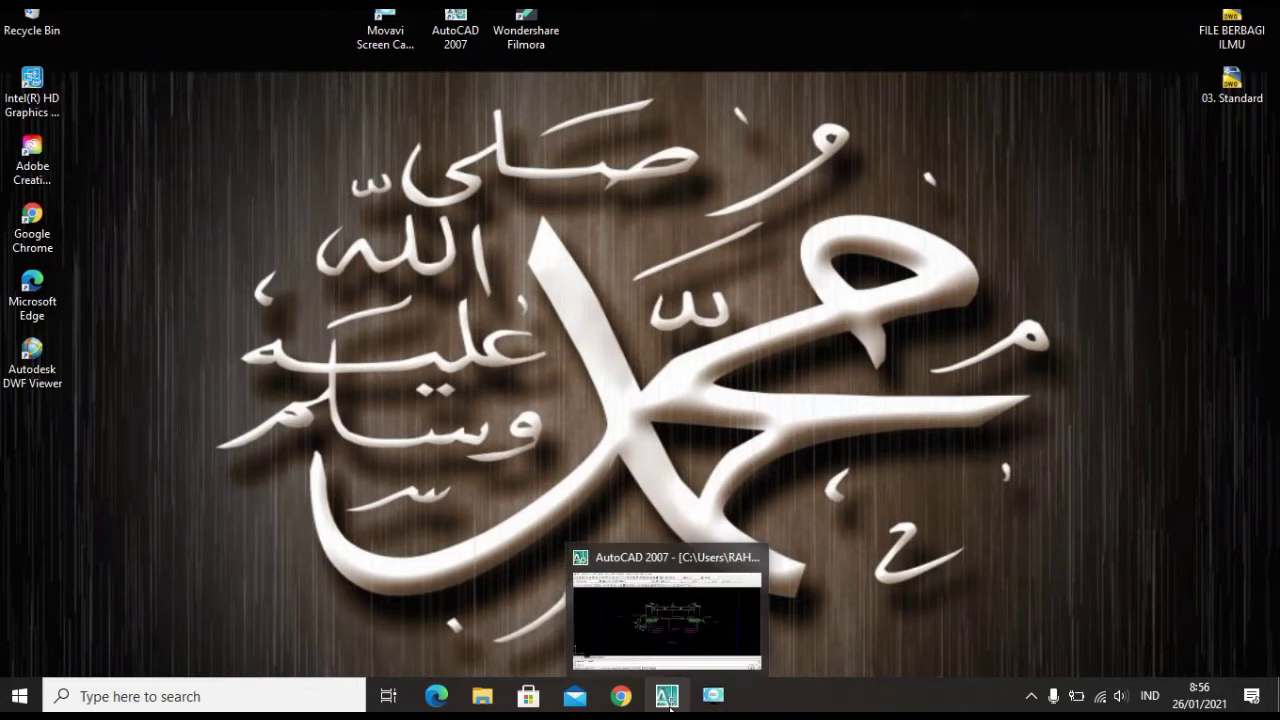
Switch to AutoCAD and bring the TYPICAL I road cross-section into view.
left_click(669, 705)
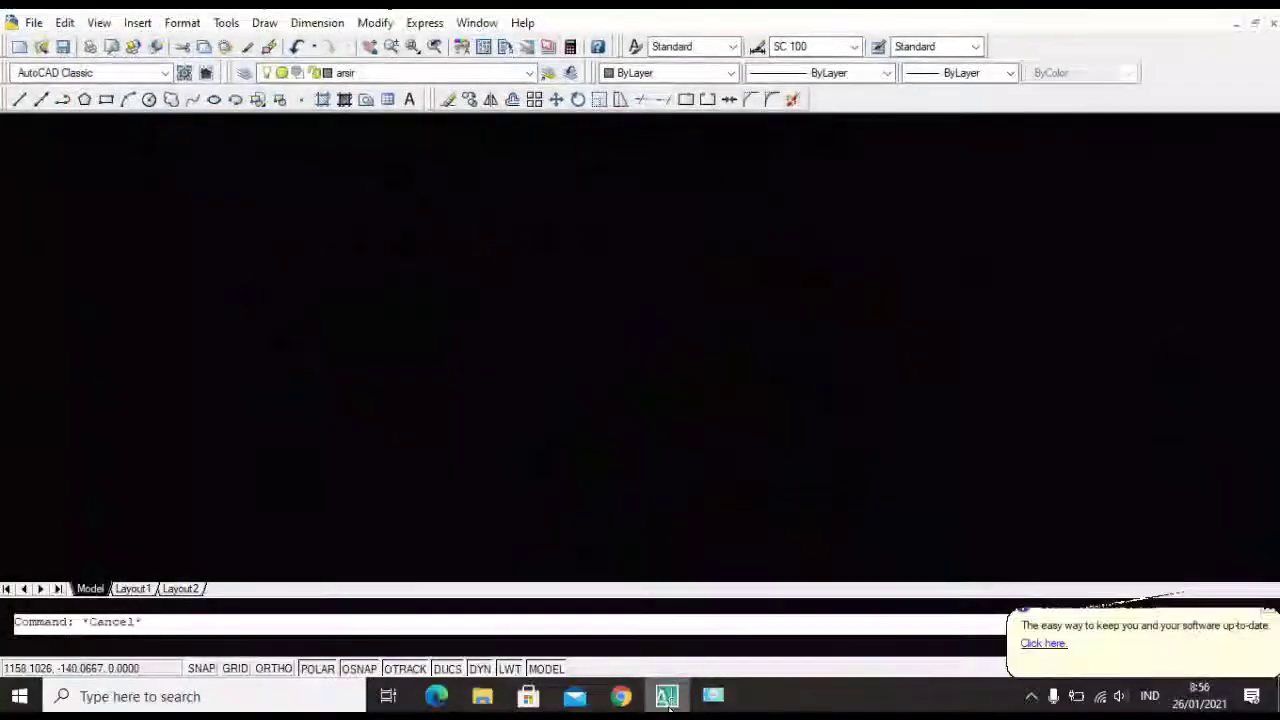
scroll(593, 365, "down", 7)
scroll(602, 372, "up", 7)
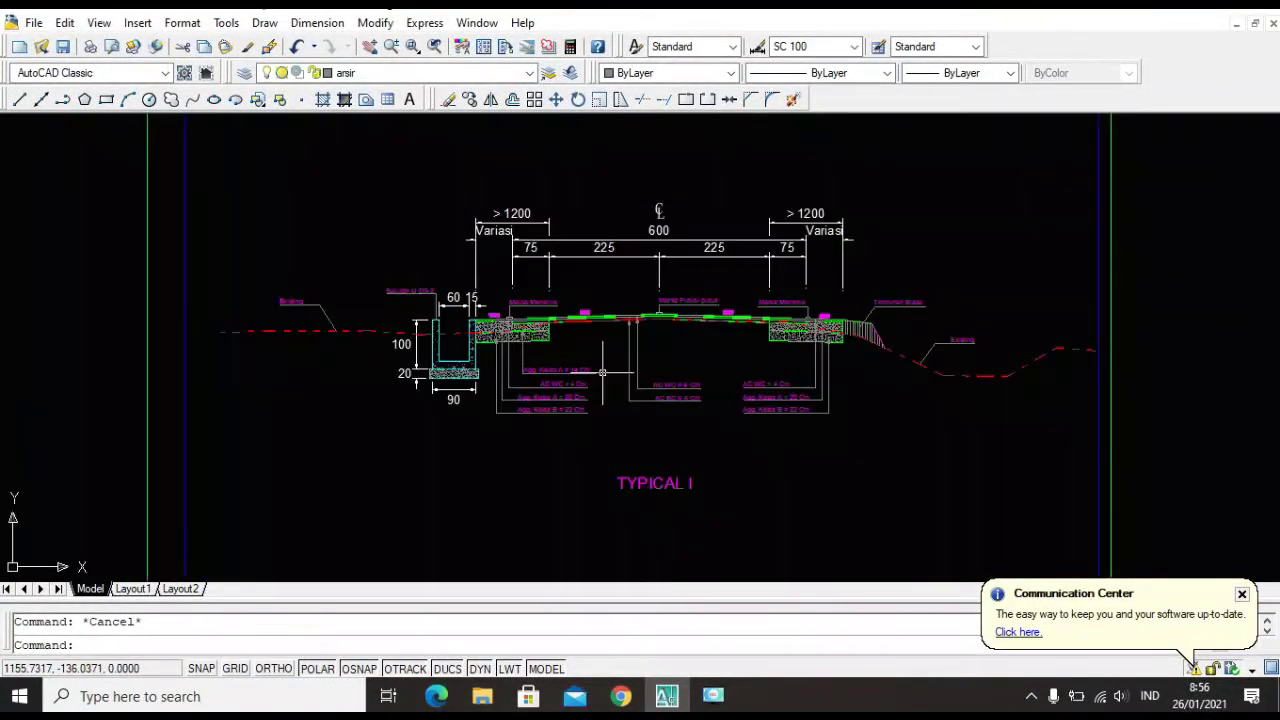
Examine the TYPICAL I road cross-section, including its pavement layers, drainage channel, dimensions and material labels.
scroll(602, 372, "down", 2)
scroll(672, 358, "up", 5)
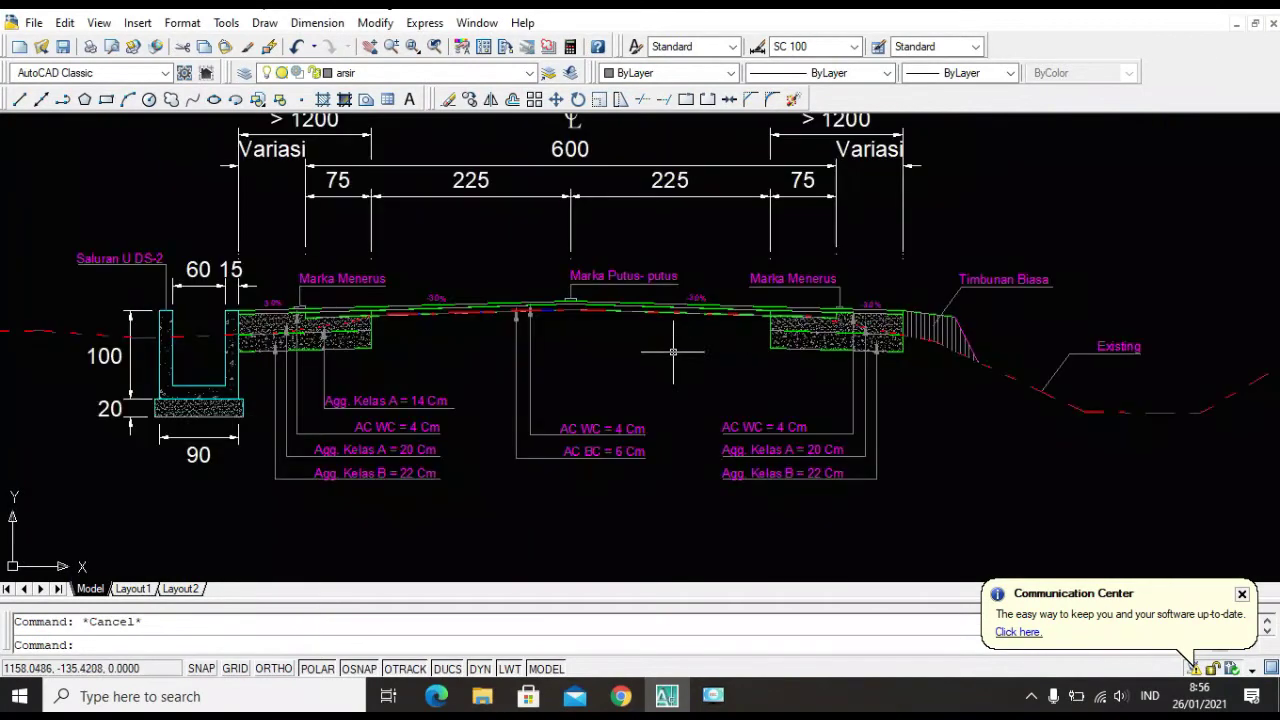
scroll(668, 364, "down", 2)
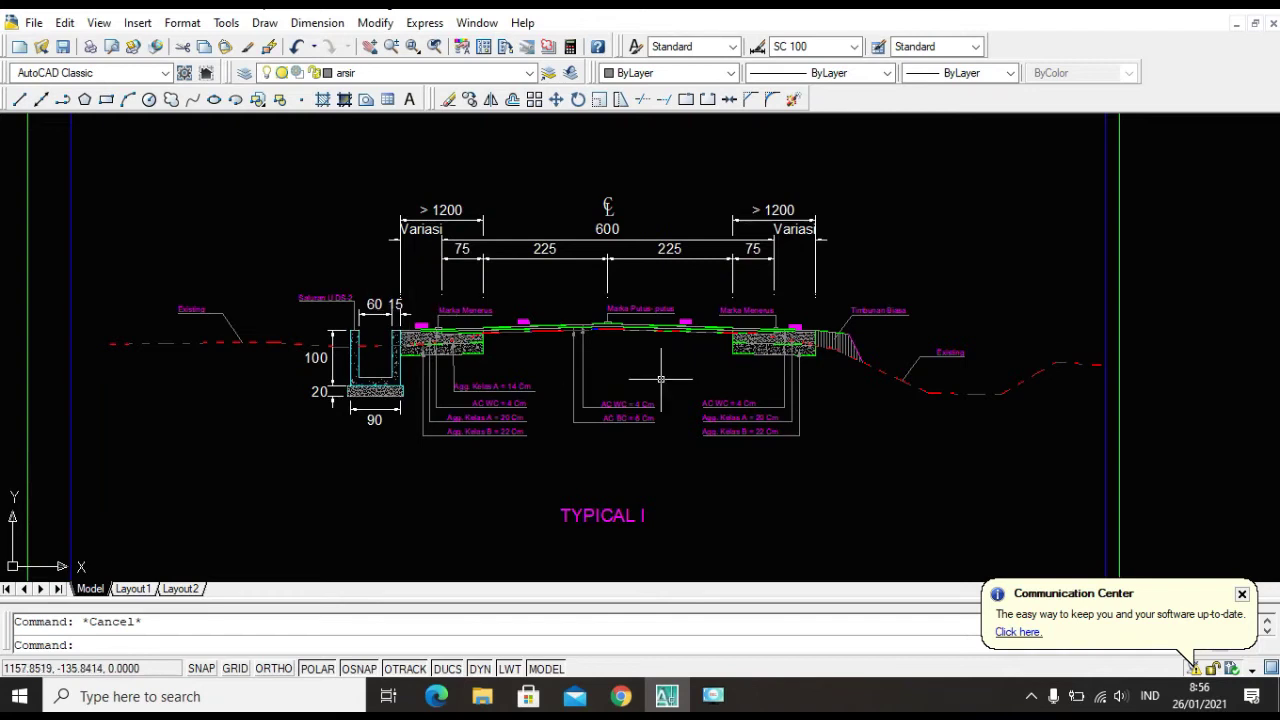
scroll(606, 352, "up", 5)
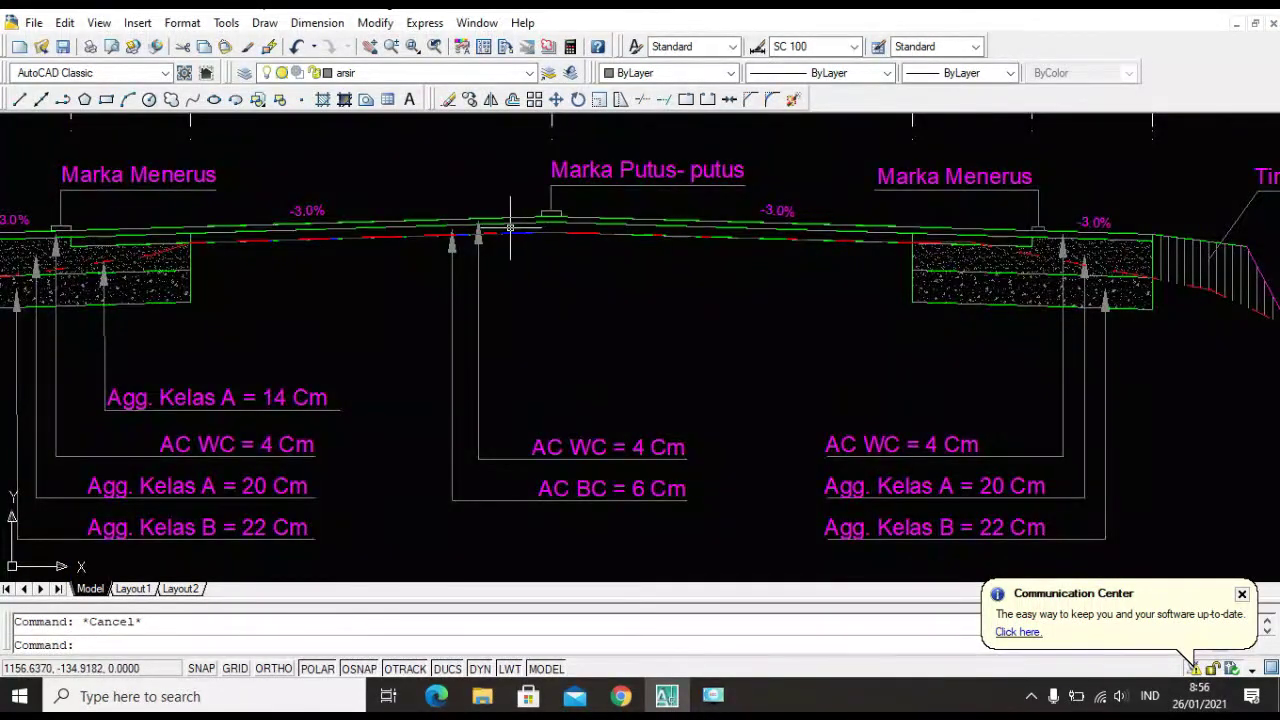
scroll(508, 220, "up", 3)
scroll(508, 236, "down", 3)
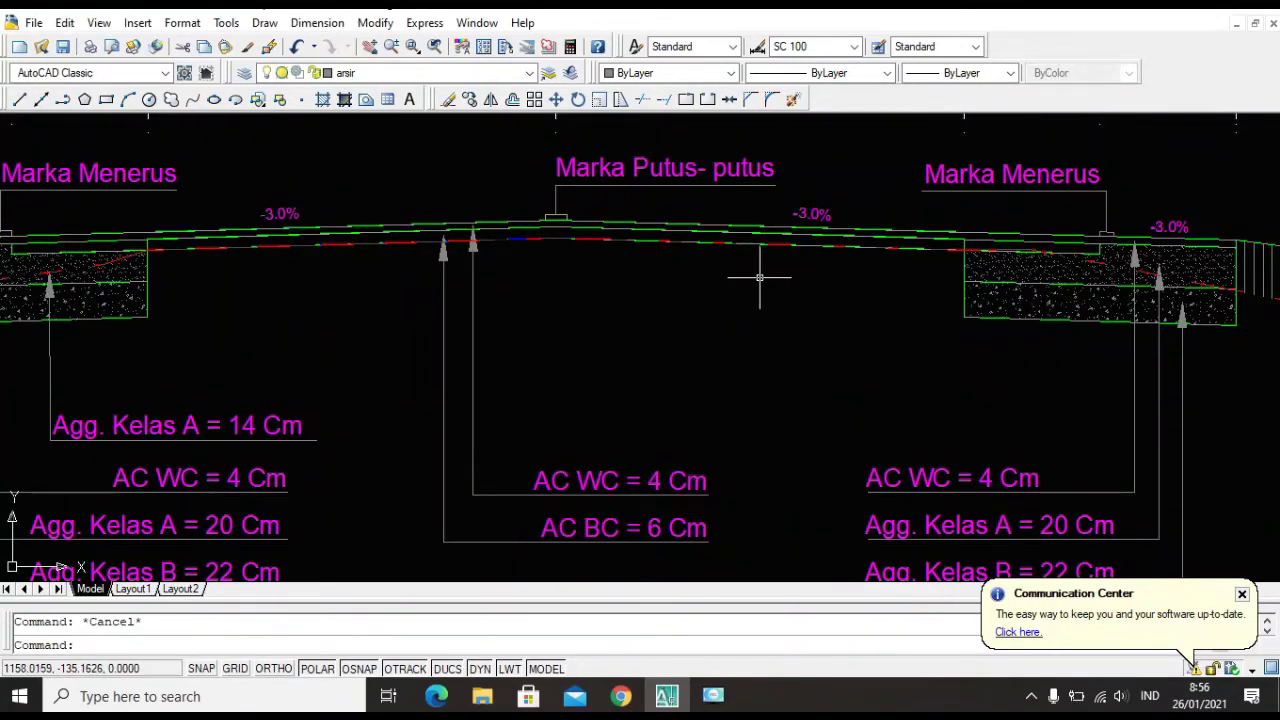
scroll(854, 328, "down", 3)
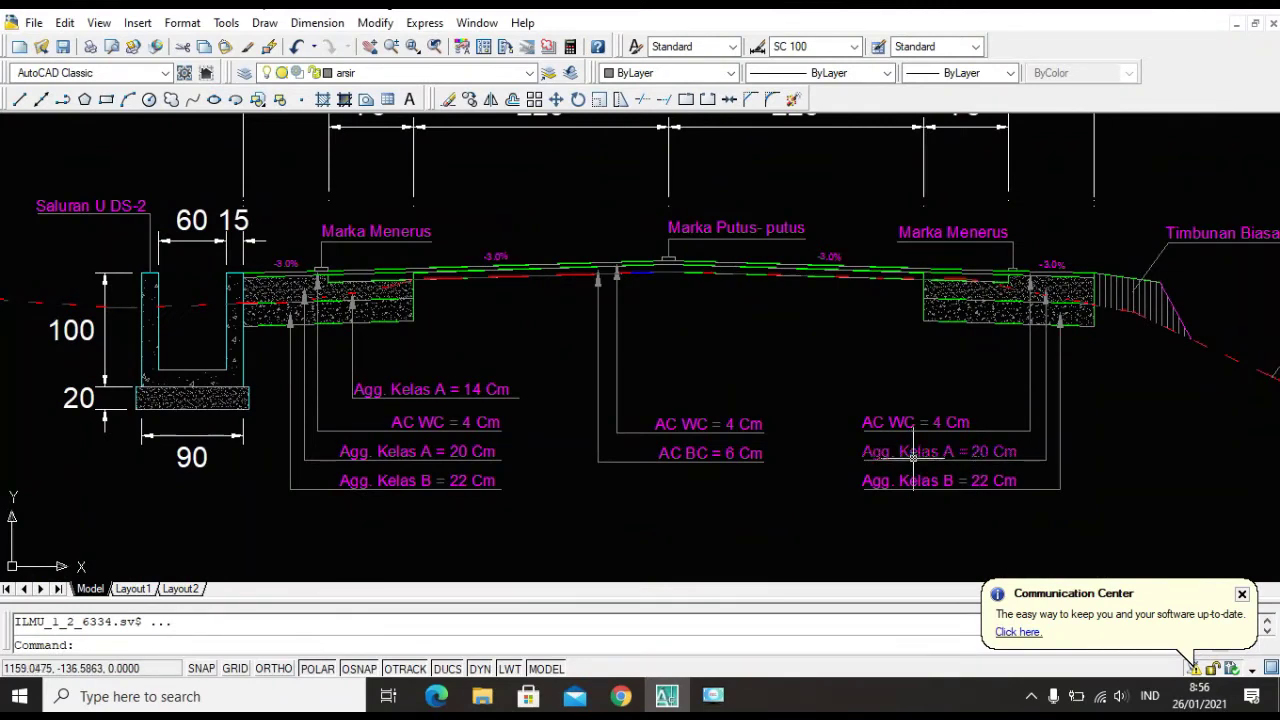
middle_click_drag(937, 523, 913, 357)
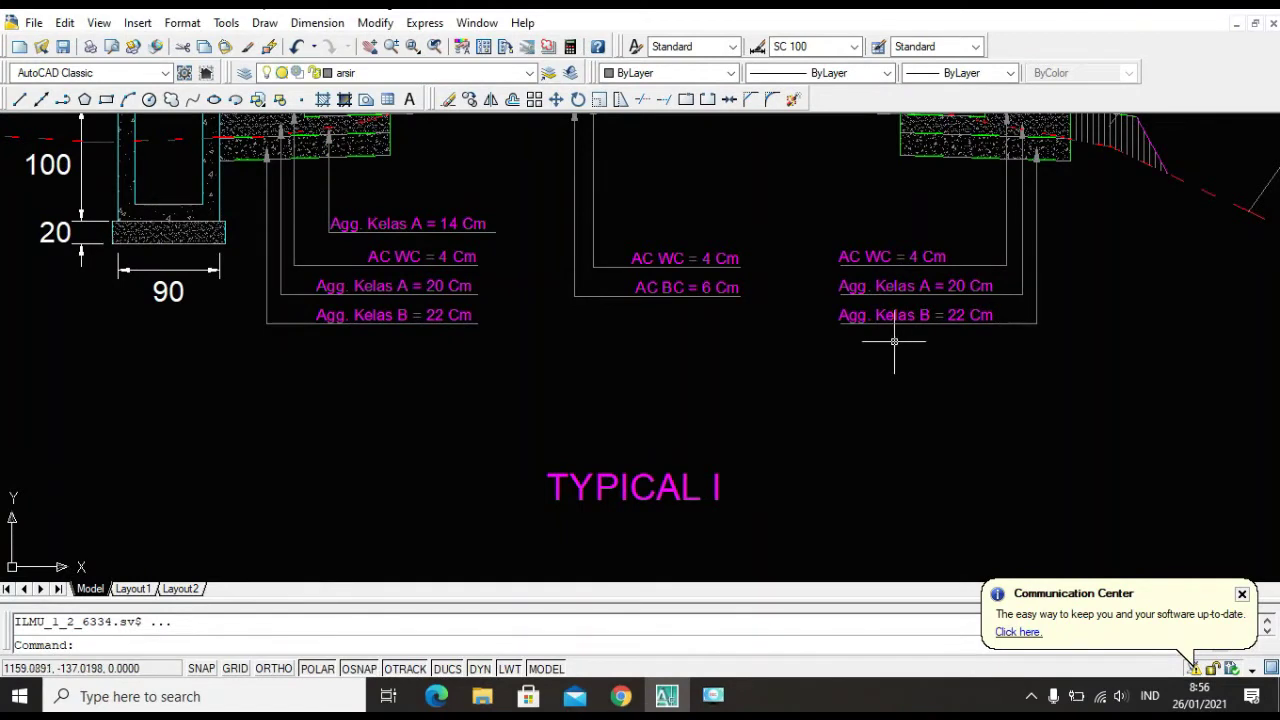
scroll(460, 260, "down", 3)
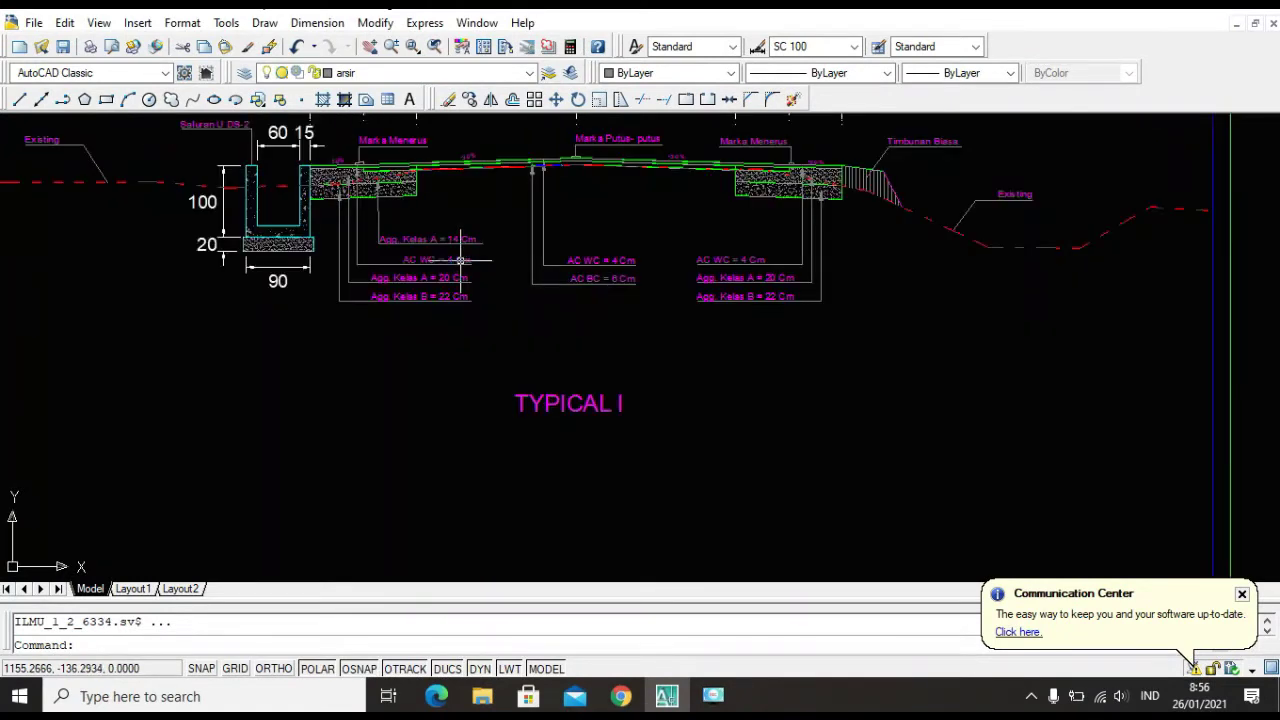
Delete the "Agg. Kelas A = 14 Cm" label and its leader line beneath the road shoulder beside the channel.
scroll(400, 222, "up", 2)
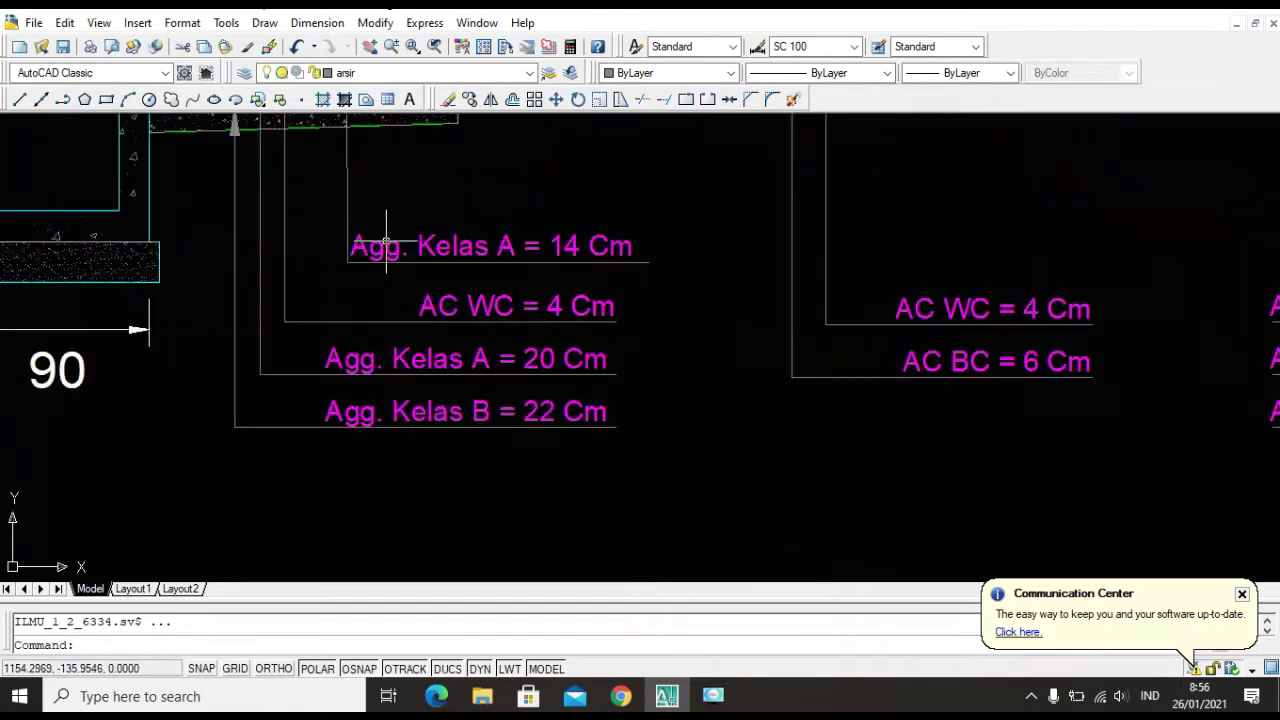
scroll(440, 268, "up", 2)
left_click(441, 268)
left_click(323, 197)
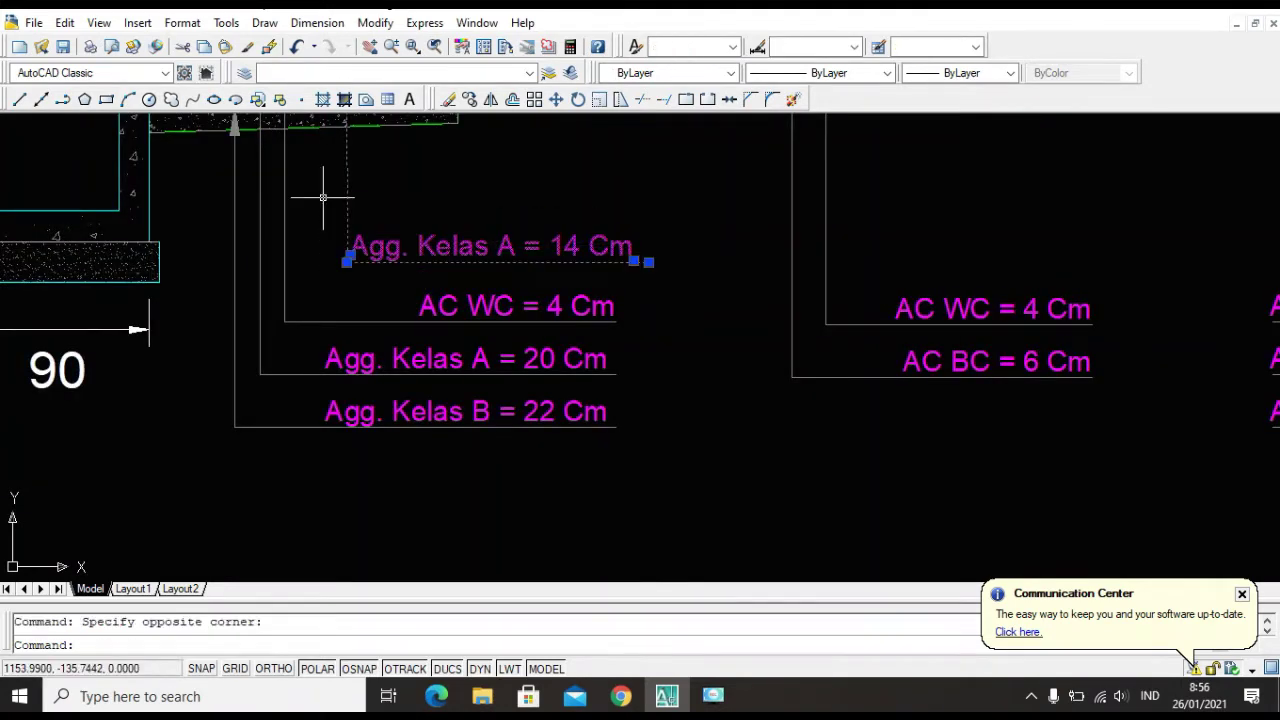
key("Delete")
scroll(354, 257, "down", 3)
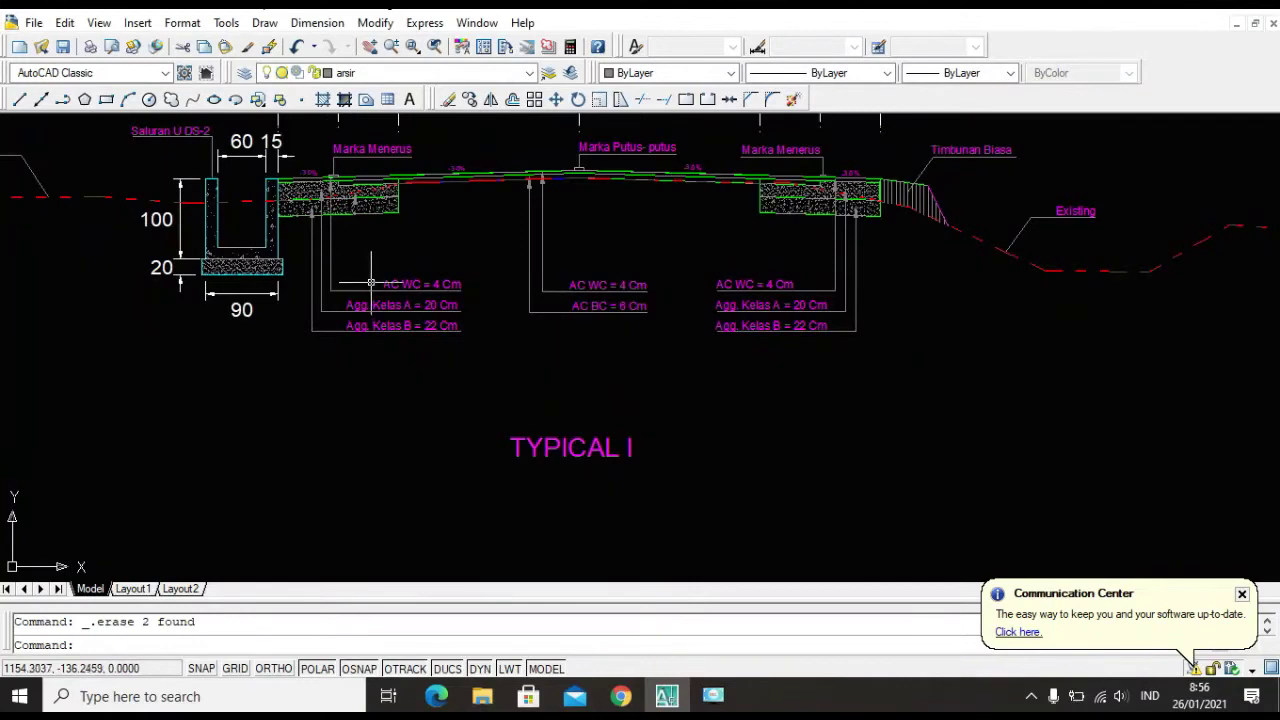
Delete the leftover leader arrowhead in the aggregate layers of the road shoulder beside the channel.
scroll(354, 241, "up", 3)
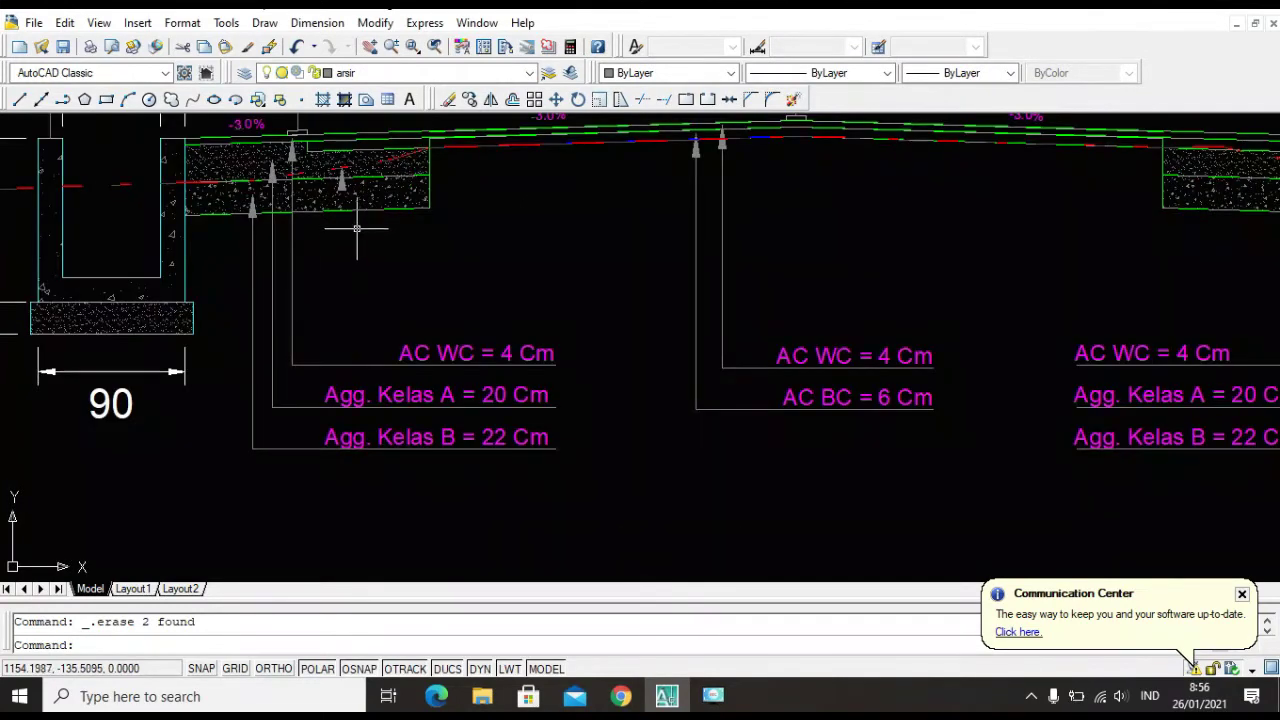
scroll(356, 215, "up", 3)
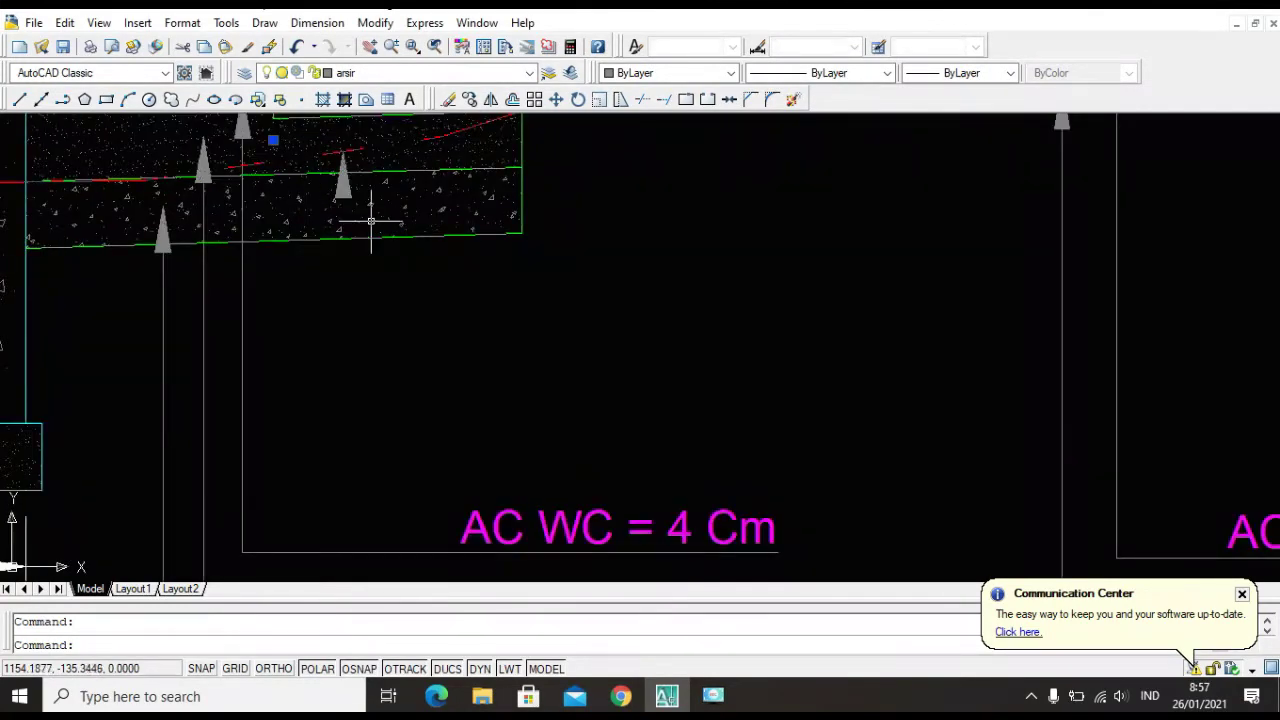
key("Escape")
left_click(344, 190)
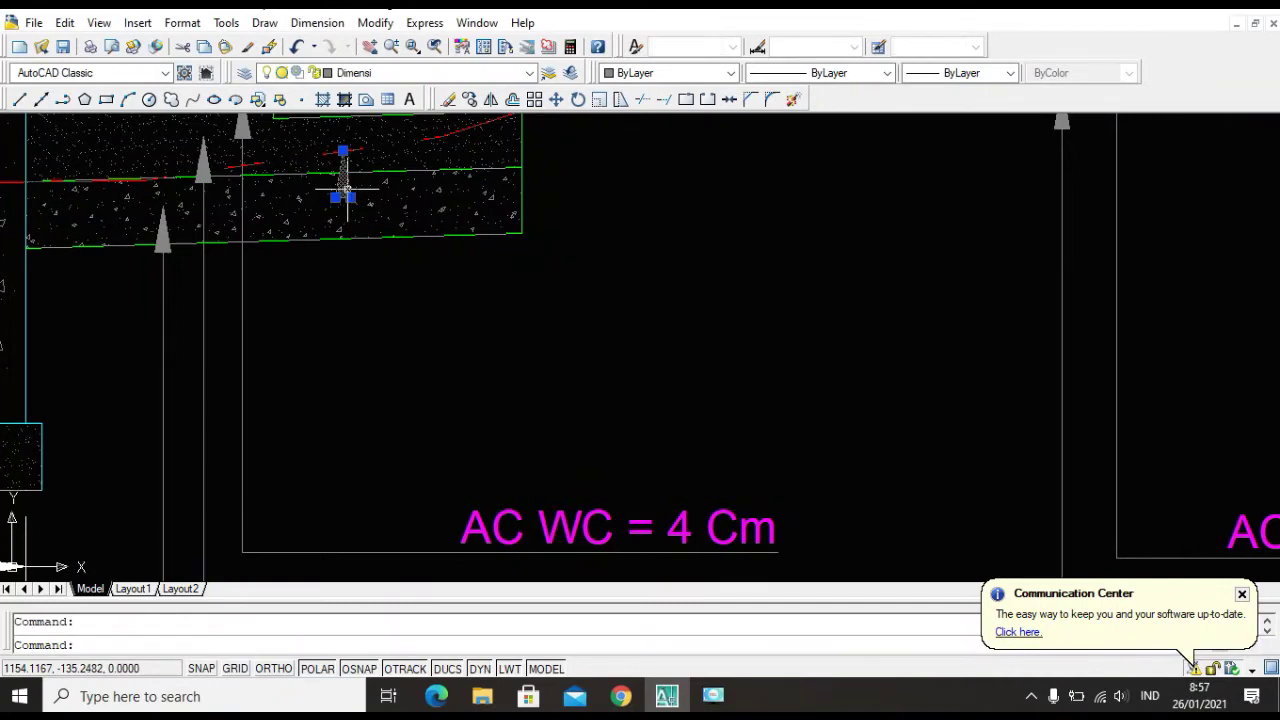
key("Delete")
scroll(363, 228, "down", 4)
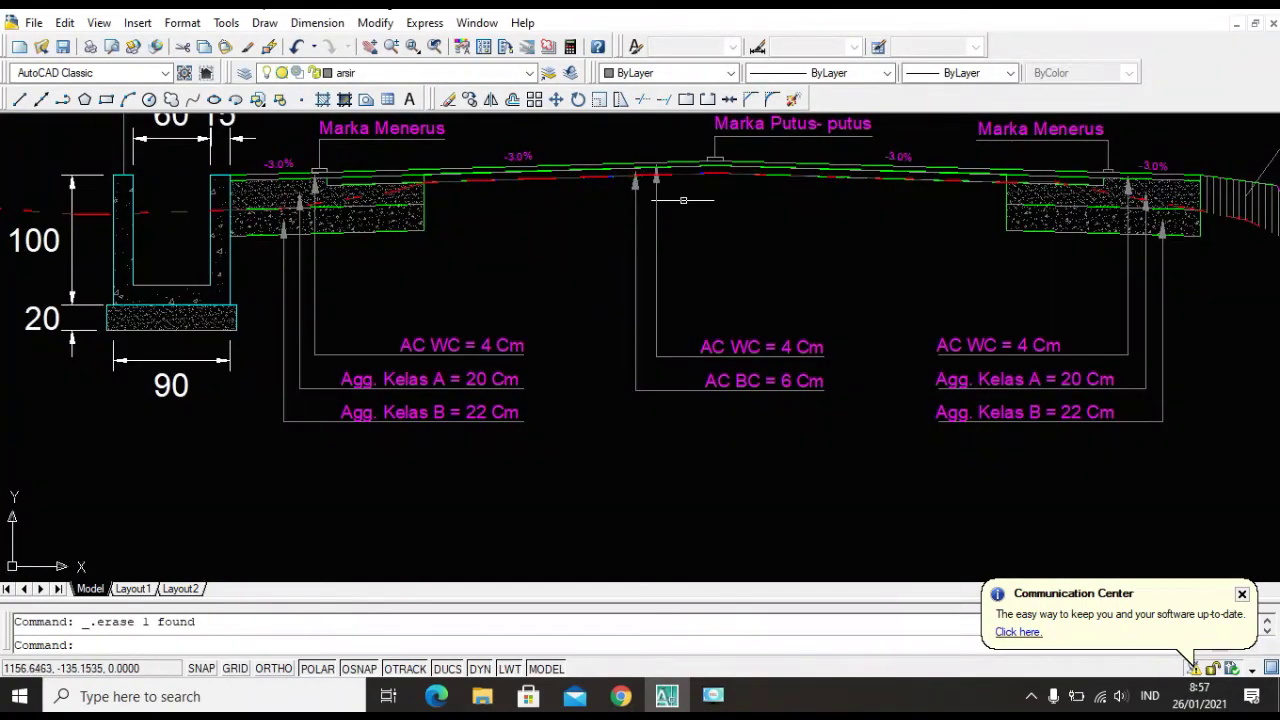
Examine the finished TYPICAL I section and the neighbouring sheet with the existing ground line and centreline.
scroll(697, 292, "down", 4)
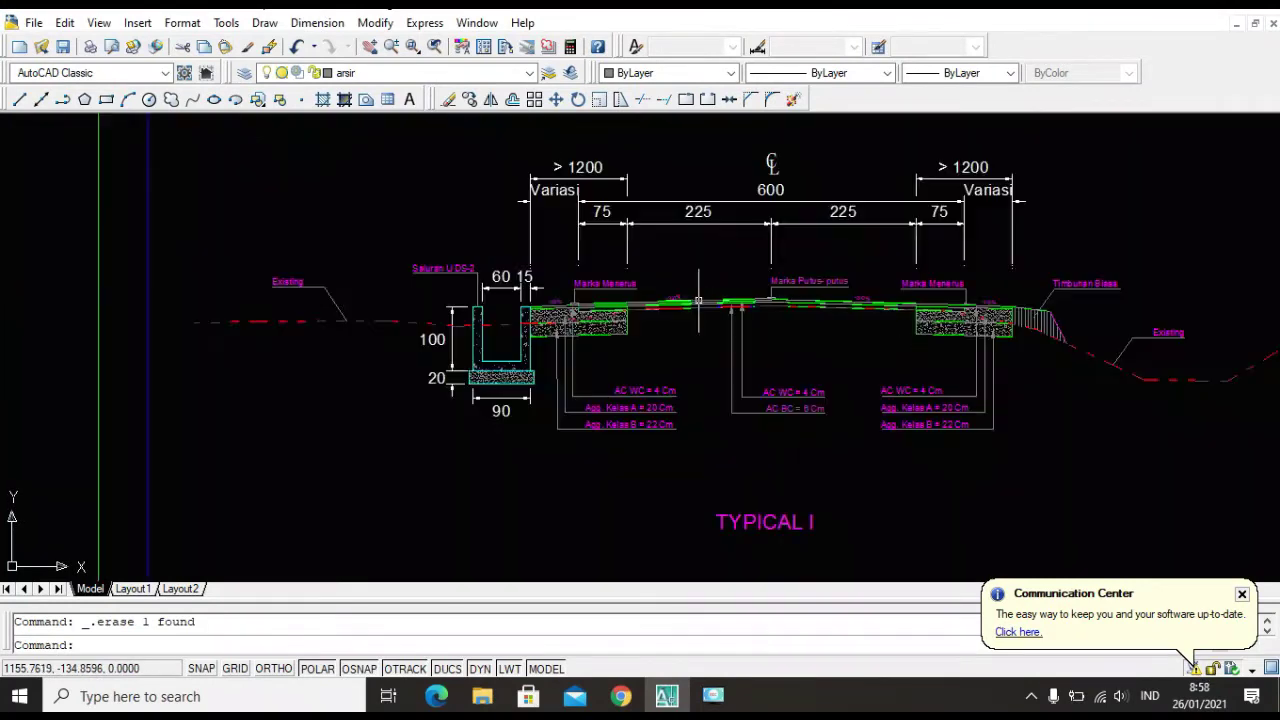
scroll(746, 319, "up", 5)
scroll(764, 351, "down", 2)
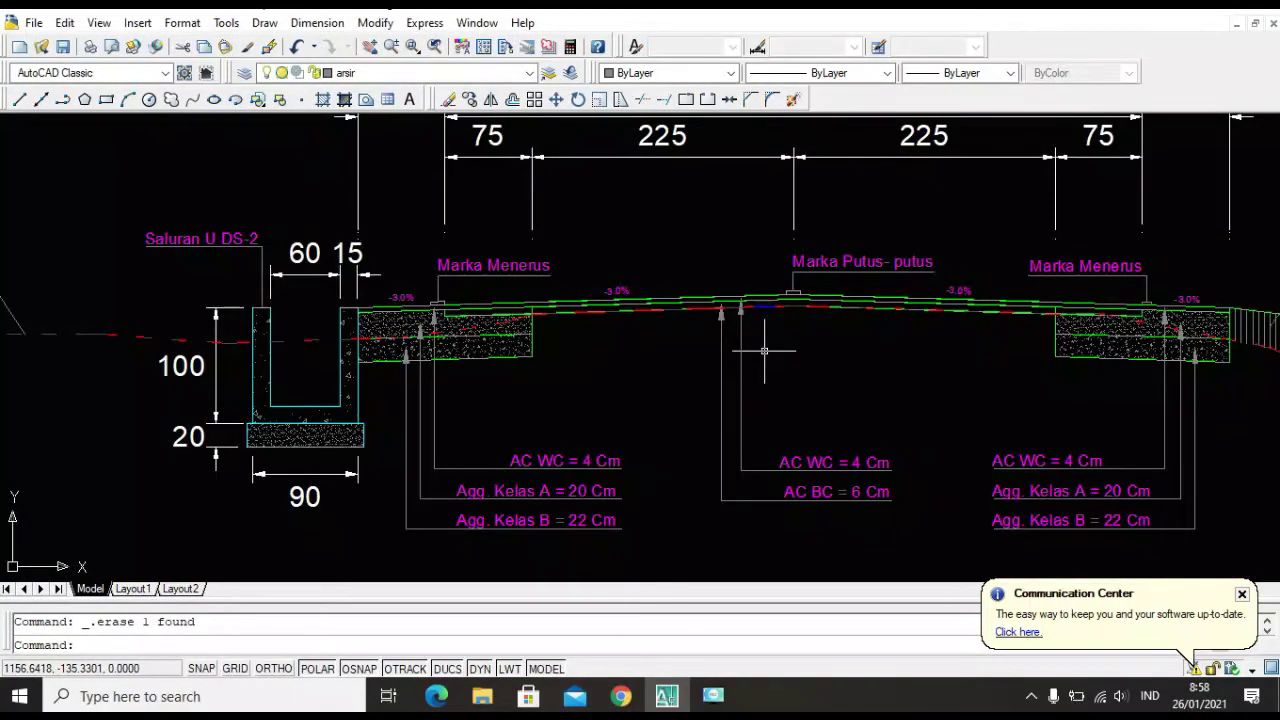
scroll(764, 350, "down", 2)
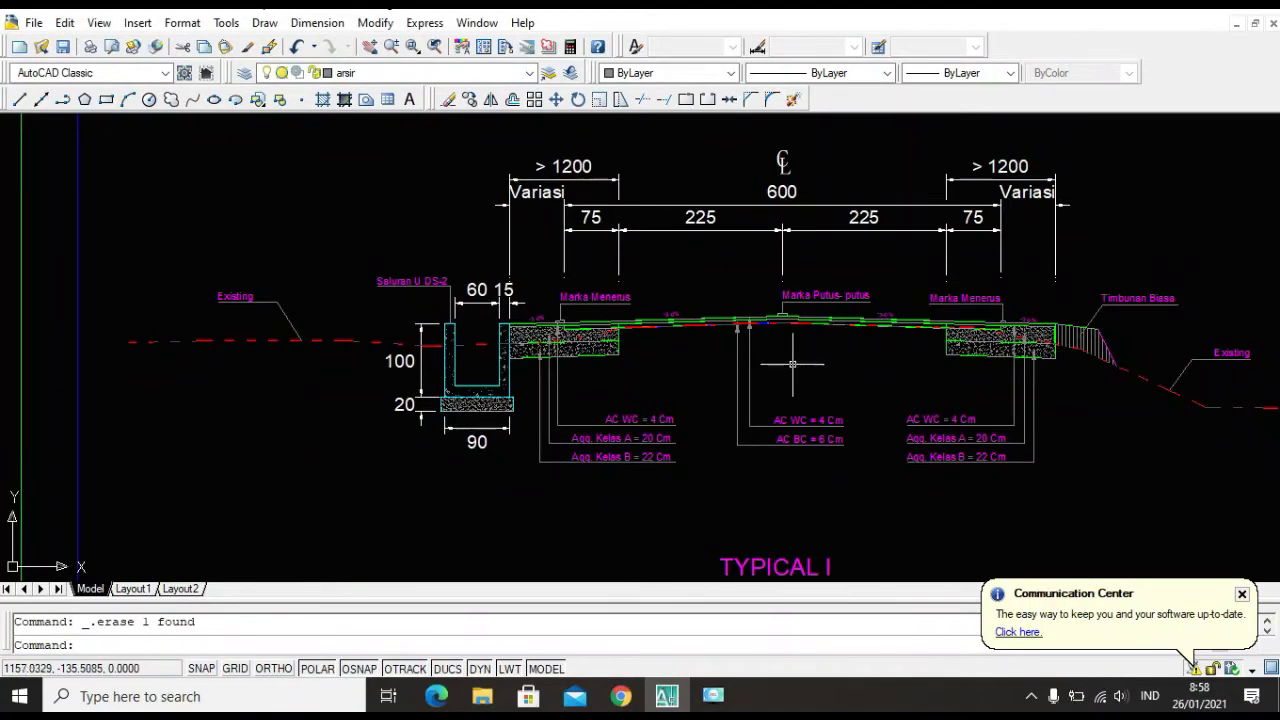
scroll(808, 366, "down", 2)
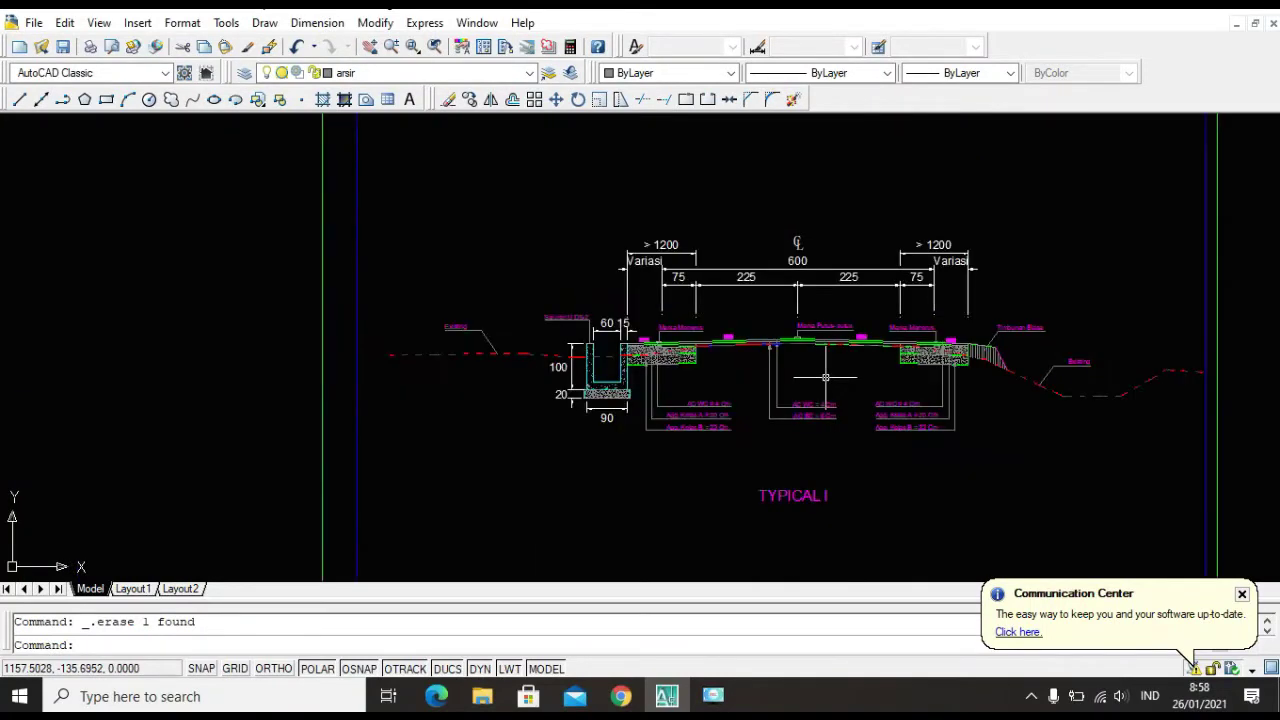
scroll(982, 370, "up", 2)
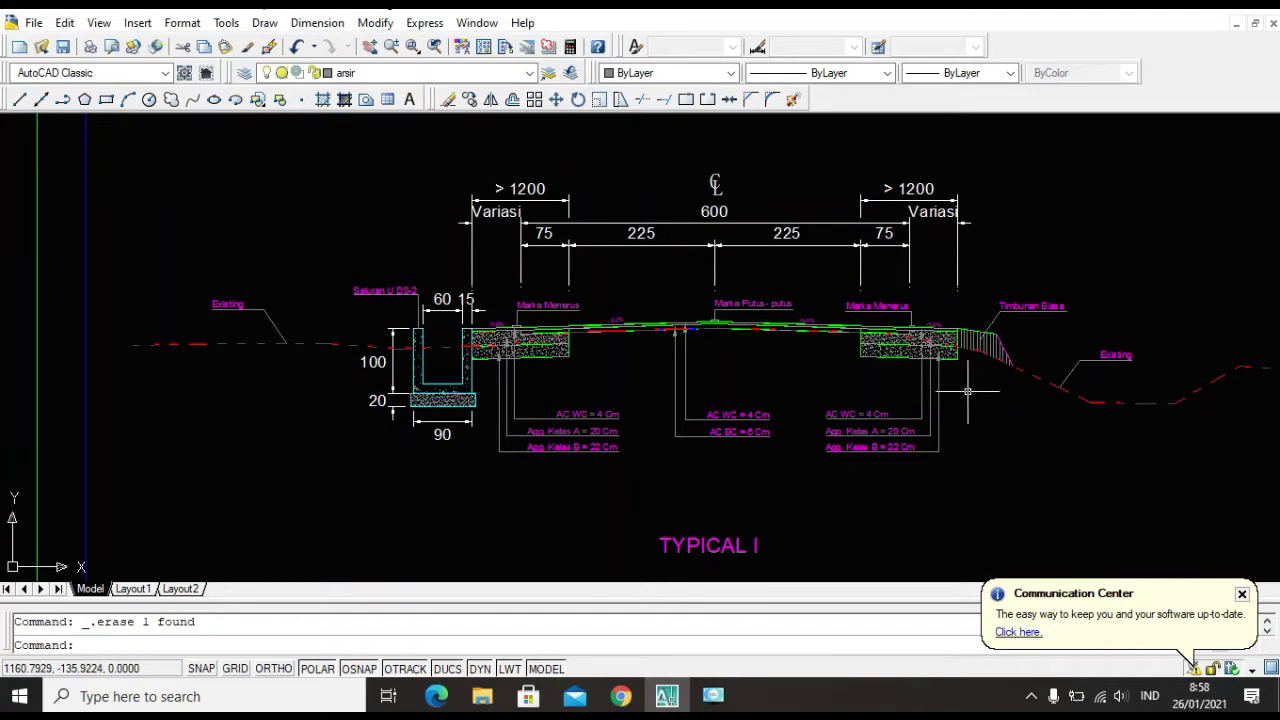
scroll(897, 276, "down", 2)
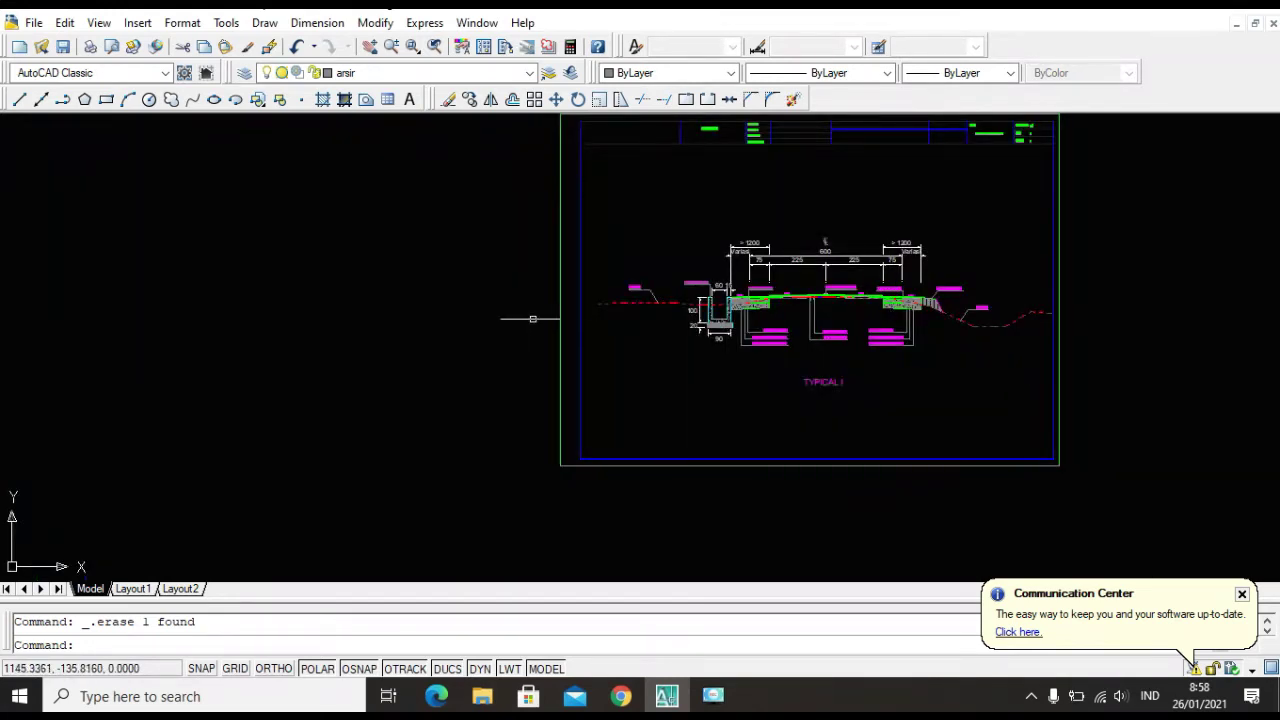
scroll(575, 330, "down", 3)
scroll(929, 334, "up", 3)
scroll(971, 349, "down", 2)
scroll(631, 366, "up", 3)
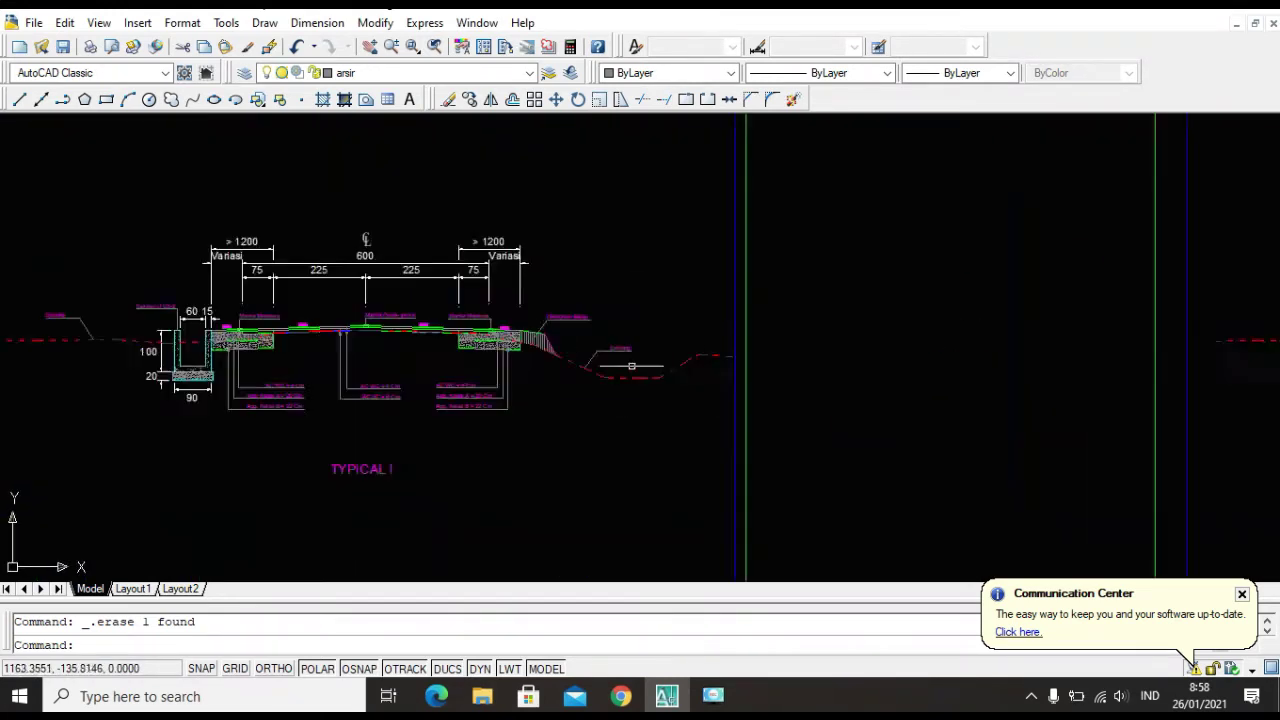
scroll(631, 366, "up", 2)
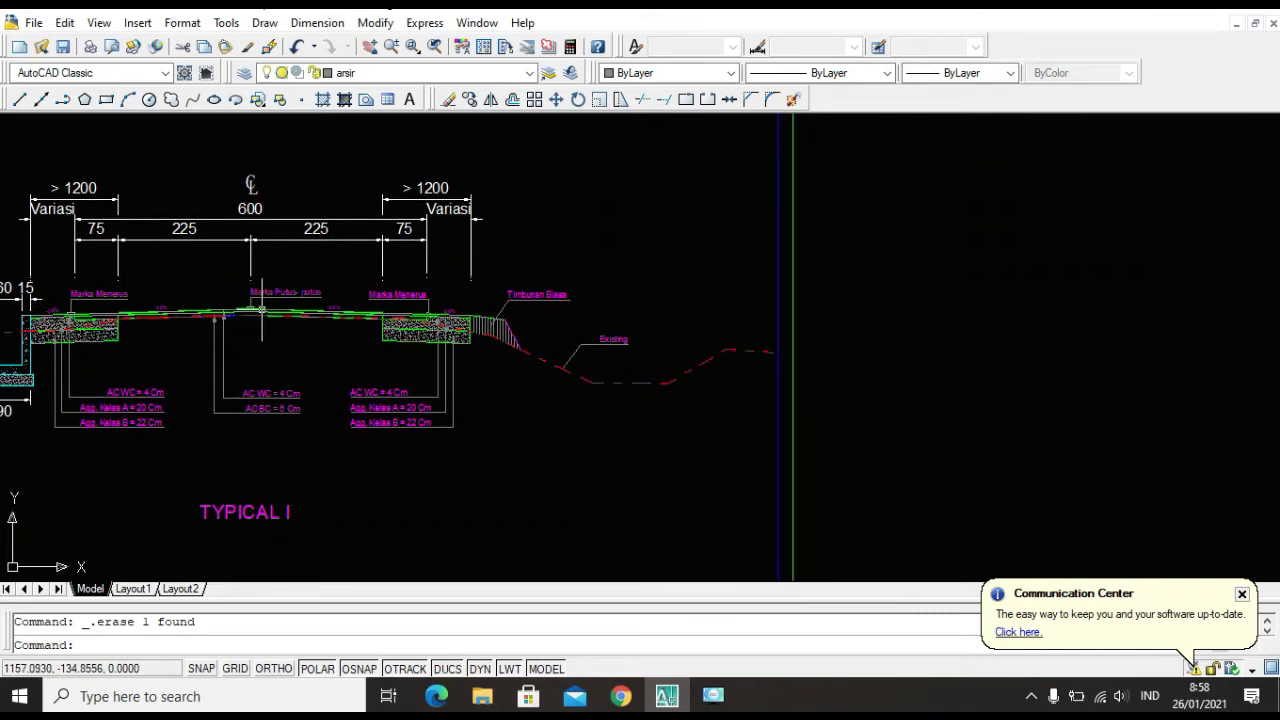
scroll(377, 276, "down", 3)
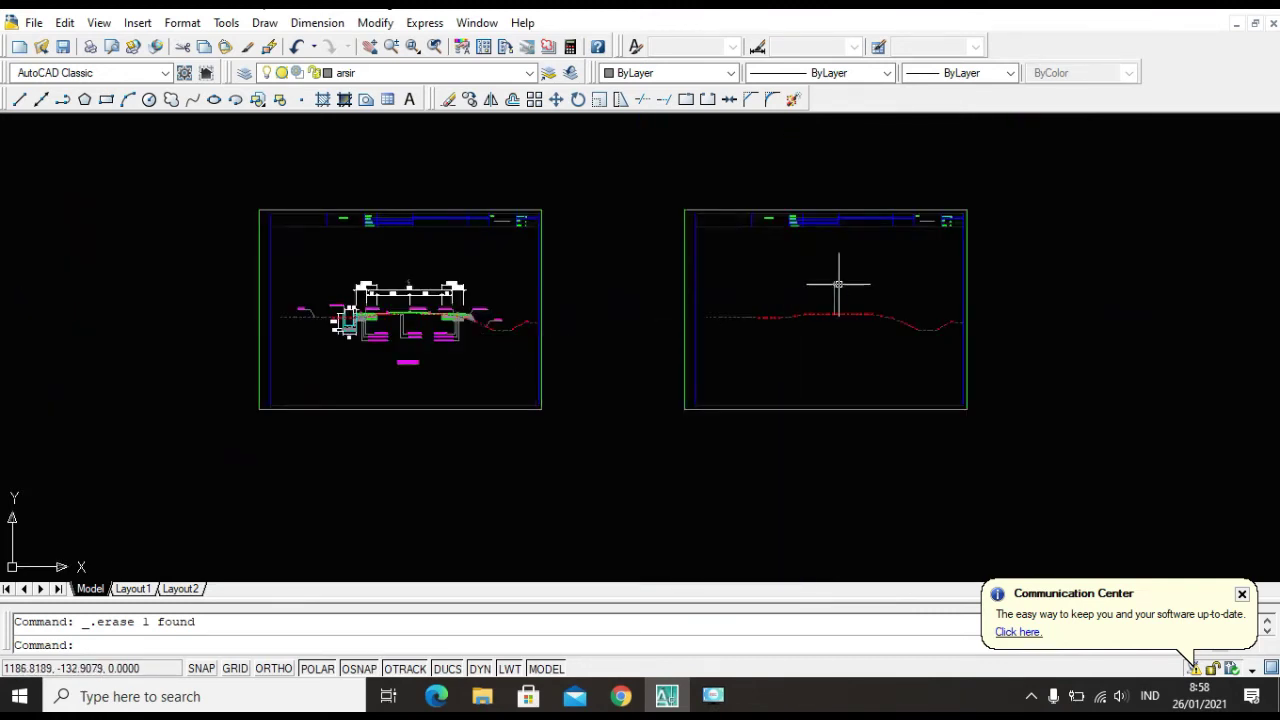
scroll(834, 277, "up", 3)
scroll(914, 371, "down", 1)
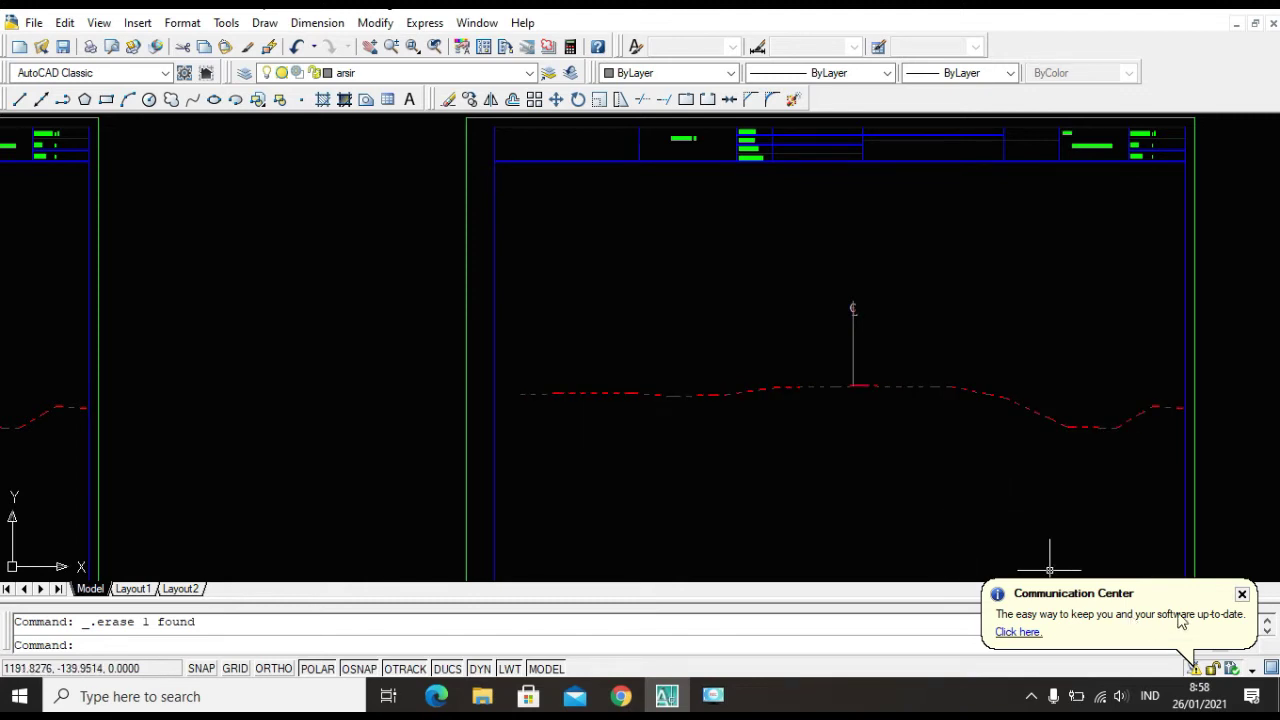
Close the Communication Center notification and bring both drawing sheets into view.
left_click(1241, 594)
scroll(850, 375, "down", 4)
scroll(400, 368, "up", 5)
scroll(607, 375, "down", 3)
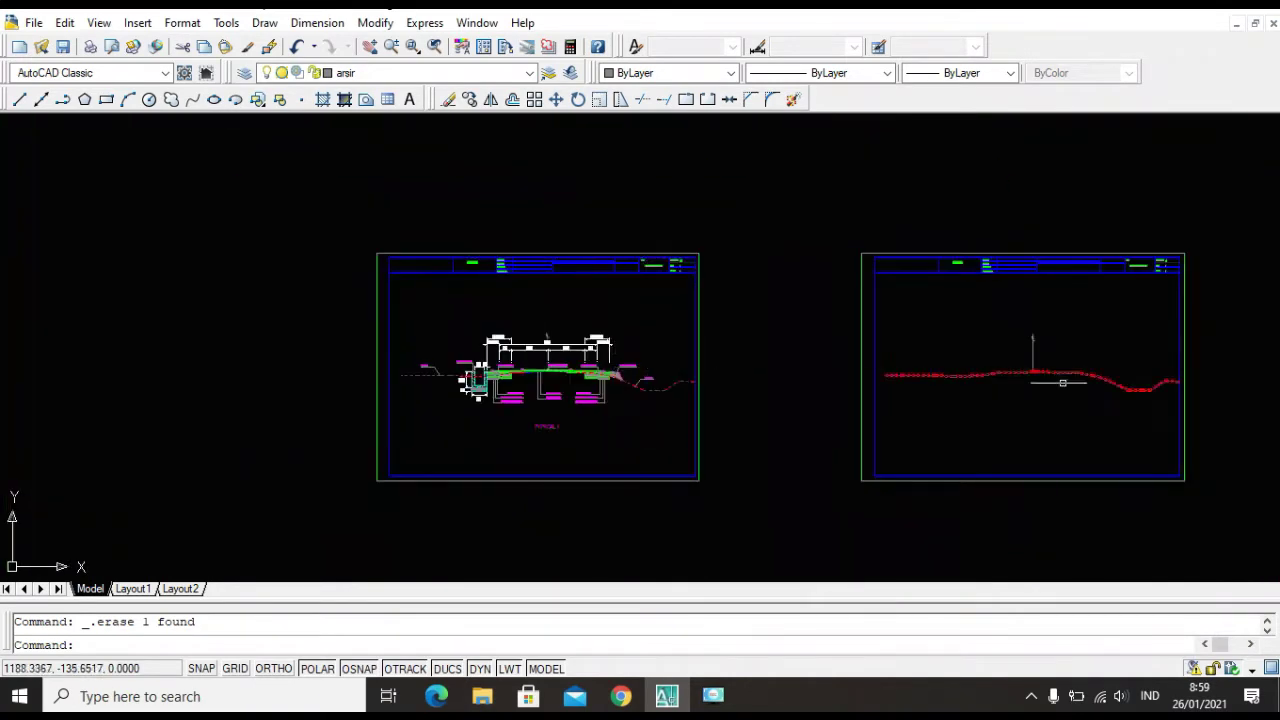
Compare the existing ground line on the empty sheet with the pavement layers and slopes of the TYPICAL I section.
scroll(1051, 391, "up", 3)
scroll(878, 310, "down", 3)
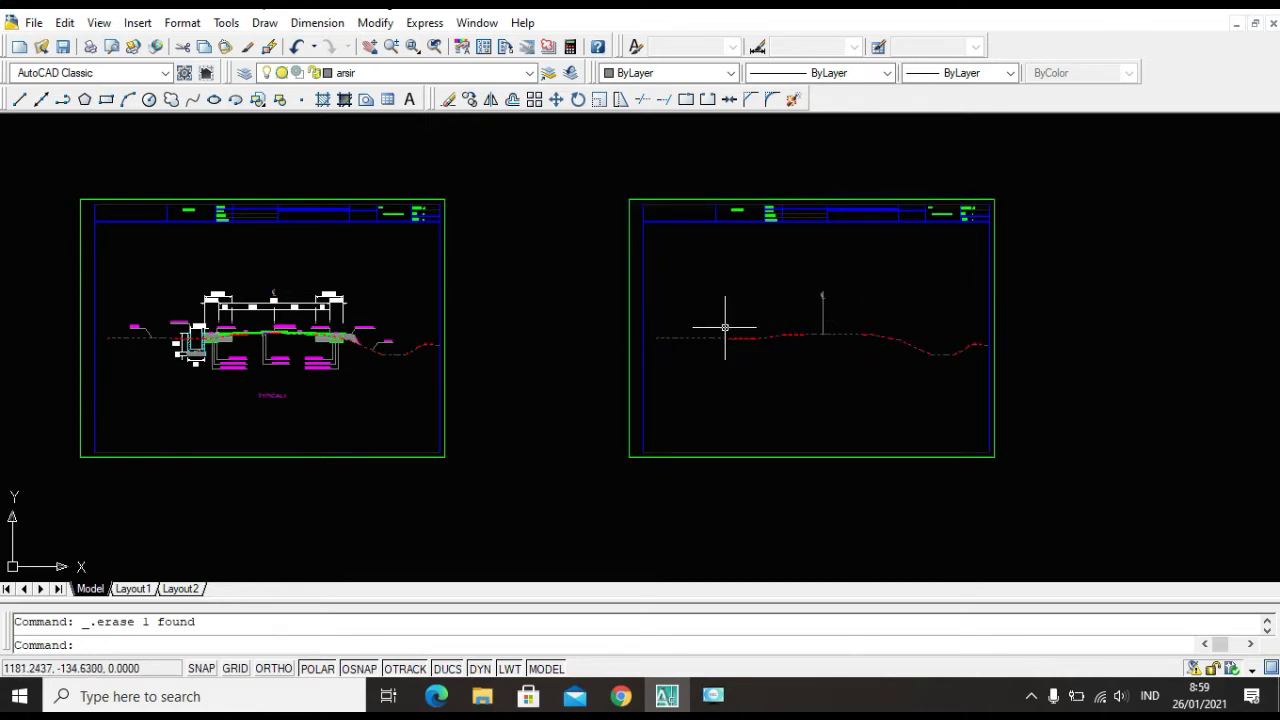
scroll(871, 363, "up", 5)
scroll(869, 363, "down", 4)
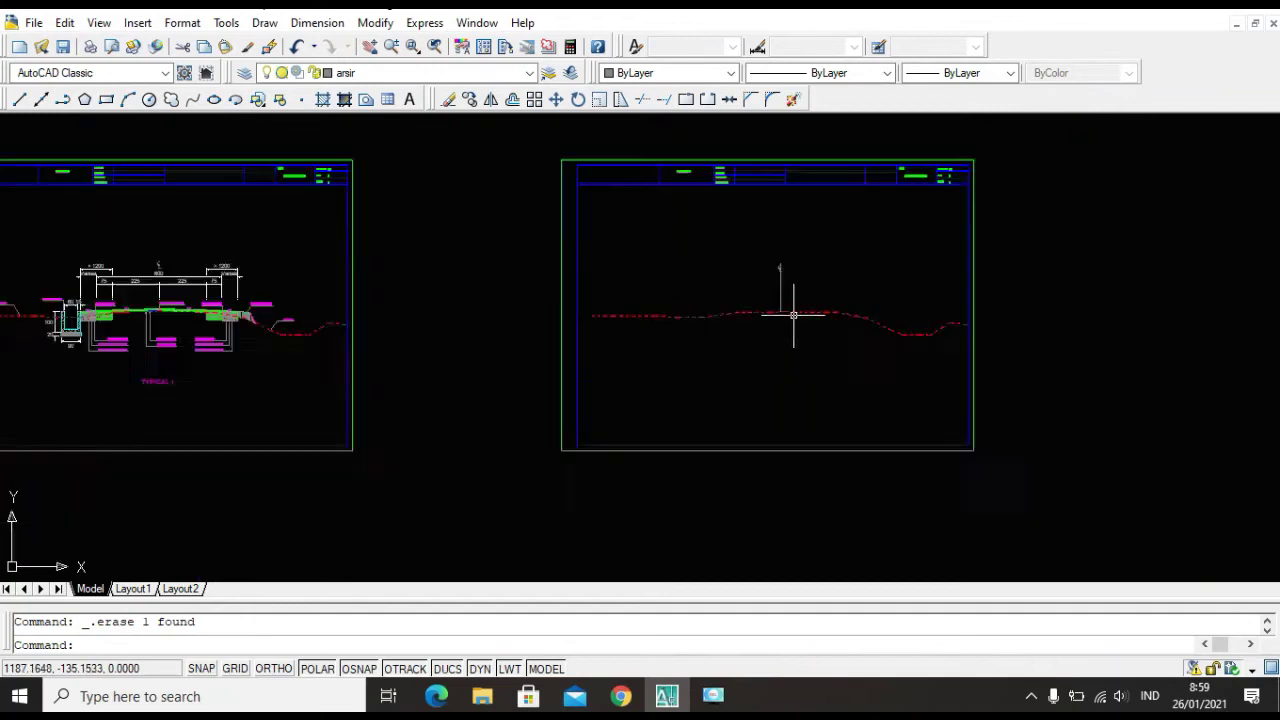
scroll(793, 315, "down", 1)
scroll(349, 312, "up", 5)
scroll(700, 365, "up", 1)
scroll(709, 375, "down", 1)
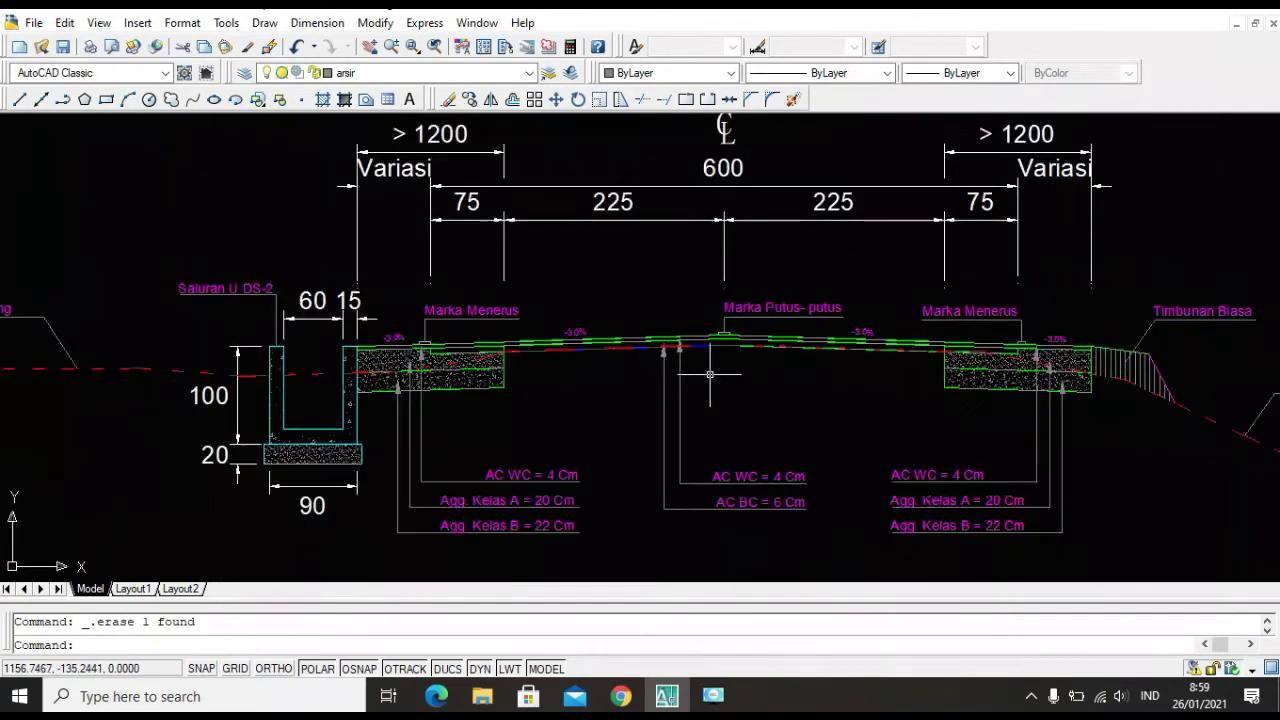
scroll(717, 261, "down", 2)
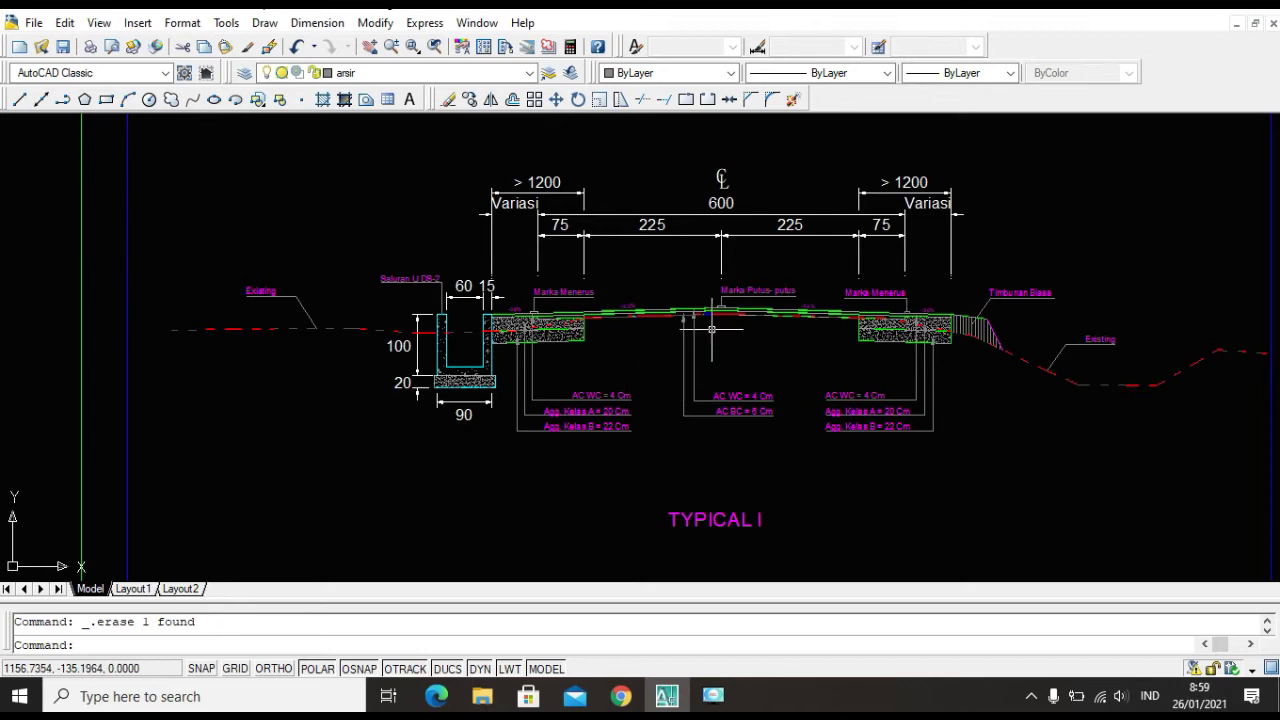
scroll(711, 328, "up", 5)
scroll(757, 306, "down", 4)
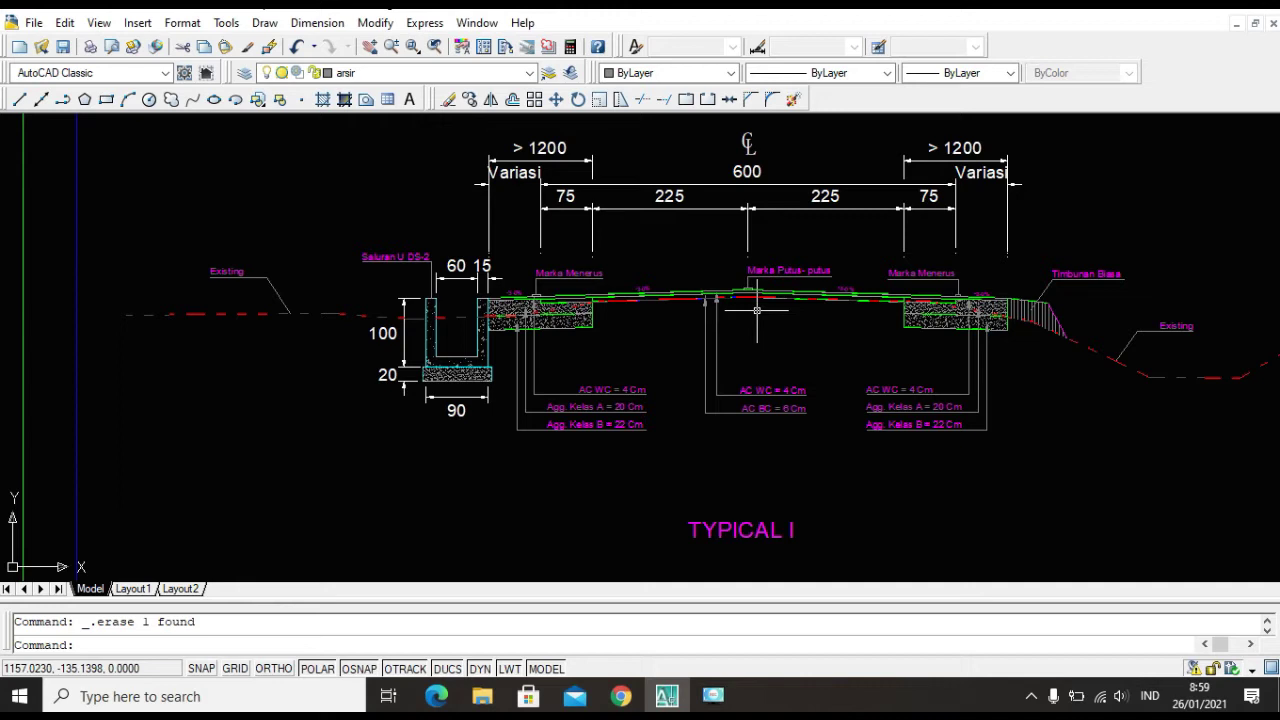
scroll(757, 313, "up", 5)
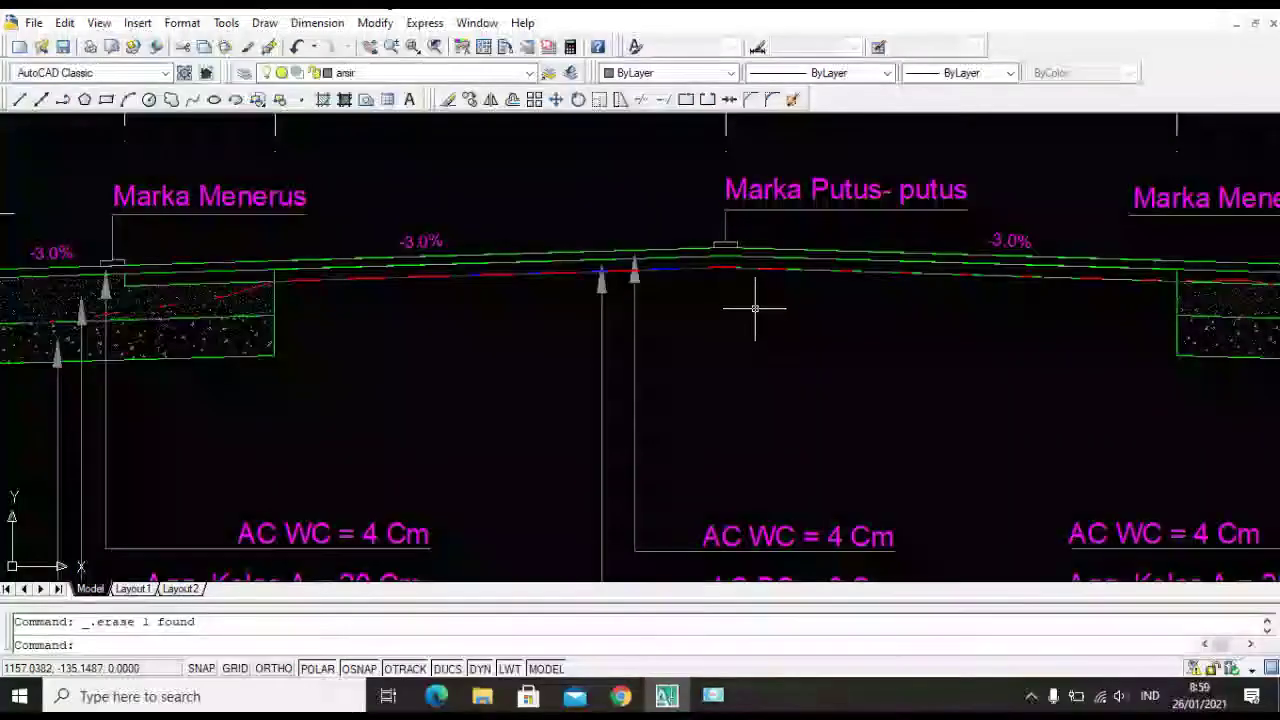
scroll(673, 247, "down", 8)
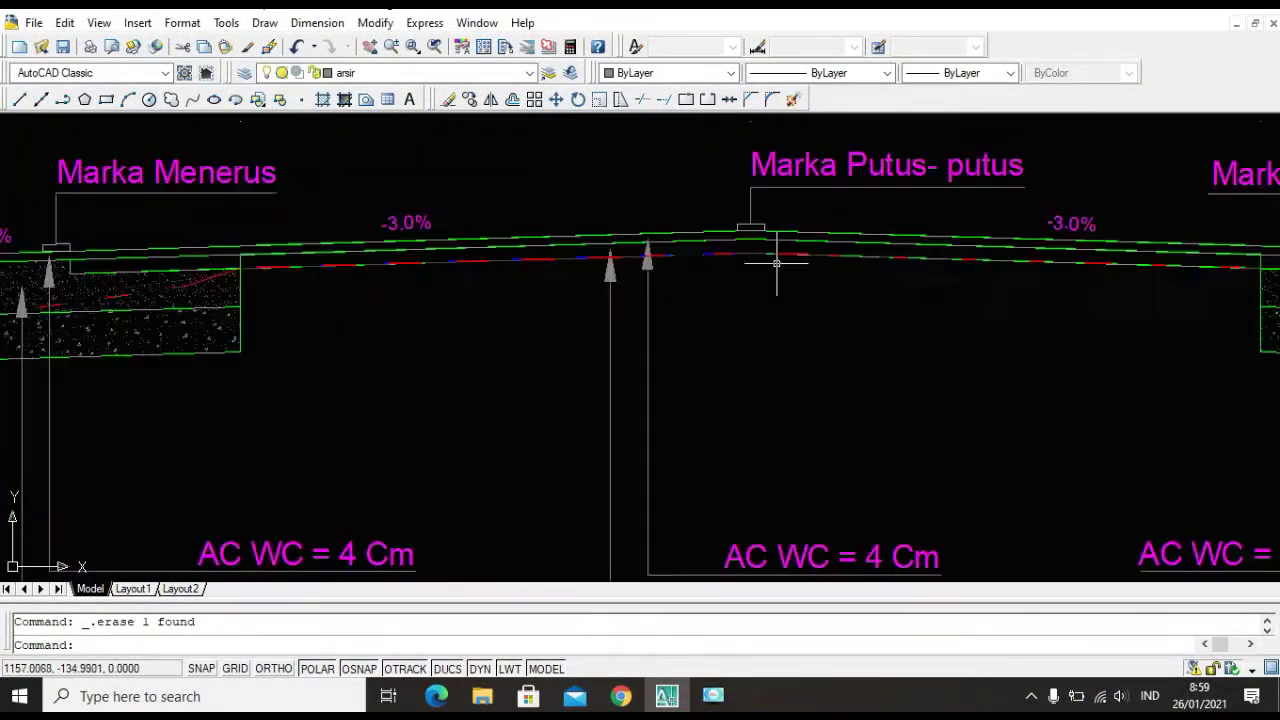
scroll(985, 310, "up", 3)
left_click(985, 310)
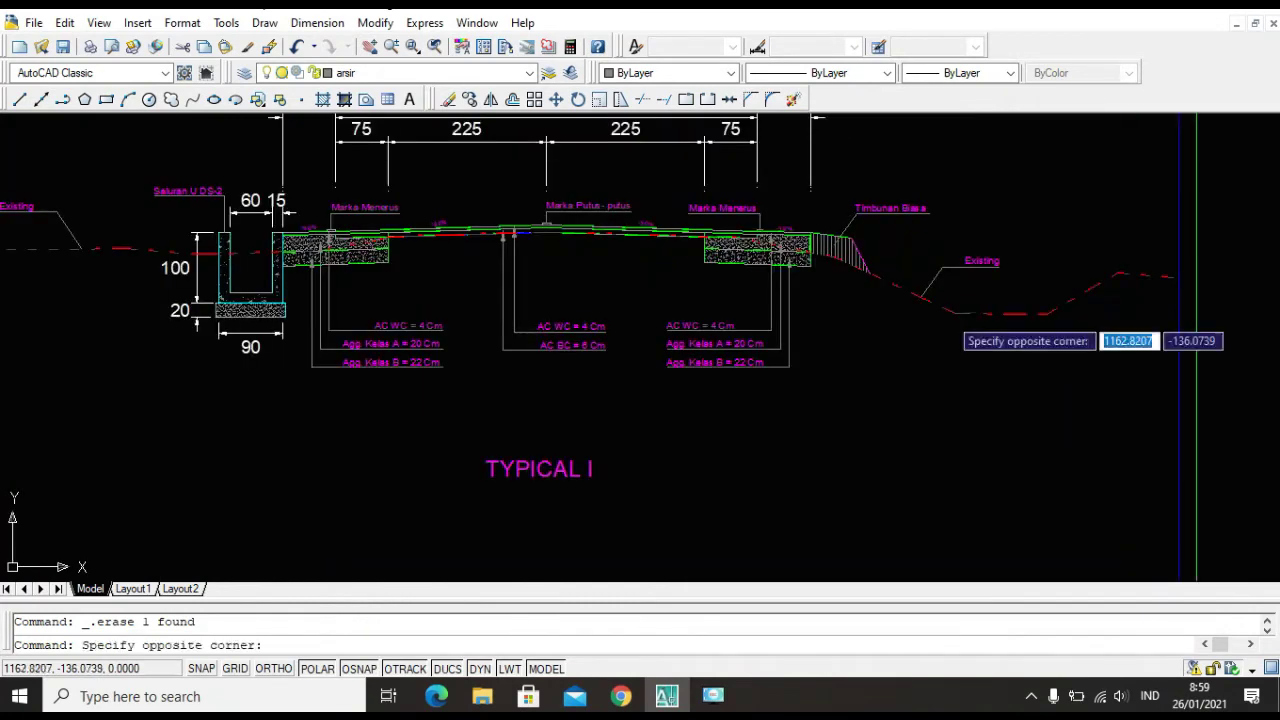
Examine how the asphalt layers sit above the existing ground line around the centreline of the TYPICAL I section.
left_click(908, 323)
scroll(622, 265, "up", 6)
scroll(746, 394, "down", 8)
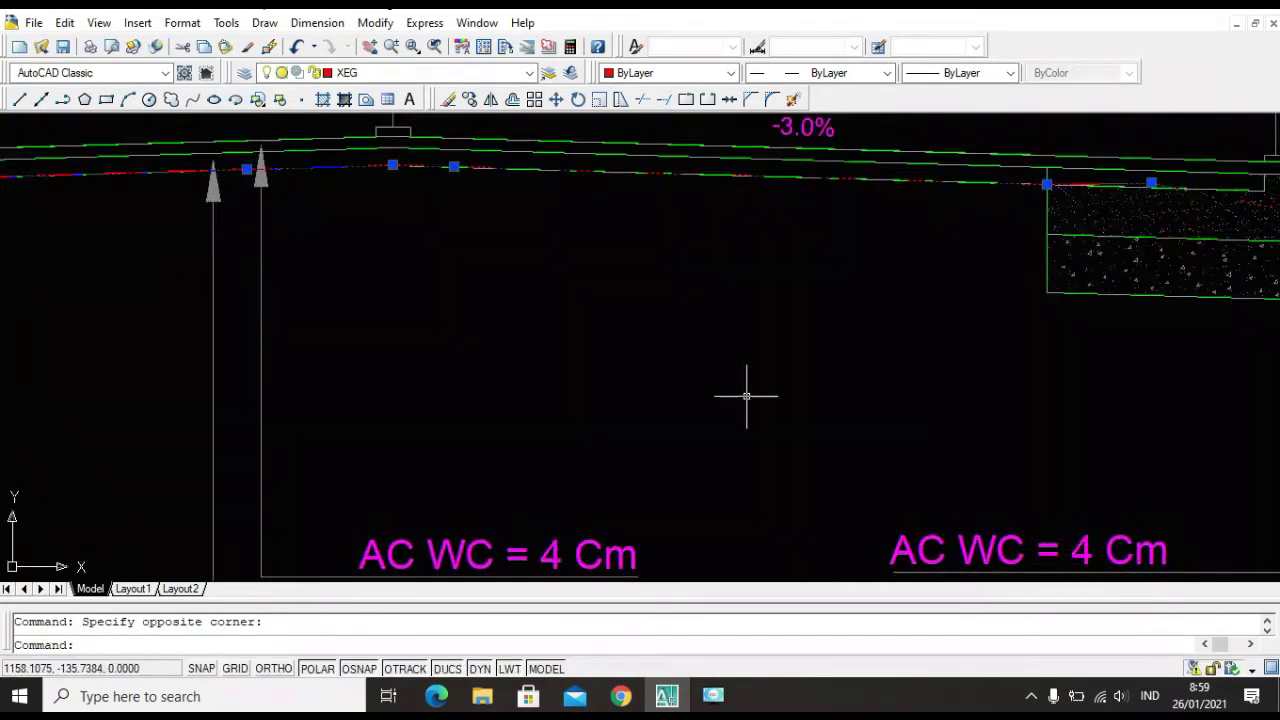
key("Escape")
scroll(594, 314, "up", 7)
scroll(588, 322, "up", 2)
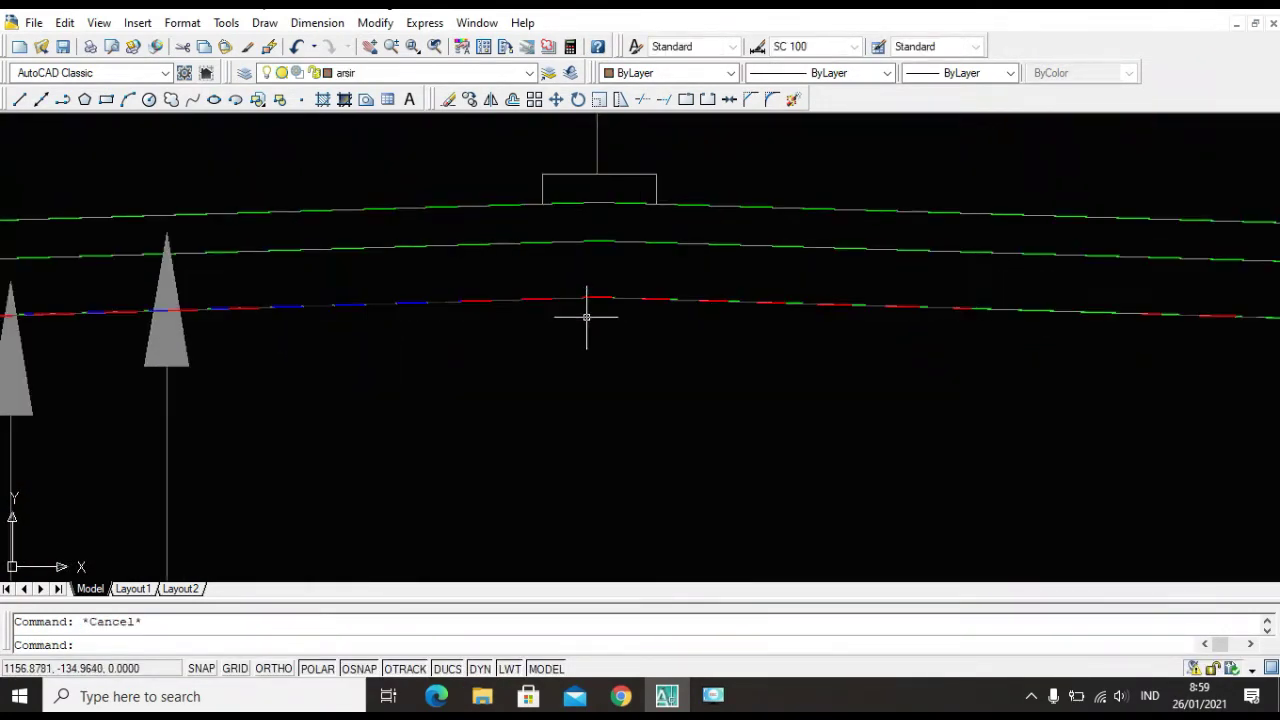
scroll(589, 309, "down", 5)
scroll(588, 404, "up", 3)
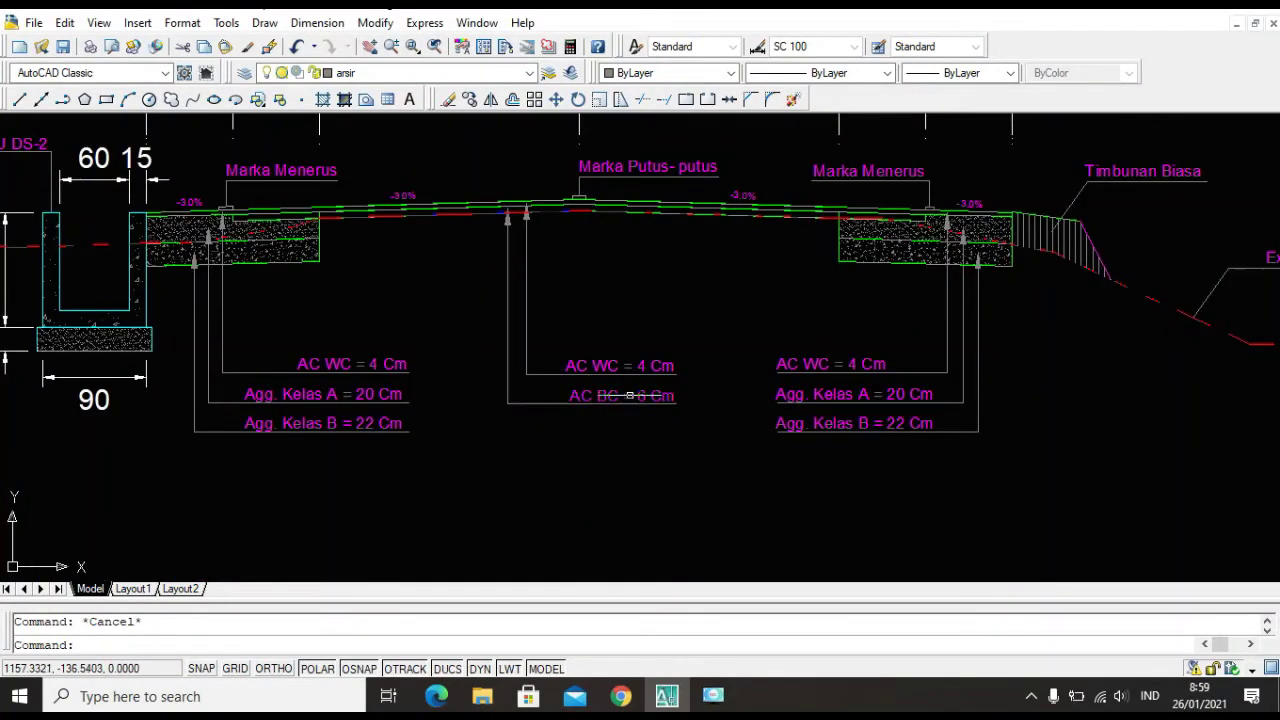
scroll(620, 405, "up", 3)
scroll(629, 425, "down", 2)
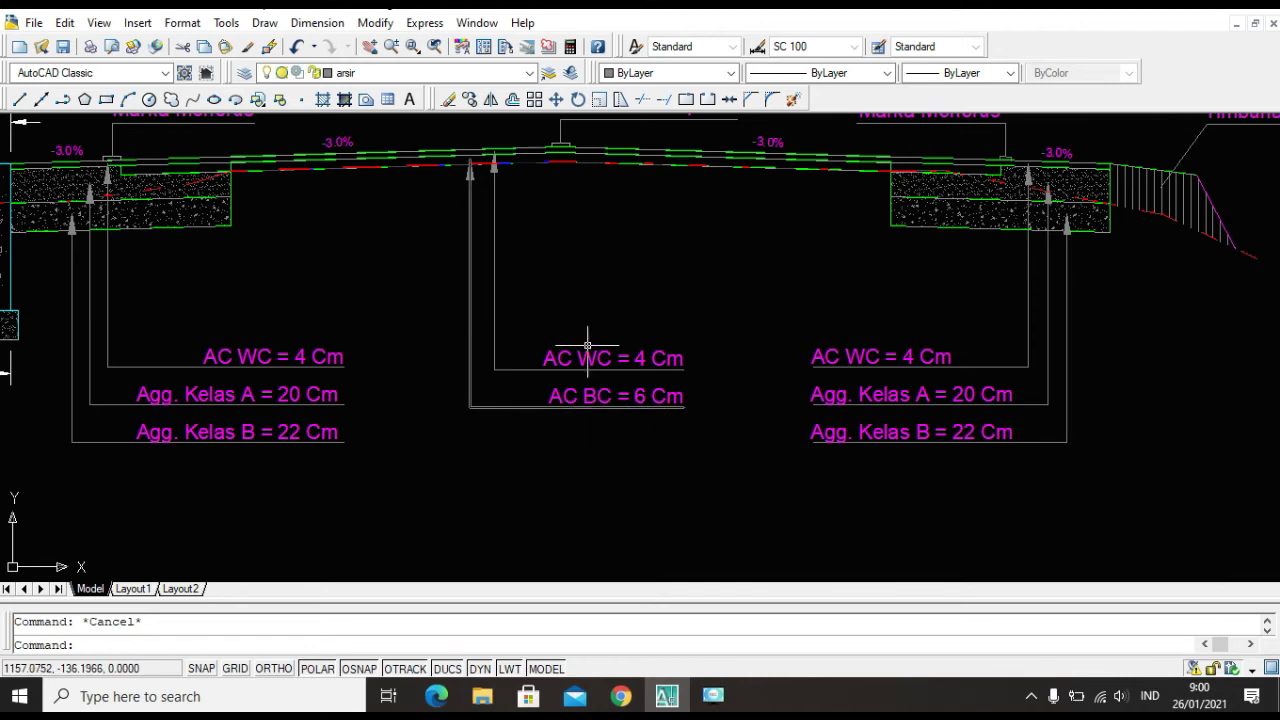
Review the AC WC and AC BC layer thickness labels and the -3.0% cross slopes on the TYPICAL I carriageway.
scroll(513, 300, "down", 1)
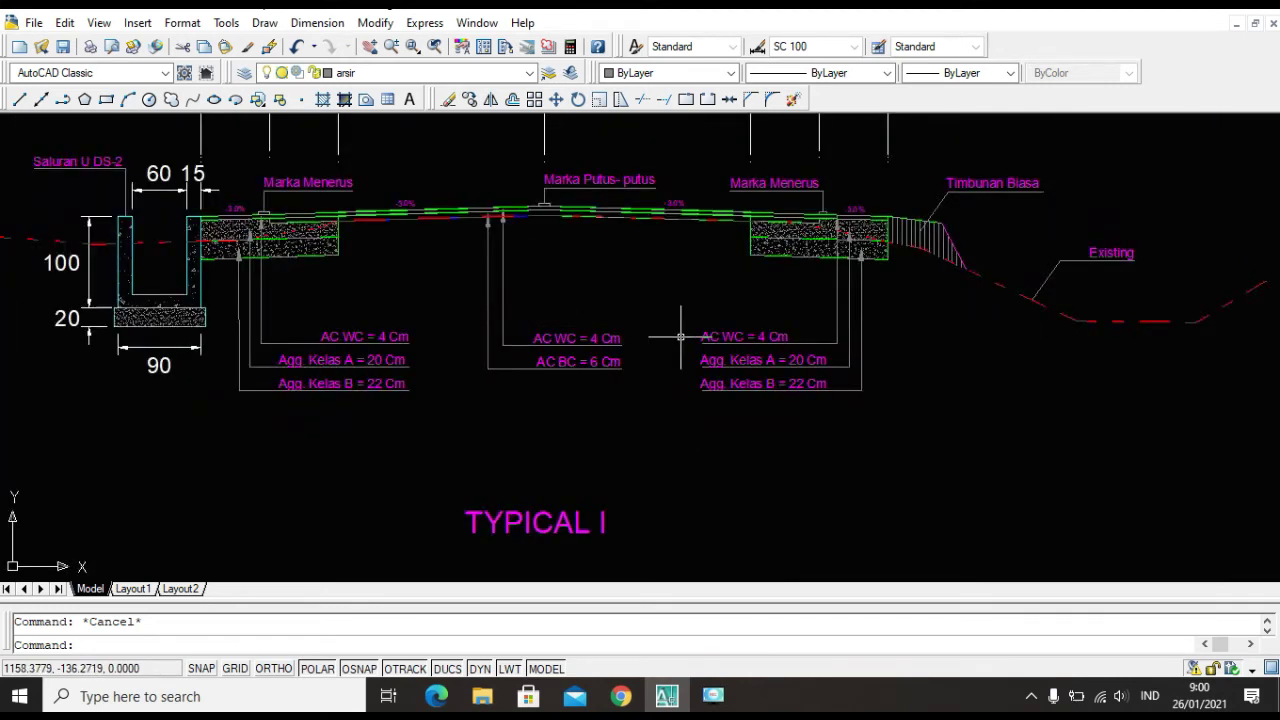
scroll(548, 217, "up", 4)
scroll(466, 209, "down", 2)
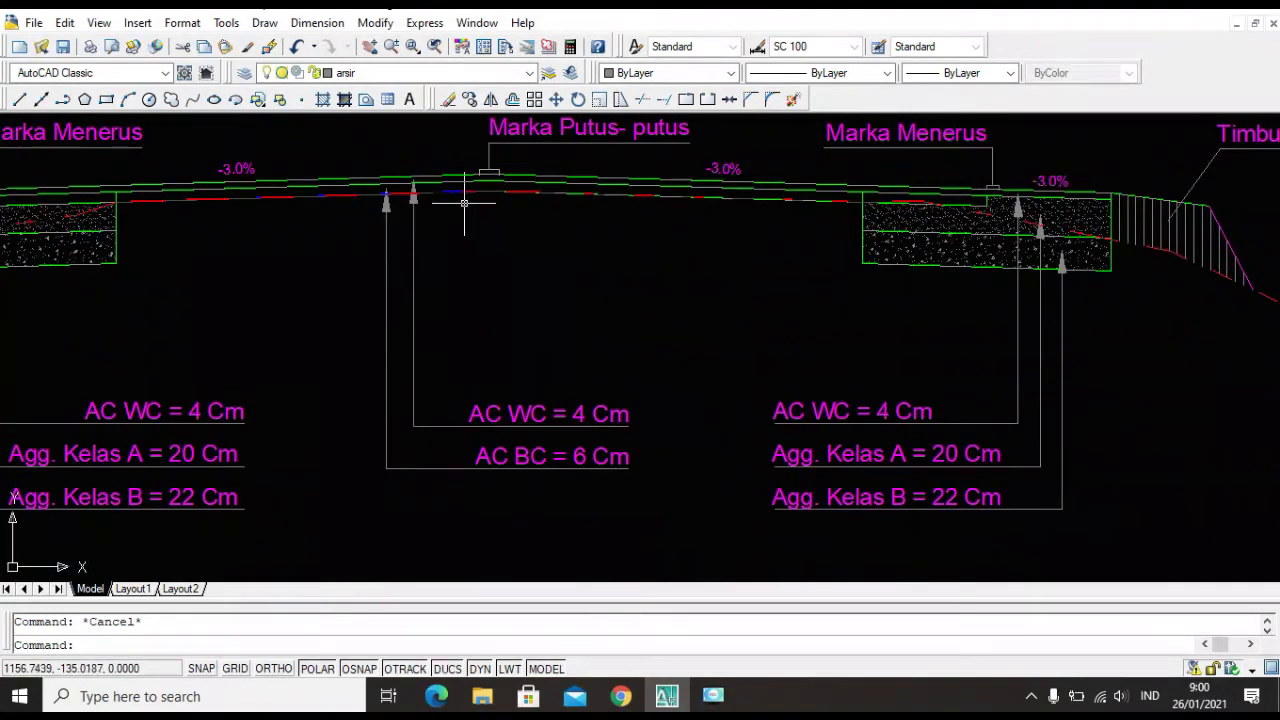
scroll(464, 203, "down", 3)
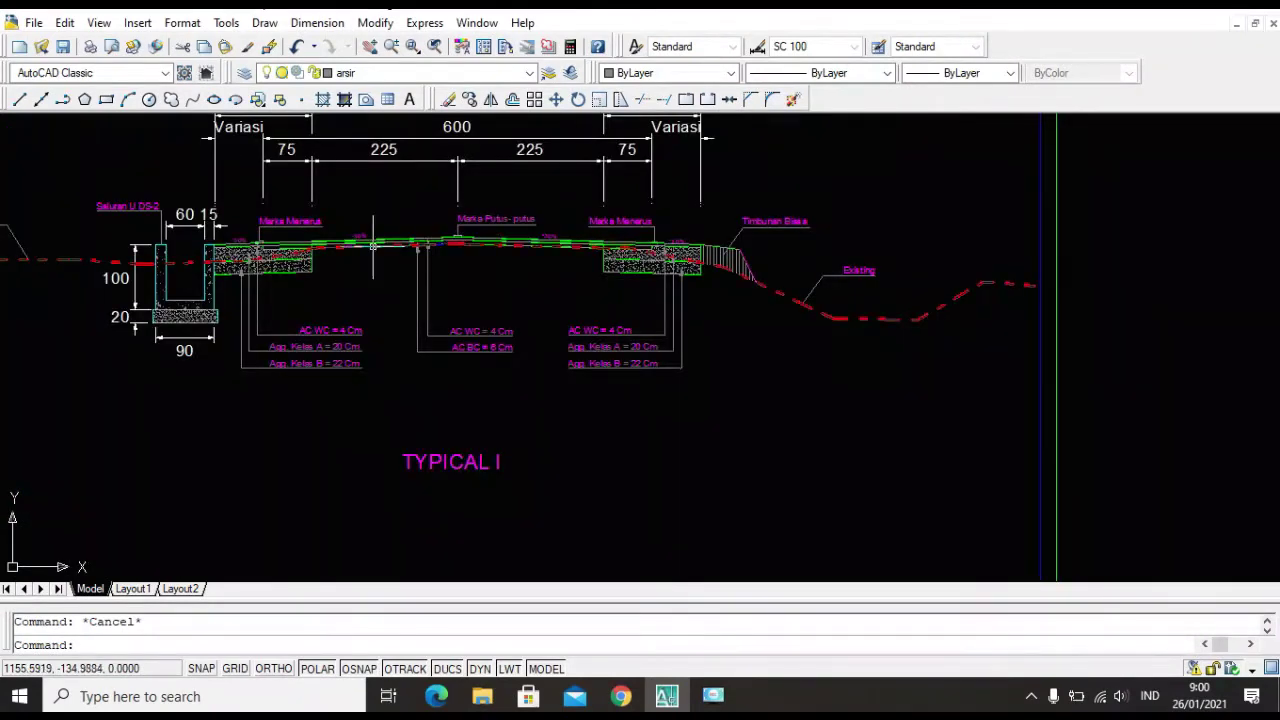
scroll(373, 245, "up", 2)
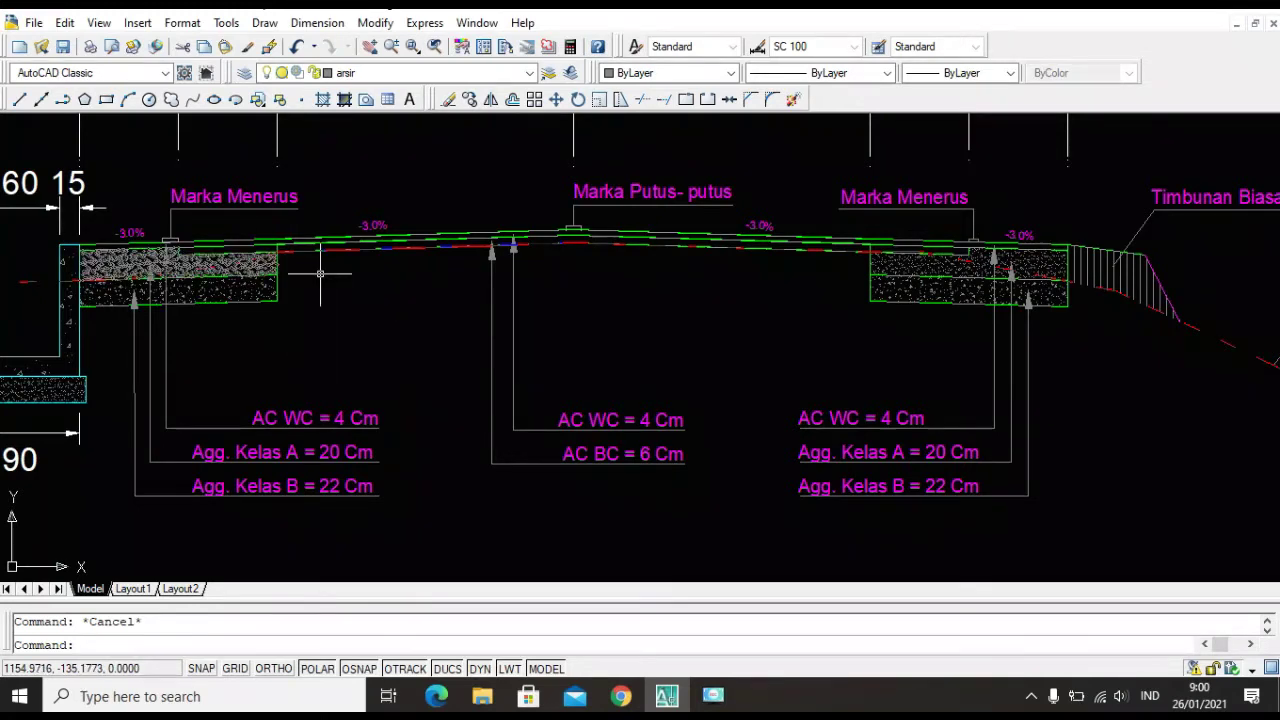
scroll(330, 268, "up", 1)
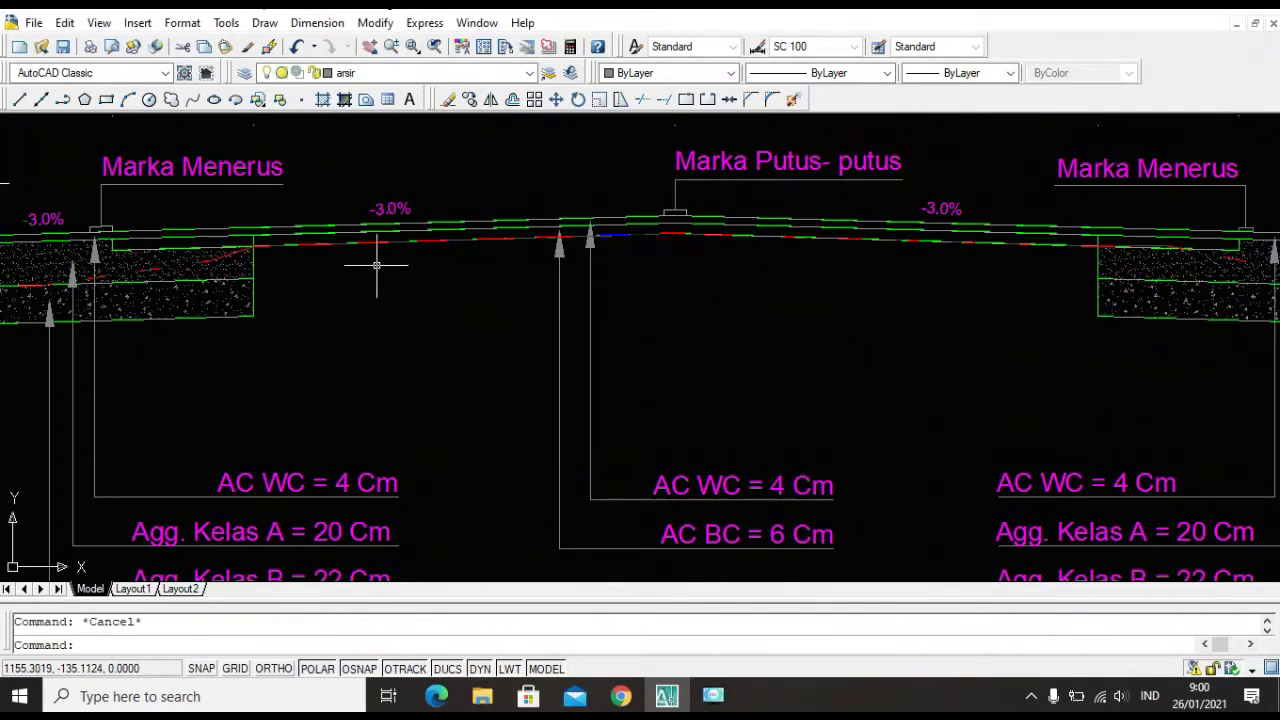
scroll(381, 266, "down", 1)
scroll(381, 262, "down", 1)
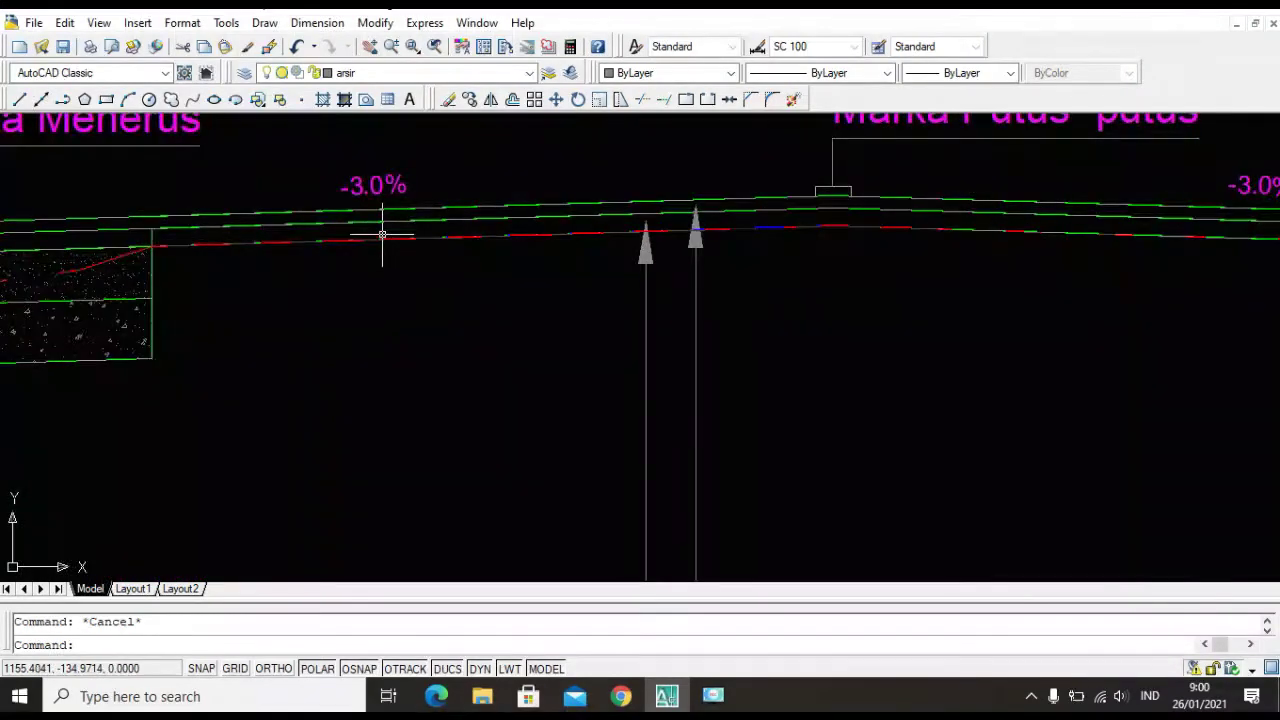
scroll(385, 240, "down", 3)
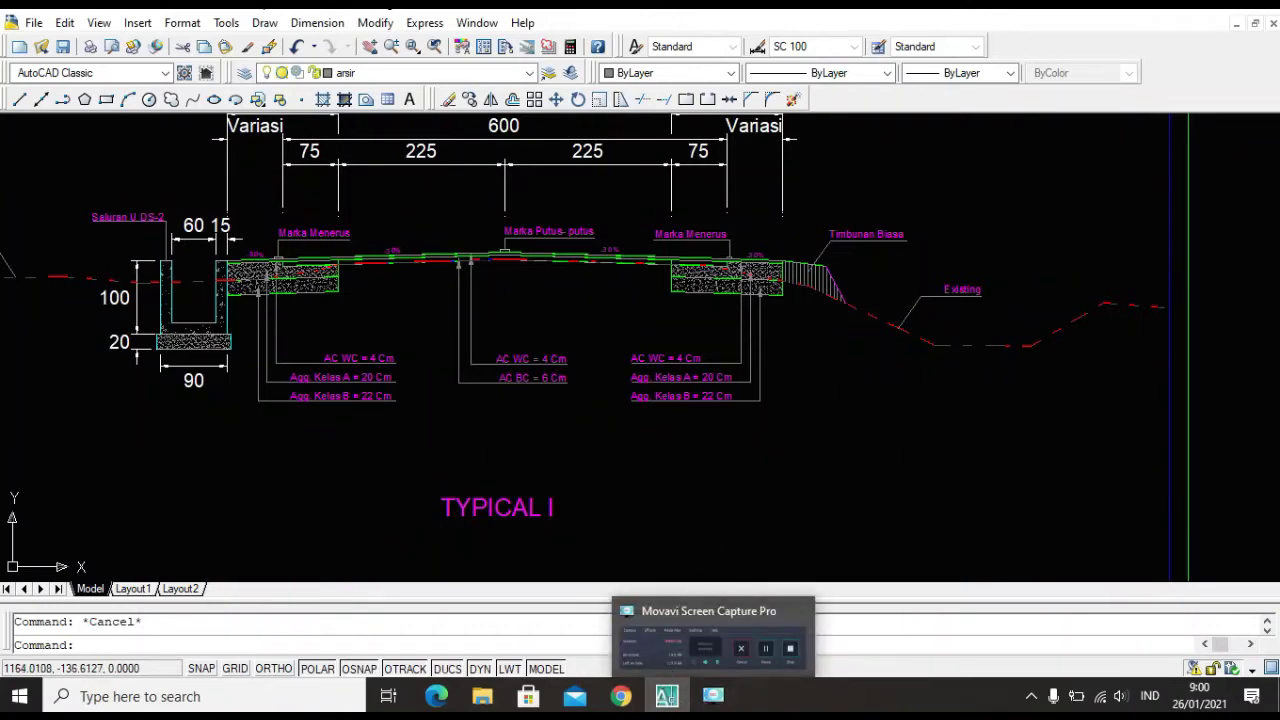
left_click(985, 388)
scroll(694, 381, "down", 3)
key("Escape")
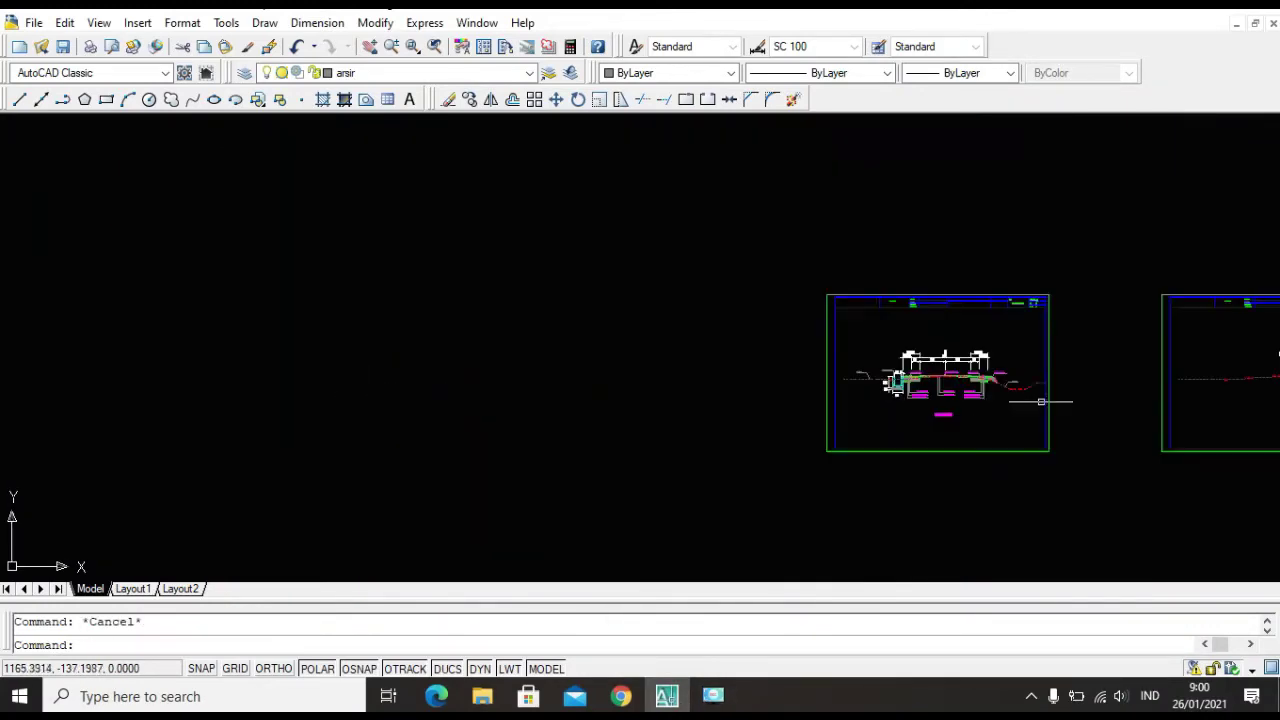
On the neighbouring sheet, turn Ortho on and draw a 0.1 line straight up from the centreline's foot on the existing ground line.
scroll(1049, 400, "down", 2)
scroll(930, 388, "down", 1)
scroll(1085, 377, "up", 5)
middle_click_drag(800, 344, 409, 250)
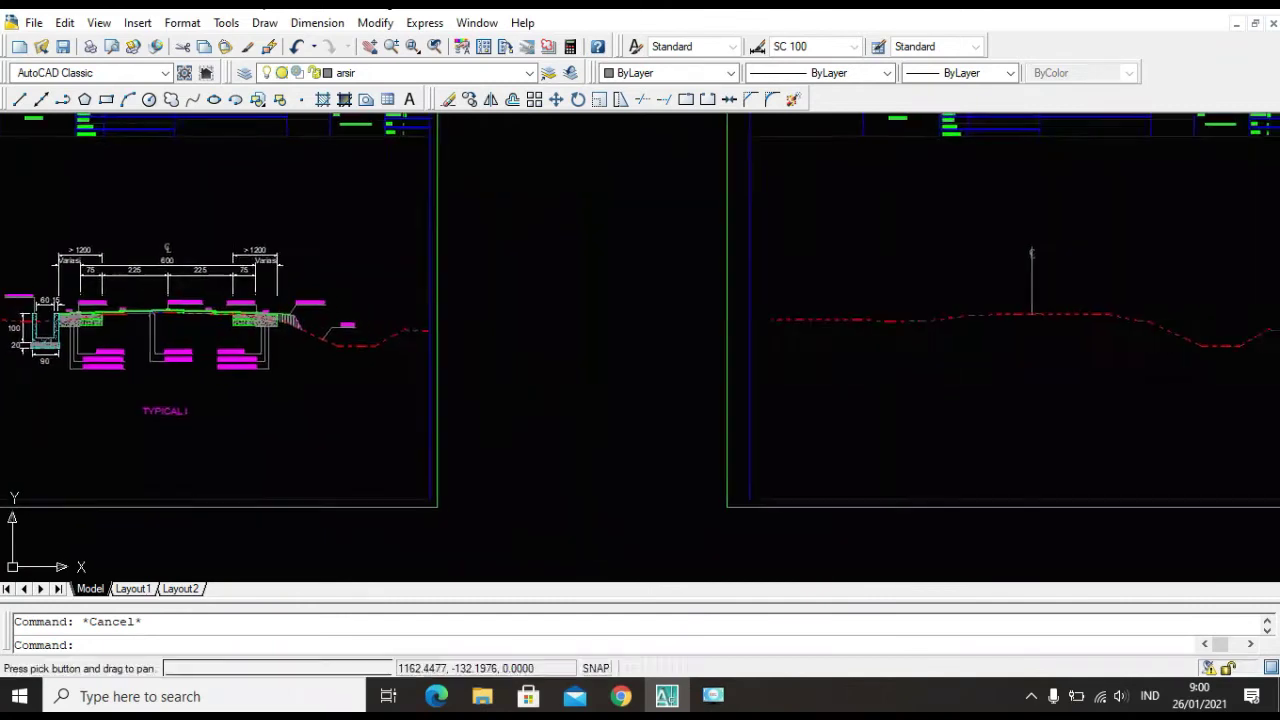
scroll(771, 368, "down", 1)
scroll(1046, 348, "up", 3)
middle_click_drag(926, 357, 809, 357)
scroll(803, 306, "up", 3)
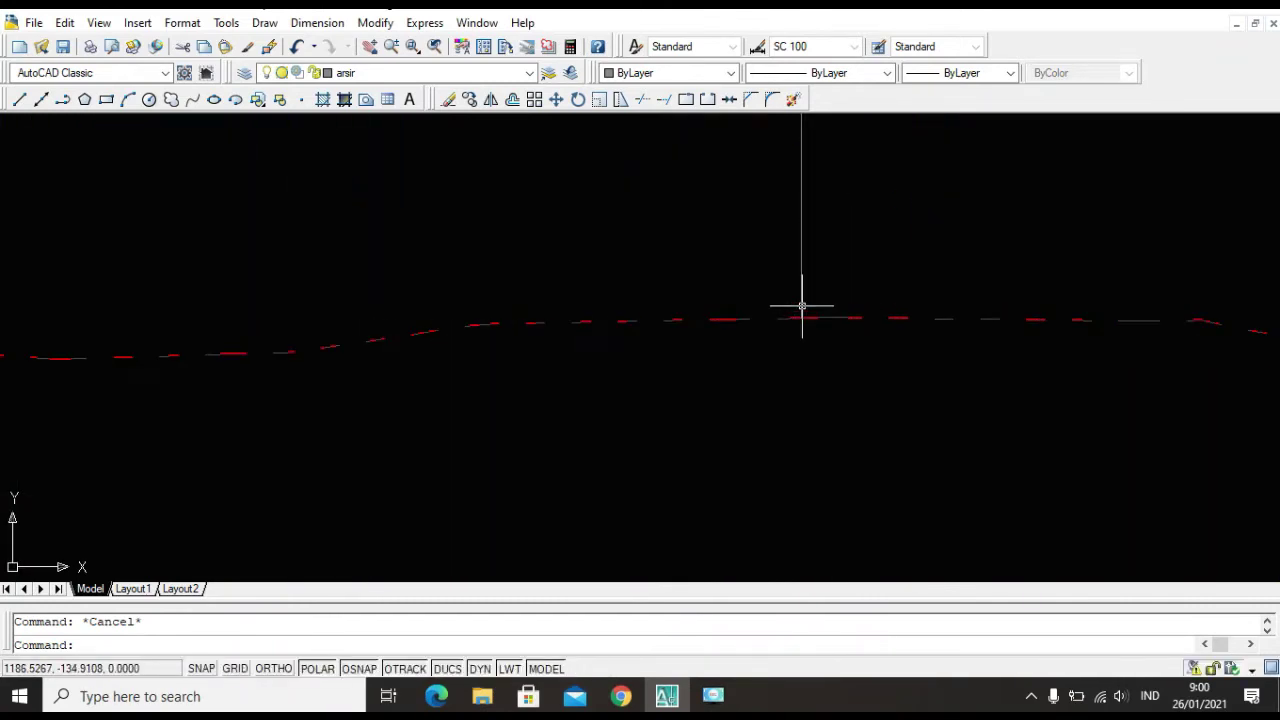
scroll(814, 306, "up", 4)
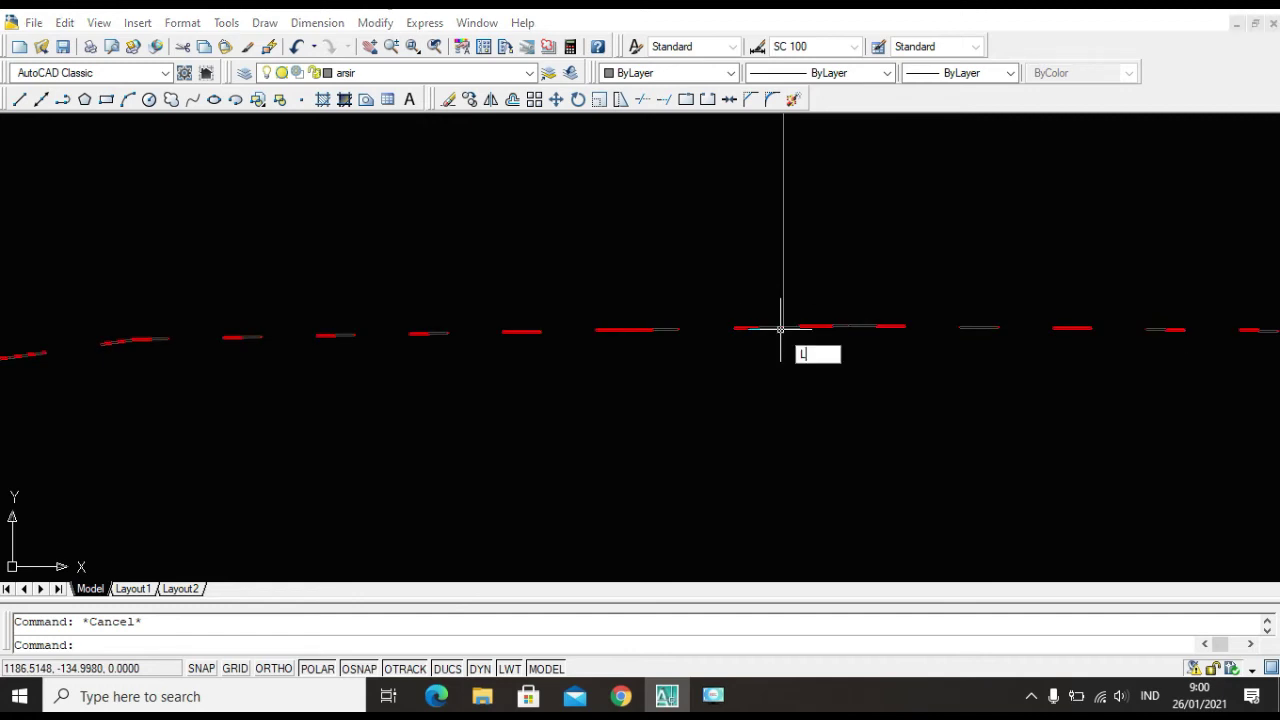
key("Return")
scroll(780, 307, "up", 1)
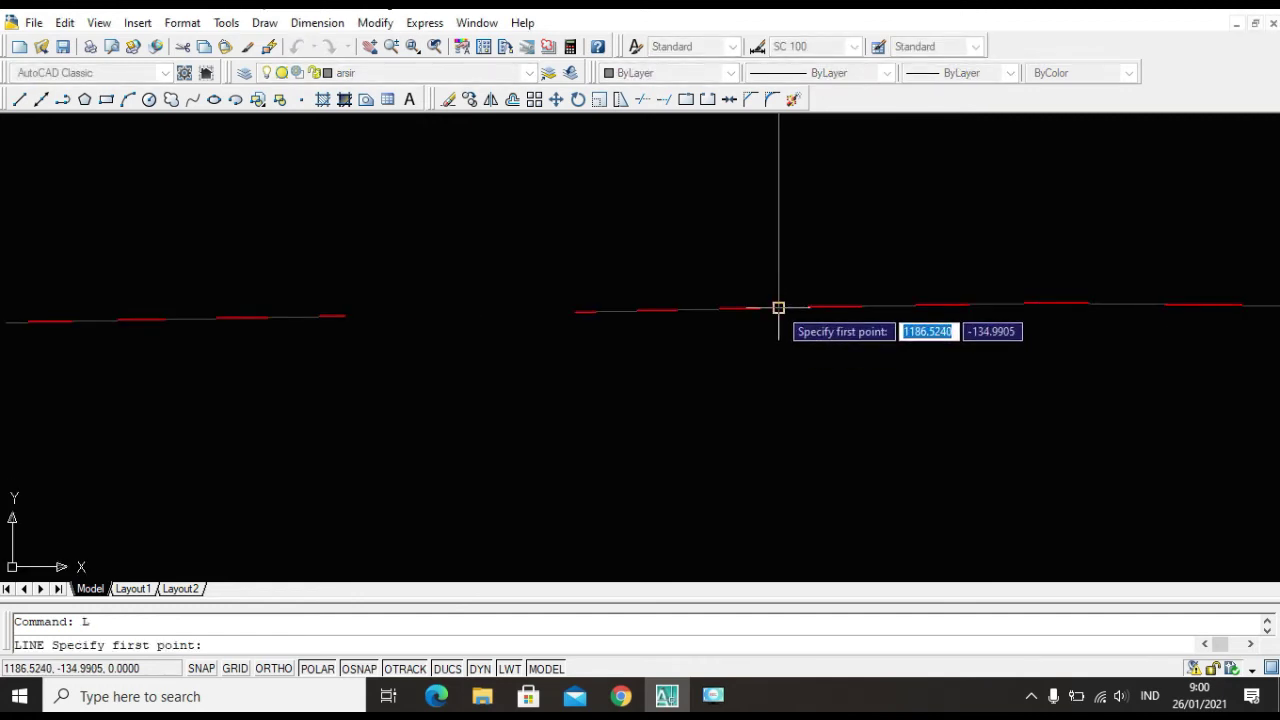
left_click(778, 307)
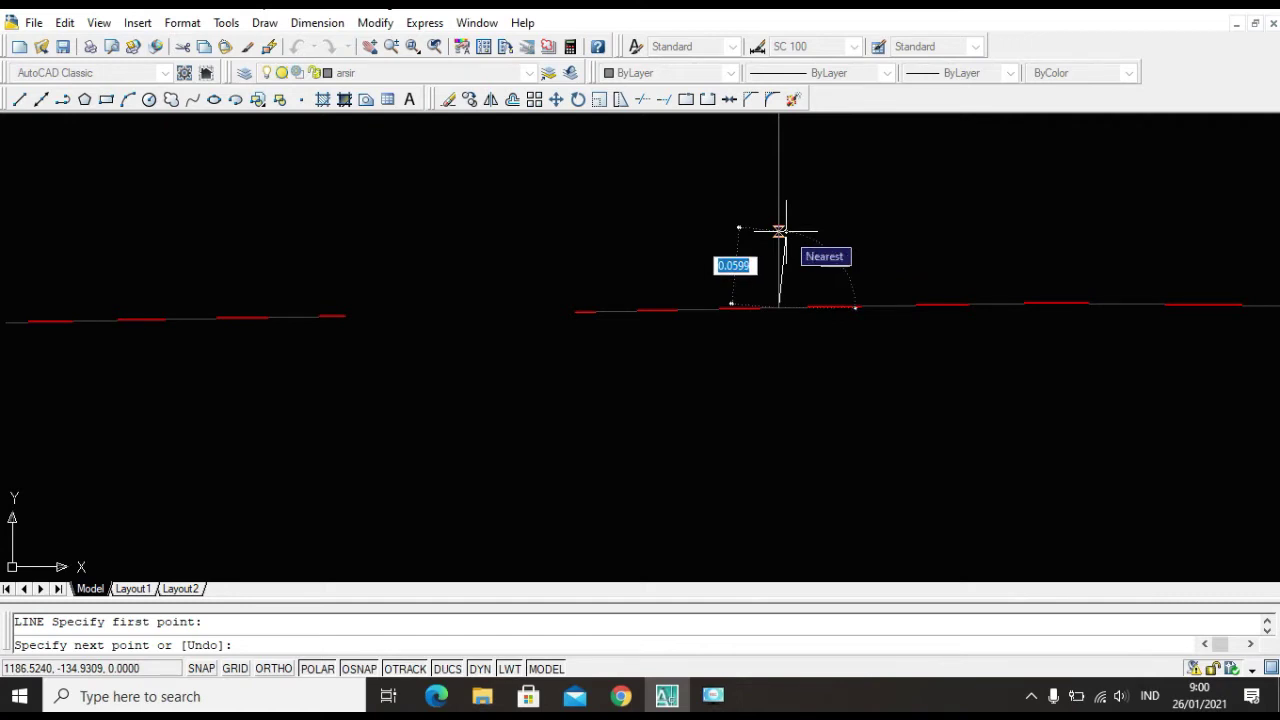
left_click(273, 668)
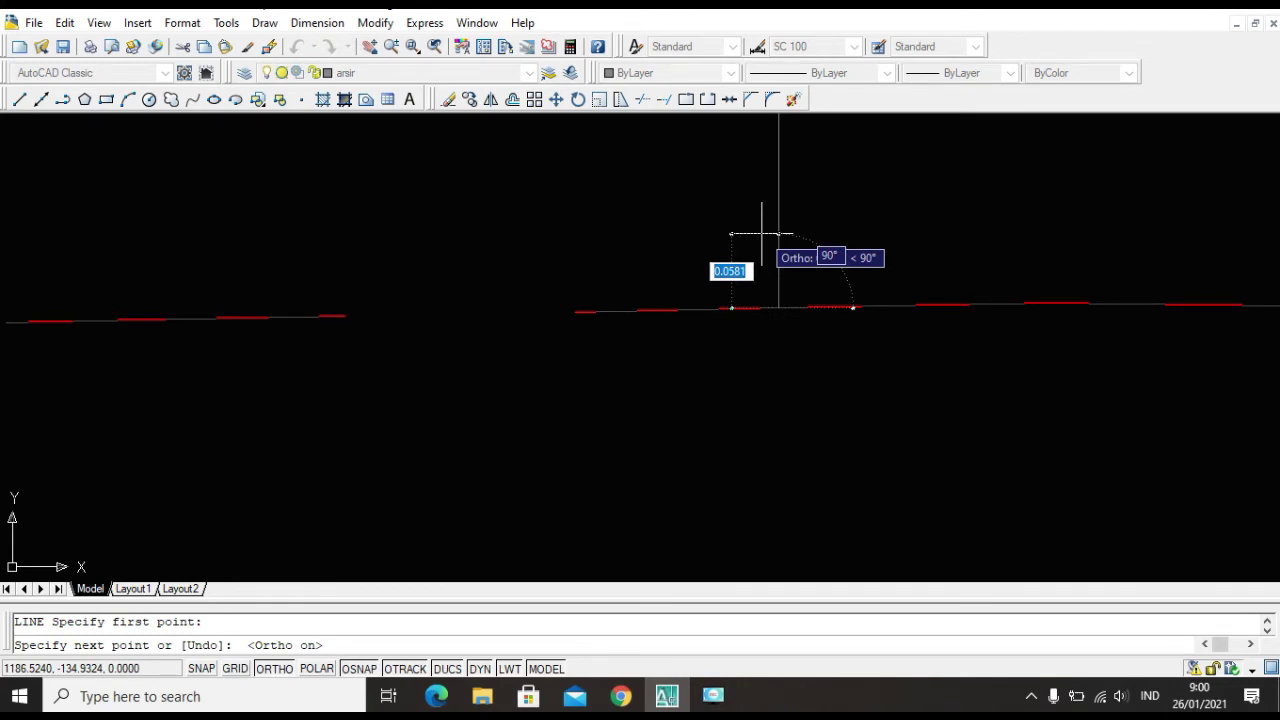
type("0")
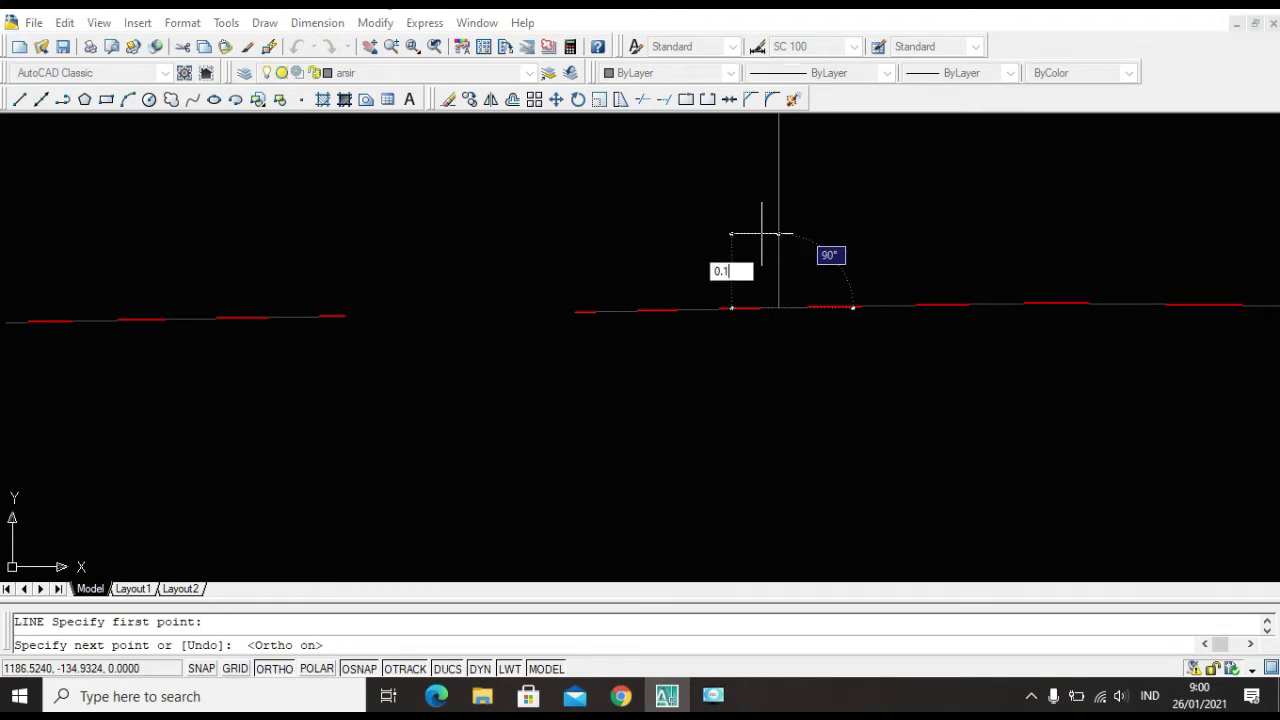
type(".1")
key("Return")
scroll(535, 190, "down", 2)
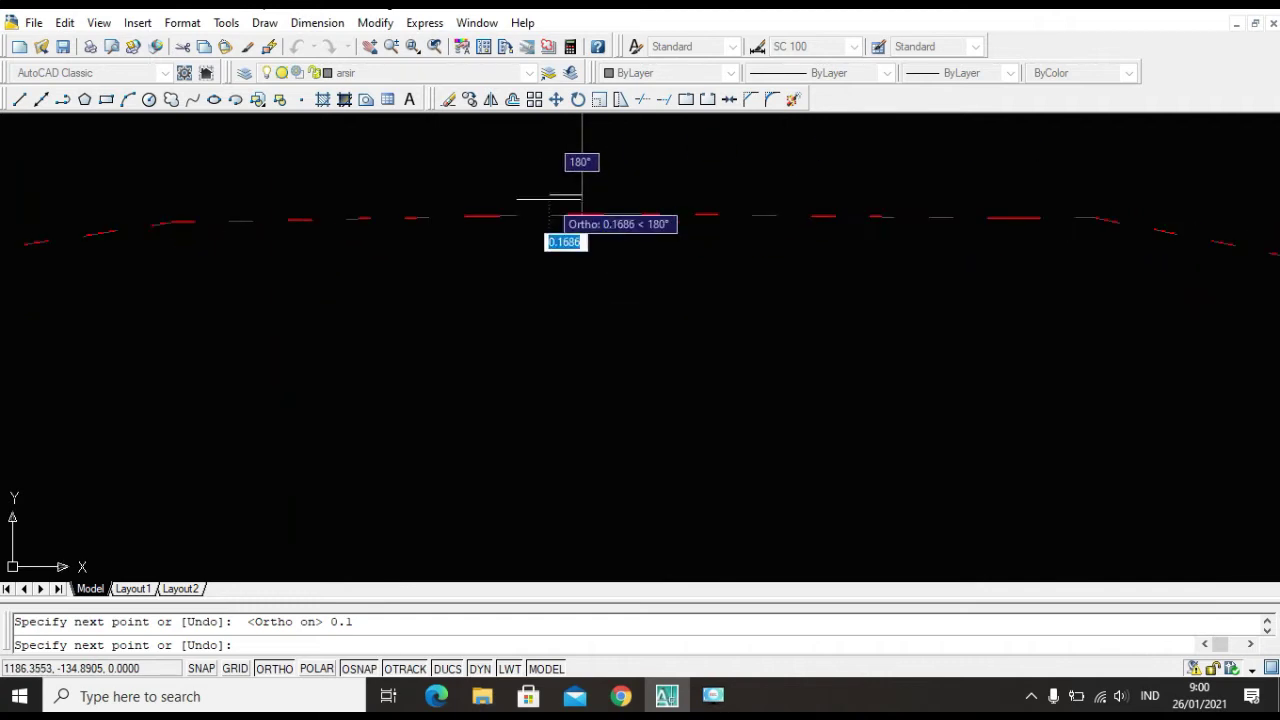
Continue the line 3 units horizontally to the left of the centreline and end the Line command.
scroll(455, 180, "up", 4)
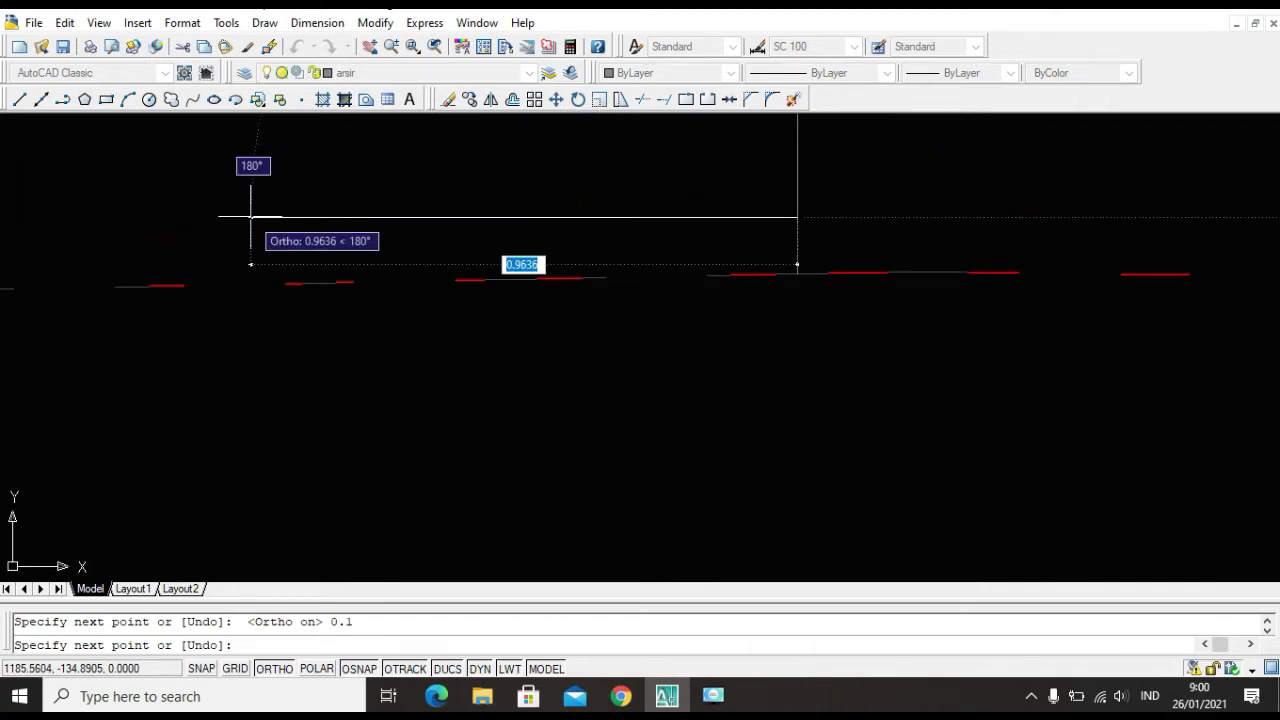
type("3")
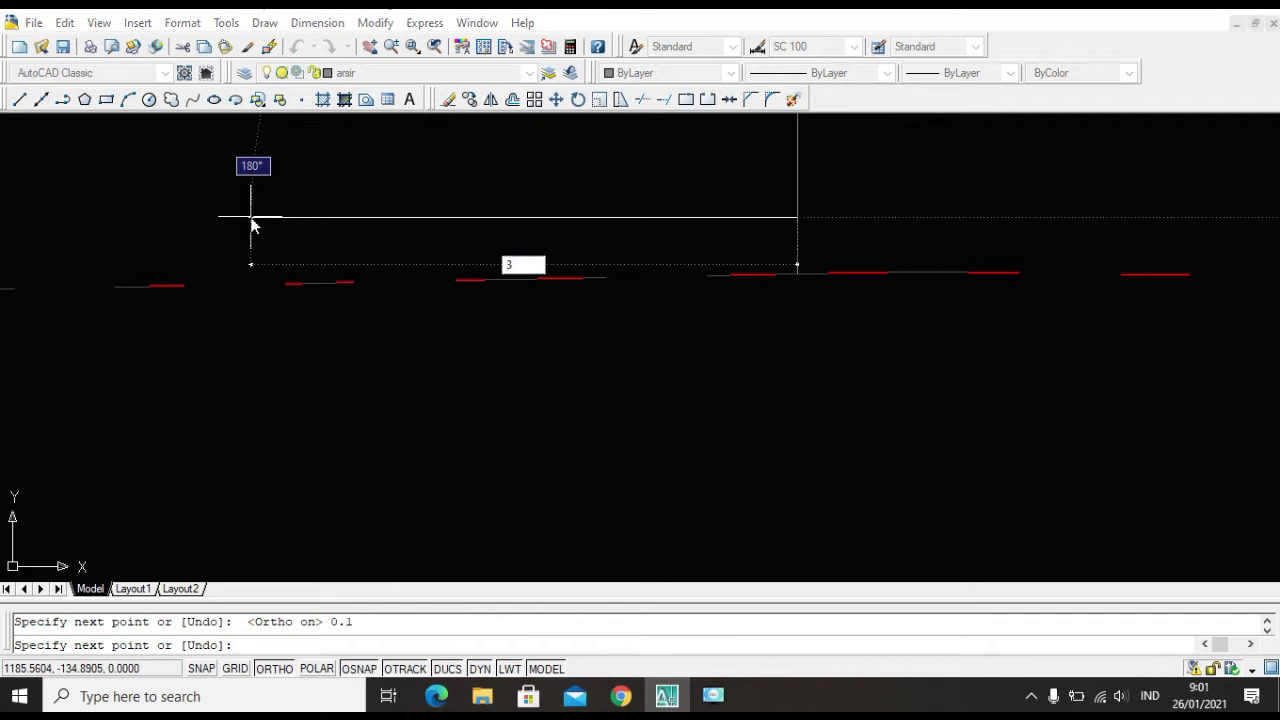
key("Return")
scroll(420, 200, "down", 3)
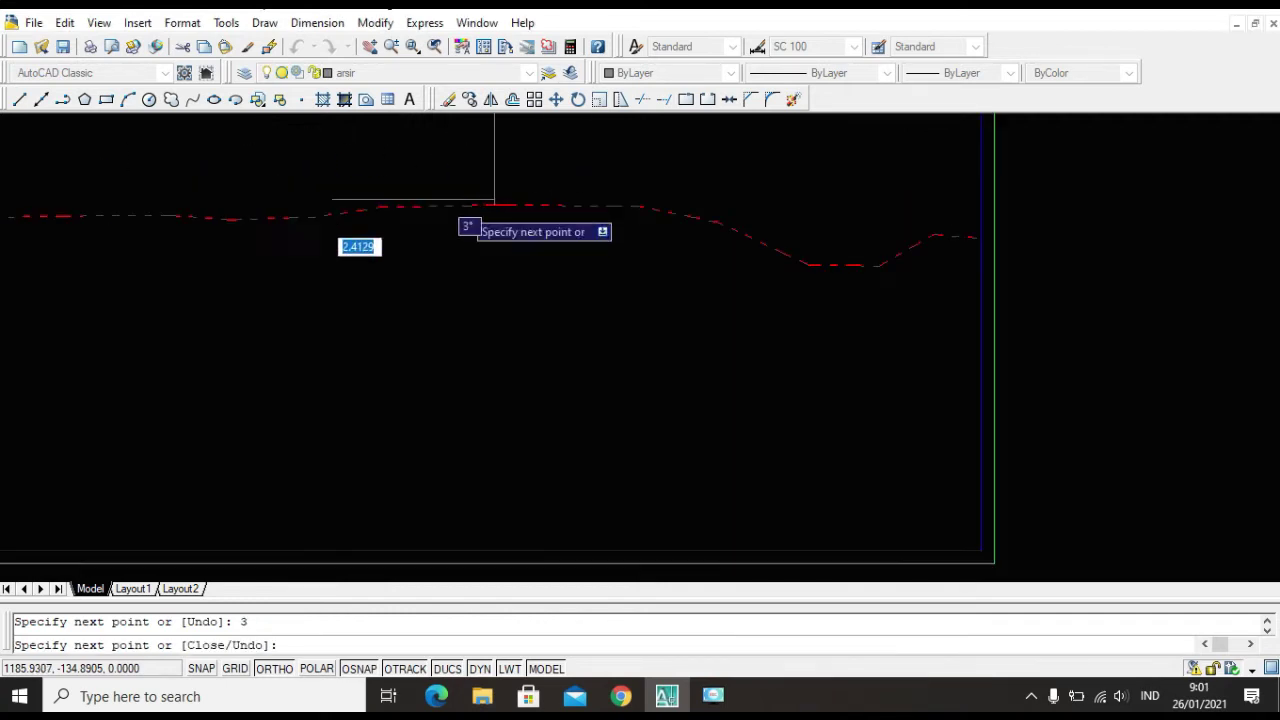
scroll(270, 176, "up", 4)
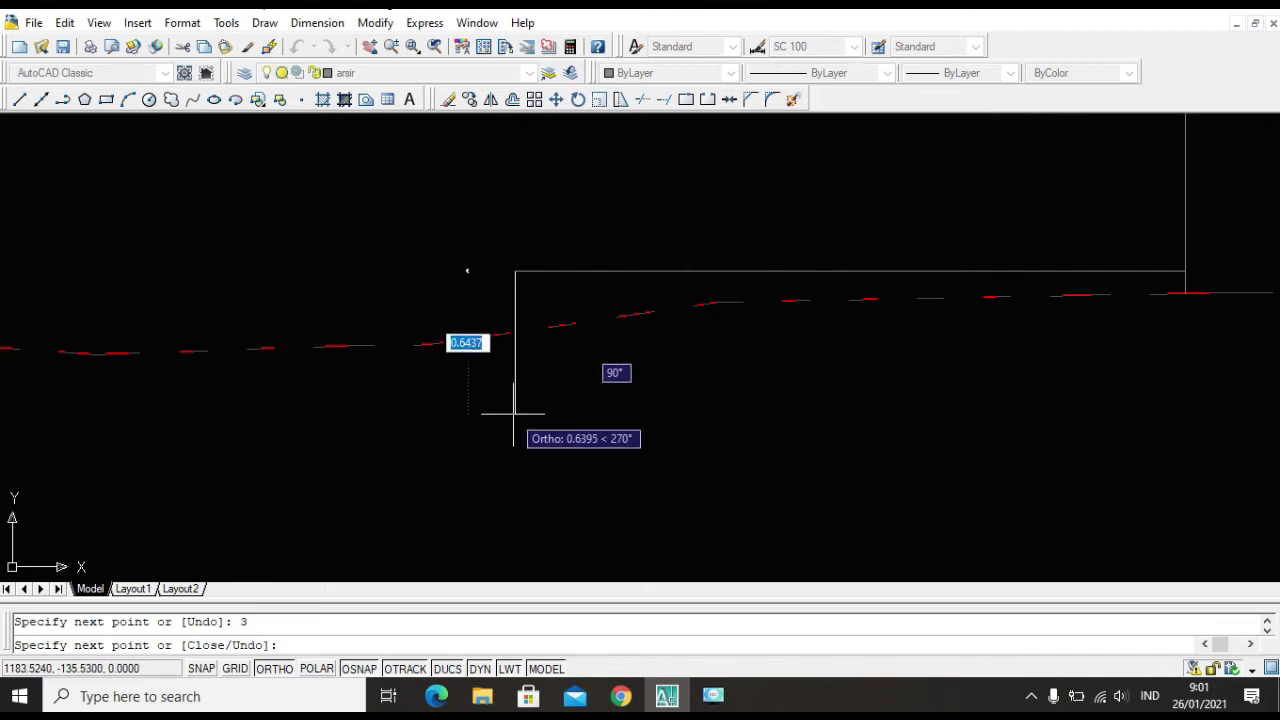
key("Escape")
scroll(519, 267, "up", 2)
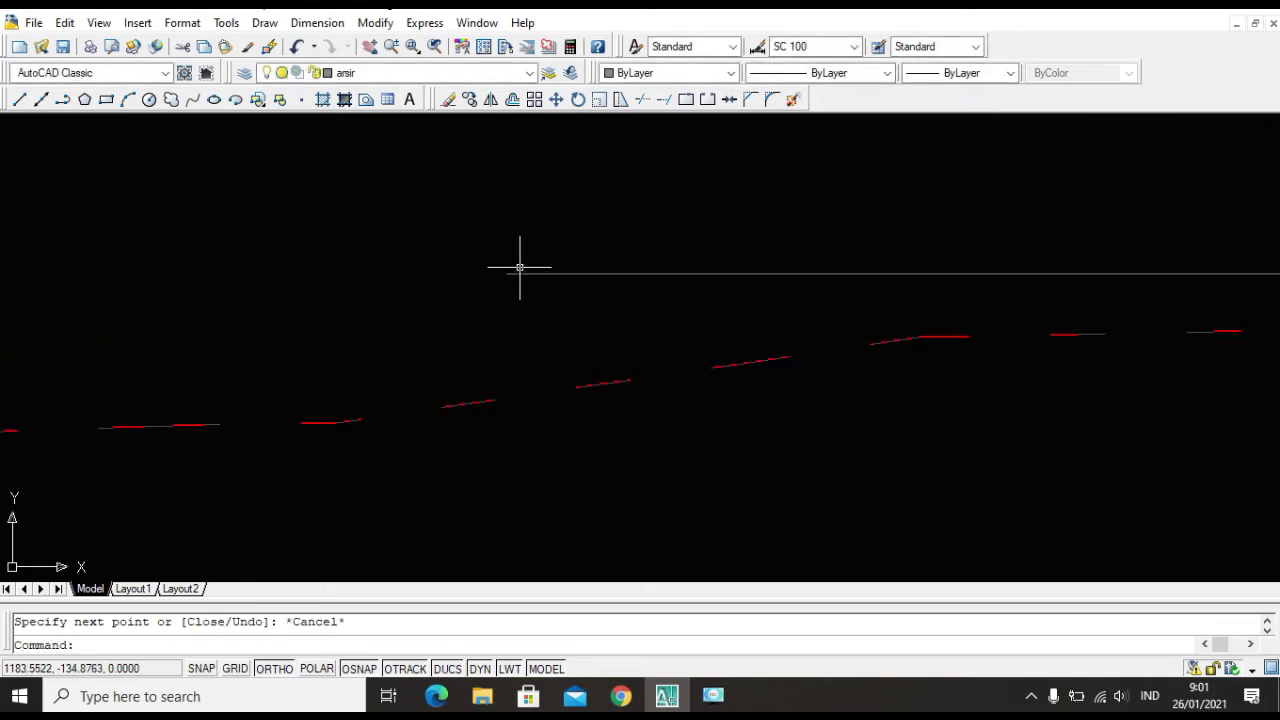
scroll(520, 270, "down", 2)
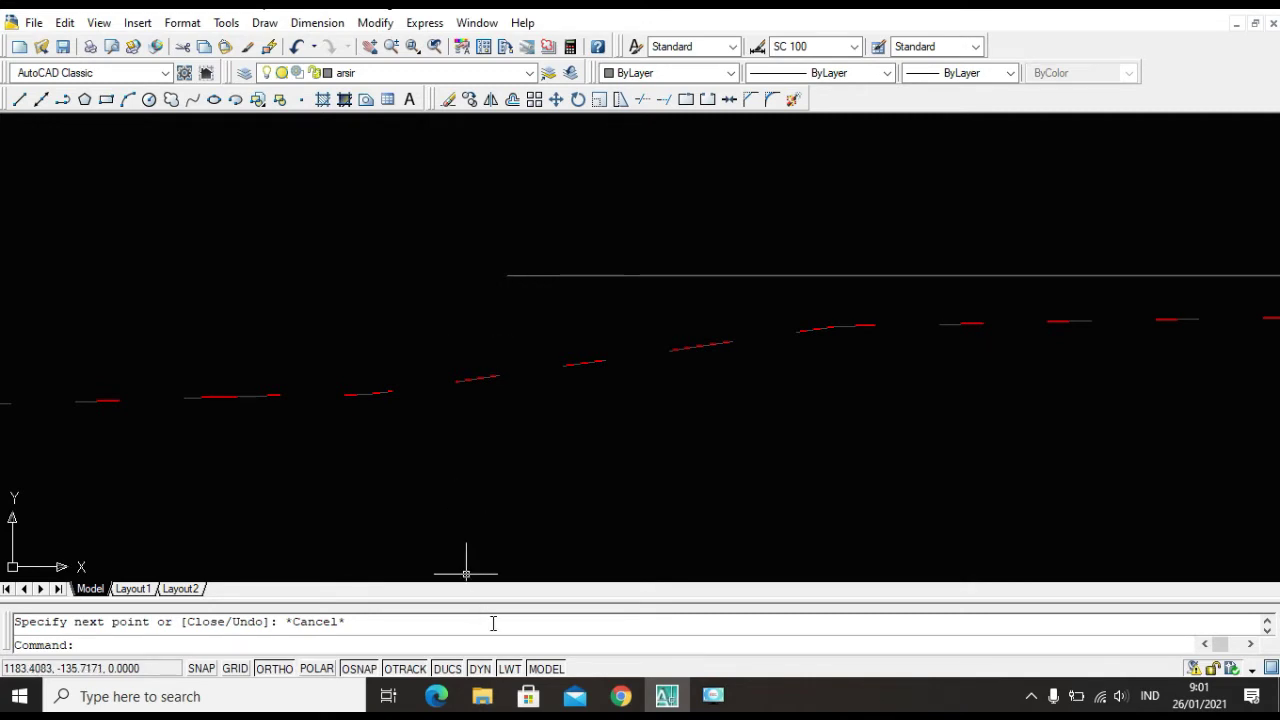
Draw a 0.09 vertical line downward from the left end of the 3-unit horizontal line.
type("l")
key("Return")
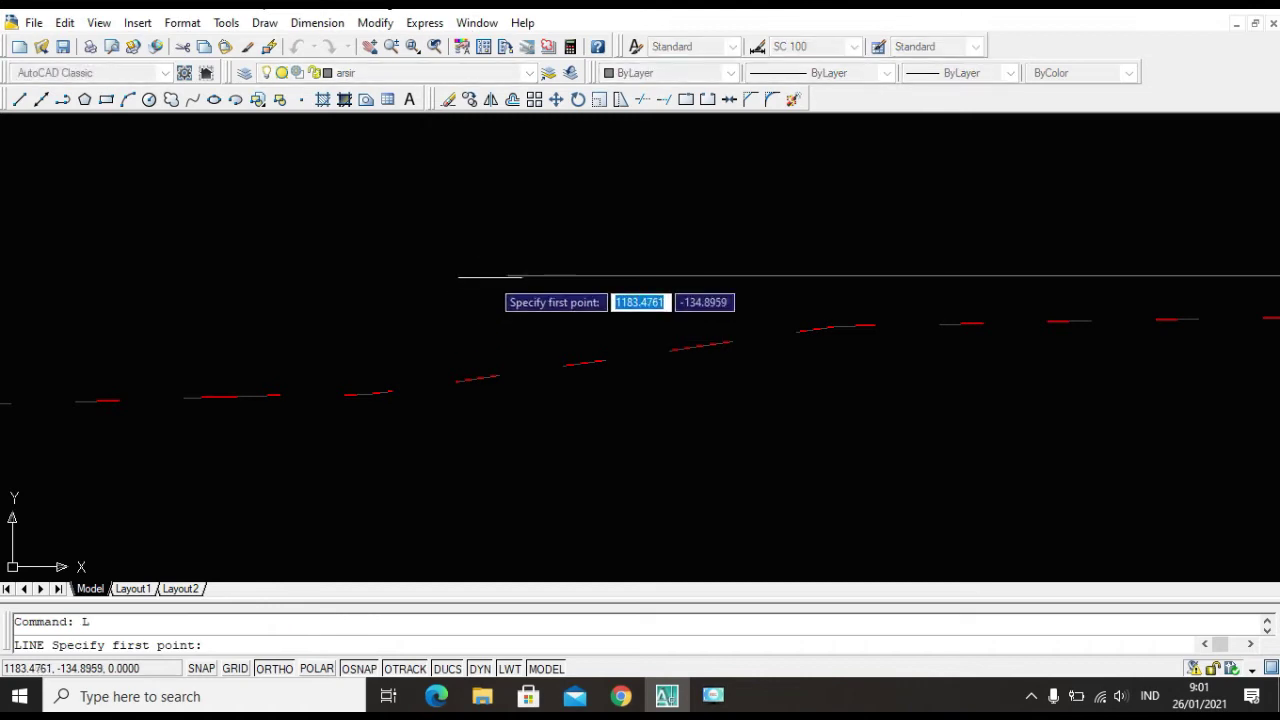
left_click(507, 275)
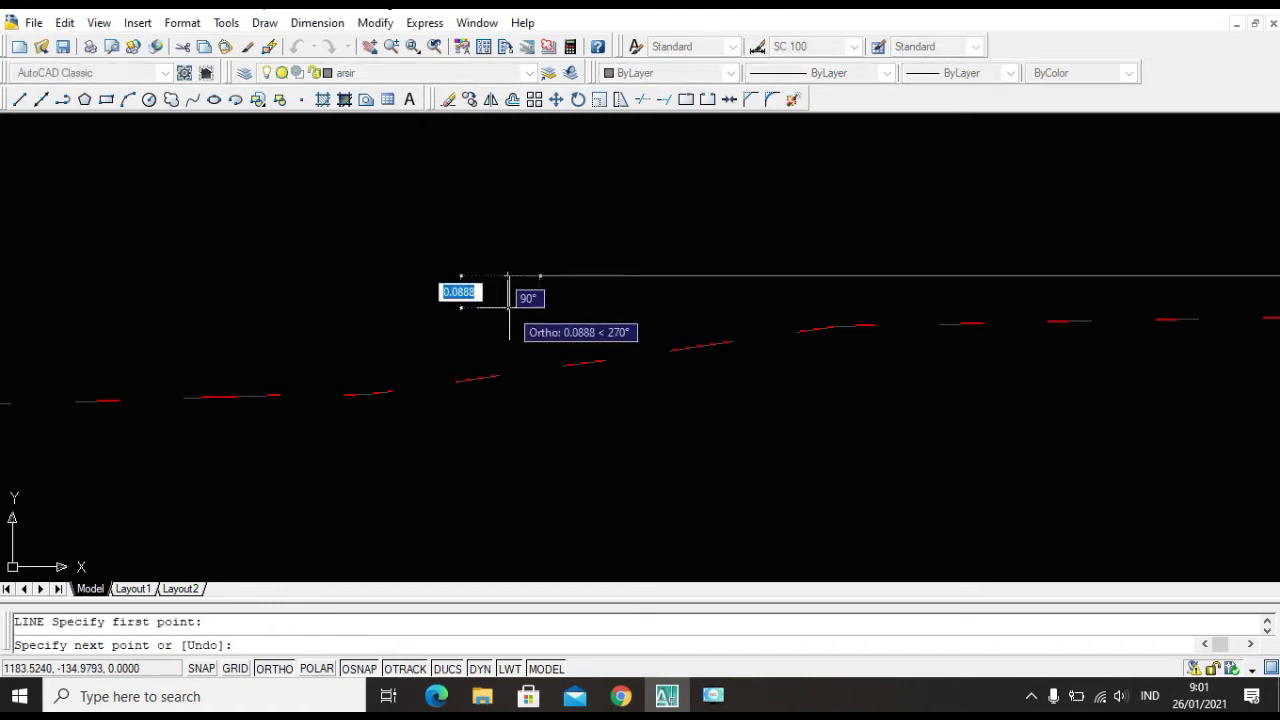
type("0.")
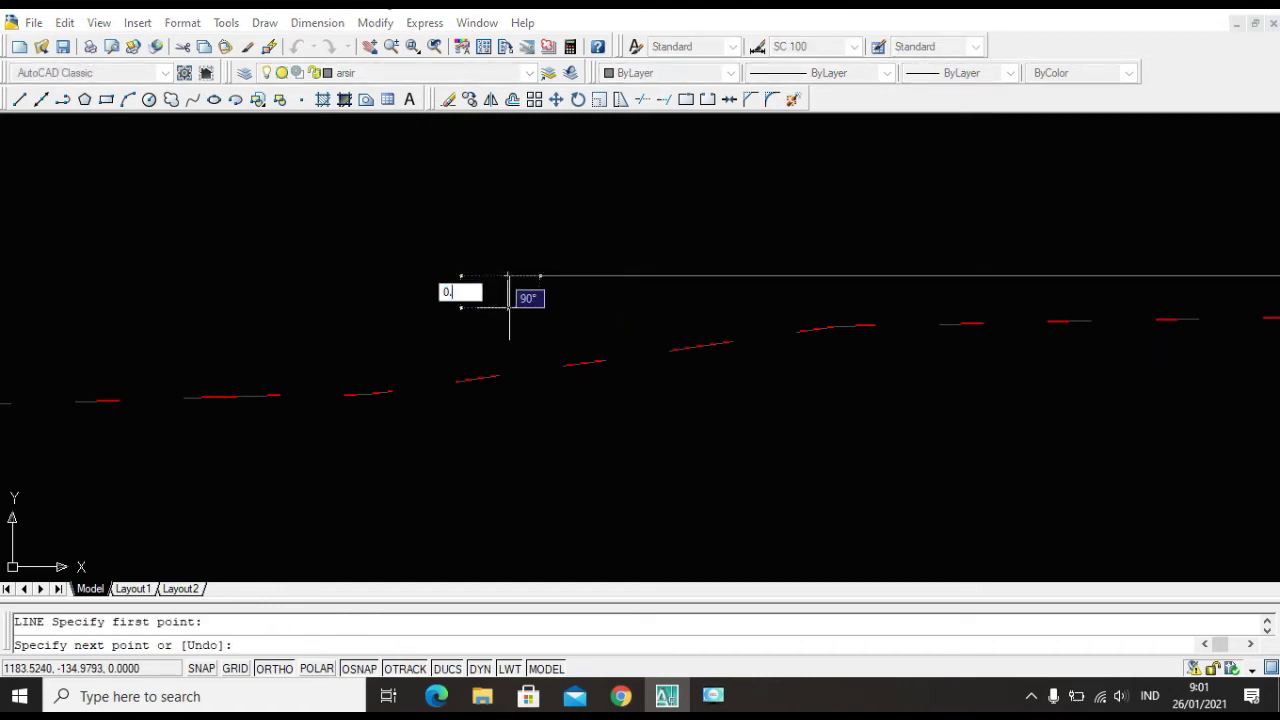
type("09")
key("Return")
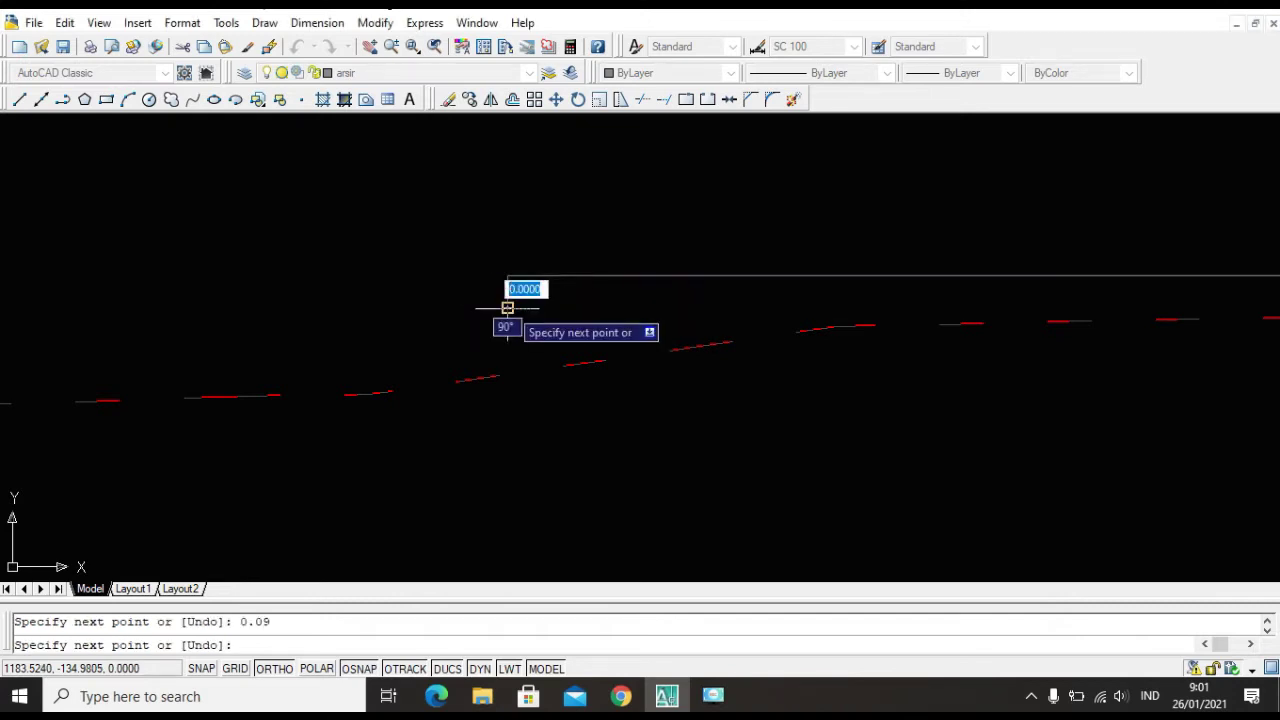
key("Escape")
scroll(513, 257, "up", 2)
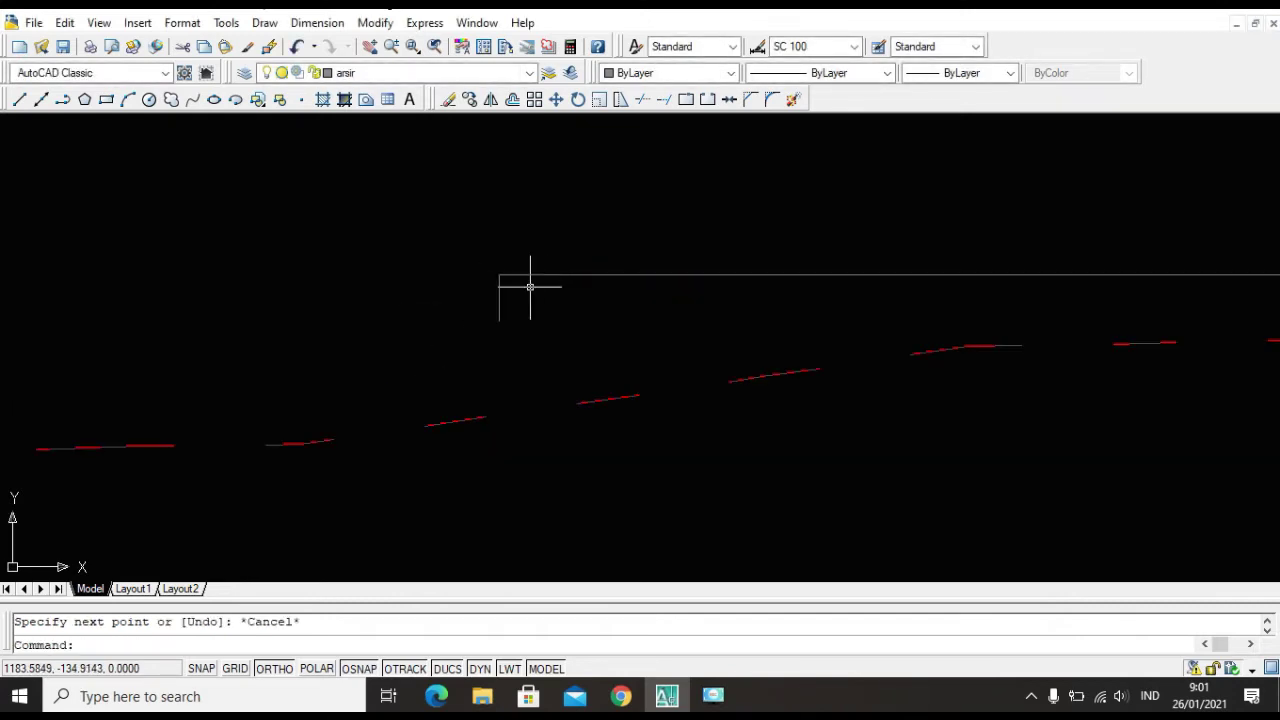
scroll(568, 279, "down", 2)
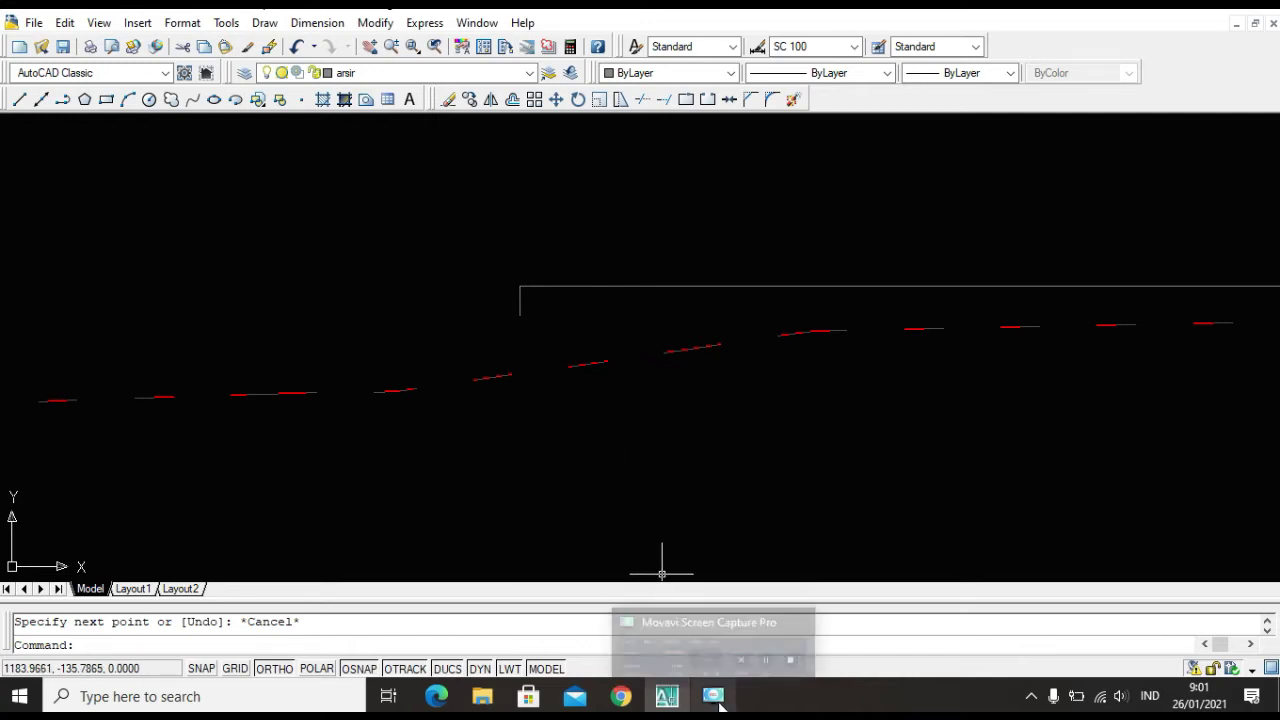
Stretch the left end of the 3-unit horizontal line down to the lower end of the 0.09 vertical line.
scroll(537, 300, "up", 3)
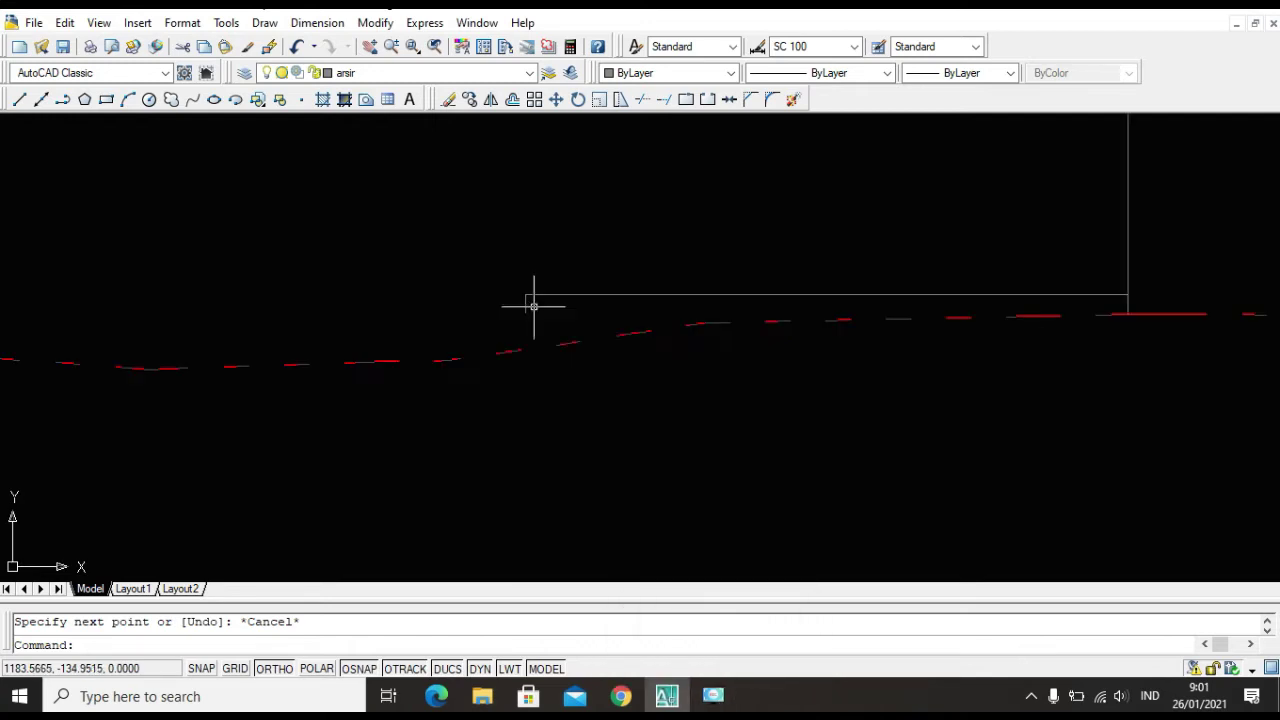
left_click(544, 288)
left_click(489, 280)
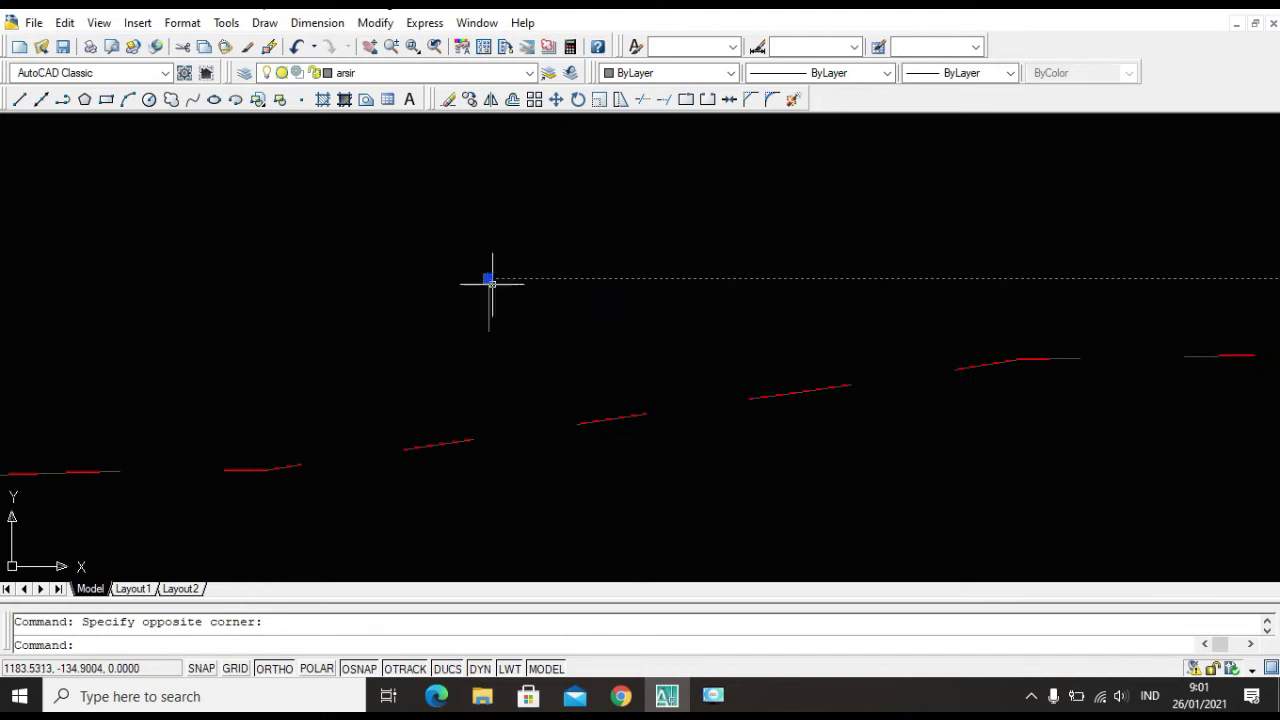
left_click(488, 278)
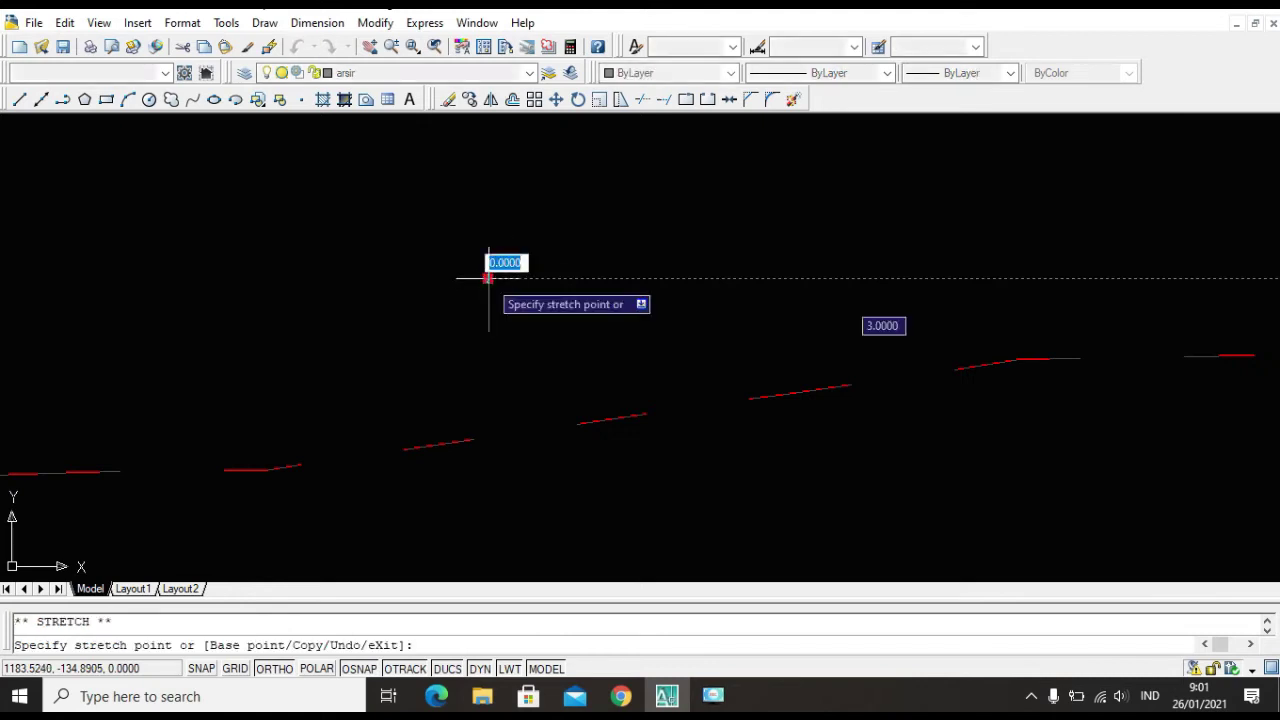
left_click(488, 331)
key("Escape")
Erase the short vertical helper line at the left end of the sloped carriageway line.
left_click(540, 297)
left_click(460, 274)
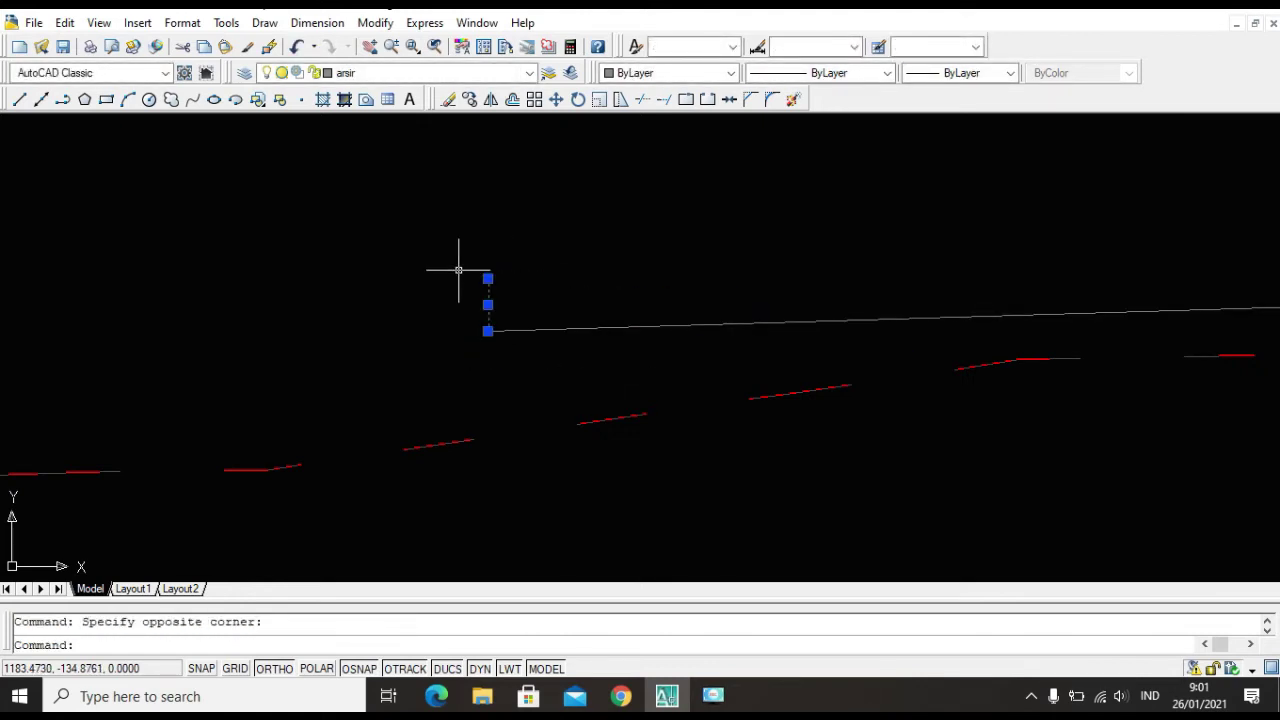
key("Delete")
scroll(466, 266, "down", 4)
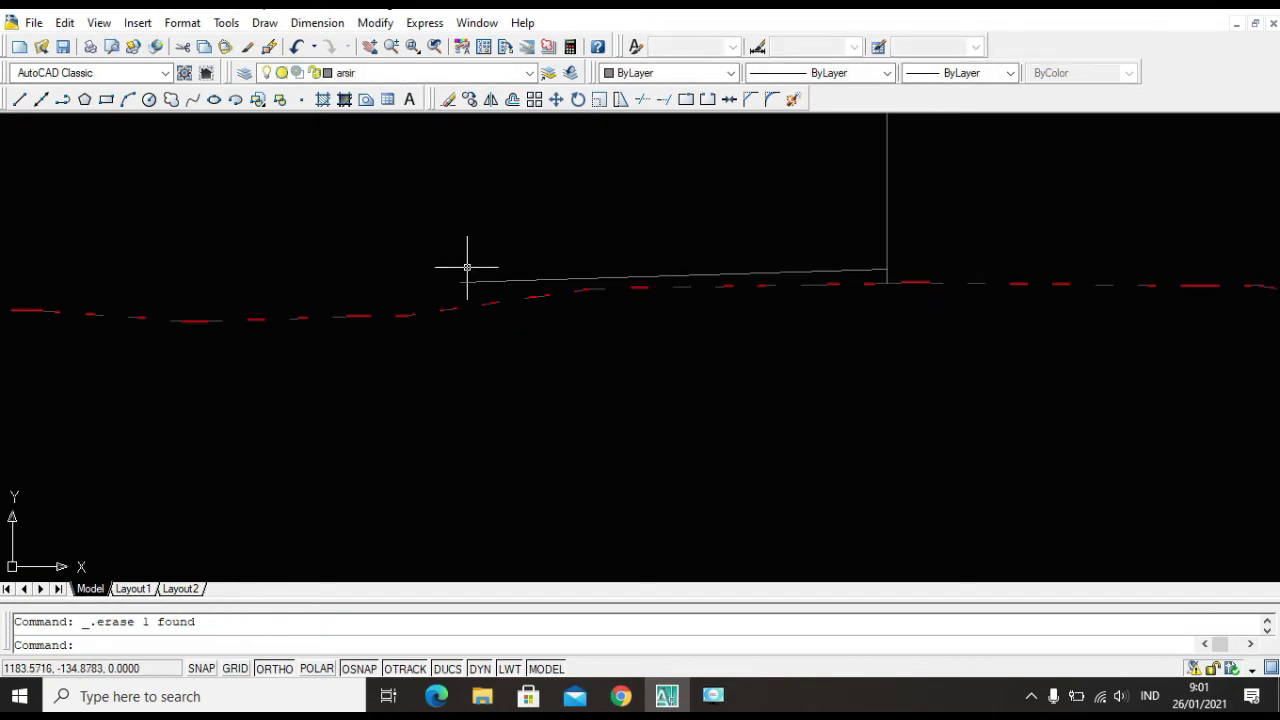
scroll(620, 272, "up", 2)
scroll(630, 272, "up", 1)
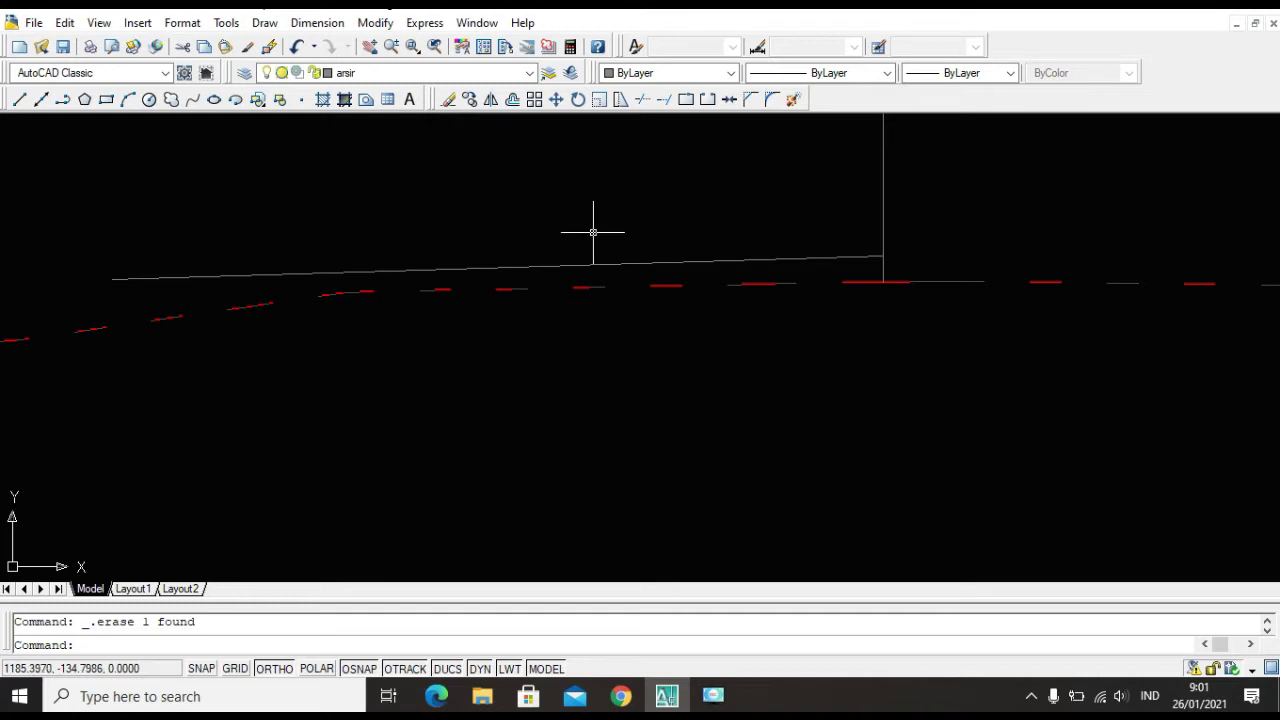
scroll(593, 242, "down", 1)
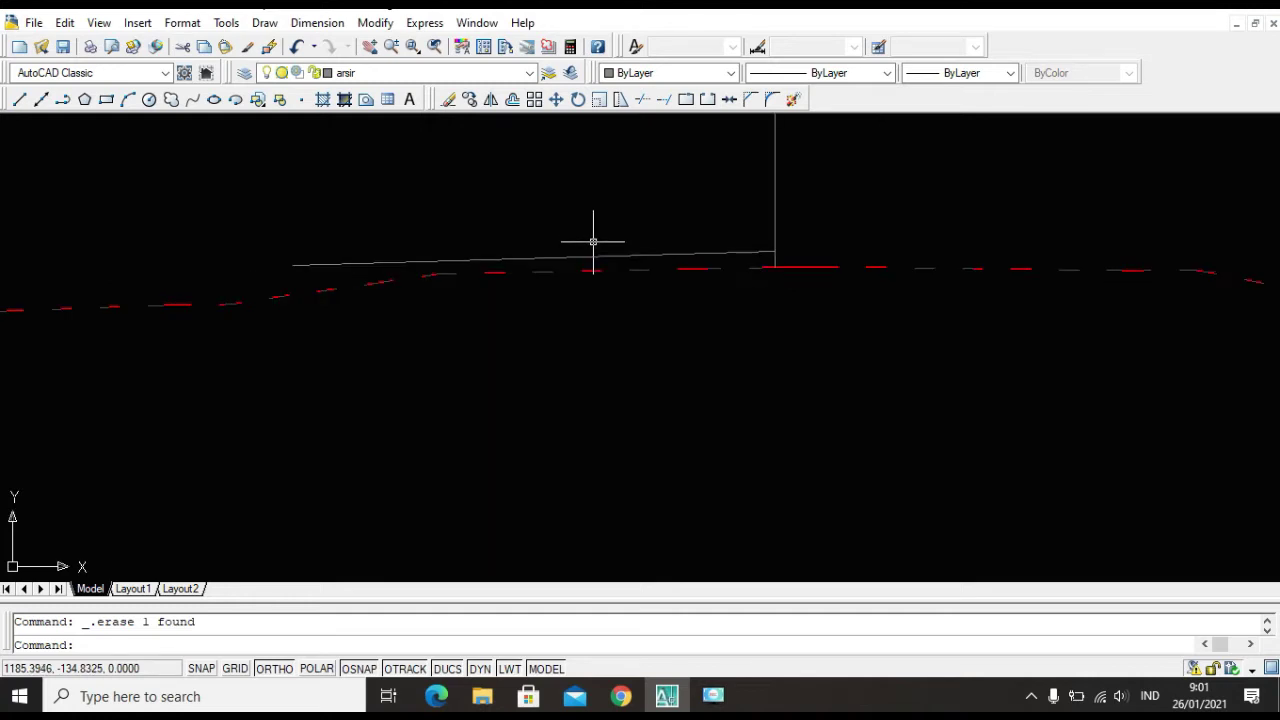
scroll(593, 242, "down", 1)
scroll(594, 243, "up", 2)
left_click(590, 251)
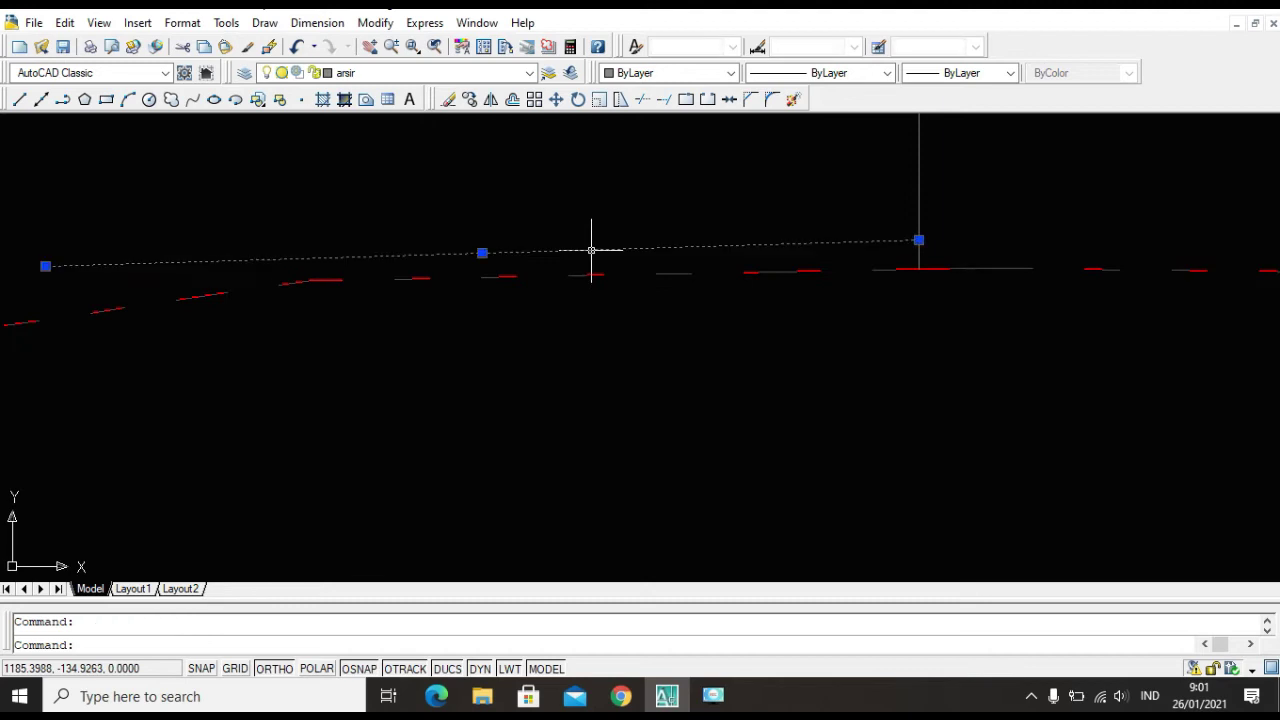
type("c")
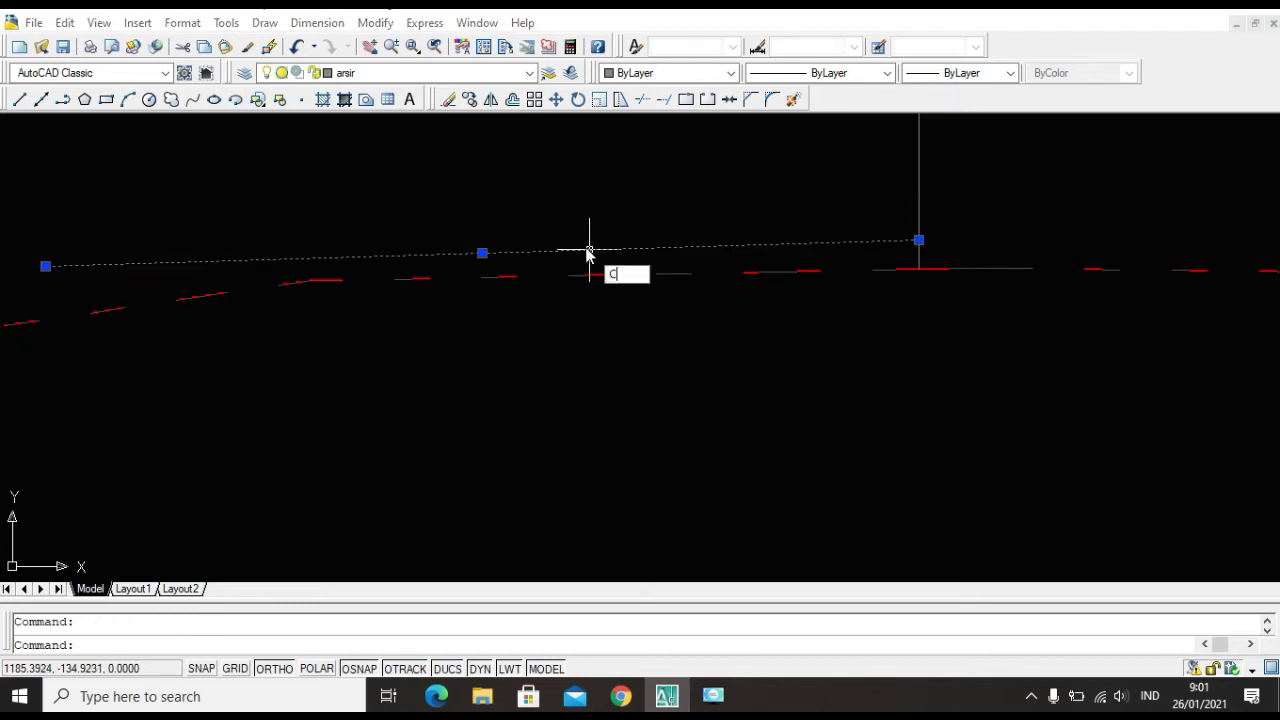
type("o")
key("Return")
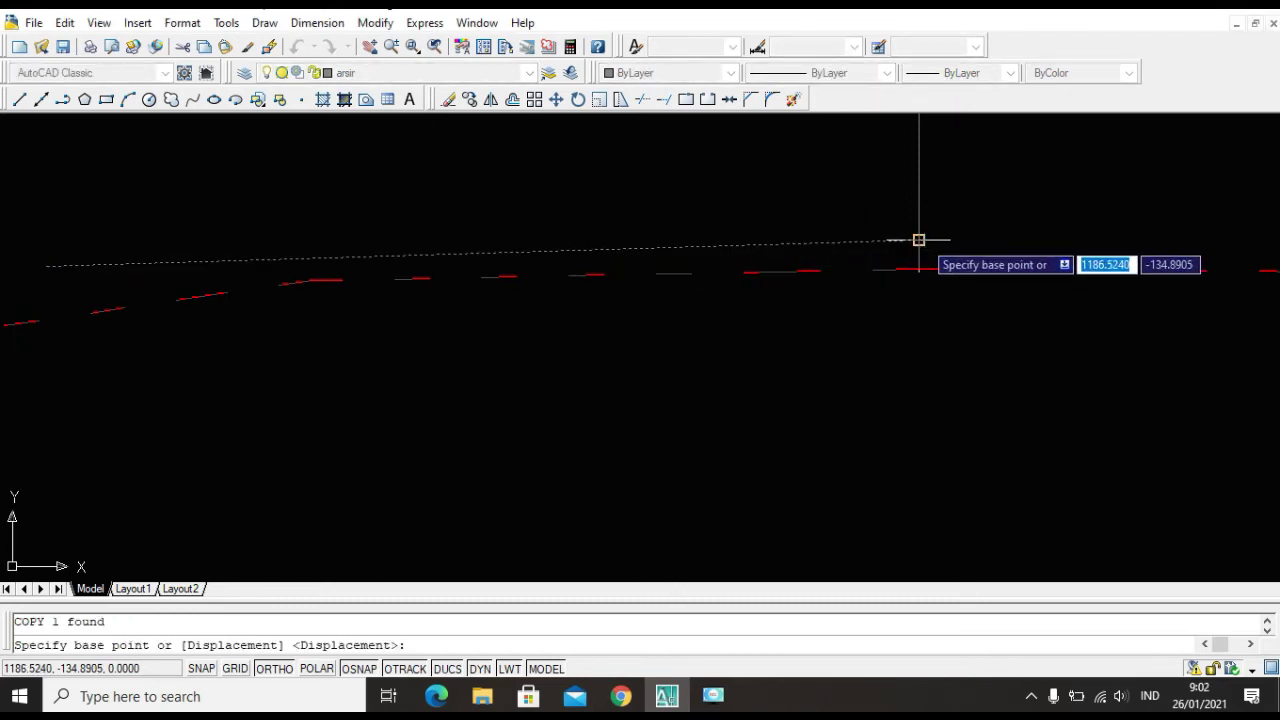
left_click(919, 240)
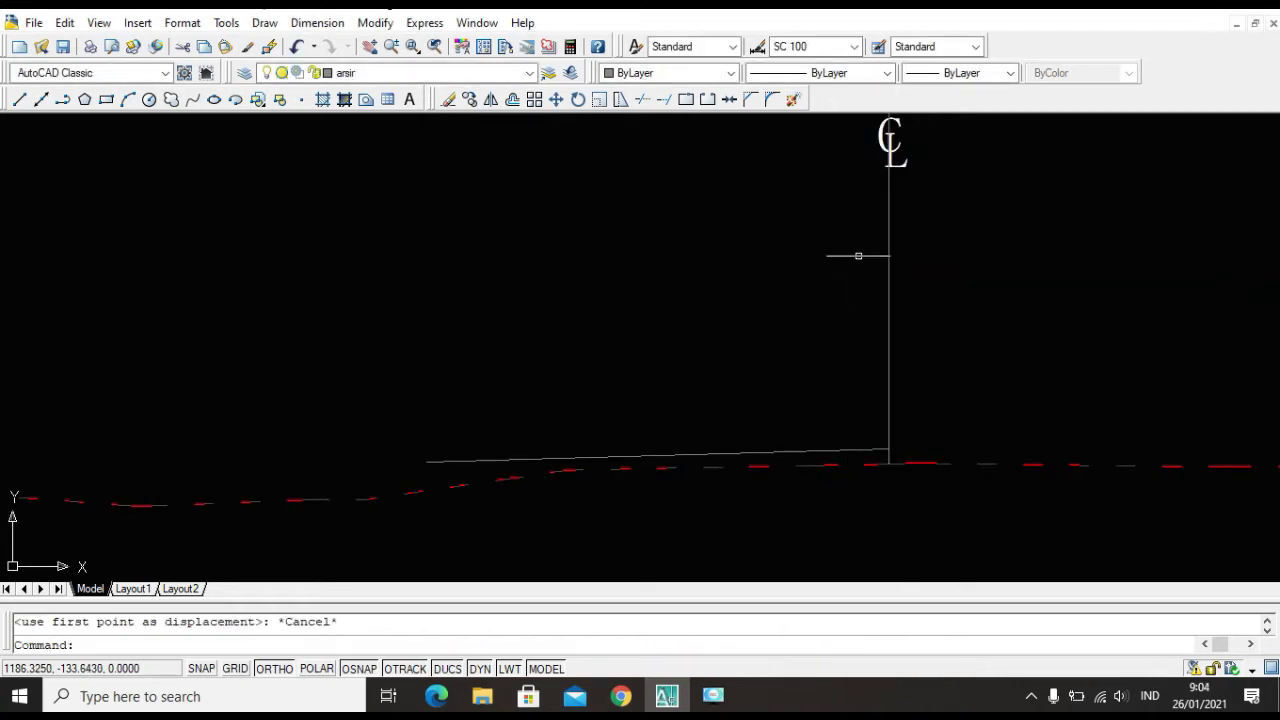
scroll(801, 428, "up", 4)
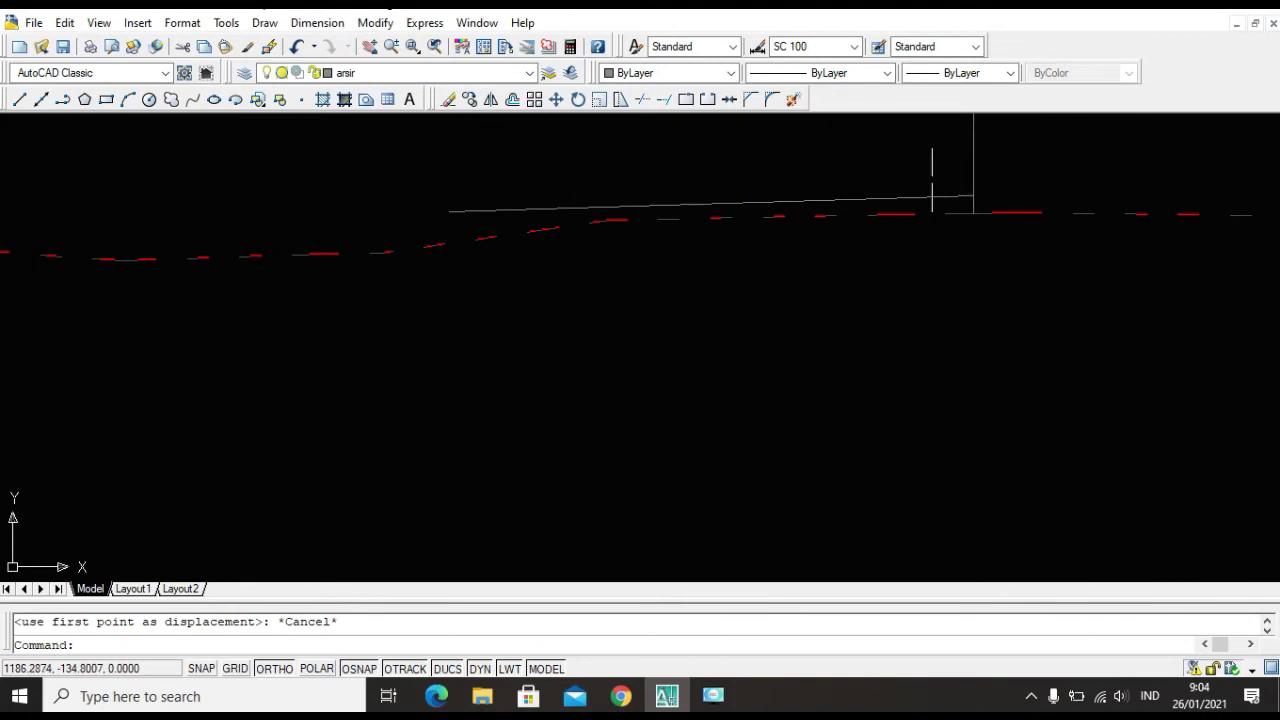
scroll(900, 185, "up", 2)
scroll(873, 196, "down", 3)
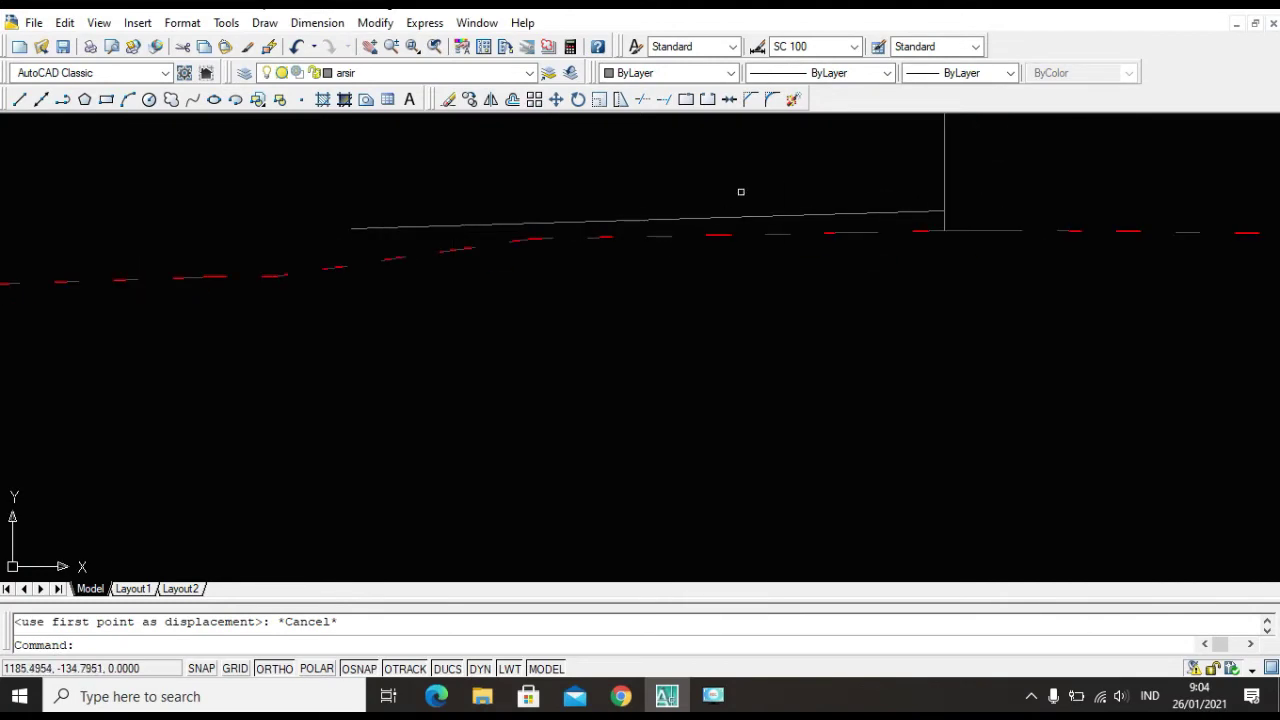
scroll(892, 208, "up", 2)
scroll(991, 219, "up", 1)
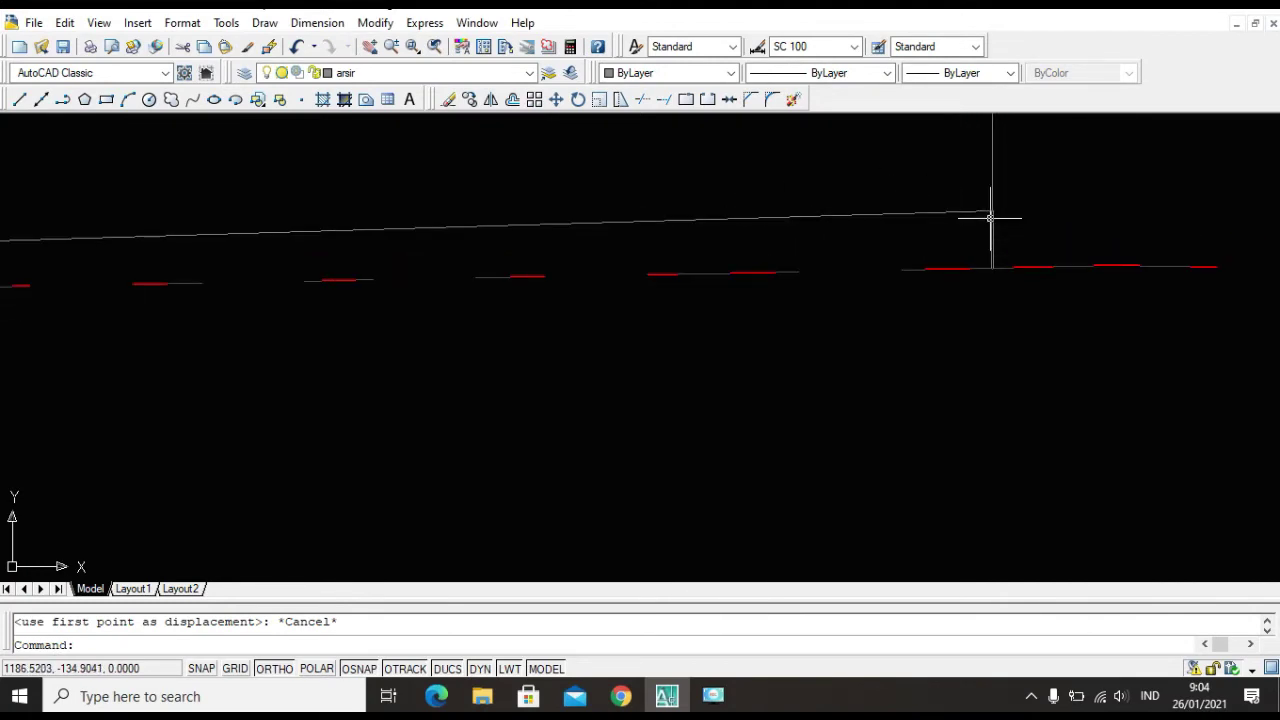
type("Co")
key("Return")
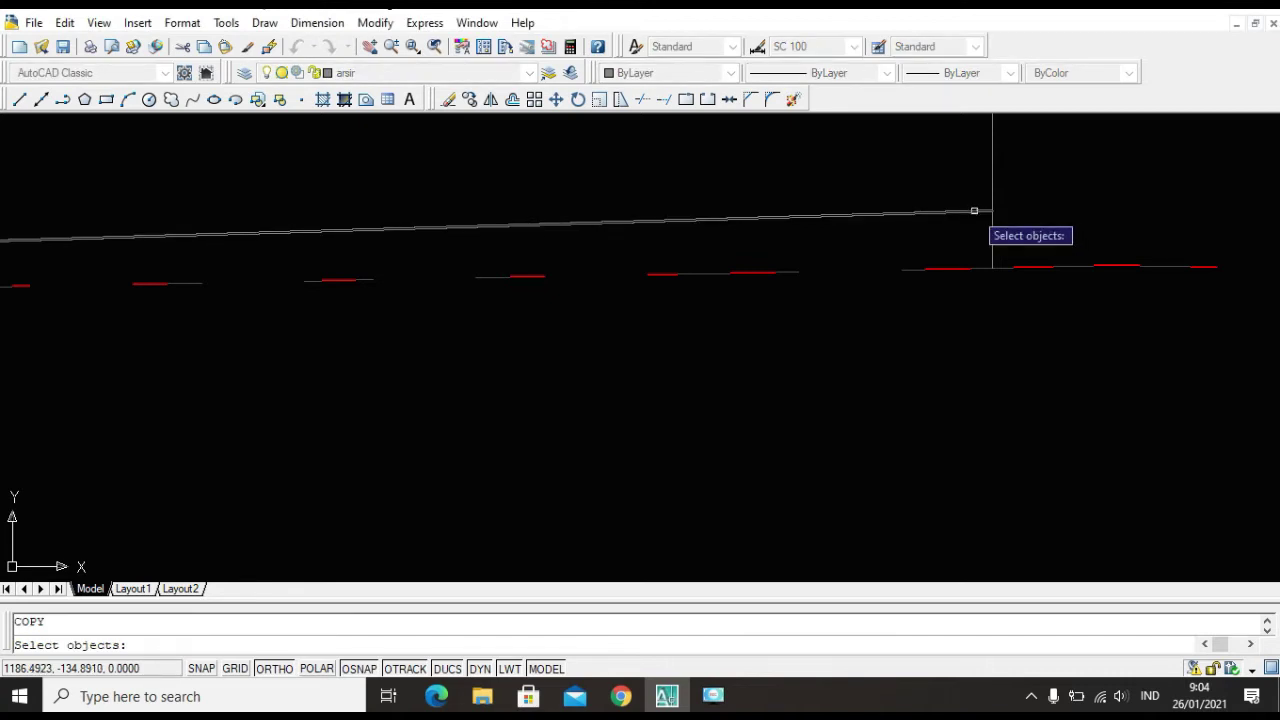
left_click(991, 211)
key("Return")
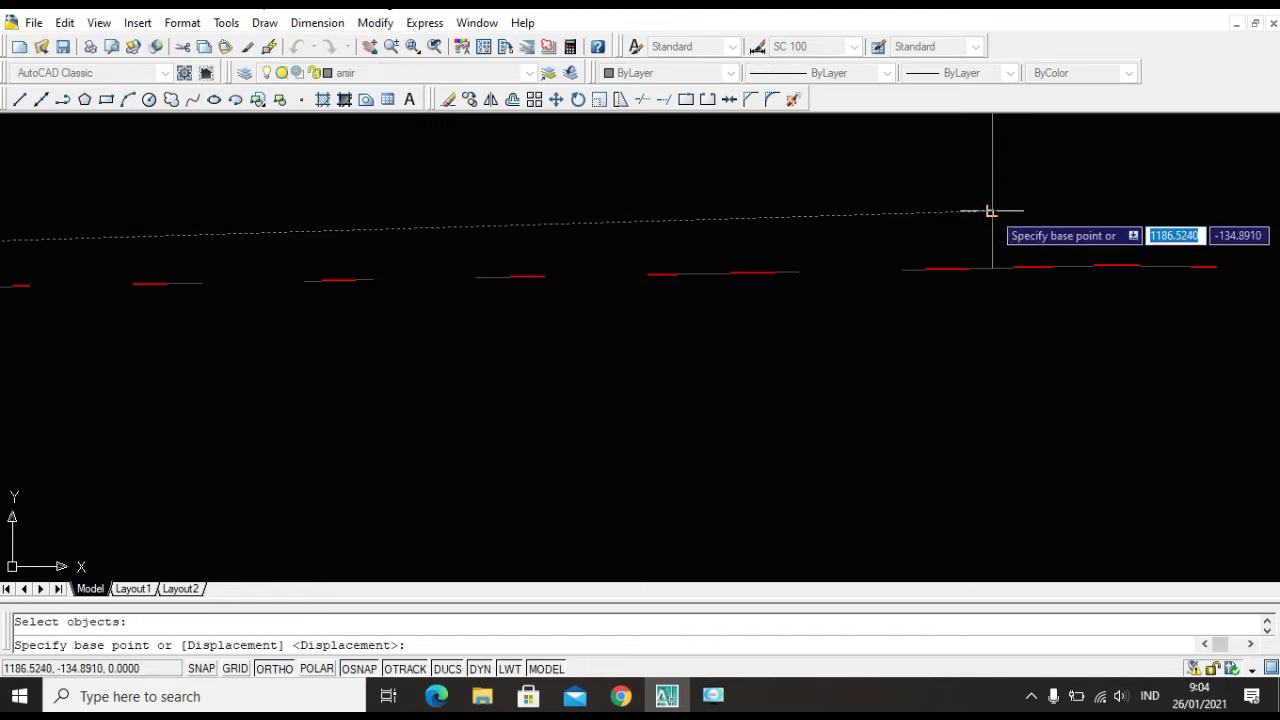
left_click(990, 212)
type("0,-4")
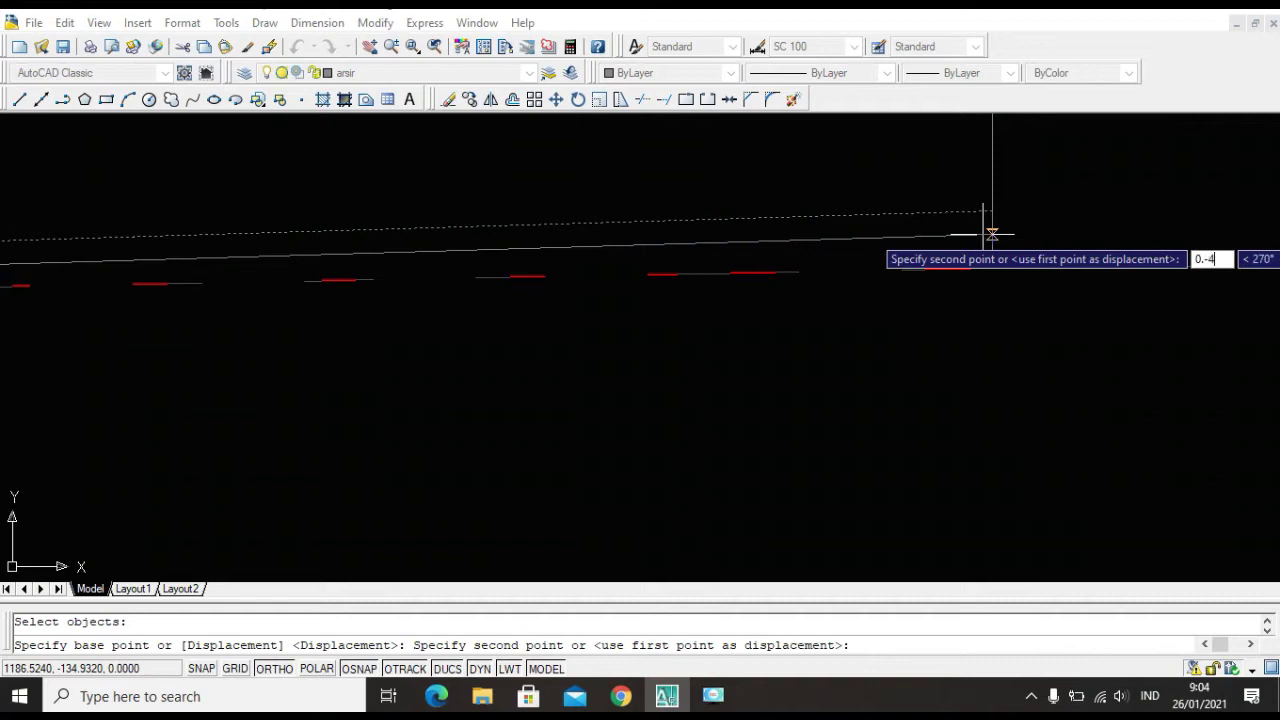
key("Return")
key("Escape")
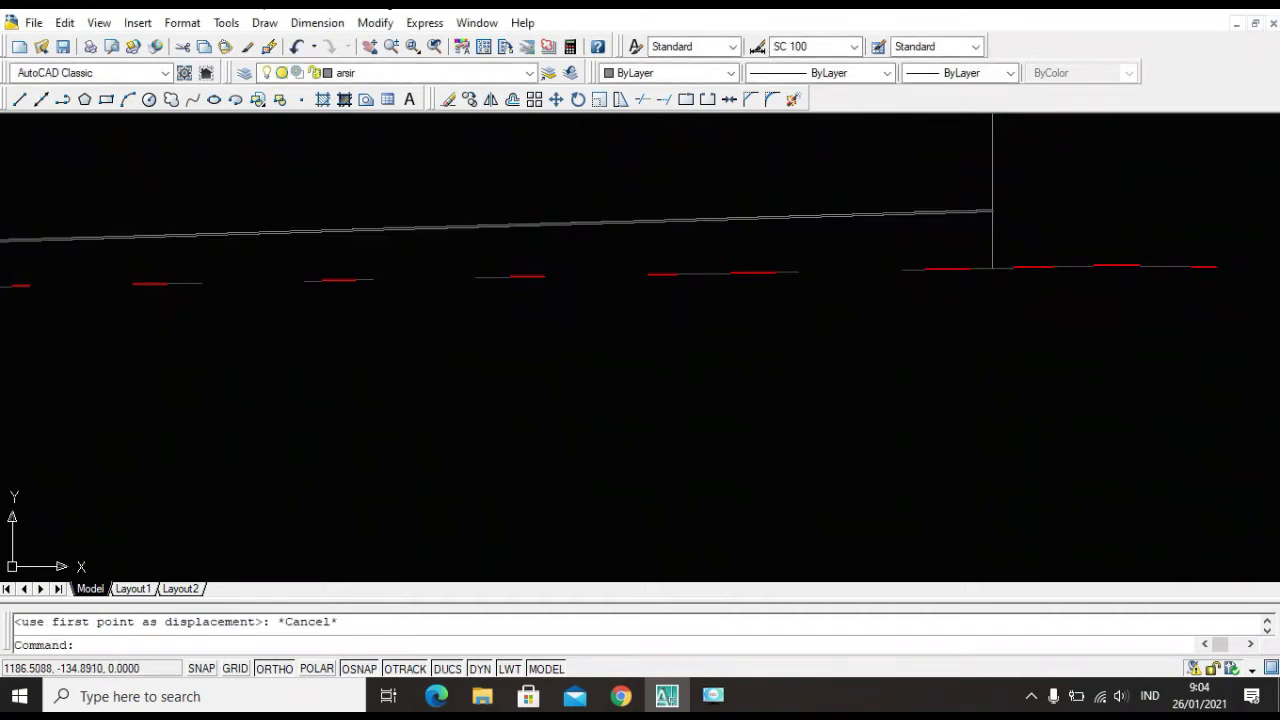
Copy the sloped carriageway line straight down from its centreline end at distances of 0.04 and 0.1.
left_click(990, 211)
key("Return")
left_click(992, 211)
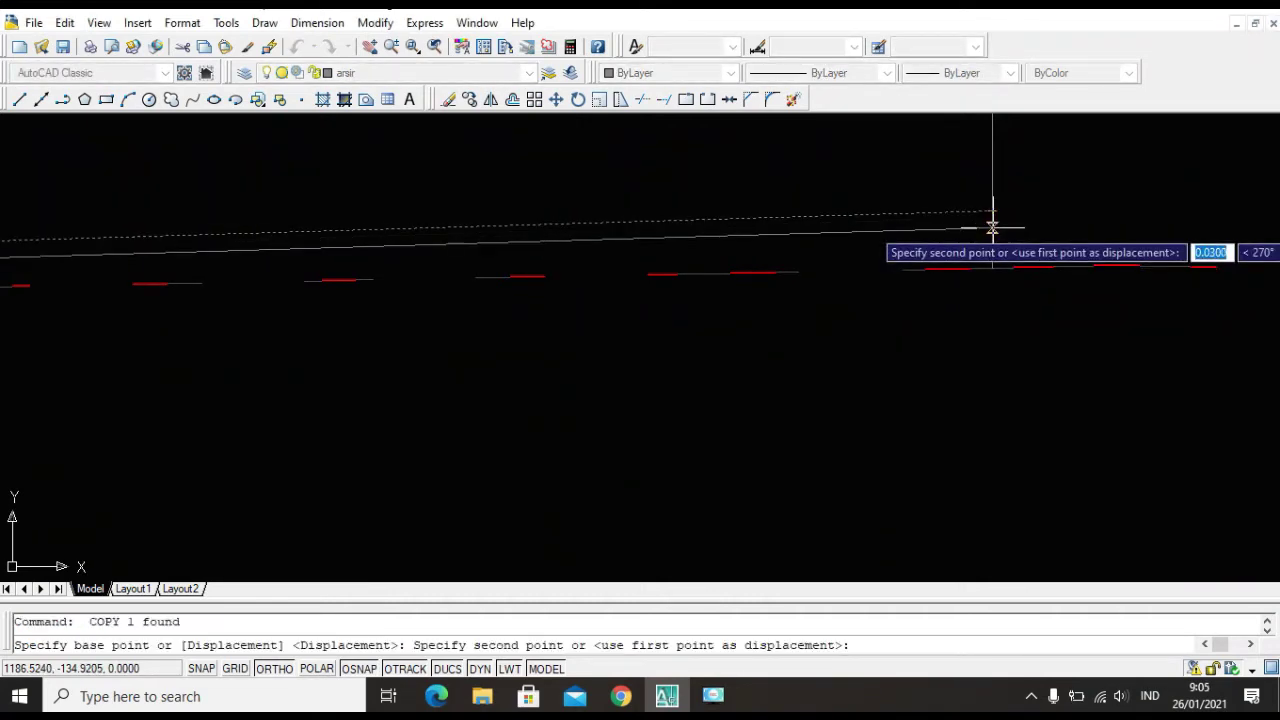
type("0.0")
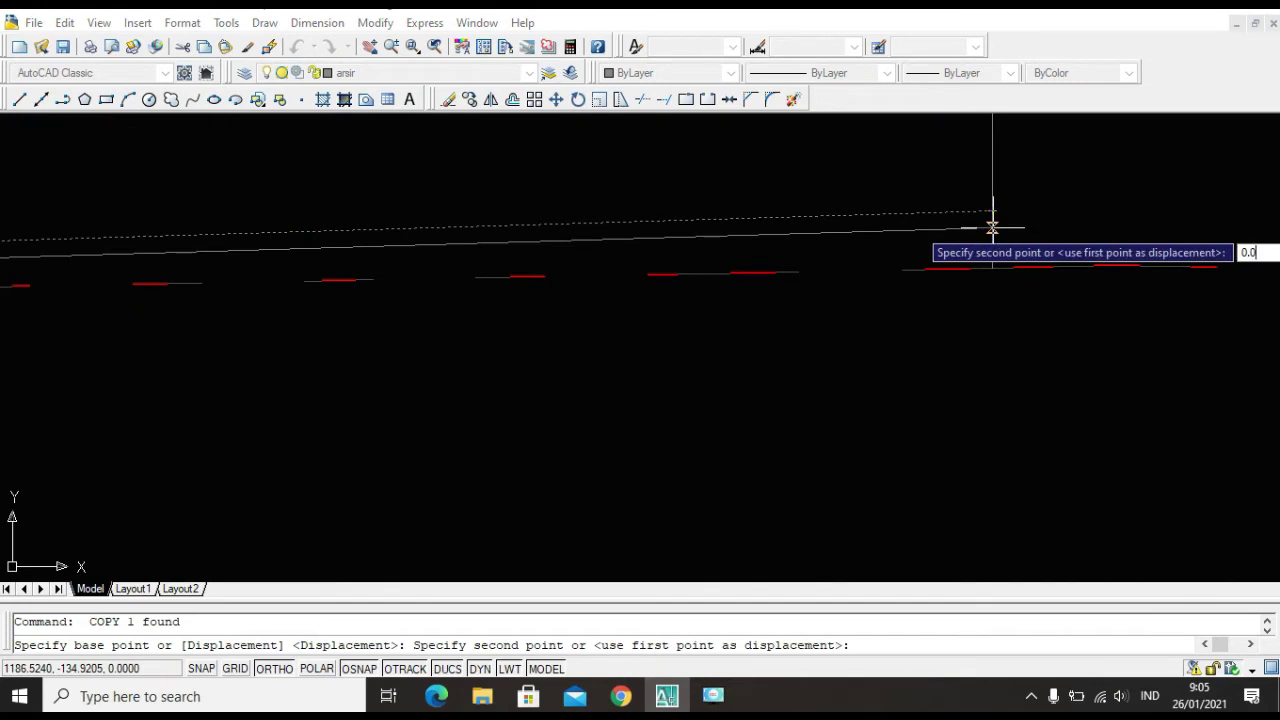
type("4")
key("Return")
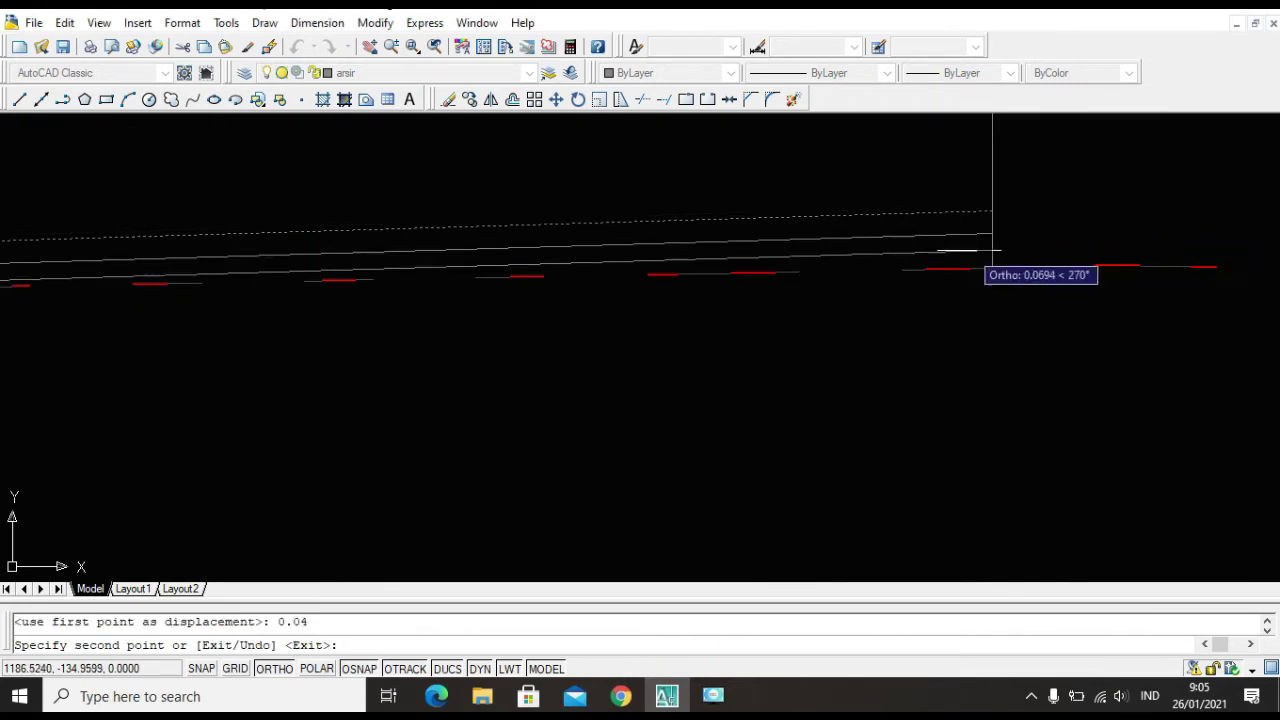
type("0.1")
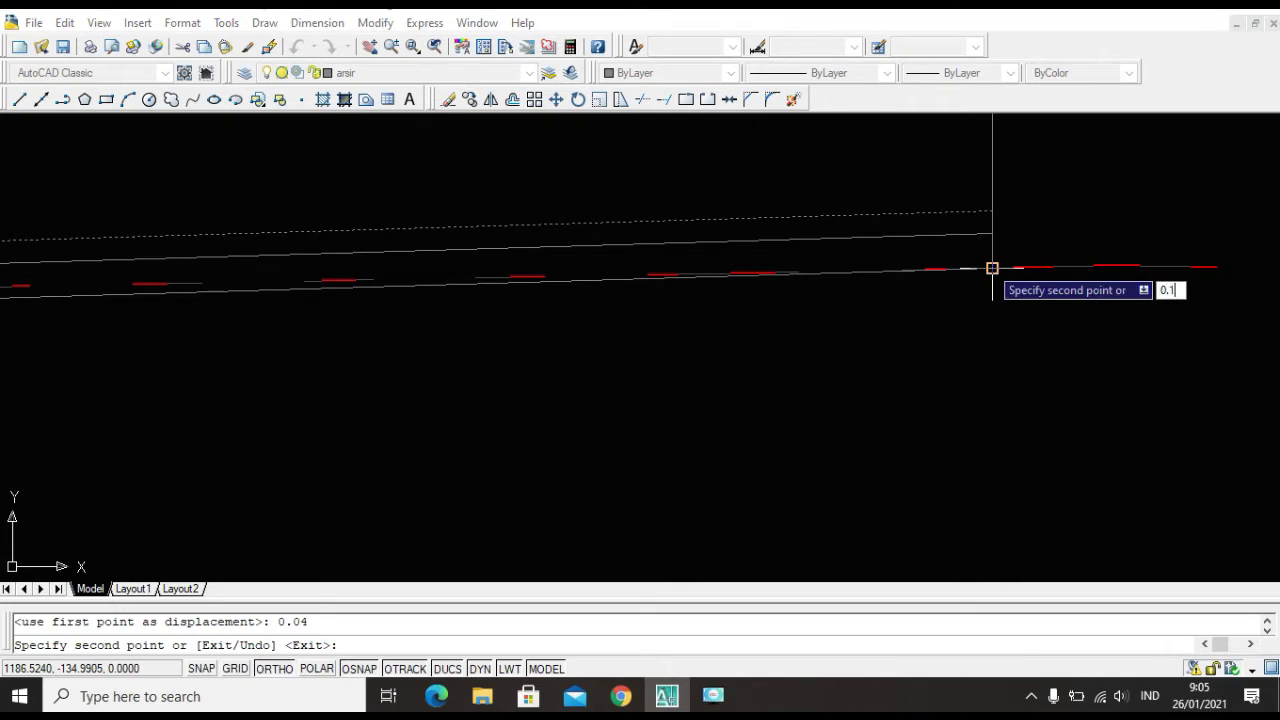
key("Return")
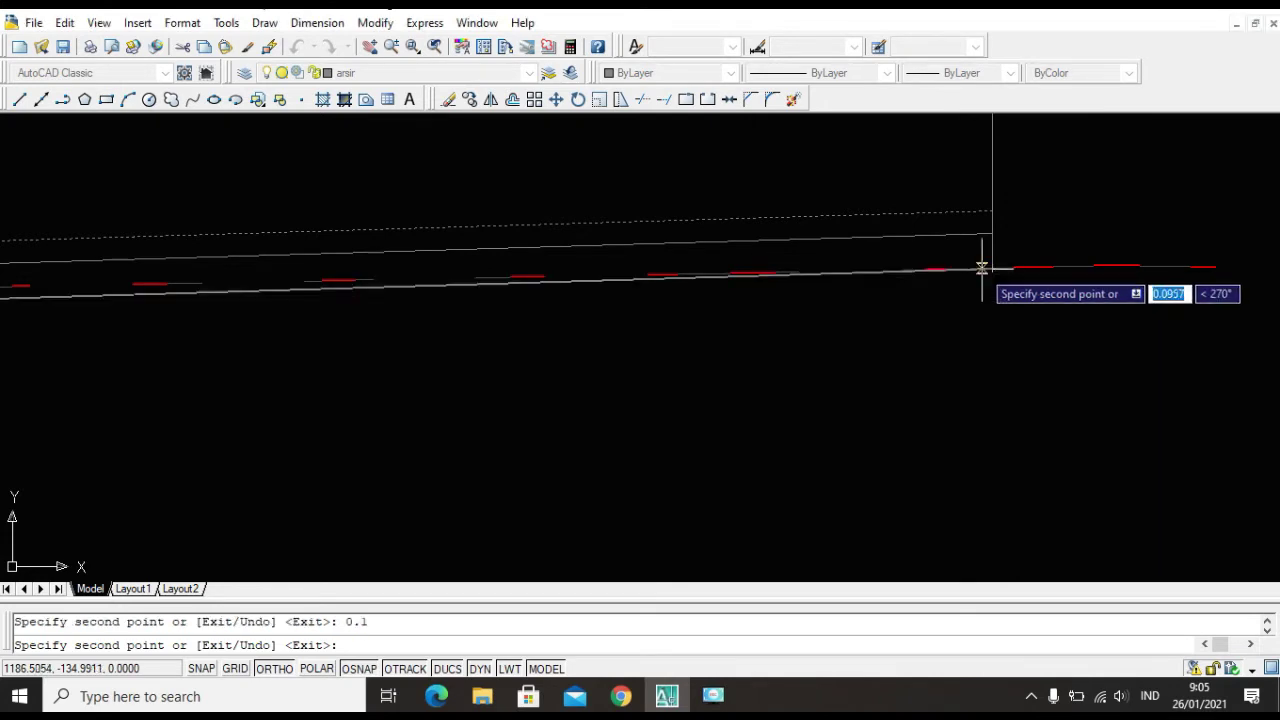
key("Escape")
Compare the copied layer lines with the AC WC and AC BC layers and their labels on TYPICAL I.
scroll(1005, 240, "down", 5)
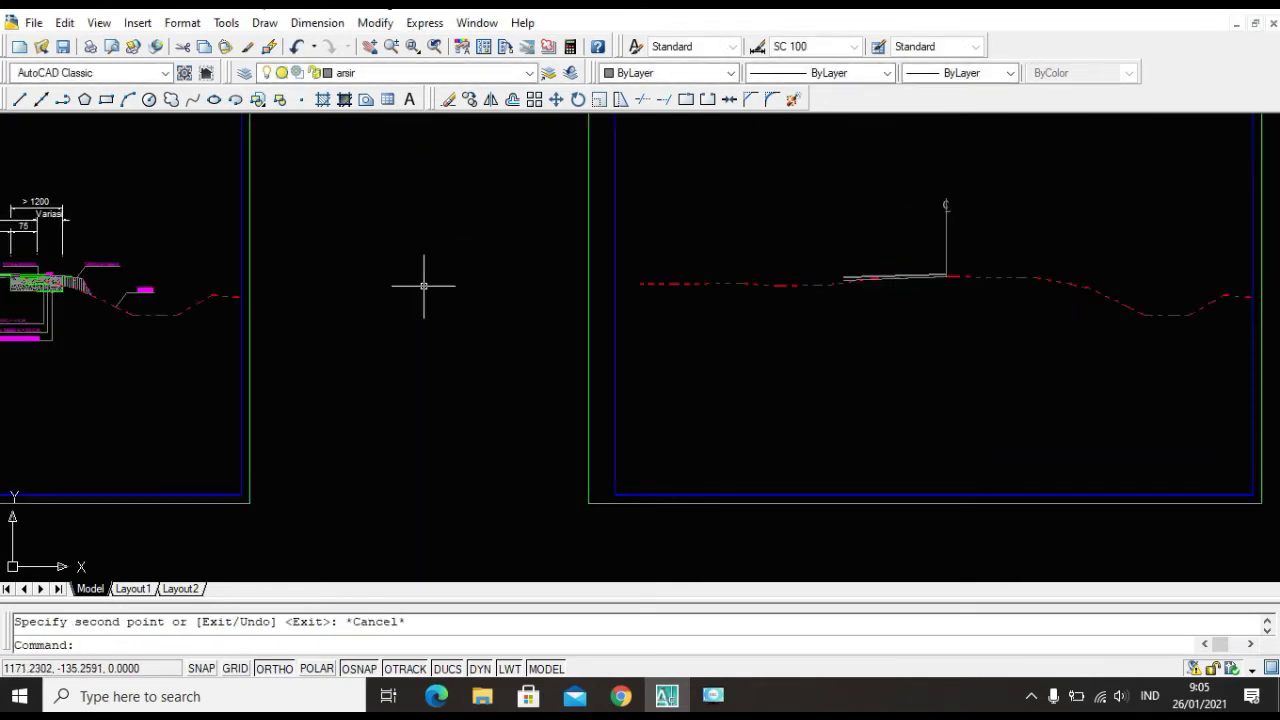
scroll(890, 235, "down", 3)
scroll(469, 238, "up", 10)
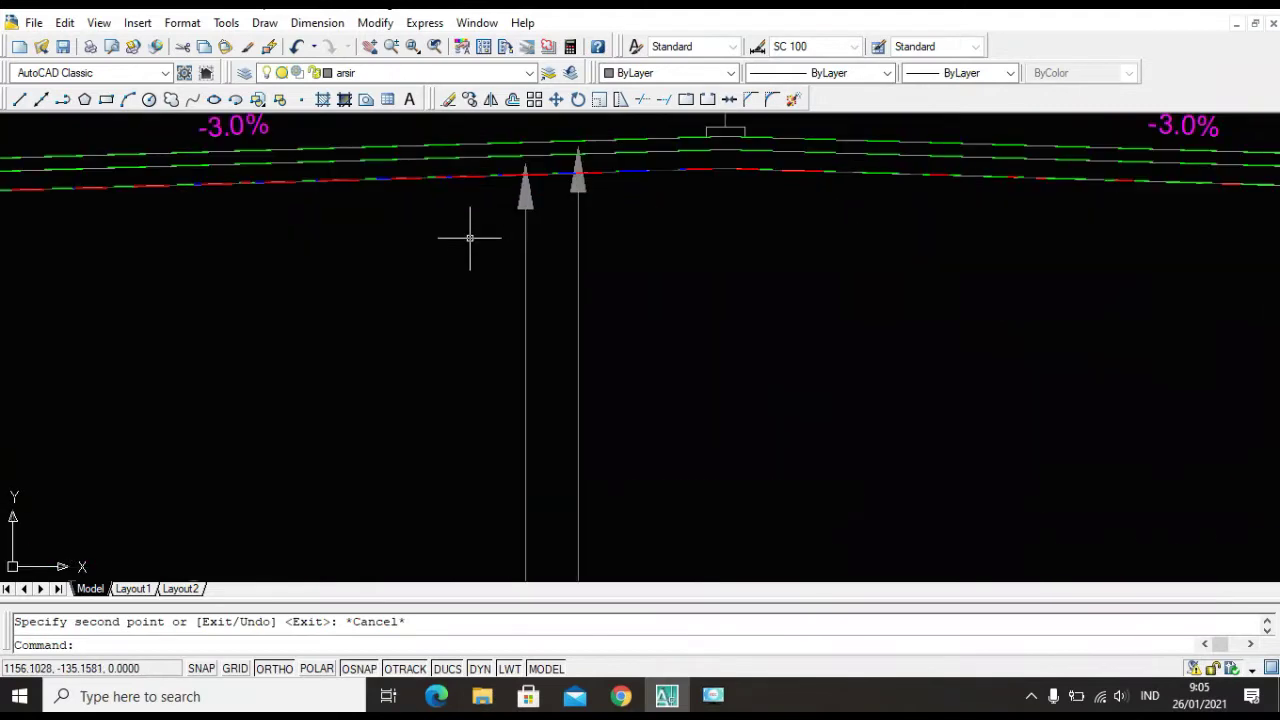
scroll(469, 238, "down", 10)
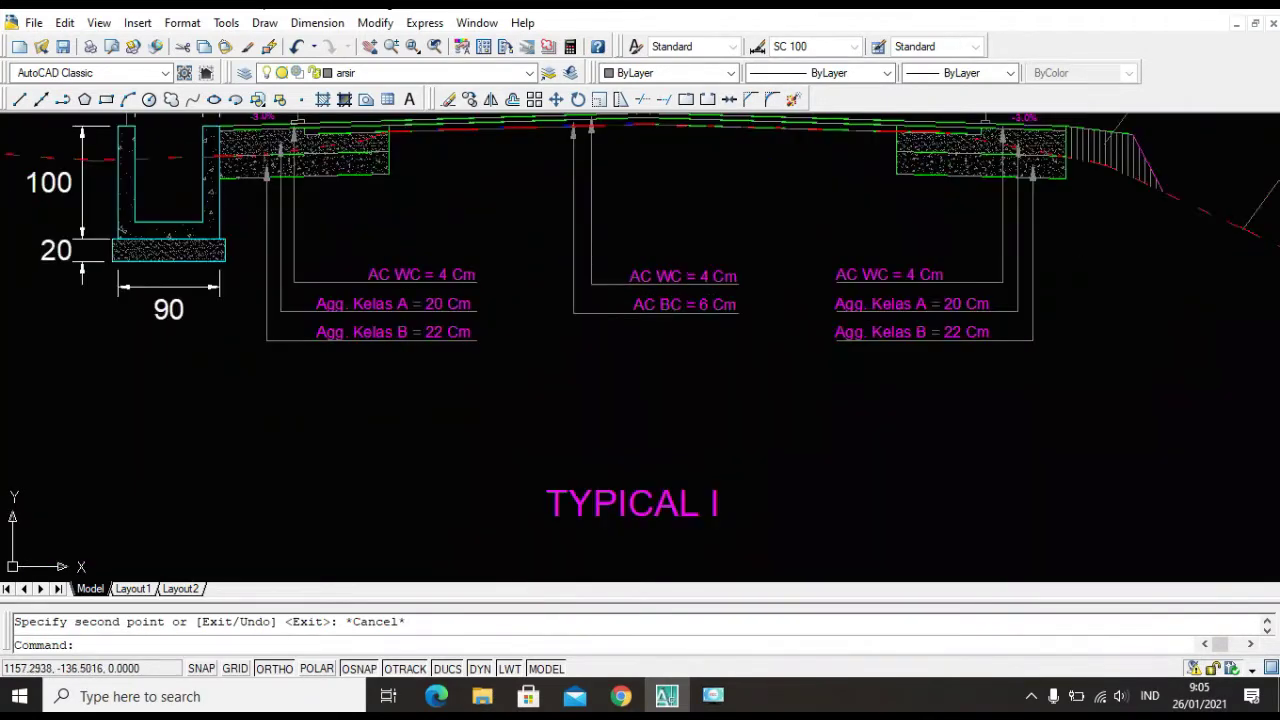
scroll(795, 312, "up", 10)
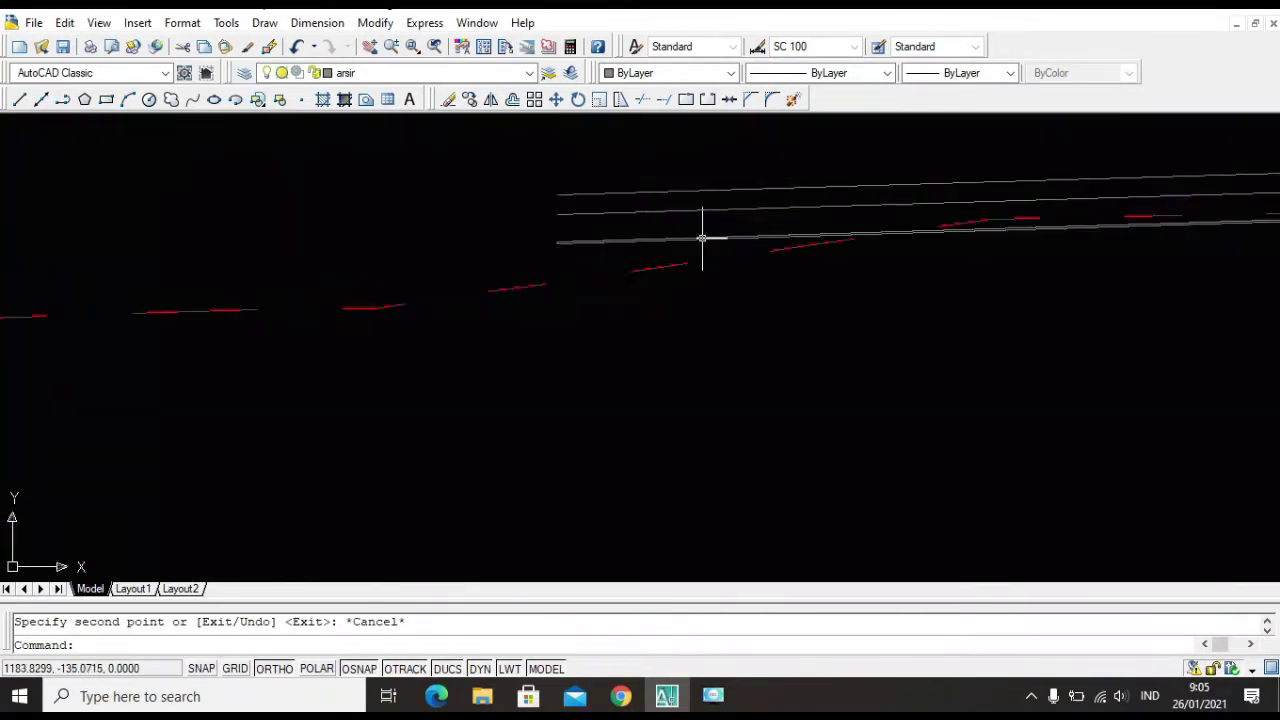
scroll(700, 245, "down", 4)
scroll(700, 245, "down", 5)
scroll(363, 200, "up", 6)
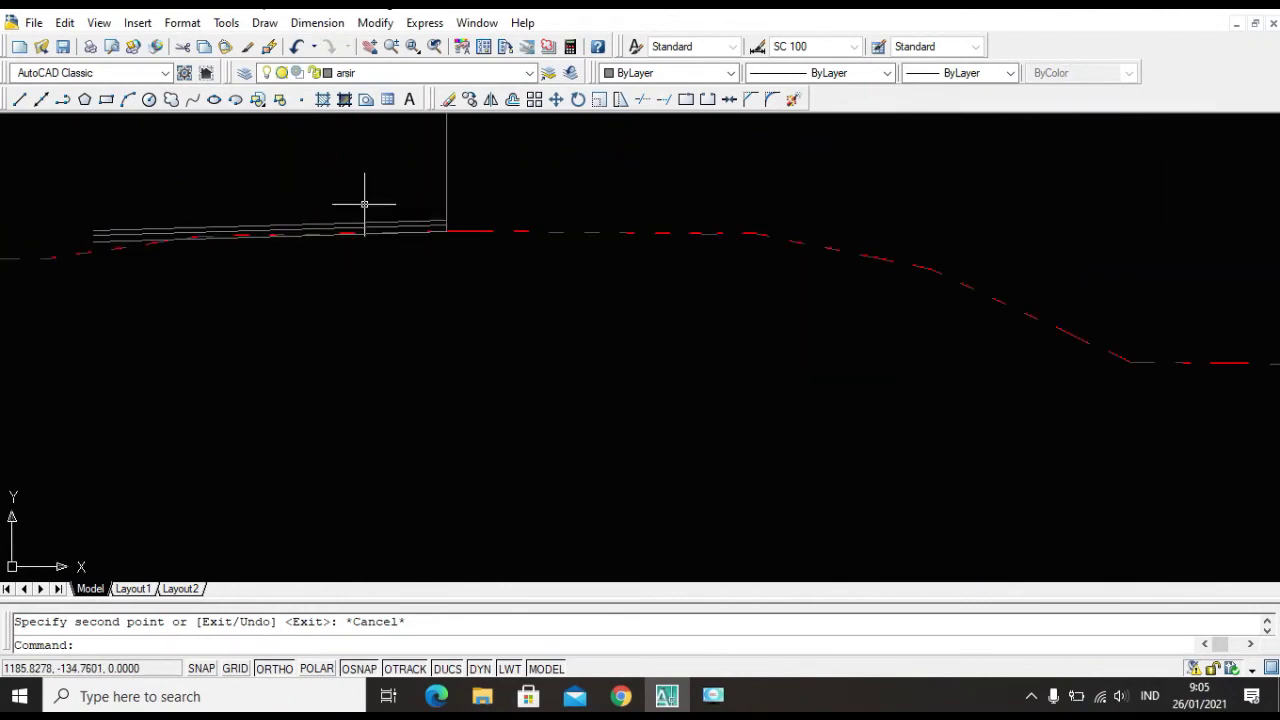
Examine the TYPICAL I shoulder layers, side drain, road marking labels and the width dimensions on both sides of the centreline.
scroll(293, 236, "down", 2)
scroll(293, 236, "down", 8)
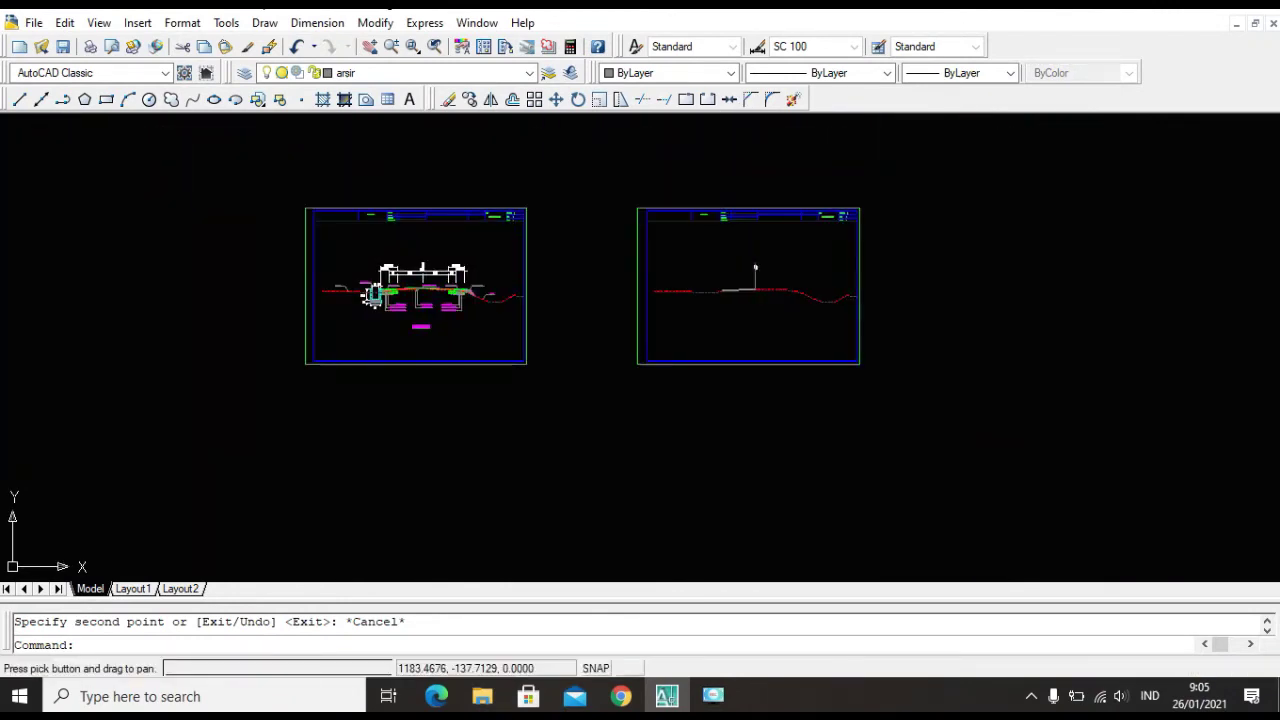
scroll(736, 200, "up", 6)
scroll(736, 200, "up", 2)
scroll(529, 260, "down", 8)
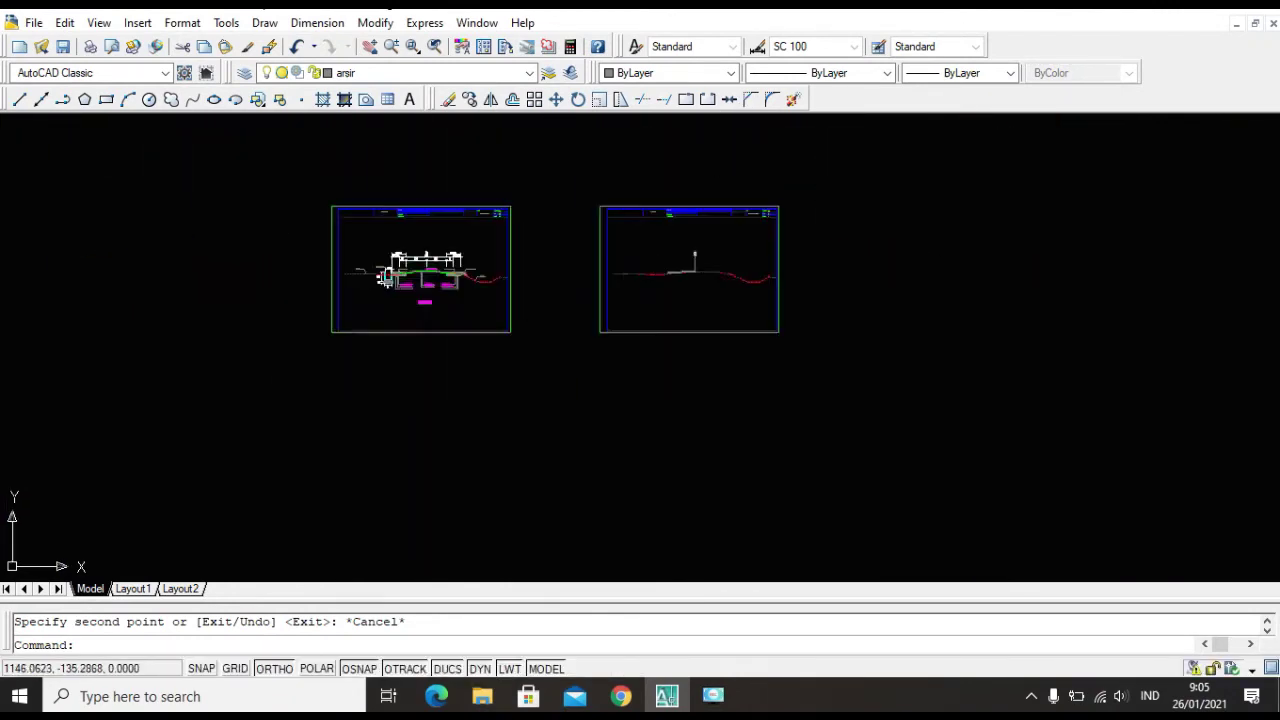
scroll(505, 300, "up", 6)
scroll(505, 300, "up", 6)
scroll(535, 417, "down", 4)
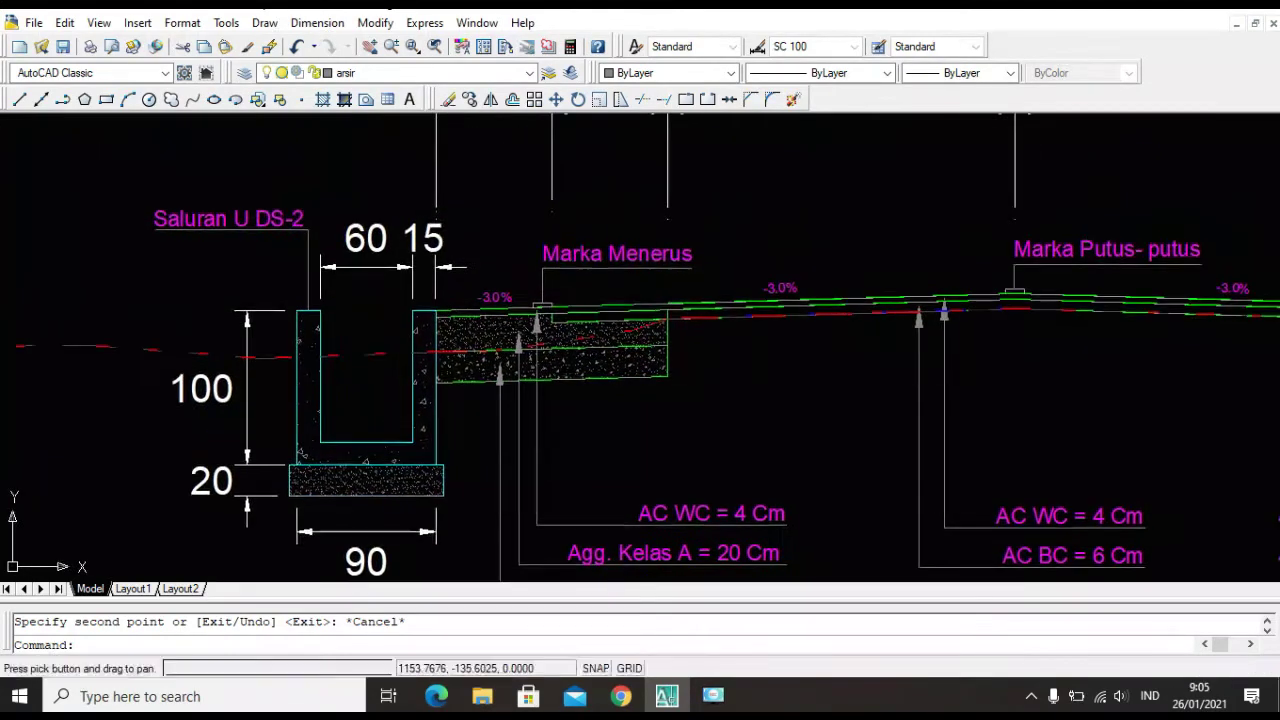
scroll(600, 388, "up", 6)
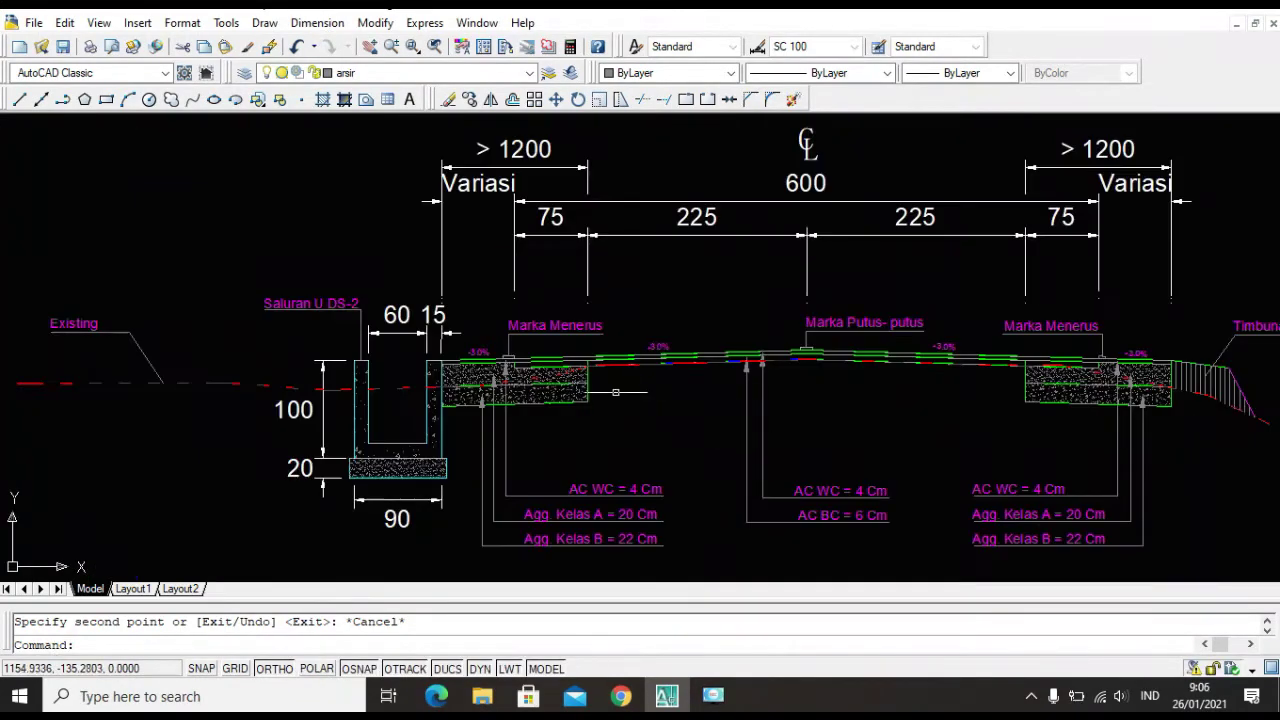
scroll(604, 384, "down", 6)
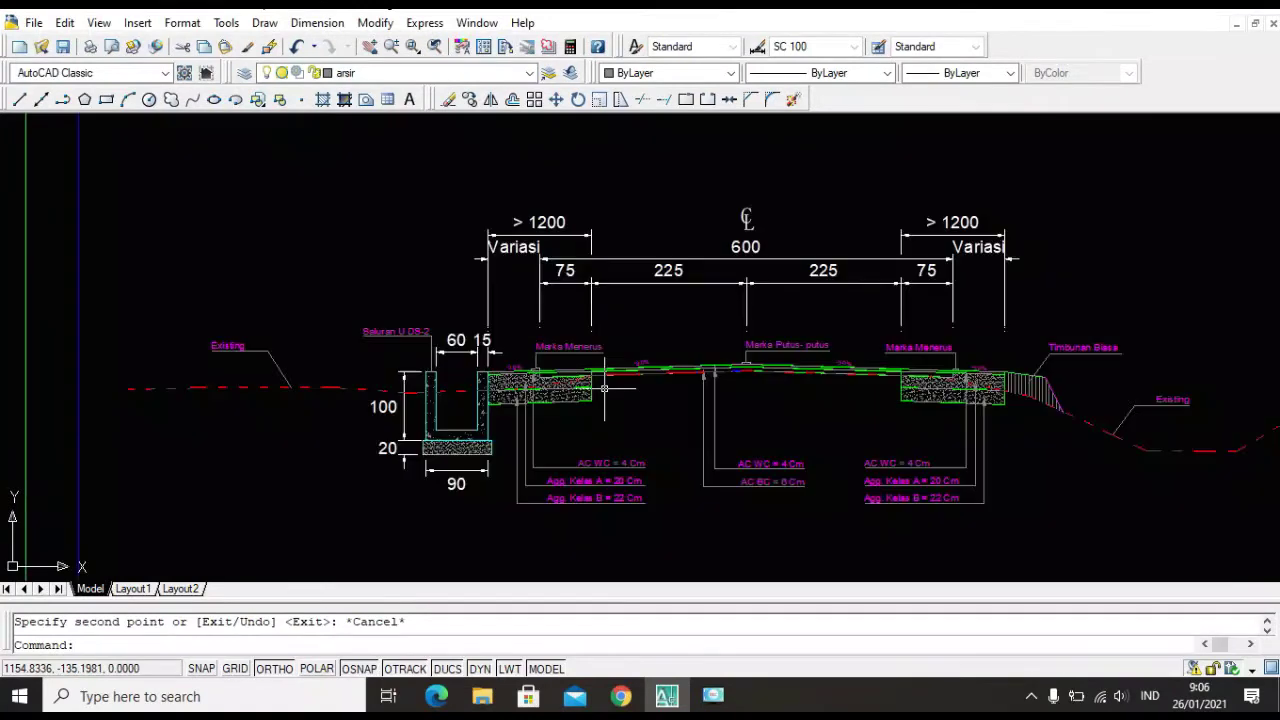
scroll(579, 301, "up", 3)
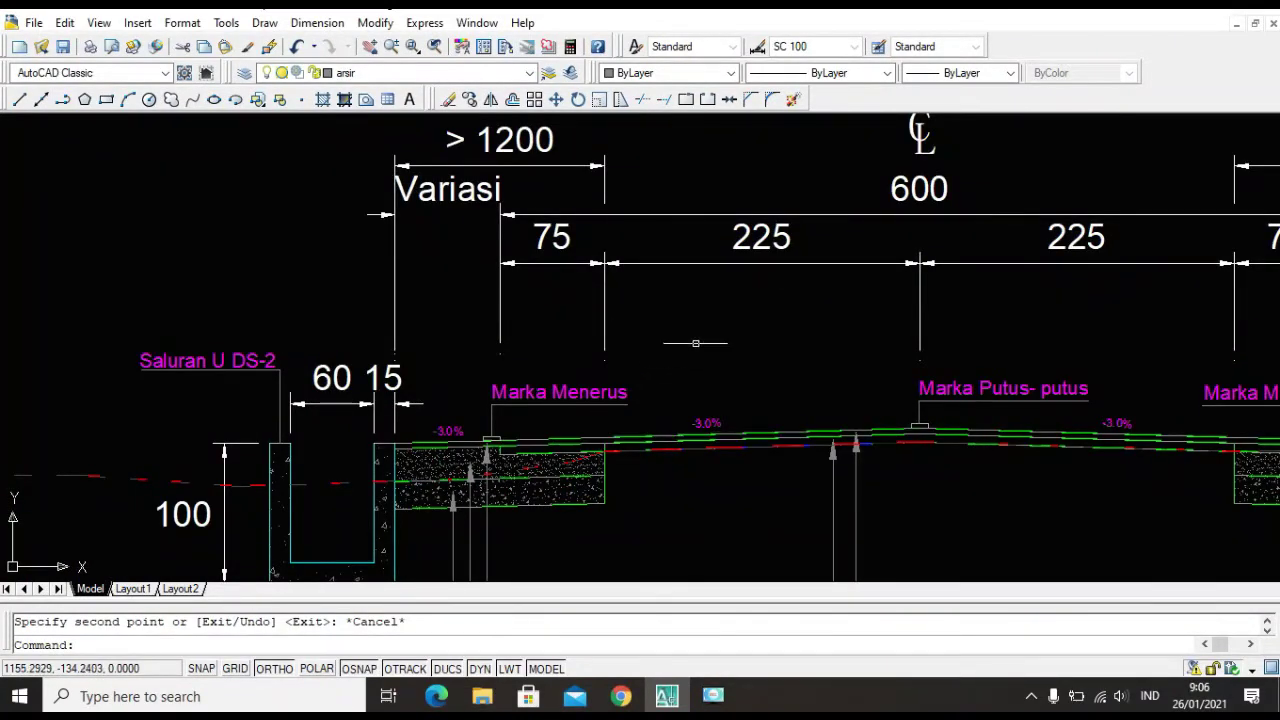
scroll(945, 400, "down", 6)
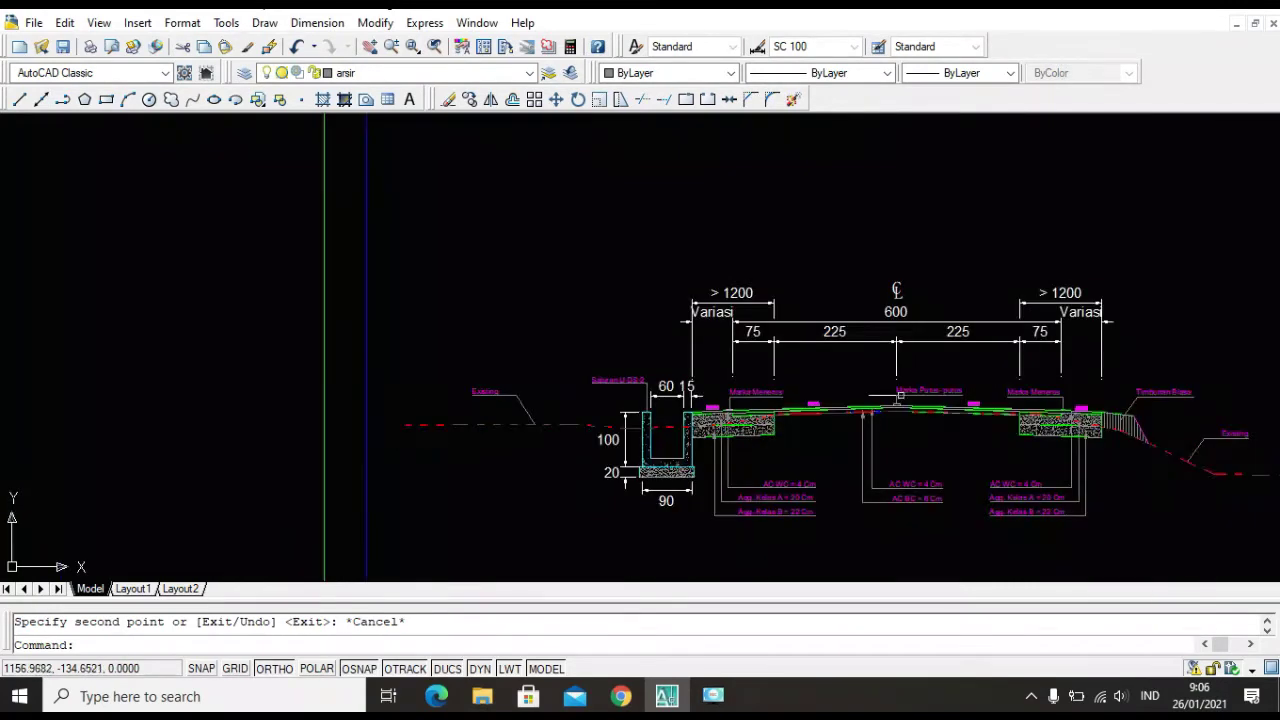
Measure the half carriageway width with an aligned dimension from the layer lines' left end to the centreline, without placing it.
scroll(946, 417, "up", 5)
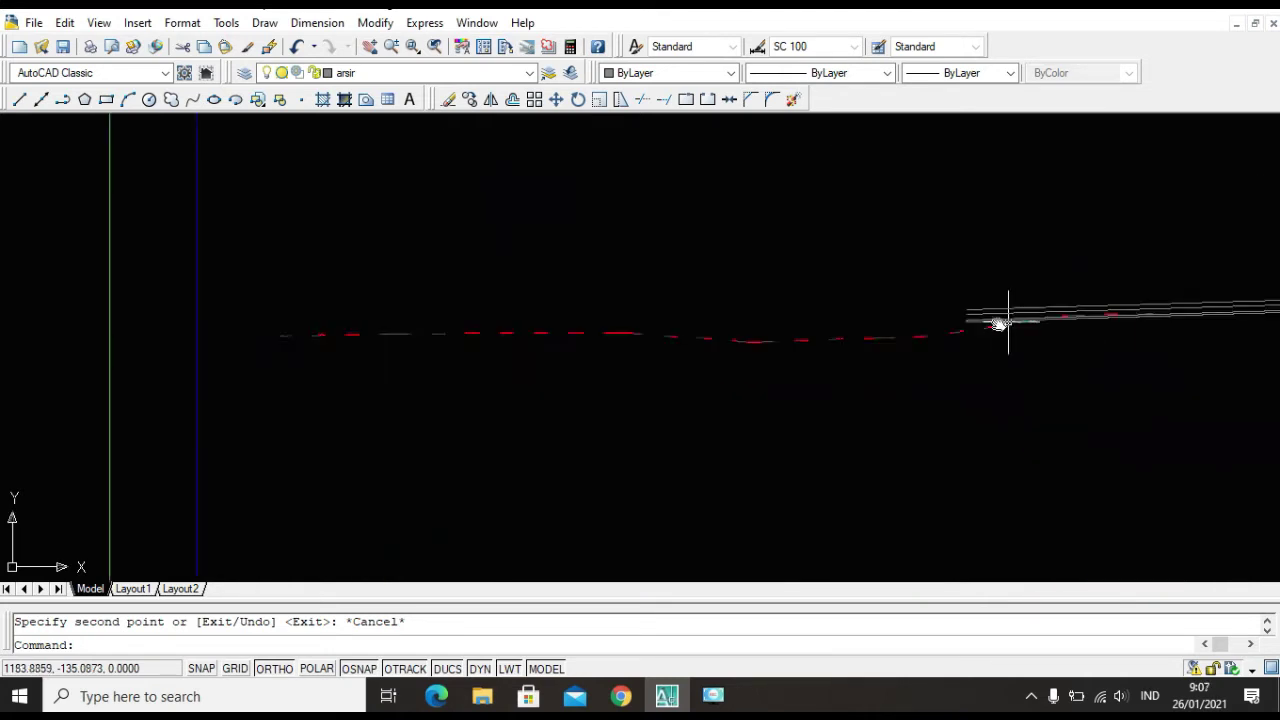
middle_click_drag(1006, 323, 500, 248)
type("DAL")
key("Return")
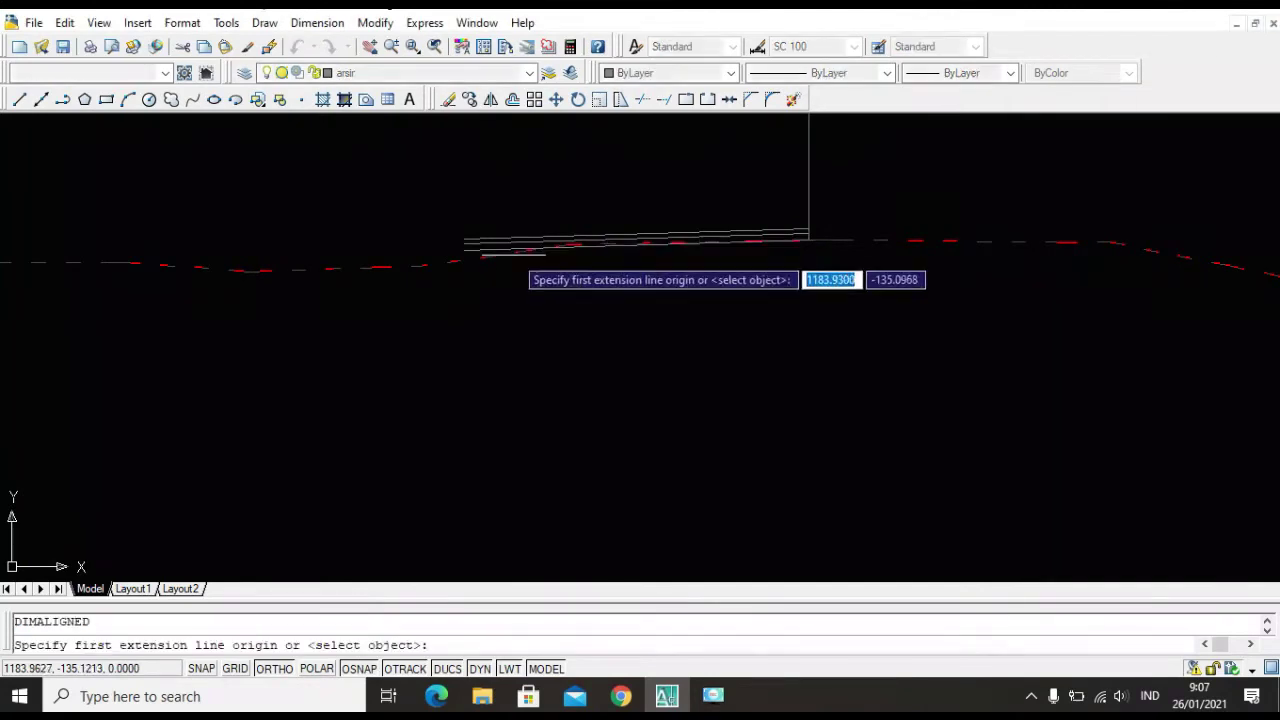
scroll(495, 247, "up", 4)
left_click(431, 247)
scroll(530, 271, "down", 4)
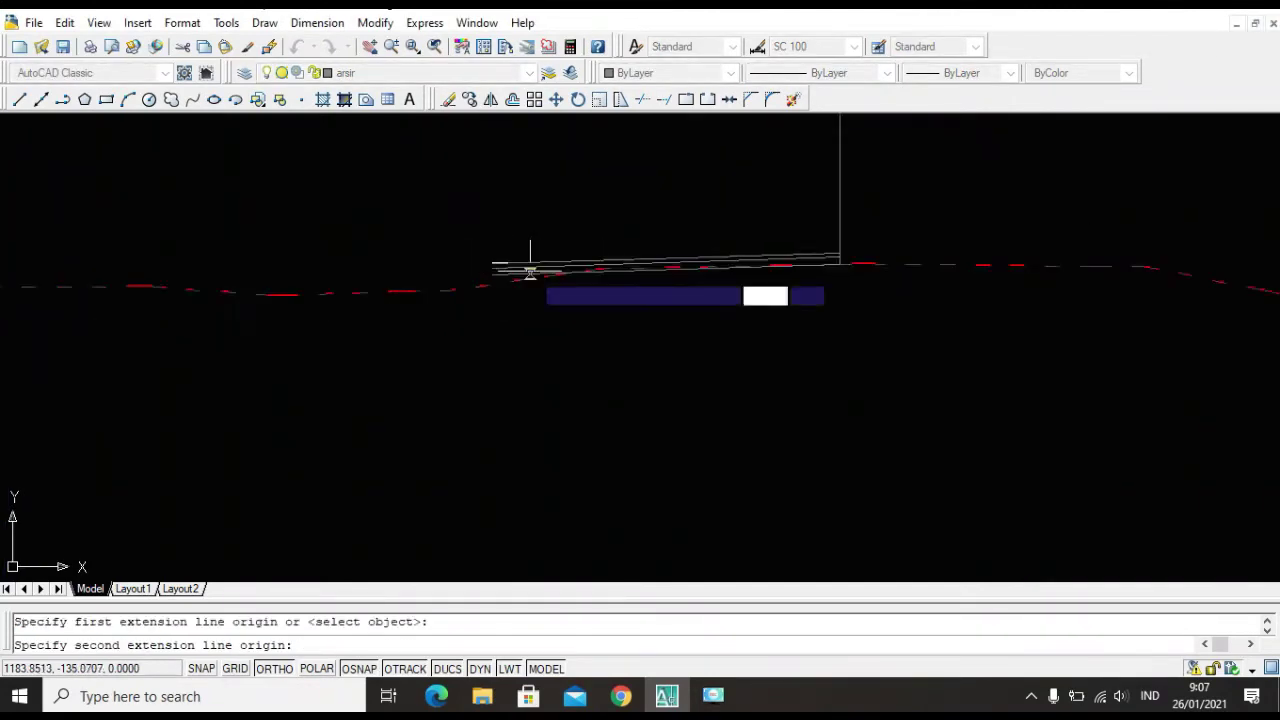
scroll(530, 271, "down", 3)
scroll(776, 257, "up", 9)
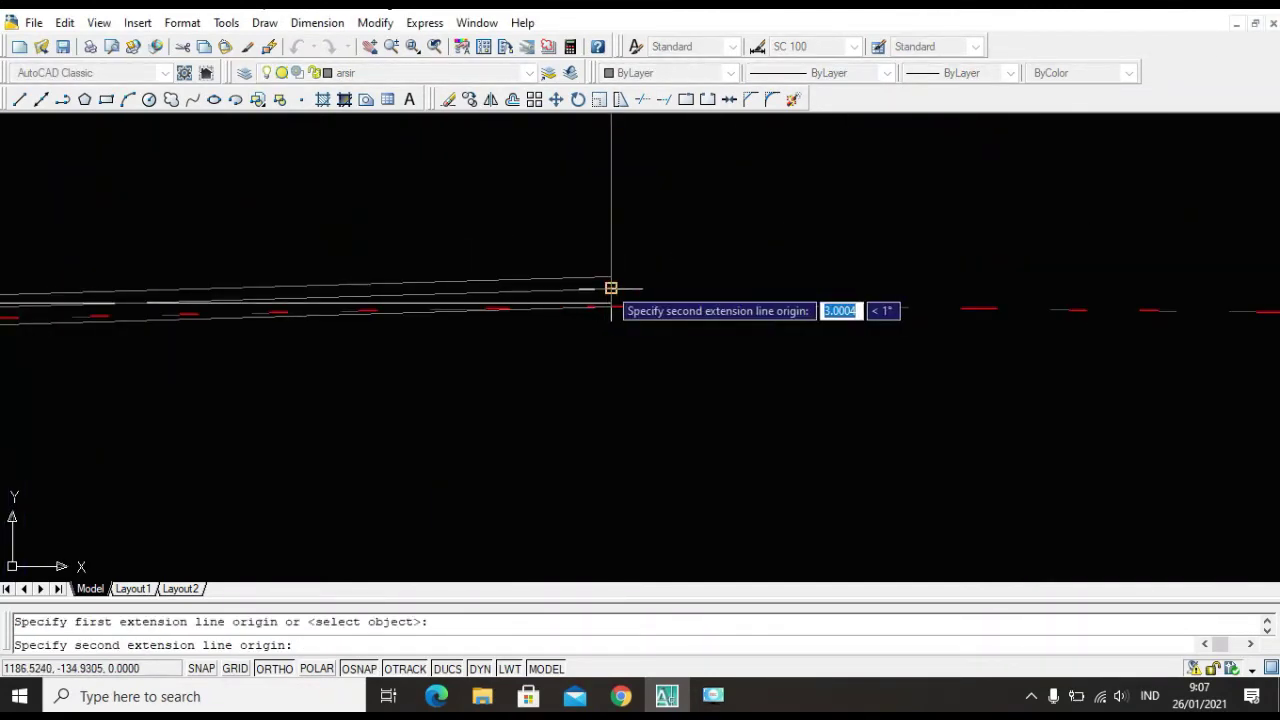
left_click(611, 289)
scroll(606, 214, "down", 1)
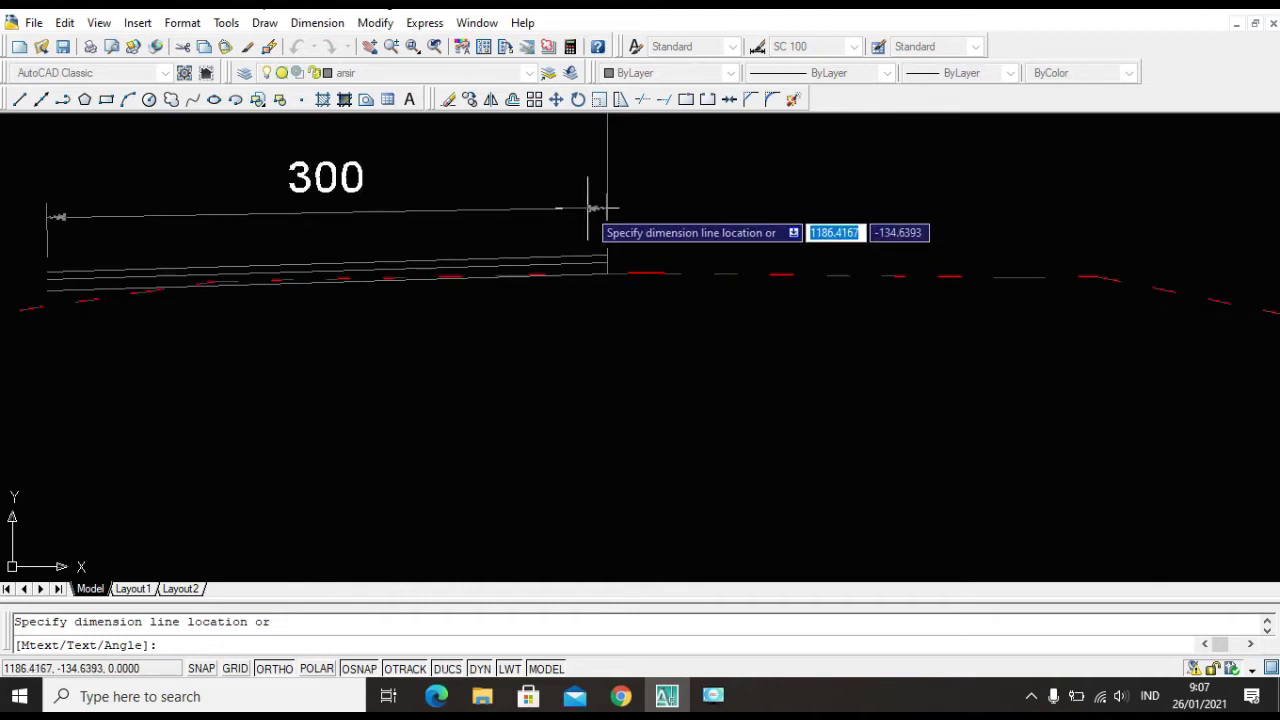
key("Escape")
scroll(116, 281, "down", 2)
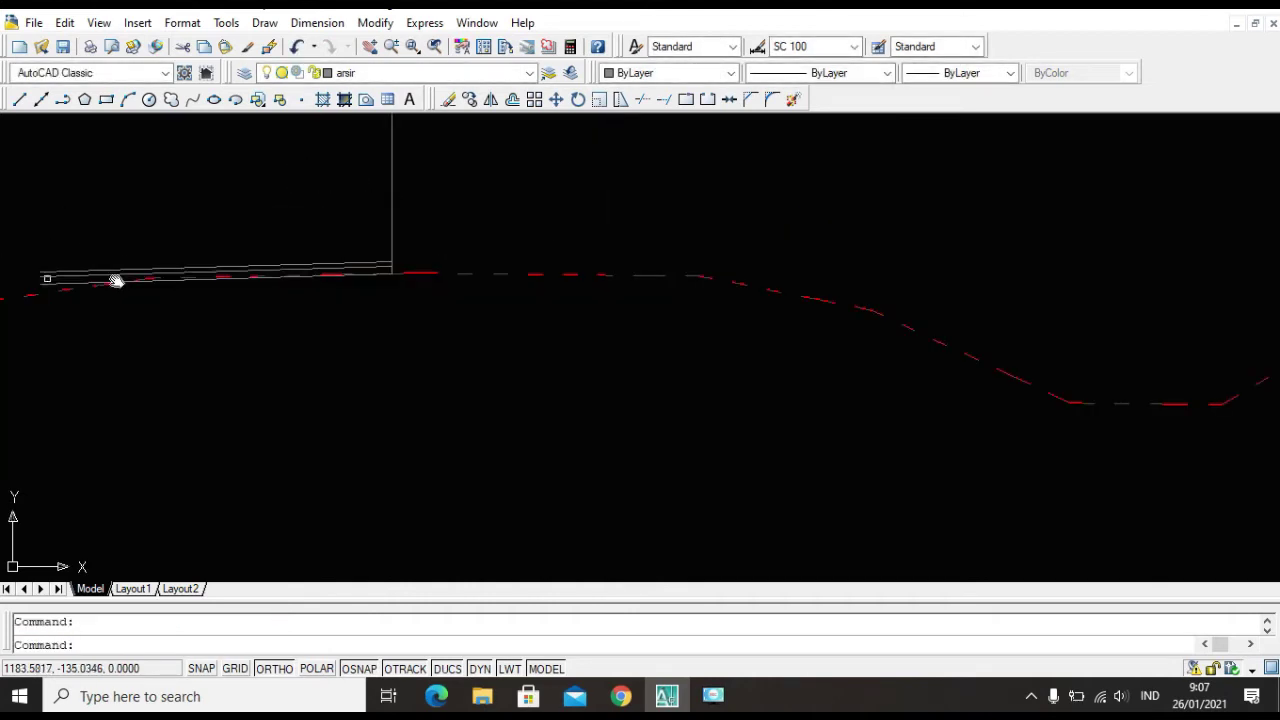
Try to draw a line joining the left ends of the second and lowest layer lines, and undo it.
middle_click_drag(116, 281, 316, 282)
scroll(300, 292, "up", 6)
middle_click_drag(201, 233, 410, 250)
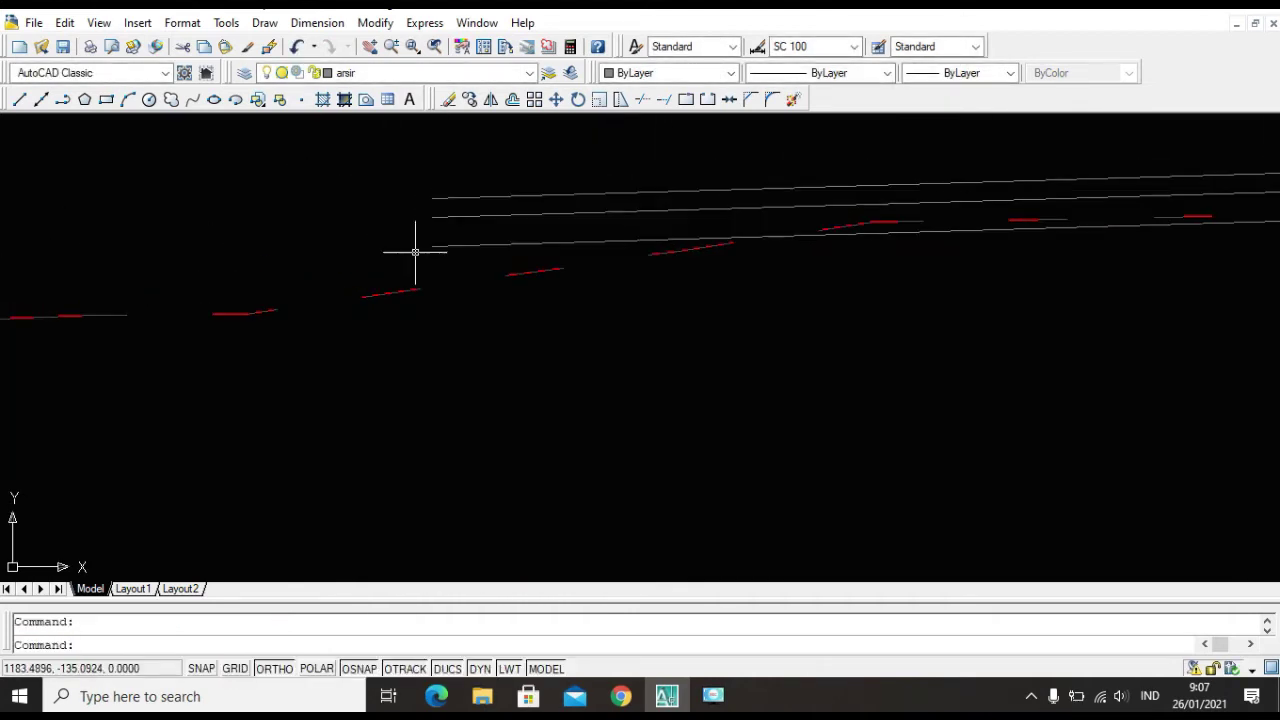
scroll(415, 252, "up", 2)
type("l")
key("Return")
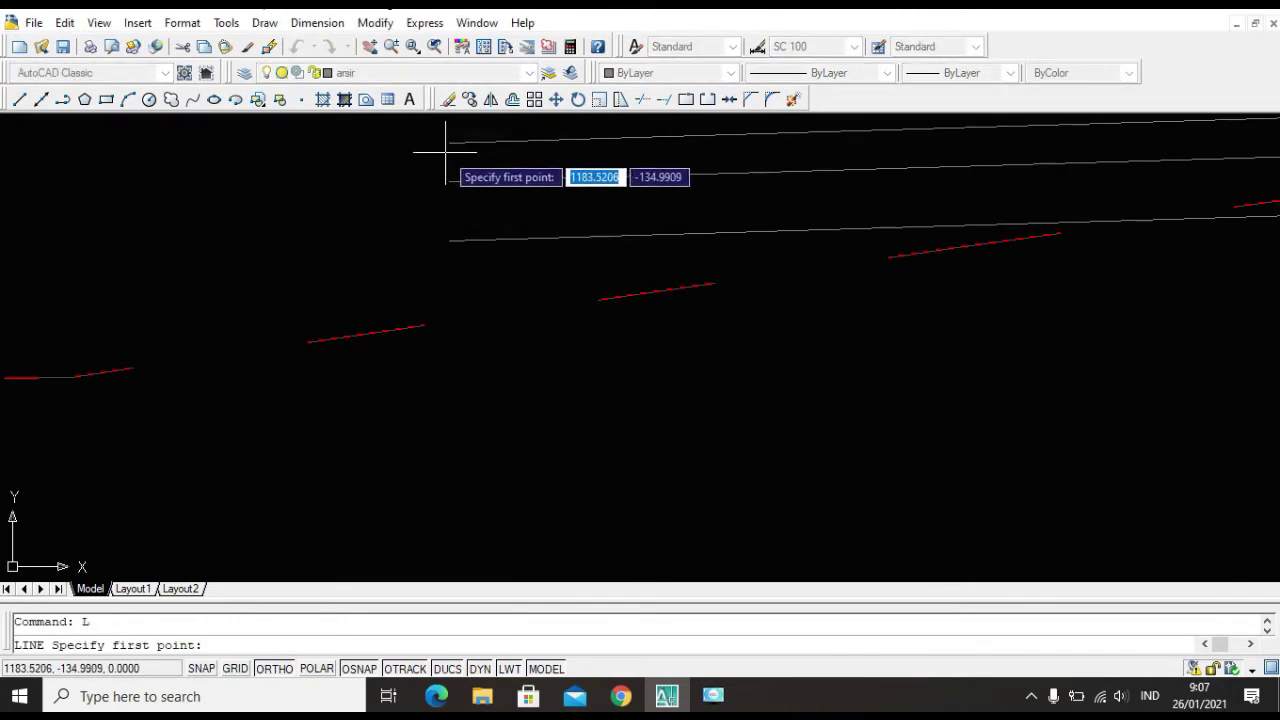
left_click(449, 181)
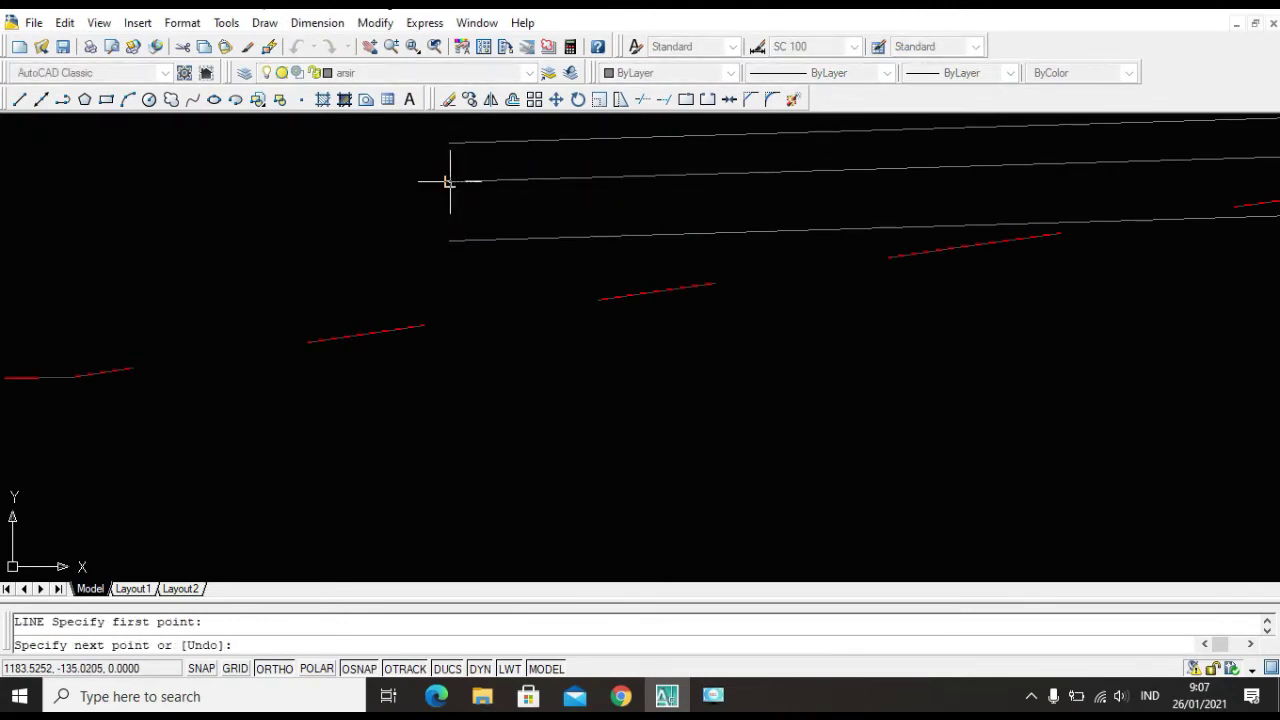
left_click(449, 240)
key("Escape")
scroll(382, 198, "down", 2)
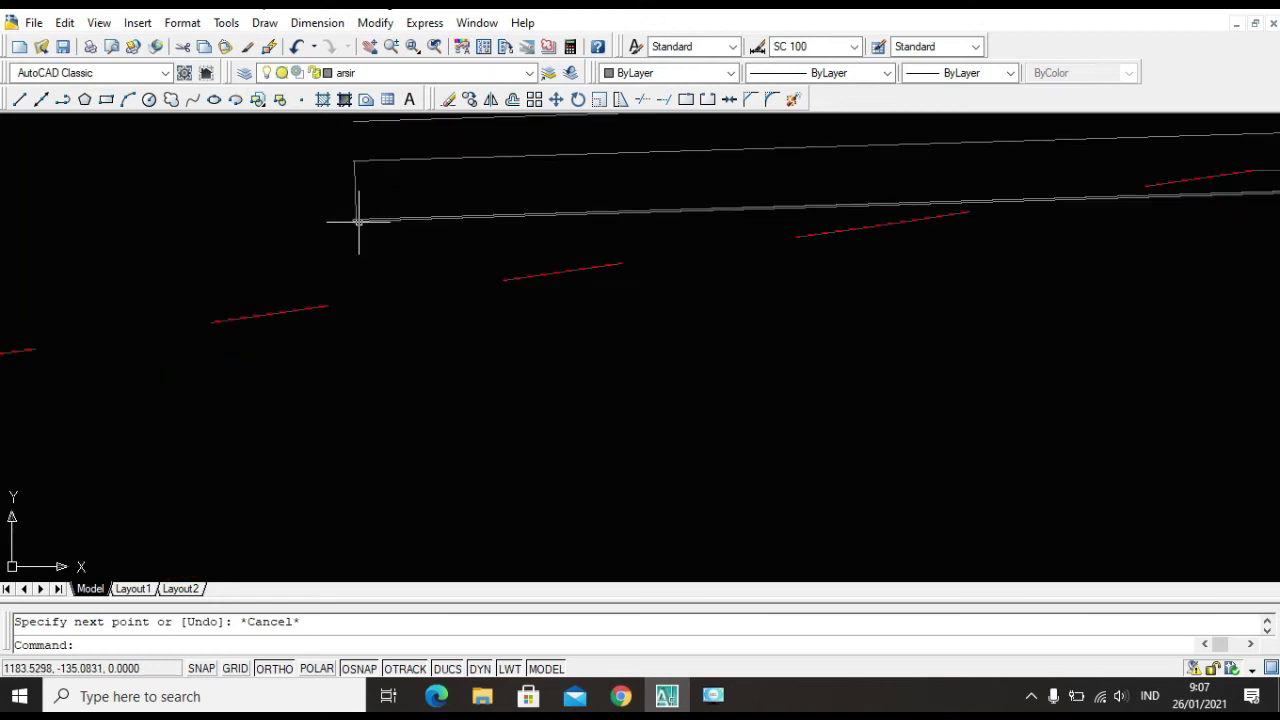
key("ctrl+z")
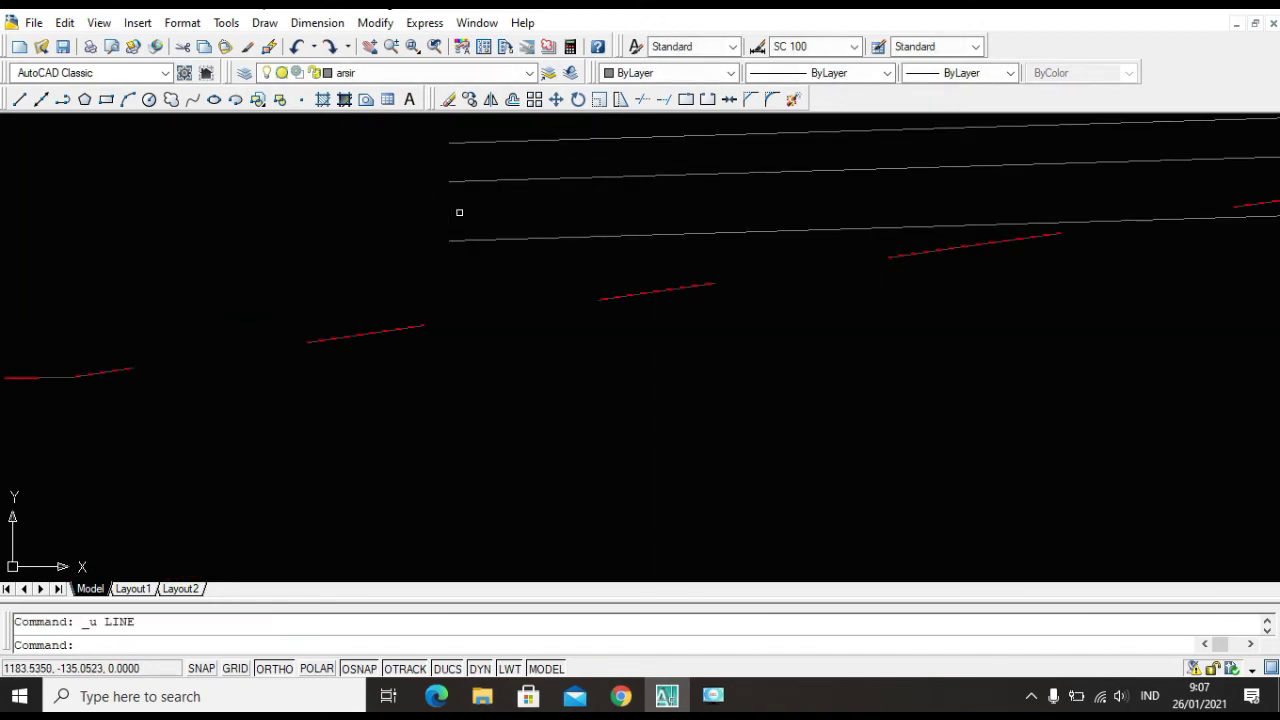
Close the left end of the AC BC layer with a vertical line between the second and lowest layer lines.
scroll(456, 212, "up", 2)
type("L")
key("Return")
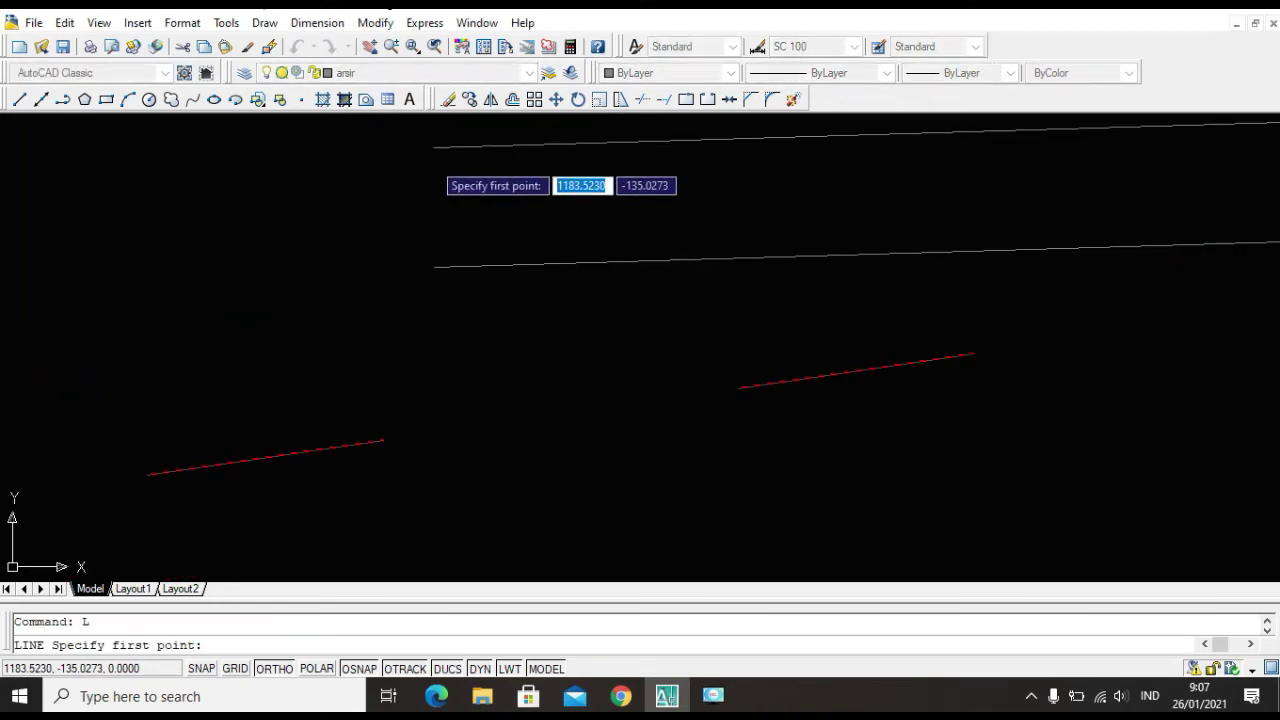
left_click(434, 147)
left_click(434, 266)
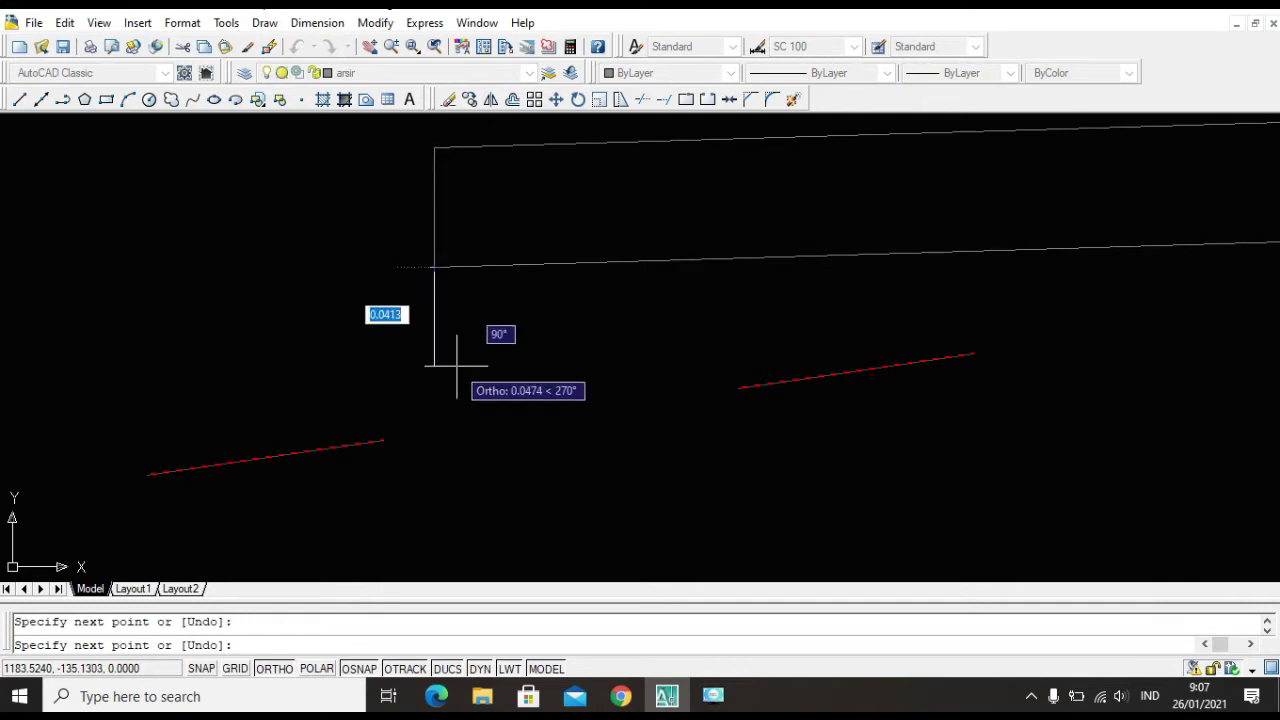
key("Escape")
scroll(478, 374, "down", 6)
key("Return")
key("Escape")
scroll(385, 374, "up", 2)
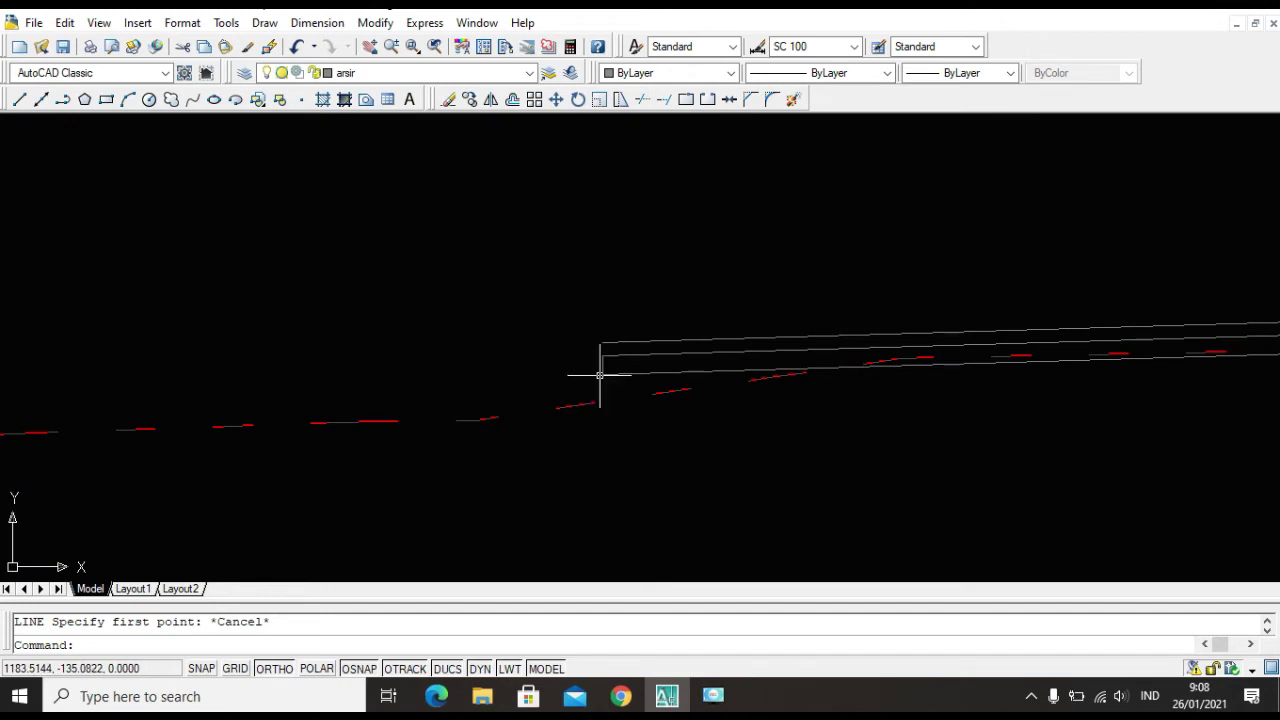
Place a vertical construction line through the left end of the pavement layer lines.
type("xl")
key("Return")
type("v")
key("Return")
left_click(602, 365)
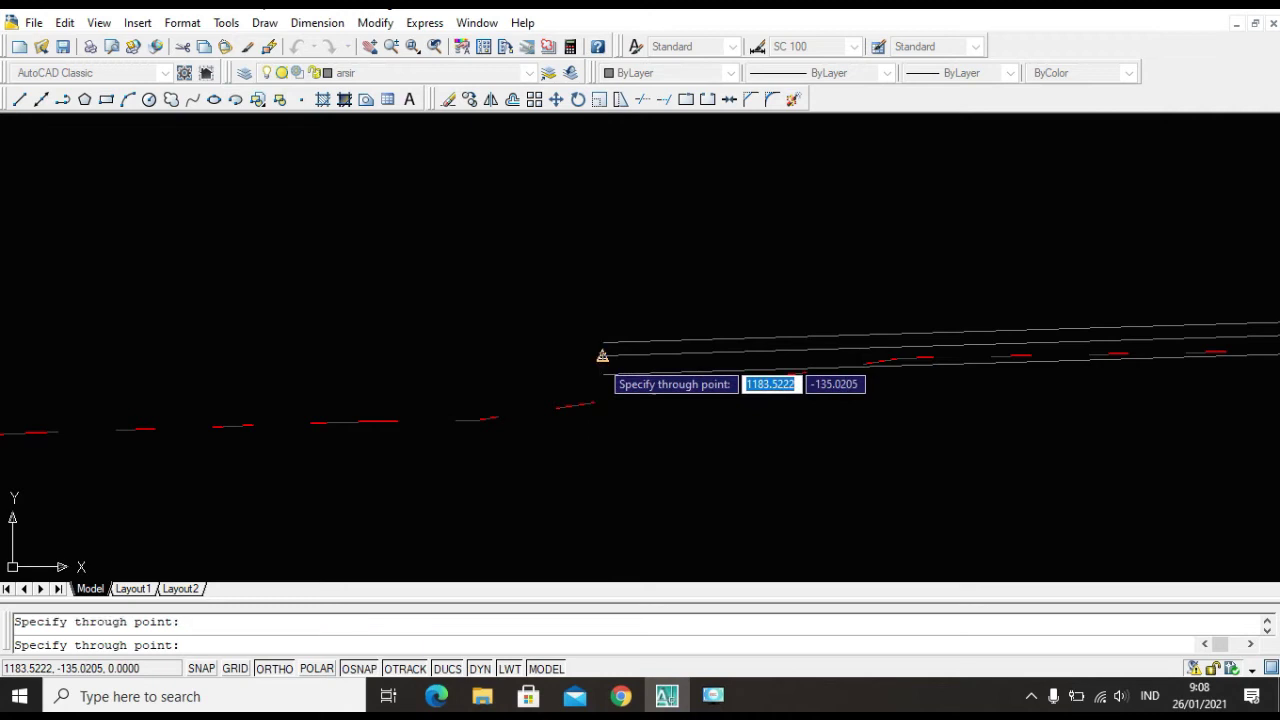
key("Escape")
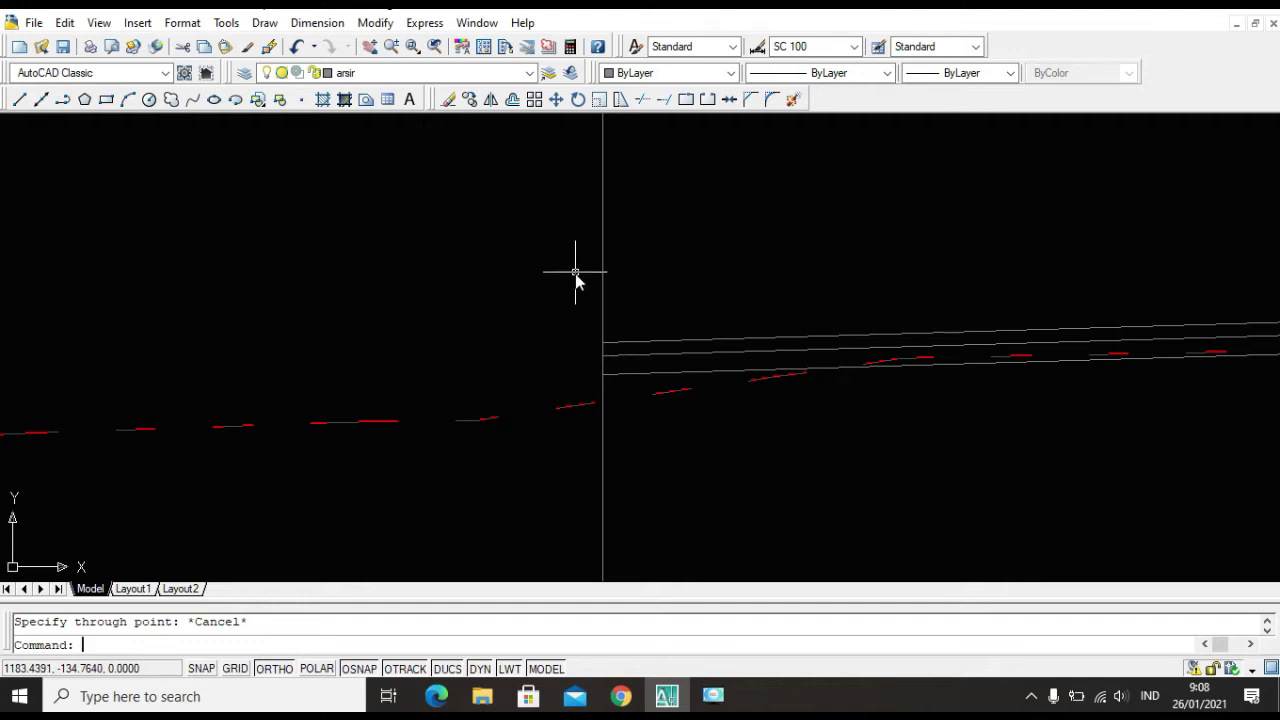
Copy the vertical construction line 0.5 to the left of the pavement layer ends.
type("co")
key("Return")
left_click(603, 267)
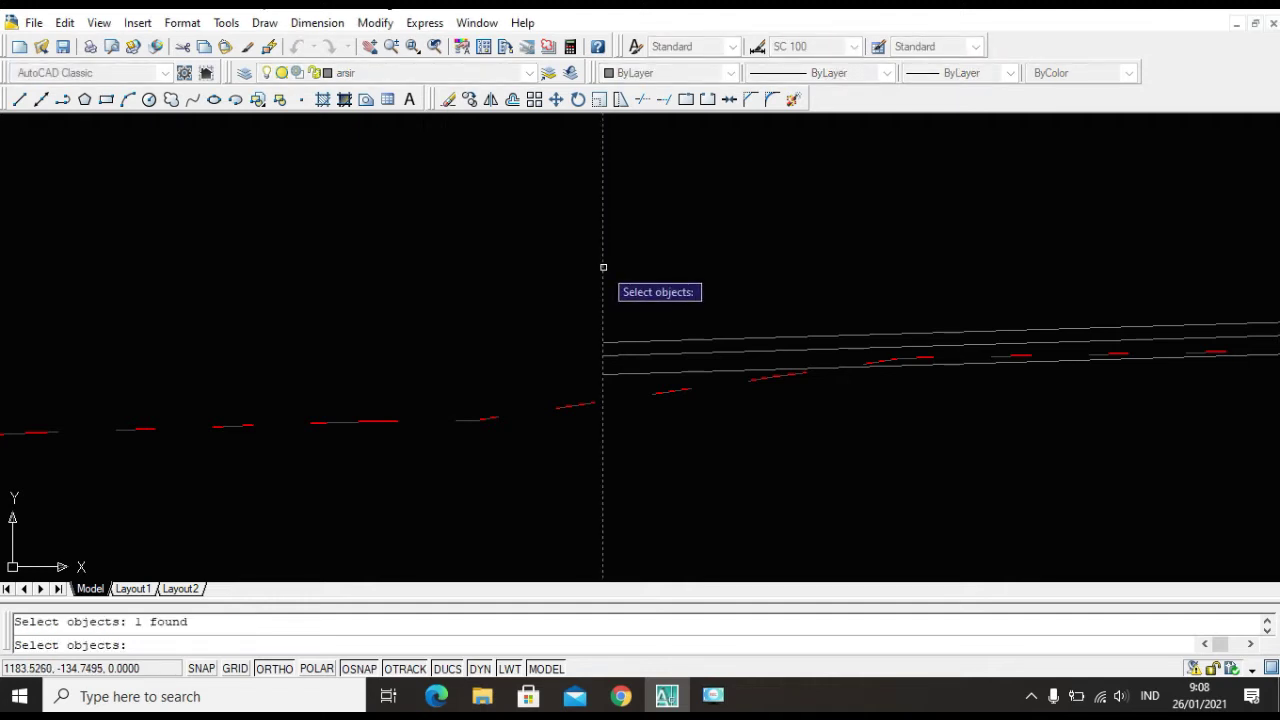
key("Return")
left_click(603, 267)
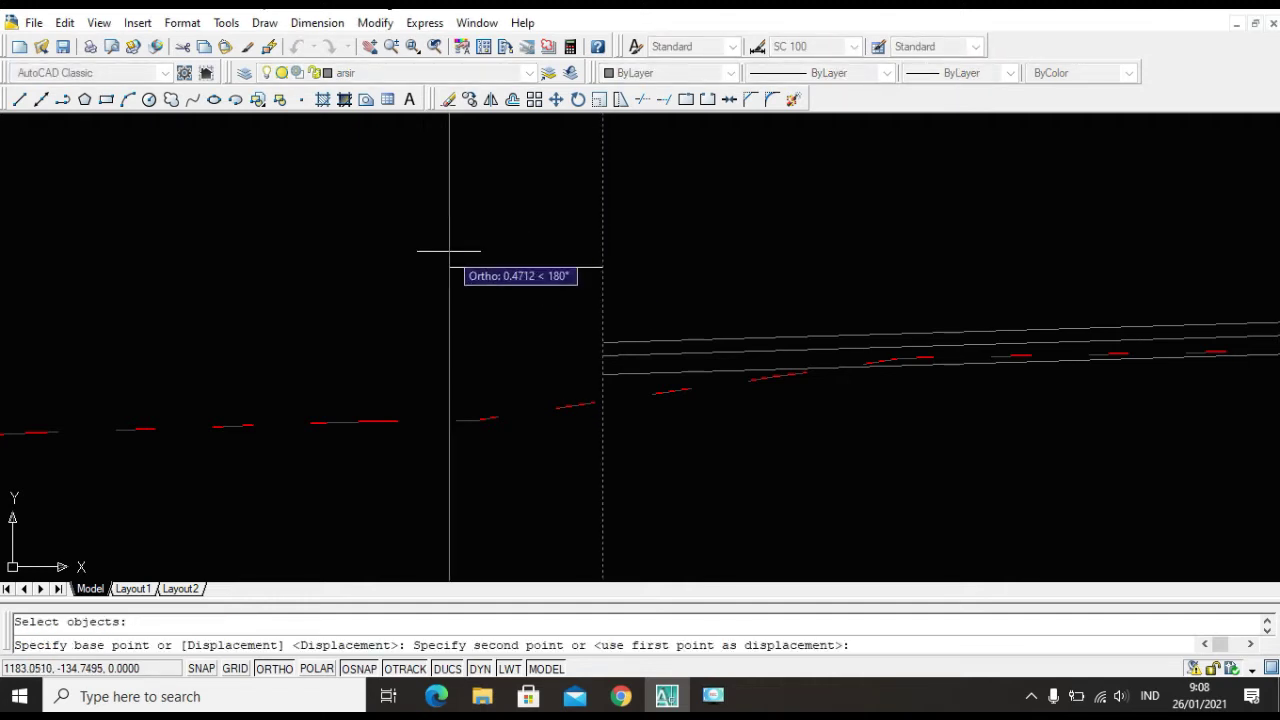
type("0")
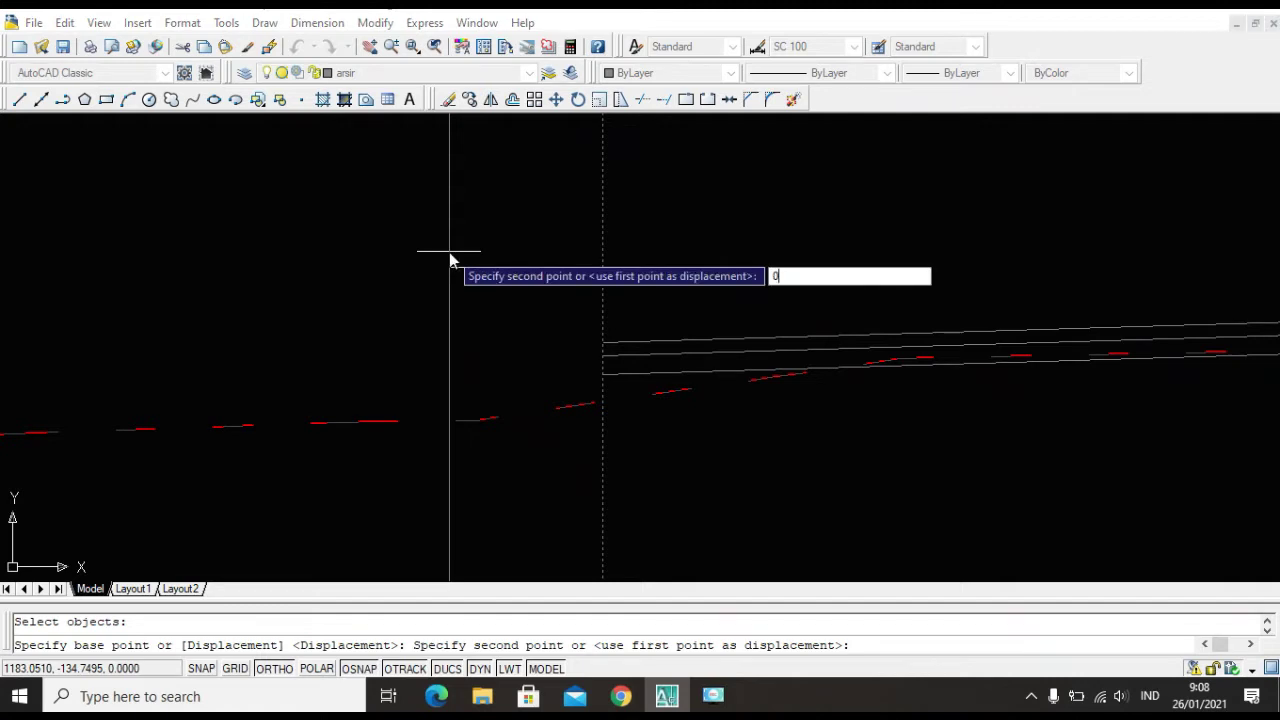
type(".5")
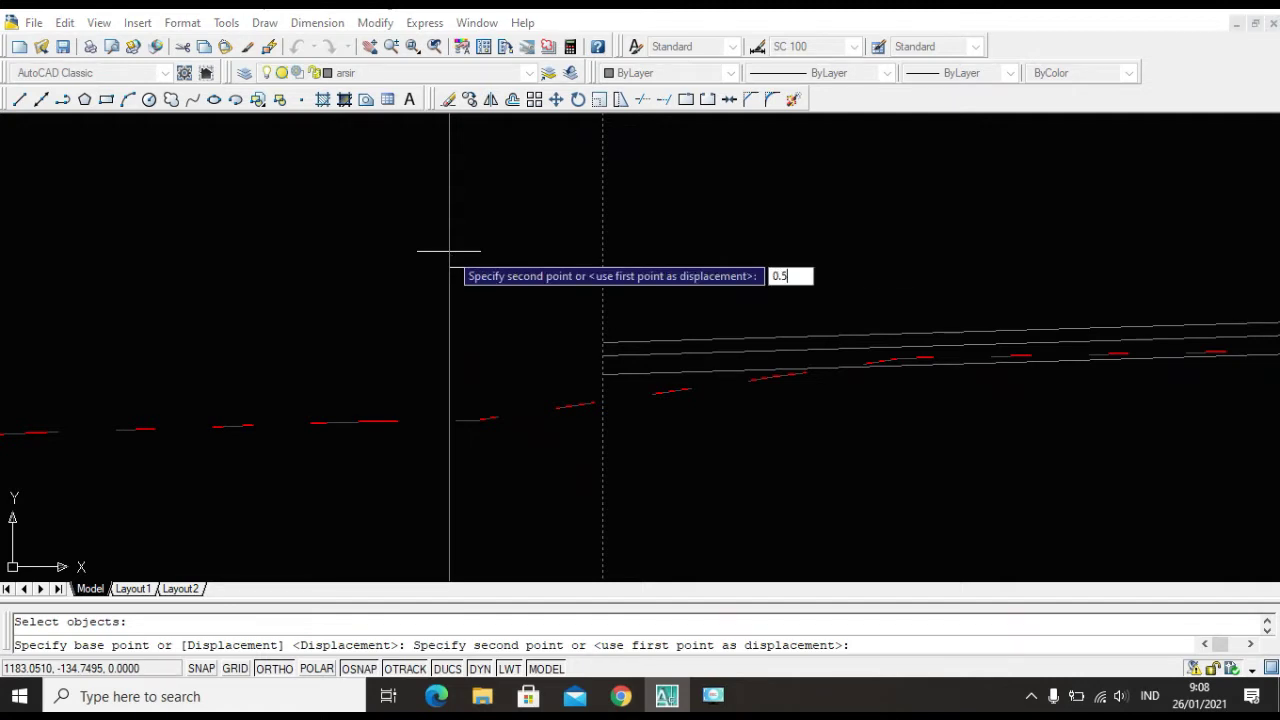
key("Return")
key("Escape")
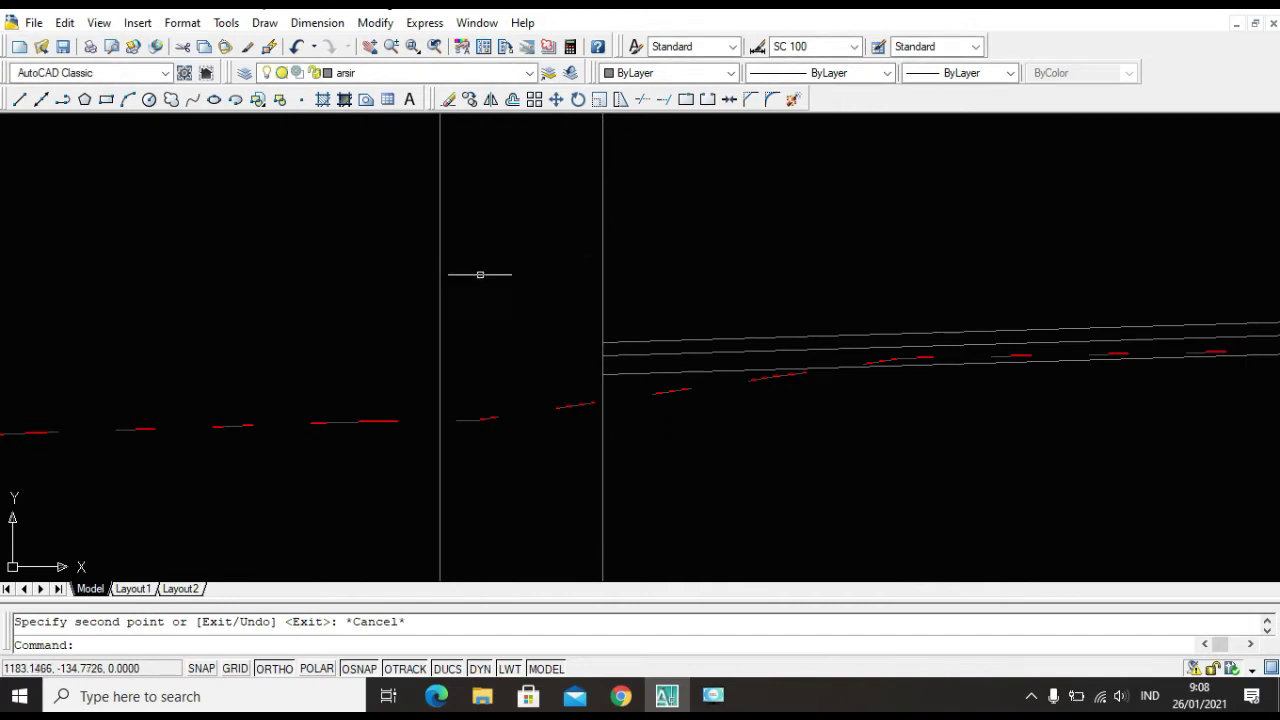
Extend the top pavement layer line to the copied outer construction line.
scroll(484, 272, "down", 2)
scroll(547, 314, "up", 3)
type("EX")
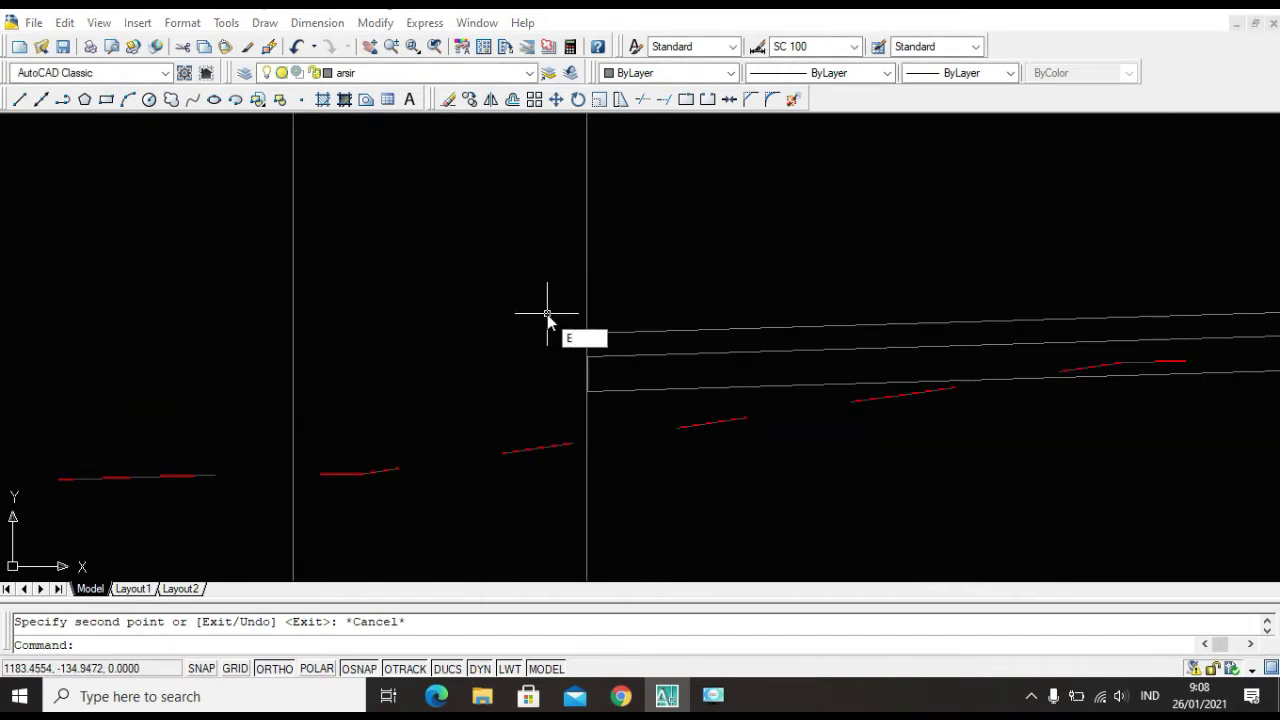
key("Return")
key("Return")
left_click(617, 328)
left_click(610, 341)
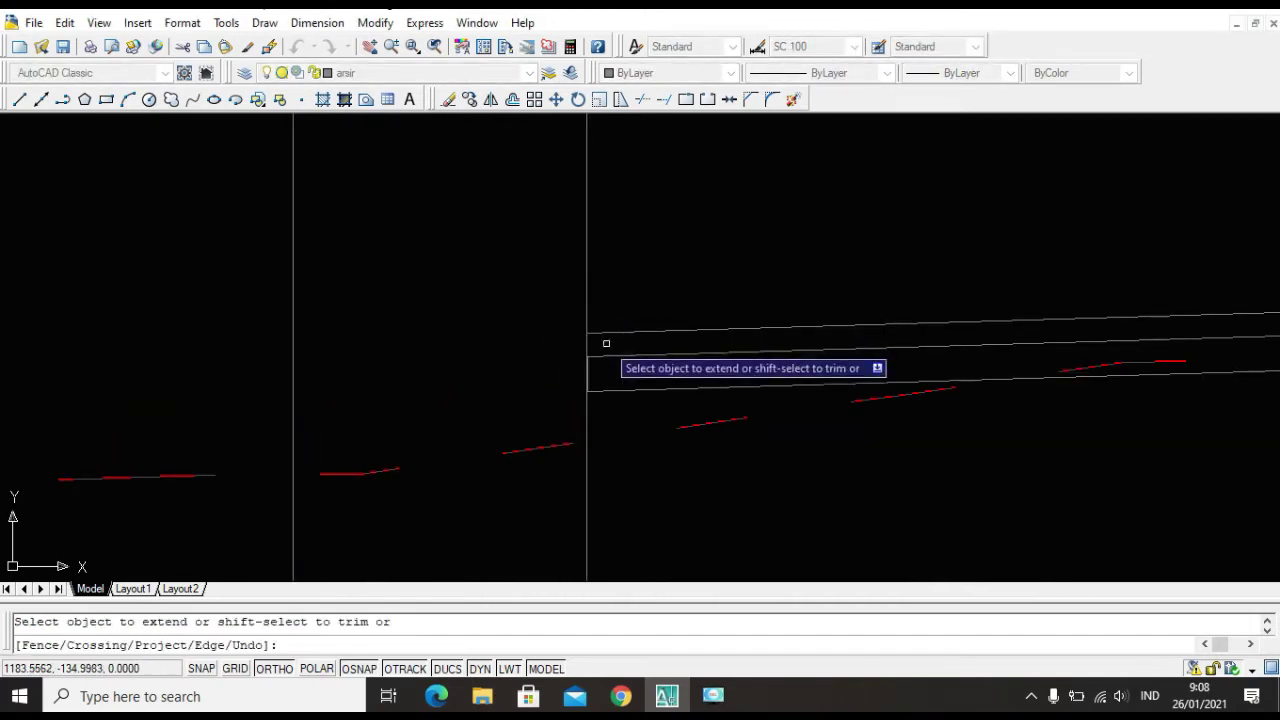
left_click(609, 329)
left_click(603, 337)
key("Escape")
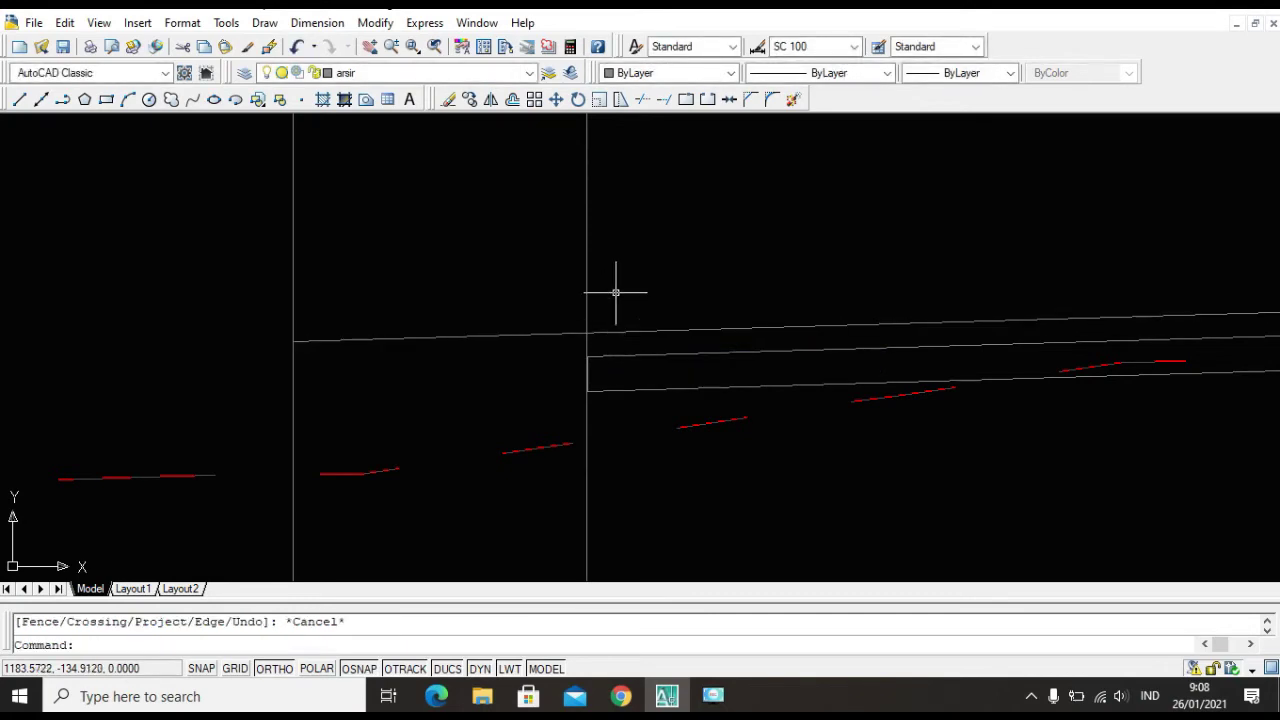
Erase the inner construction line and trim the outer one above the extended top layer line.
left_click(655, 296)
left_click(493, 215)
key("Delete")
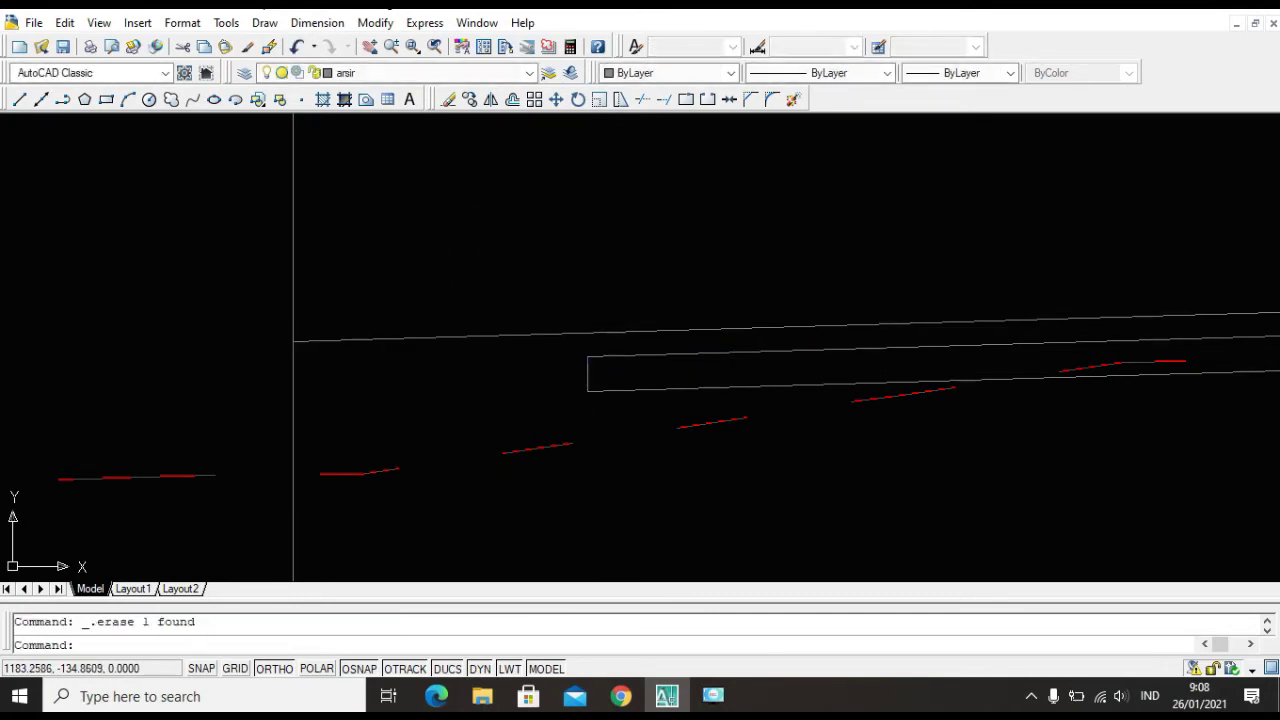
type("tr")
key("Return")
key("Return")
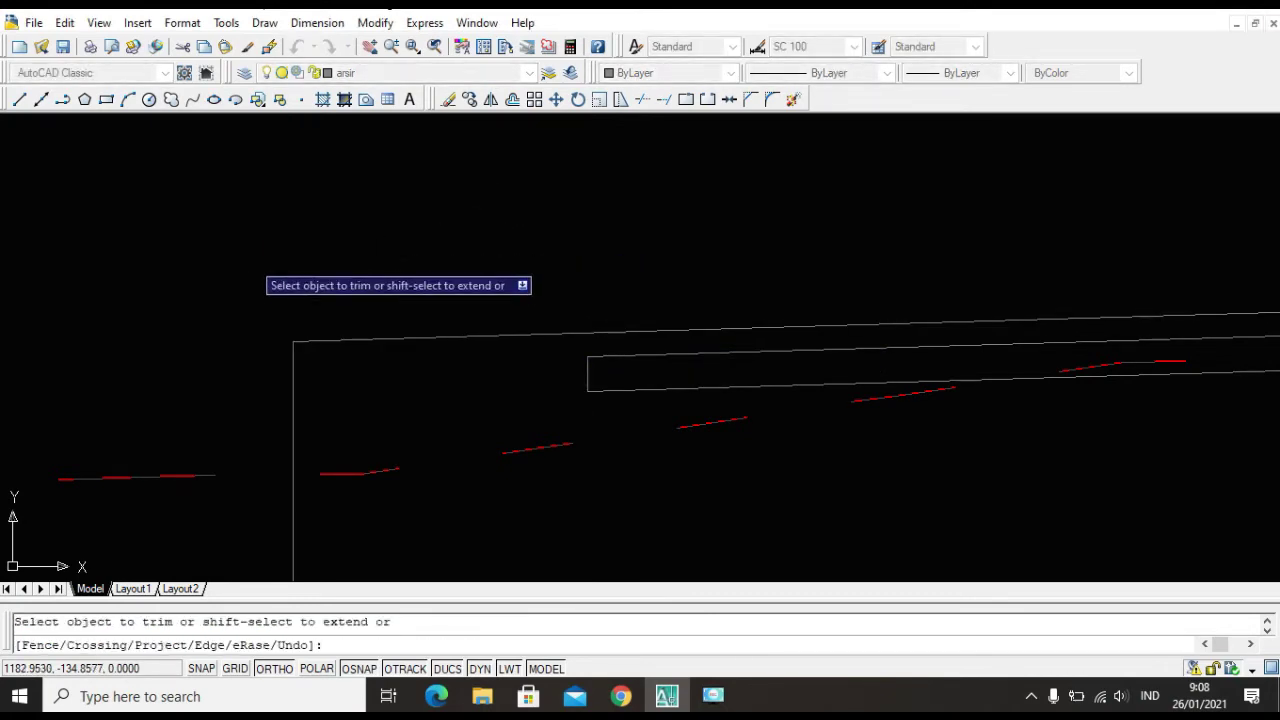
key("Escape")
Extend the second layer line to the outer vertical line, matching the AC WC layer over the TYPICAL I shoulder.
scroll(483, 300, "down", 5)
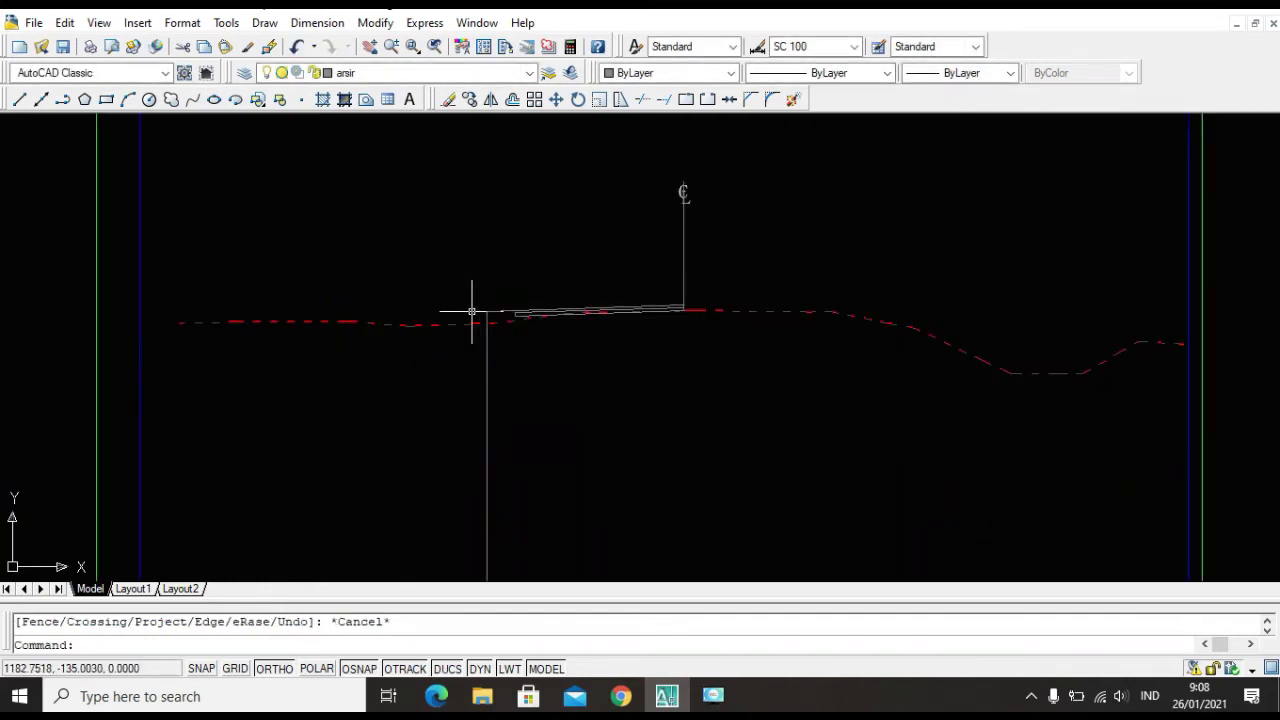
scroll(471, 311, "down", 3)
scroll(40, 323, "up", 3)
scroll(148, 296, "up", 5)
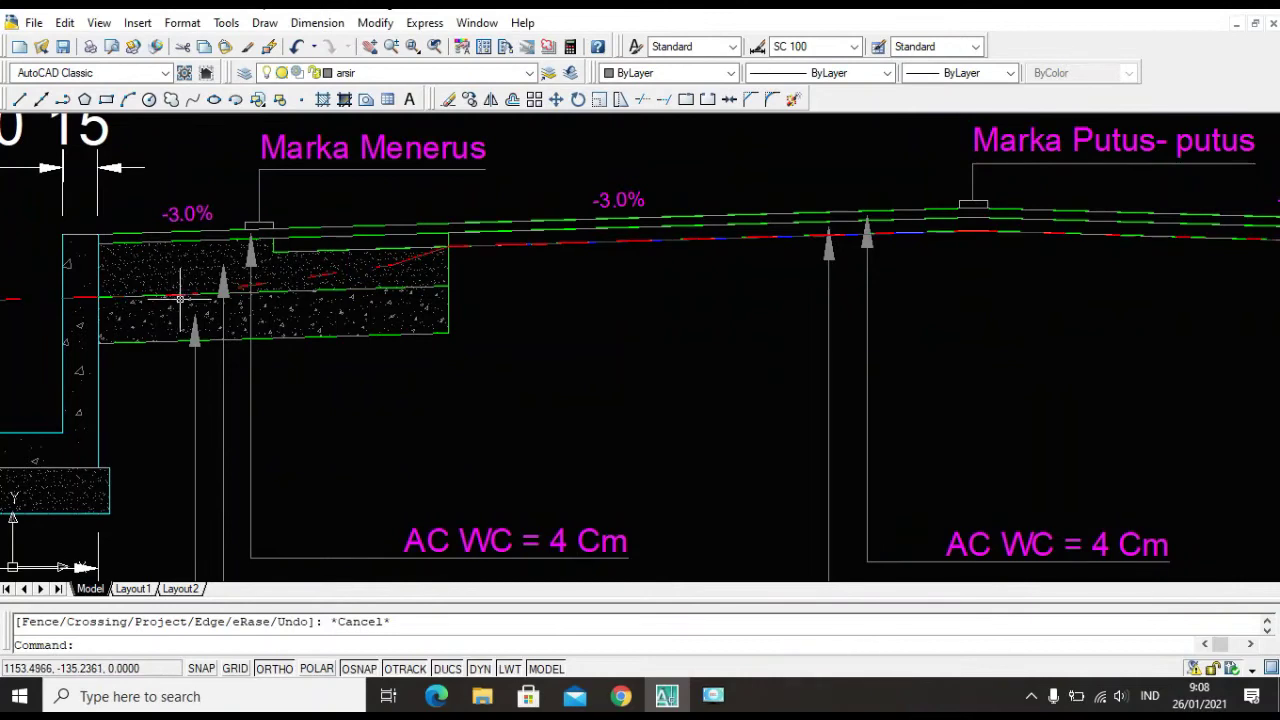
scroll(300, 308, "down", 6)
scroll(791, 340, "down", 2)
scroll(1120, 320, "up", 7)
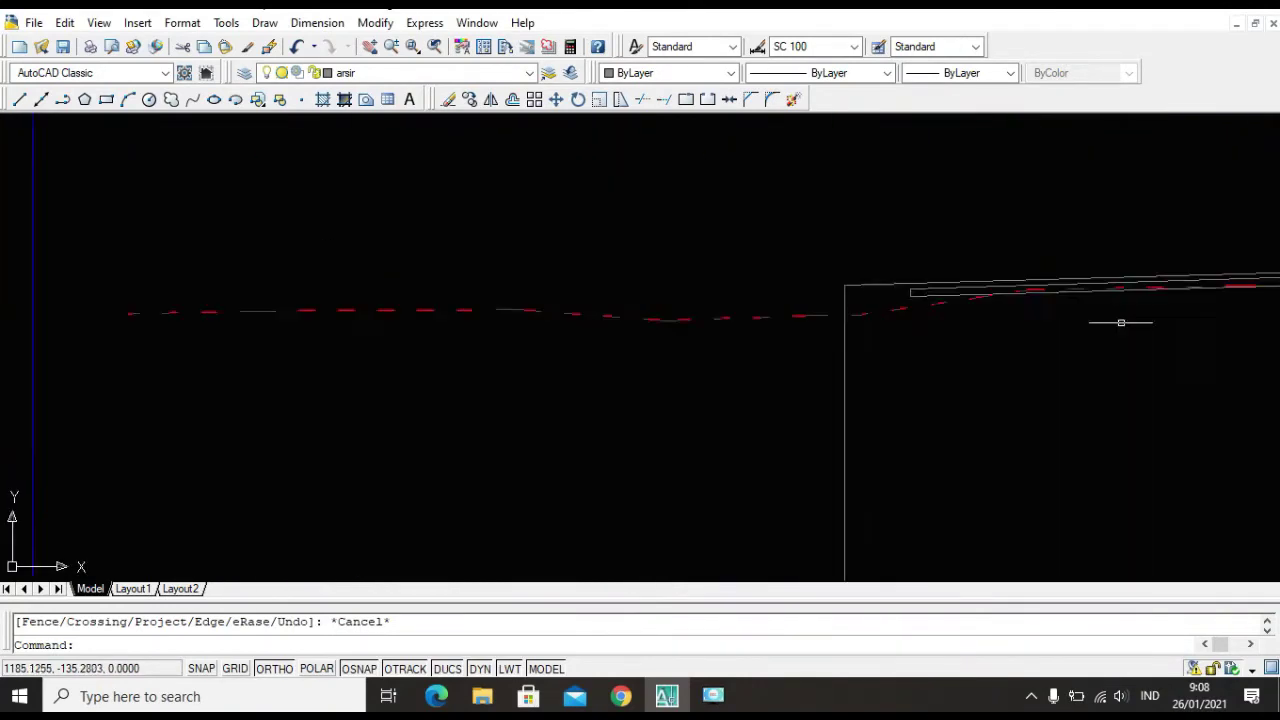
type("ex")
key("Return")
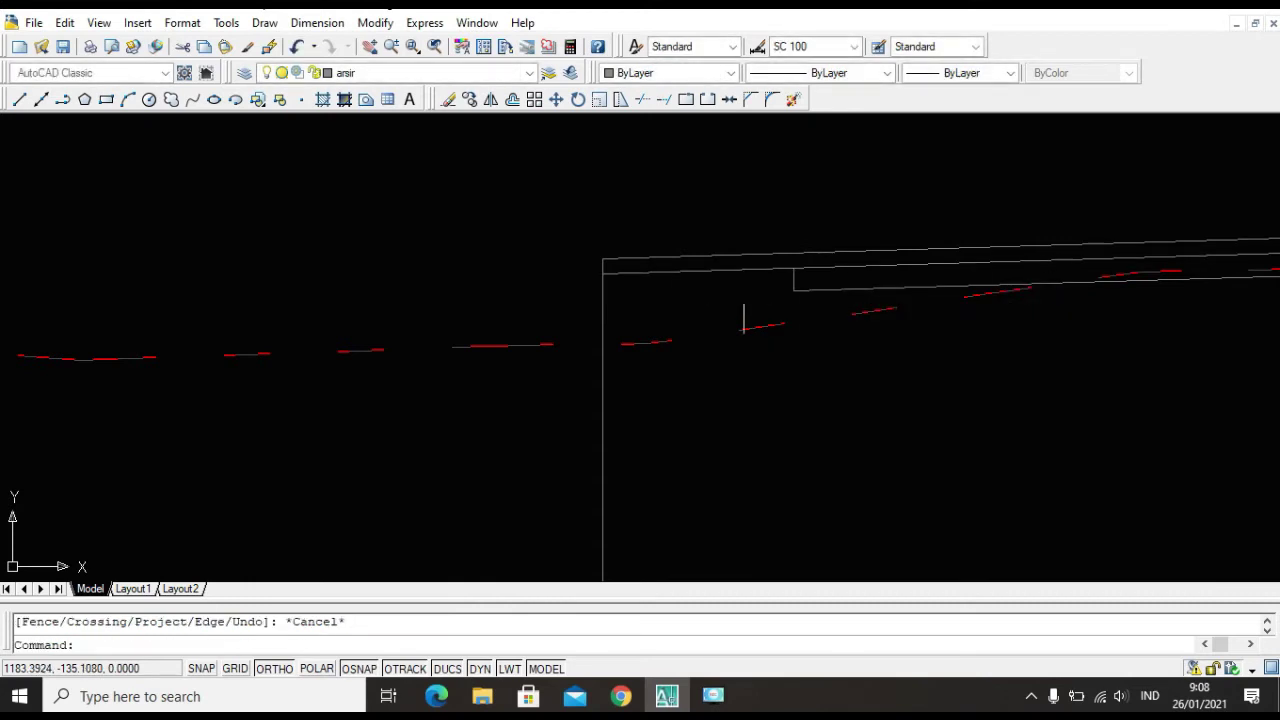
Compare the widened left edge of the new section with the shoulder layers and dimensions on TYPICAL I.
scroll(740, 305, "down", 5)
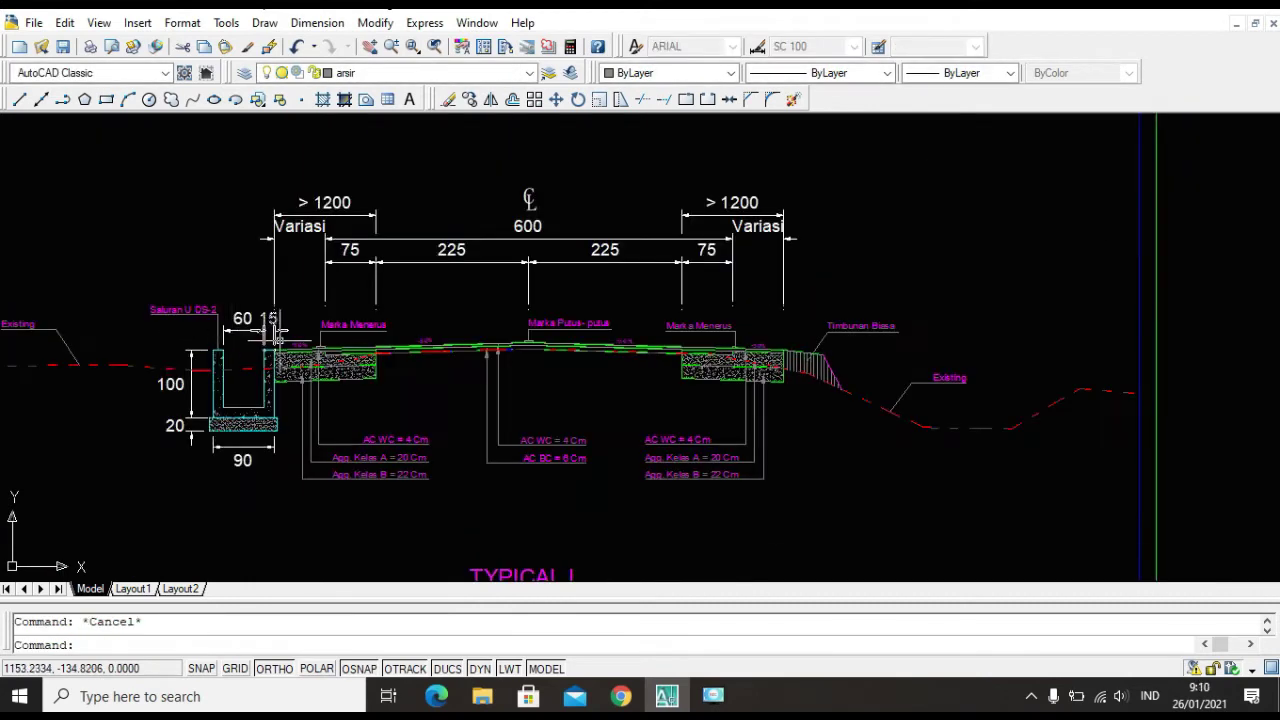
scroll(275, 335, "down", 4)
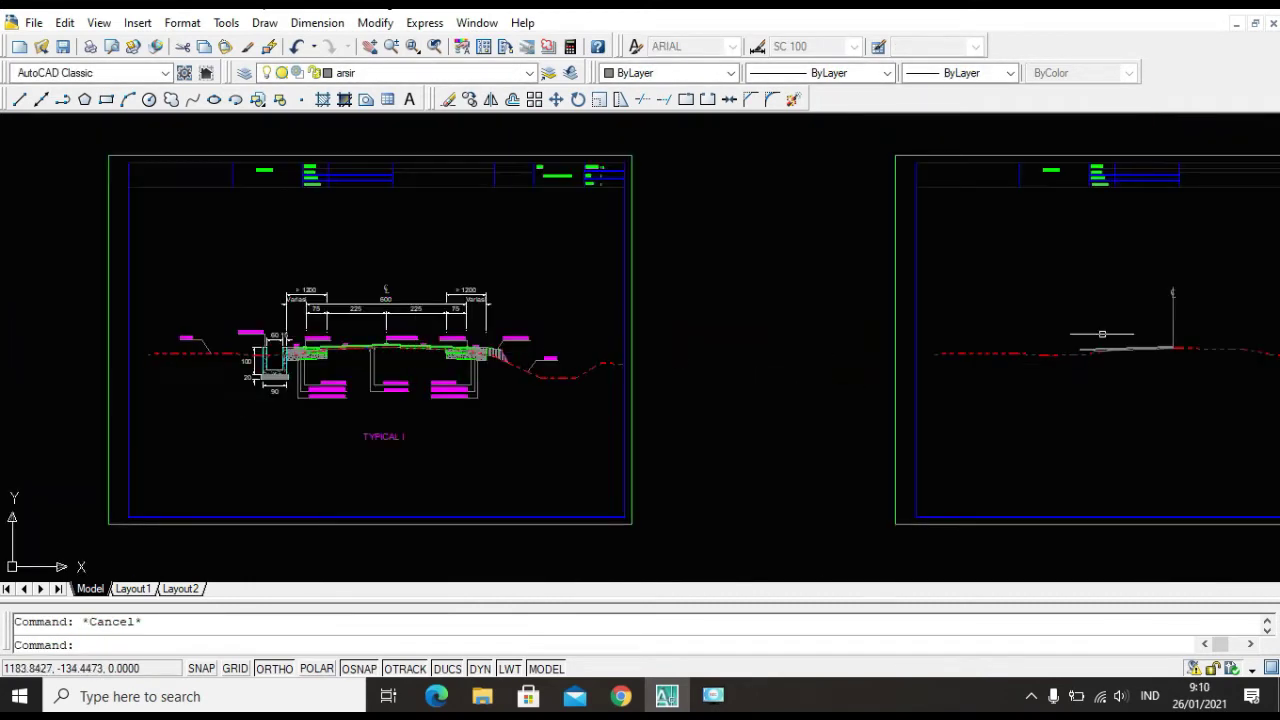
scroll(1102, 334, "up", 5)
scroll(893, 234, "down", 5)
scroll(848, 306, "up", 5)
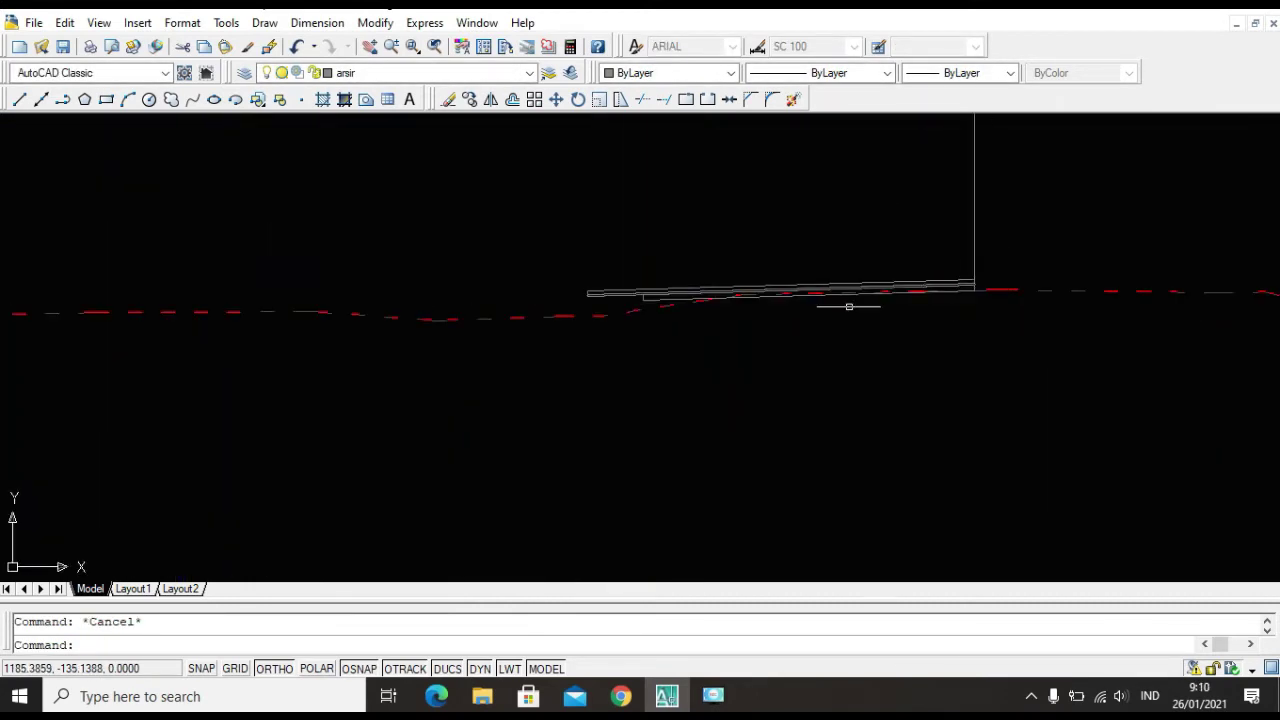
scroll(662, 321, "up", 3)
scroll(632, 272, "down", 5)
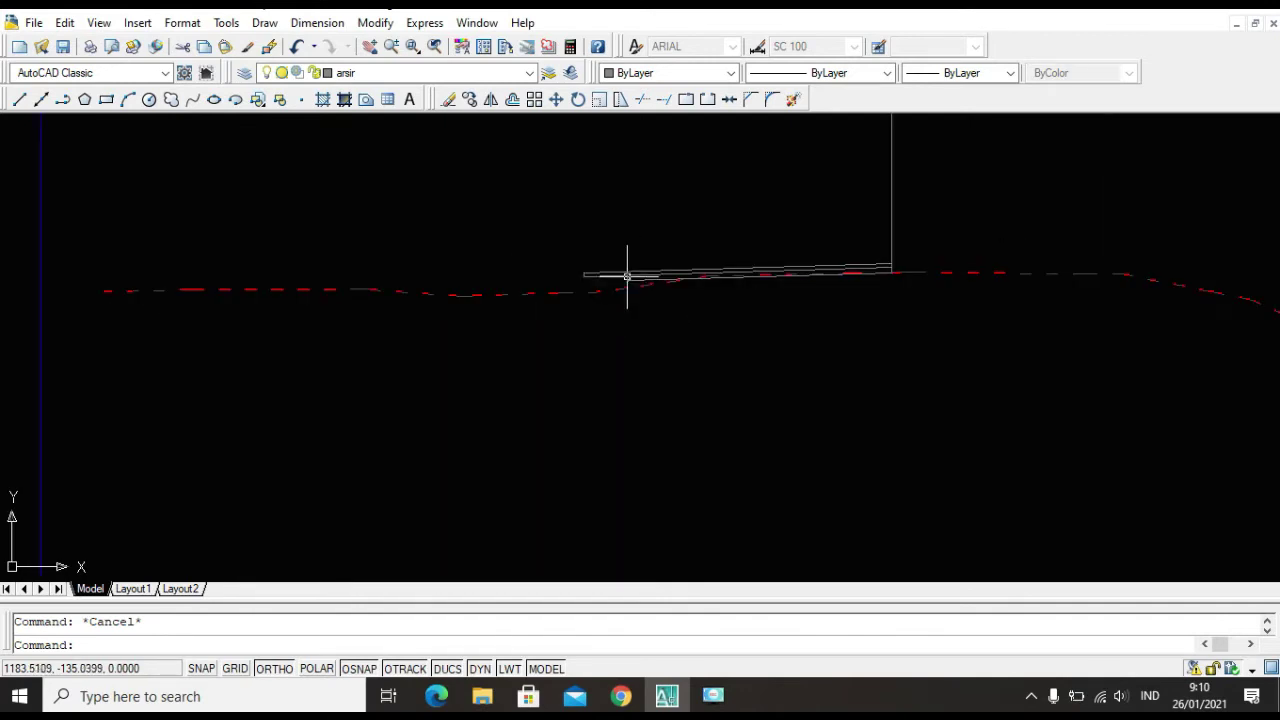
scroll(604, 288, "up", 7)
scroll(700, 270, "down", 5)
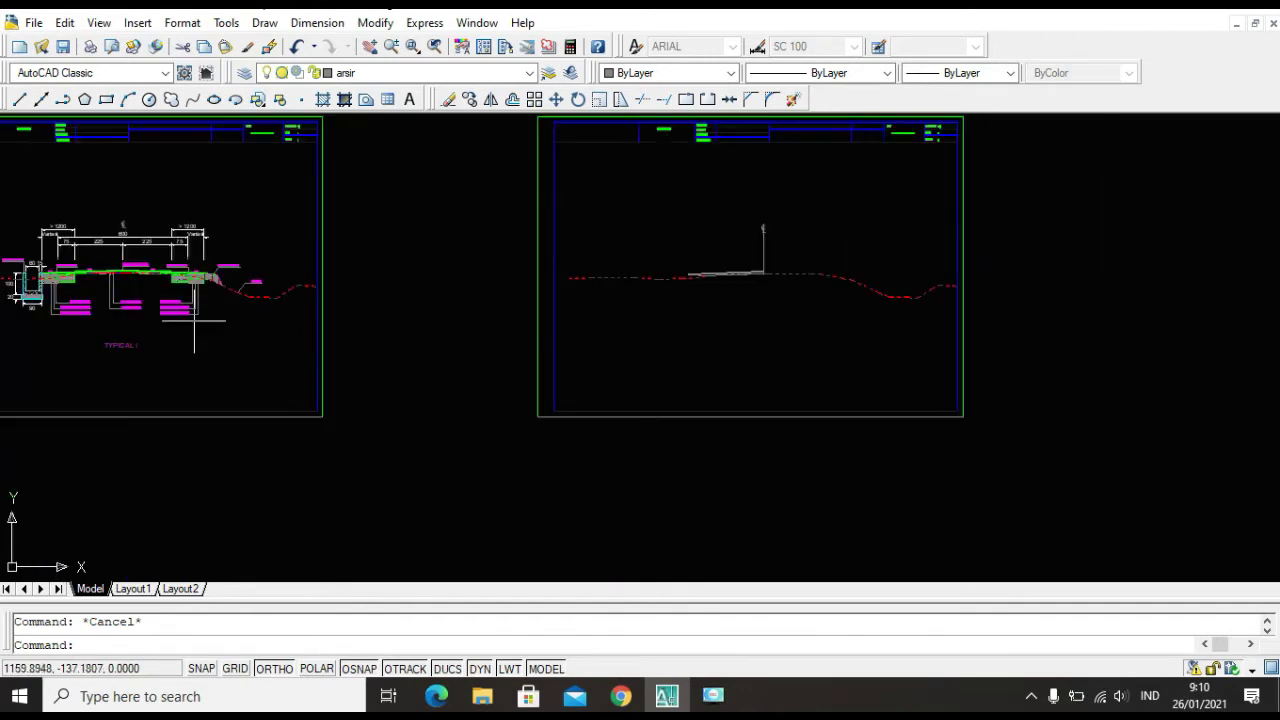
Examine the left shoulder layers on TYPICAL I and read the AC WC, Agg. Kelas A and Agg. Kelas B thickness labels.
scroll(74, 277, "up", 8)
scroll(657, 366, "up", 2)
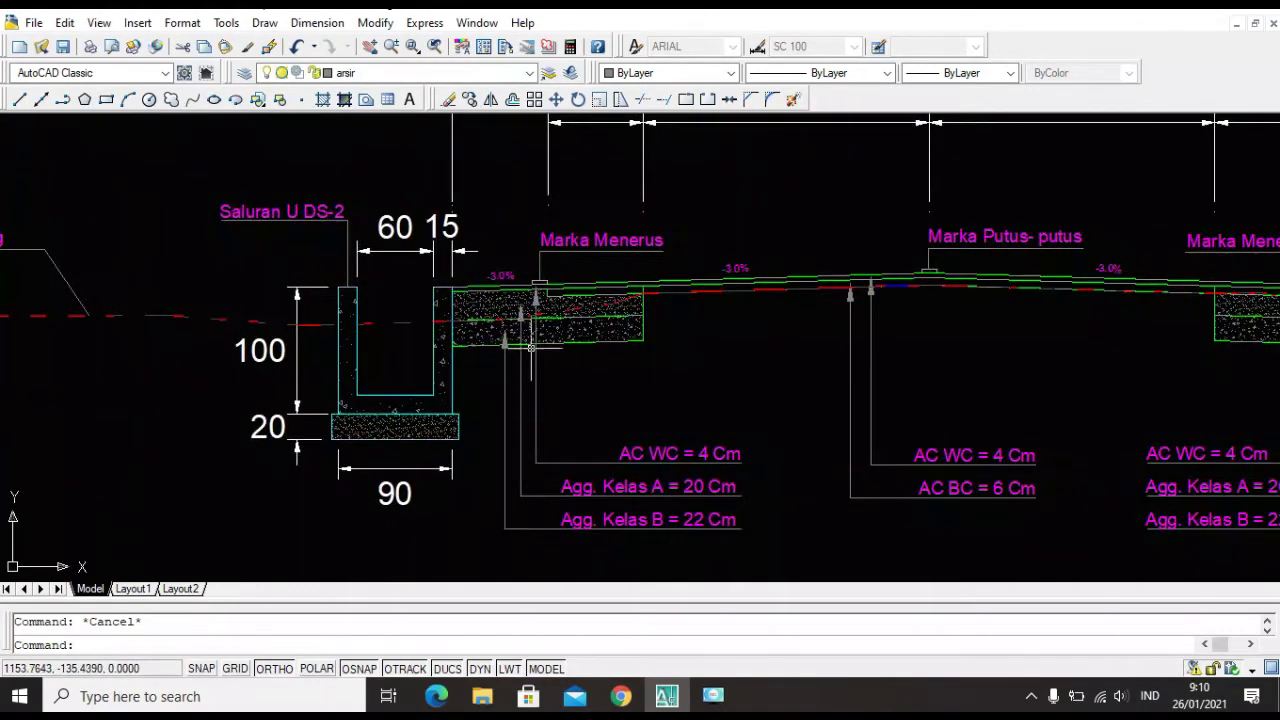
scroll(510, 340, "up", 3)
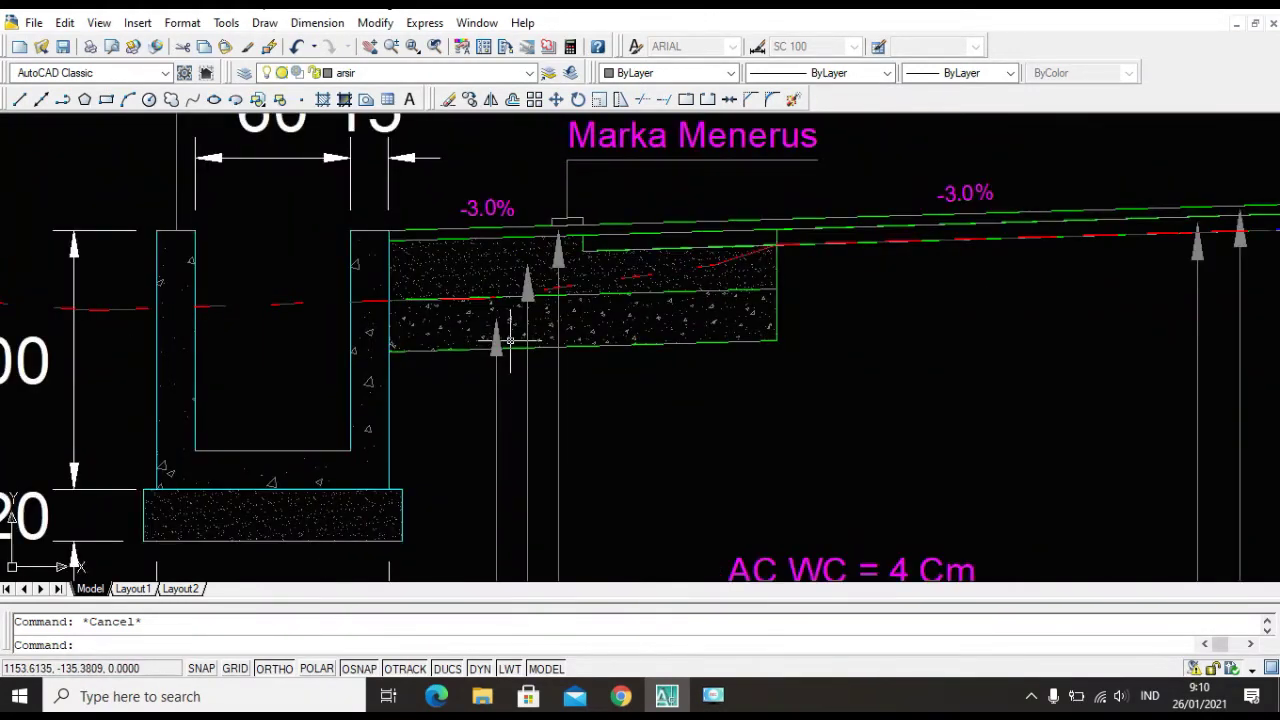
scroll(510, 340, "down", 5)
scroll(660, 460, "up", 4)
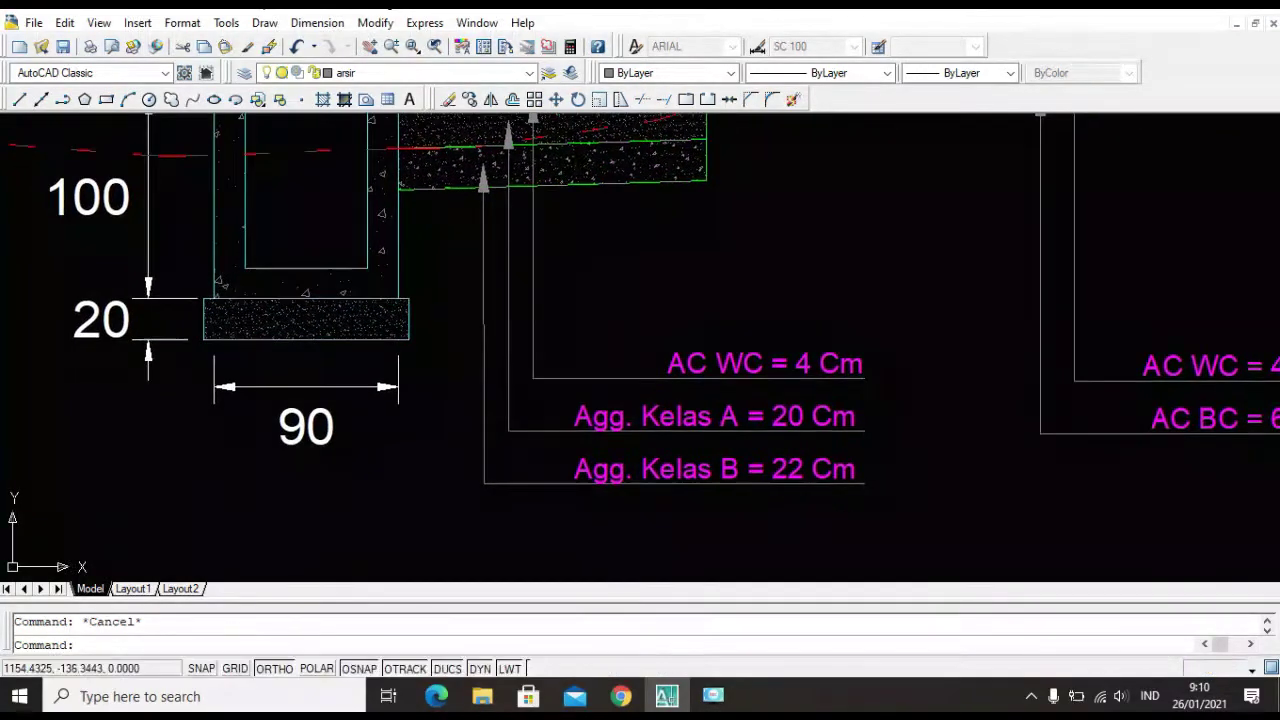
scroll(636, 315, "down", 2)
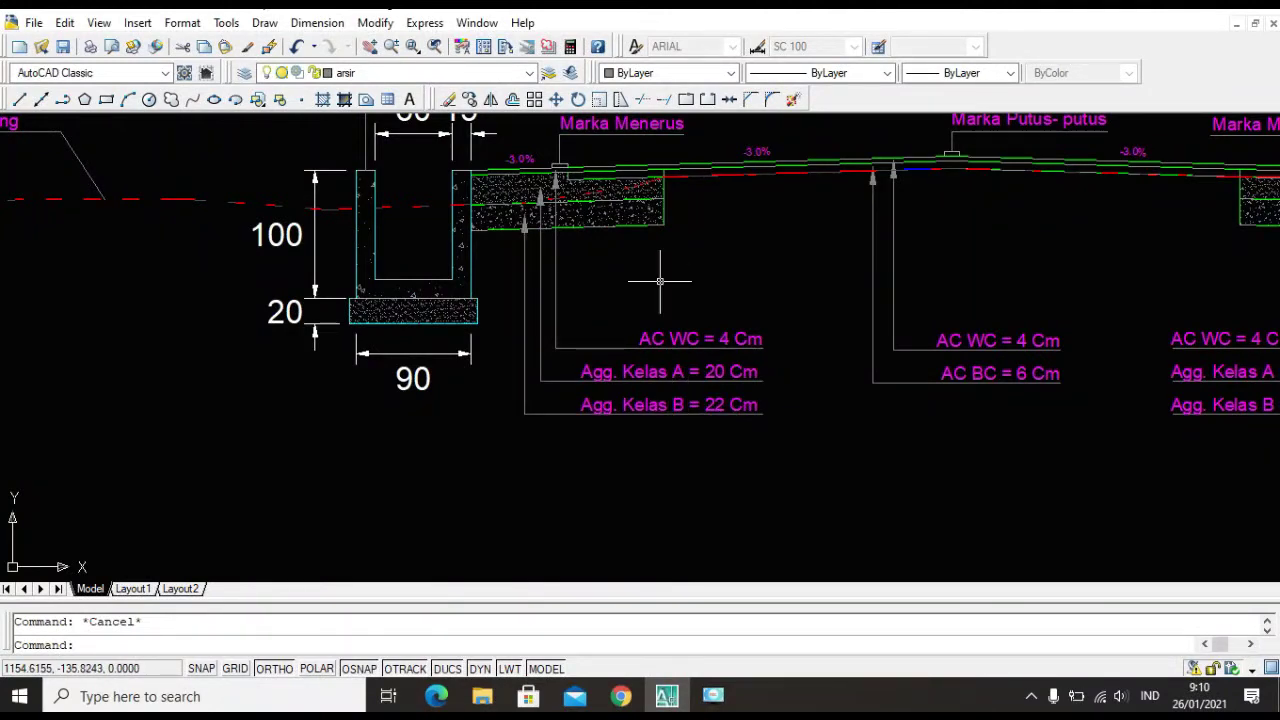
scroll(660, 281, "down", 6)
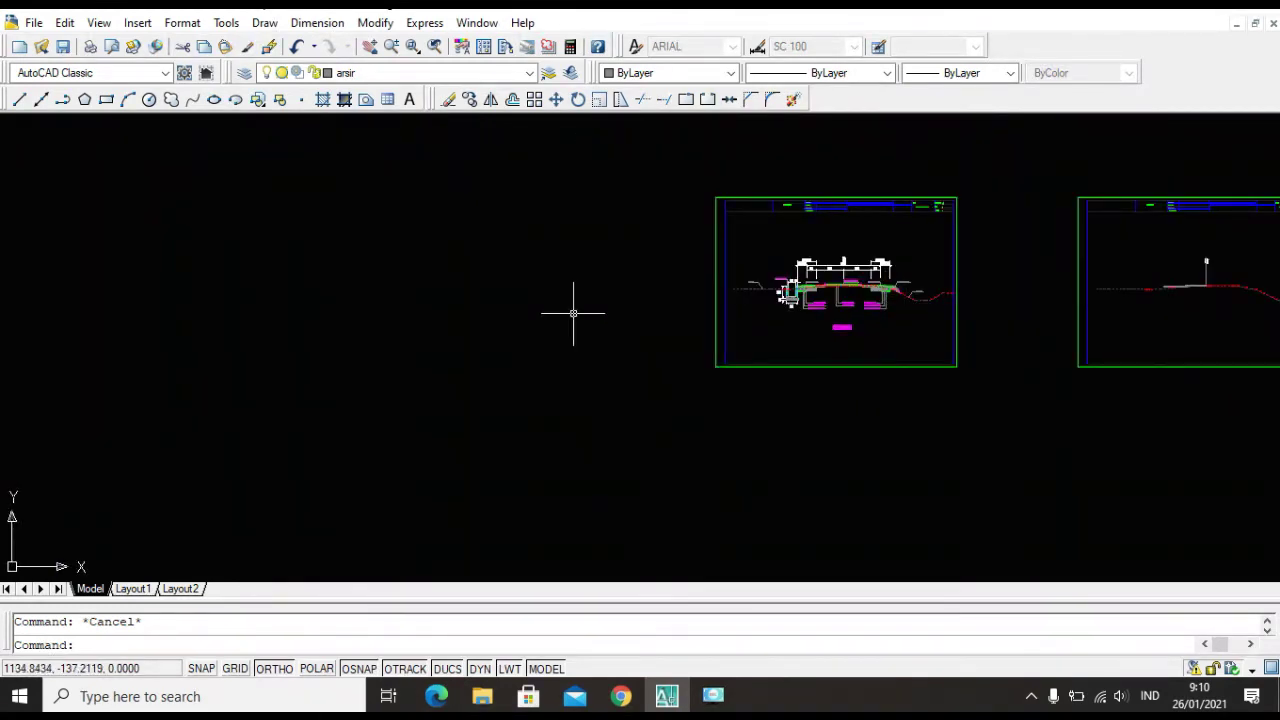
scroll(640, 320, "down", 1)
Draw a vertical line 0.42 long downward from the outer end of the second layer line.
scroll(936, 292, "up", 8)
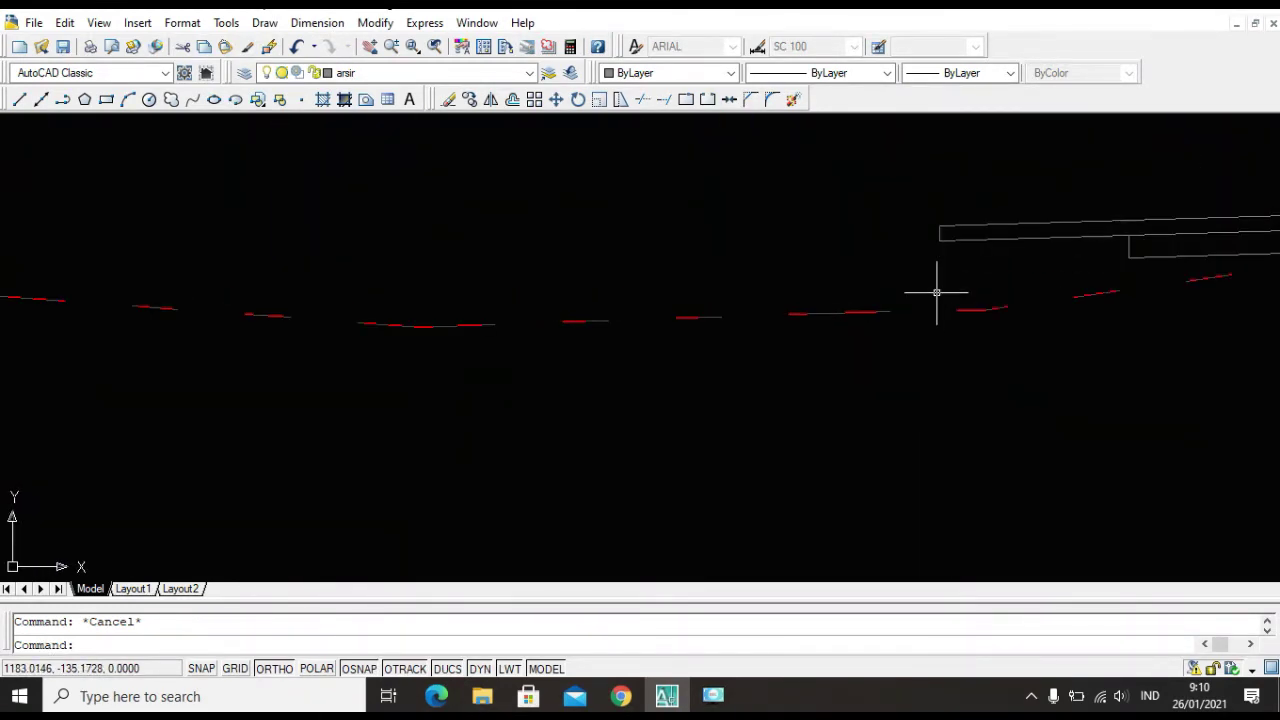
type("l")
key("Return")
left_click(939, 241)
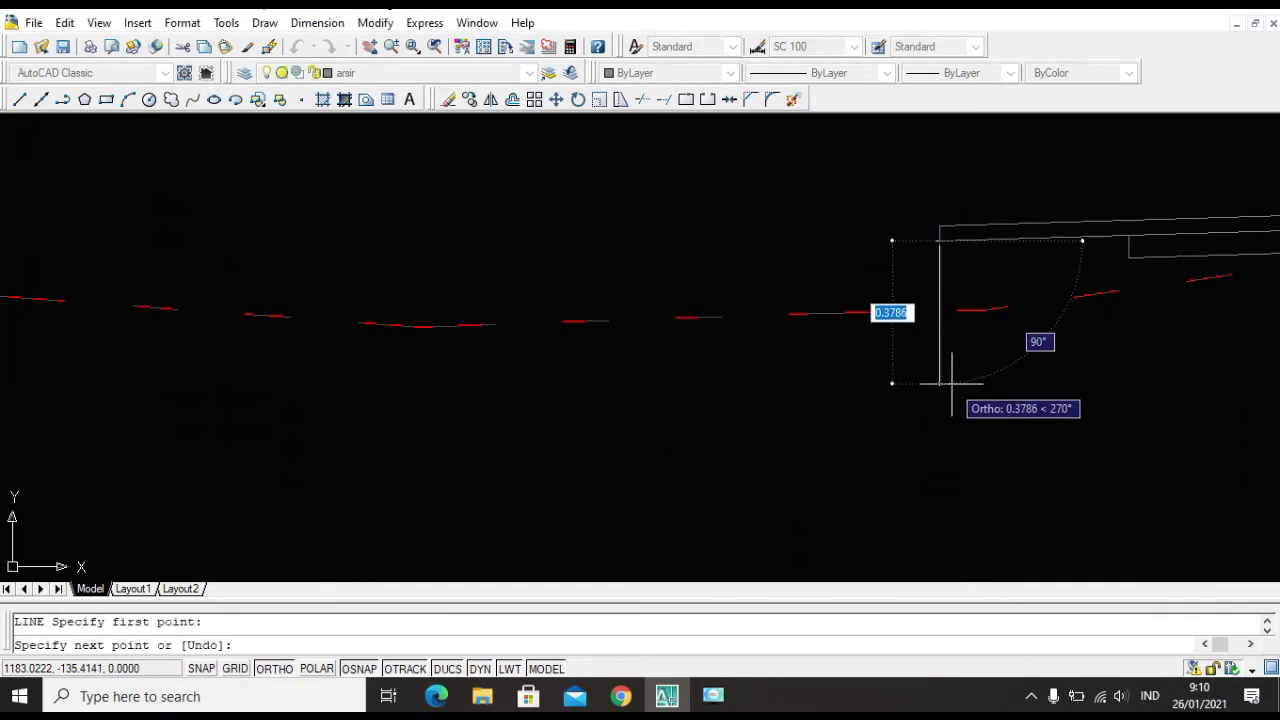
type("0.042")
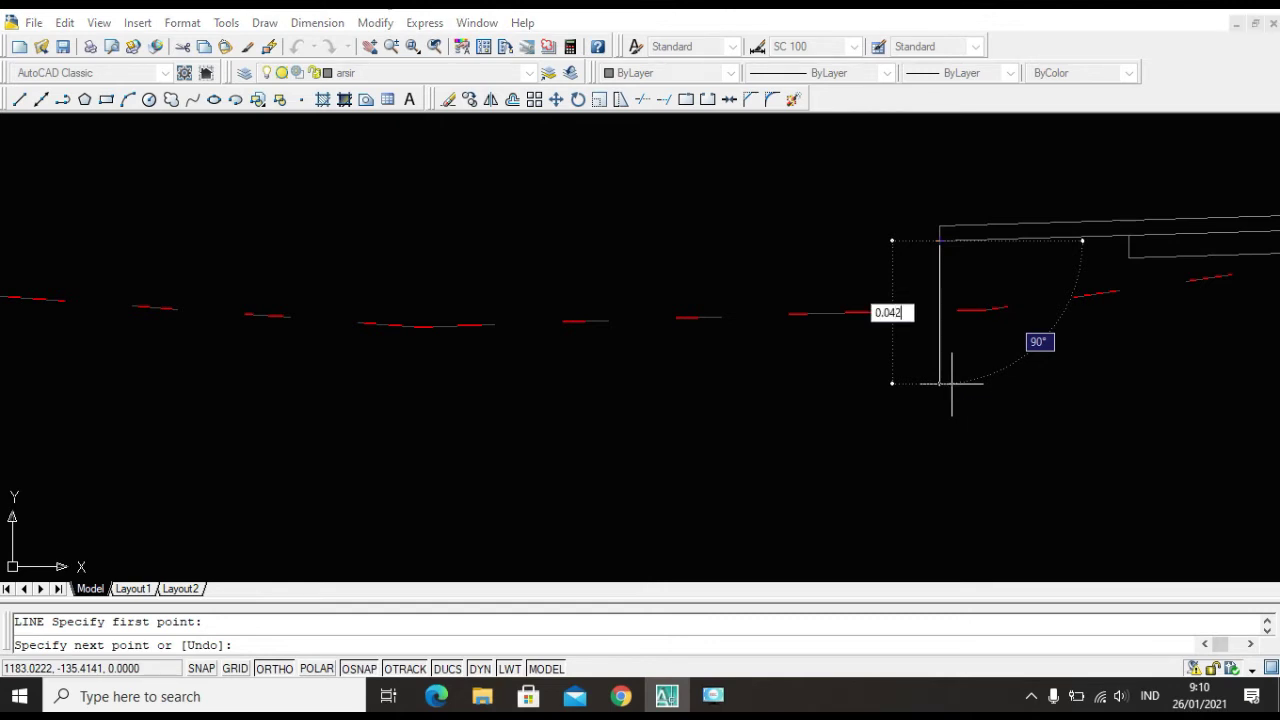
key("Return")
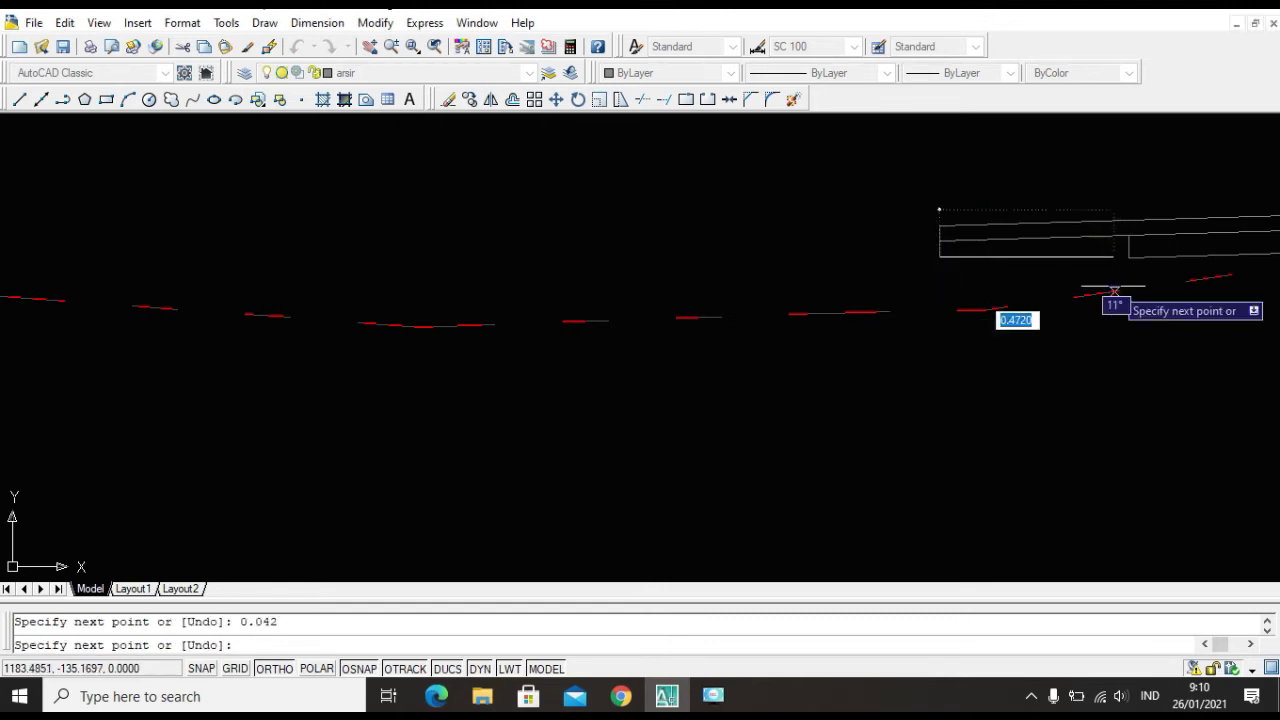
key("ctrl+z")
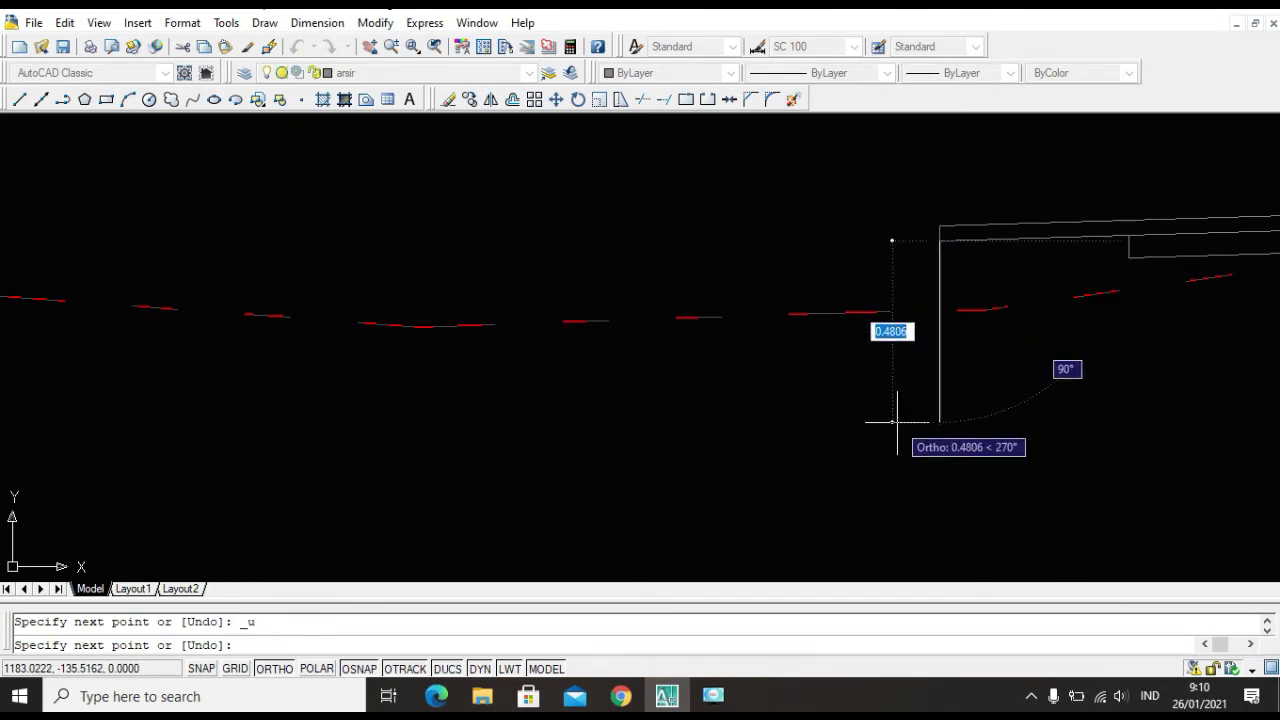
type("0.42")
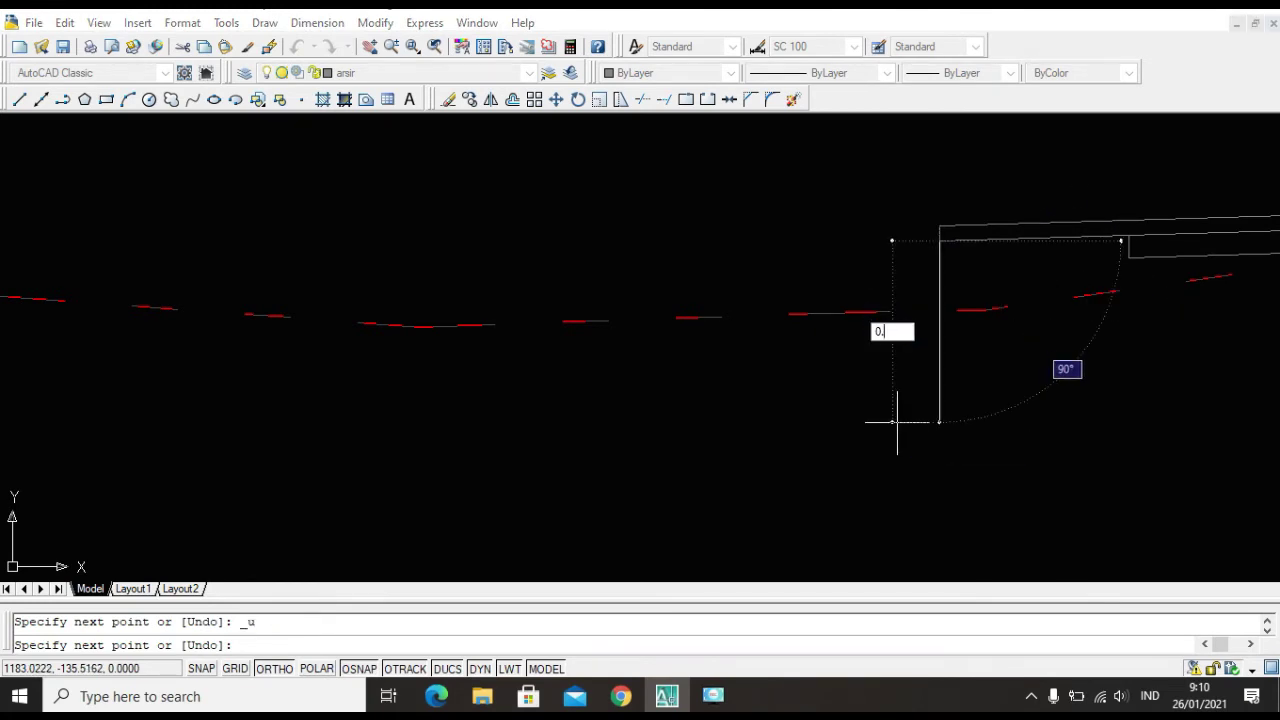
key("Return")
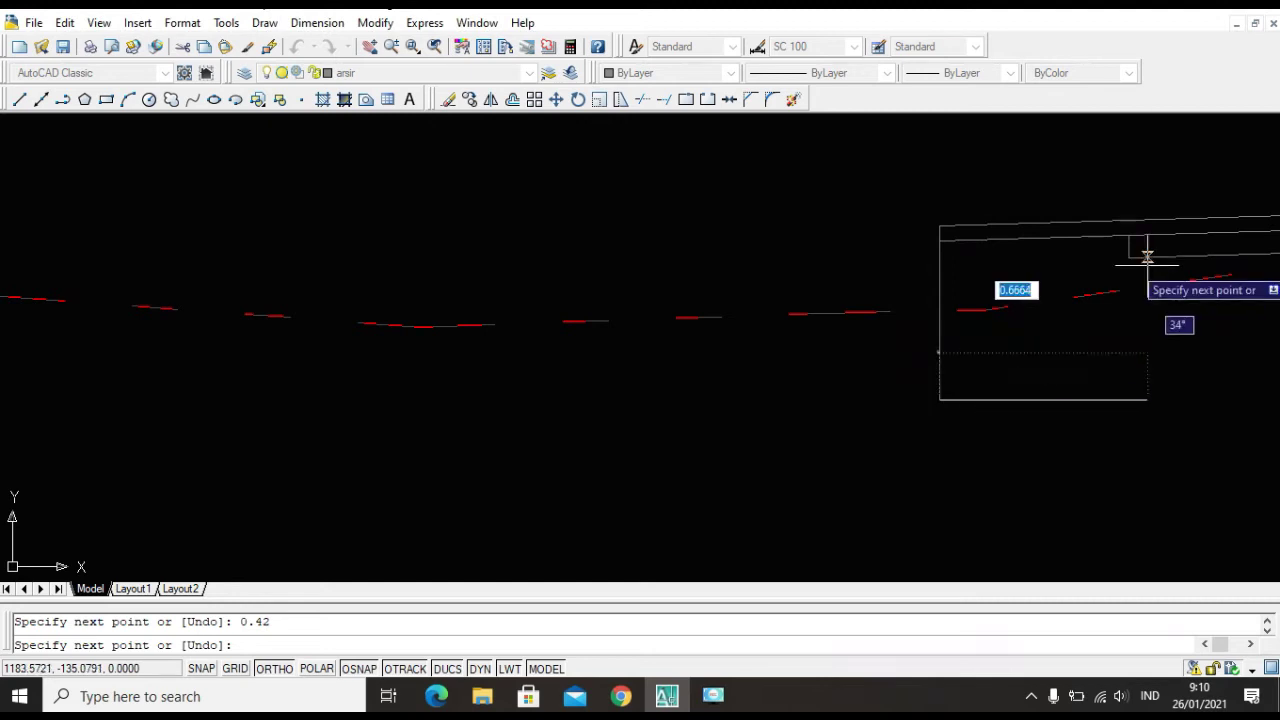
scroll(1228, 330, "down", 4)
key("Escape")
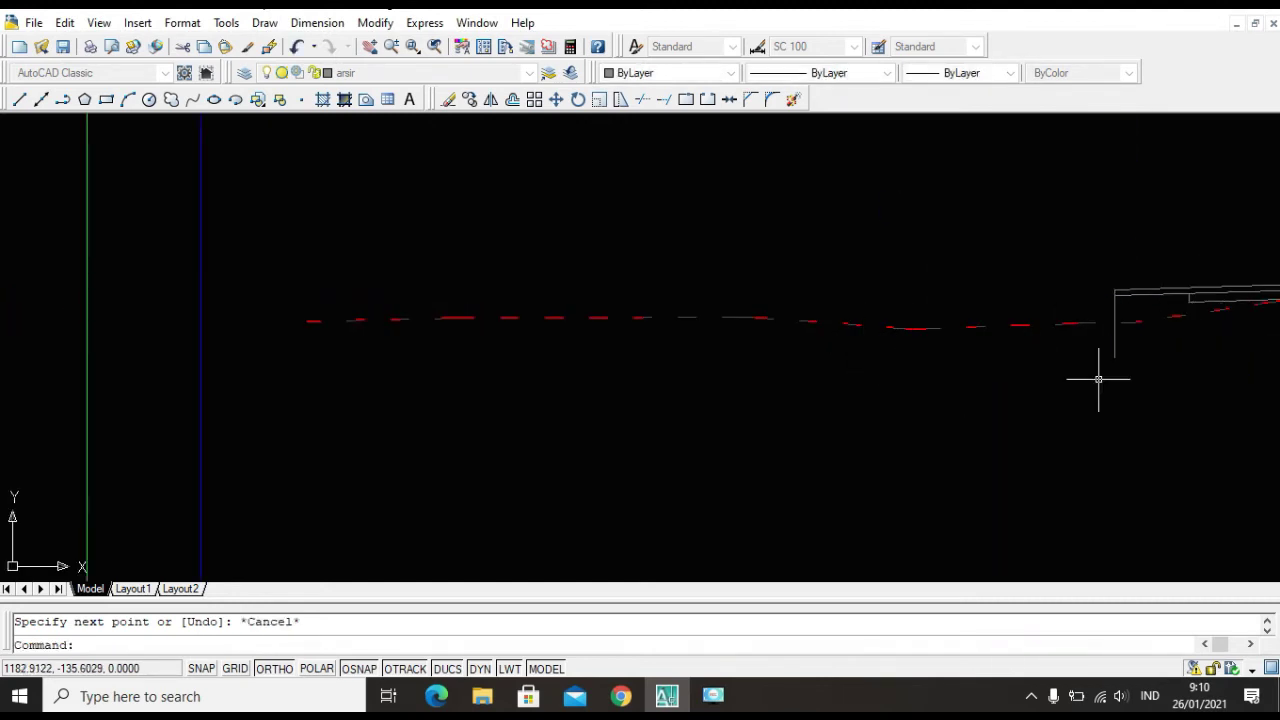
Erase the 0.42 vertical line below the outer edge of the section.
scroll(737, 366, "up", 4)
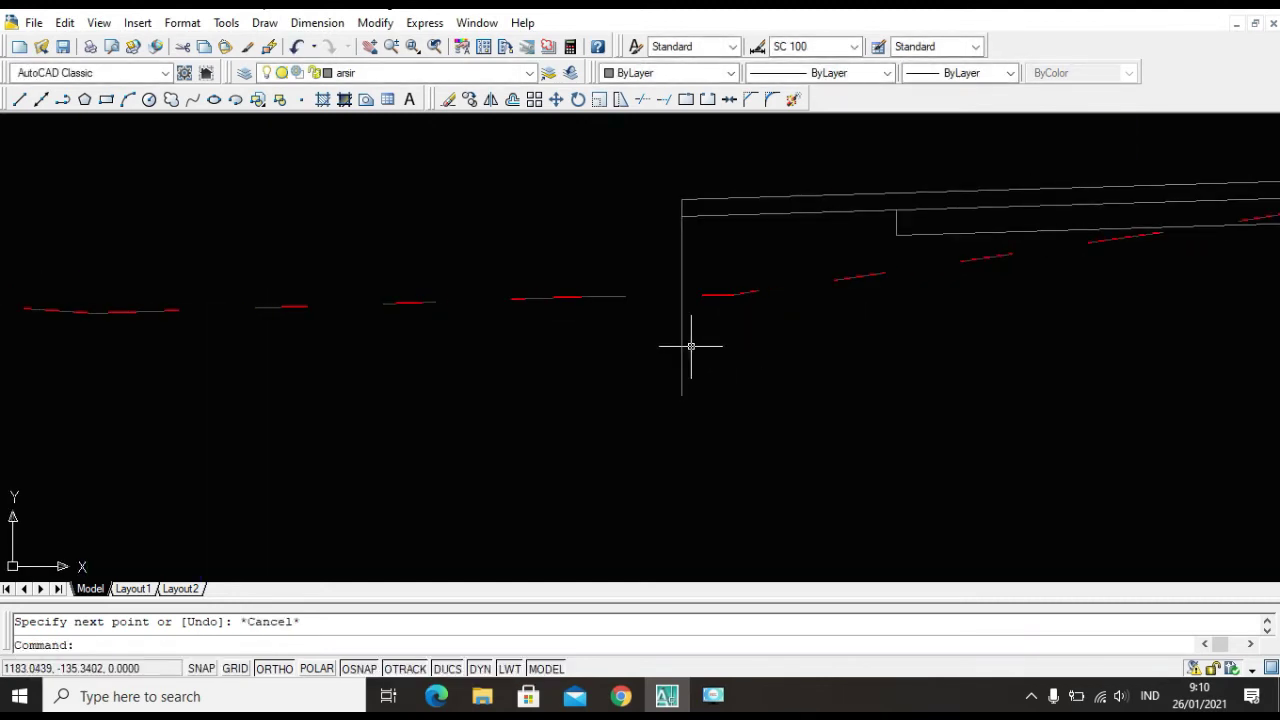
left_click(690, 346)
left_click(654, 338)
key("Delete")
Examine how the aggregate layer lines run beneath the left shoulder on TYPICAL I.
scroll(780, 234, "down", 6)
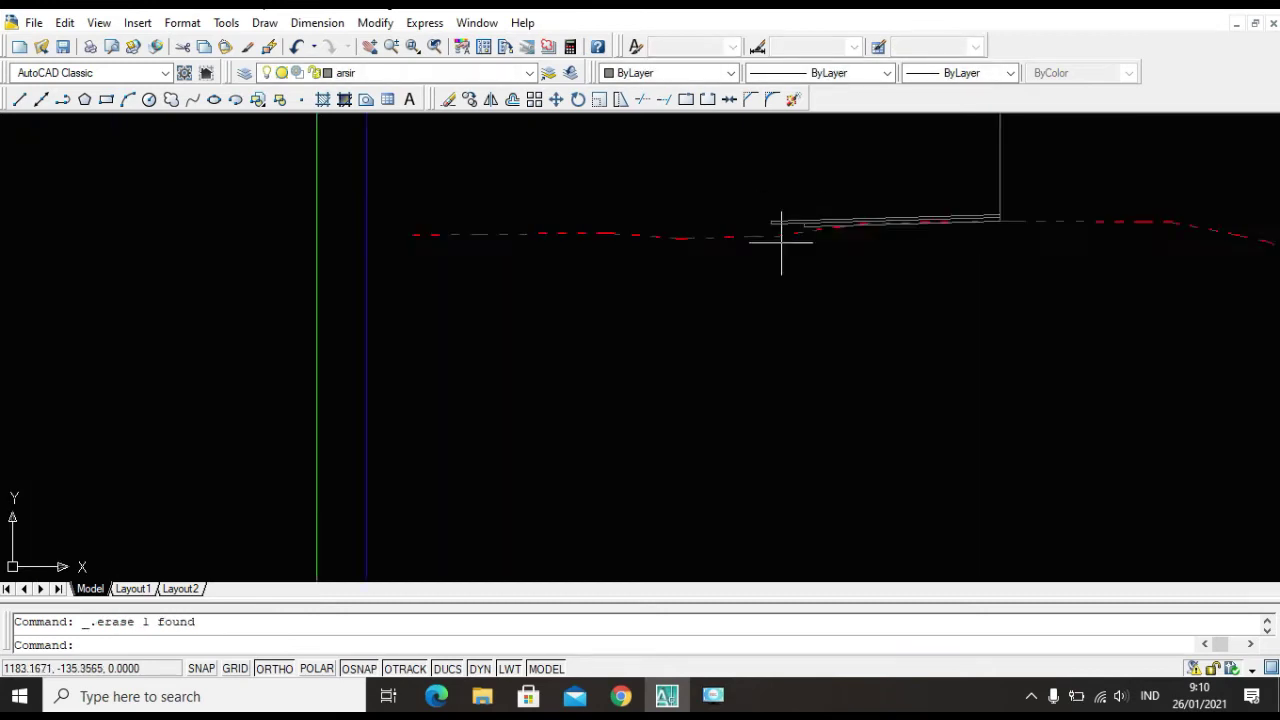
scroll(321, 233, "up", 4)
scroll(340, 250, "up", 5)
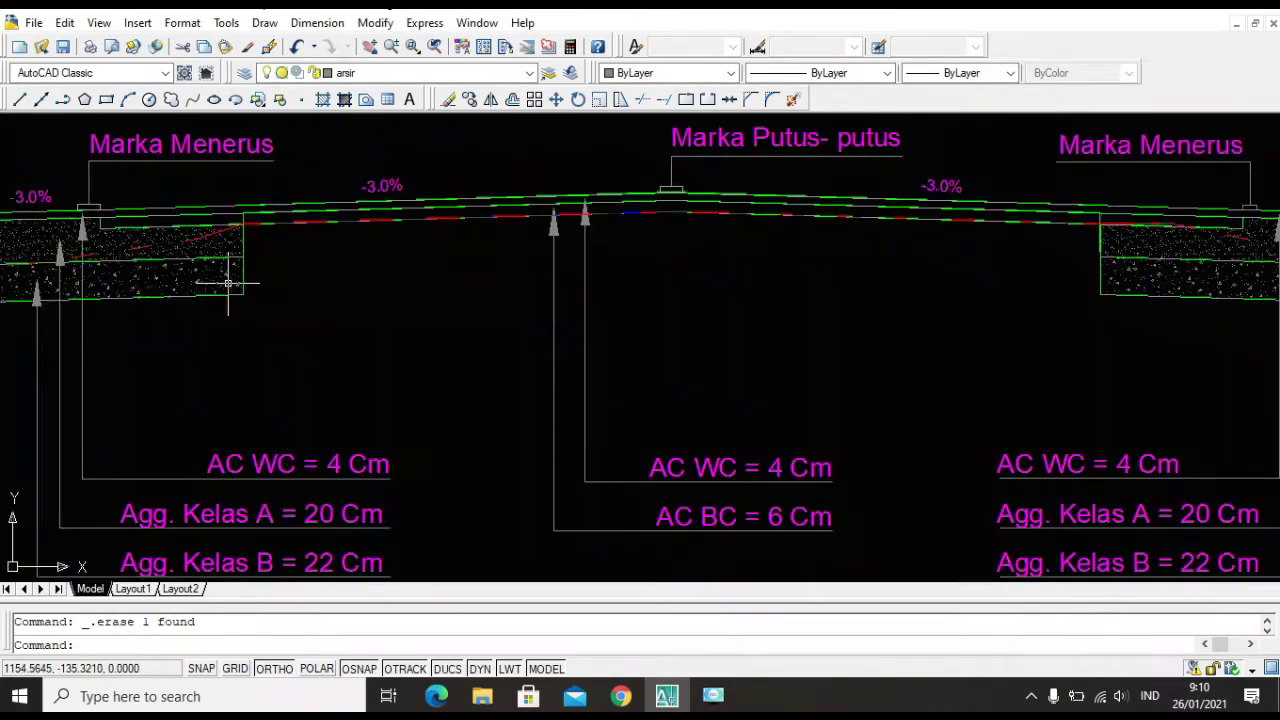
scroll(229, 280, "down", 4)
scroll(110, 272, "up", 5)
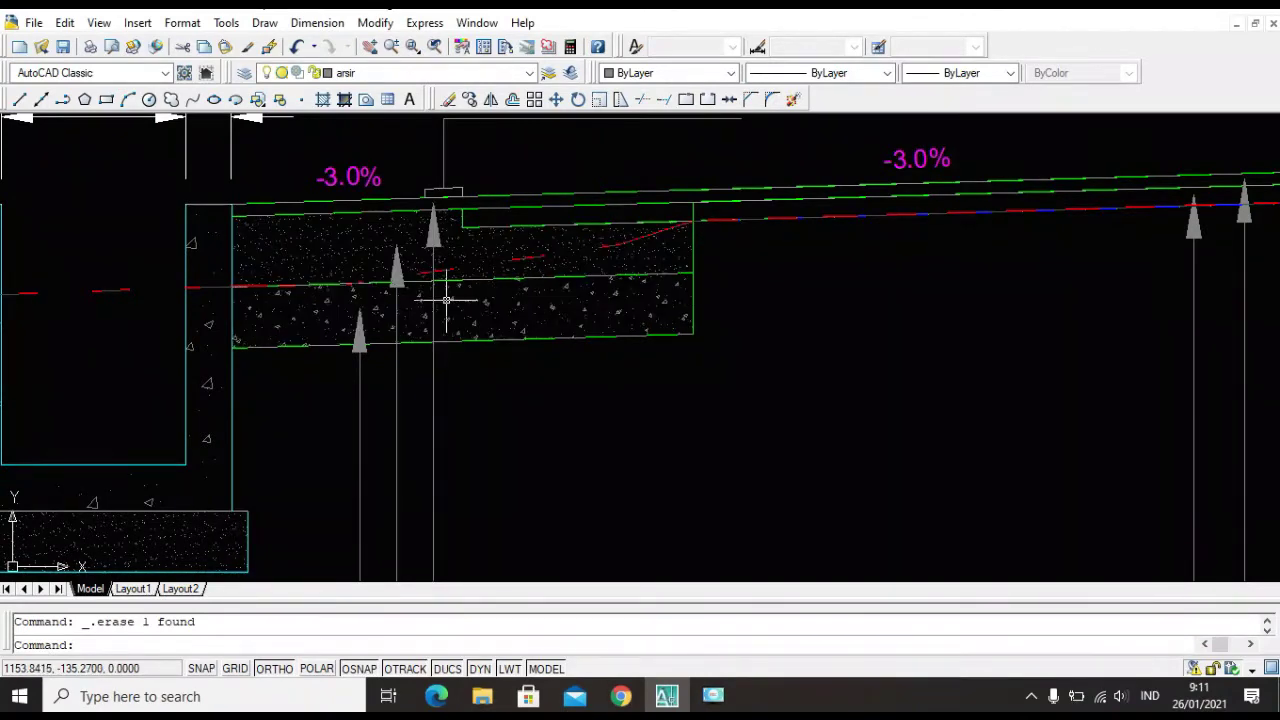
scroll(453, 307, "down", 4)
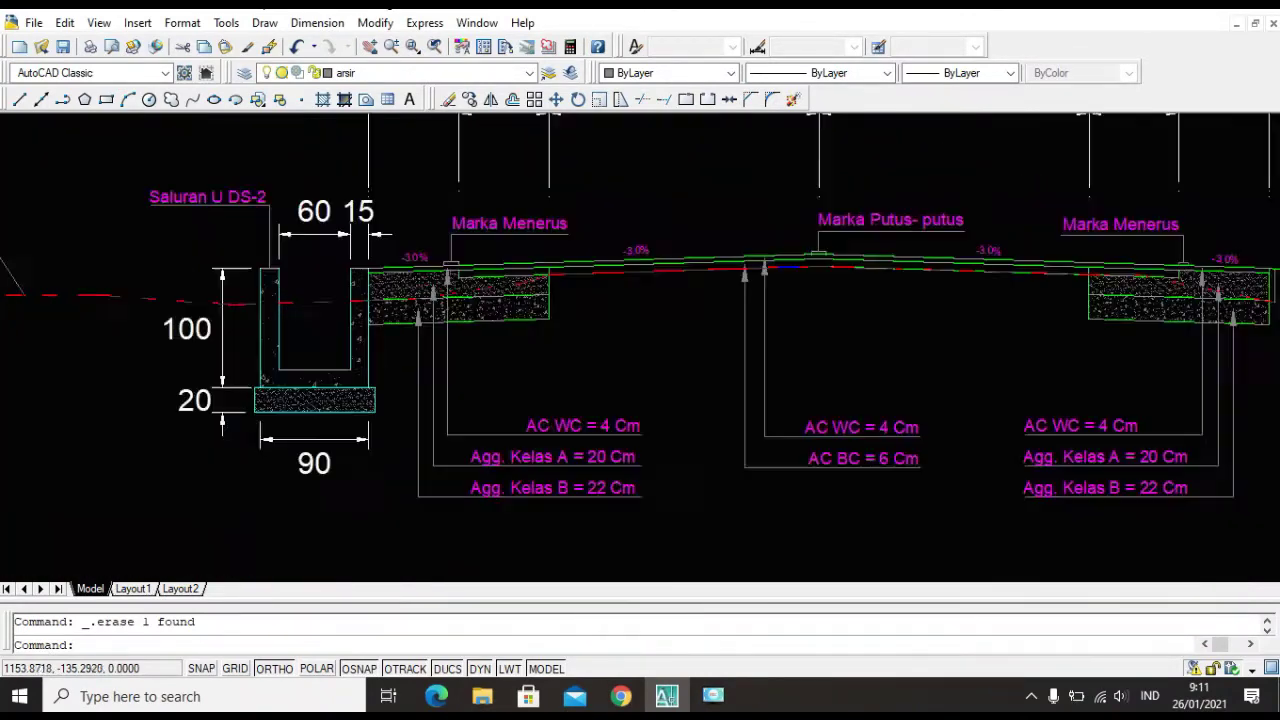
middle_click_drag(839, 341, 310, 324)
scroll(226, 357, "down", 3)
Copy the second layer line 0.42 straight down as the bottom of the aggregate layers.
scroll(434, 337, "up", 6)
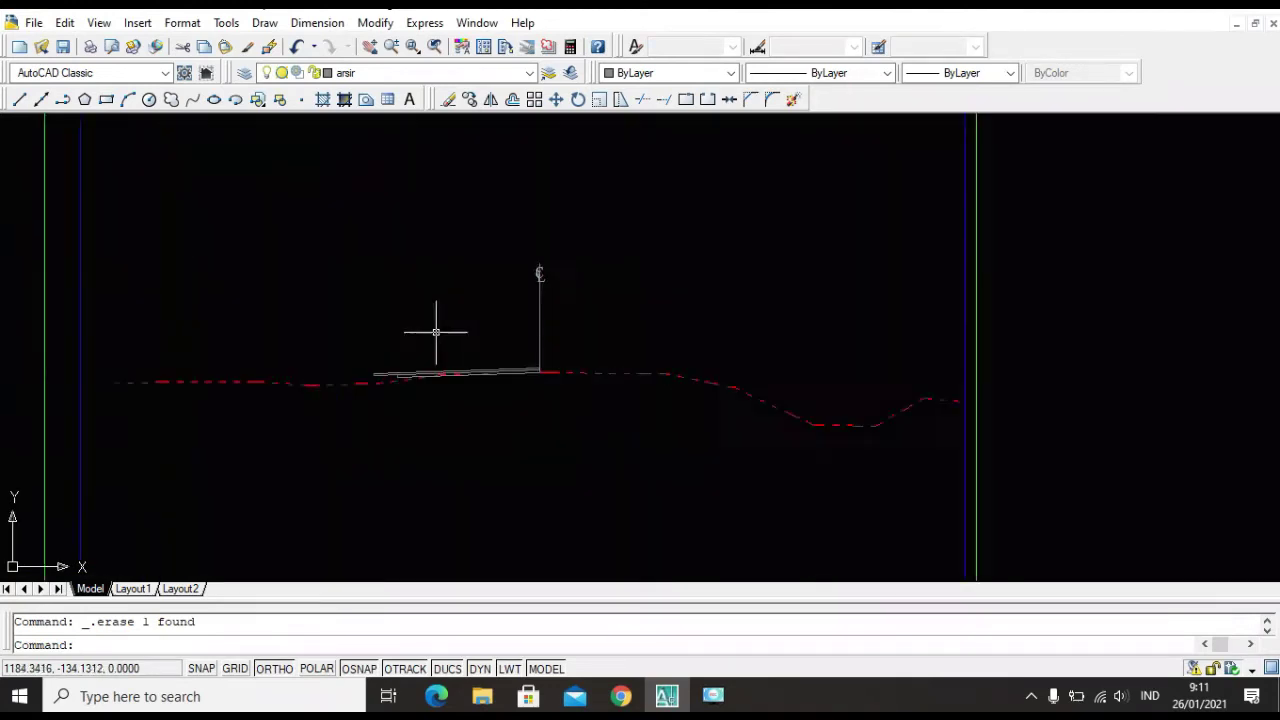
left_click(464, 195)
type("co")
key("Return")
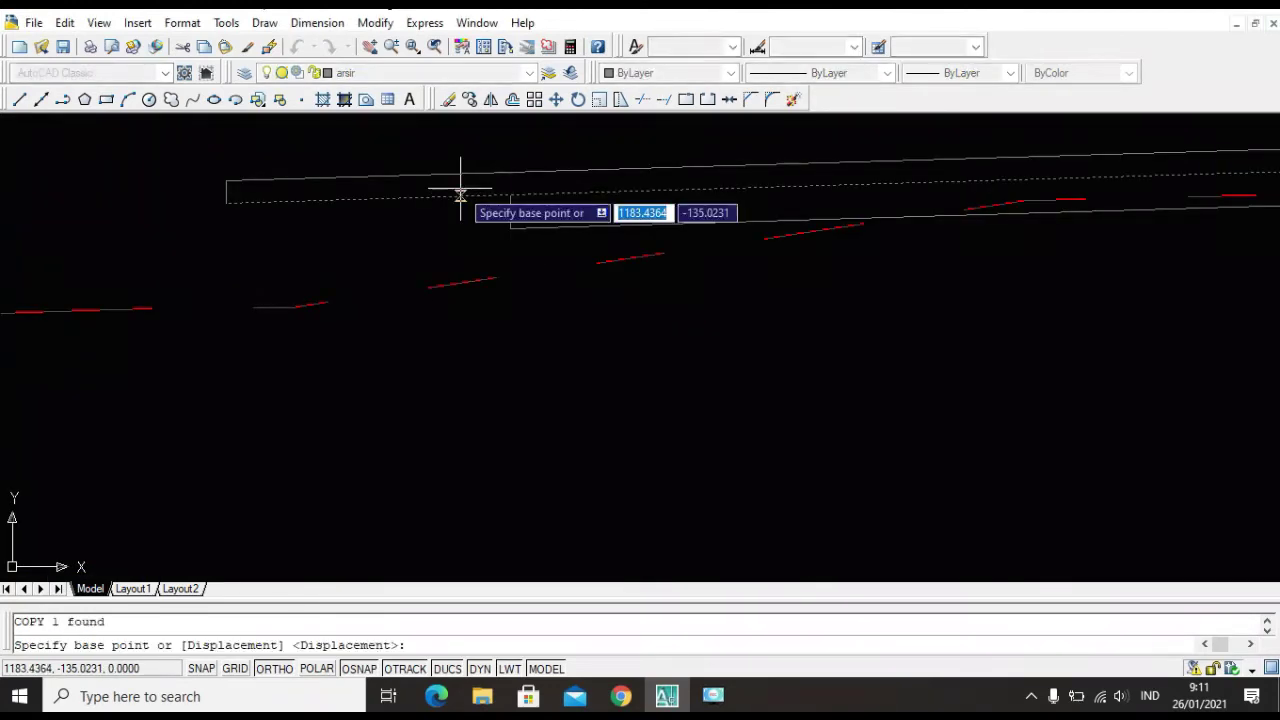
left_click(463, 196)
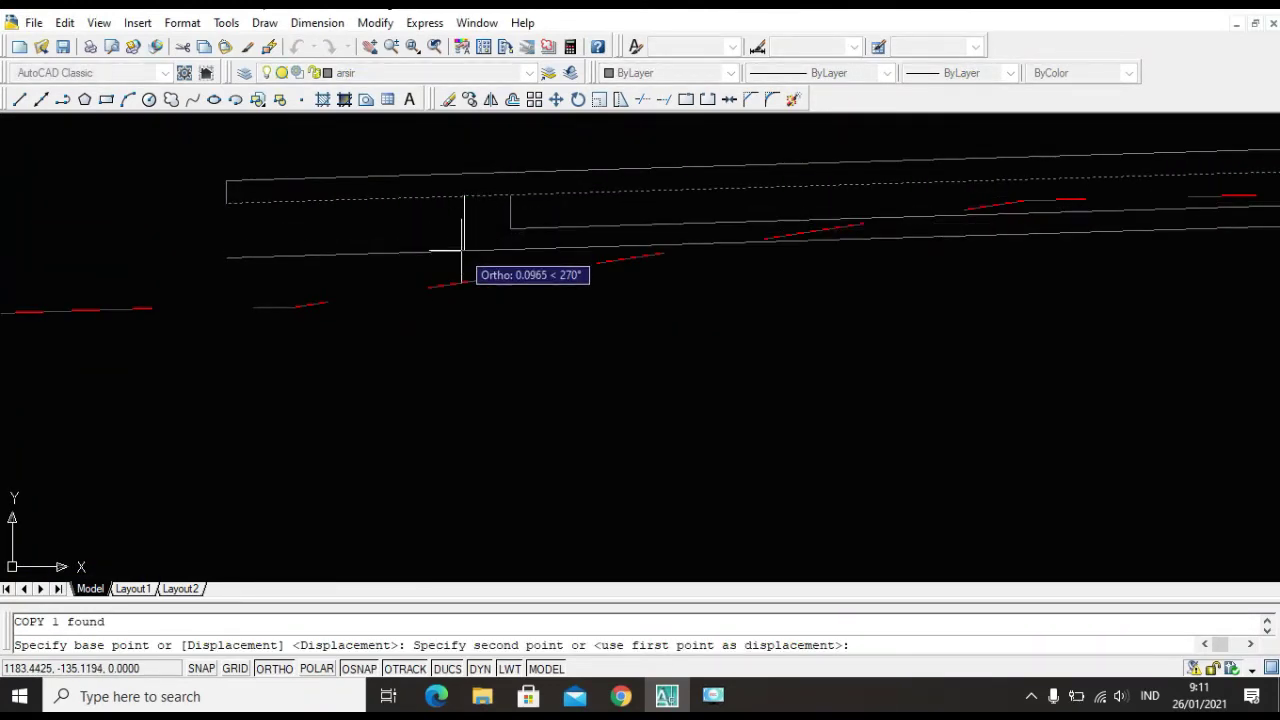
key("ctrl+z")
type("0.")
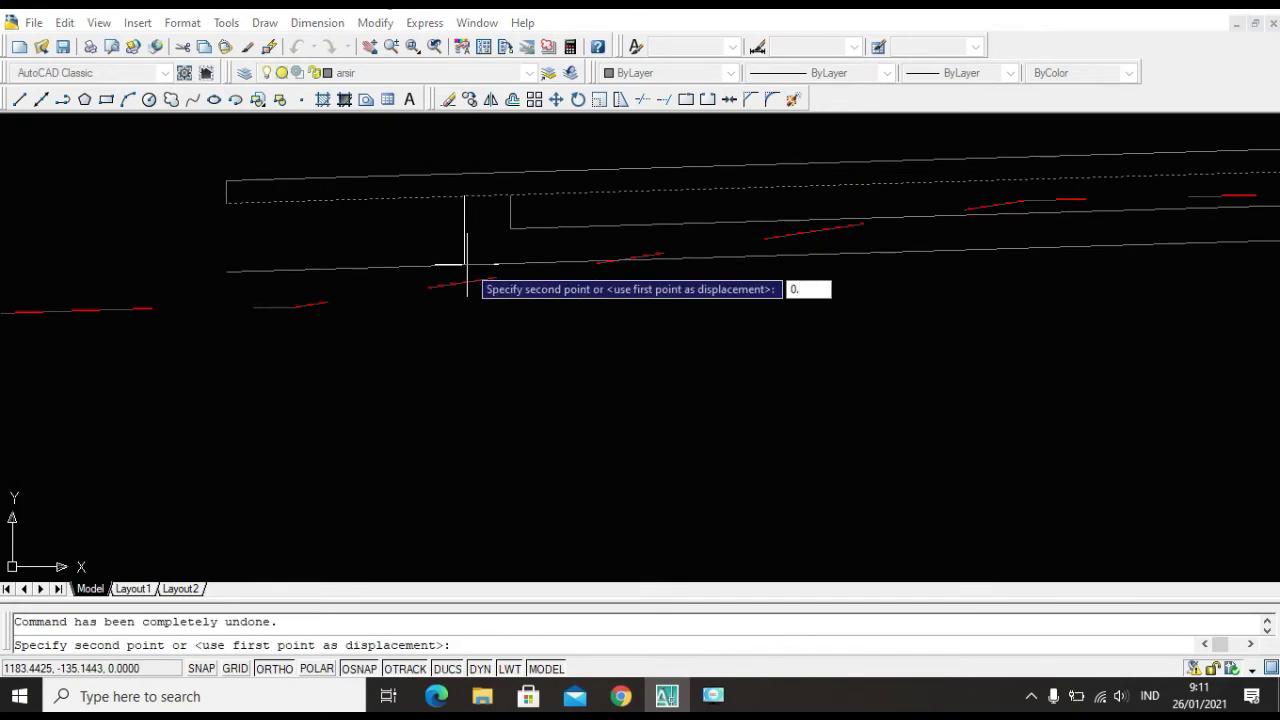
type("42")
key("Return")
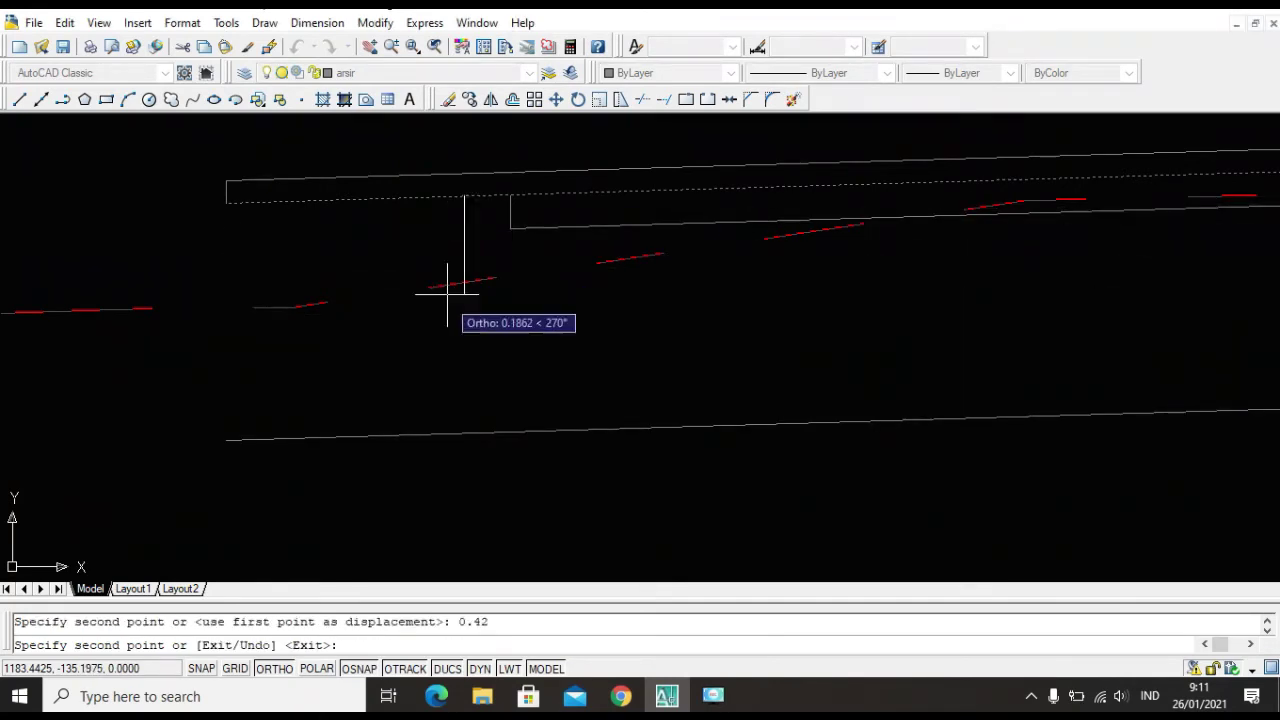
key("Escape")
Copy the second layer line 0.22 straight down as the boundary between the two aggregate layers.
key("Return")
left_click(461, 195)
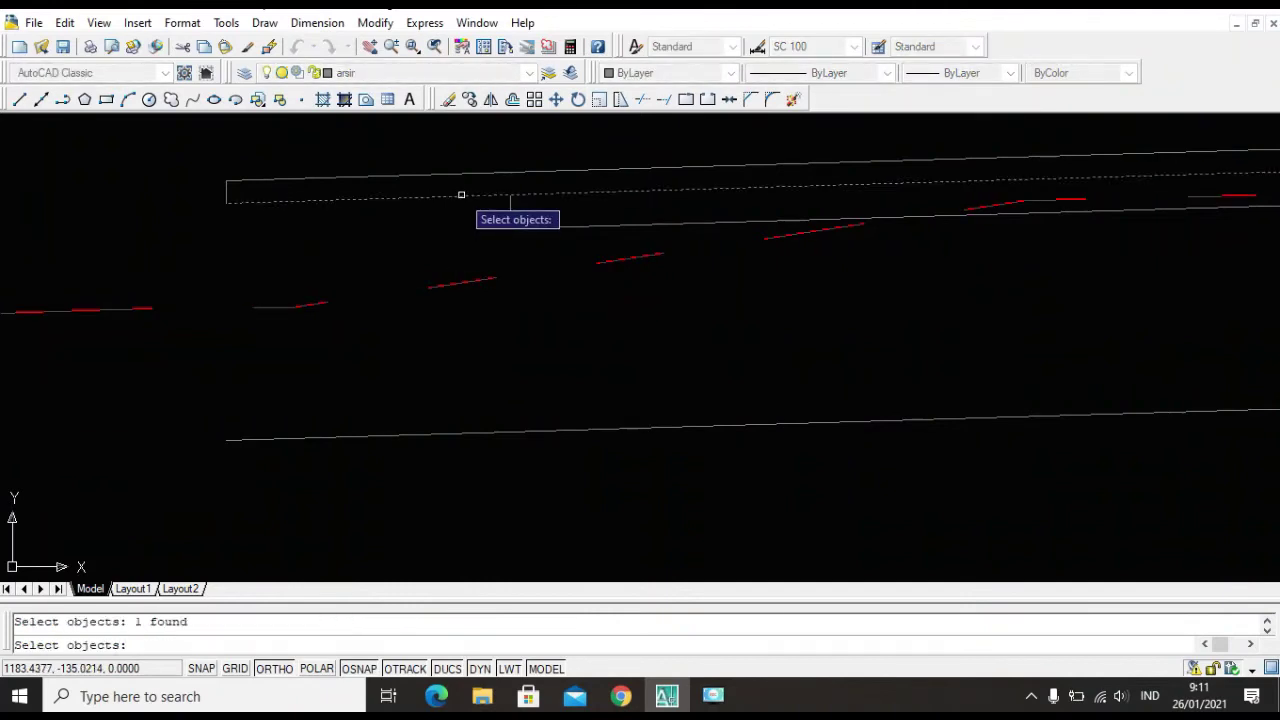
key("Return")
left_click(462, 196)
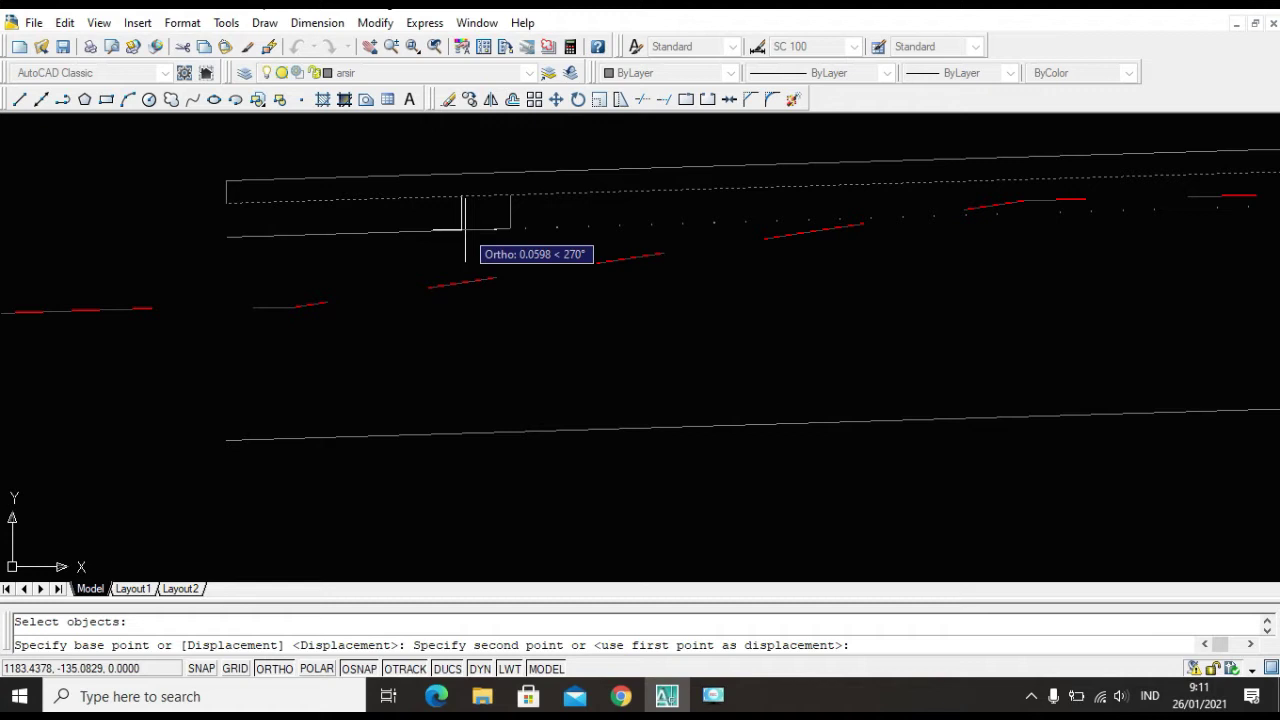
type("0.")
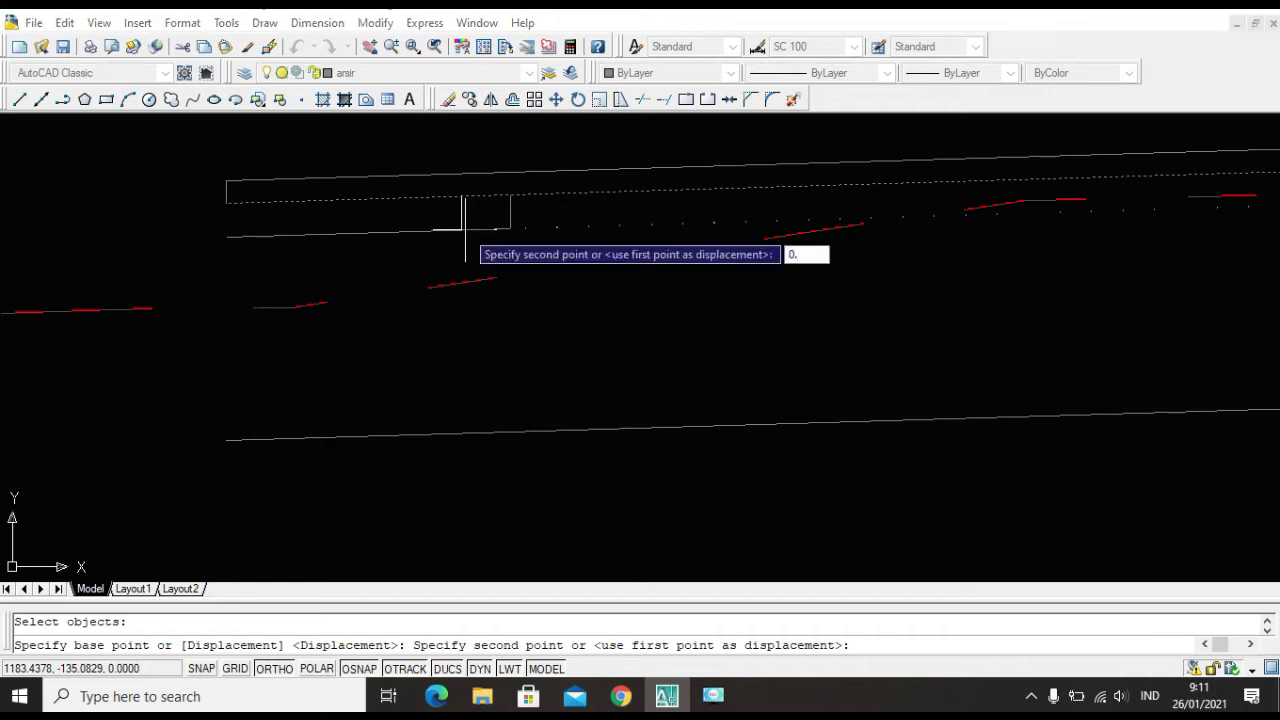
type("22")
key("Return")
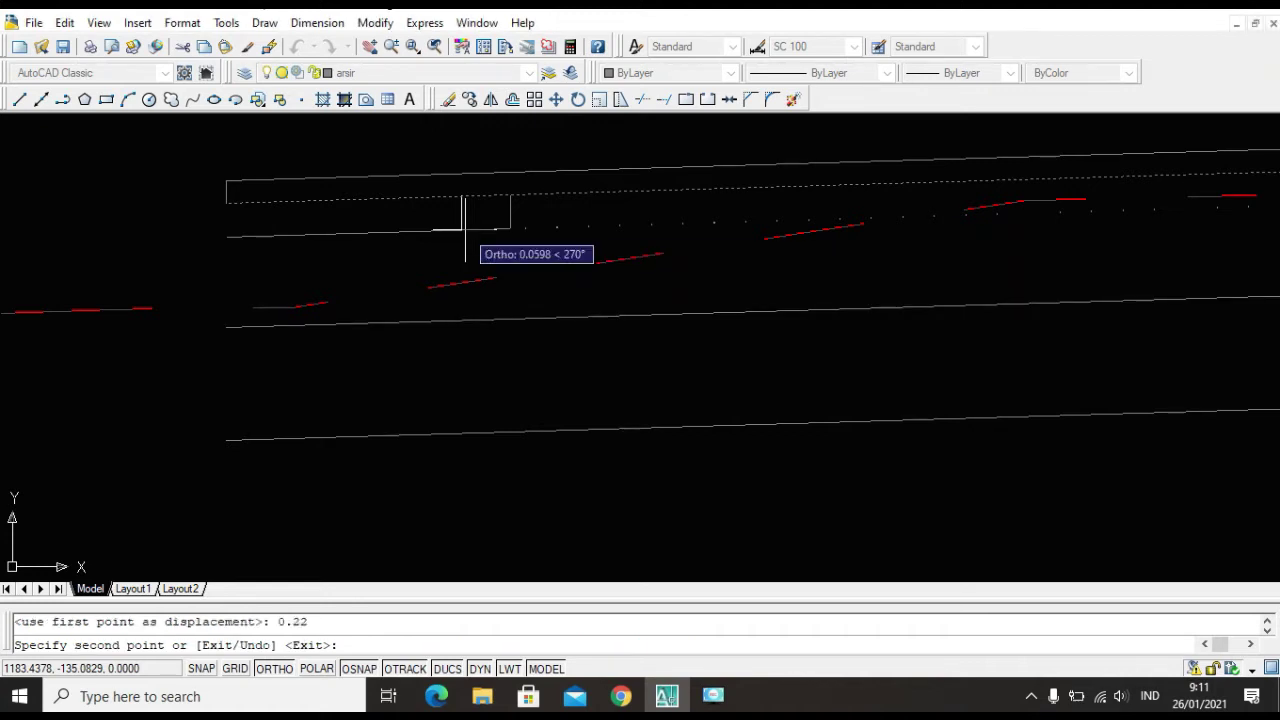
key("Escape")
Draw a vertical line from the outer end of the second layer line down to the end of the lowest layer line.
scroll(517, 262, "up", 2)
scroll(517, 262, "down", 4)
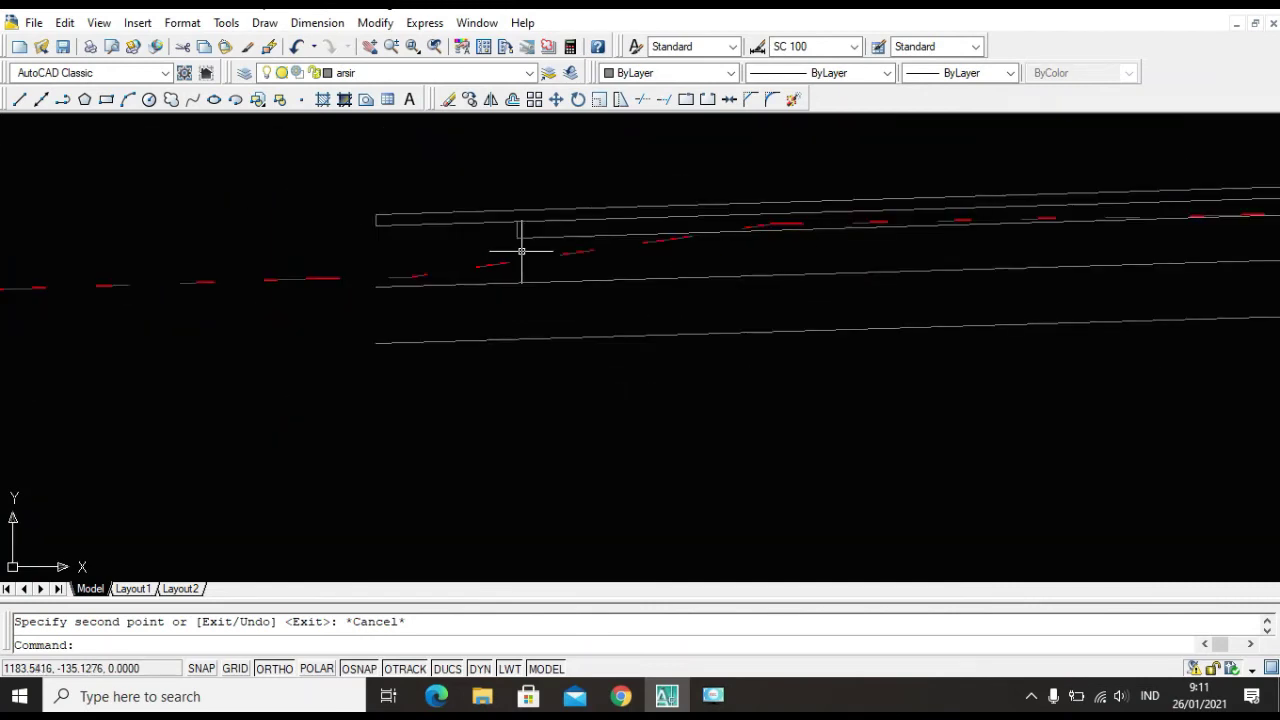
scroll(386, 214, "up", 3)
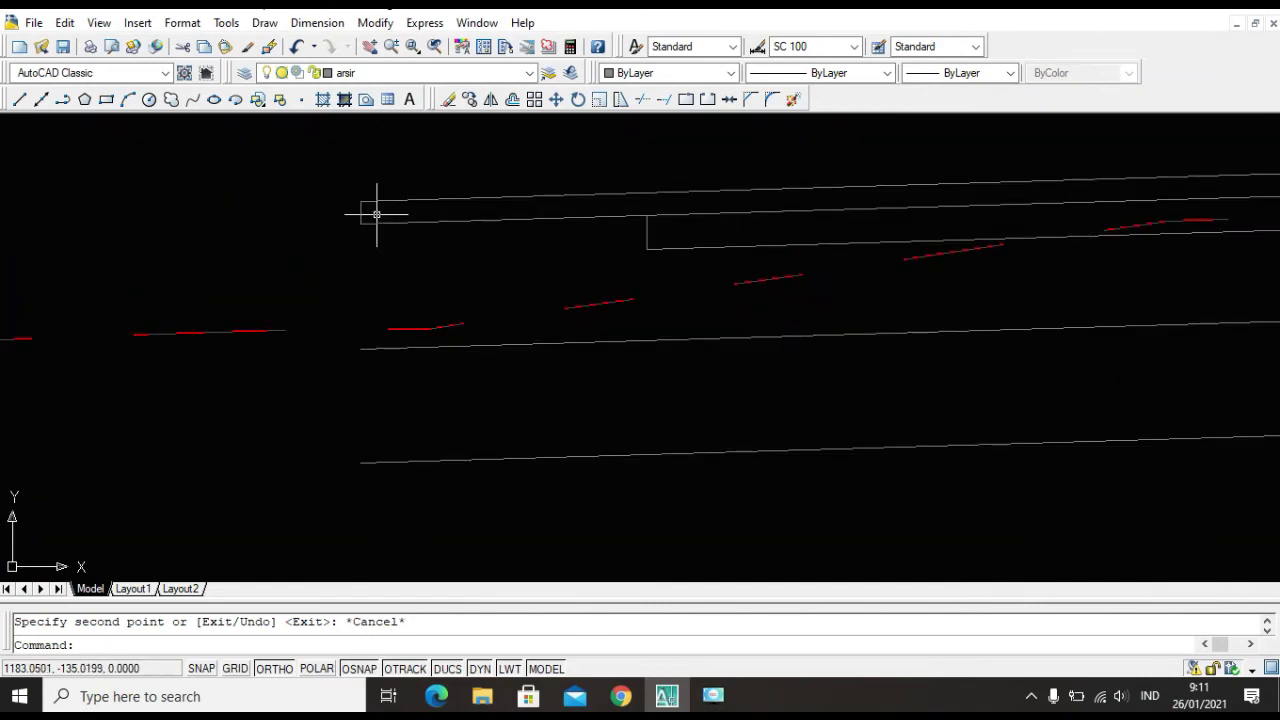
type("l")
key("Return")
left_click(360, 223)
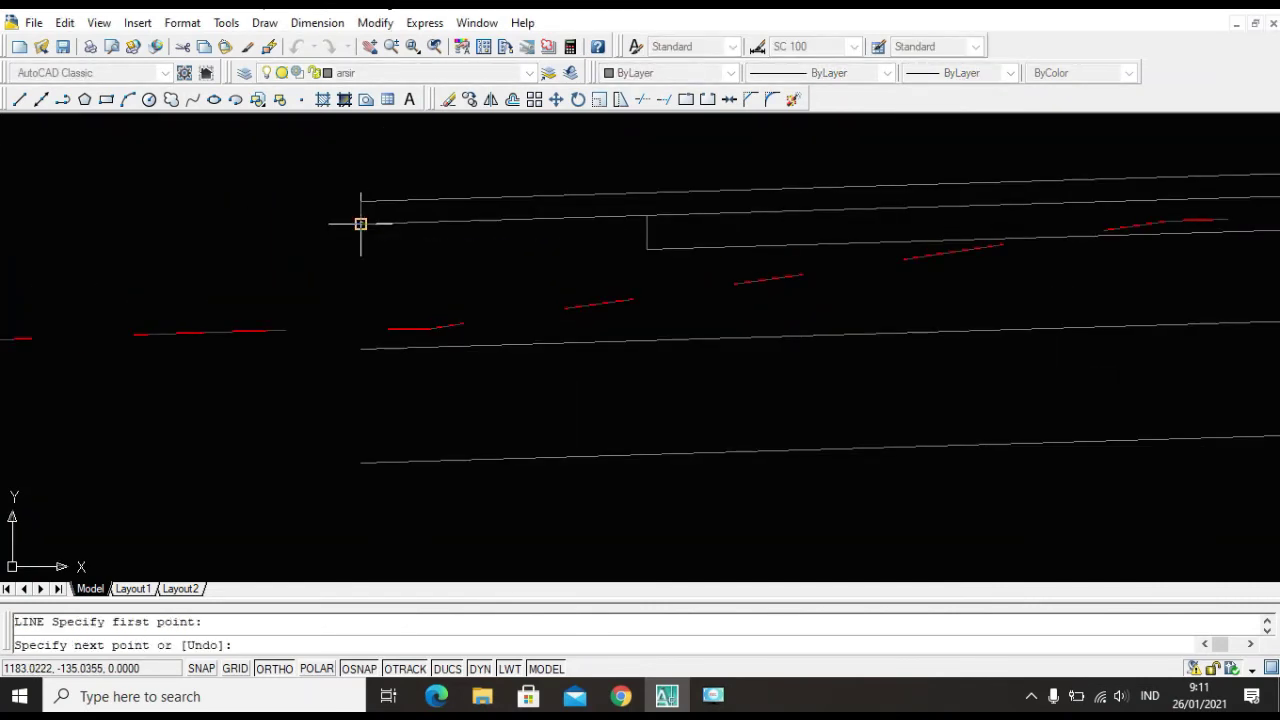
scroll(366, 390, "down", 2)
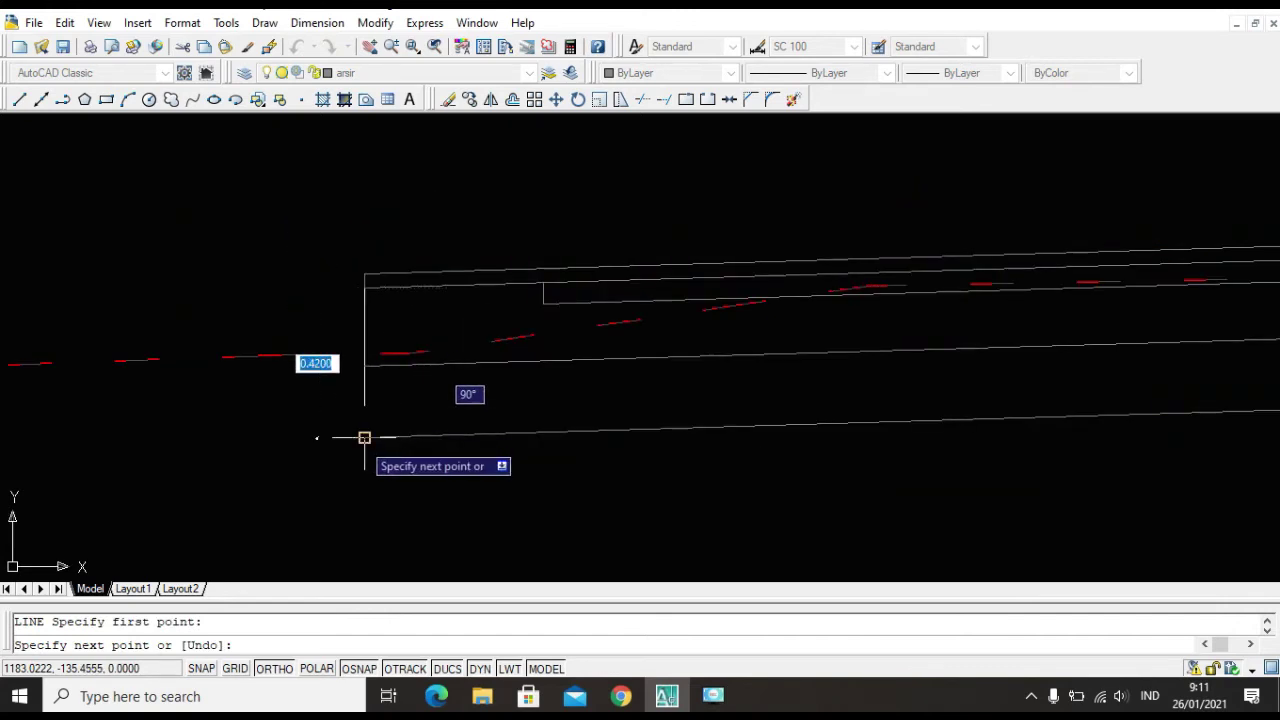
key("Escape")
Check the shoulder dimensions and the inner edge of the aggregate layers on TYPICAL I.
scroll(403, 262, "down", 10)
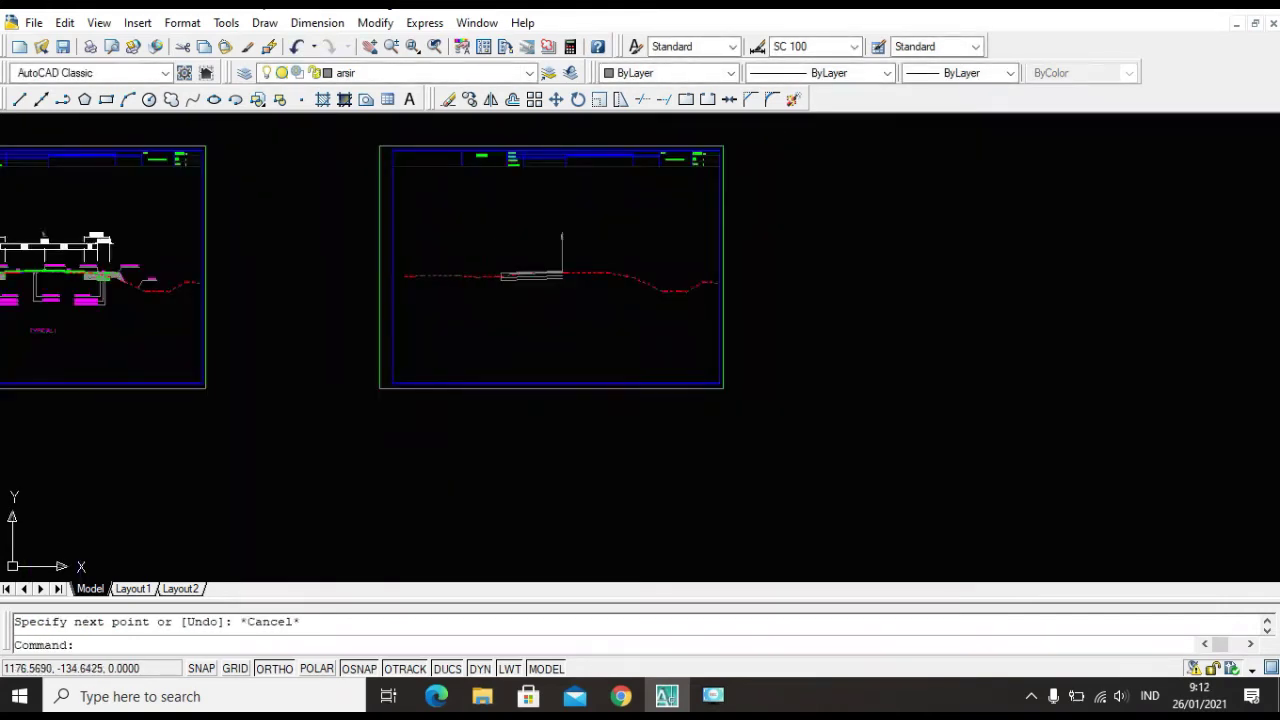
mouse_move(141, 250)
middle_mouse_down()
mouse_move(551, 209)
mouse_move(592, 219)
middle_mouse_up()
scroll(476, 250, "up", 12)
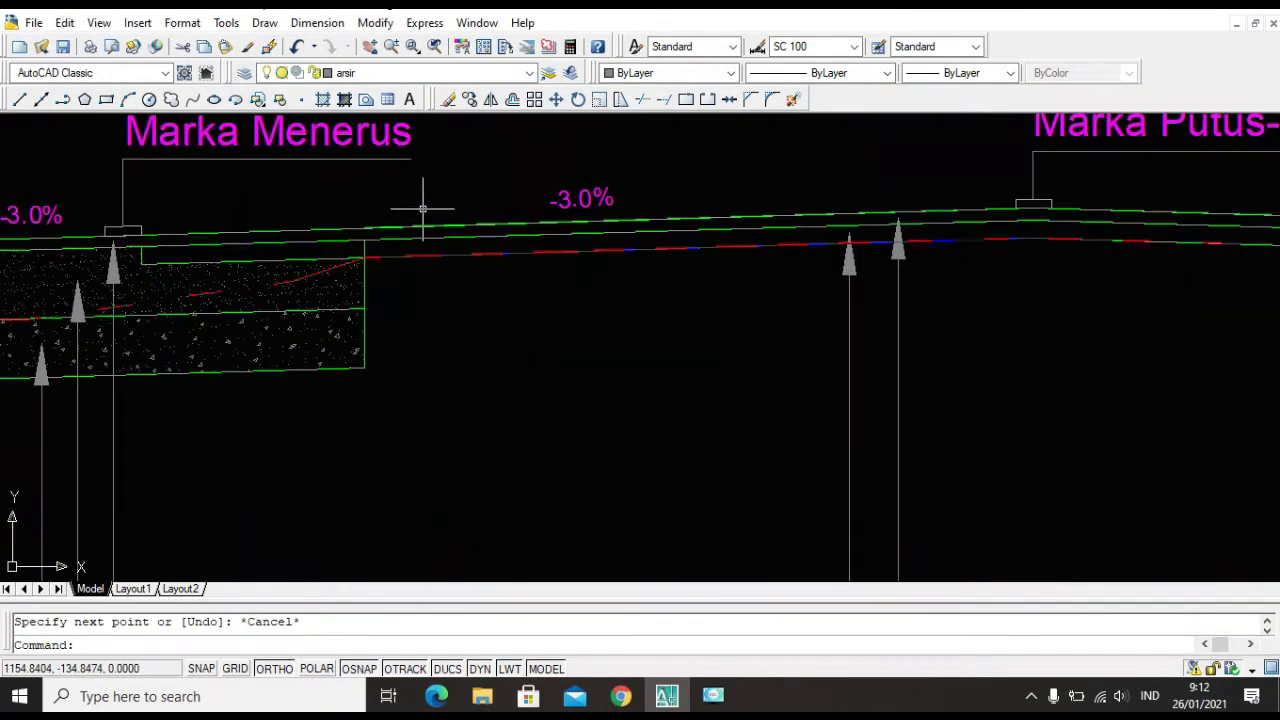
scroll(423, 209, "down", 6)
scroll(503, 420, "up", 2)
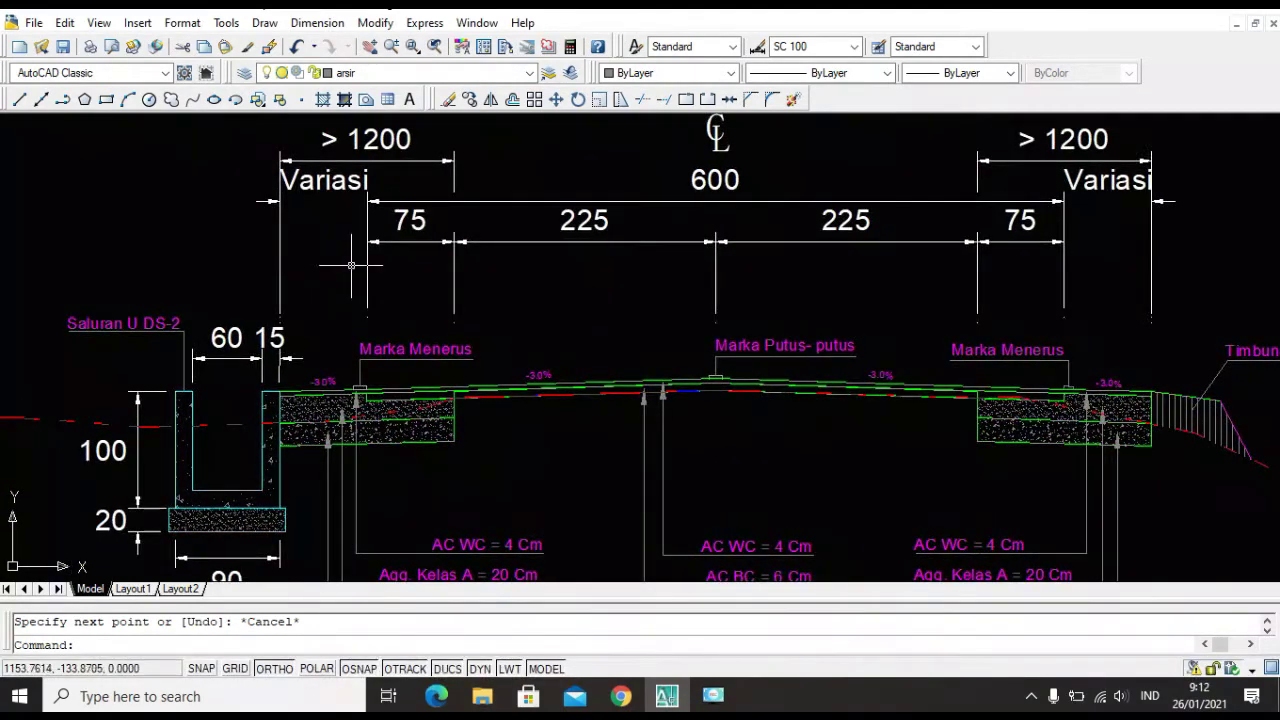
middle_click_drag(437, 396, 491, 262)
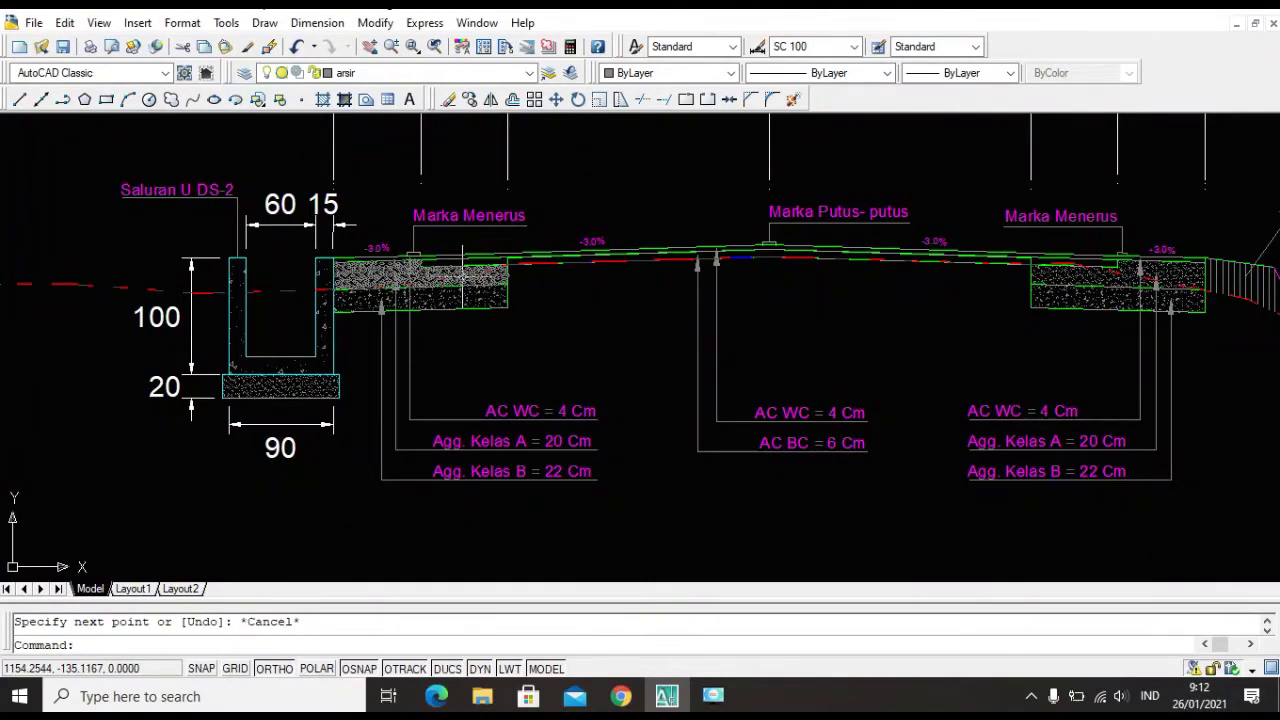
Try to copy the aggregate layers' vertical outer edge line 0.075 horizontally toward the centerline.
scroll(470, 262, "down", 10)
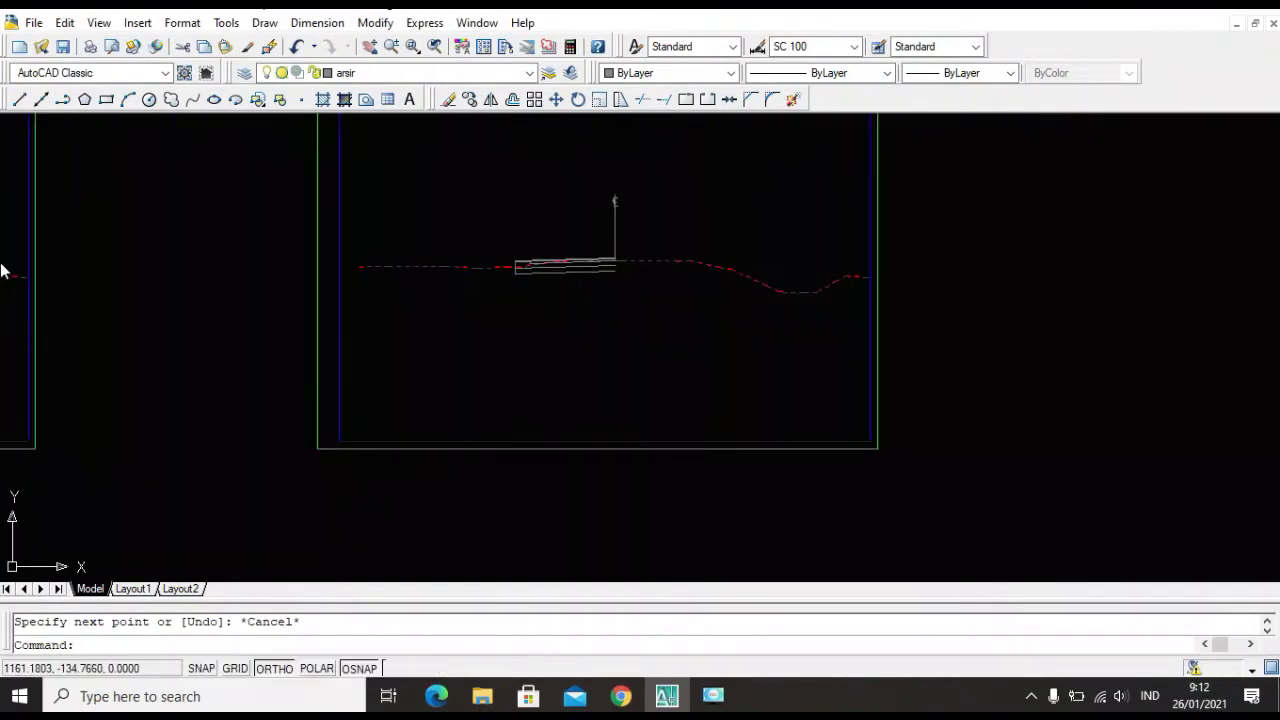
scroll(133, 287, "up", 10)
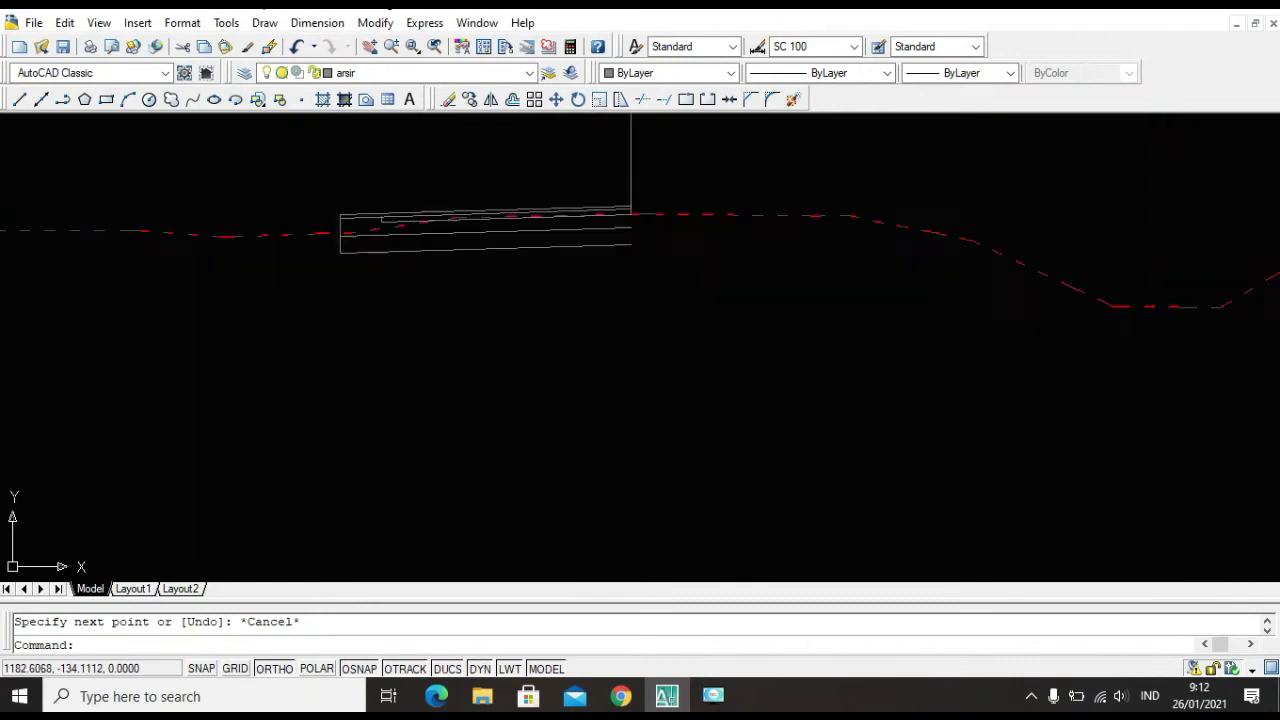
scroll(420, 241, "up", 3)
scroll(940, 263, "down", 3)
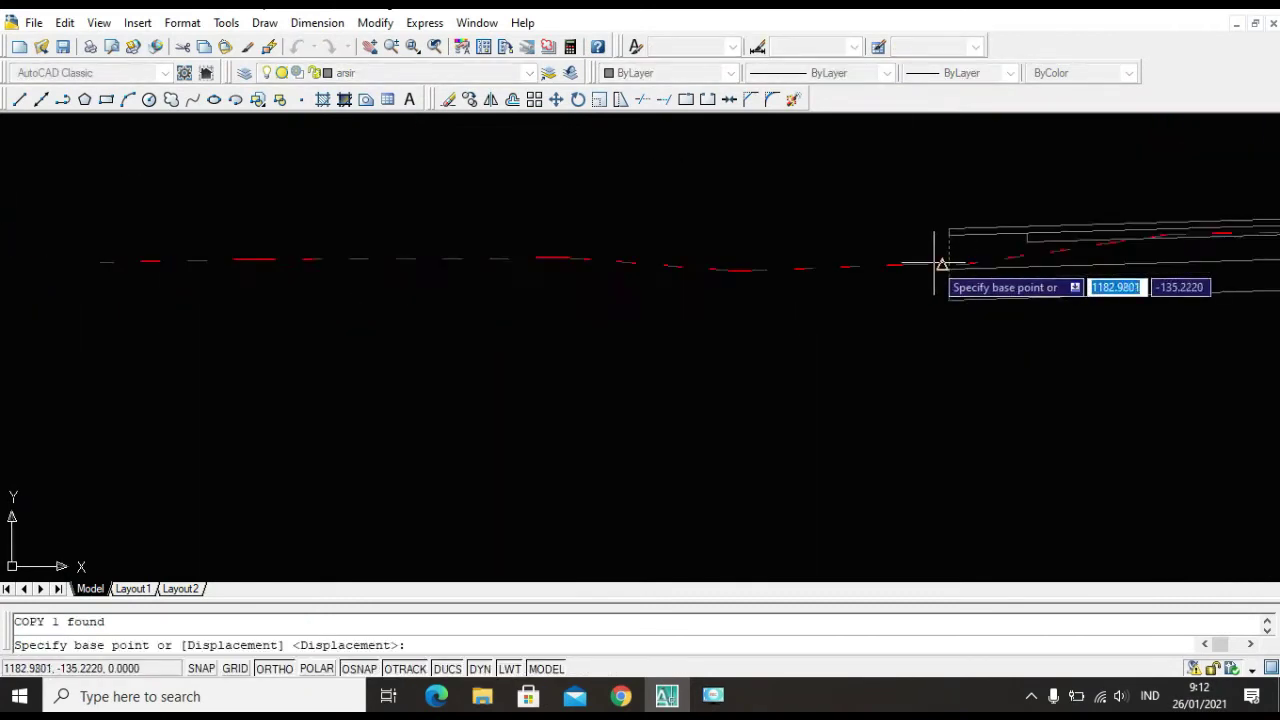
middle_click_drag(941, 263, 689, 301)
left_click(689, 195)
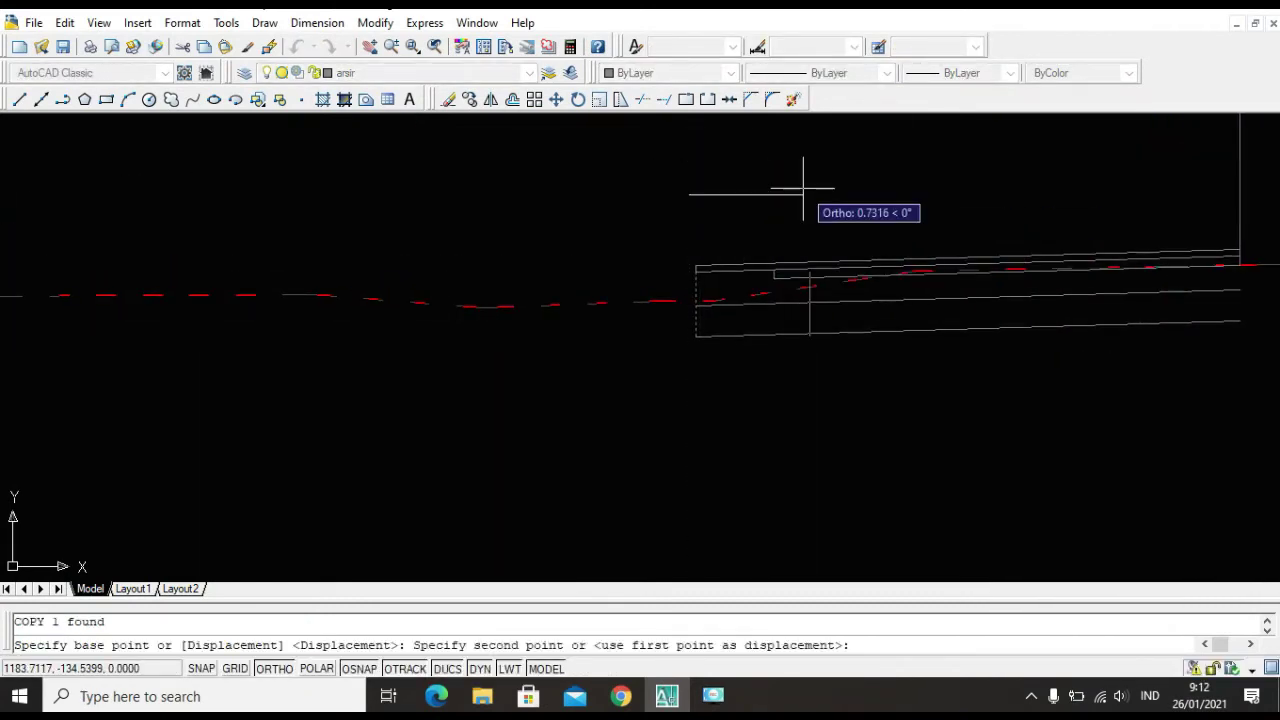
type("0.07")
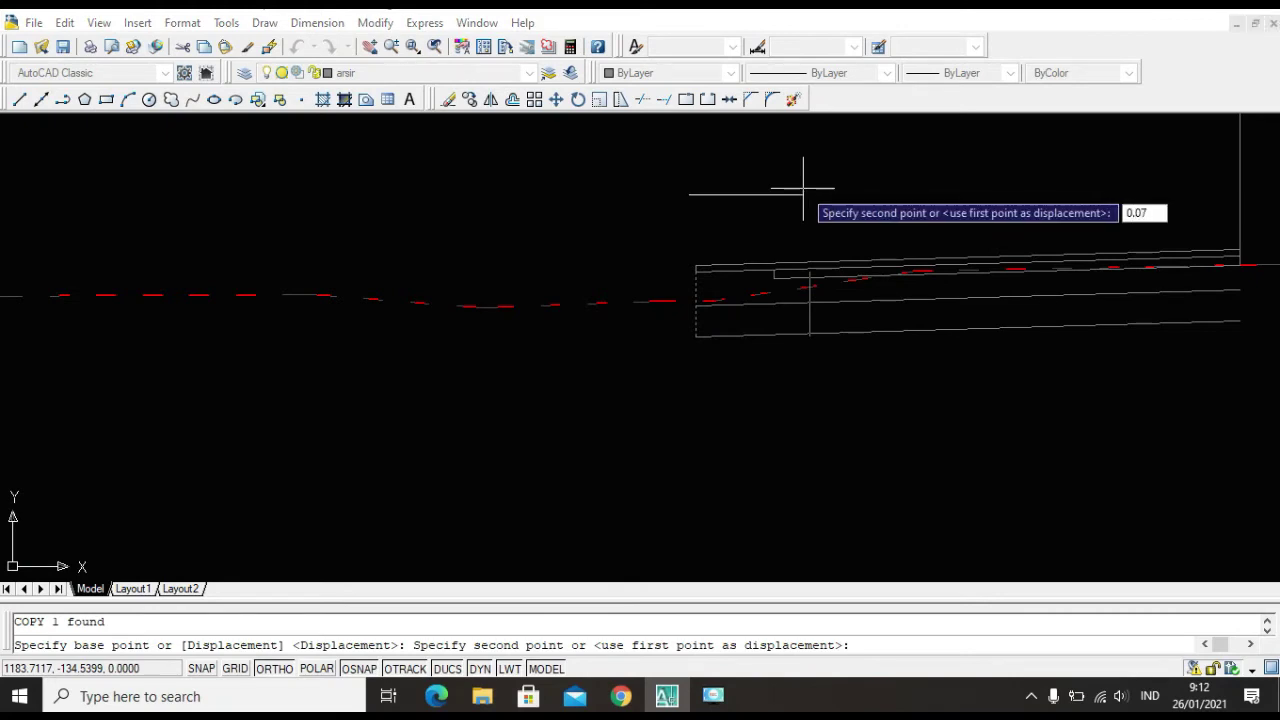
type("5")
key("Return")
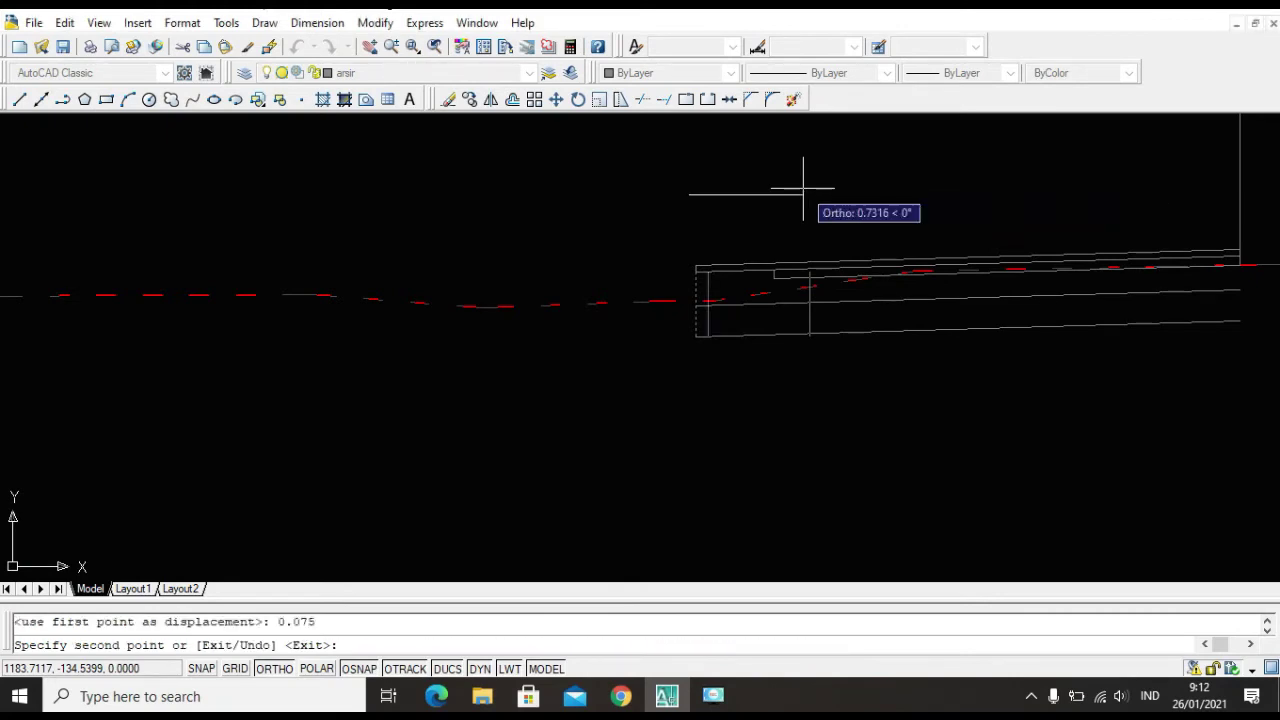
Undo the 0.075 copy and copy the same vertical edge line 0.75 toward the centerline instead.
type("u")
key("Return")
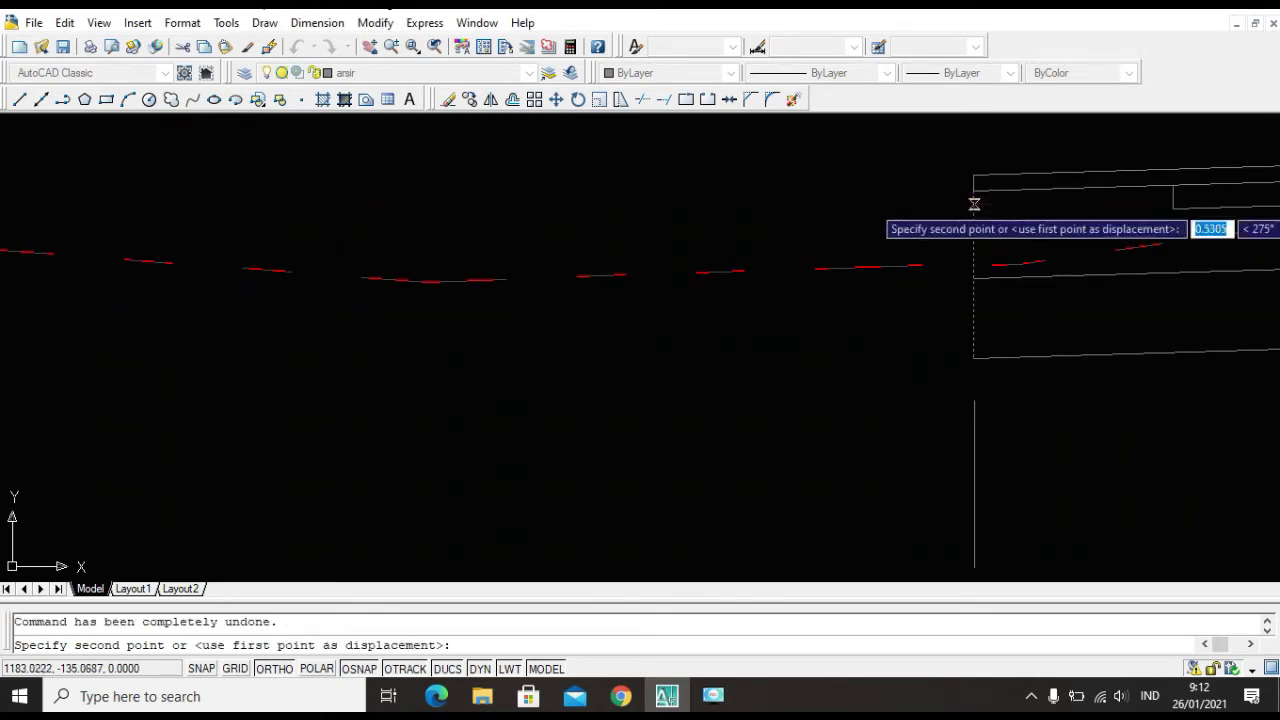
scroll(967, 229, "down", 2)
type("0.")
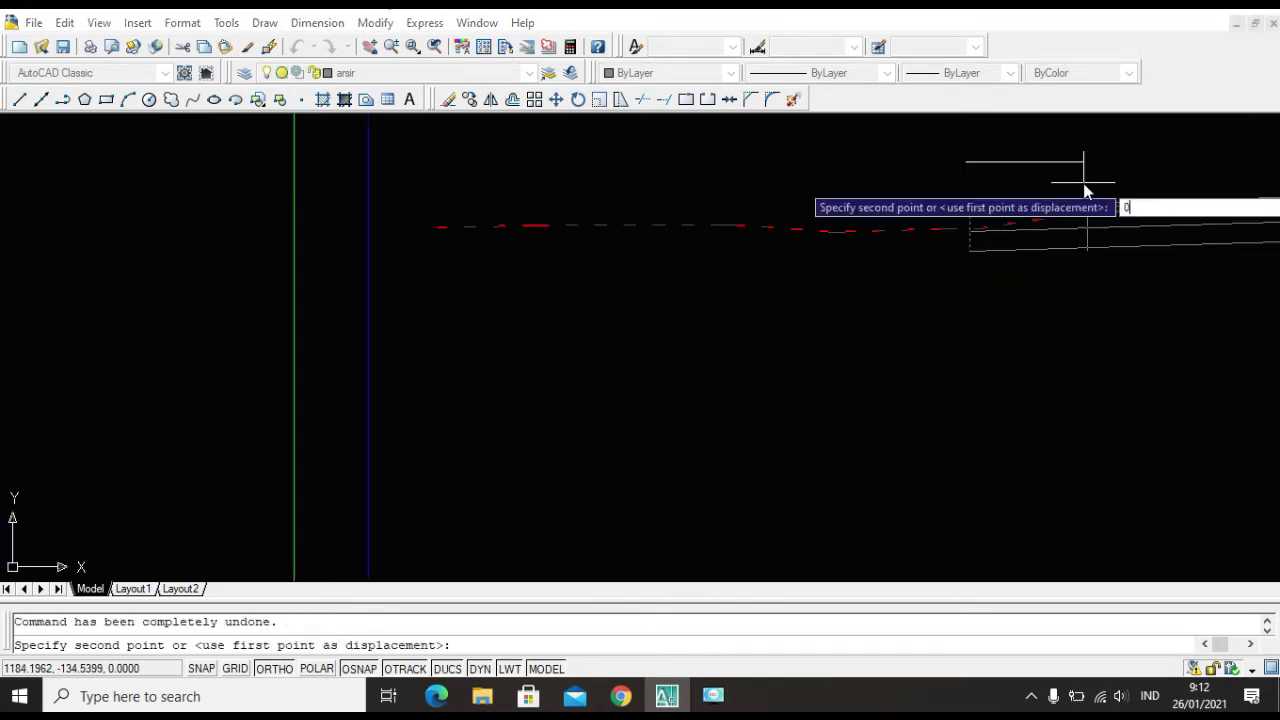
key("Return")
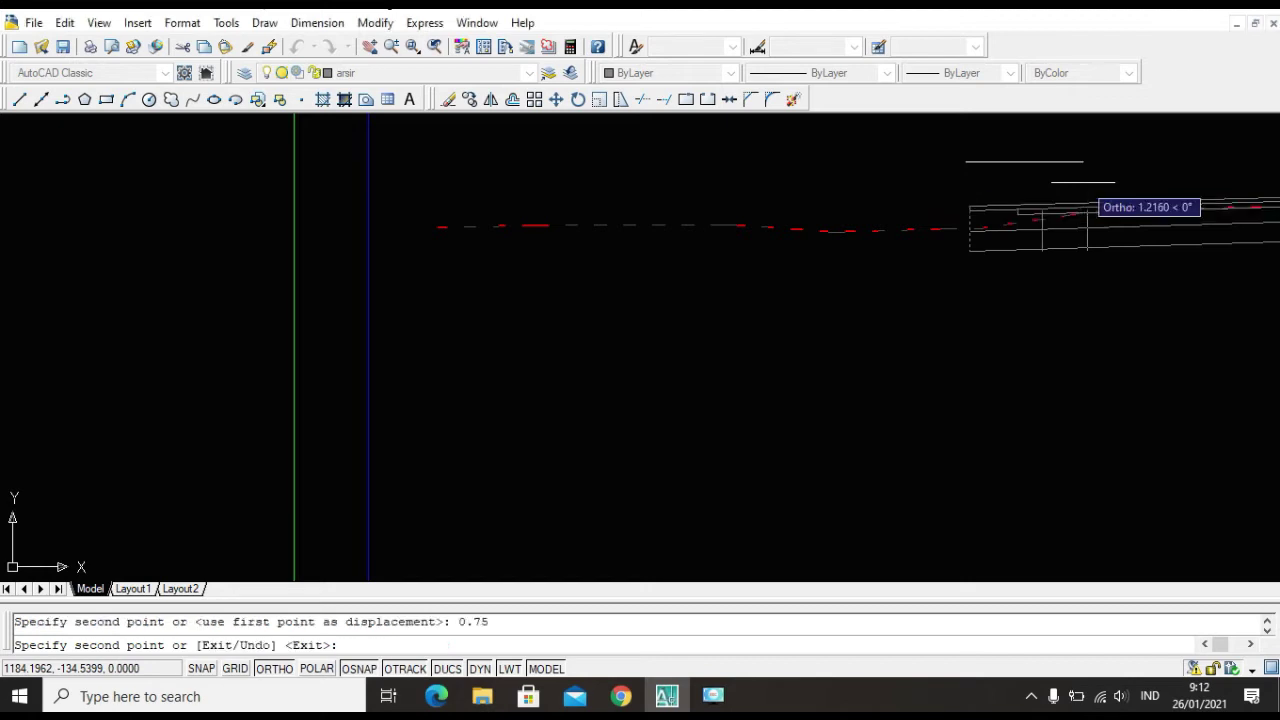
key("Escape")
Trim the copied vertical line's upper end at the pavement's underside and the lowest layer line on the centerline side of it.
scroll(1080, 200, "up", 5)
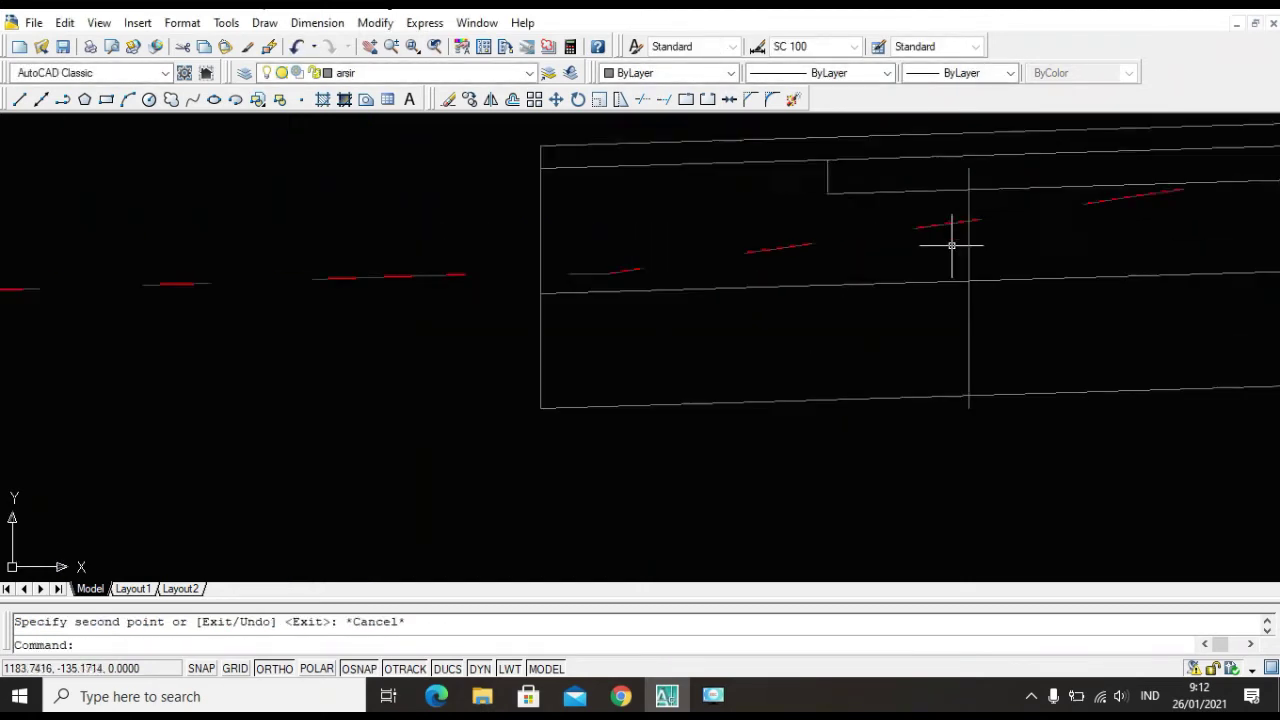
scroll(976, 224, "down", 4)
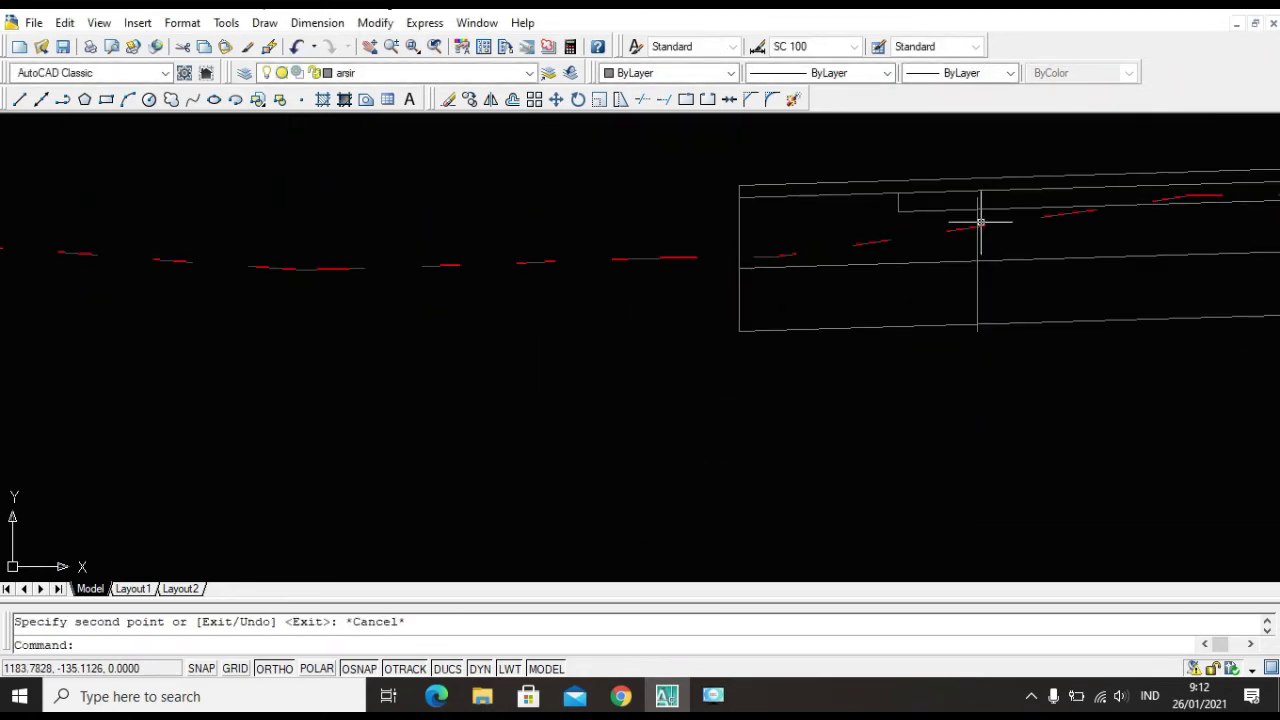
scroll(980, 222, "up", 1)
scroll(980, 220, "down", 3)
scroll(980, 216, "up", 4)
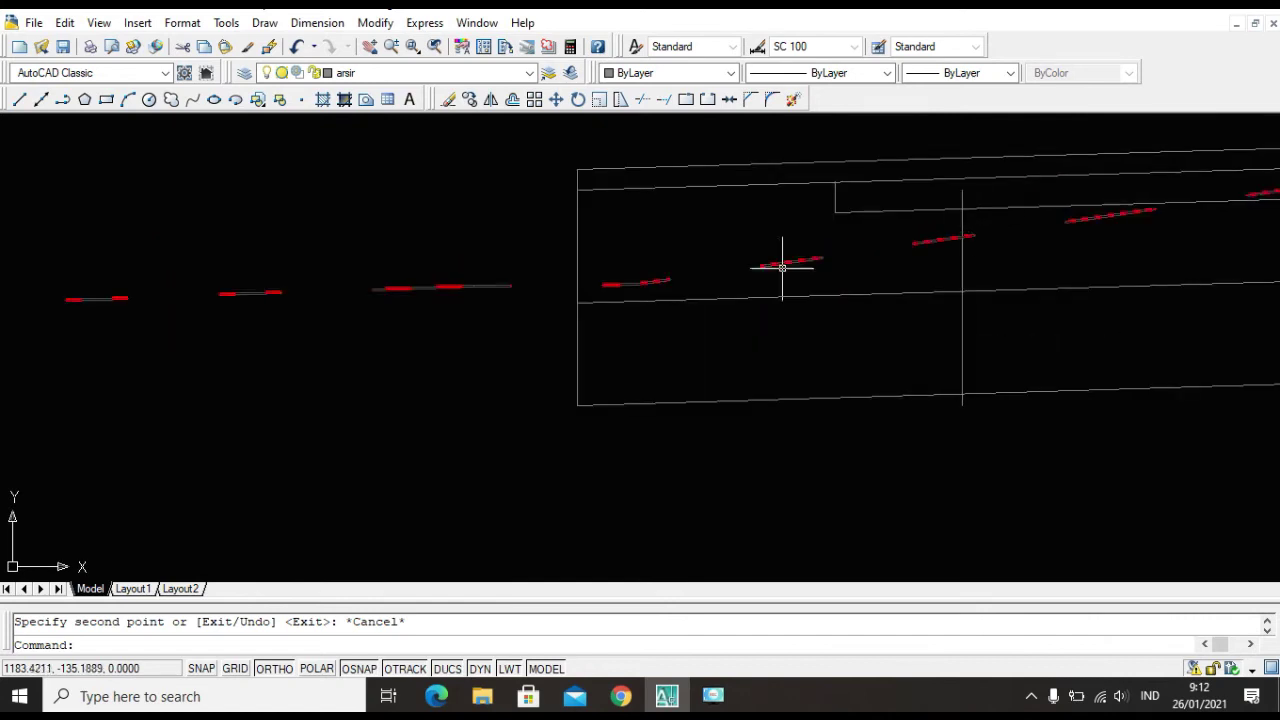
scroll(790, 270, "up", 5)
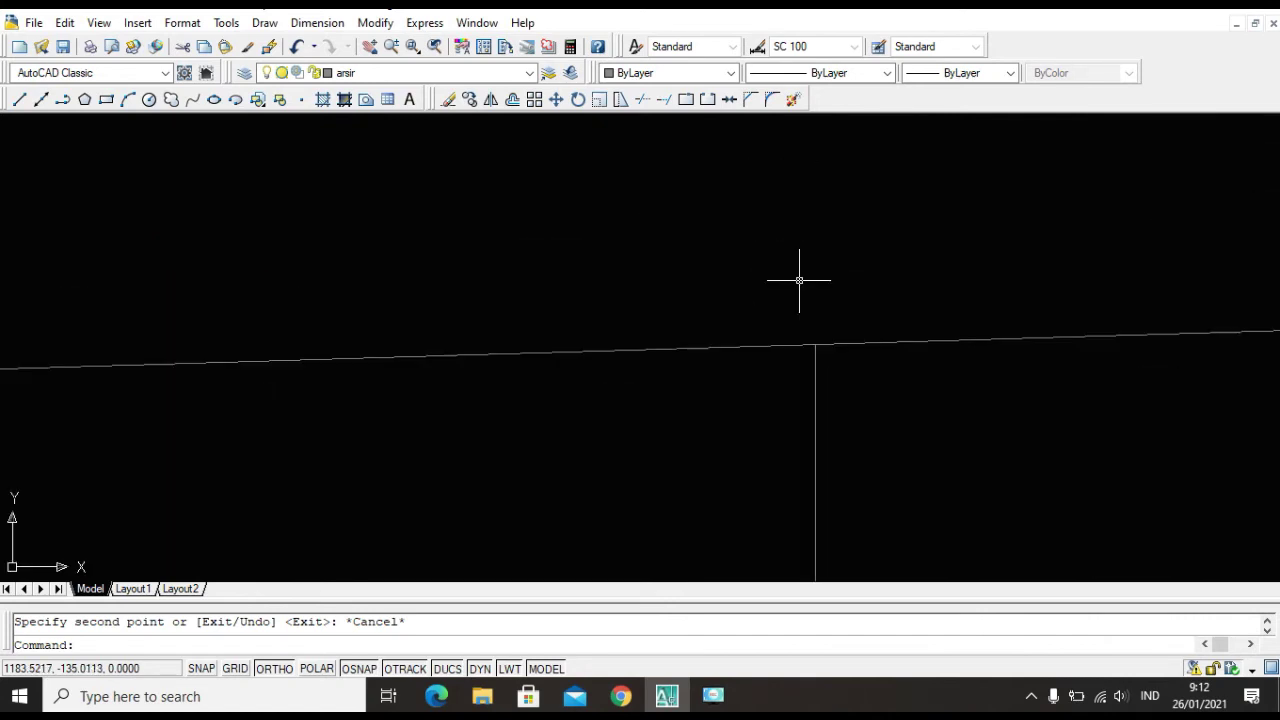
scroll(799, 280, "down", 4)
middle_click_drag(1031, 363, 623, 174)
scroll(642, 202, "down", 3)
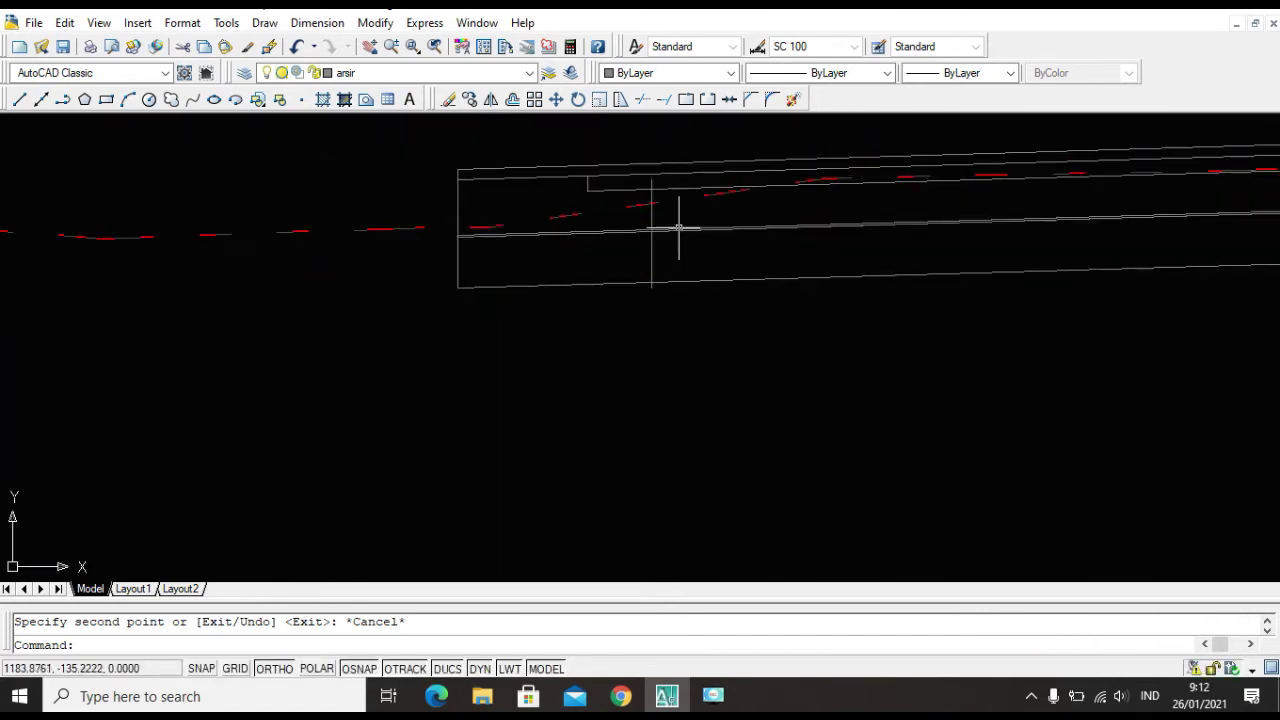
scroll(660, 180, "up", 3)
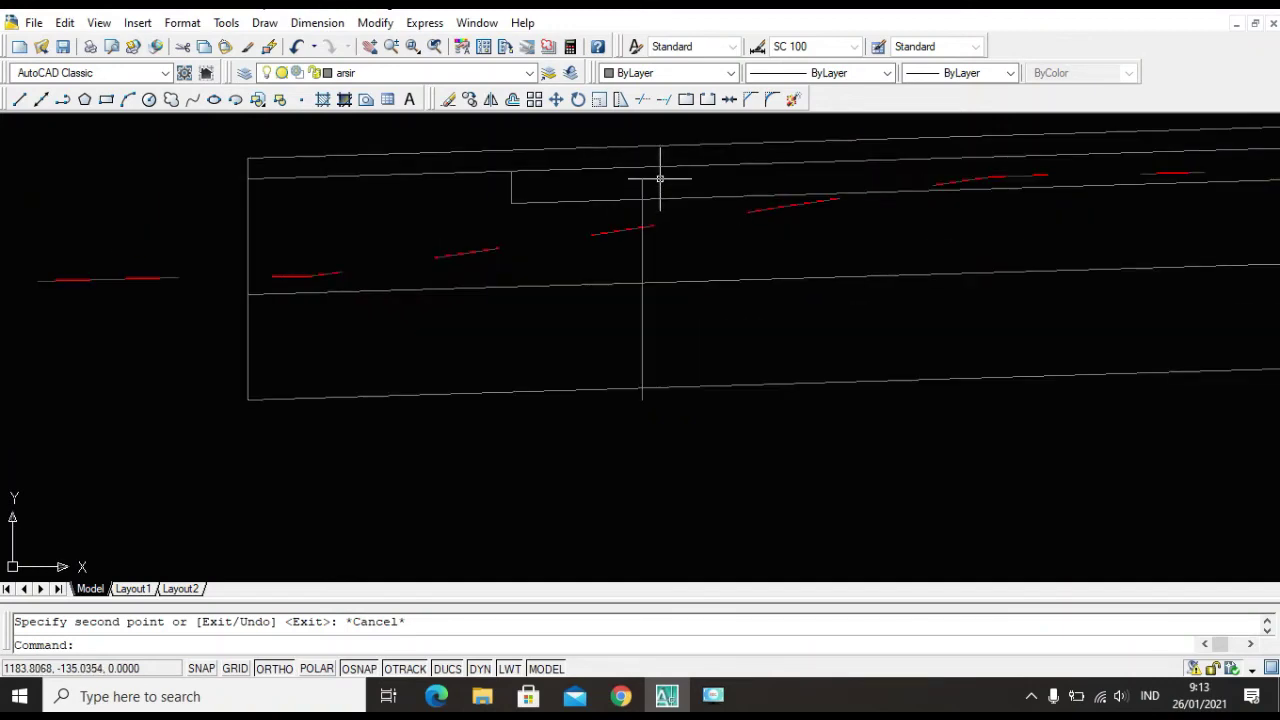
type("T")
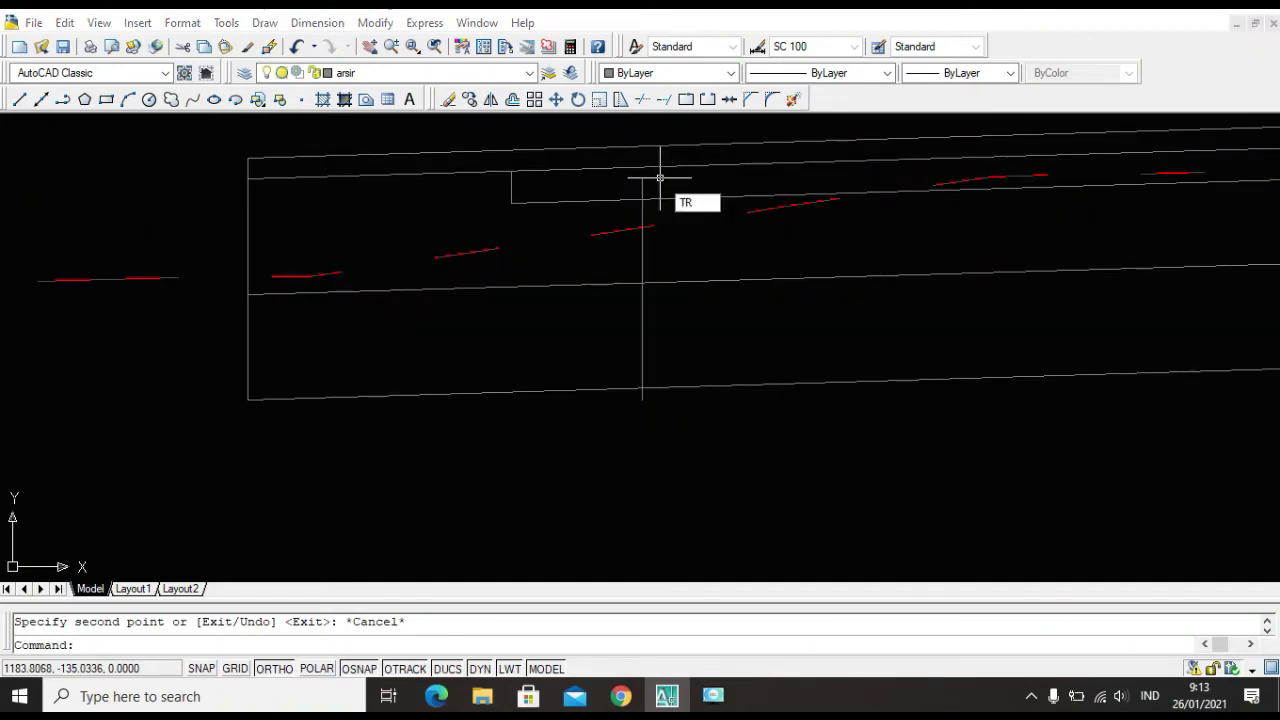
type("R")
key("Return")
key("Return")
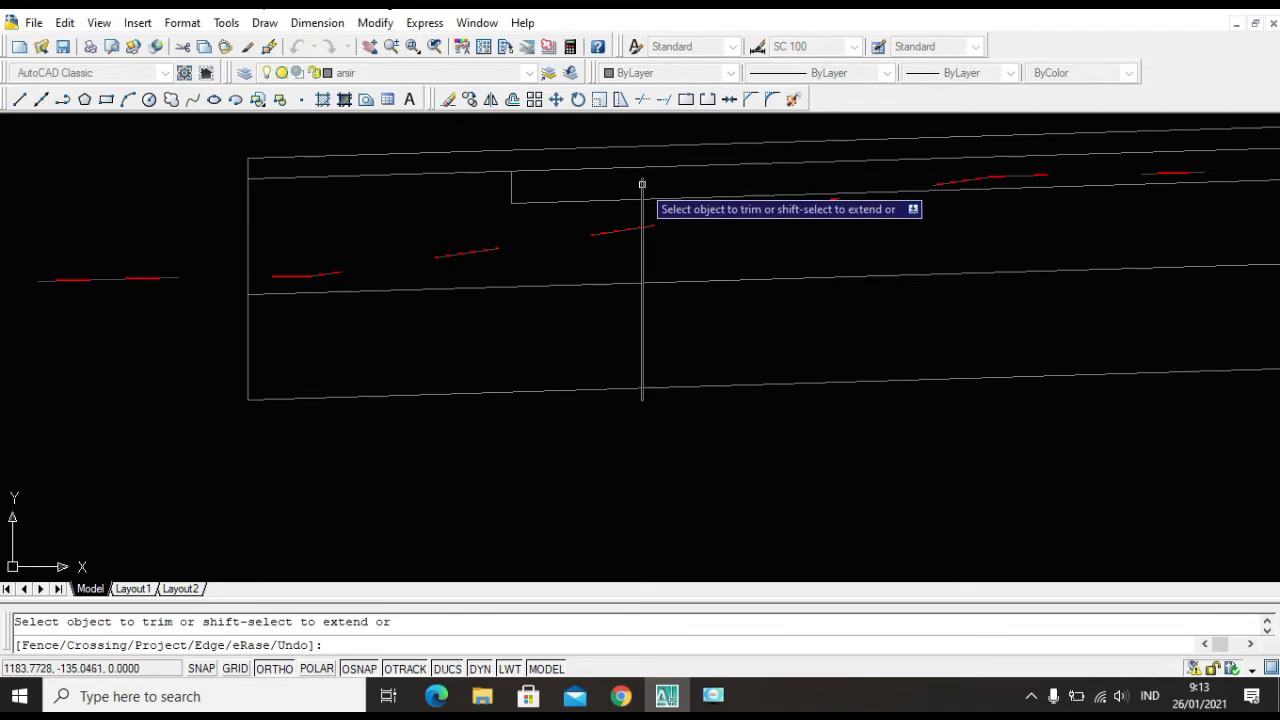
scroll(705, 270, "down", 4)
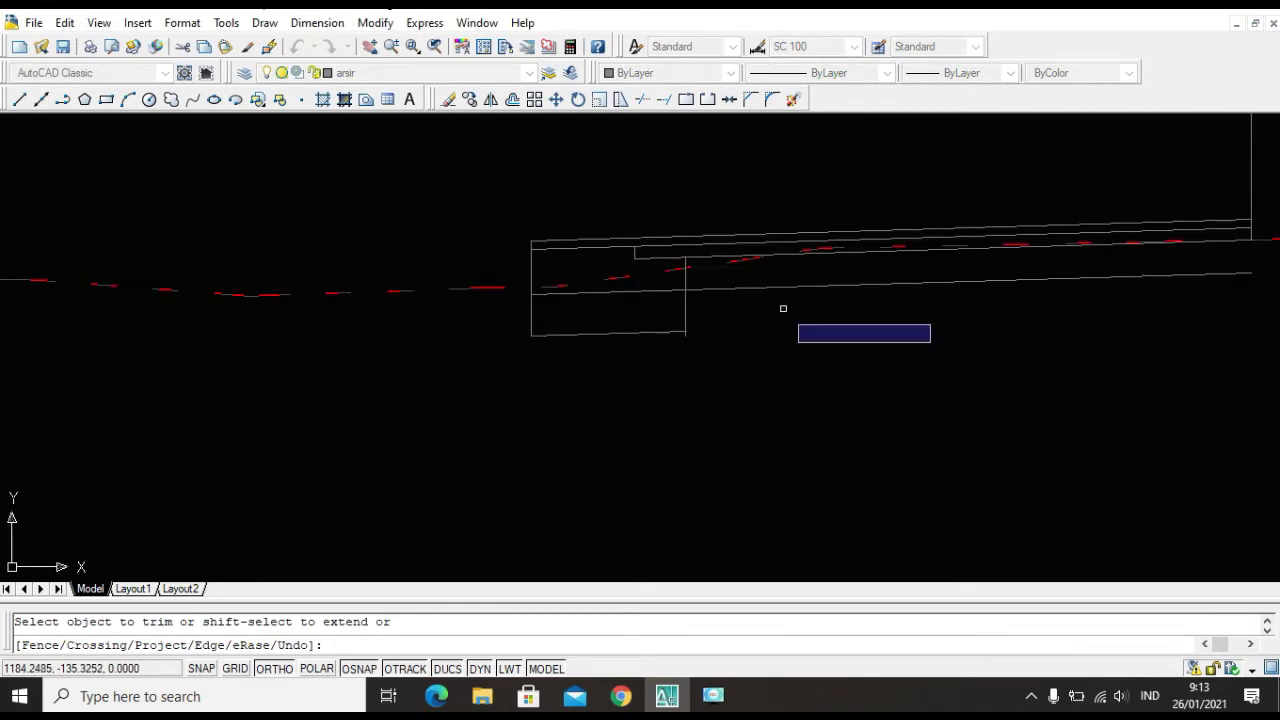
Trim the boundary between the aggregate layers beyond their inner edge, and that edge's stub below the lowest layer line.
scroll(692, 335, "up", 5)
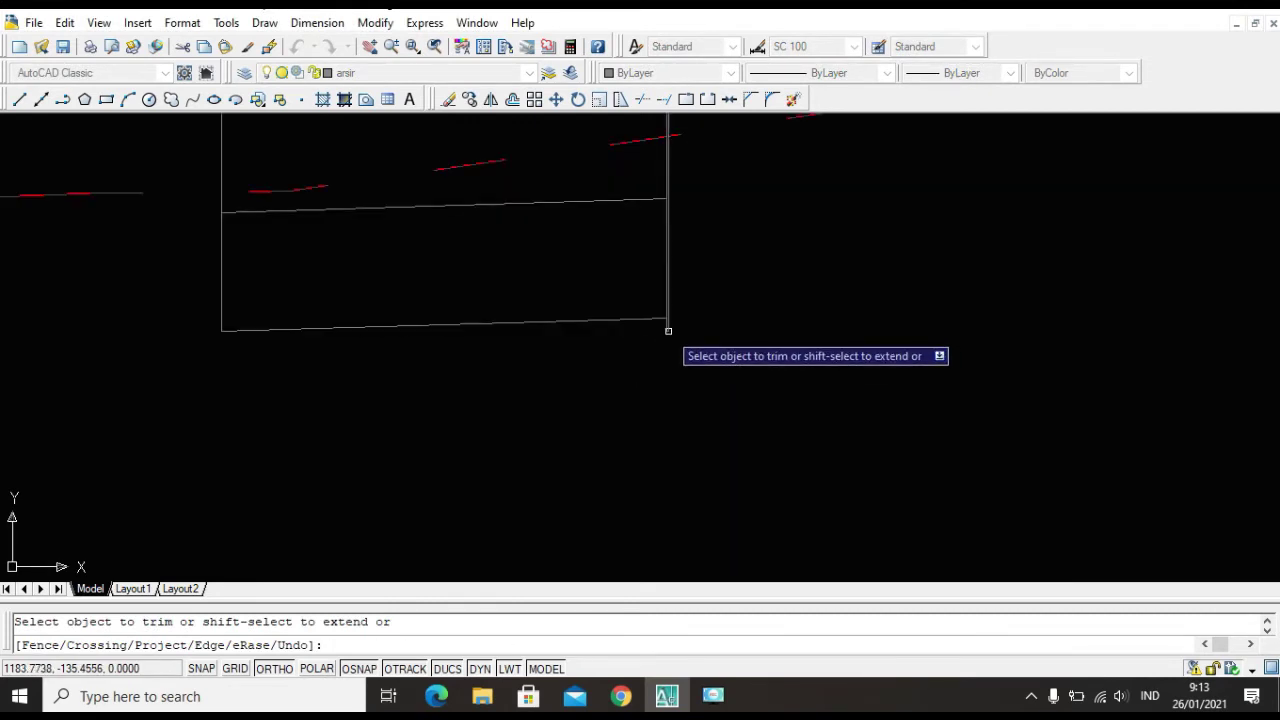
scroll(684, 350, "down", 5)
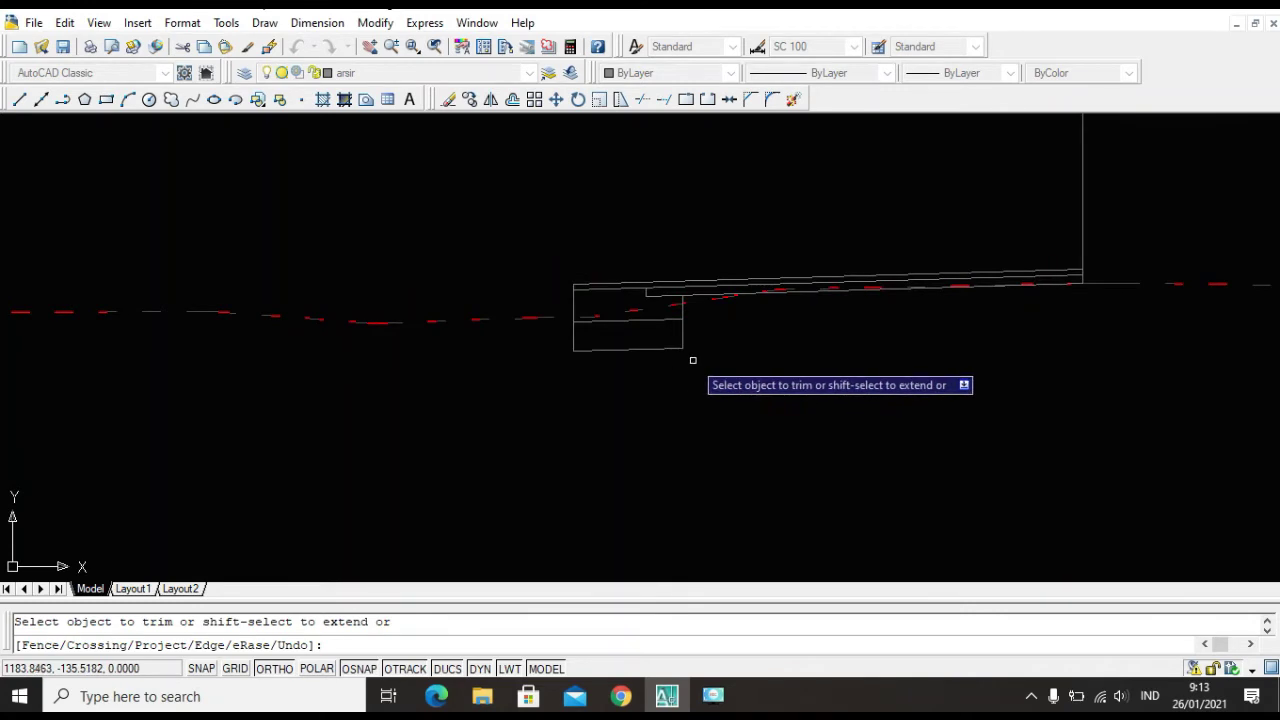
scroll(671, 290, "down", 3)
scroll(751, 325, "up", 5)
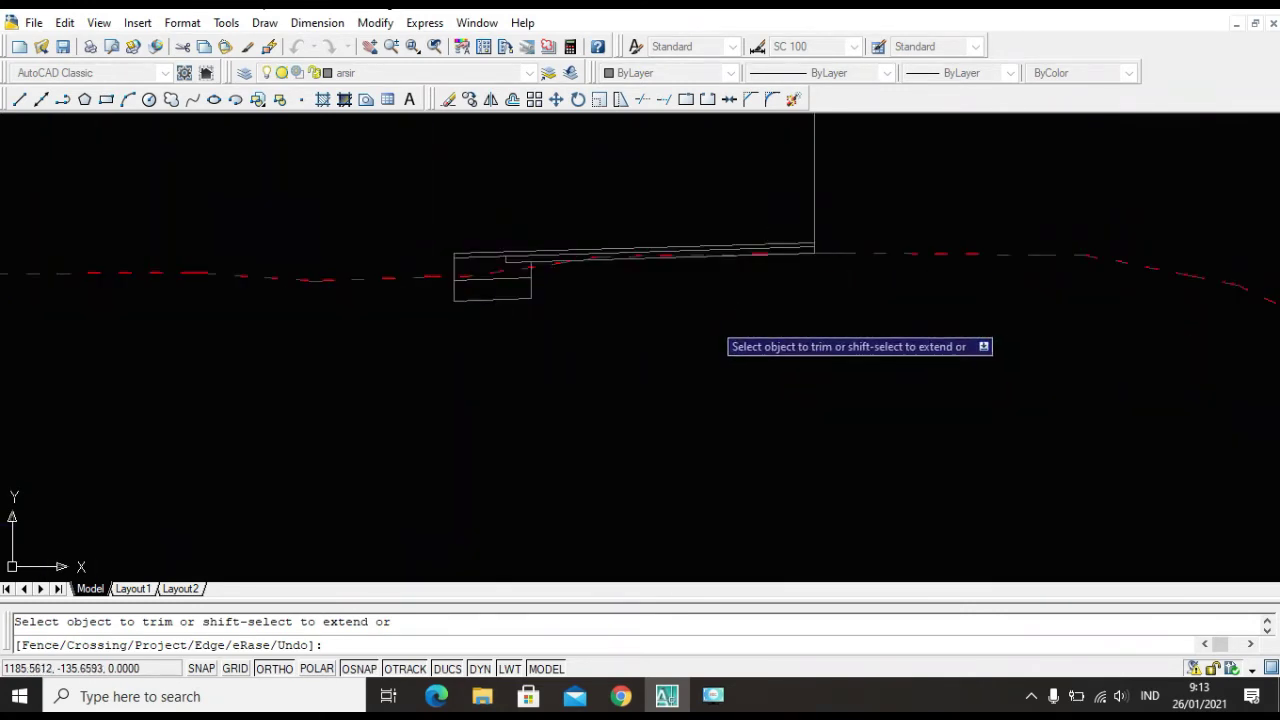
key("Escape")
Inspect the trimmed aggregate layers and their corners at the road shoulder.
scroll(425, 285, "up", 7)
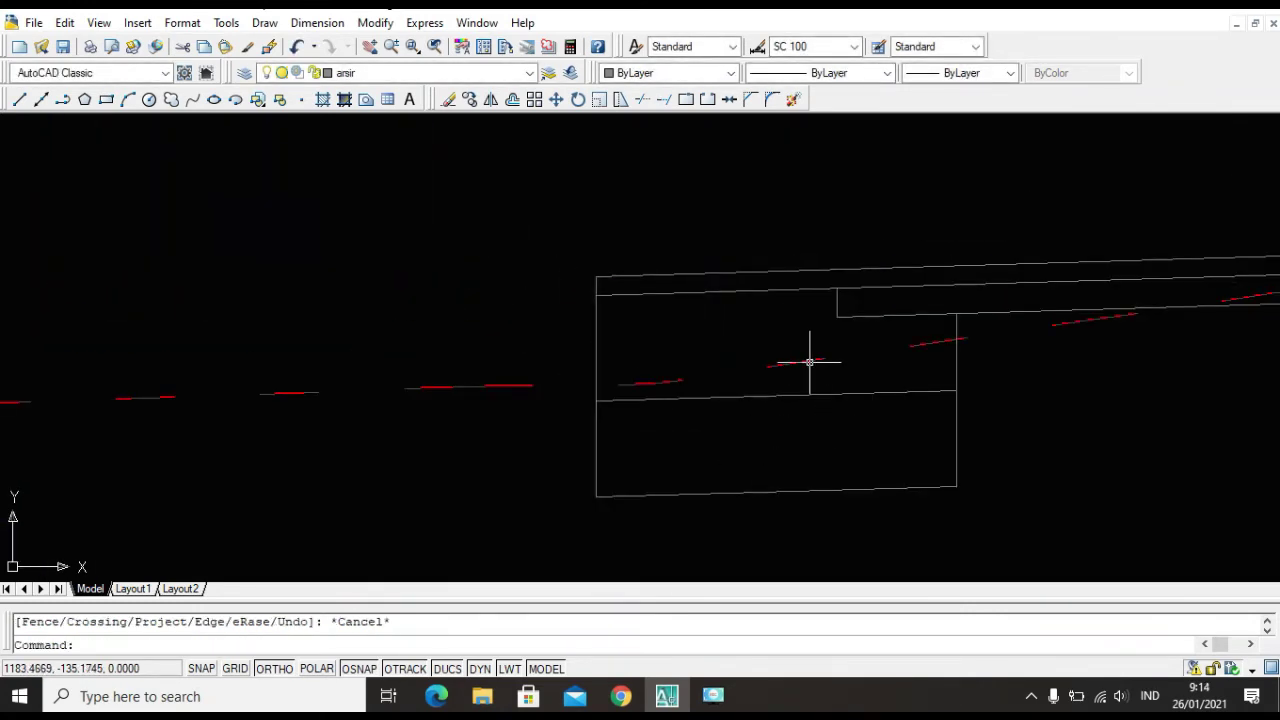
scroll(816, 360, "down", 2)
scroll(842, 380, "up", 3)
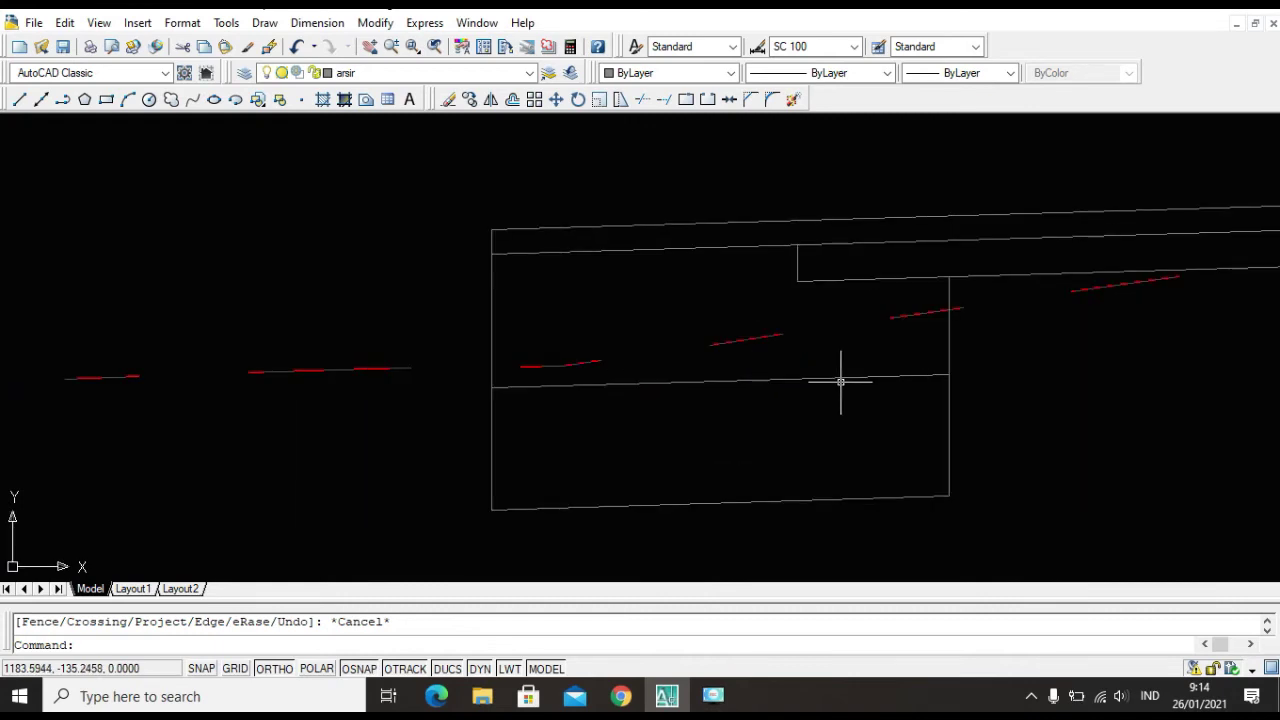
scroll(841, 381, "down", 5)
middle_click_drag(837, 377, 627, 305)
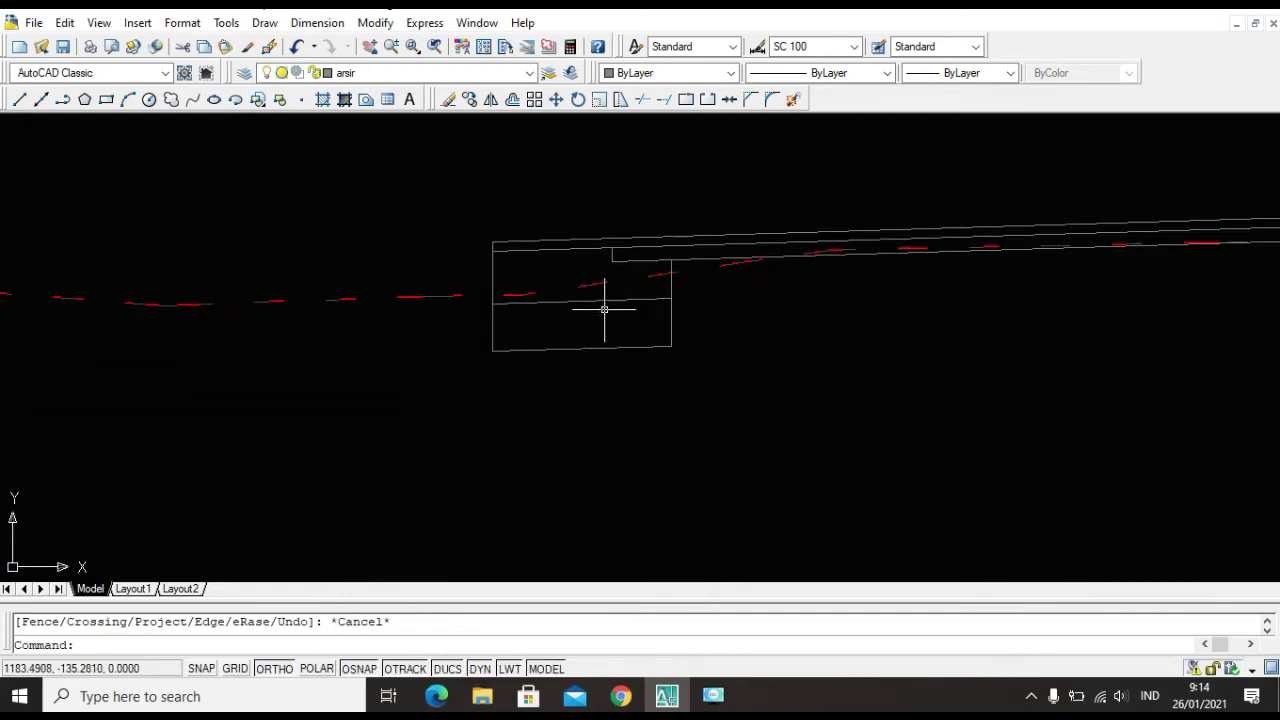
scroll(604, 309, "down", 4)
scroll(563, 289, "up", 2)
scroll(677, 340, "up", 2)
scroll(676, 340, "down", 4)
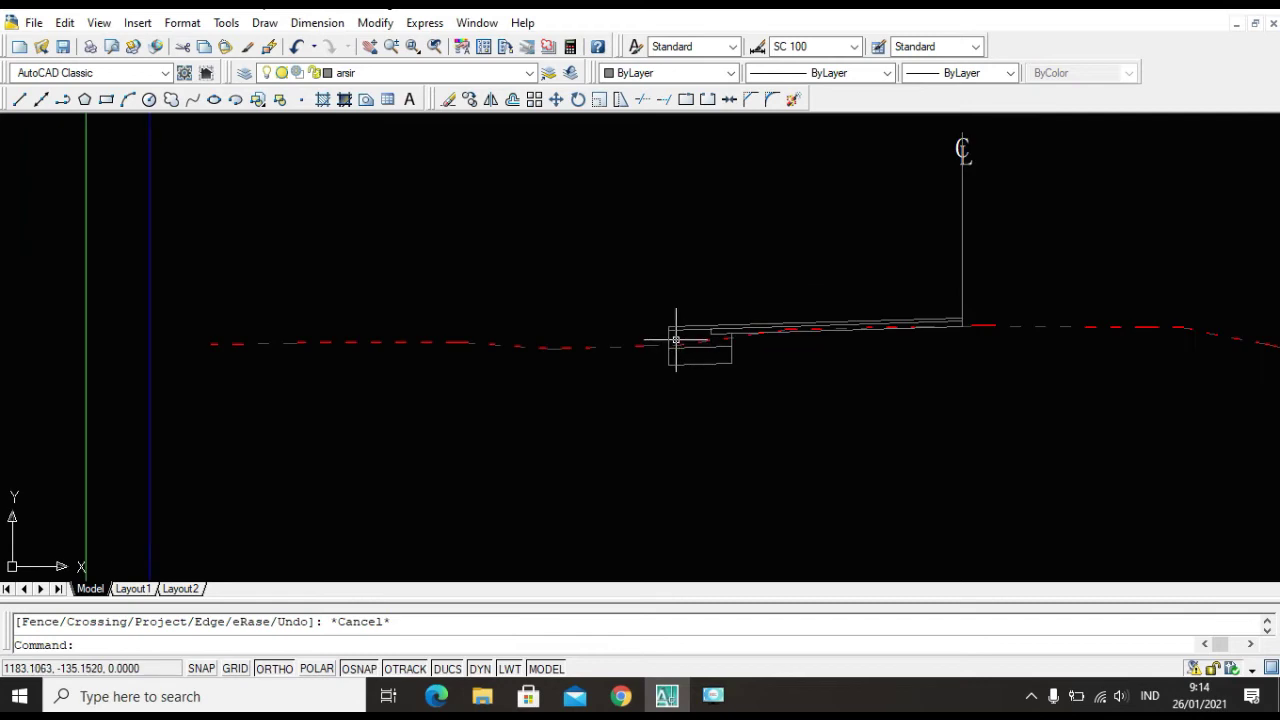
Check the Saluran U DS-2 channel's dimensions and its position beside the shoulder on TYPICAL I.
scroll(676, 340, "down", 3)
scroll(860, 303, "down", 3)
middle_click_drag(860, 303, 1203, 269)
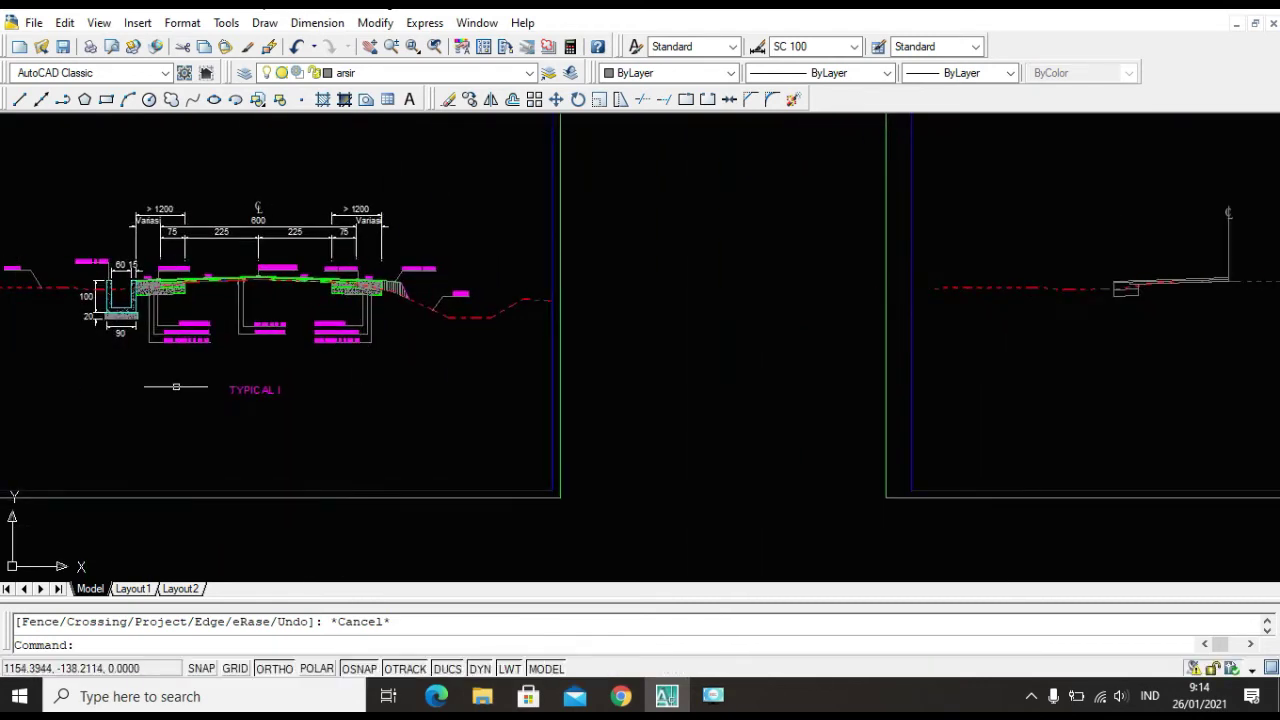
scroll(124, 386, "up", 5)
scroll(557, 511, "down", 5)
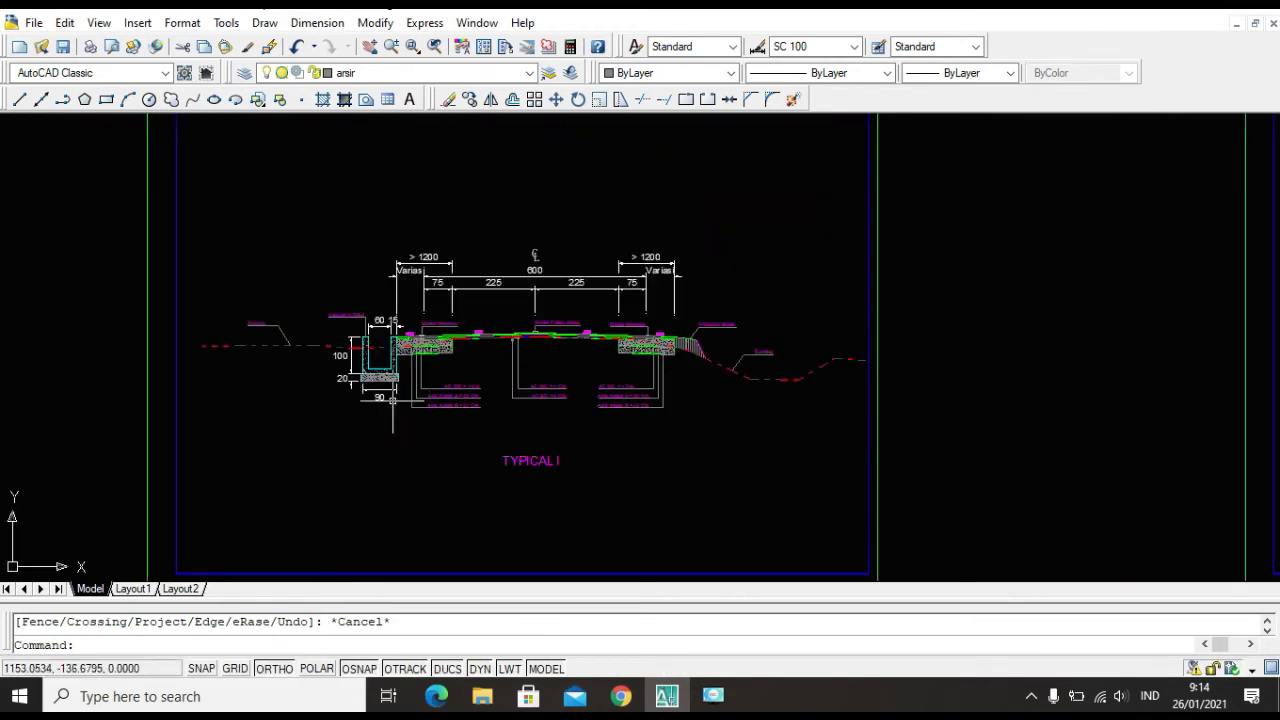
scroll(359, 391, "up", 7)
scroll(352, 330, "down", 5)
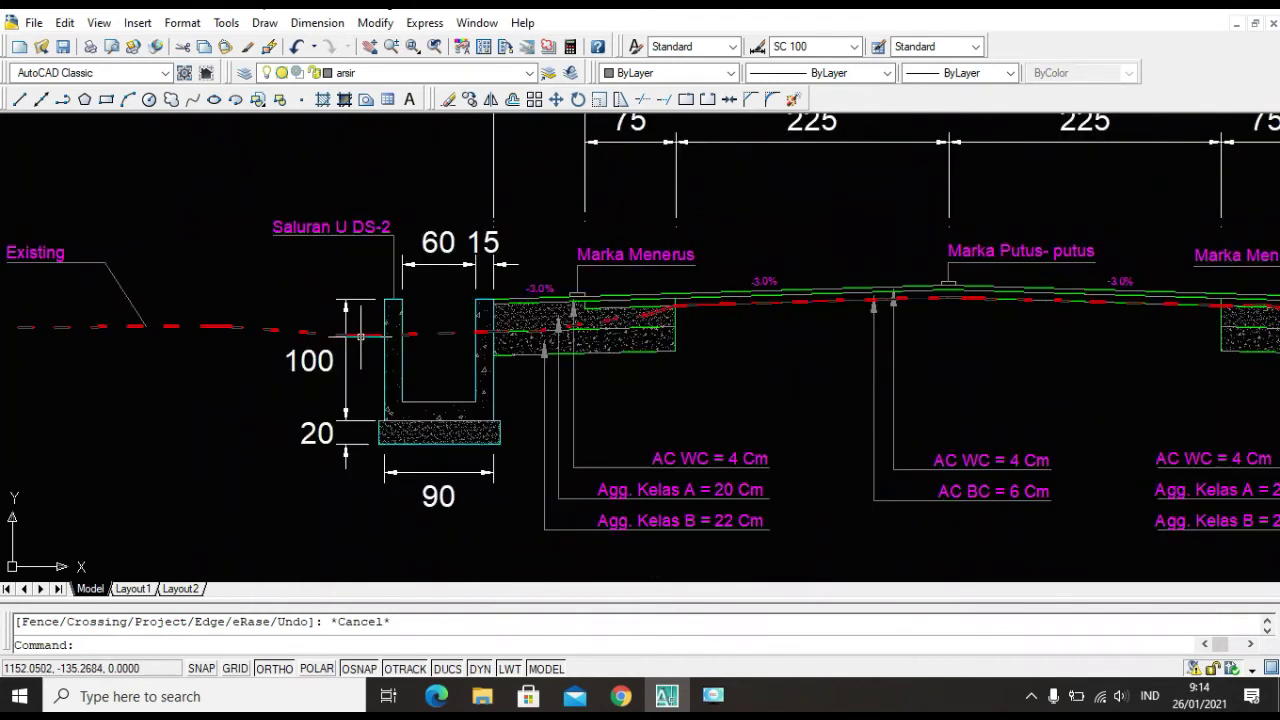
scroll(689, 316, "down", 5)
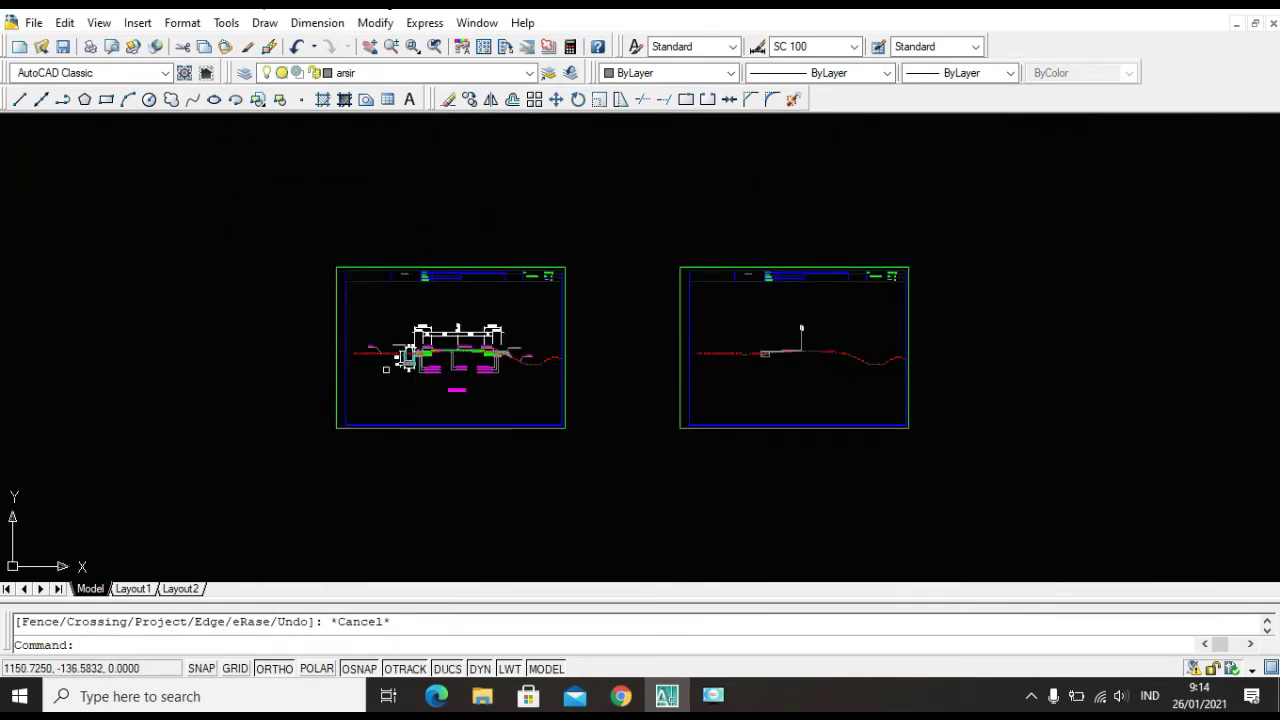
scroll(385, 369, "up", 6)
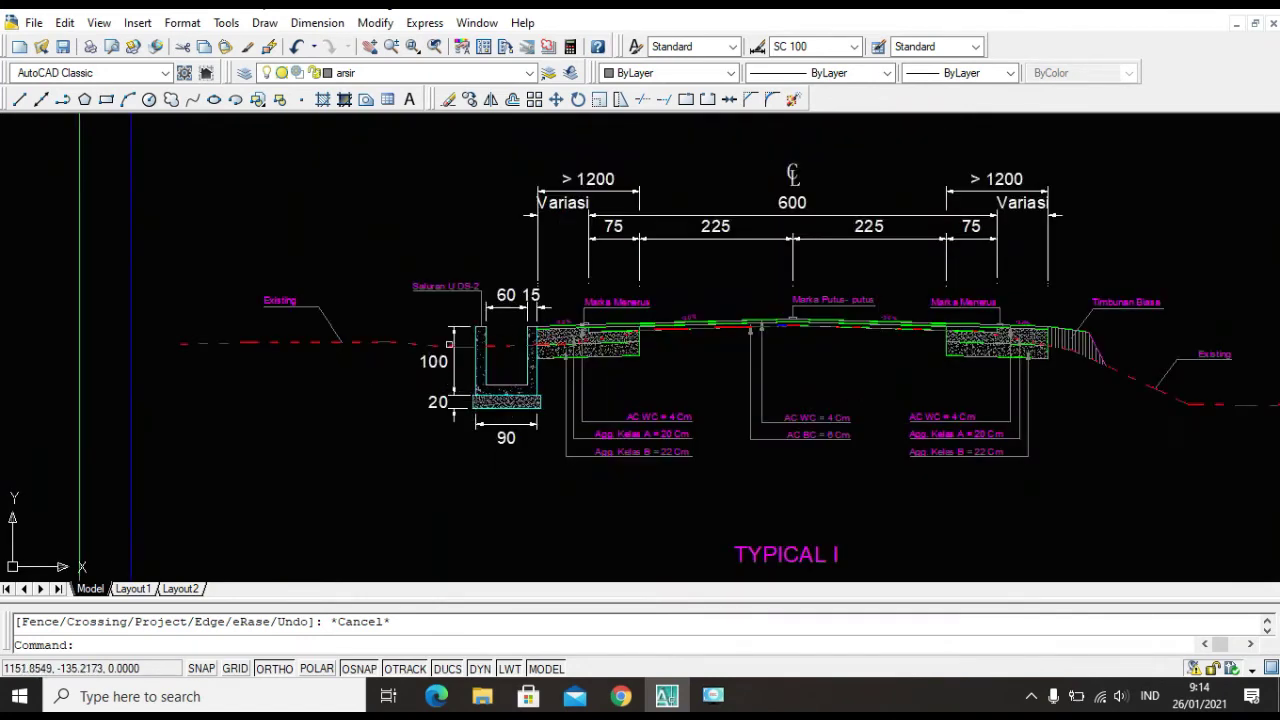
Switch to the drawing 03. Standard.dwg and examine the channel types and dimensions in DETAIL DRAINASE - SALURAN (1).
left_click(475, 24)
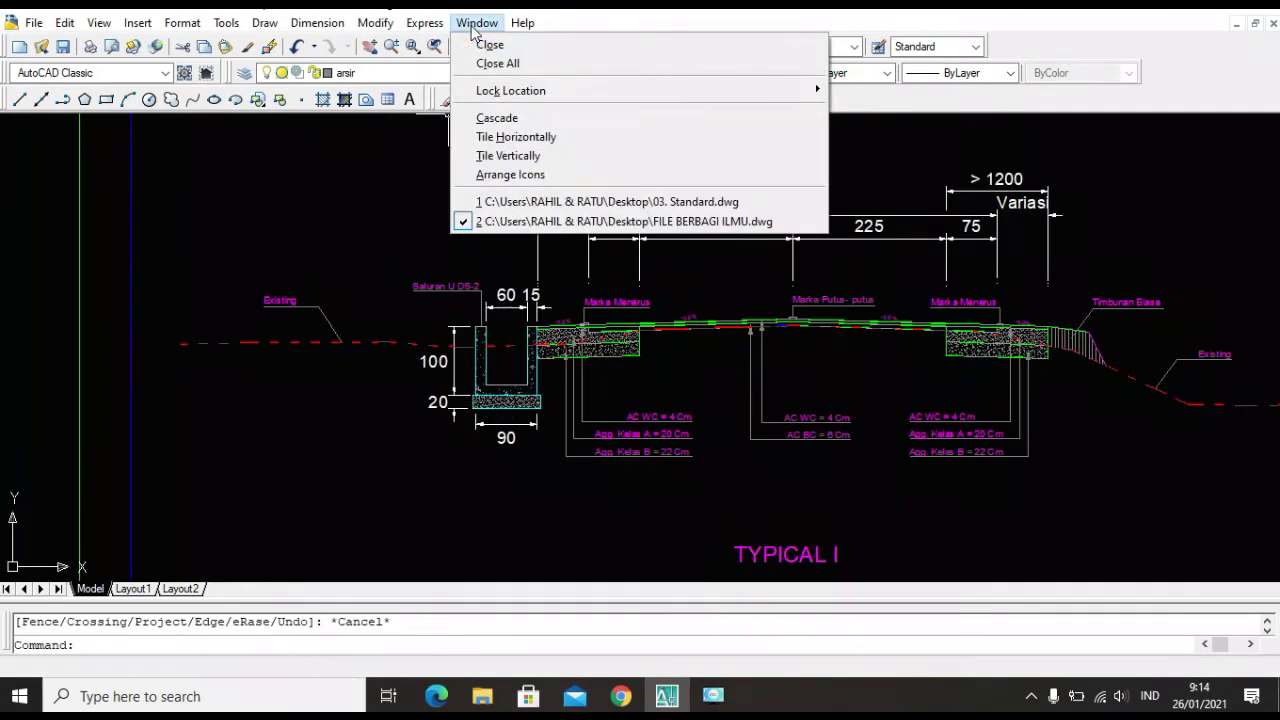
left_click(535, 202)
scroll(504, 295, "up", 6)
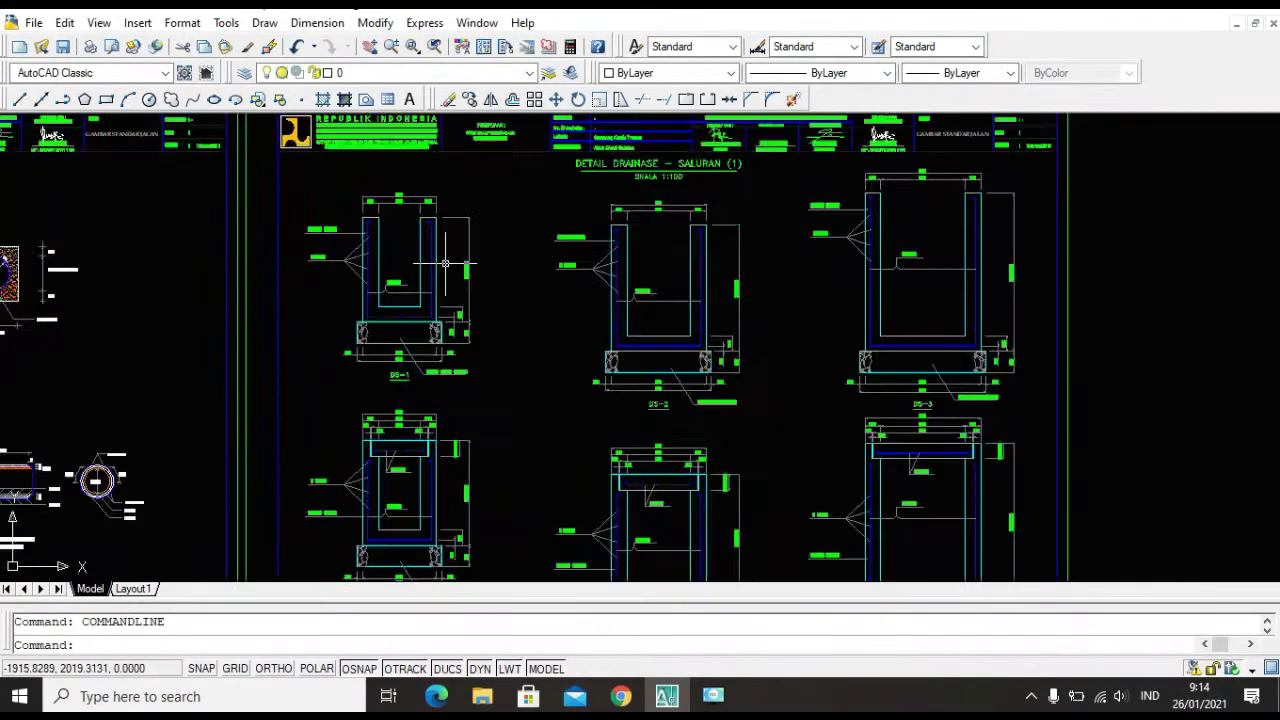
scroll(283, 283, "down", 3)
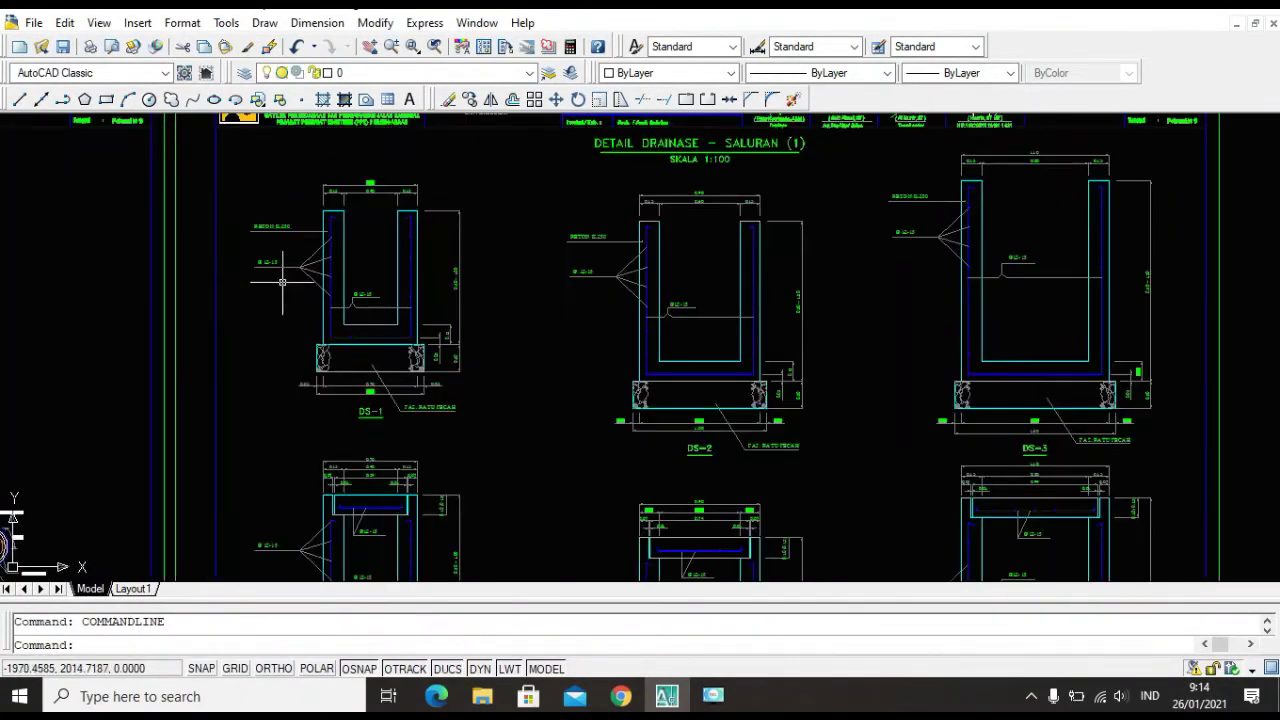
scroll(337, 160, "up", 4)
scroll(343, 210, "down", 3)
scroll(375, 469, "up", 4)
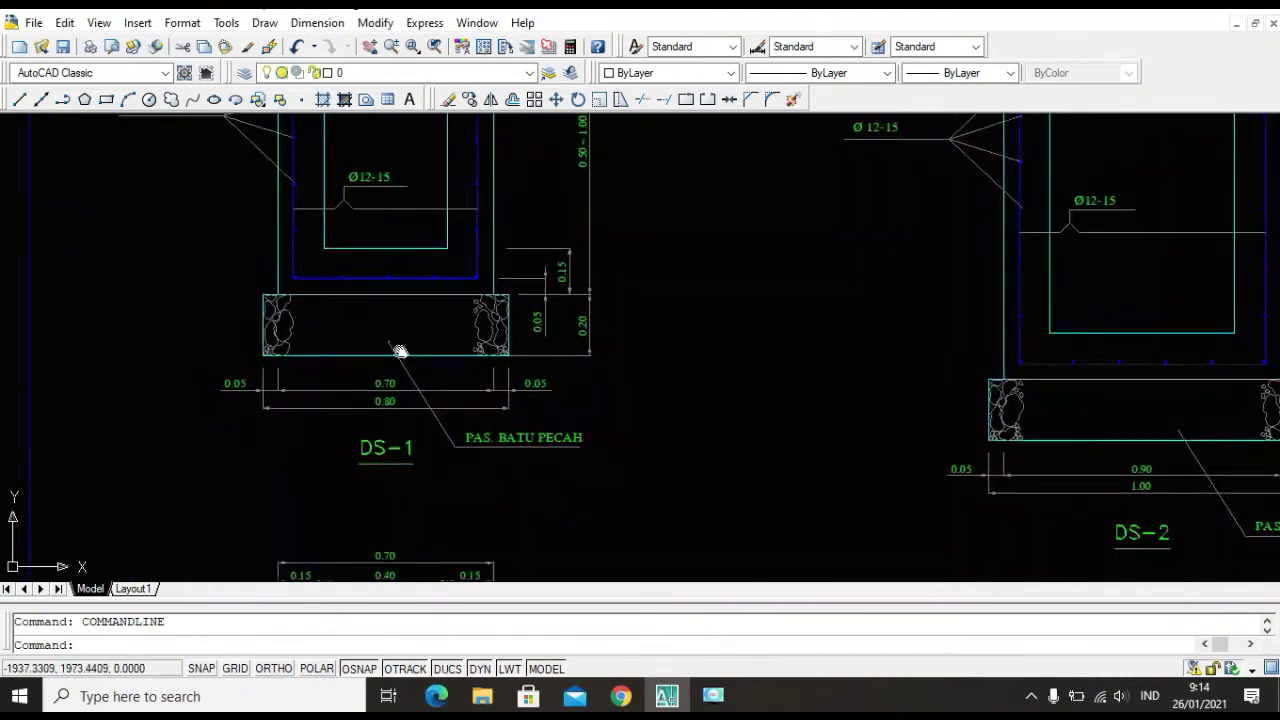
middle_click_drag(400, 350, 395, 265)
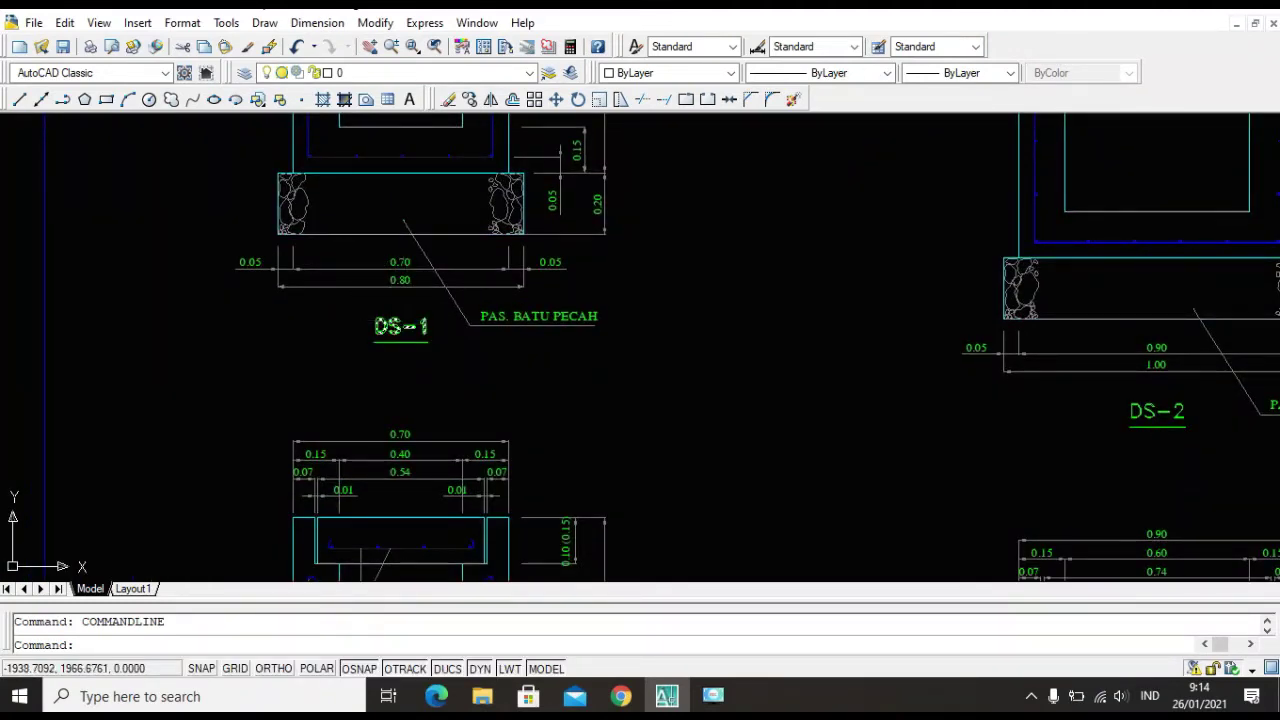
Compare the widths, wall thicknesses and base dimensions of channels DS-1, DS-2 and DS-3 in DETAIL DRAINASE - SALURAN (1).
scroll(420, 300, "down", 4)
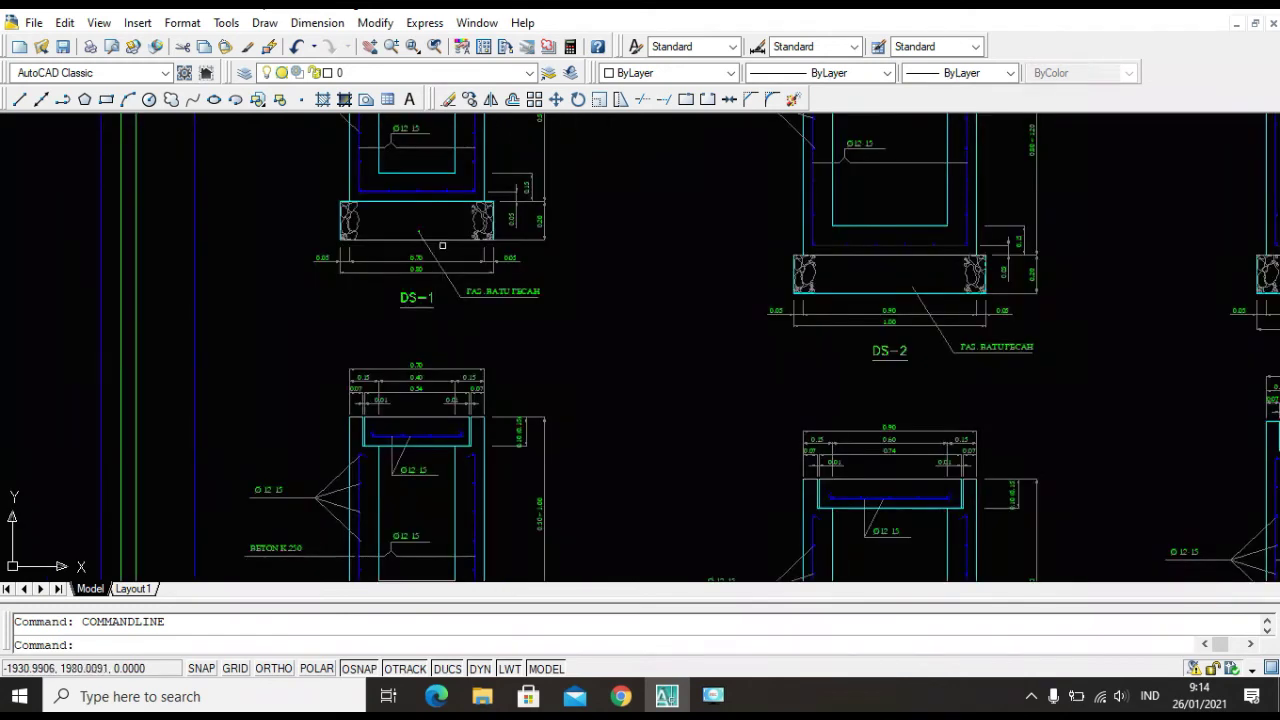
scroll(370, 400, "up", 3)
scroll(342, 288, "up", 5)
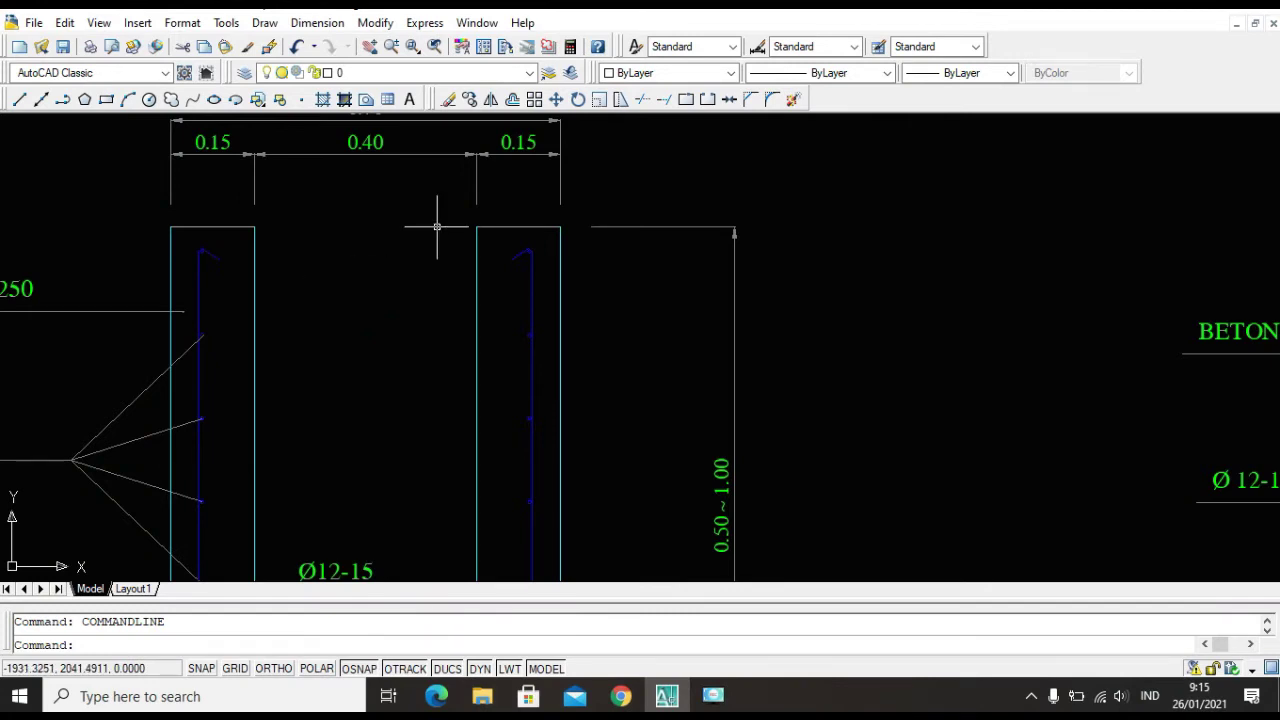
scroll(437, 227, "down", 4)
scroll(630, 199, "up", 5)
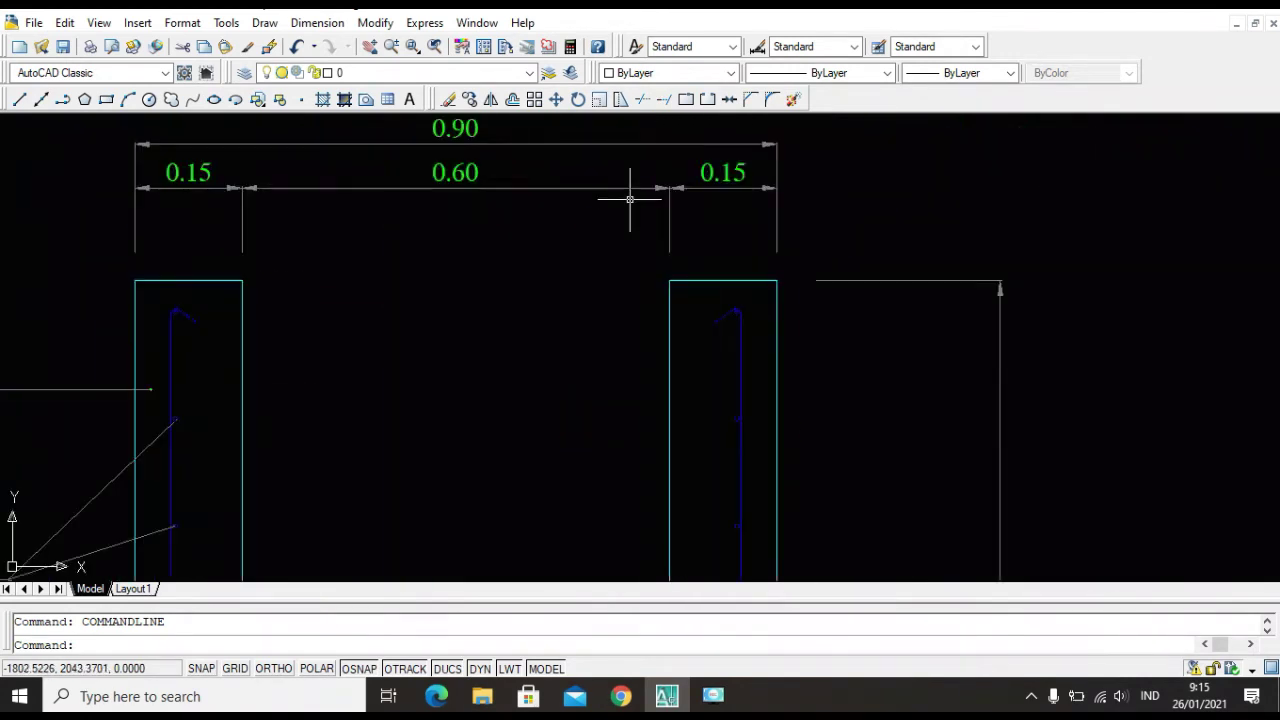
scroll(630, 199, "down", 4)
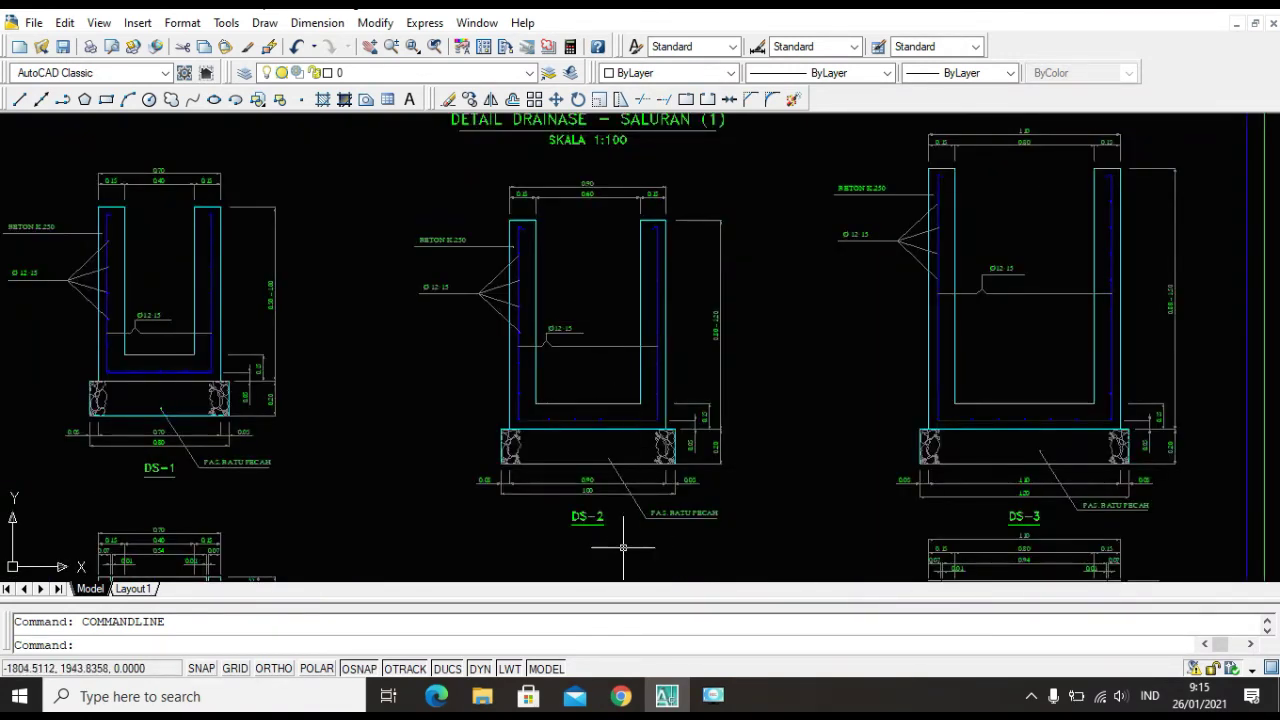
scroll(589, 537, "up", 3)
scroll(590, 525, "down", 4)
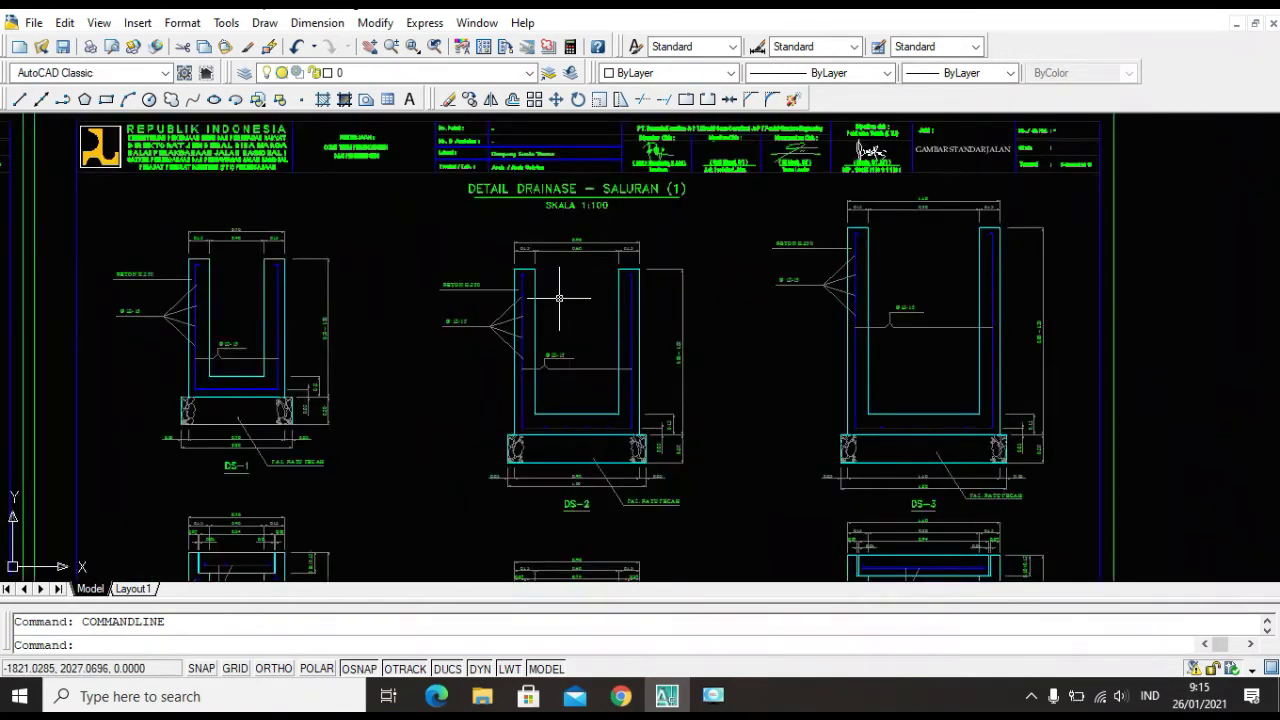
scroll(559, 299, "down", 3)
scroll(622, 346, "up", 5)
middle_click_drag(779, 455, 809, 358)
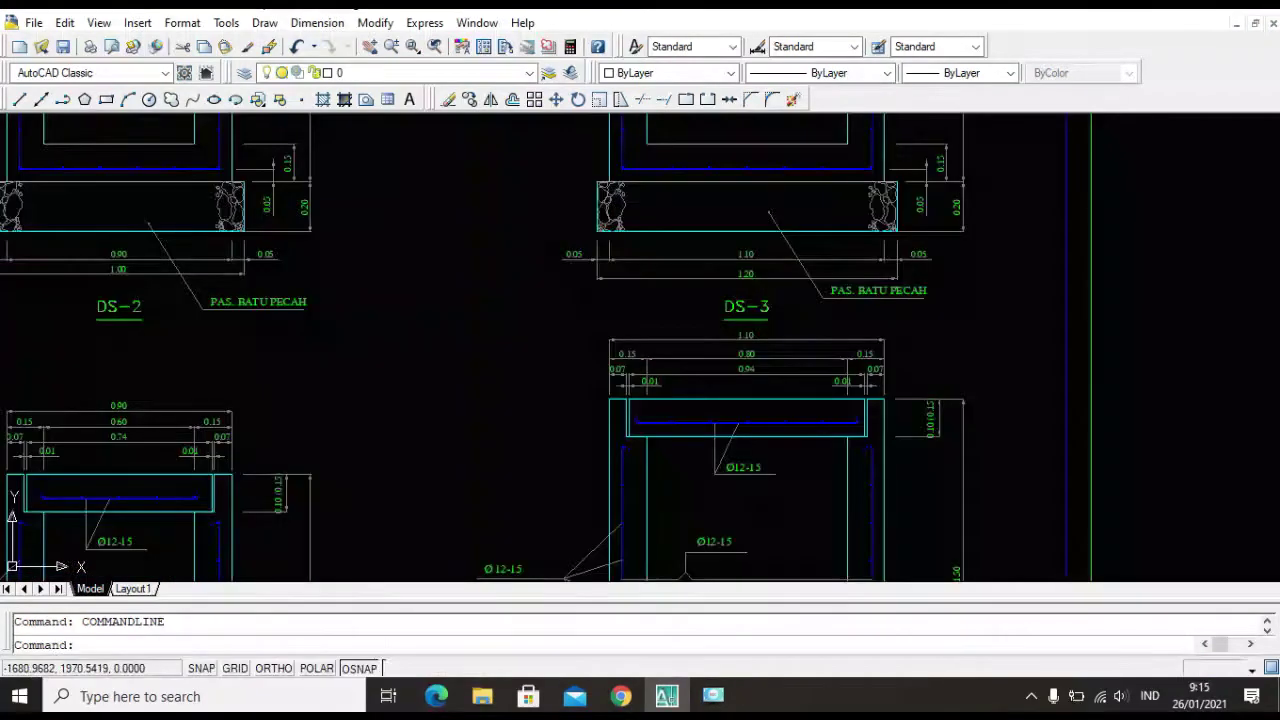
Examine the covered channels DS-1A, DS-2A and DS-3A and the cover plate thickness note, comparing them with the open types.
scroll(796, 215, "down", 4)
scroll(450, 339, "up", 3)
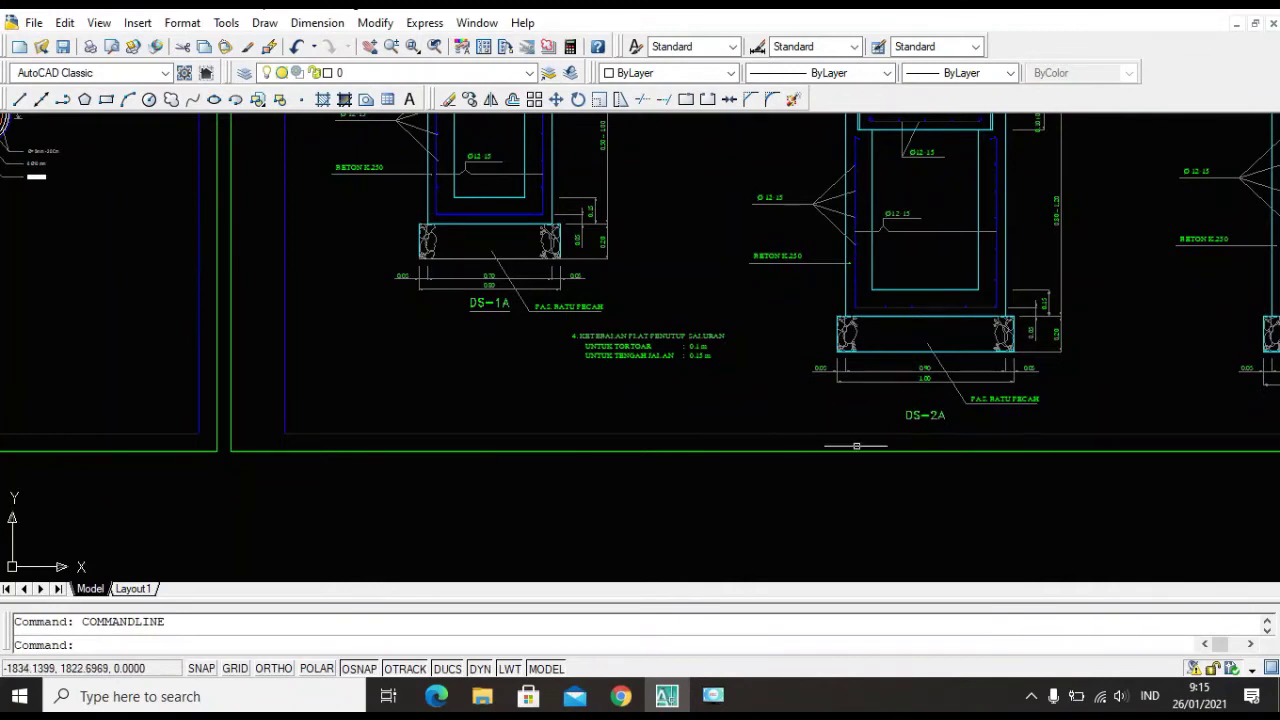
scroll(909, 400, "down", 4)
scroll(985, 425, "up", 4)
scroll(985, 425, "down", 5)
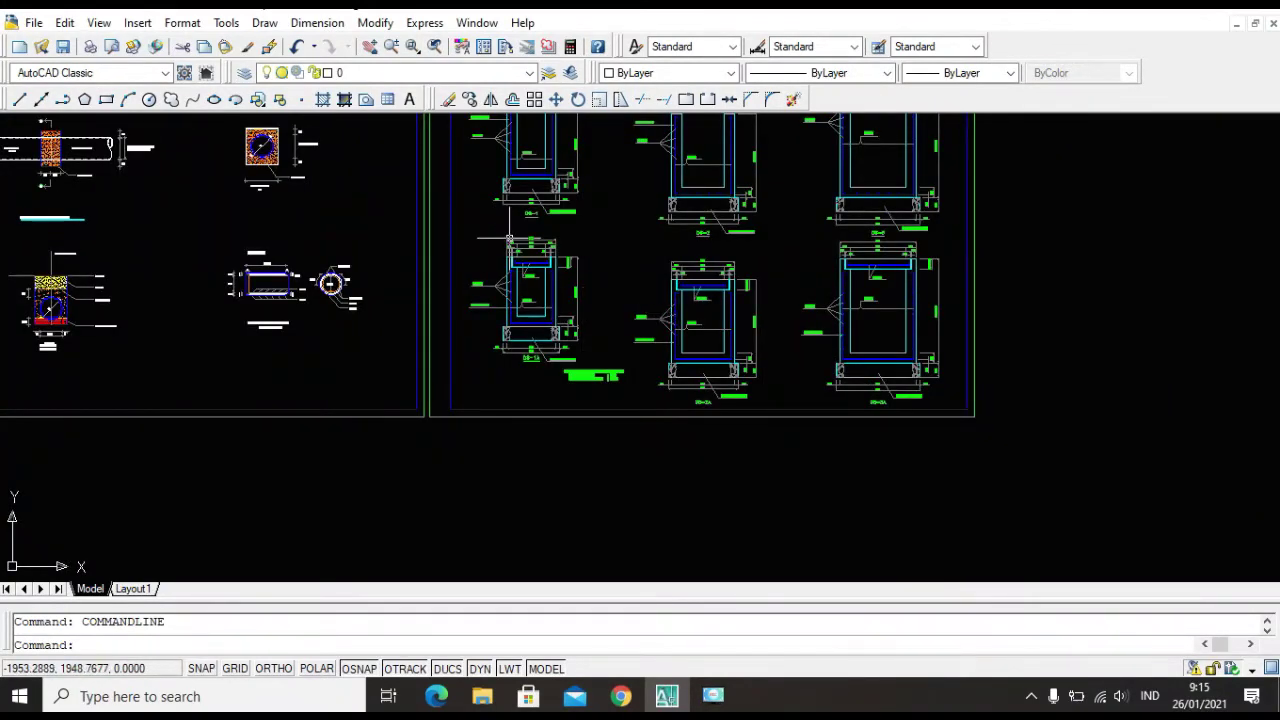
scroll(509, 232, "up", 4)
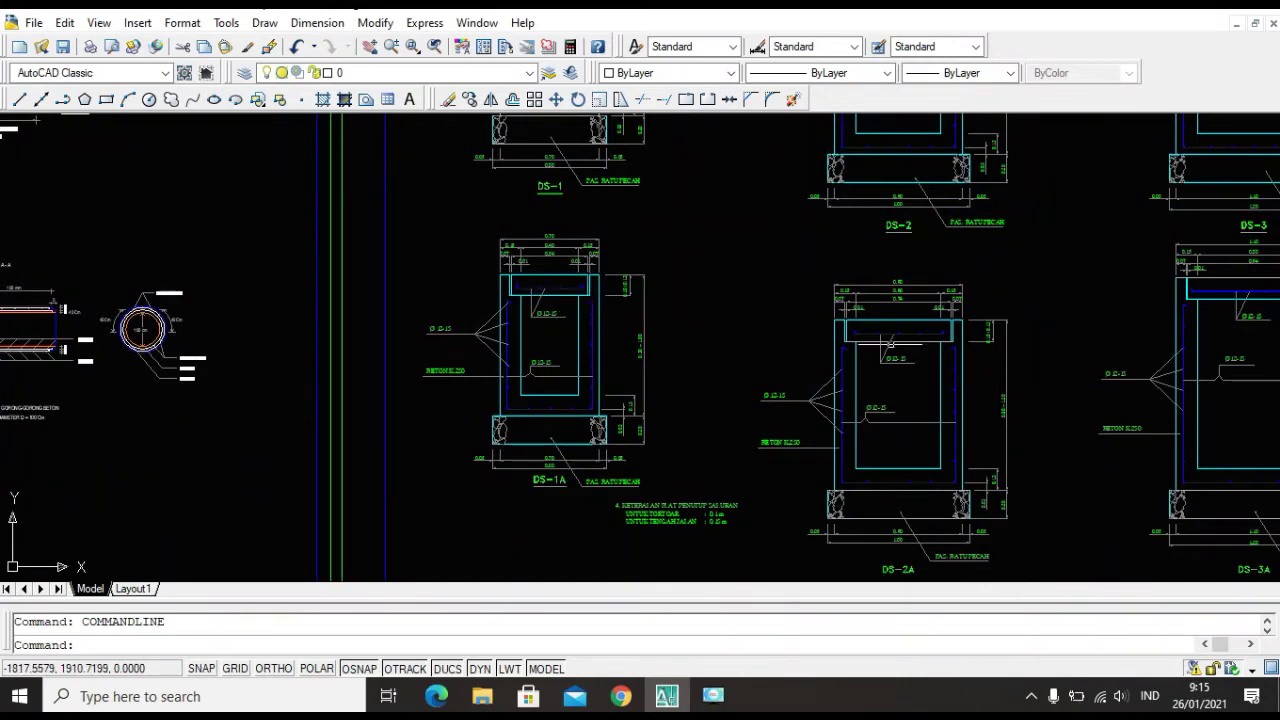
scroll(925, 322, "down", 4)
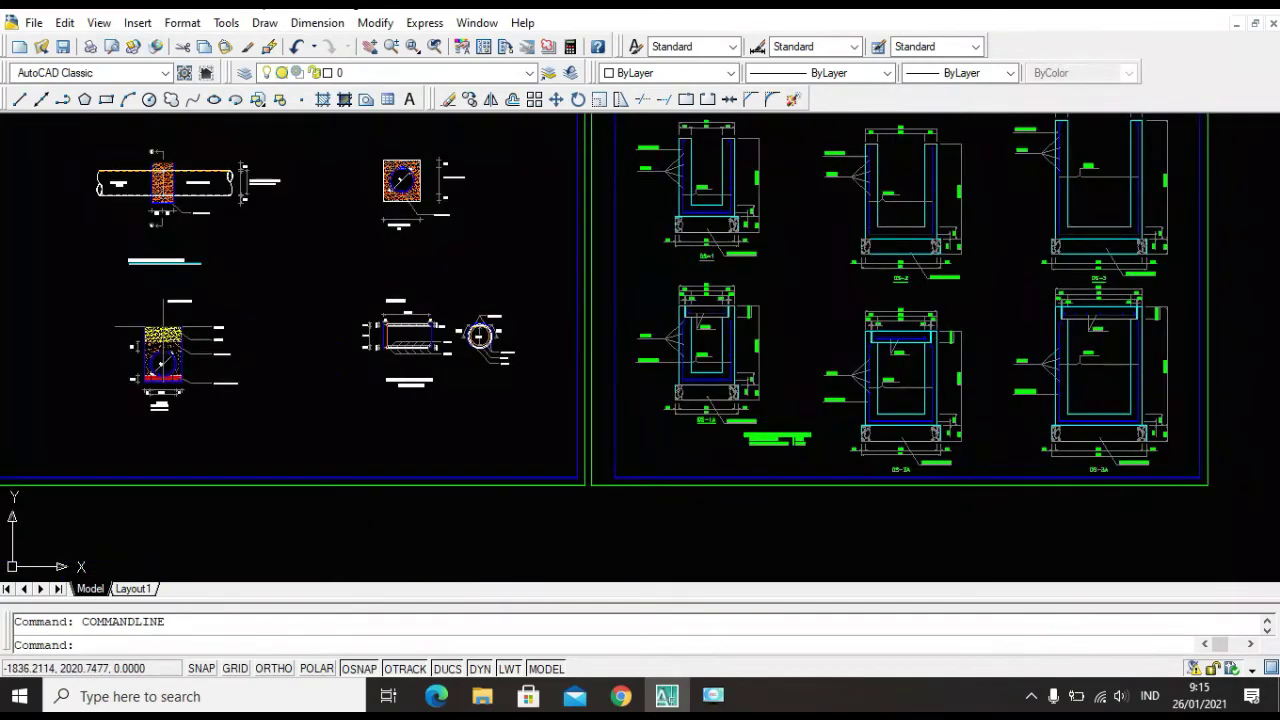
scroll(950, 266, "up", 4)
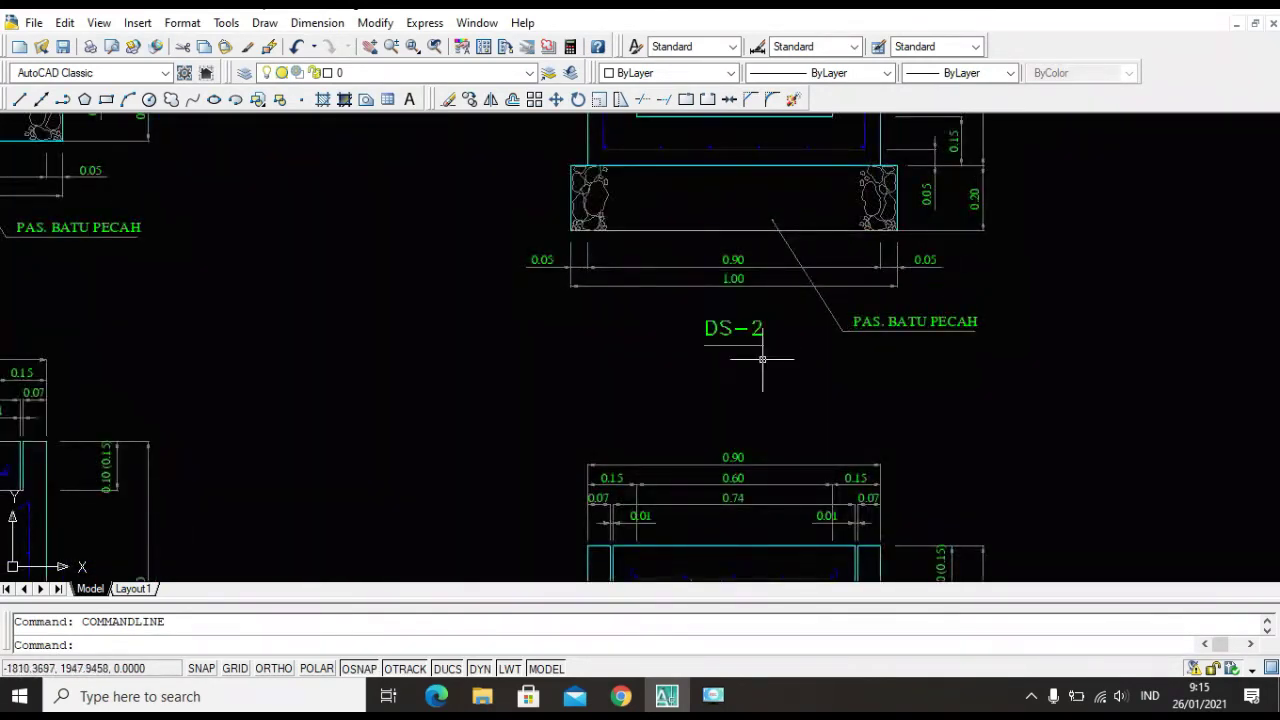
scroll(762, 359, "down", 3)
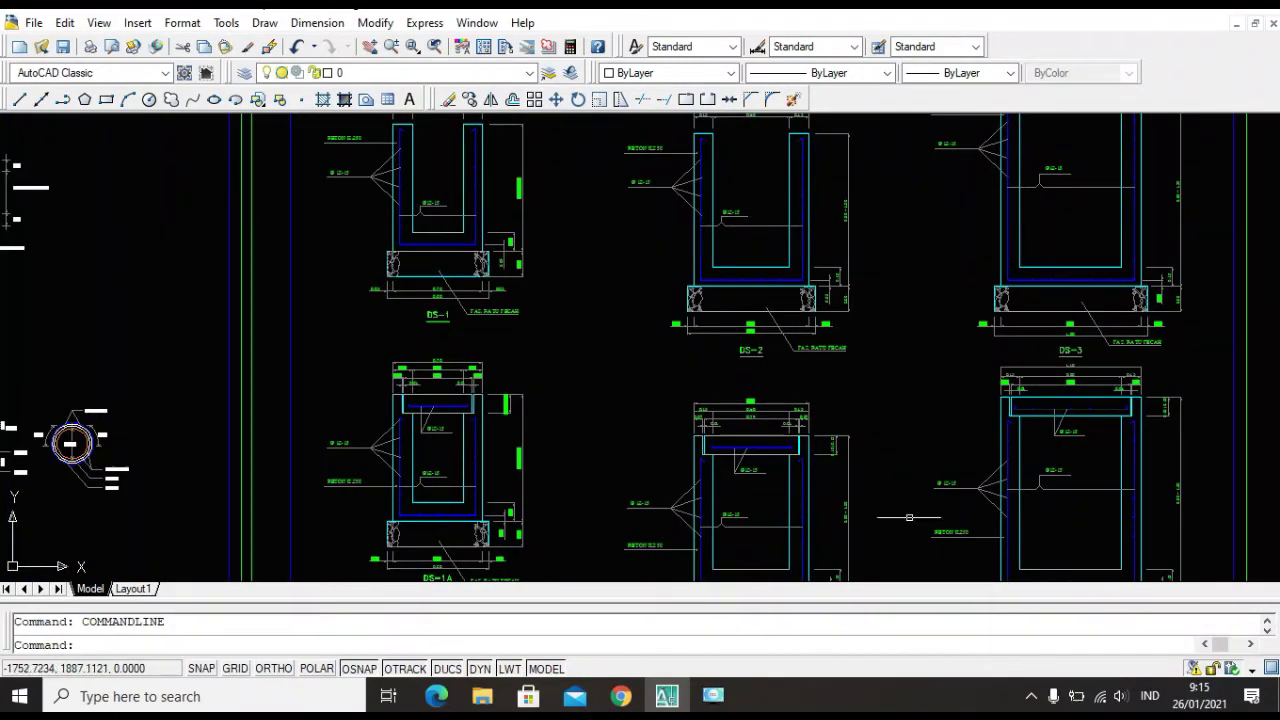
Switch back to the drawing FILE BERBAGI ILMU.dwg.
mouse_move(712, 705)
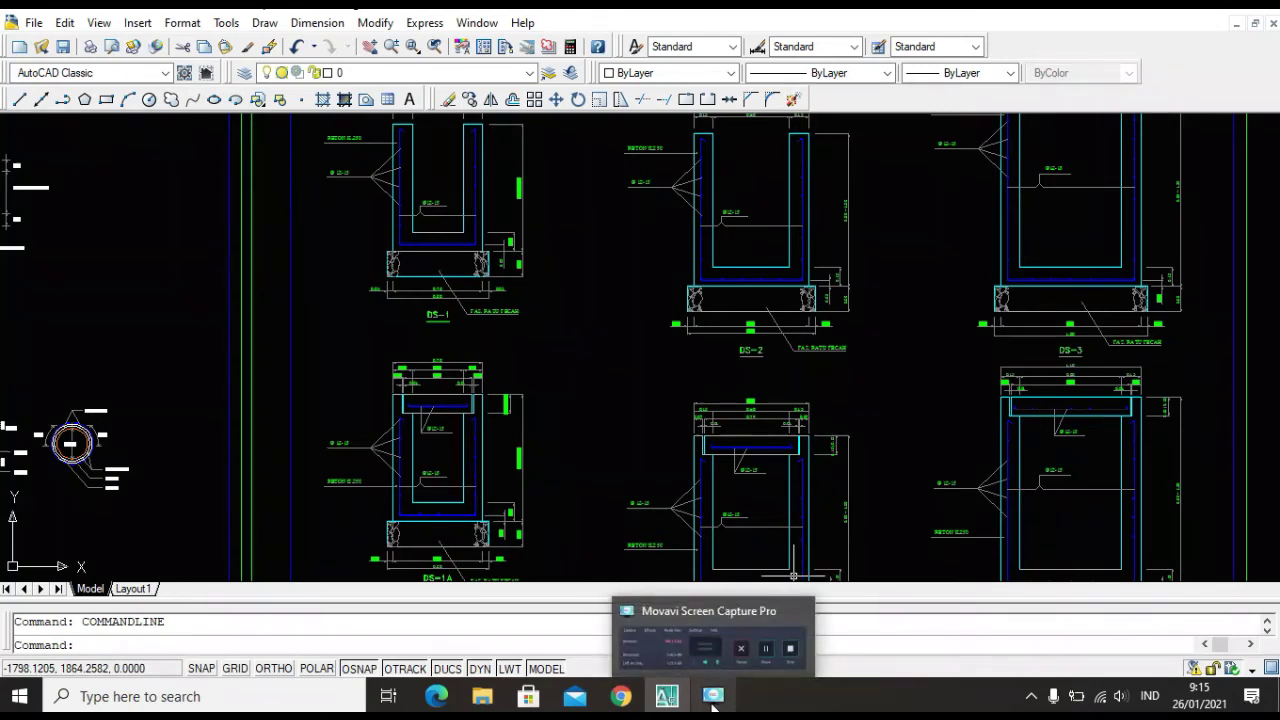
left_click(487, 25)
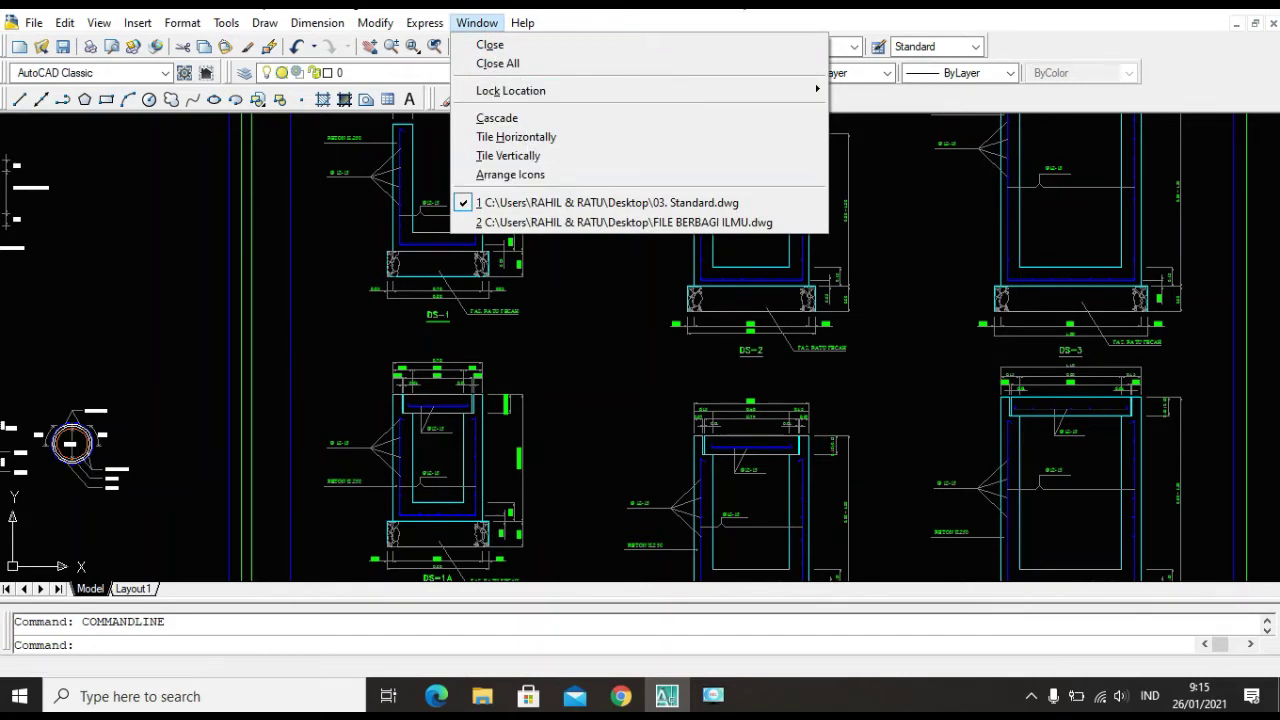
key("Escape")
scroll(726, 328, "down", 4)
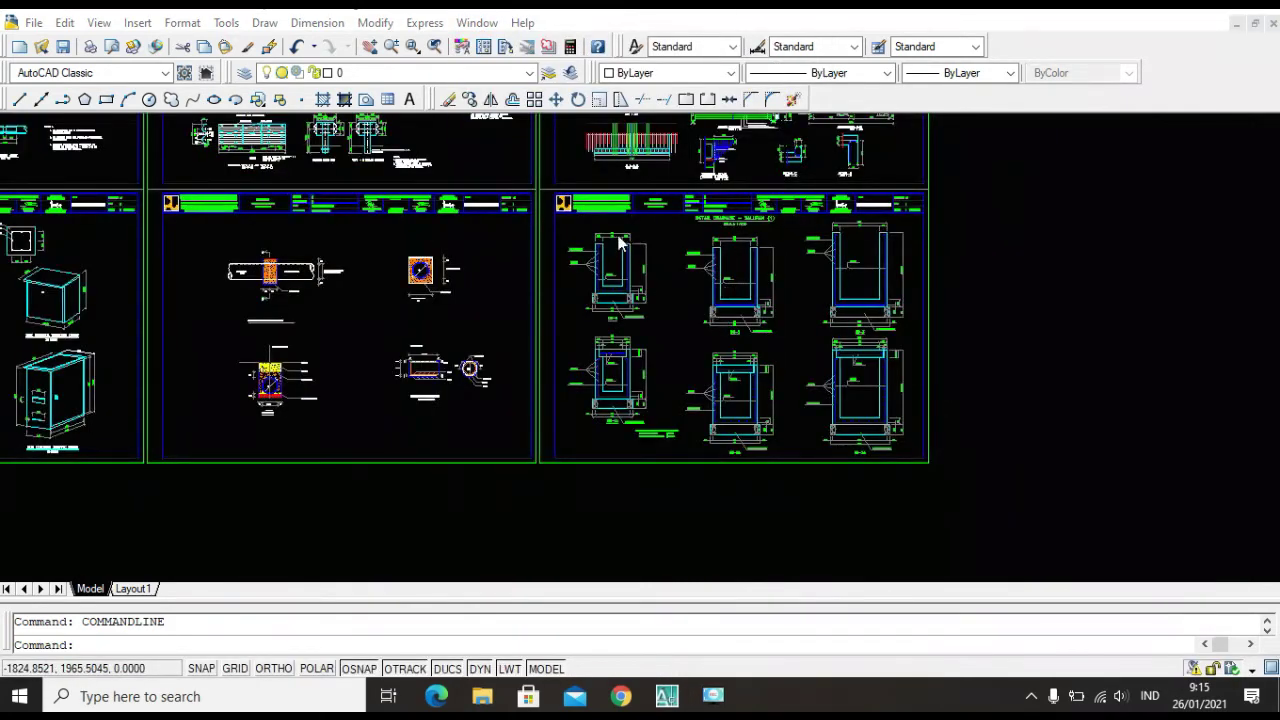
scroll(620, 243, "up", 4)
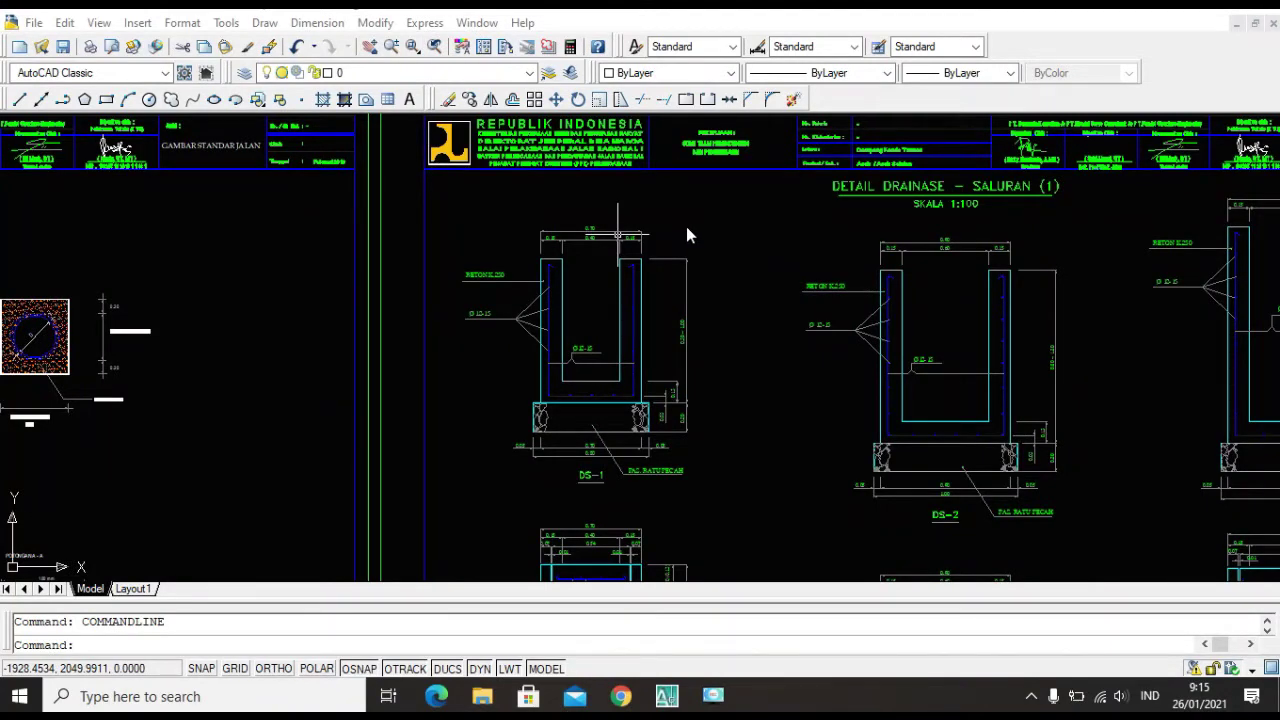
left_click(477, 22)
left_click(570, 220)
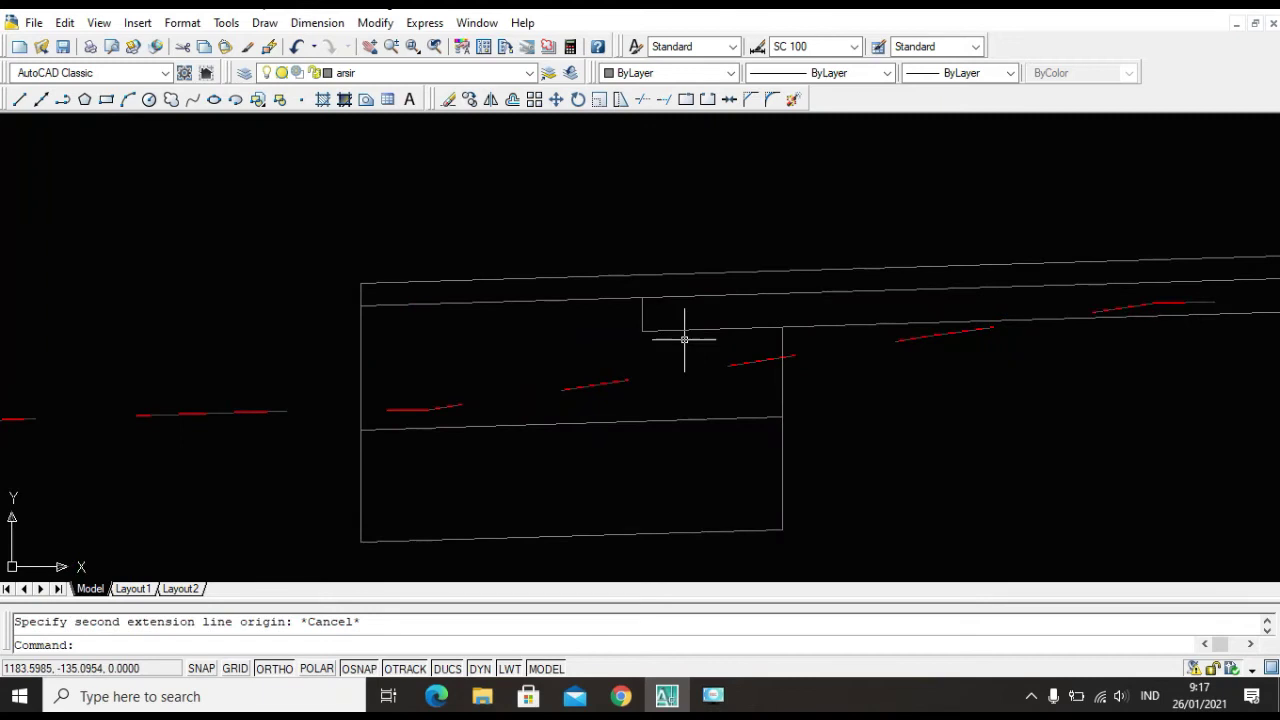
Draw a 0.75 horizontal guide from the top of the short pavement-layer edge toward the centreline, with a vertical line down past the aggregate layers.
type("l")
key("Return")
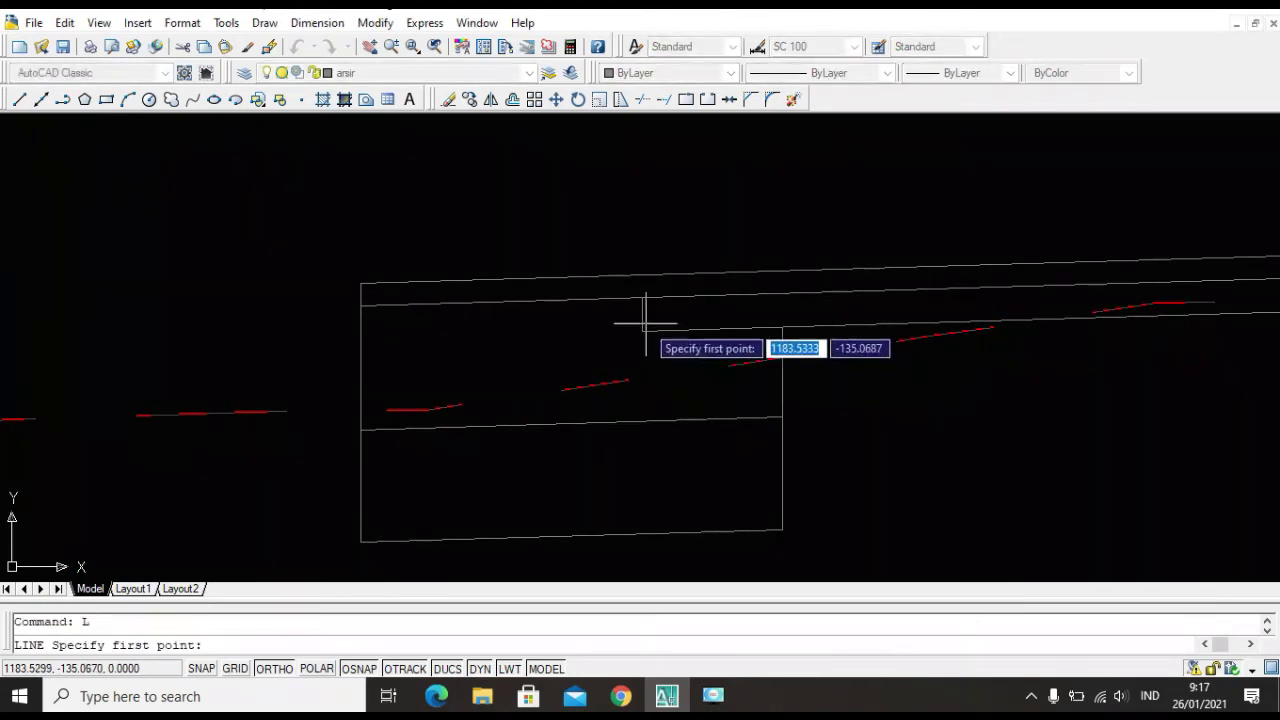
left_click(641, 296)
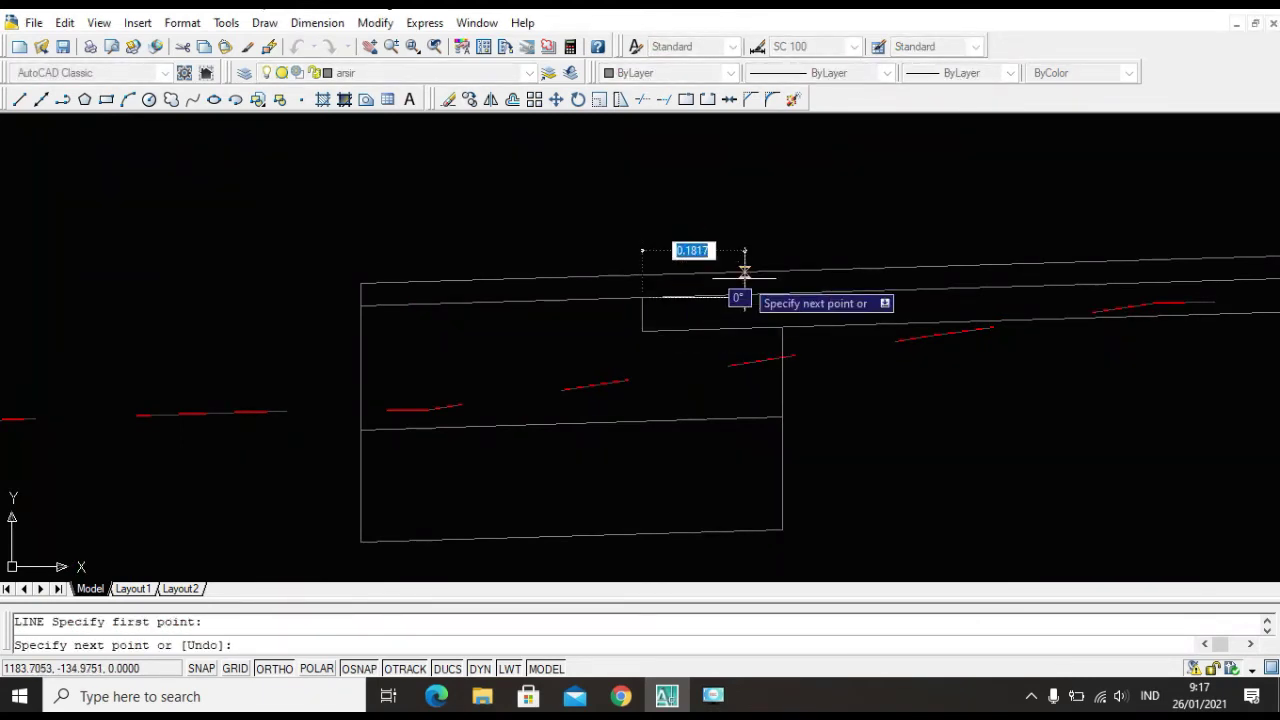
type("0.75")
key("Return")
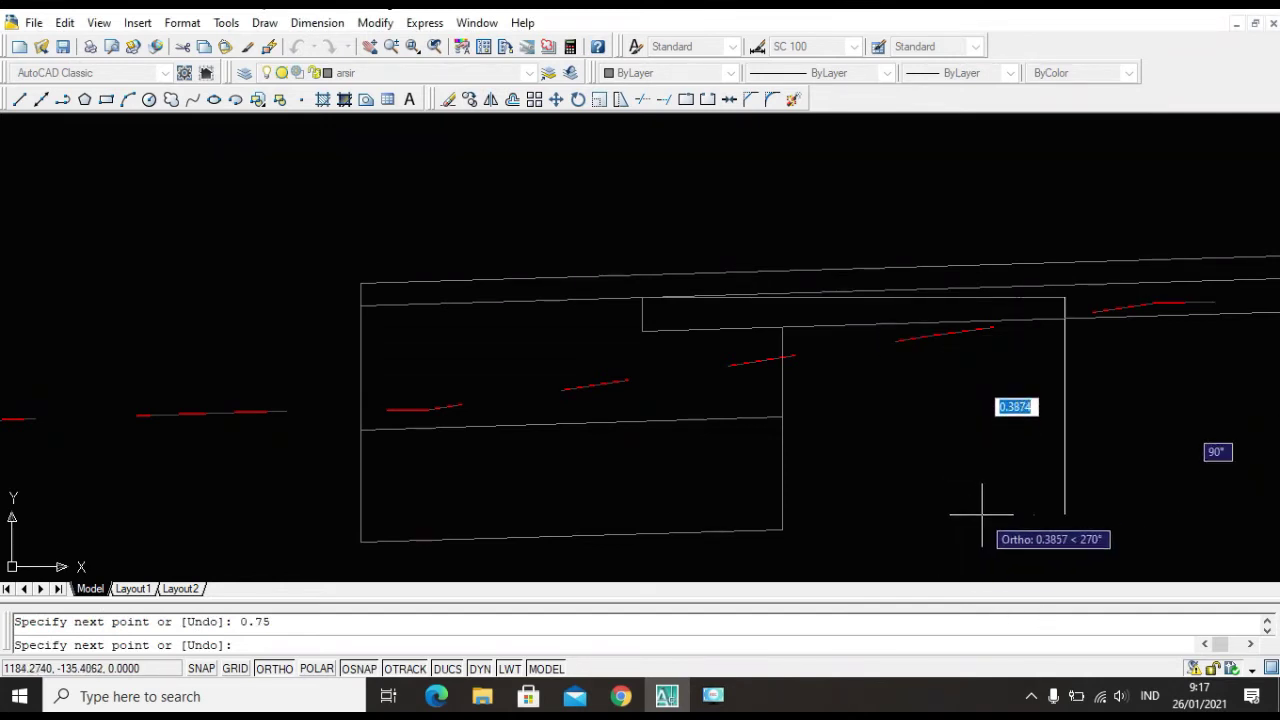
left_click(1040, 548)
key("Return")
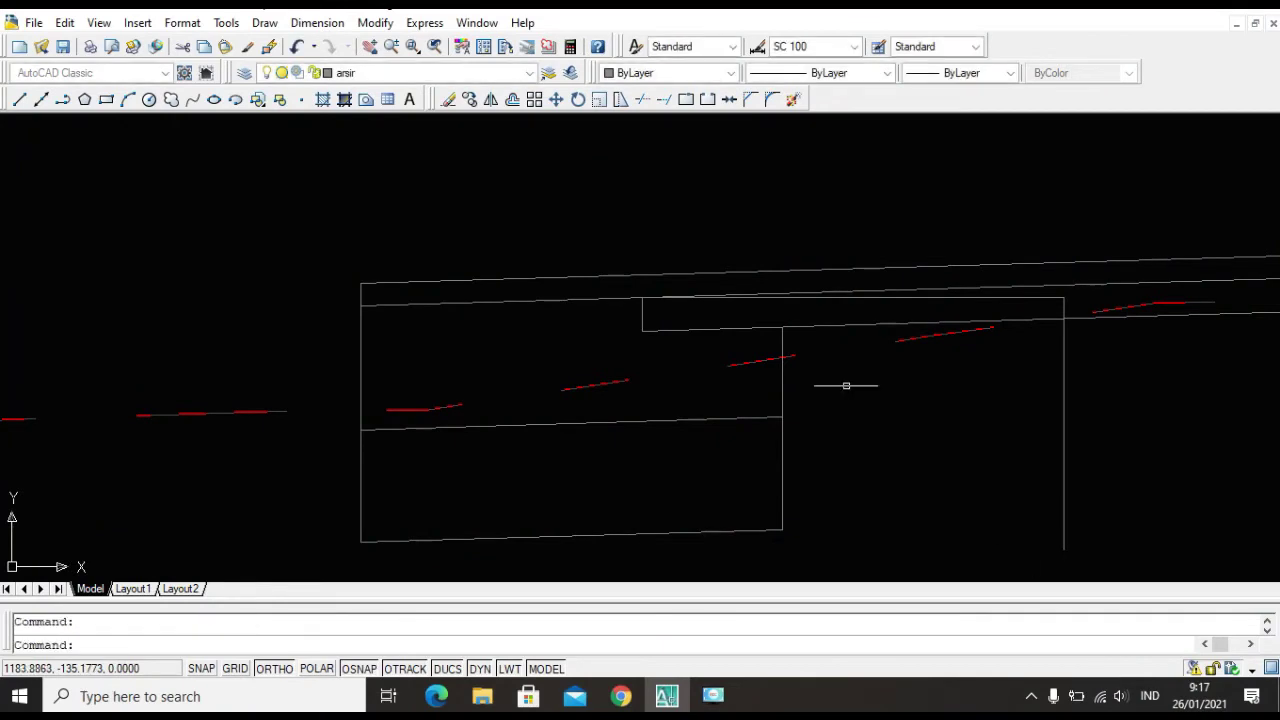
Move the aggregate layers' inner vertical edge horizontally onto the new vertical line.
left_click(797, 399)
left_click(754, 396)
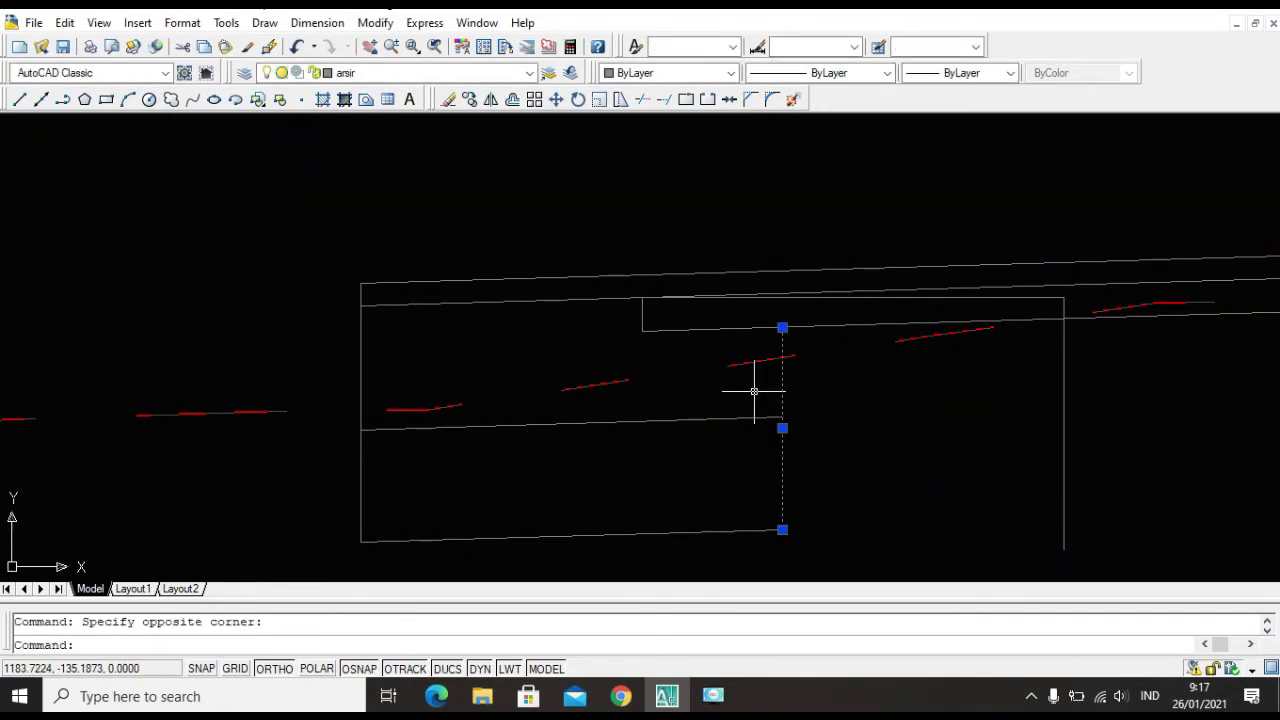
type("m")
key("Return")
left_click(782, 327)
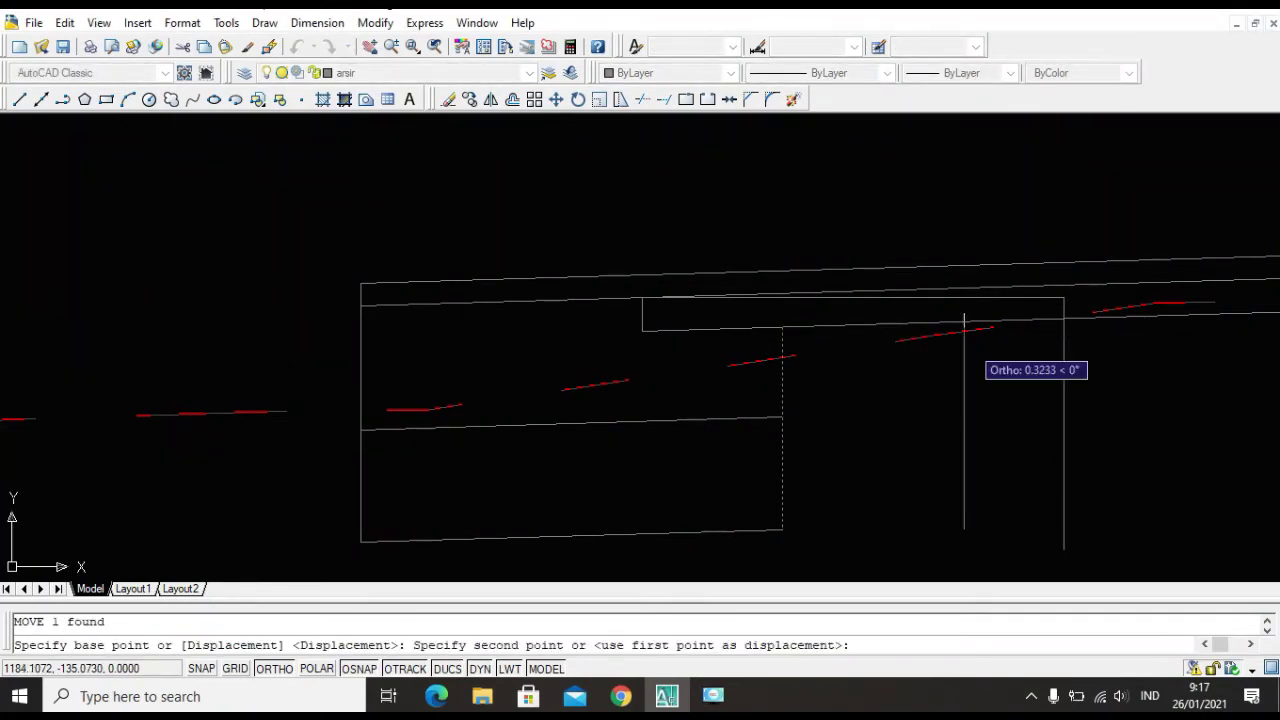
left_click(1064, 314)
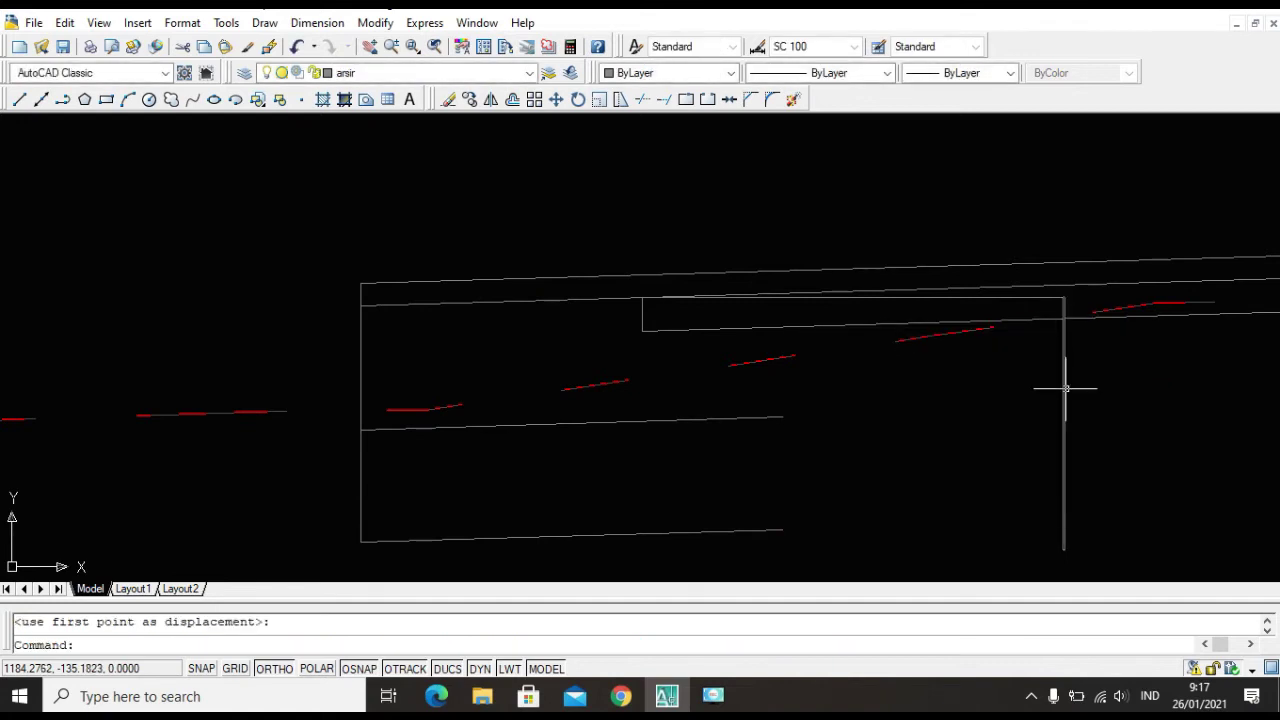
Delete the horizontal guide line and trim the vertical lines above the underside of the pavement layer.
key("Escape")
left_click(1065, 327)
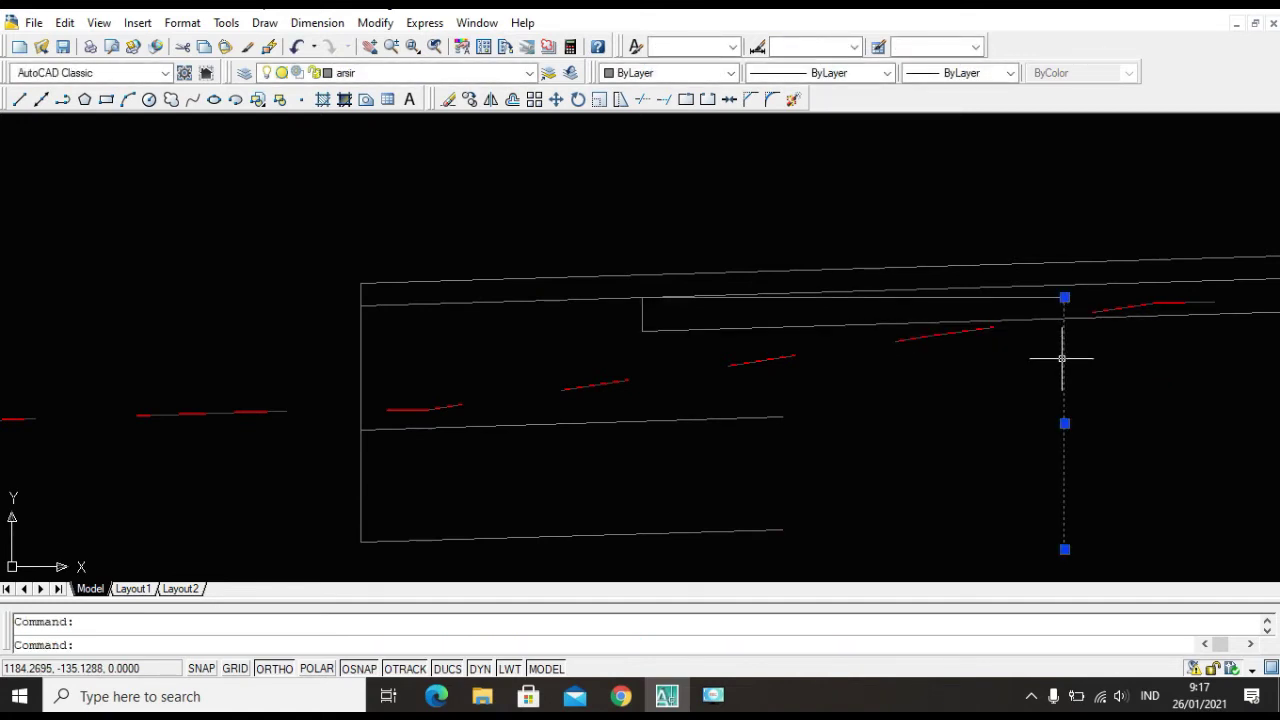
key("Escape")
left_click(1047, 297)
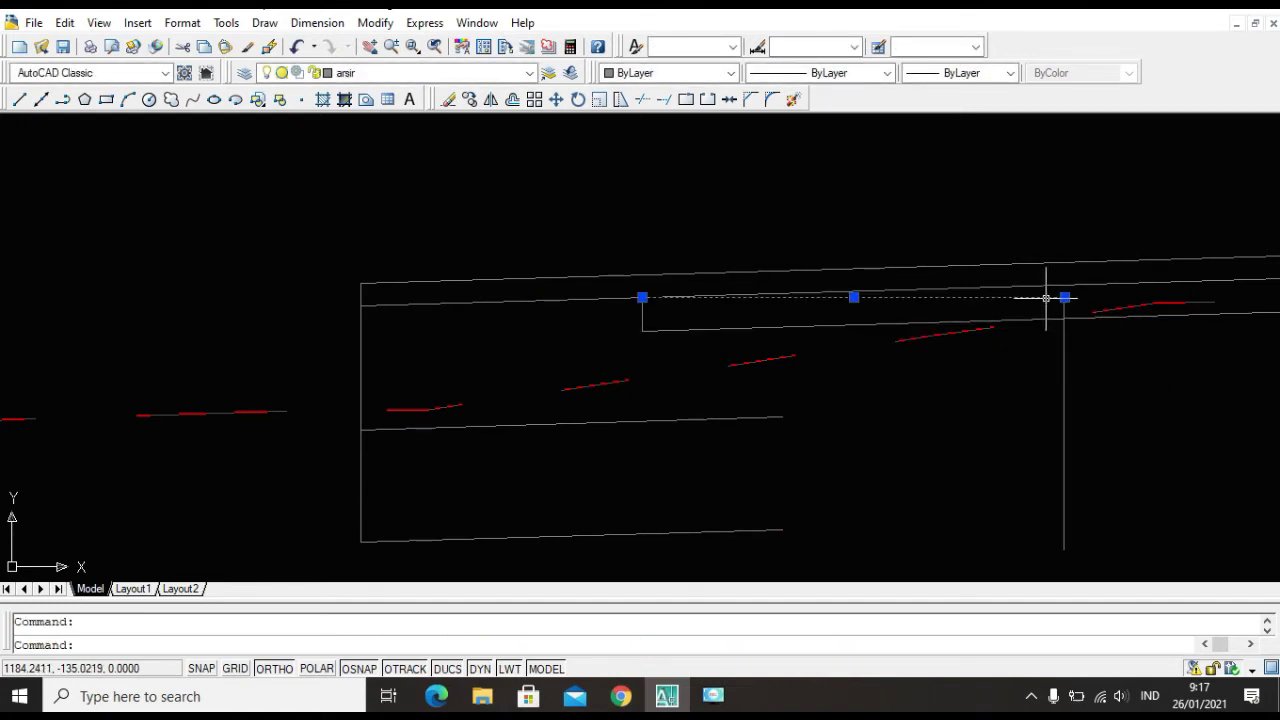
key("Delete")
type("tr")
key("Return")
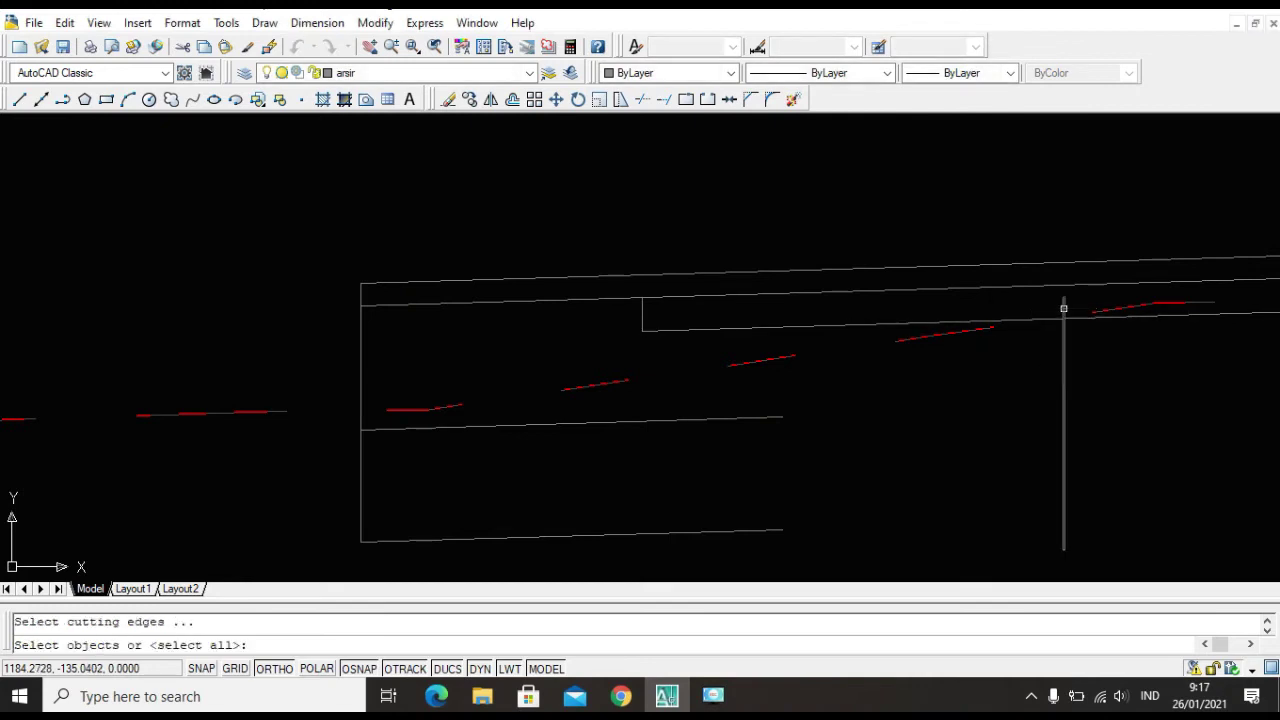
key("Return")
scroll(810, 400, "down", 2)
key("Escape")
type("R")
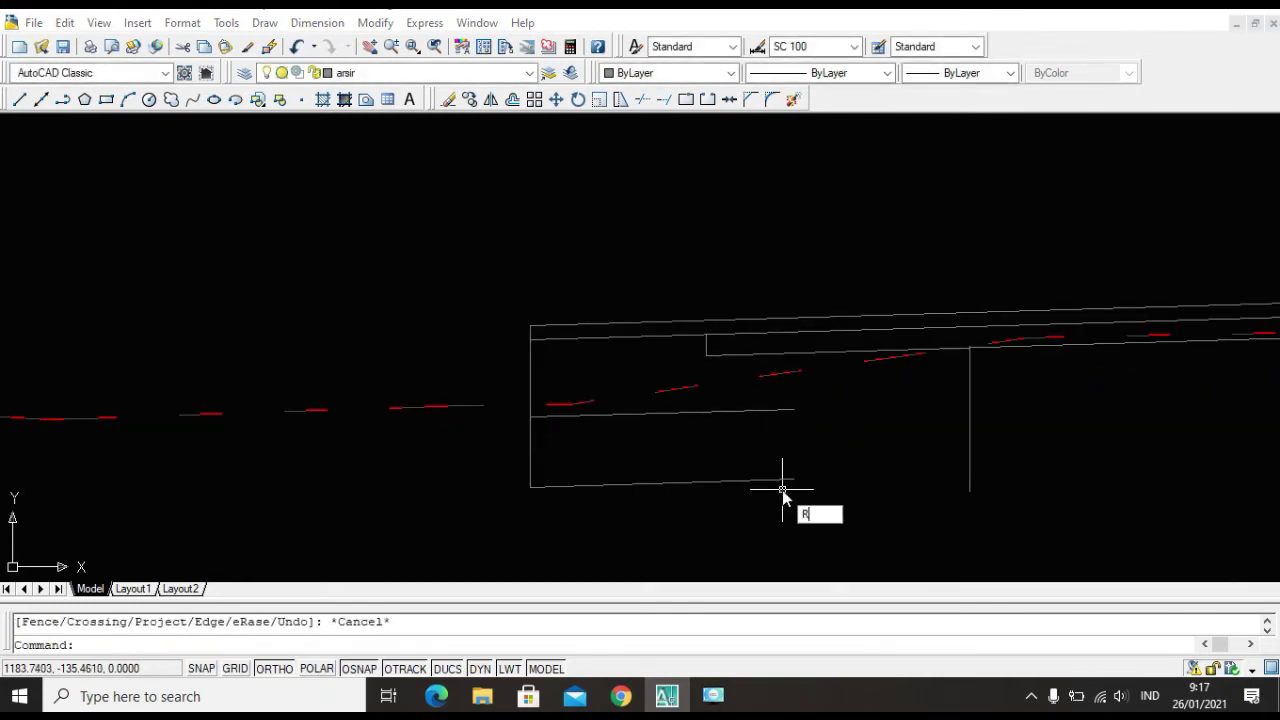
key("Escape")
scroll(921, 422, "down", 3)
scroll(868, 252, "down", 2)
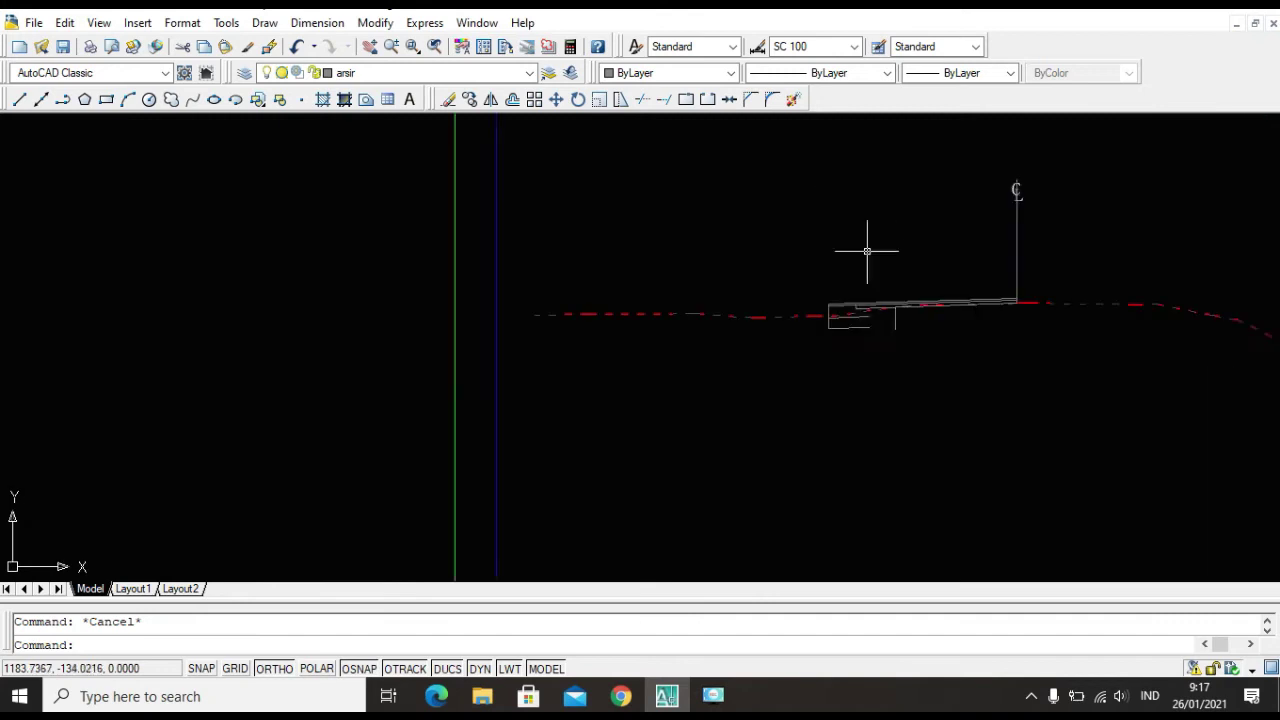
scroll(900, 333, "up", 3)
type("E")
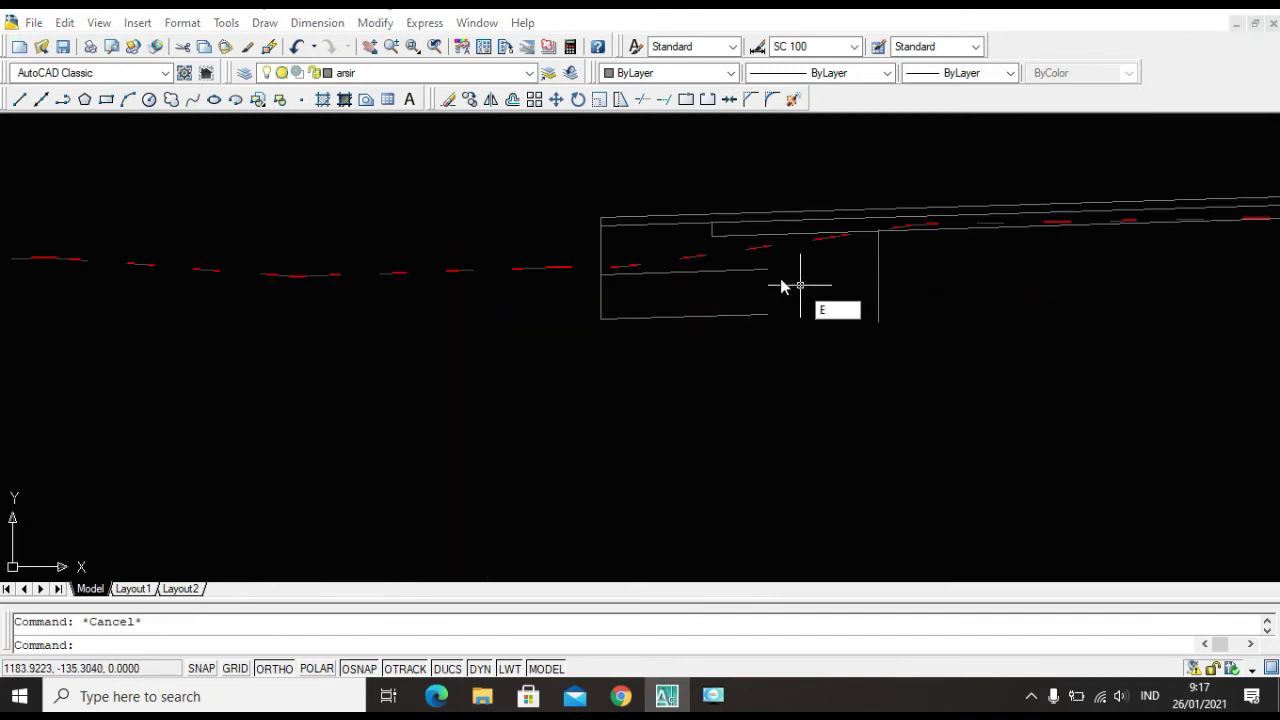
type("X")
key("Return")
key("Return")
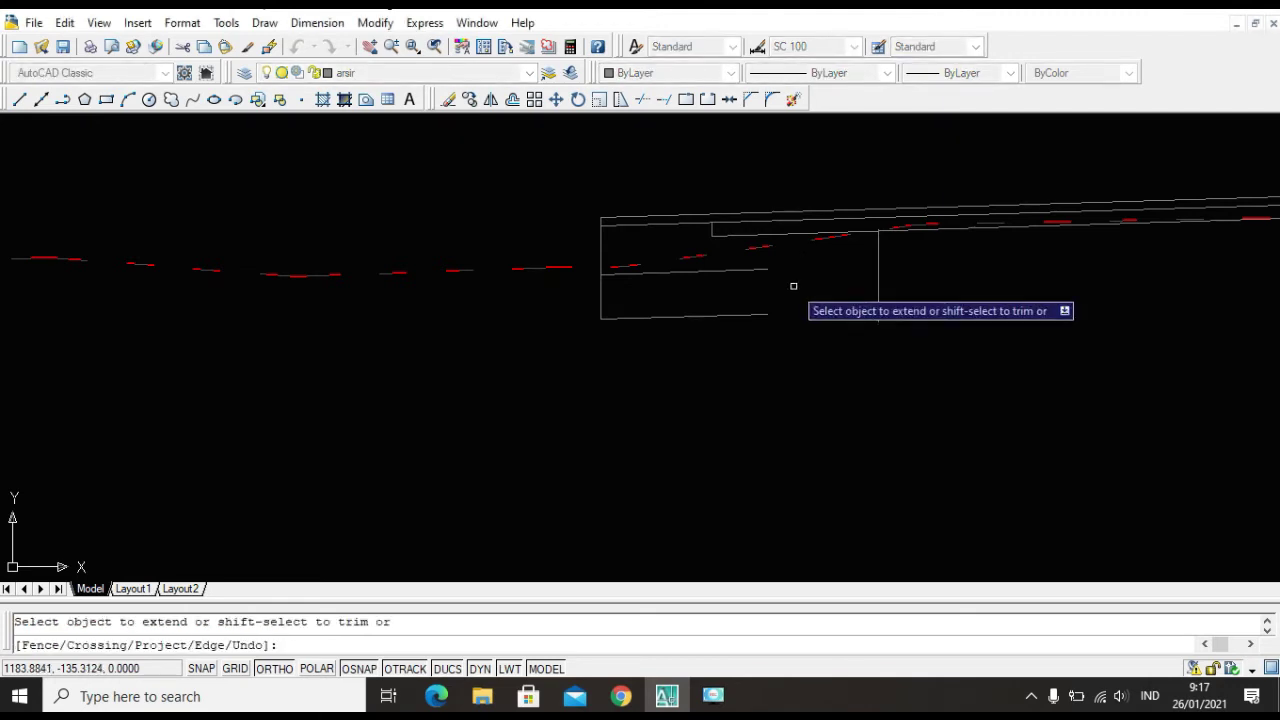
key("Escape")
Extend the two lower aggregate layer lines to the relocated inner vertical edge.
type("EX")
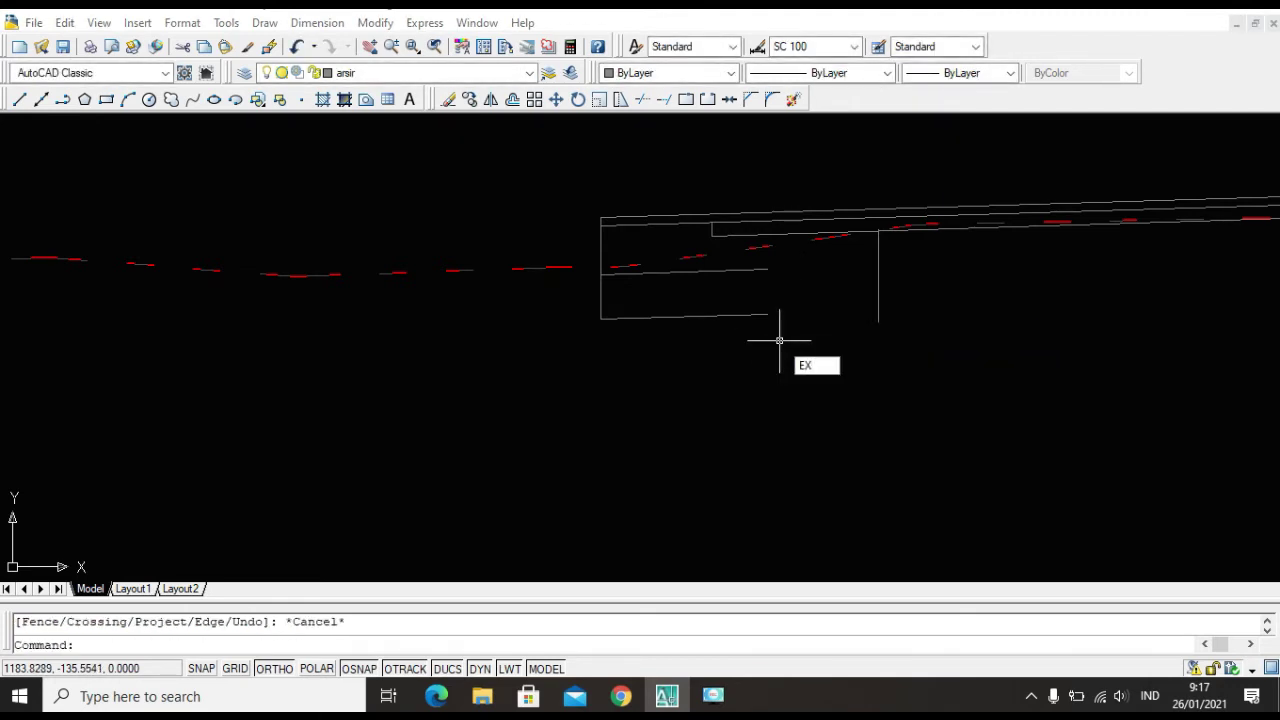
key("Return")
left_click(779, 335)
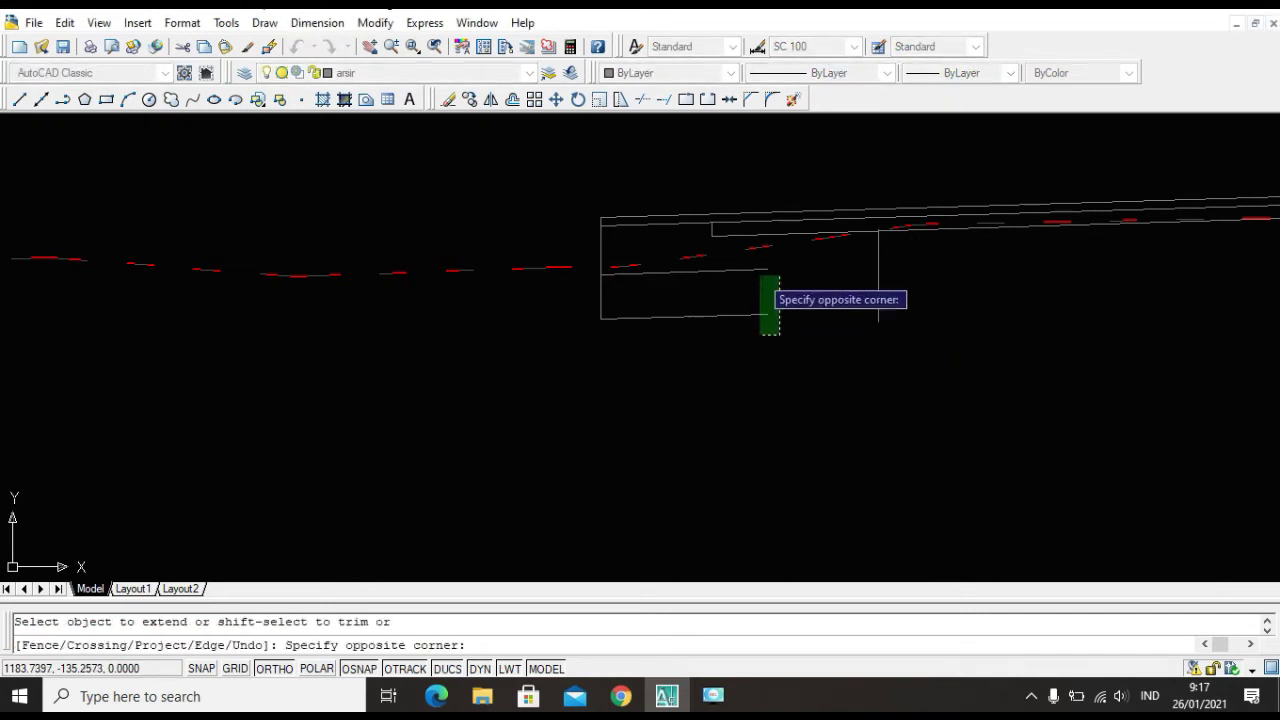
left_click(755, 264)
scroll(891, 329, "up", 2)
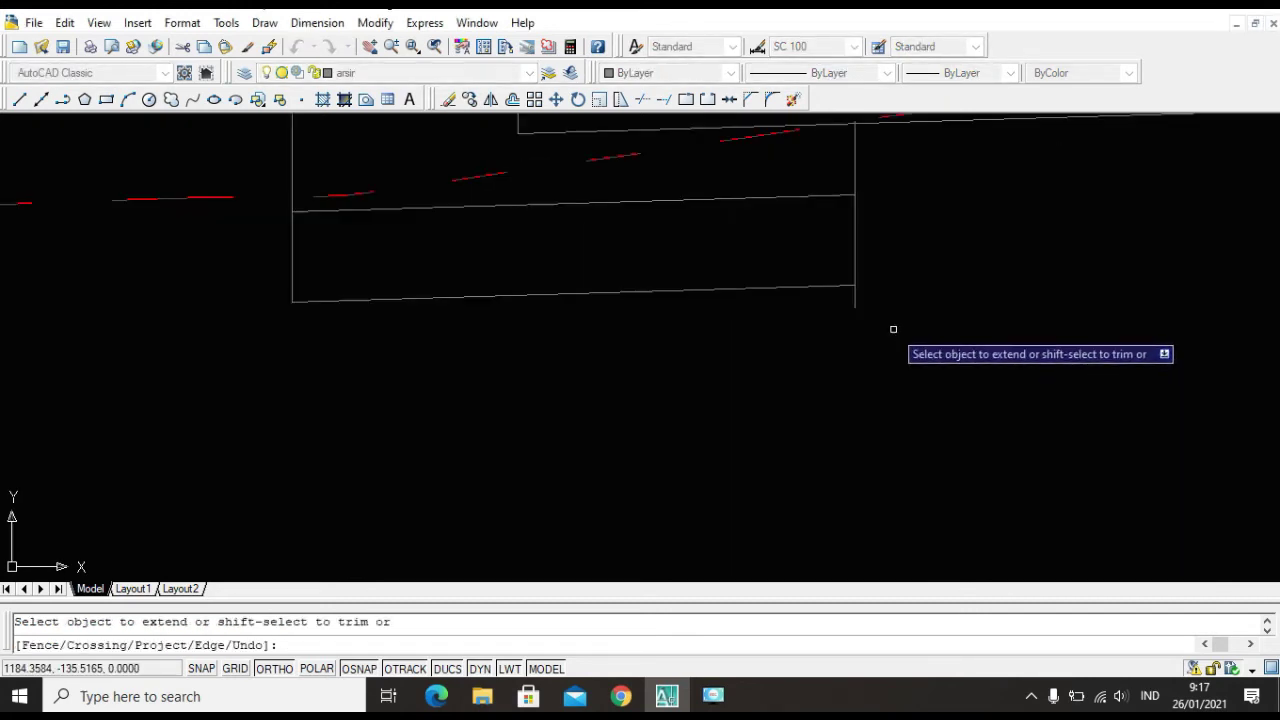
key("Escape")
Trim the stub of the aggregate layers' inner vertical edge below the lowest aggregate line.
type("TR")
key("Return")
key("Return")
left_click(871, 307)
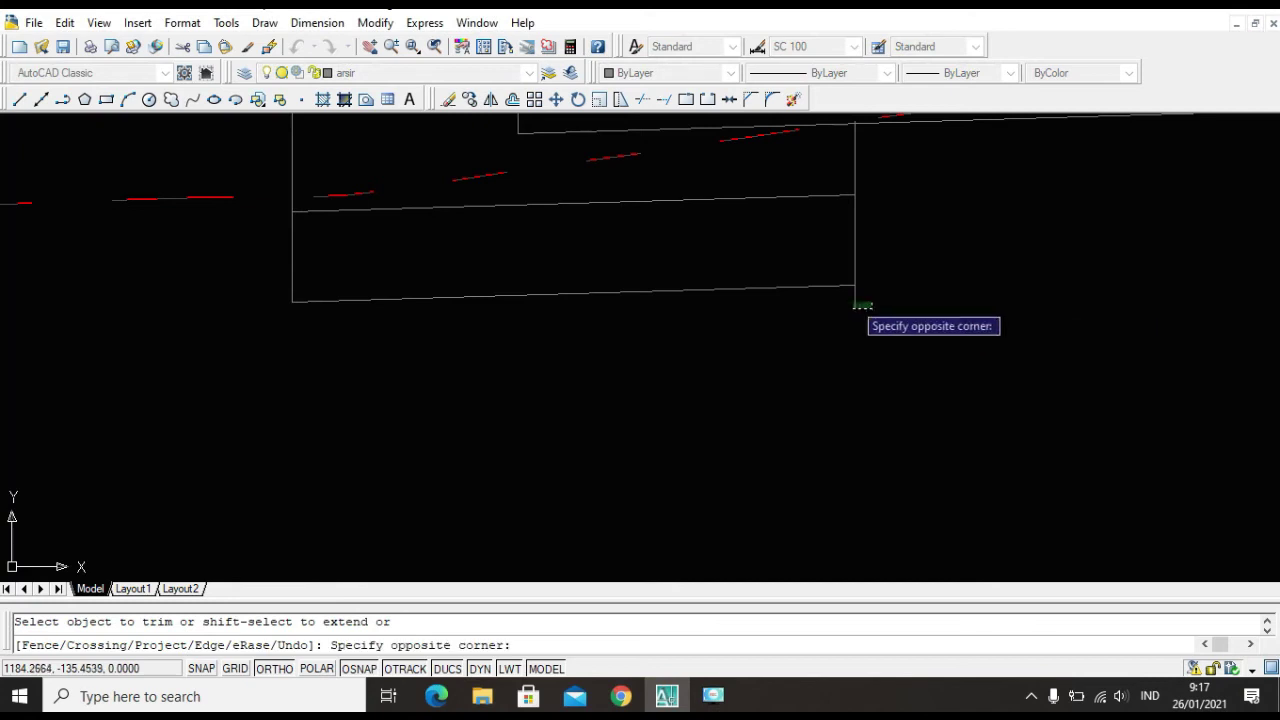
left_click(833, 295)
scroll(846, 330, "down", 1)
key("Escape")
Copy the U channel with its base, dimensions and Saluran U DS-2 label from TYPICAL I to the new section's outer pavement edge.
scroll(848, 336, "down", 2)
scroll(781, 285, "up", 2)
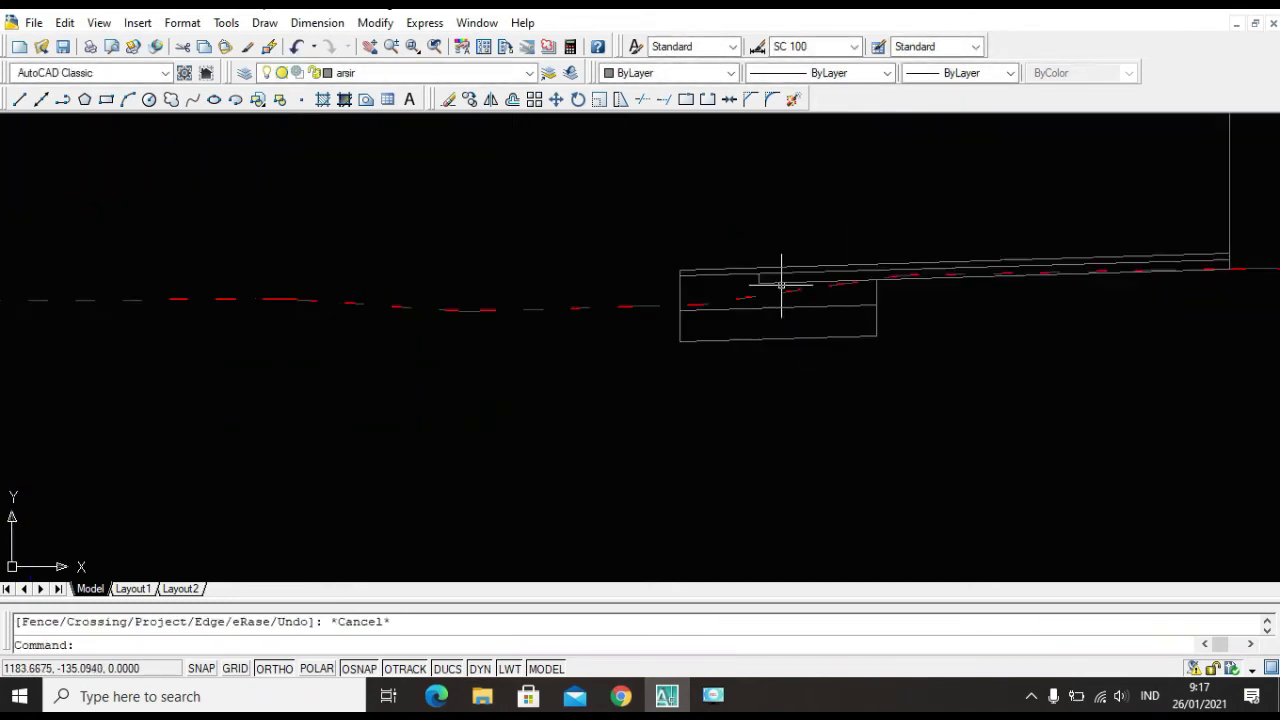
scroll(764, 313, "down", 2)
scroll(766, 314, "down", 2)
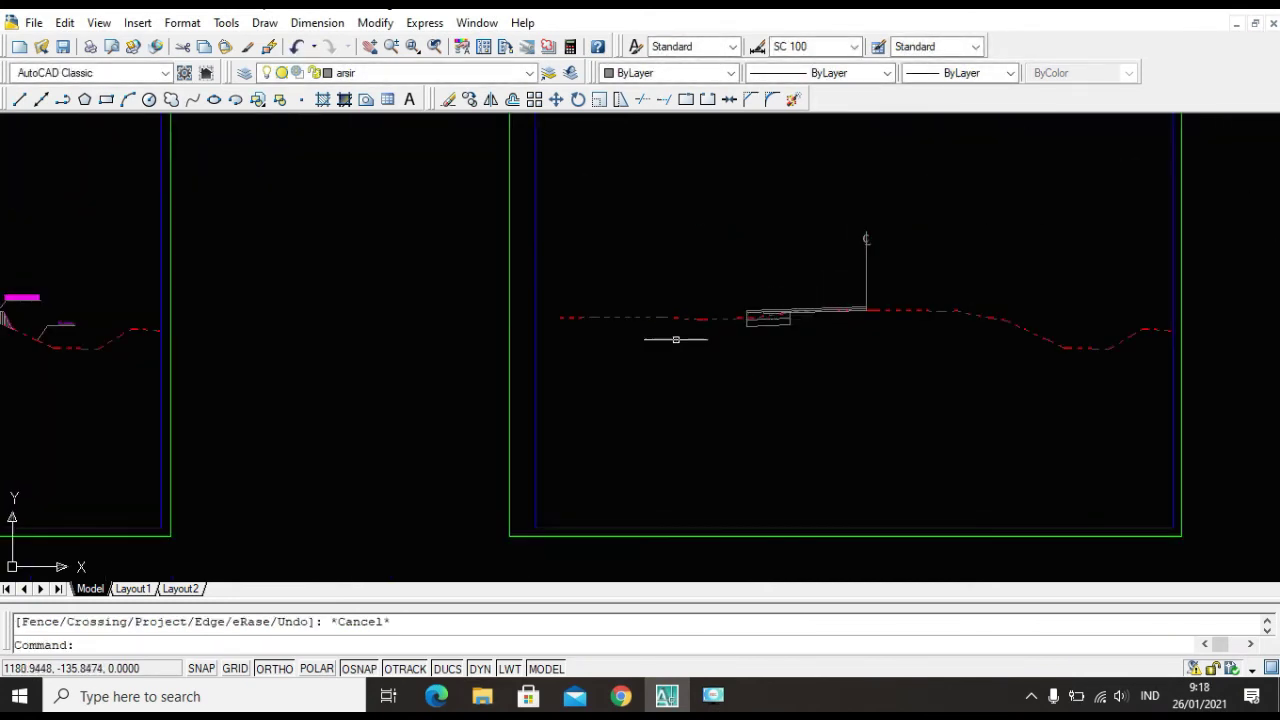
scroll(666, 340, "down", 1)
scroll(810, 322, "up", 2)
scroll(737, 380, "down", 4)
scroll(175, 370, "up", 10)
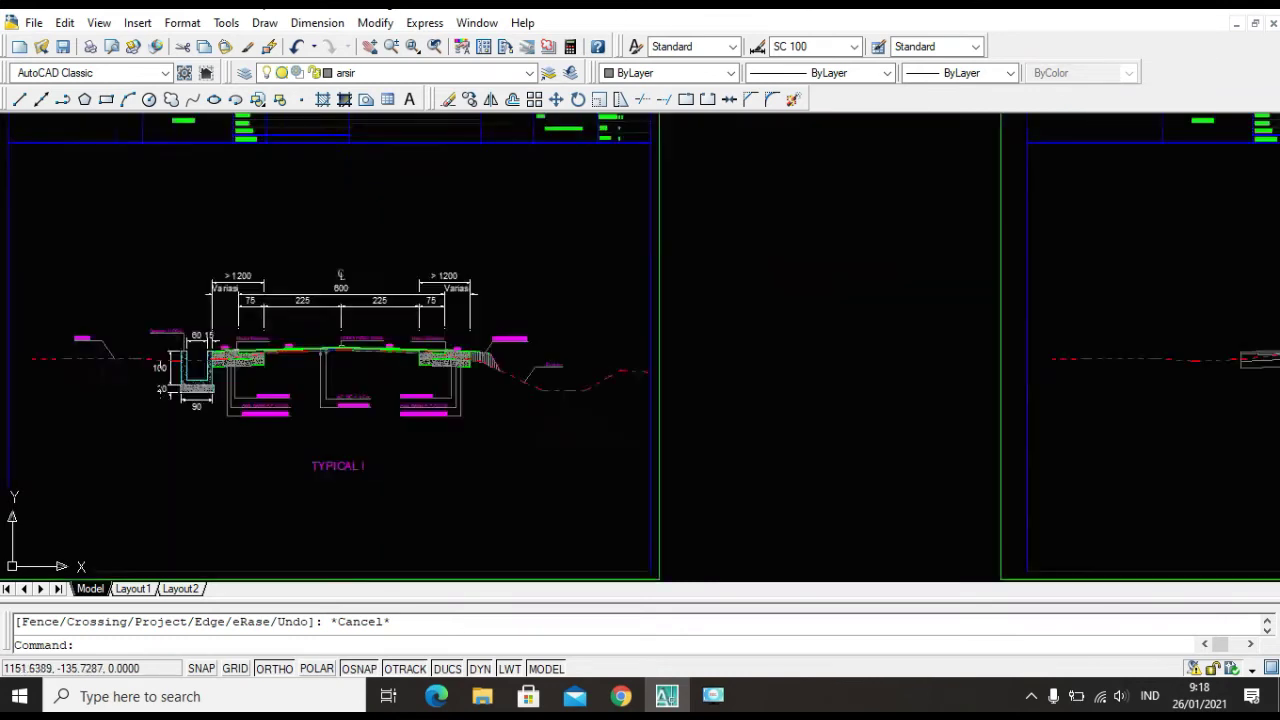
middle_click_drag(355, 408, 510, 297)
left_click(537, 417)
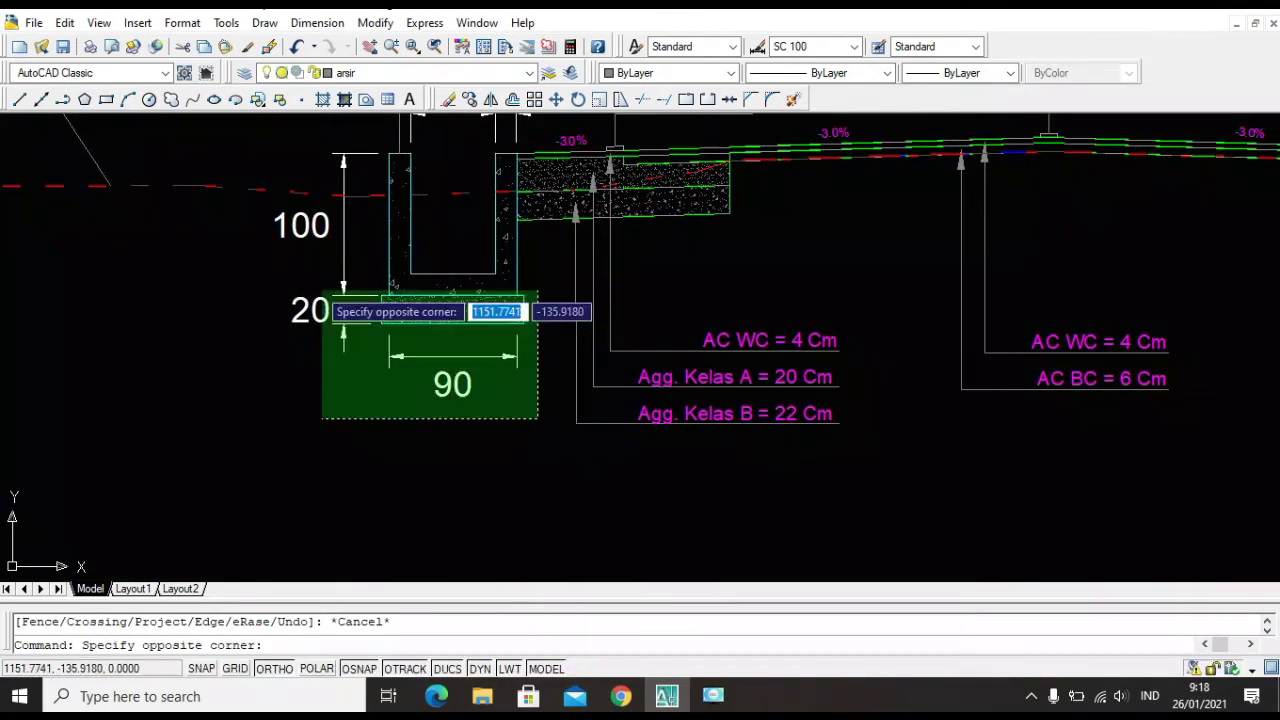
left_click(271, 251)
scroll(466, 146, "up", 5)
left_click(595, 188)
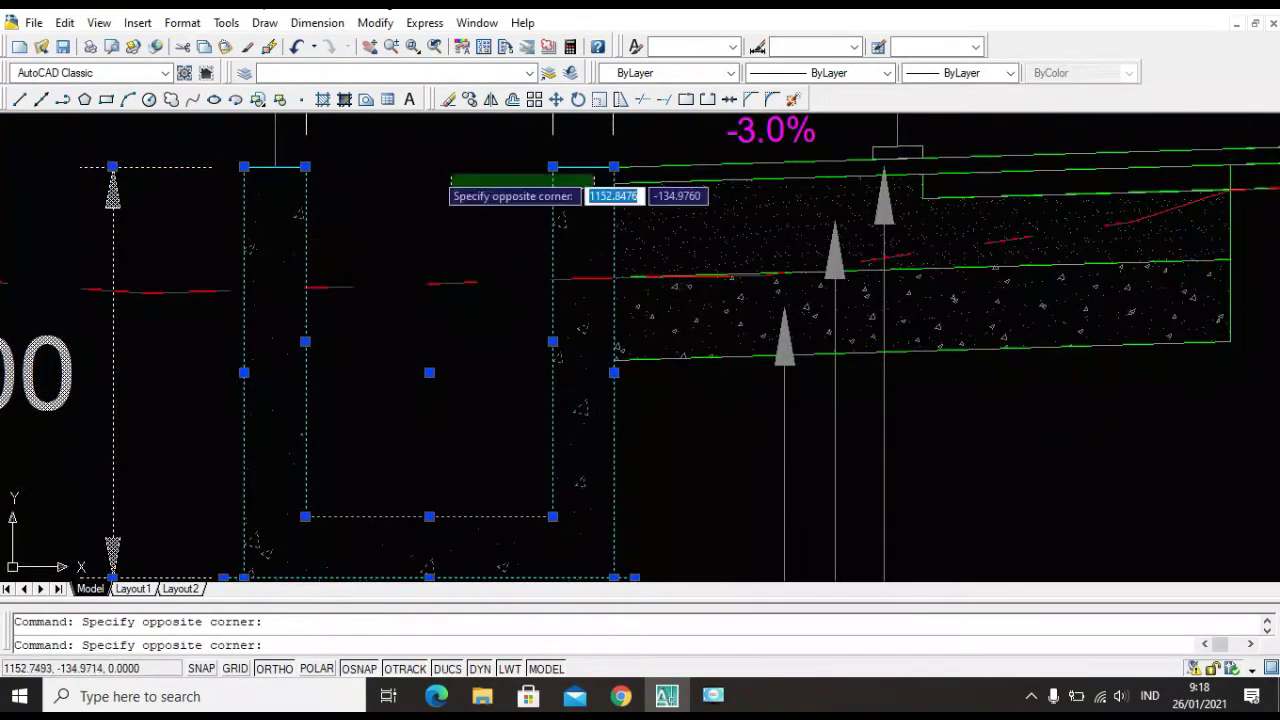
left_click(286, 161)
scroll(286, 161, "down", 4)
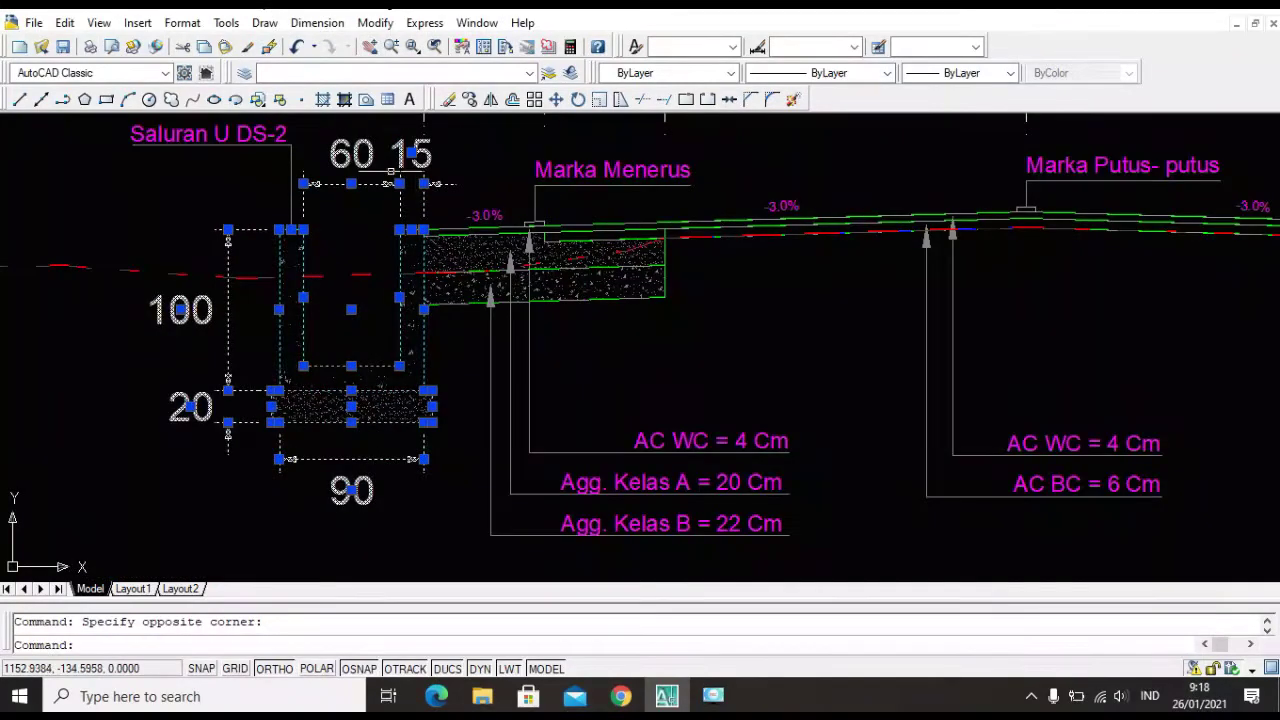
left_click(433, 183)
left_click(313, 143)
left_click(268, 132)
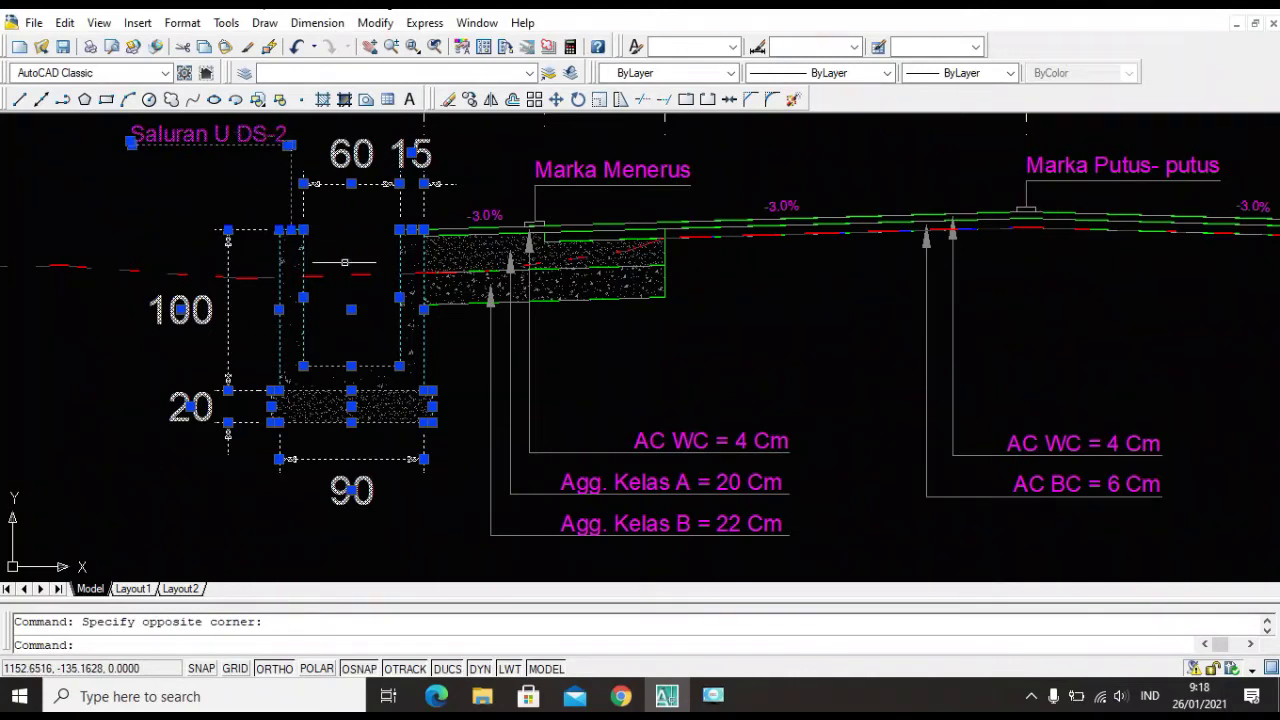
type("co")
key("Return")
scroll(430, 238, "up", 5)
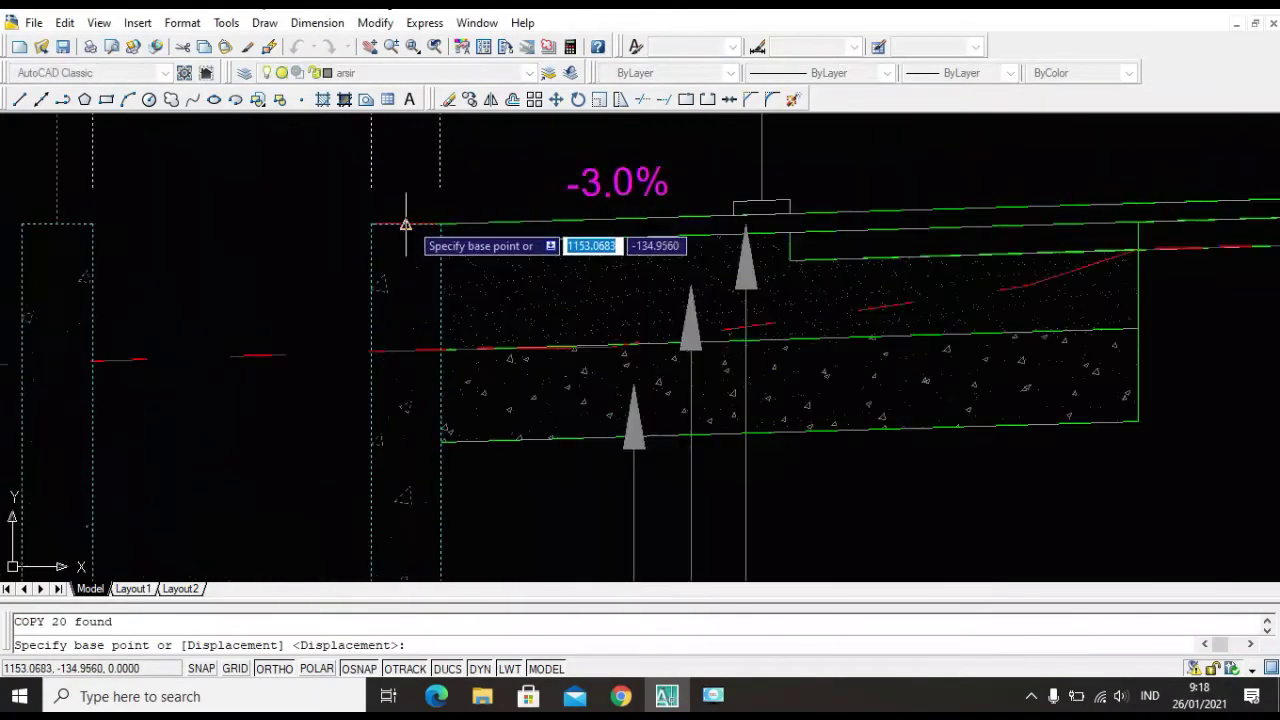
left_click(440, 224)
scroll(440, 224, "down", 8)
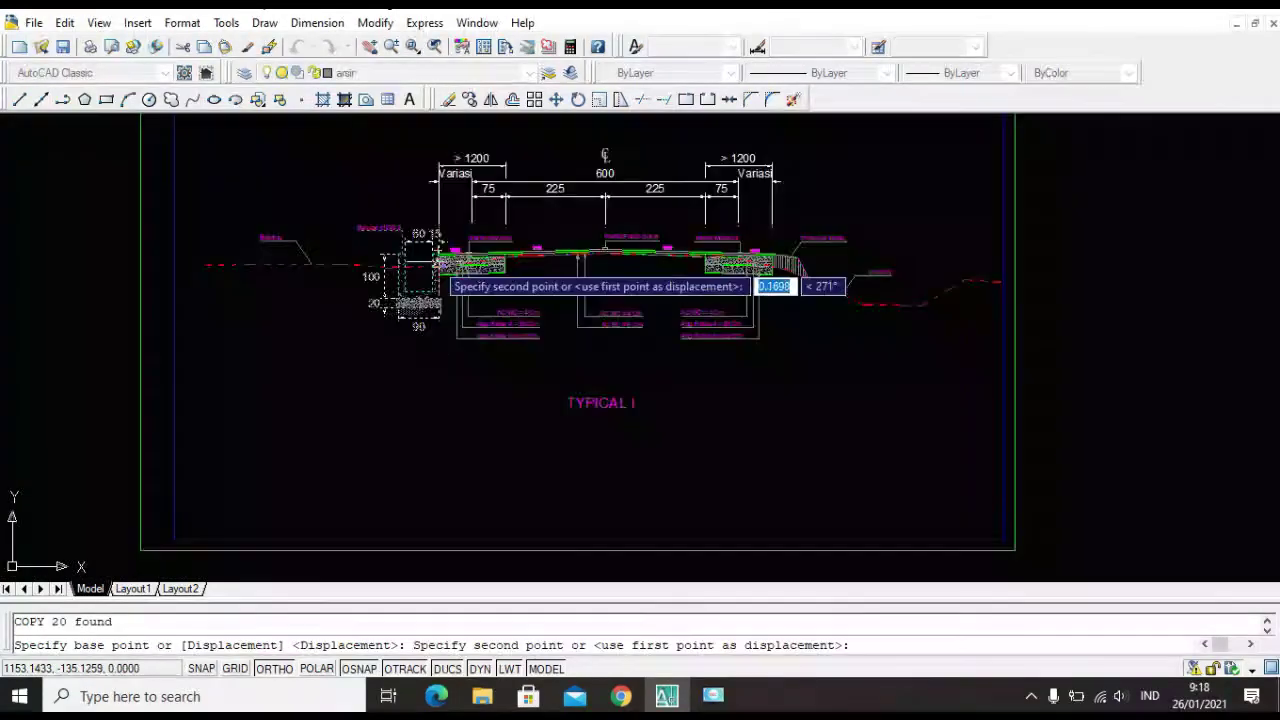
scroll(841, 281, "up", 8)
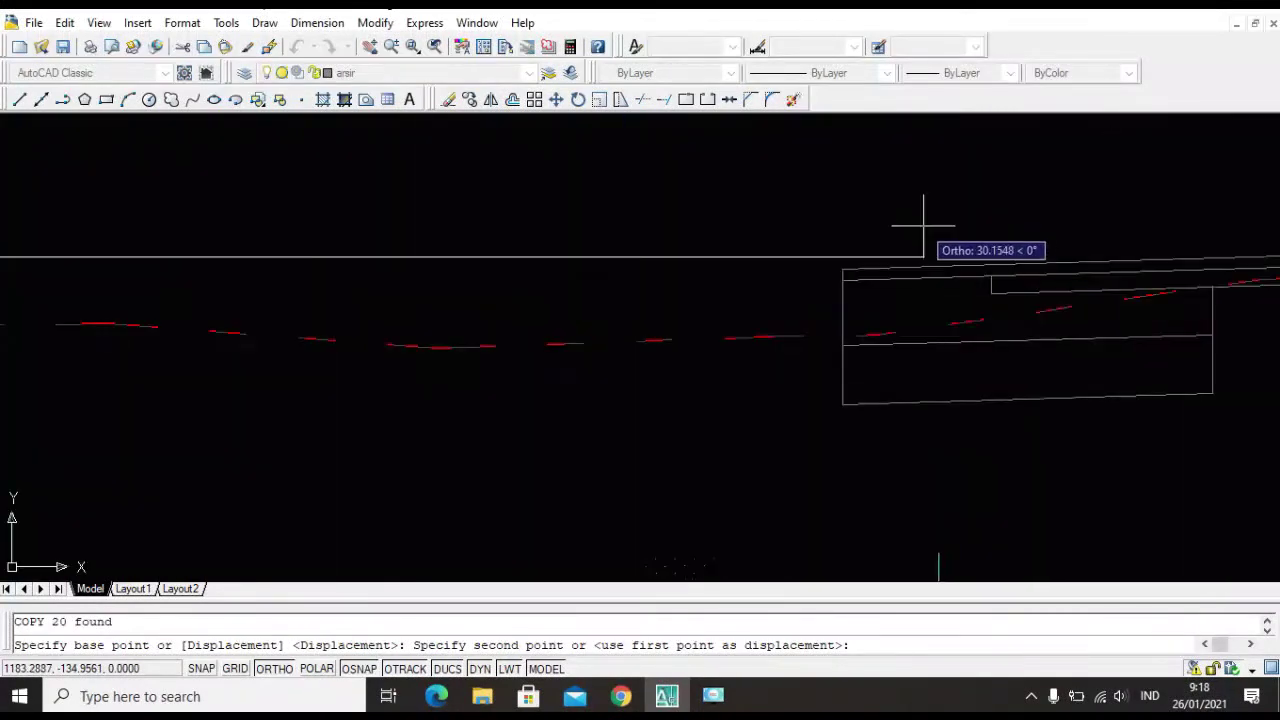
left_click(686, 368)
scroll(686, 337, "down", 6)
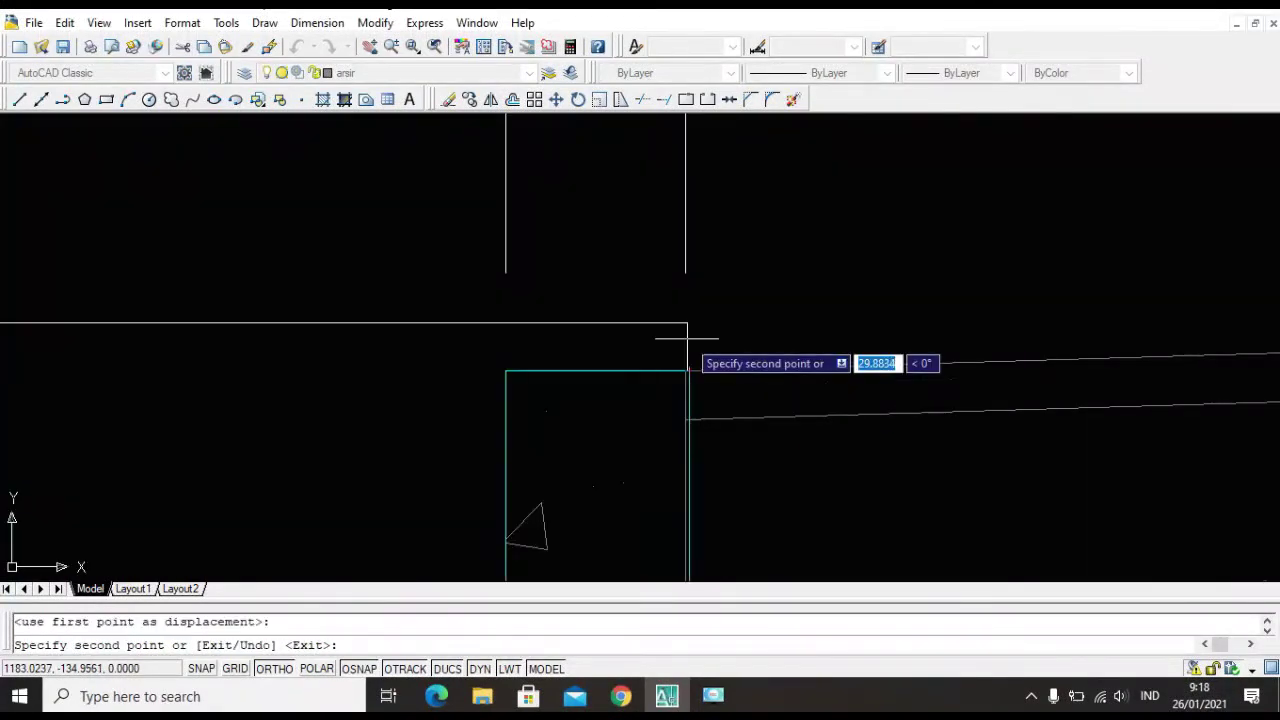
key("Escape")
Copy the short top line of the channel's road-side wall onto the top of its opposite wall.
scroll(690, 327, "up", 5)
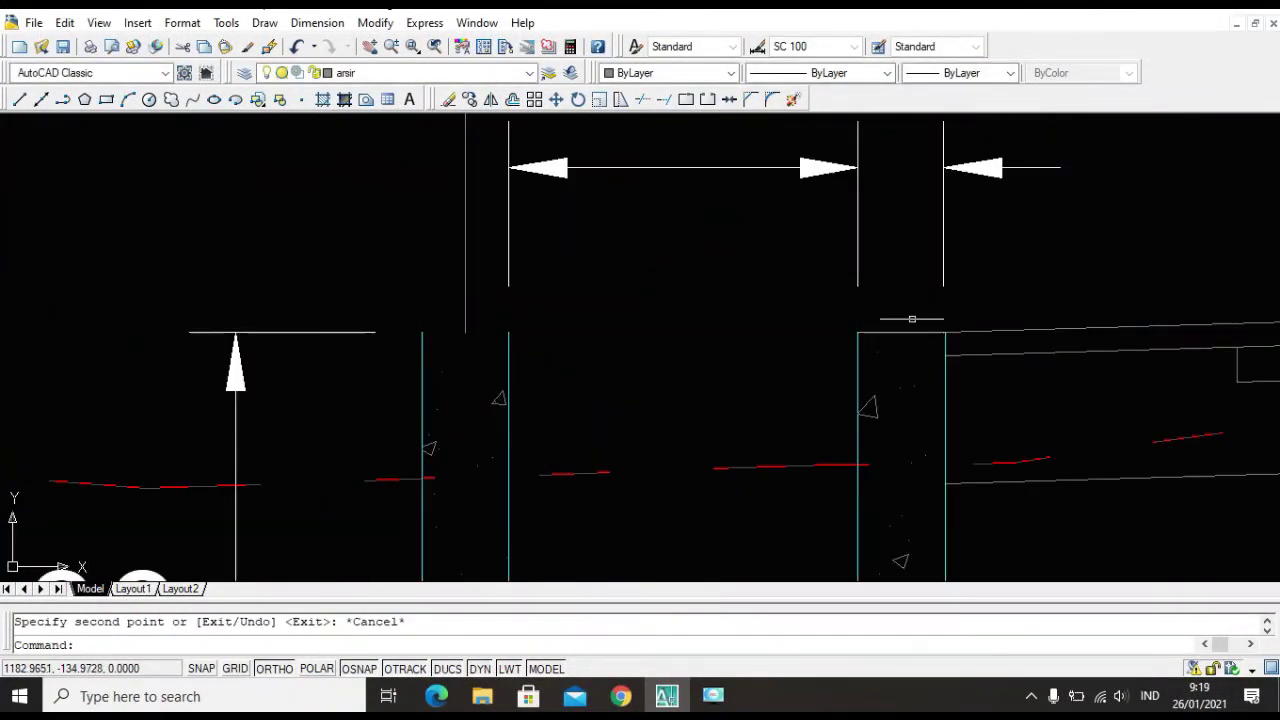
left_click(908, 331)
type("co")
key("Return")
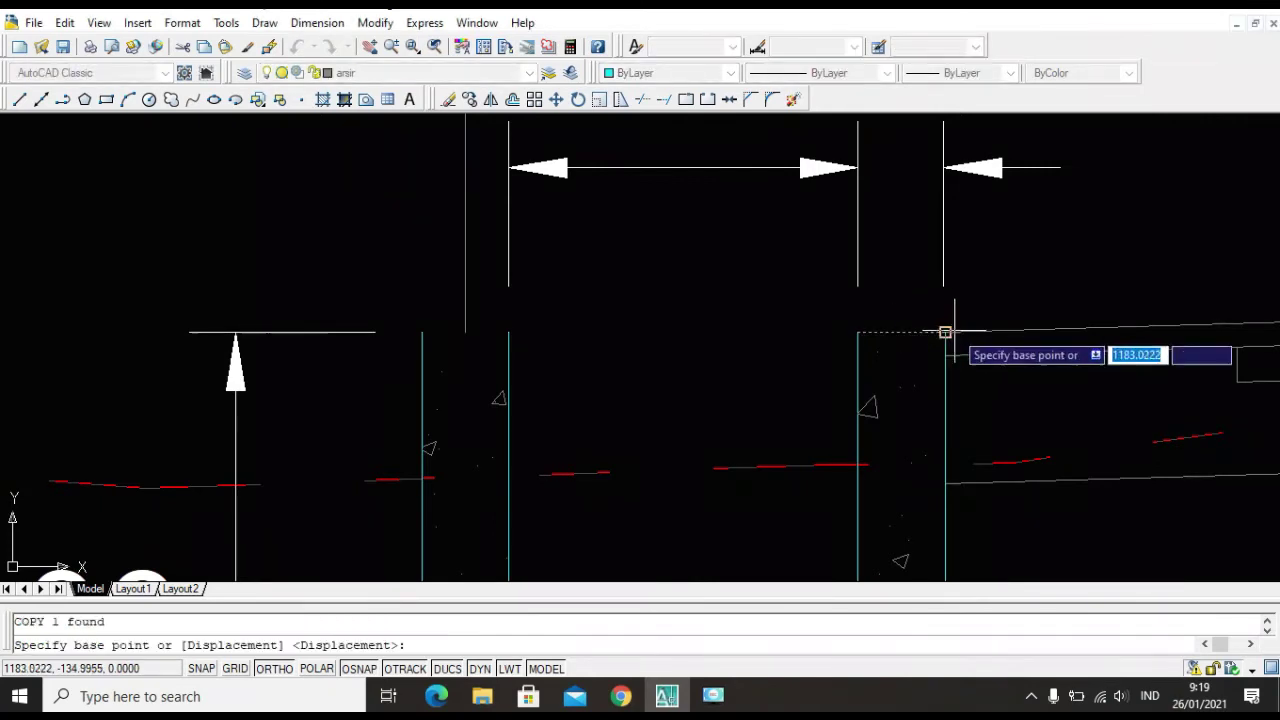
left_click(945, 332)
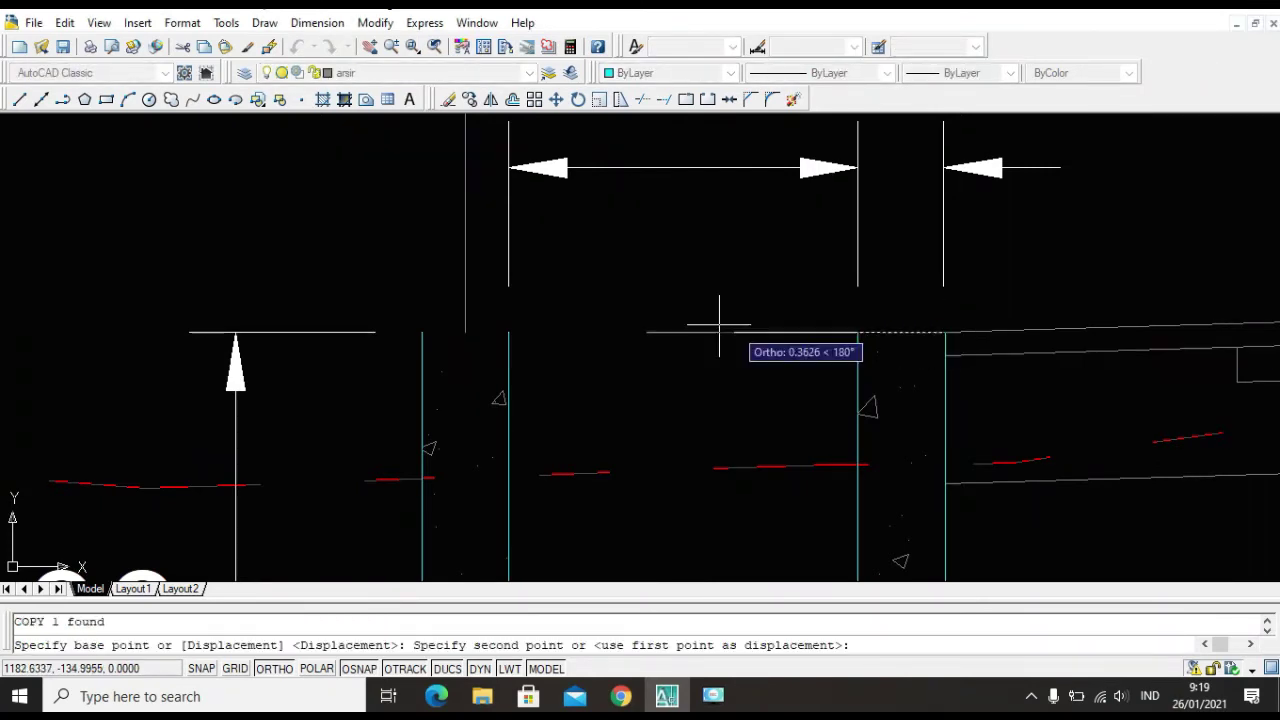
left_click(508, 332)
key("Escape")
scroll(622, 325, "down", 5)
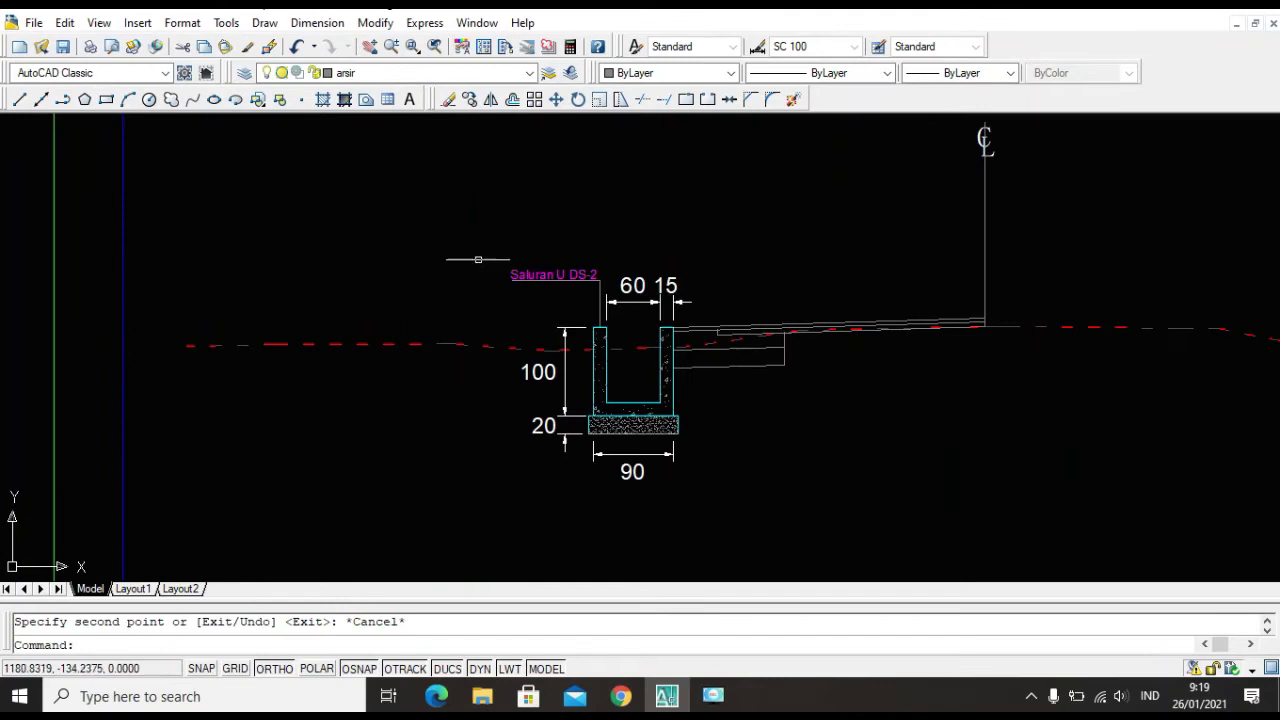
Compare the new section and its channel with the completed TYPICAL I section.
scroll(590, 366, "down", 3)
scroll(614, 329, "up", 5)
scroll(615, 326, "down", 2)
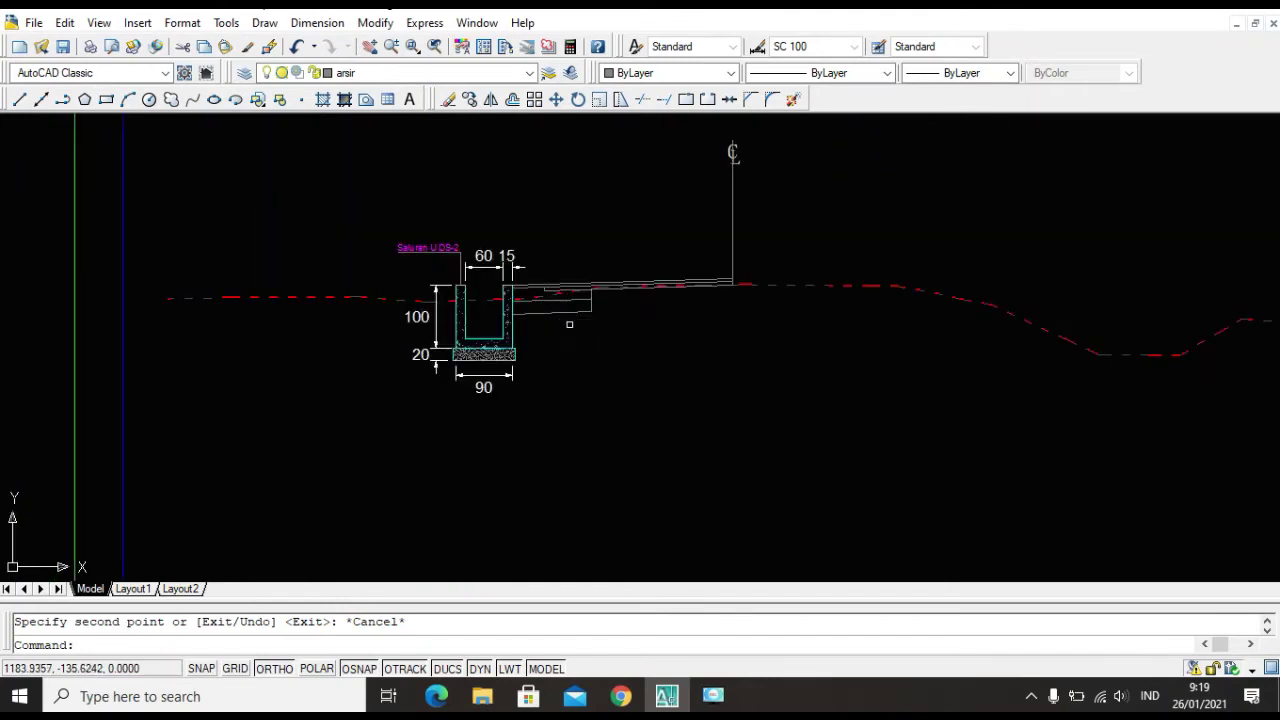
scroll(561, 316, "down", 3)
scroll(188, 352, "up", 6)
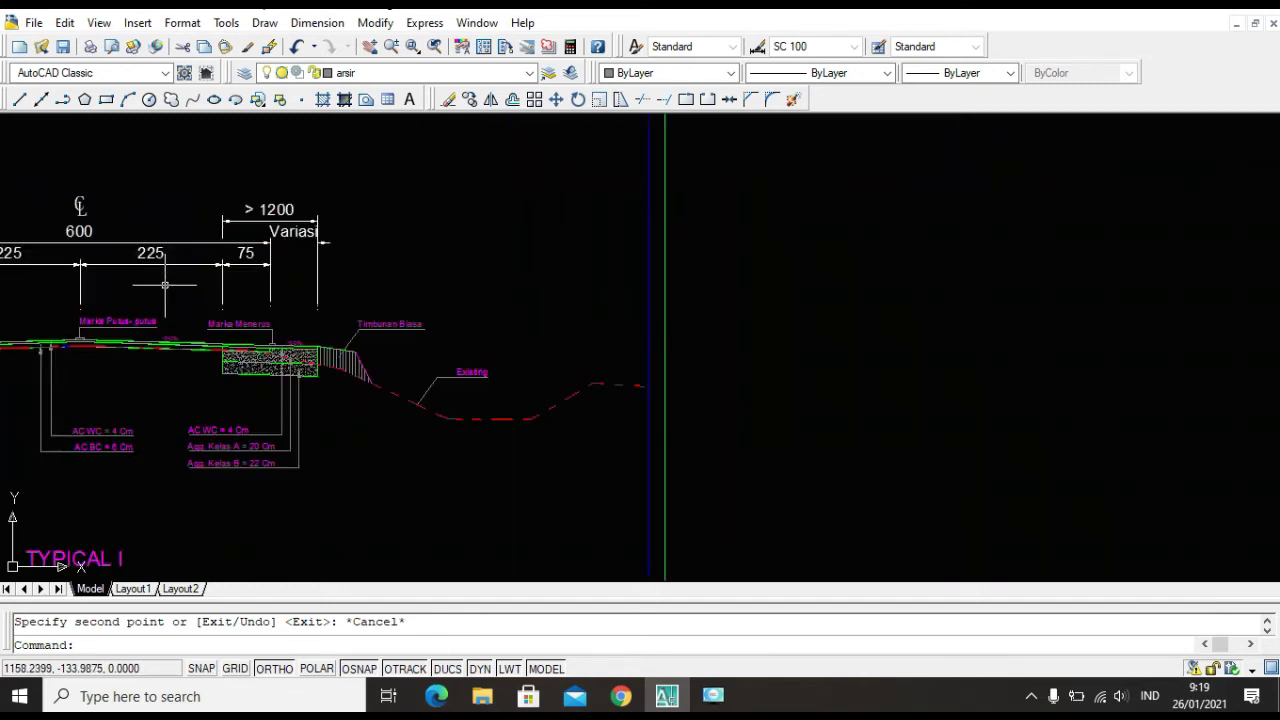
scroll(443, 249, "down", 2)
scroll(434, 320, "down", 3)
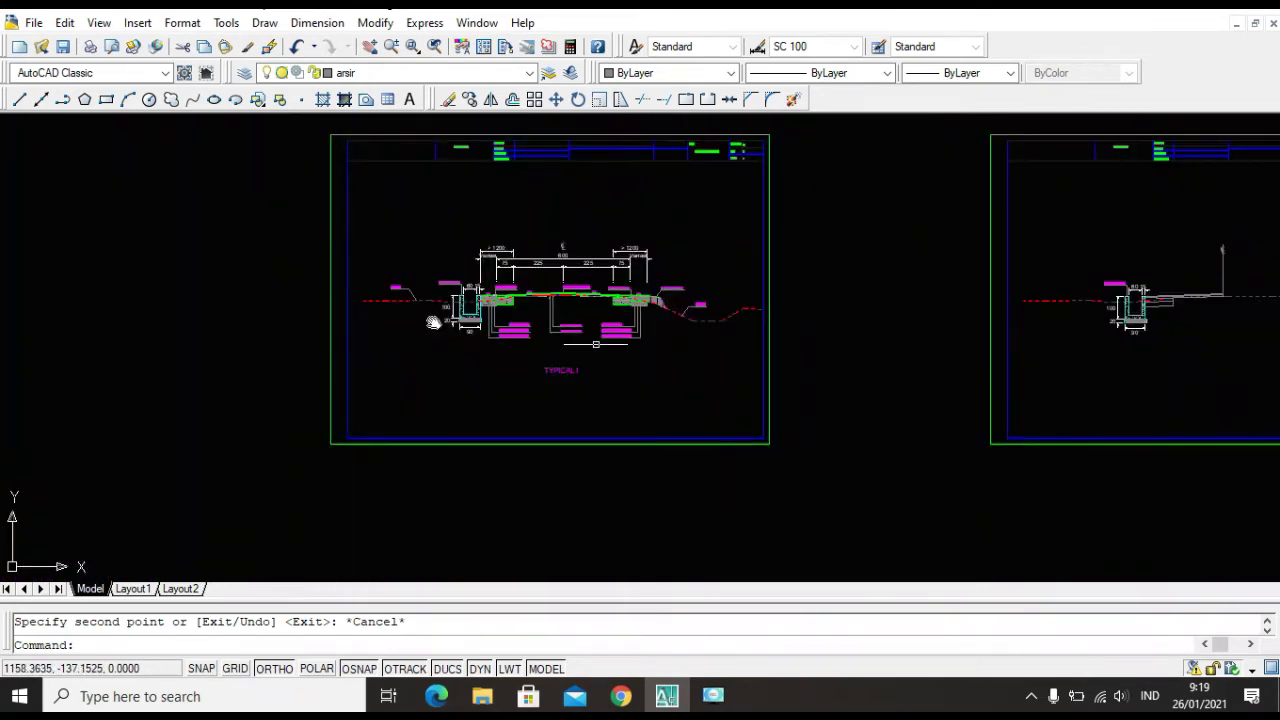
scroll(1143, 237, "up", 6)
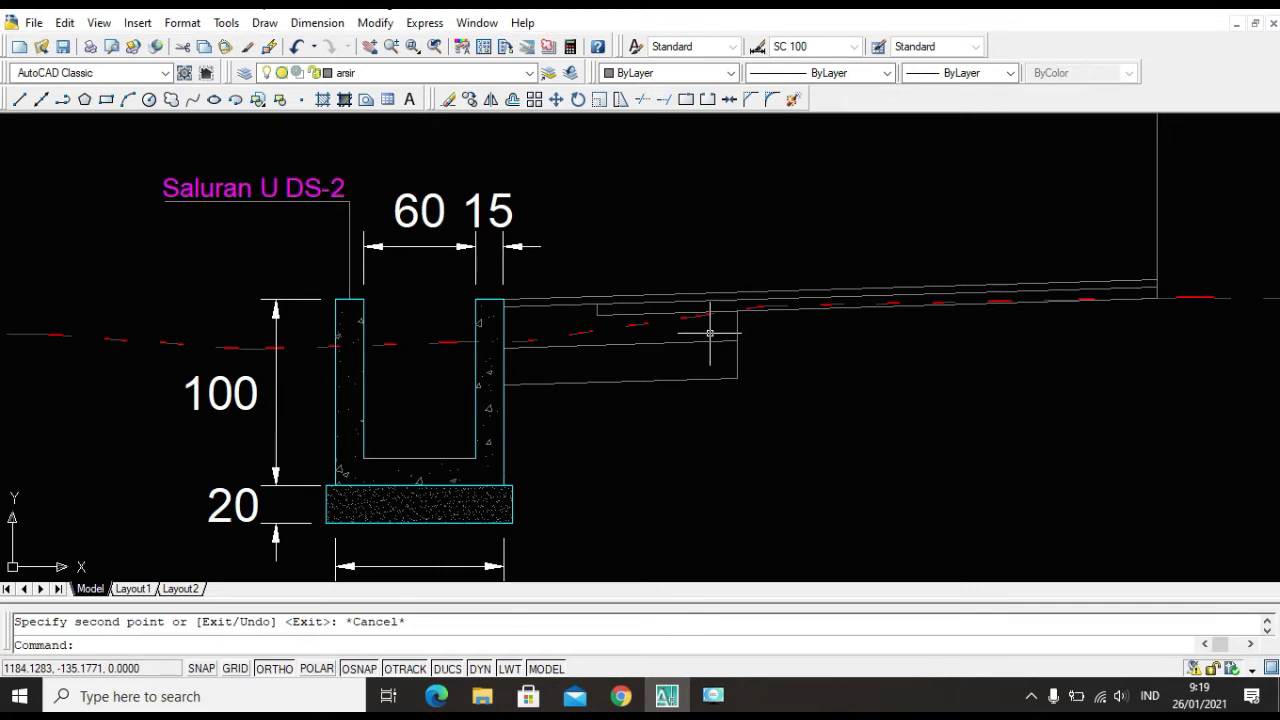
Hatch the uppermost pavement layer between the U channel and the centreline with the SOLID pattern.
type("h")
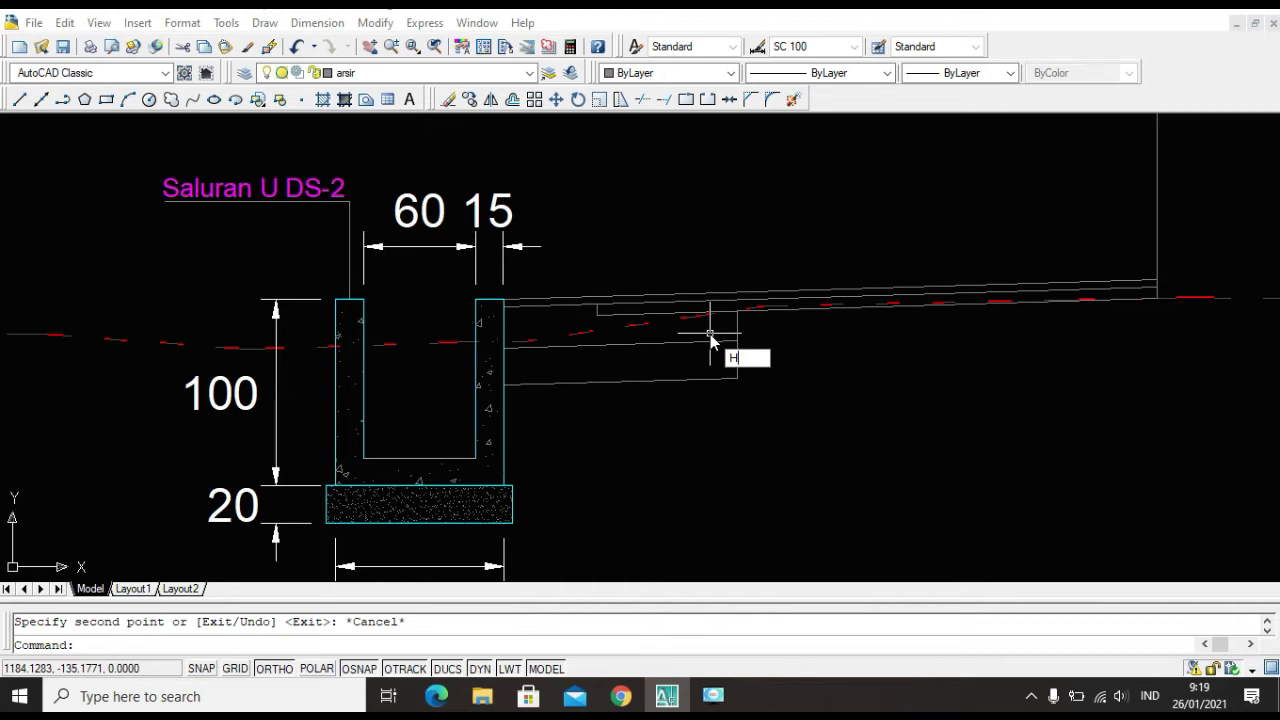
key("Return")
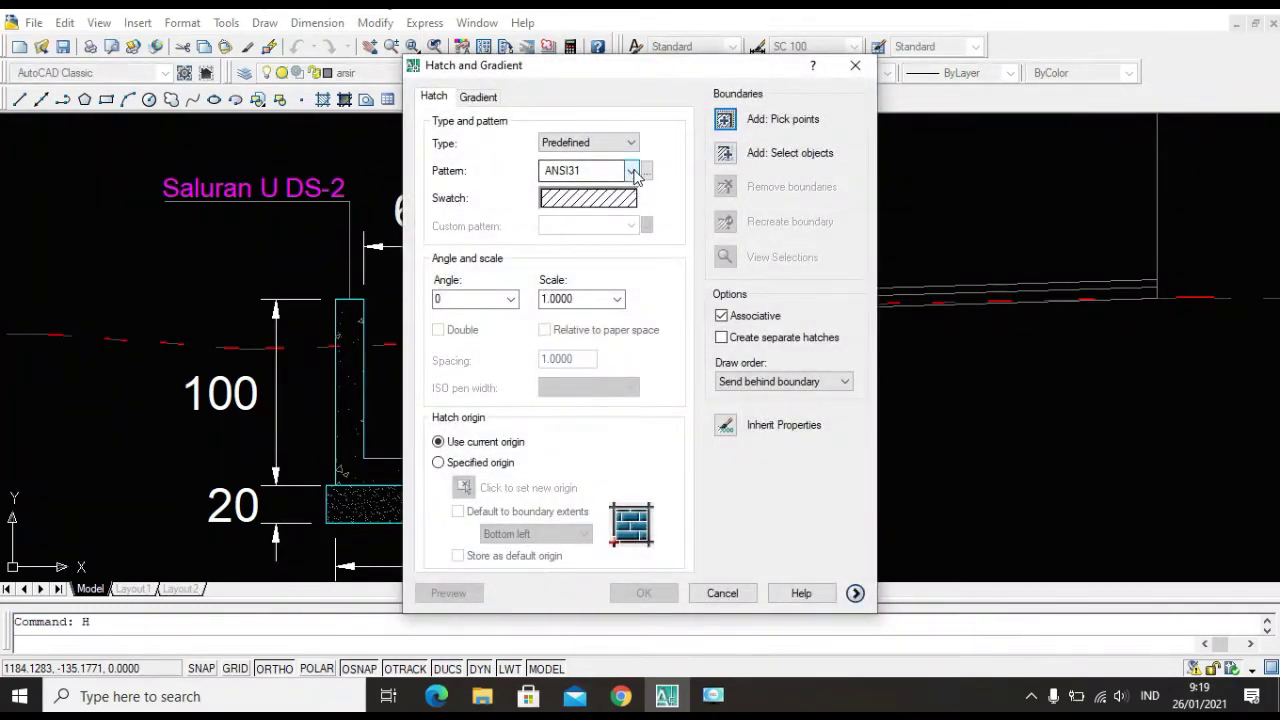
left_click(631, 172)
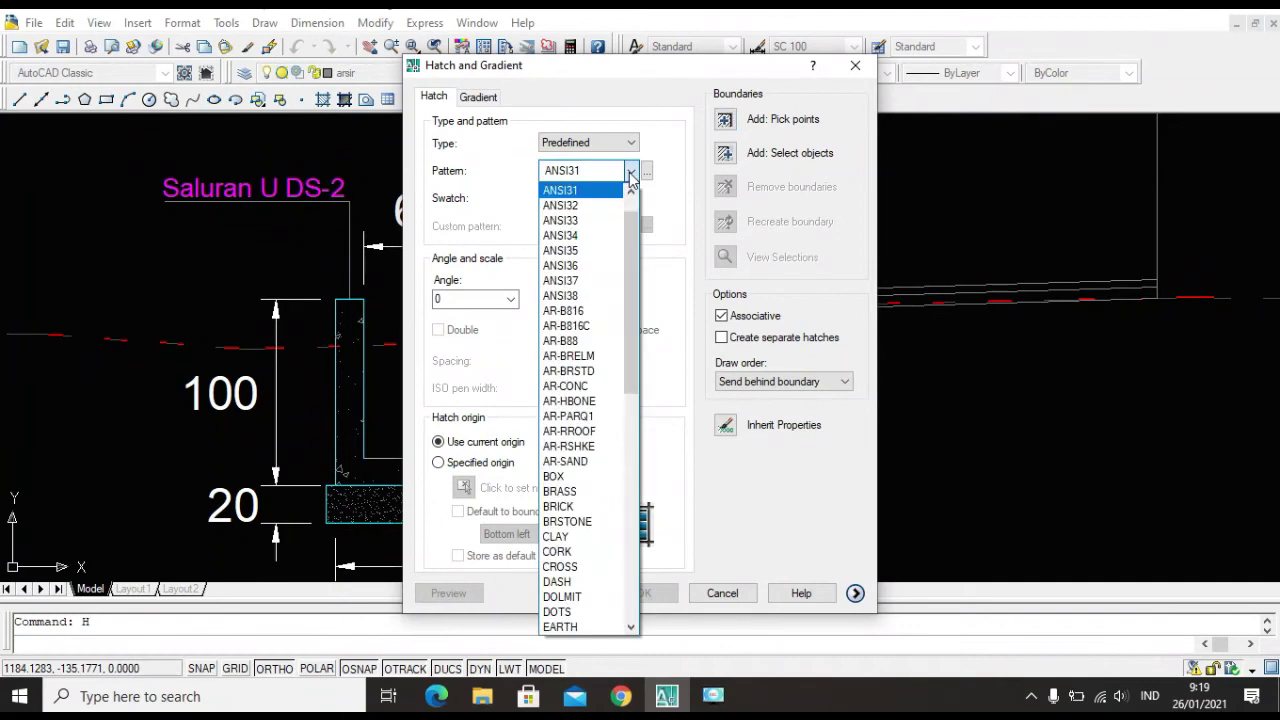
left_click(648, 172)
left_click(646, 171)
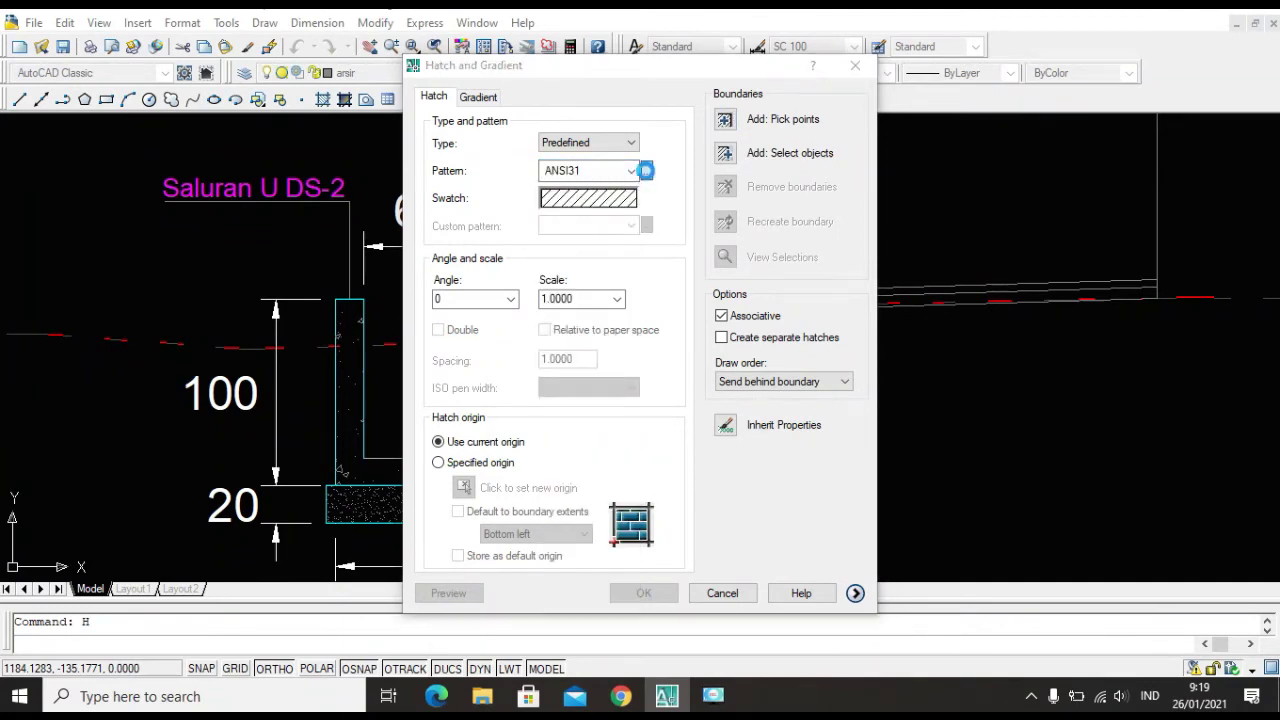
left_click(620, 176)
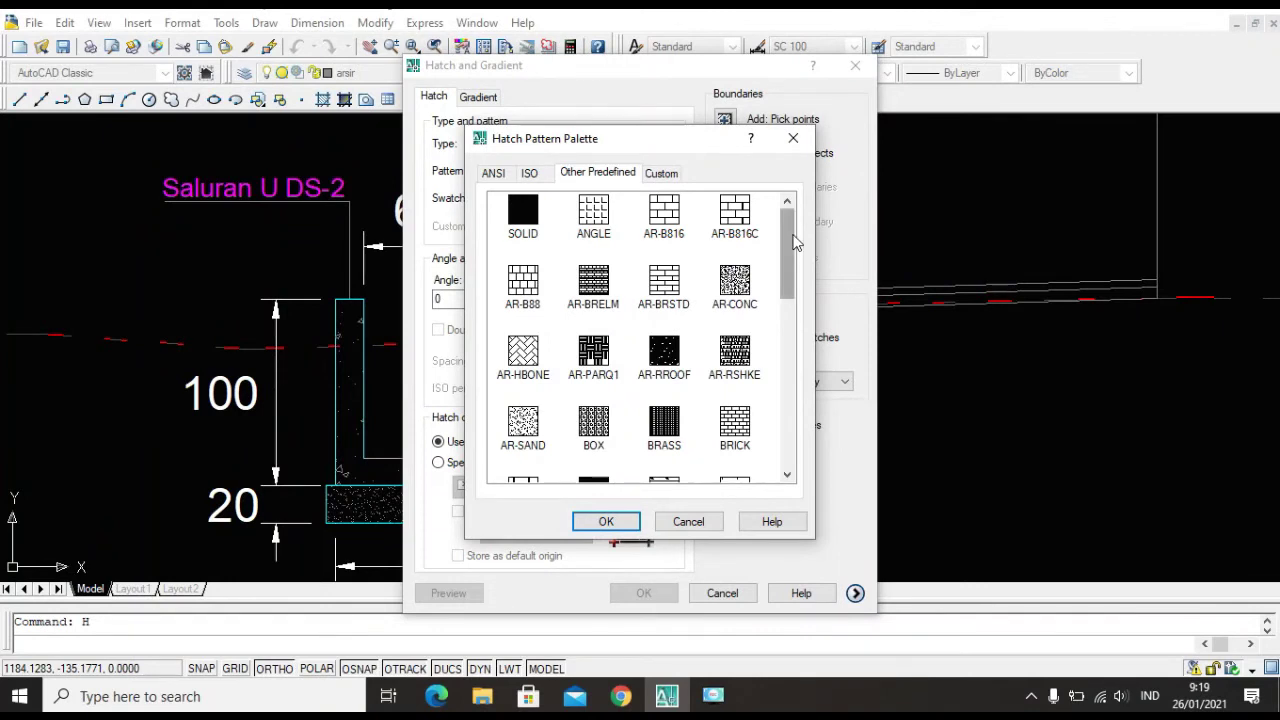
scroll(790, 240, "down", 5)
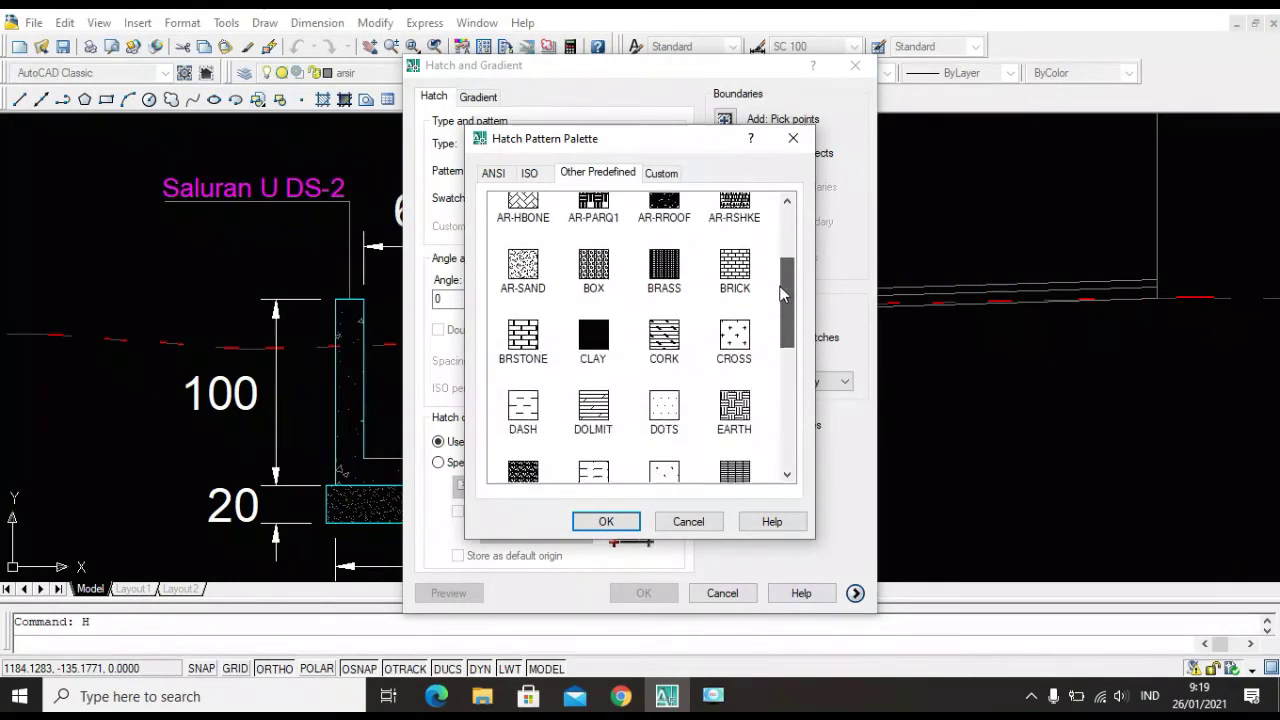
scroll(778, 288, "up", 5)
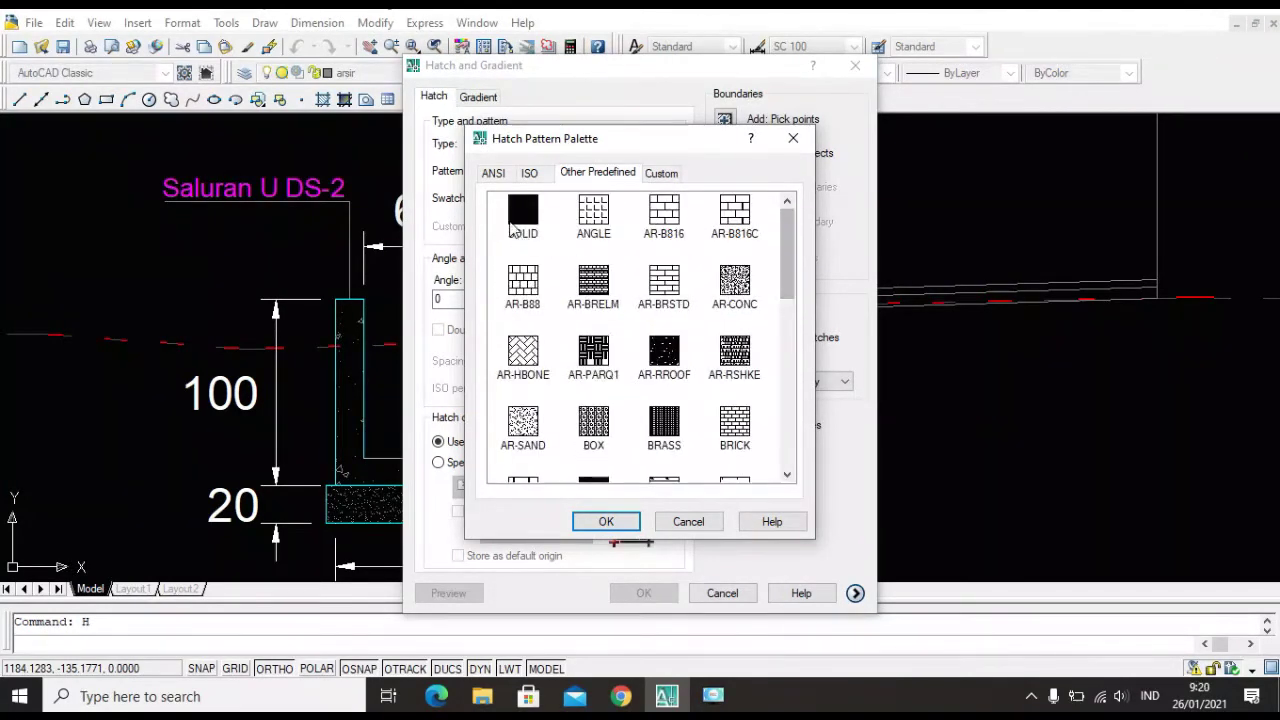
left_click(518, 225)
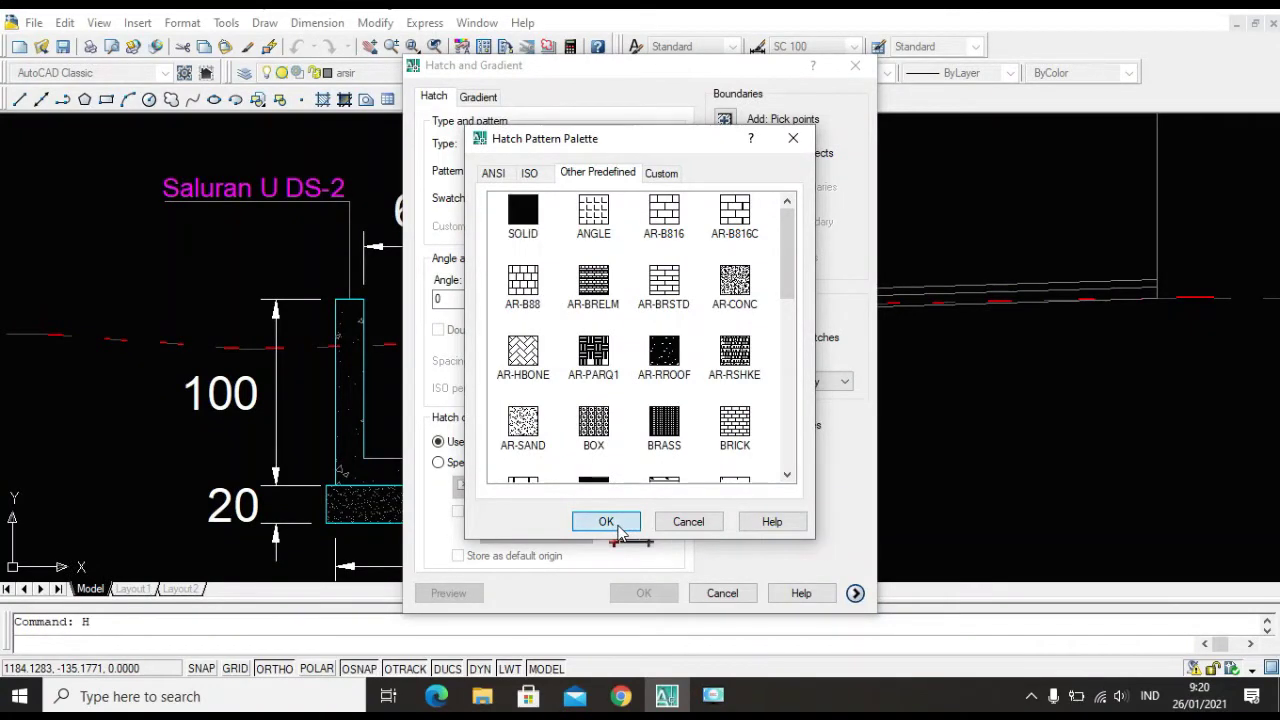
left_click(607, 521)
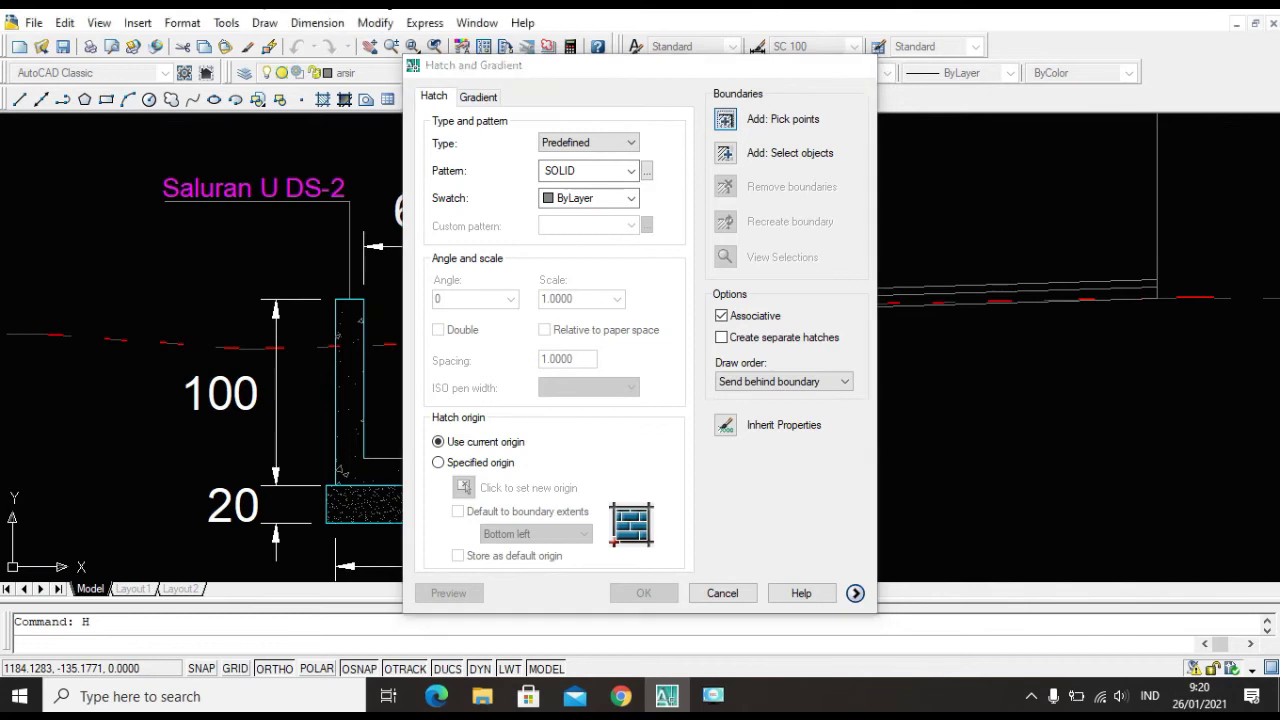
left_click(725, 120)
left_click(897, 290)
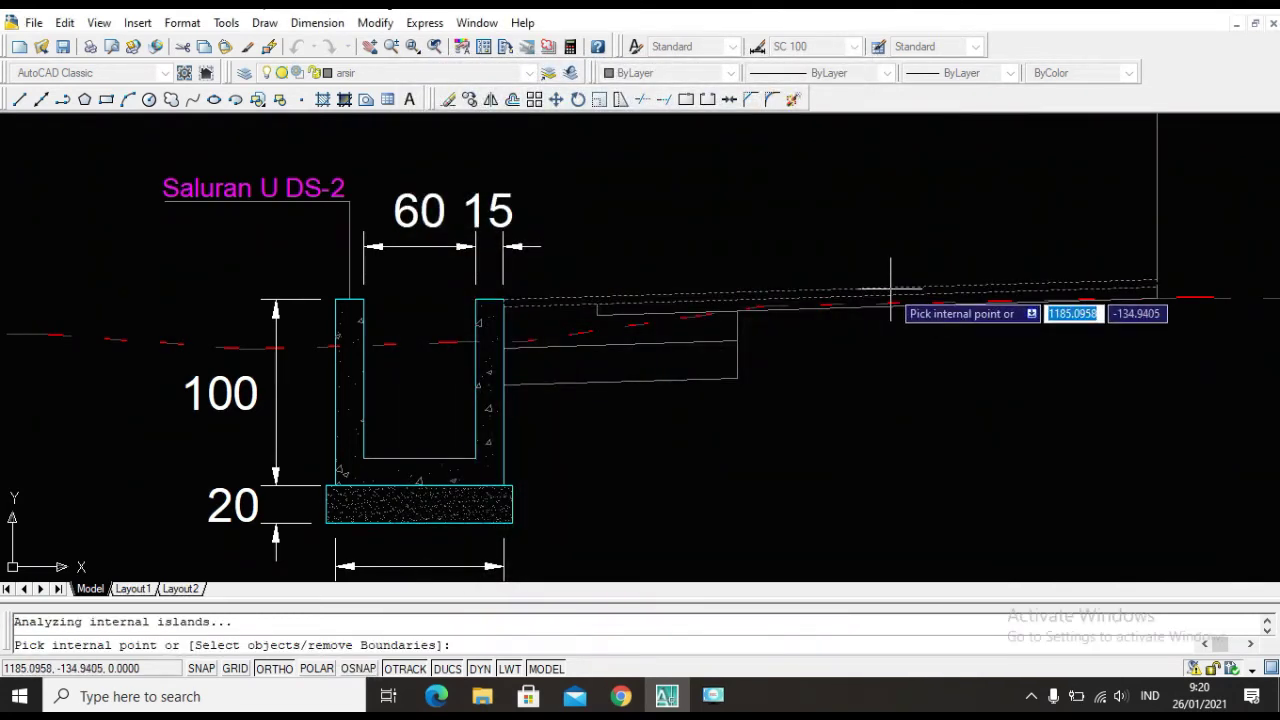
key("Return")
left_click(643, 593)
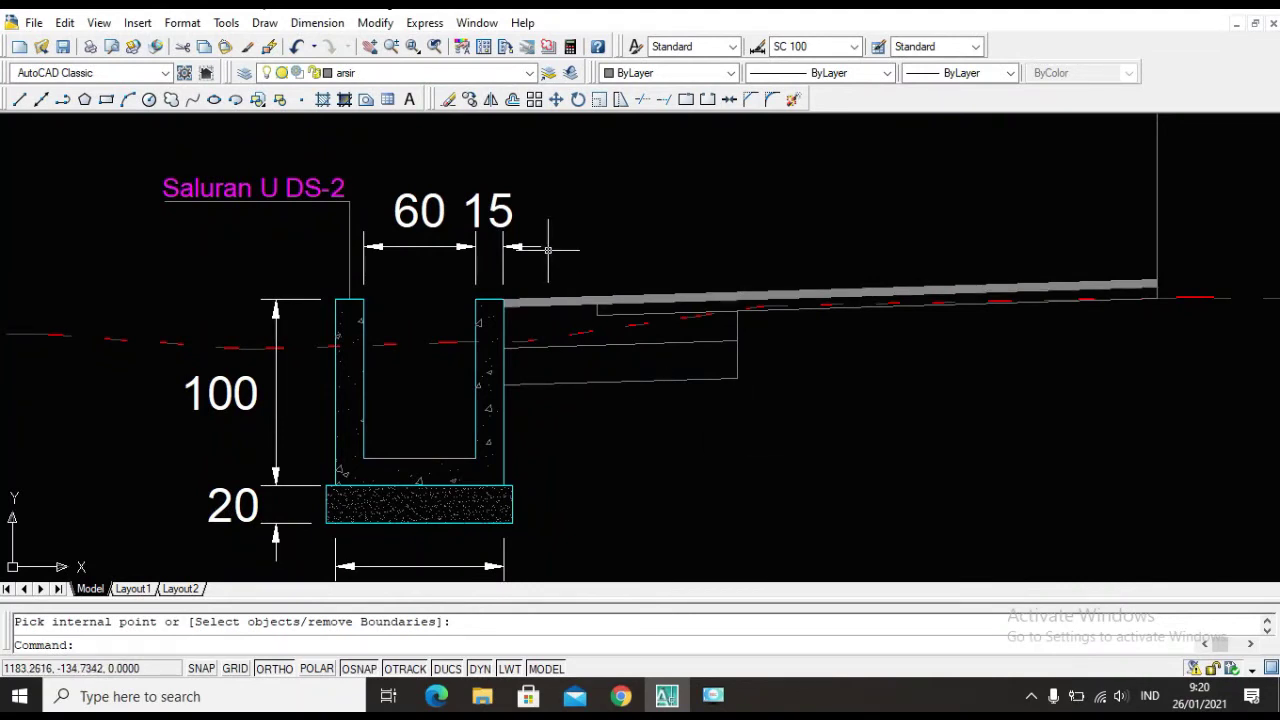
Hatch the thin pavement layer directly beneath the solid surface layer with the ANSI31 pattern at scale 0.05.
key("Return")
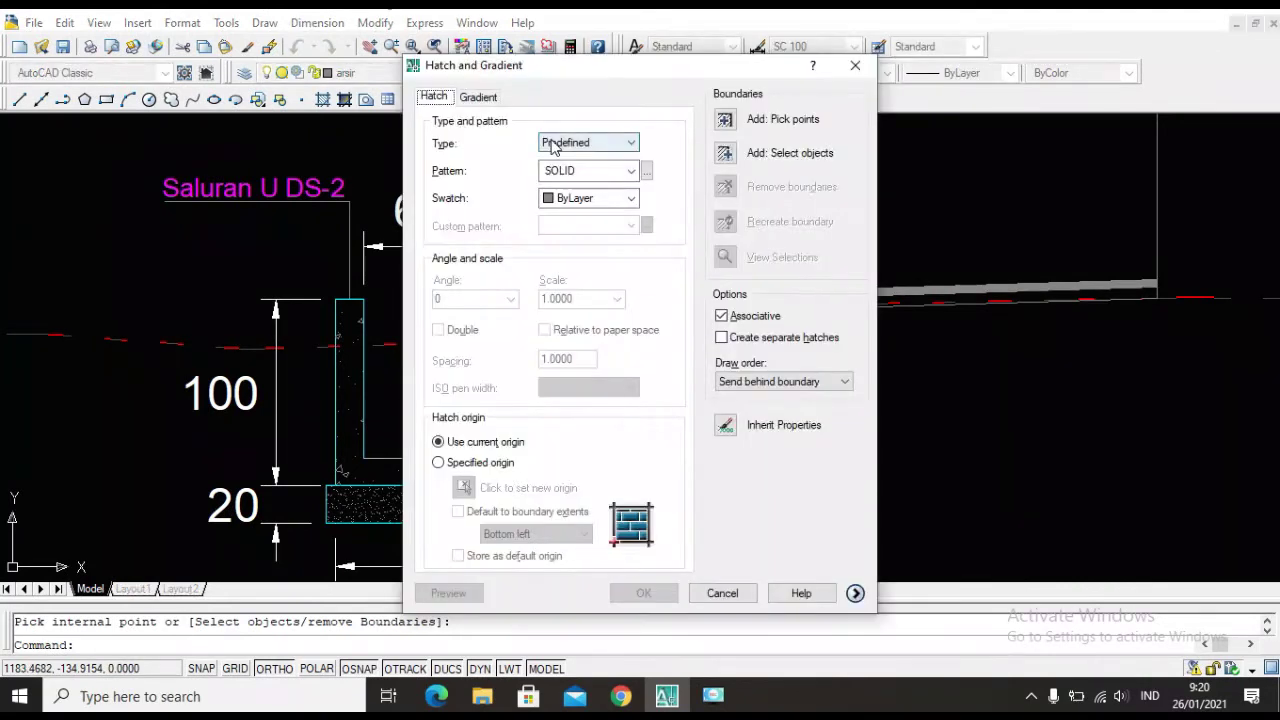
left_click(630, 171)
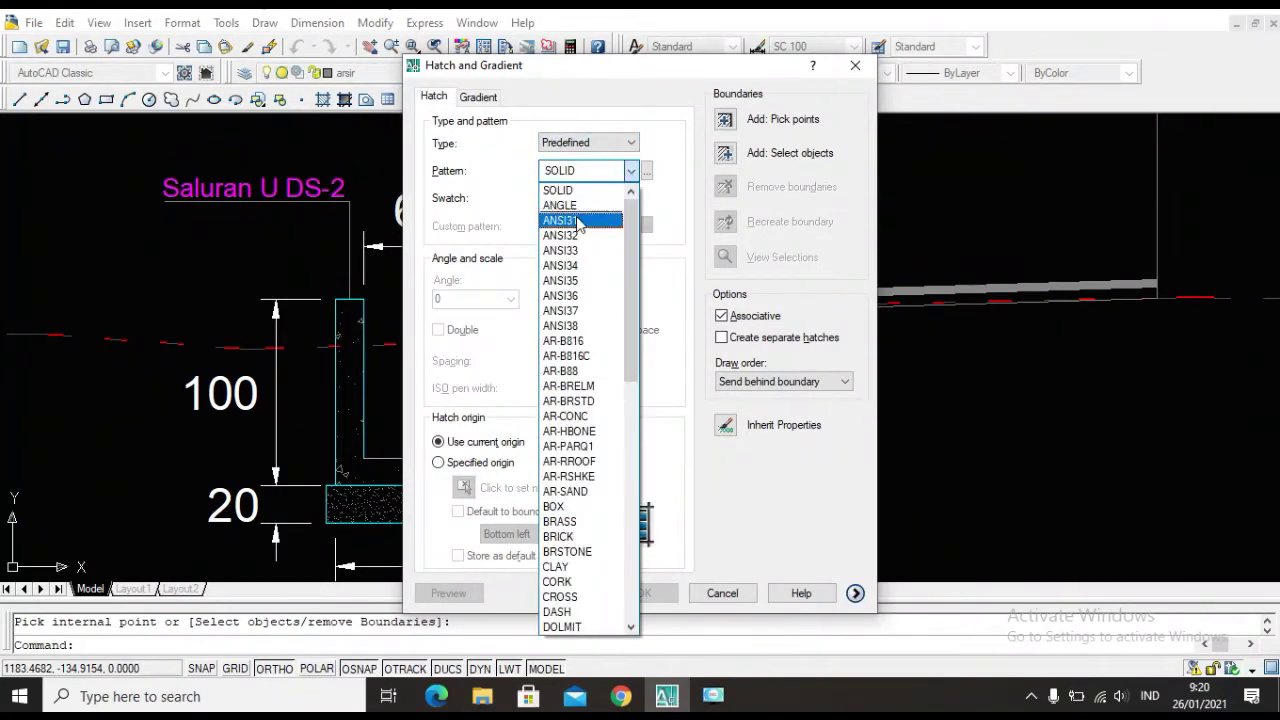
left_click(577, 222)
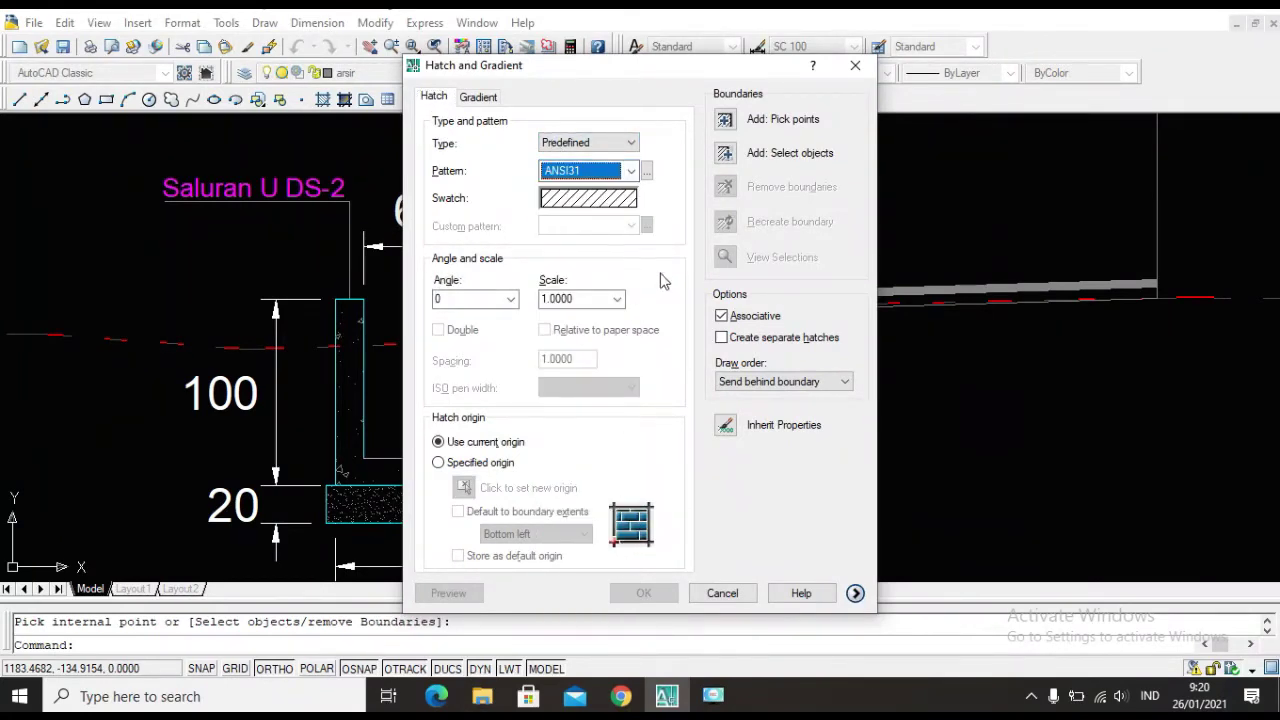
left_click(725, 122)
left_click(846, 312)
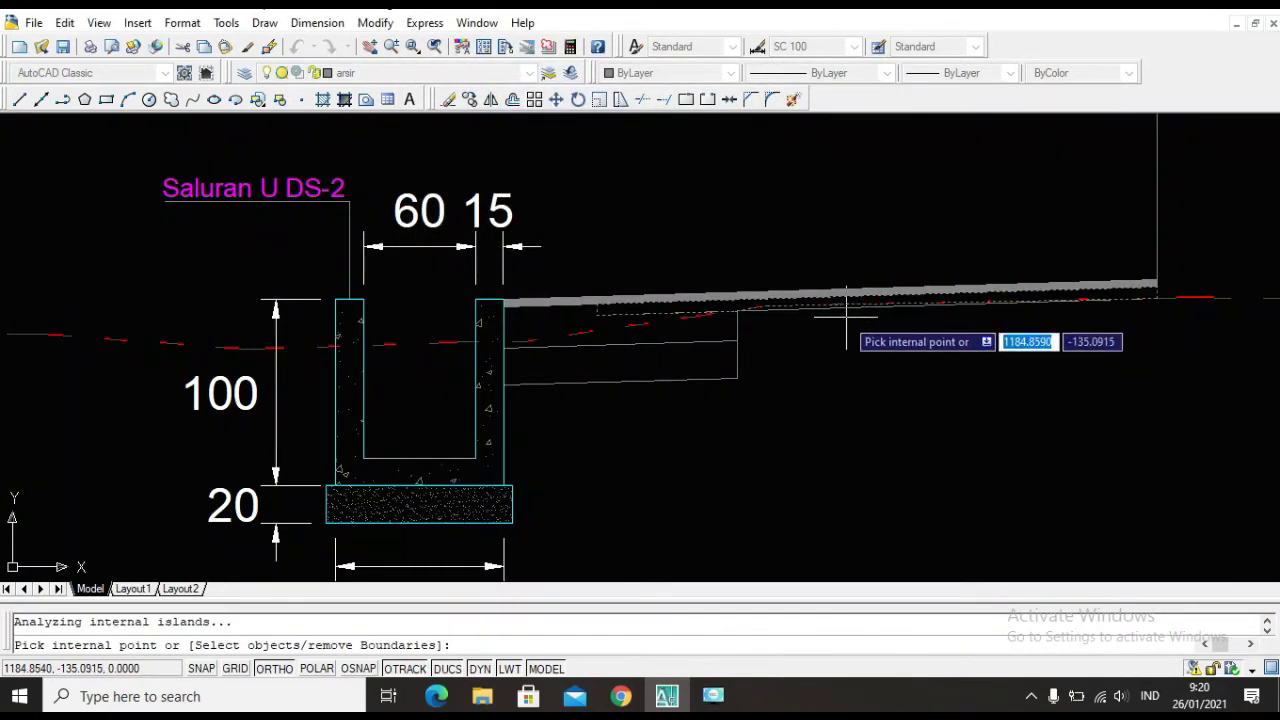
scroll(830, 300, "up", 3)
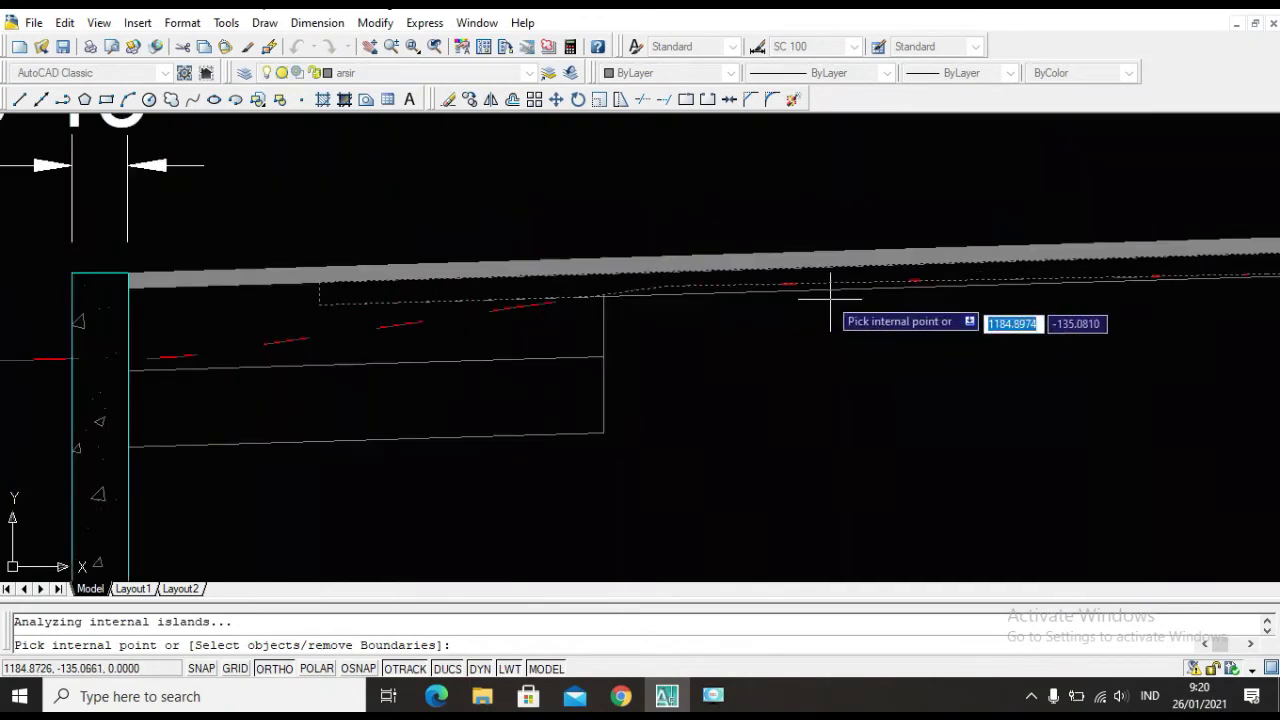
scroll(728, 367, "down", 2)
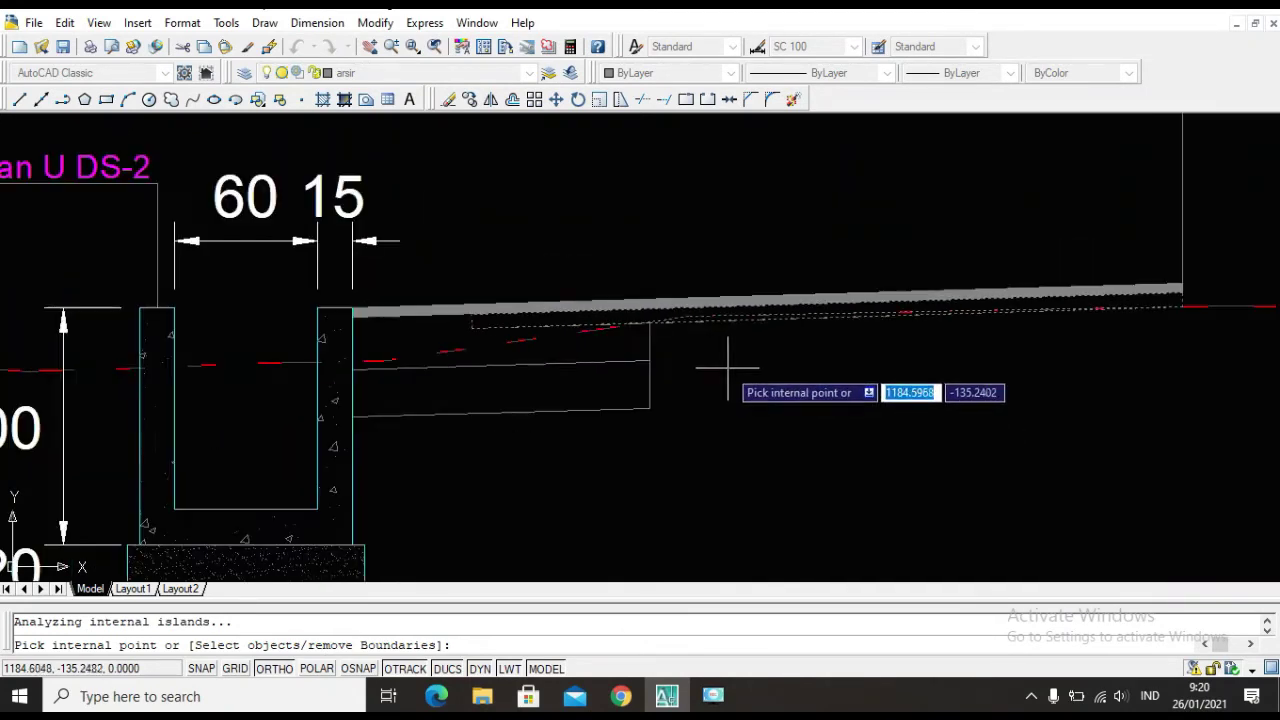
key("Return")
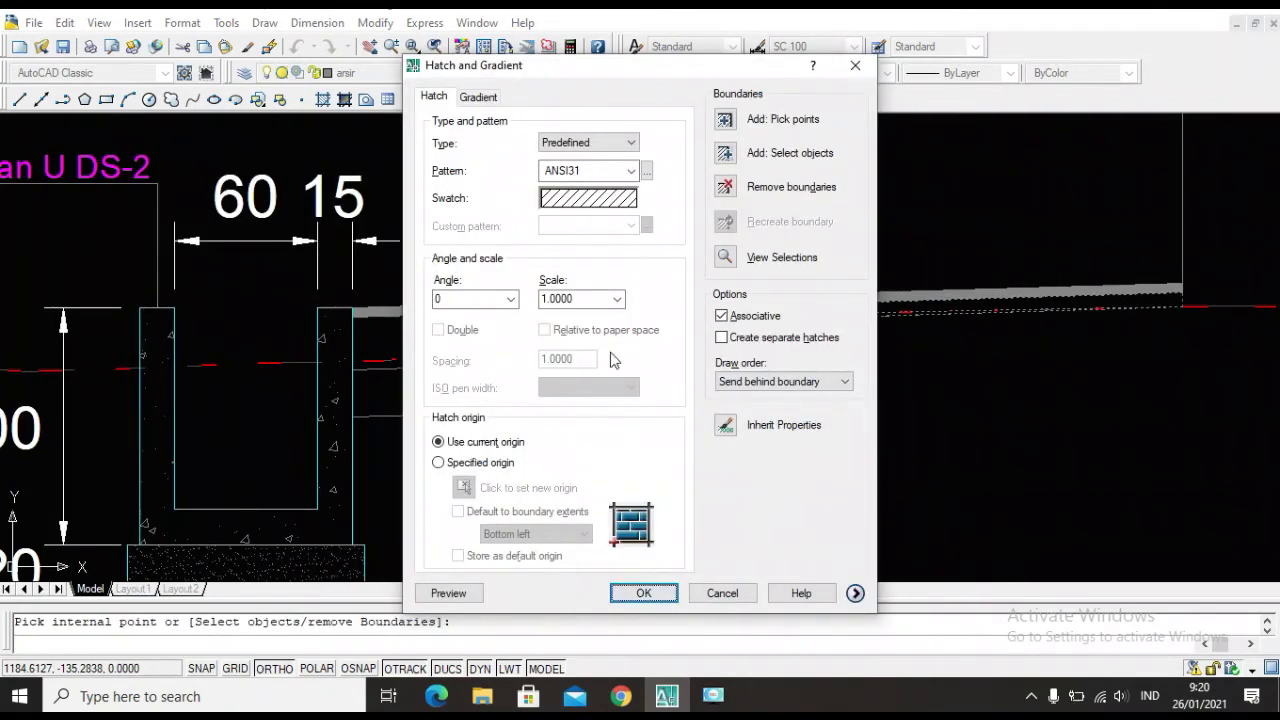
double_click(593, 297)
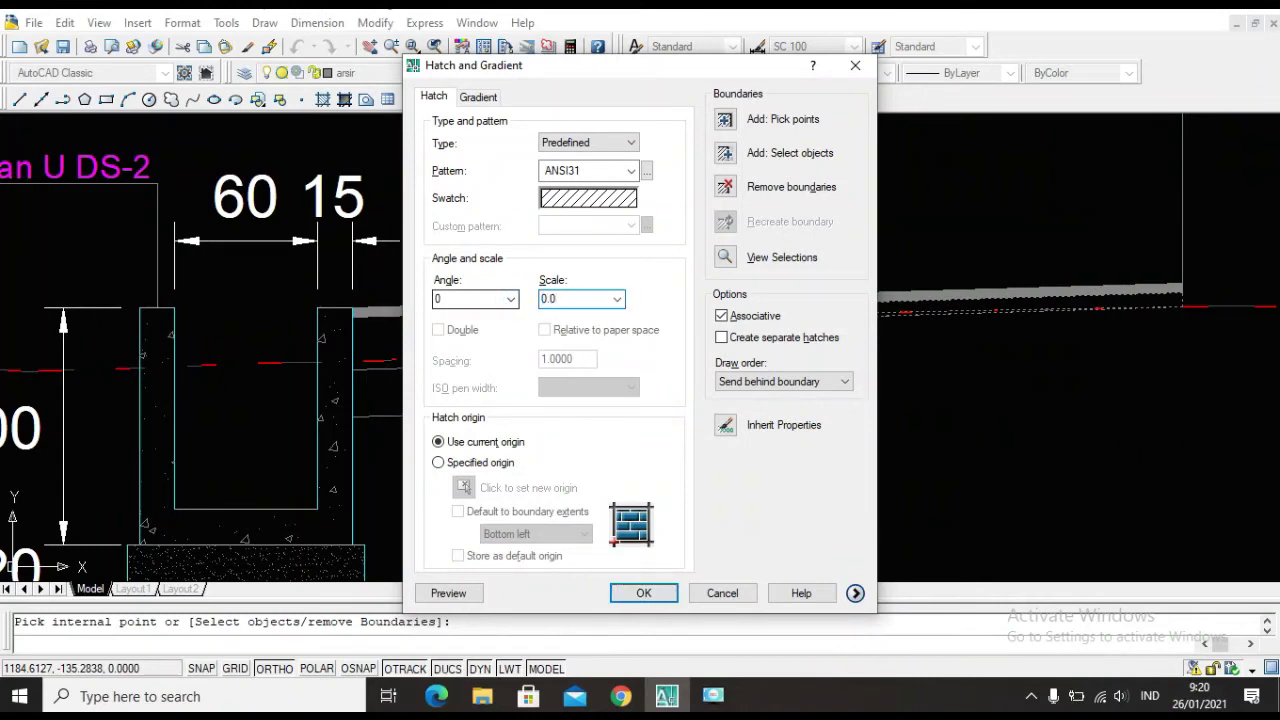
left_click(643, 592)
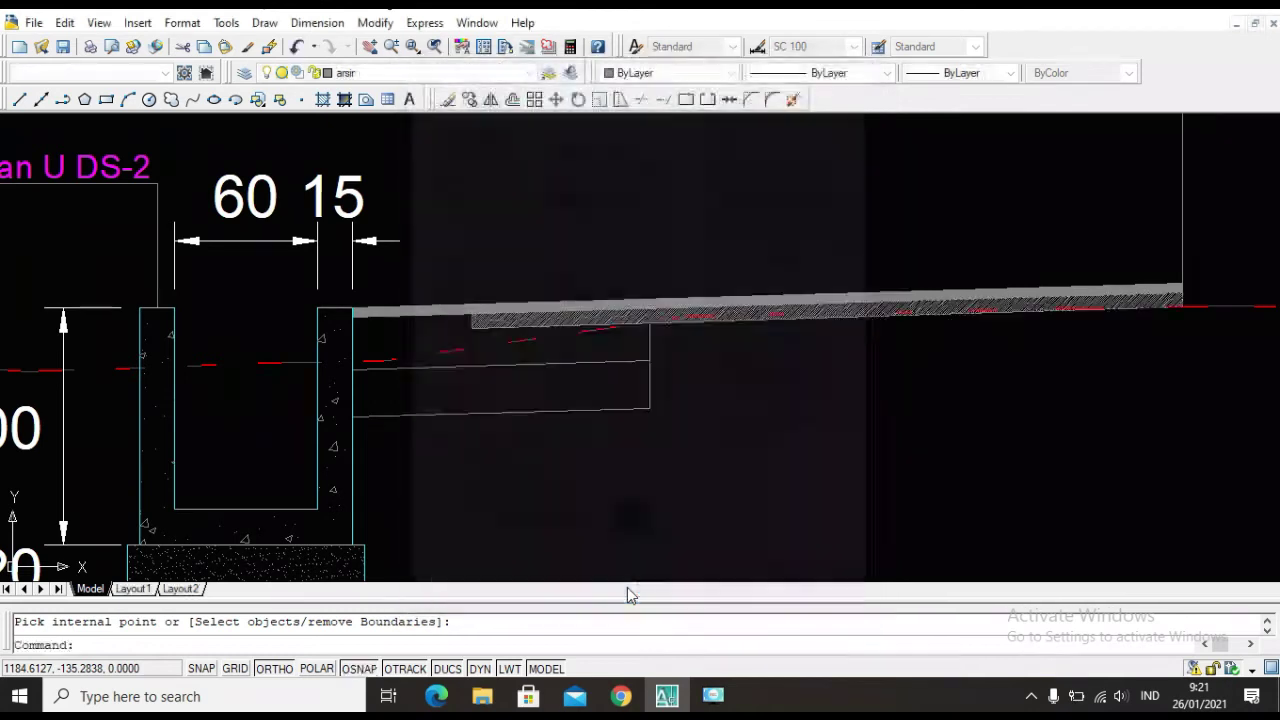
Increase the scale of the ANSI31 hatch beneath the solid layer to space its lines wider.
scroll(514, 343, "up", 5)
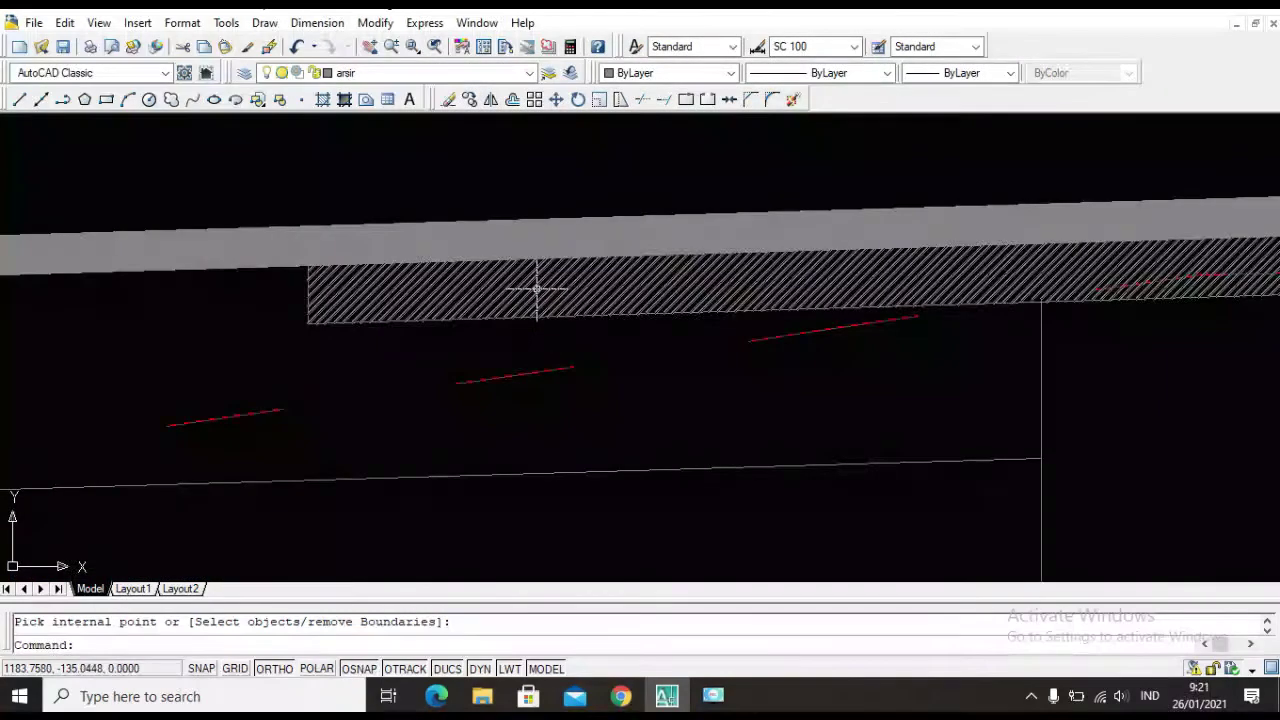
double_click(538, 308)
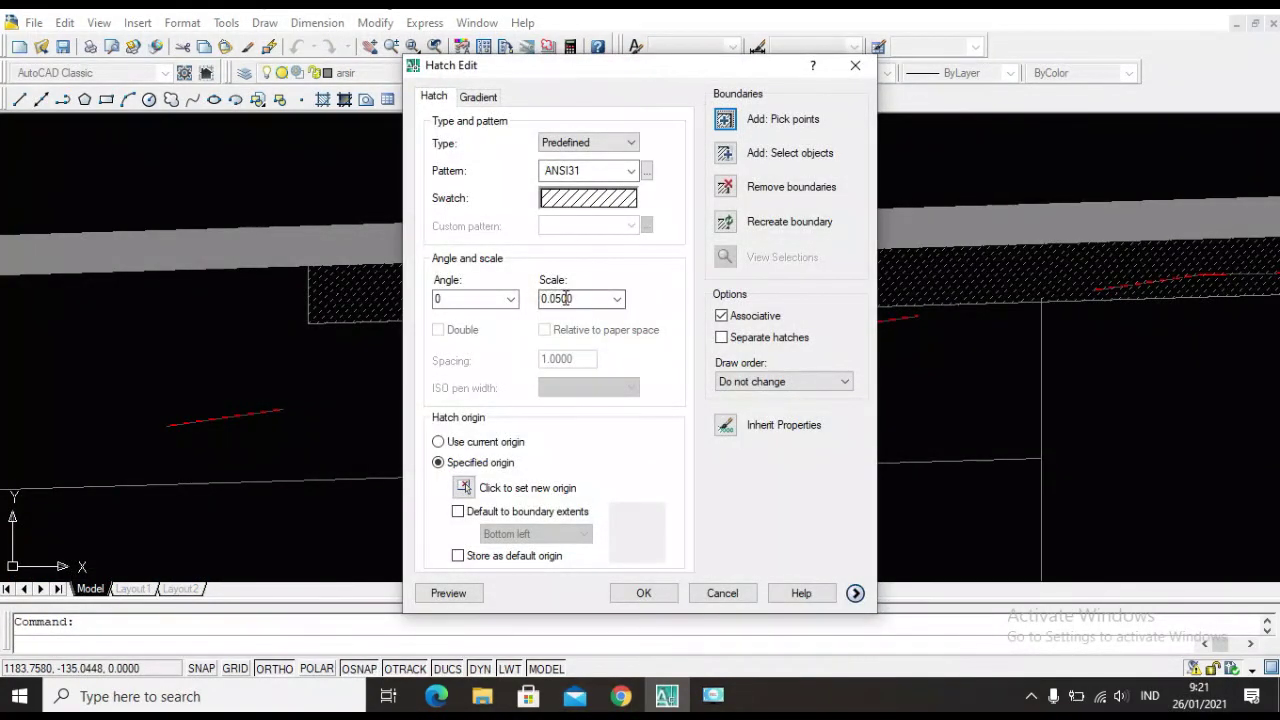
double_click(566, 298)
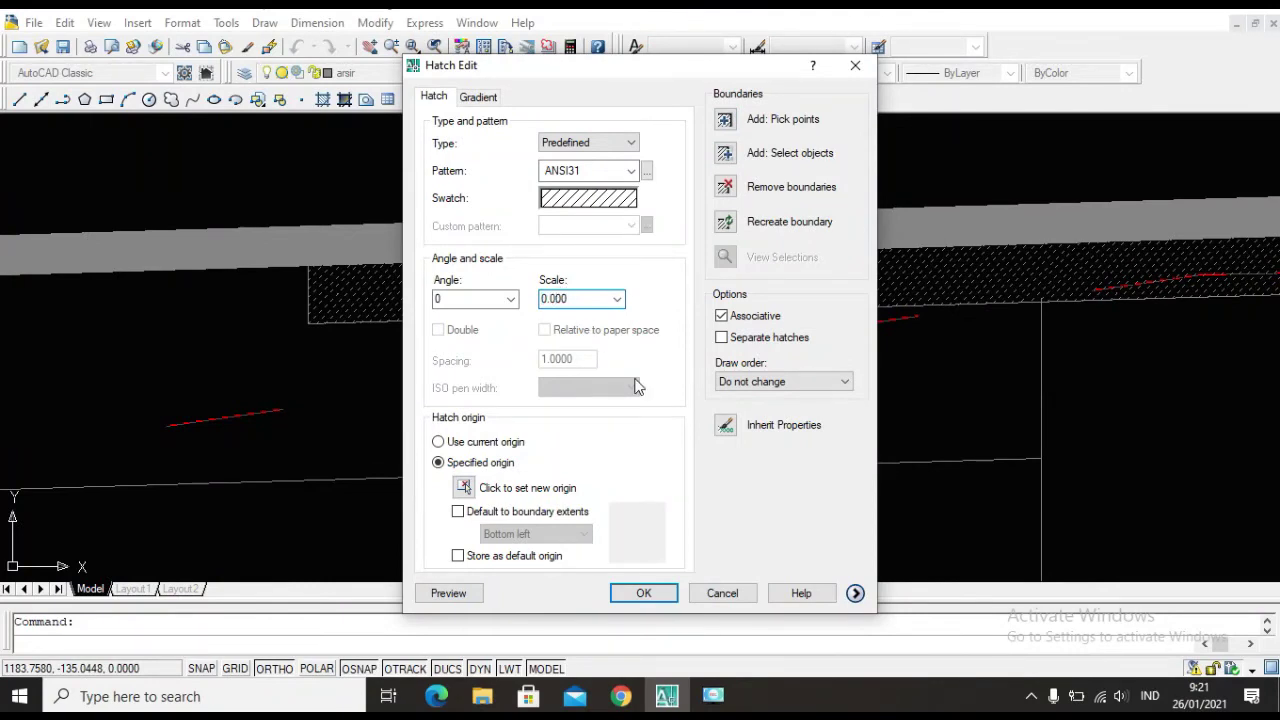
left_click(643, 594)
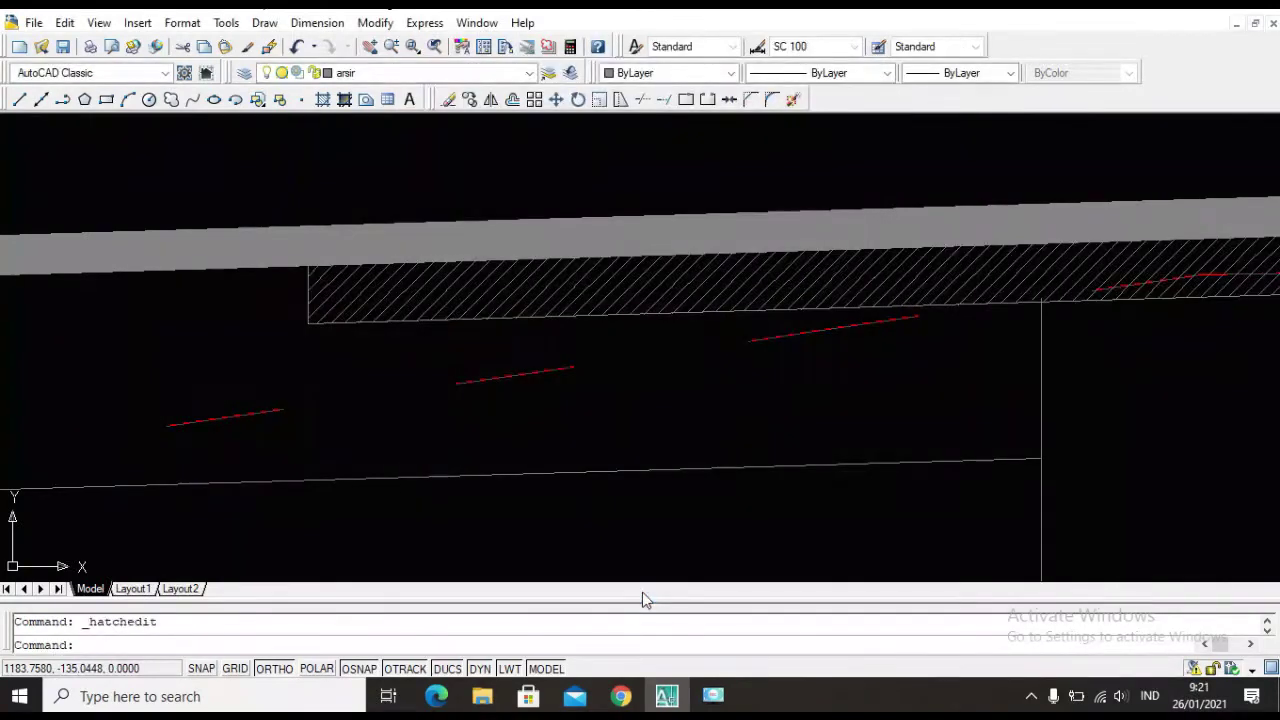
Start a new hatch and choose the predefined CLAY pattern.
scroll(557, 409, "down", 3)
scroll(700, 445, "up", 4)
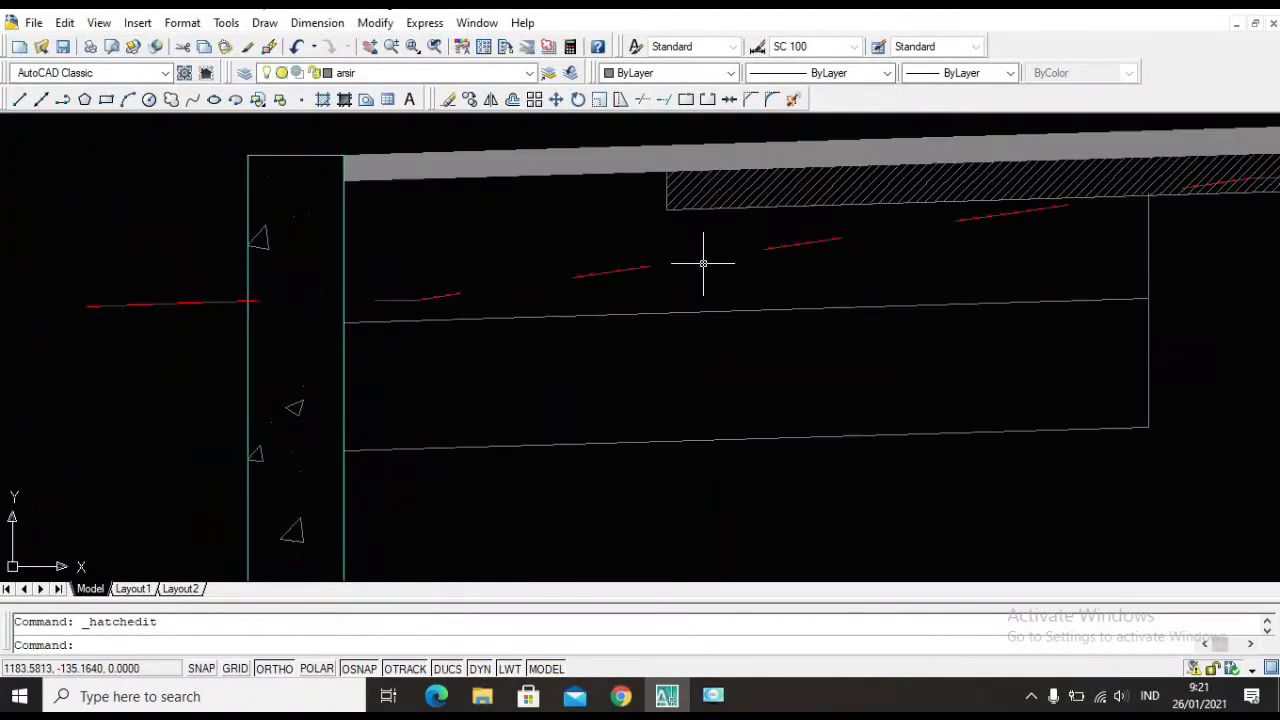
type("H")
key("Return")
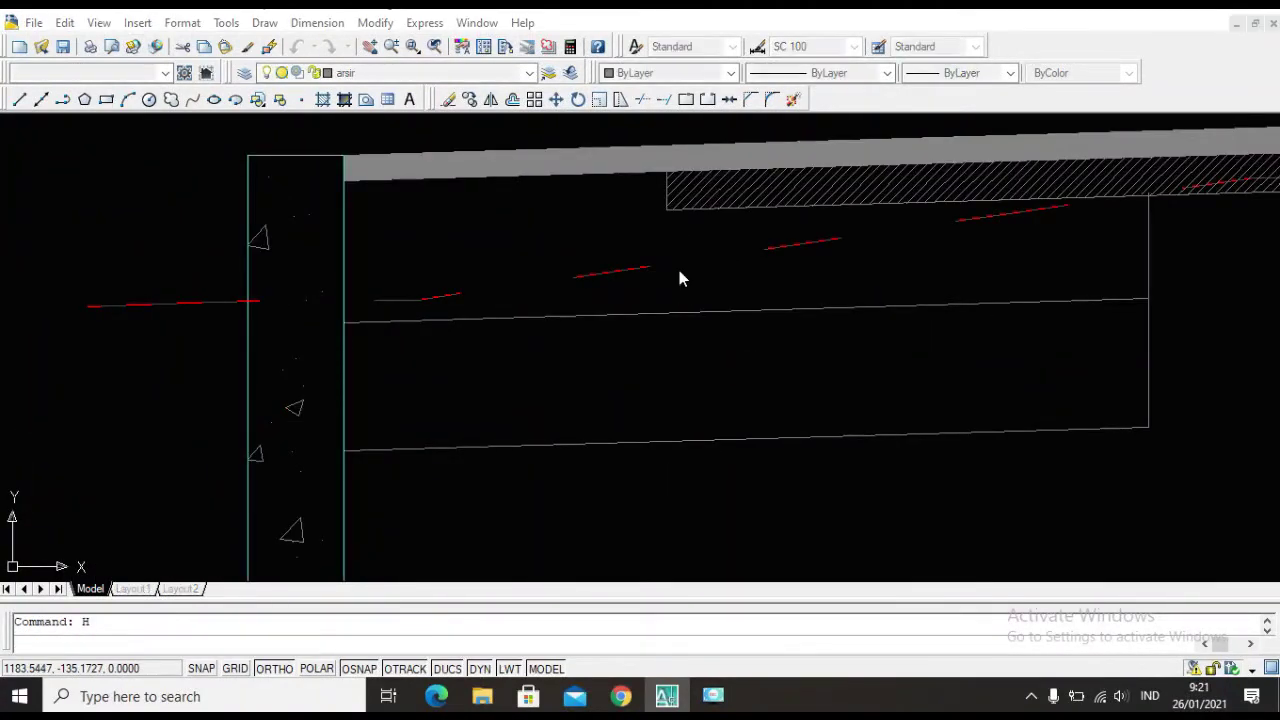
left_click(646, 171)
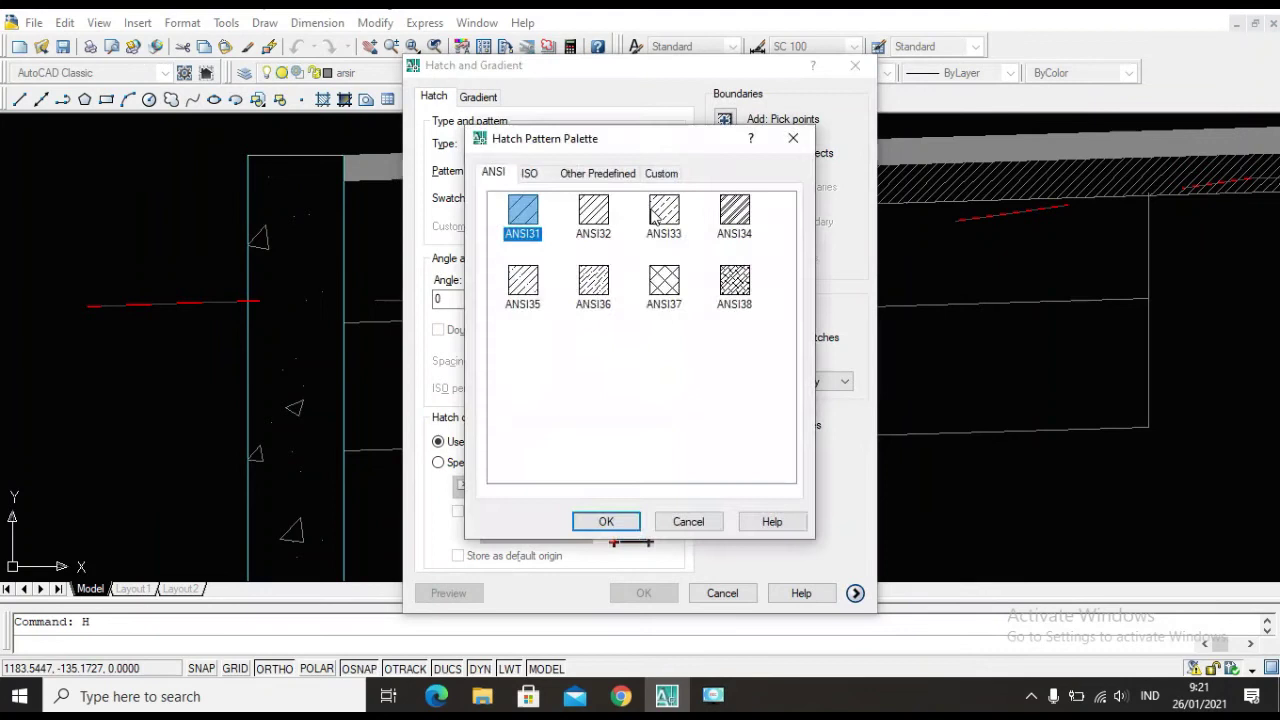
left_click(596, 176)
left_click_drag(776, 270, 781, 332)
left_click(590, 318)
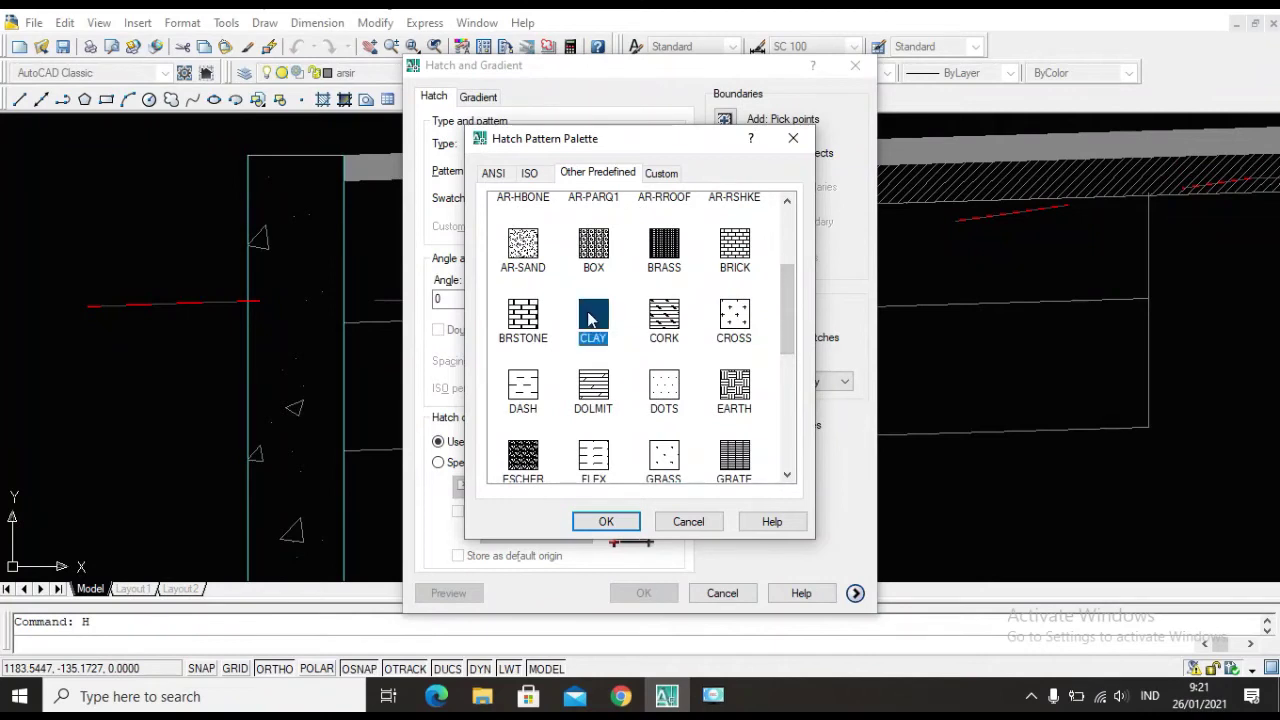
left_click(606, 522)
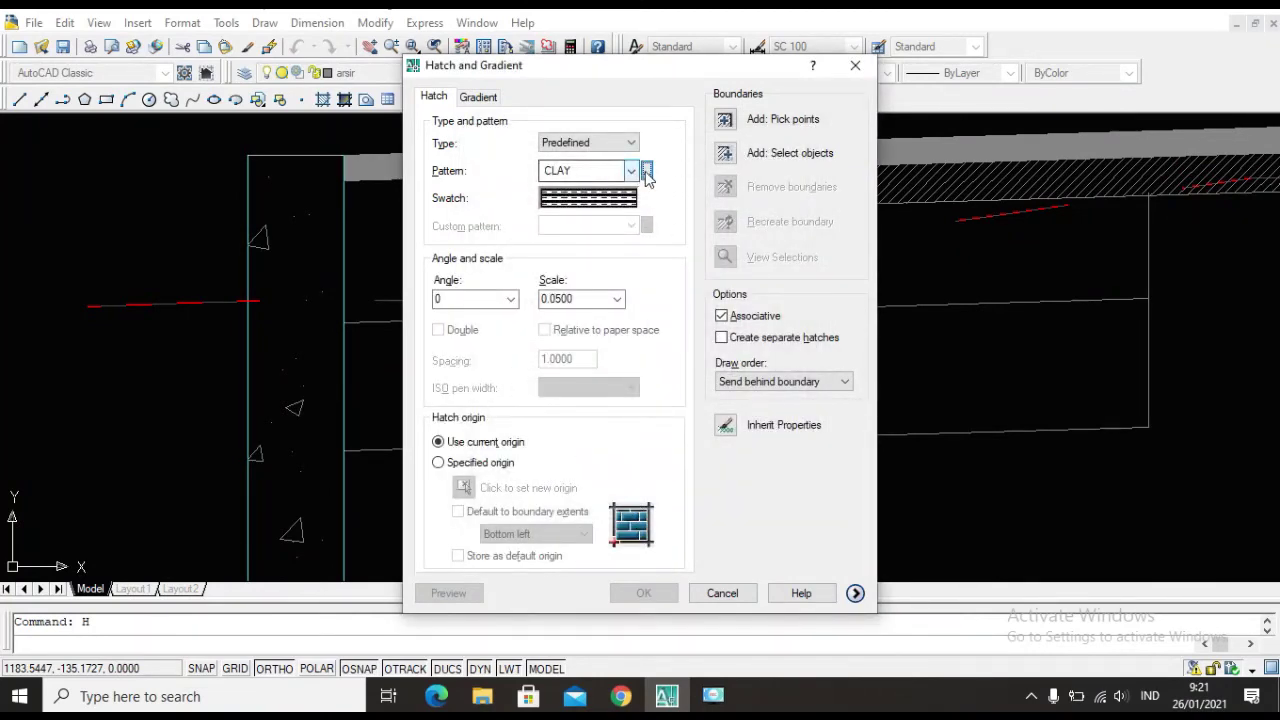
Change the hatch pattern to AR-SAND and fill the upper layer beneath the road surface beside the channel wall.
left_click(645, 171)
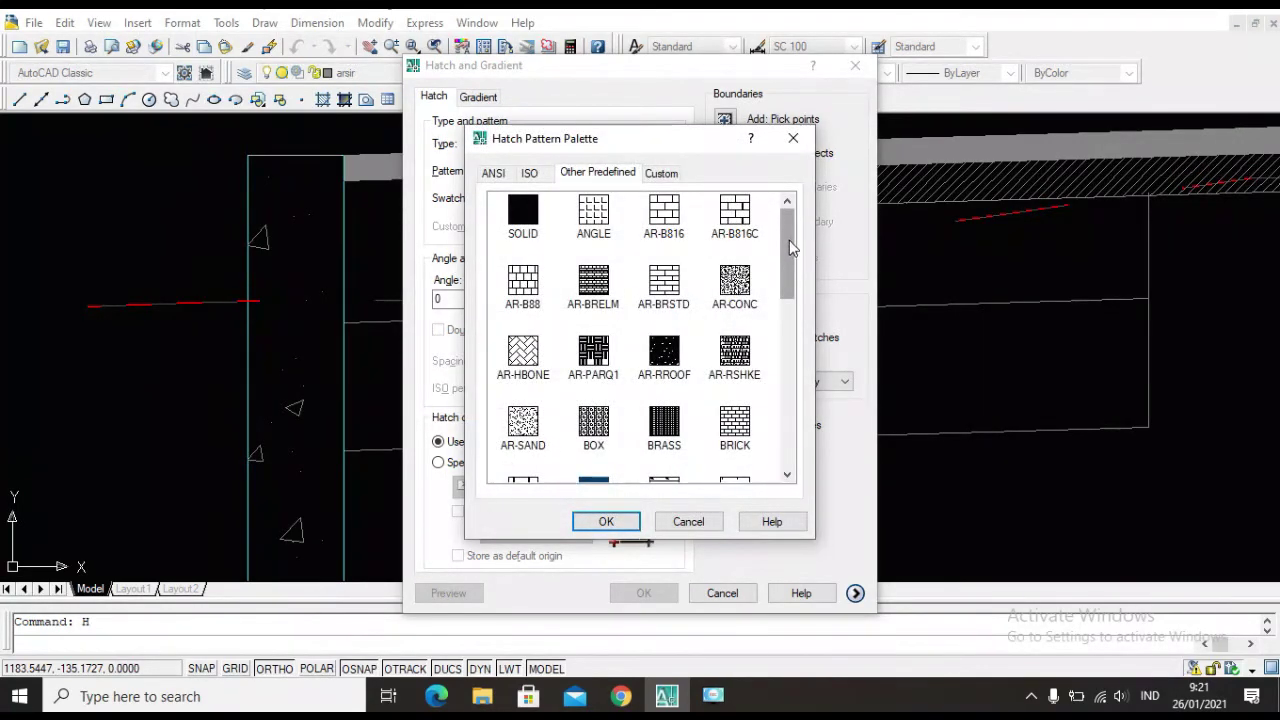
mouse_move(782, 244)
left_mouse_down()
mouse_move(762, 422)
mouse_move(781, 425)
mouse_move(781, 440)
mouse_move(794, 256)
left_mouse_up()
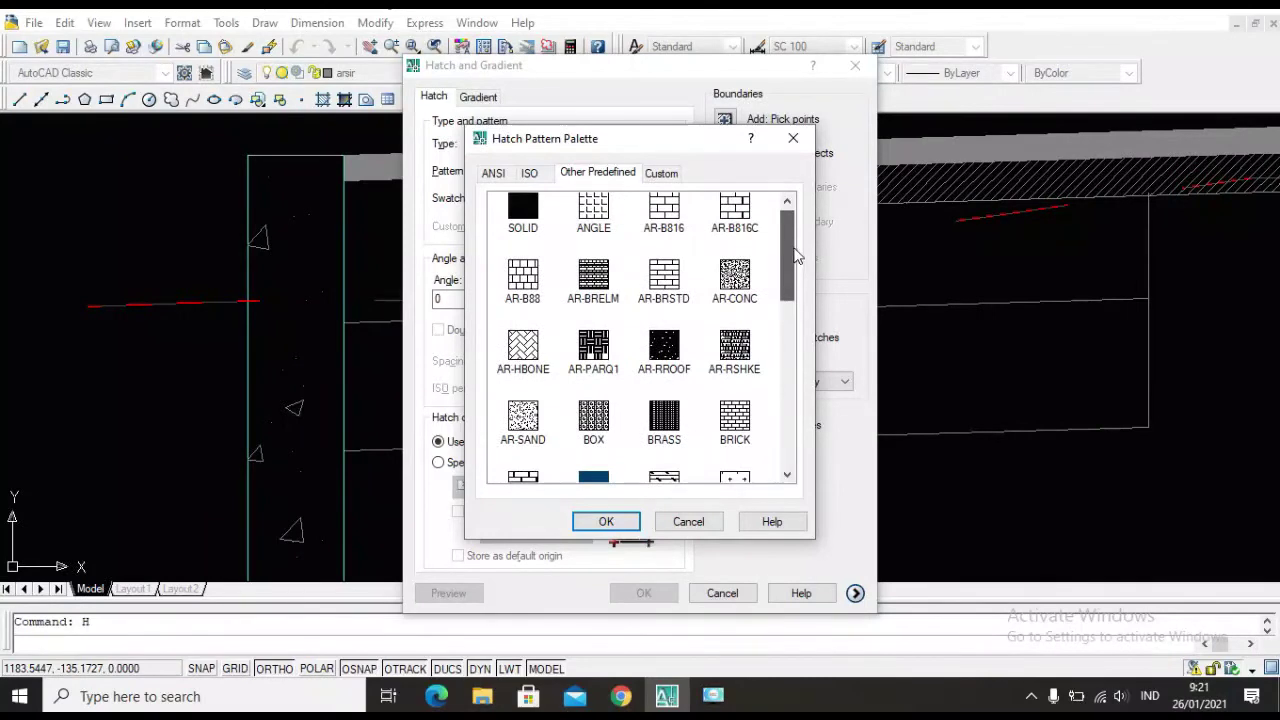
left_click(523, 415)
left_click(609, 524)
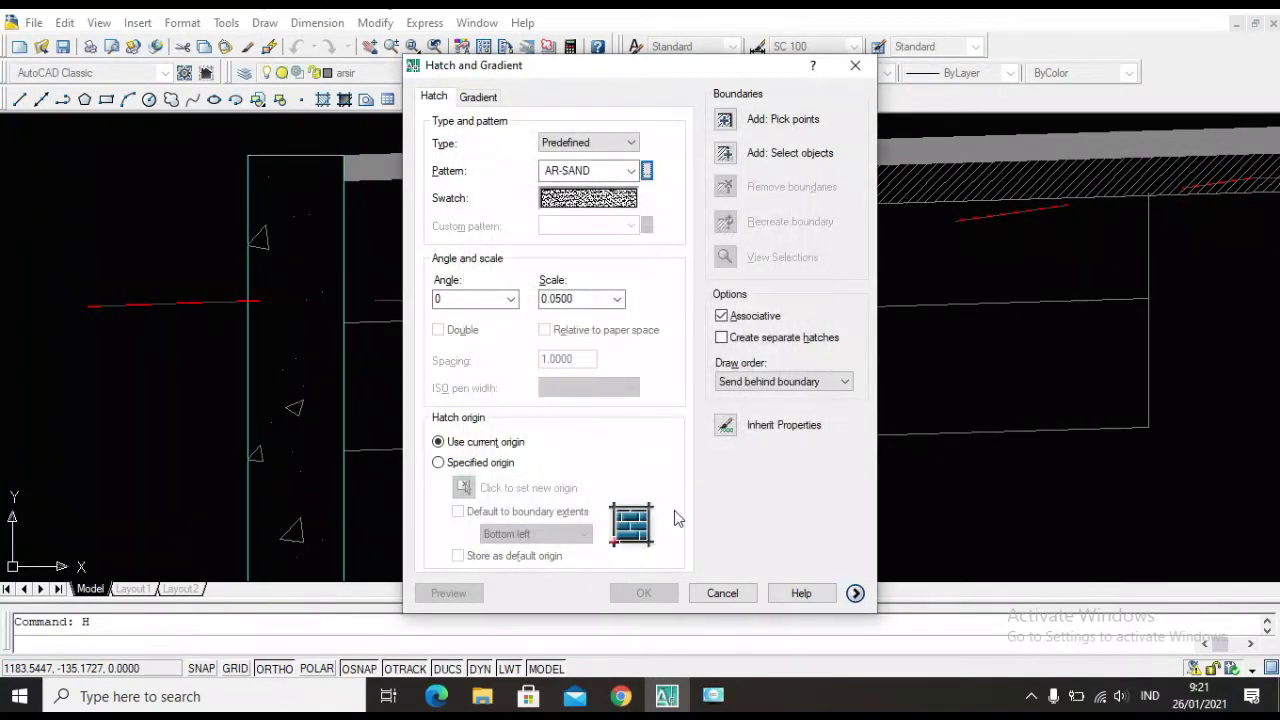
left_click(727, 125)
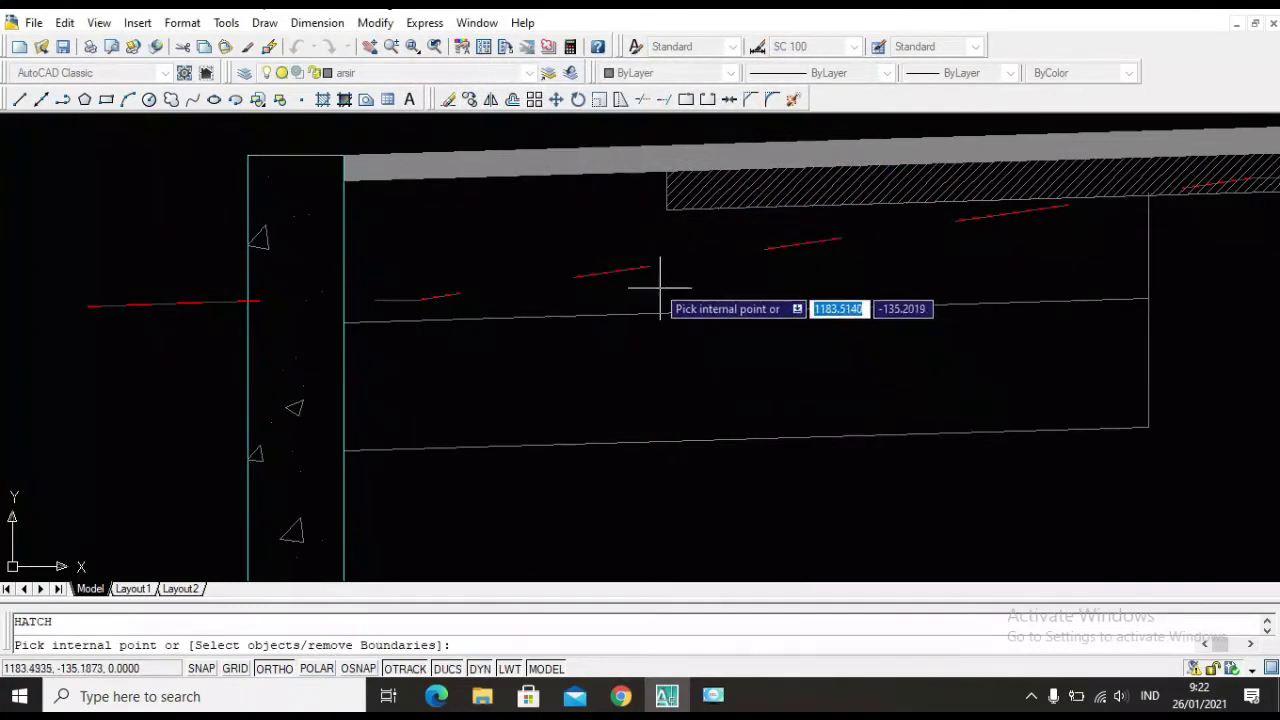
left_click(580, 226)
key("Return")
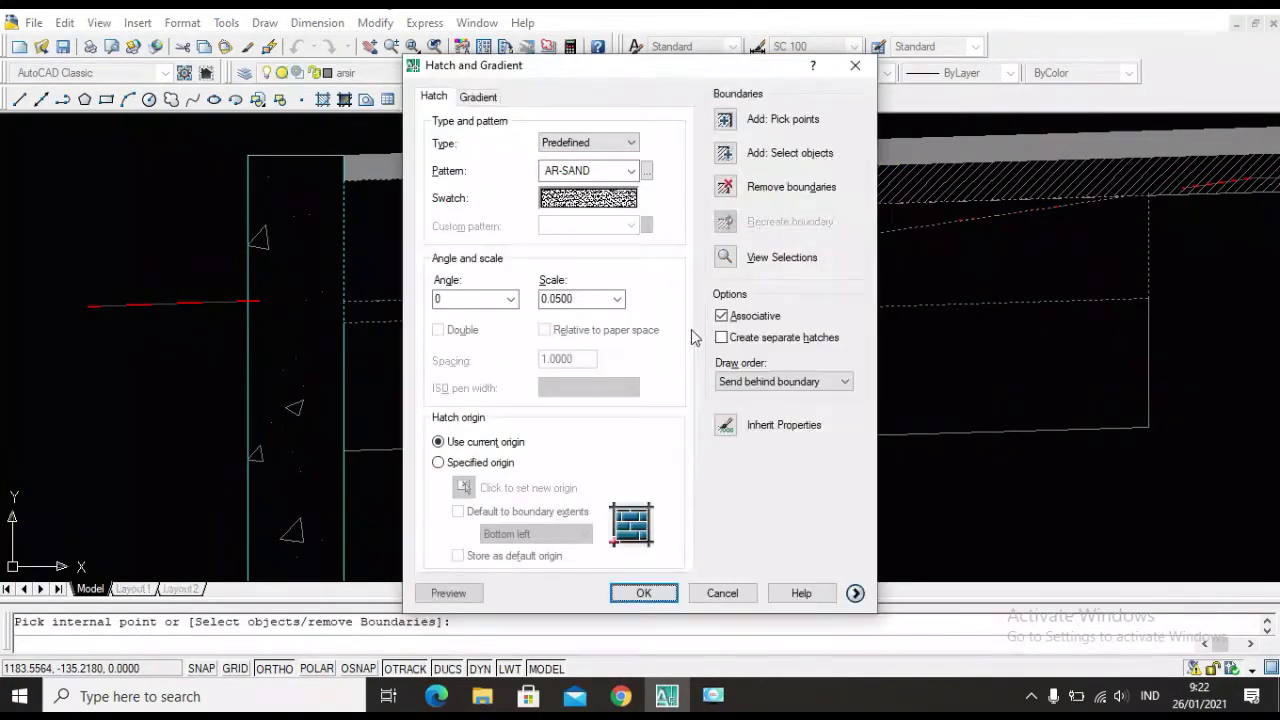
left_click(643, 593)
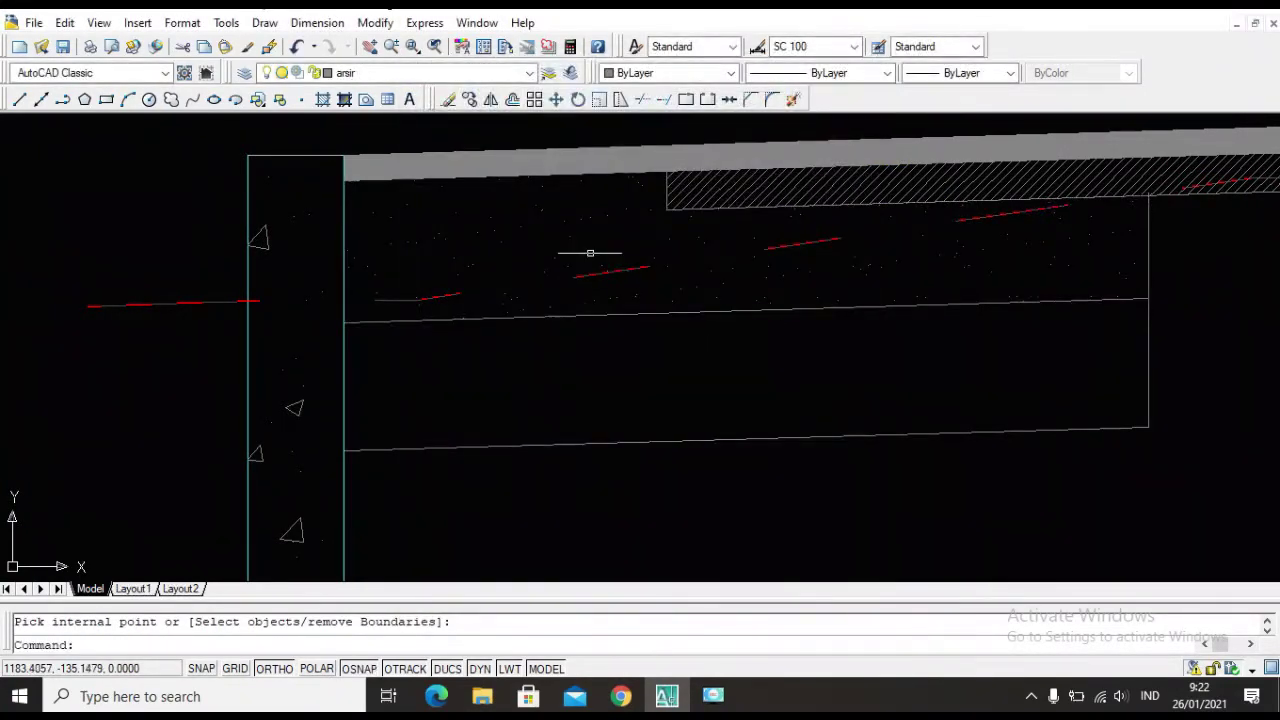
Try hatching the empty lower layer beside the channel with the AR-CONC pattern at scale 0.05.
scroll(543, 320, "down", 2)
scroll(549, 343, "down", 3)
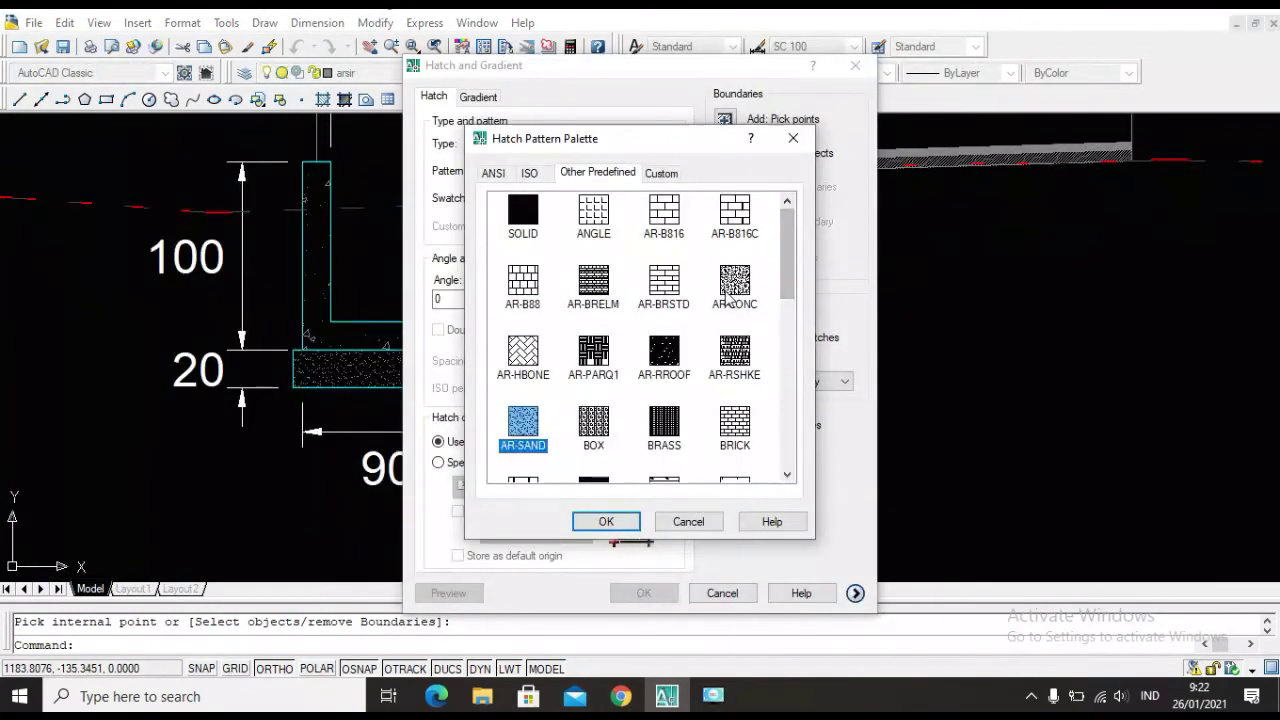
left_click(735, 283)
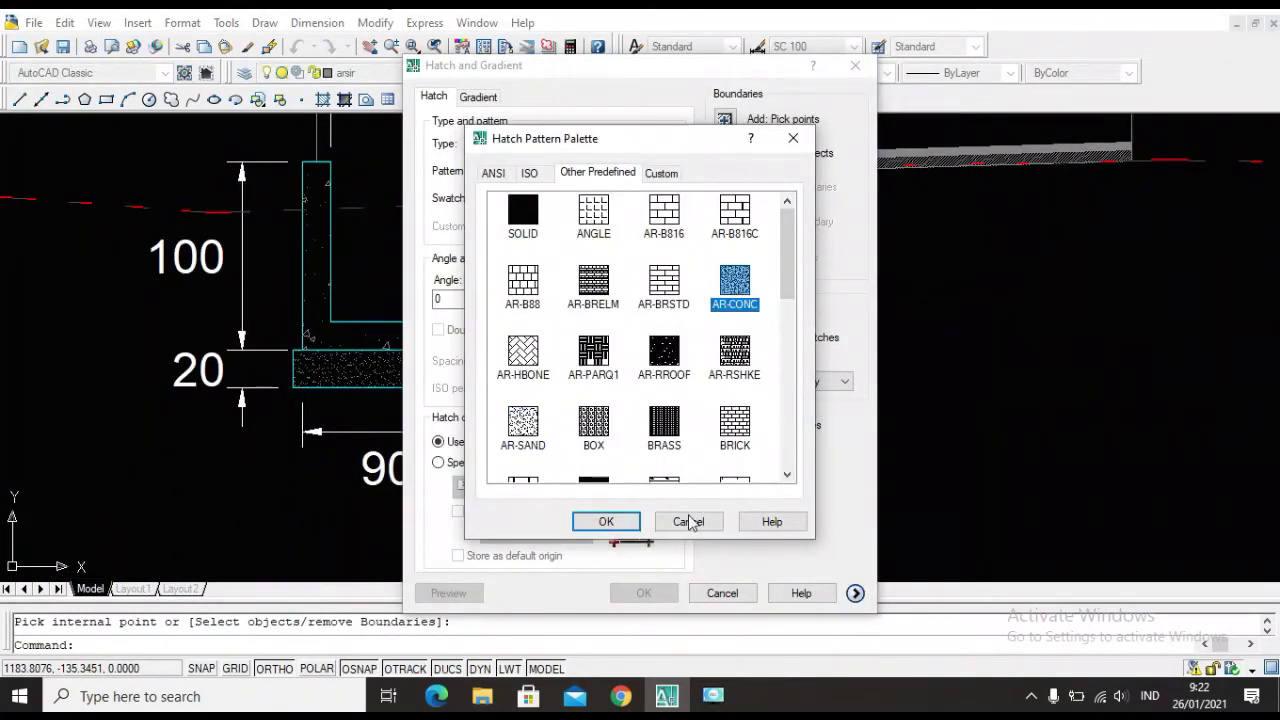
left_click(606, 524)
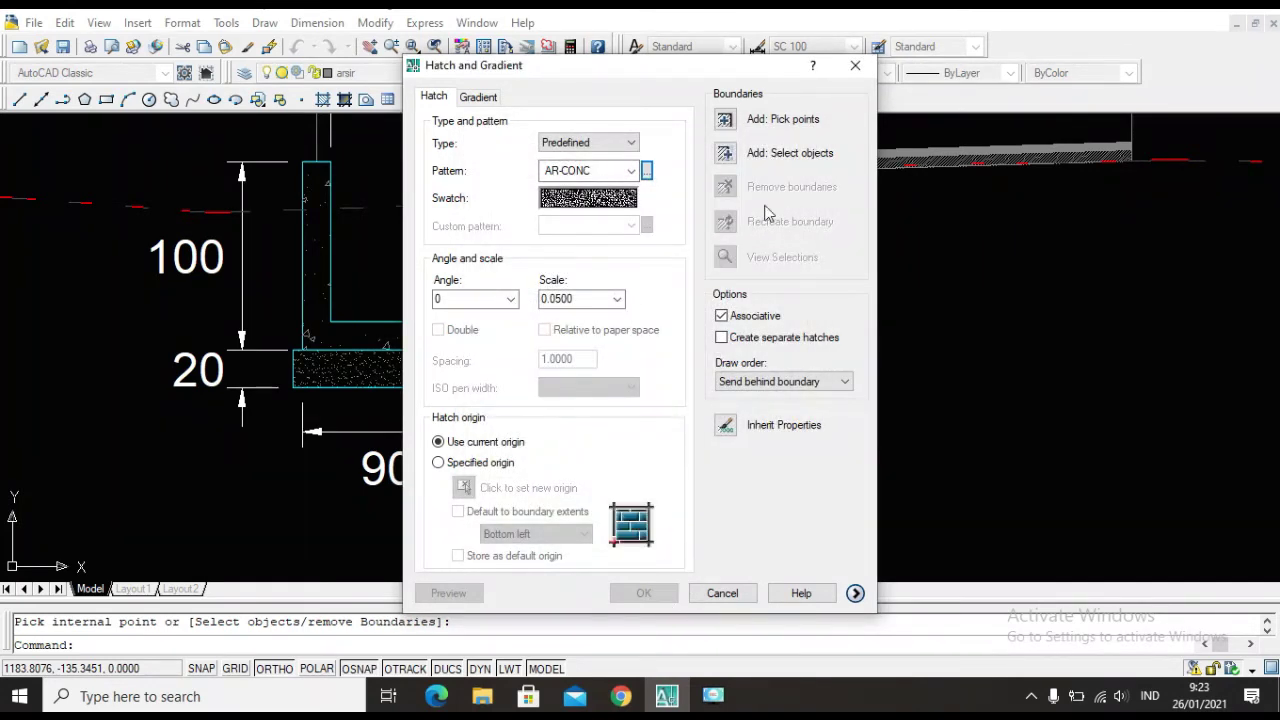
left_click(725, 121)
left_click(550, 255)
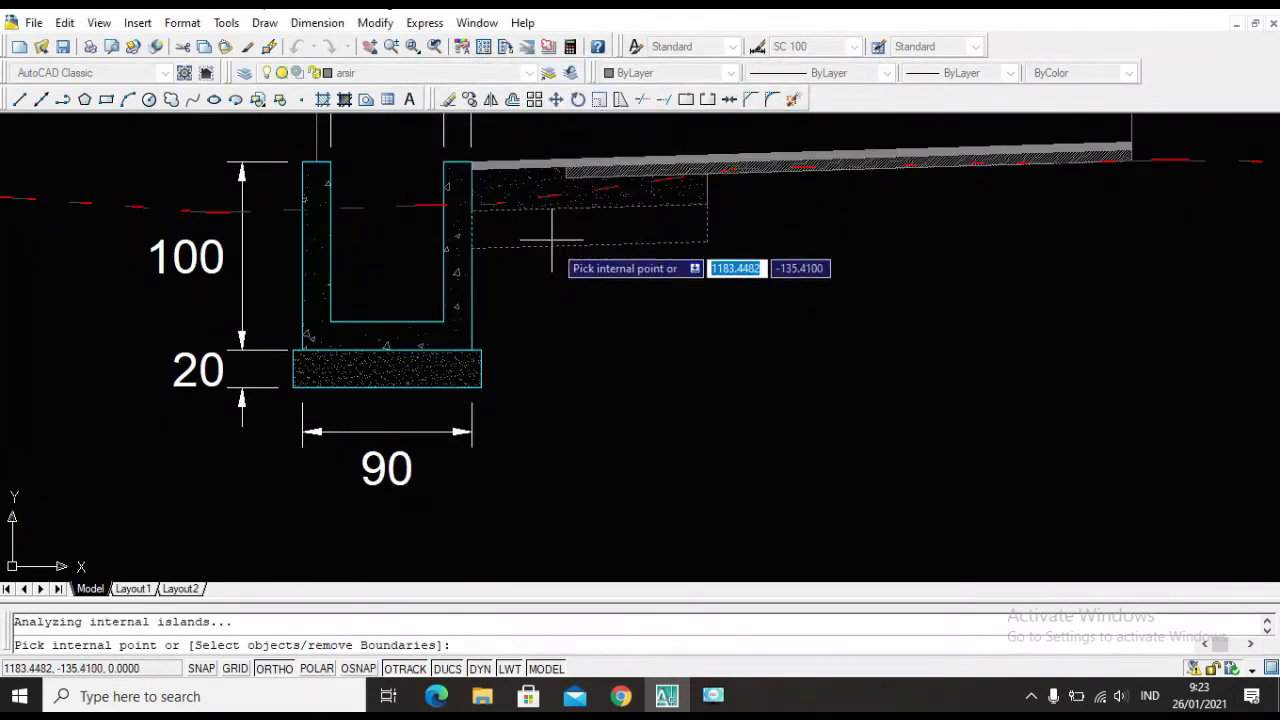
key("Return")
left_click(644, 592)
scroll(620, 300, "up", 5)
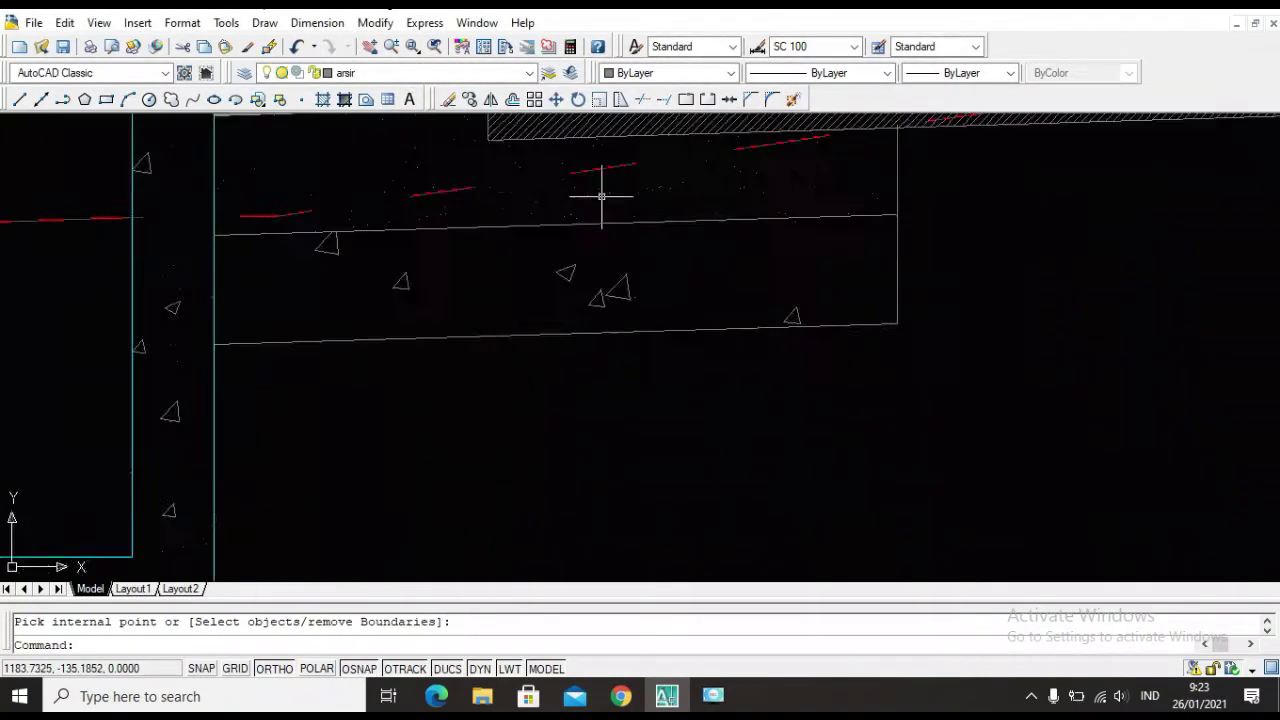
Open the lower layer's AR-CONC hatch for editing and remove that hatch.
double_click(632, 315)
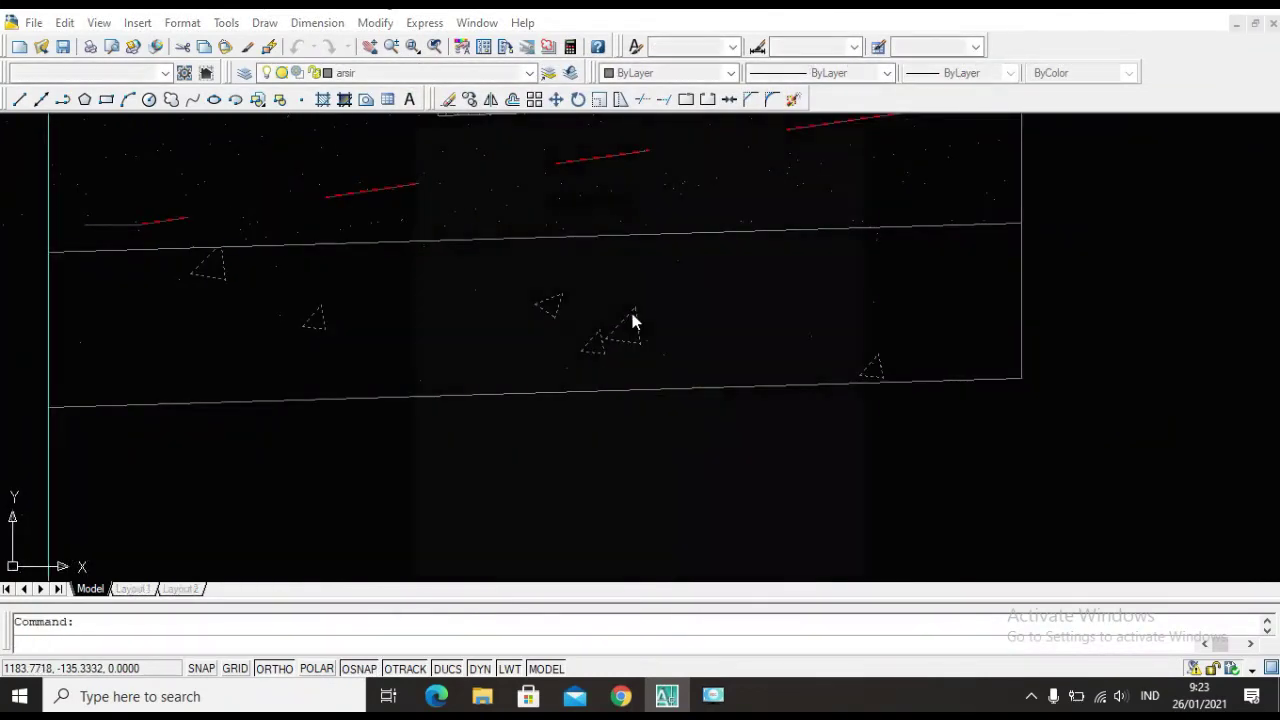
double_click(563, 298)
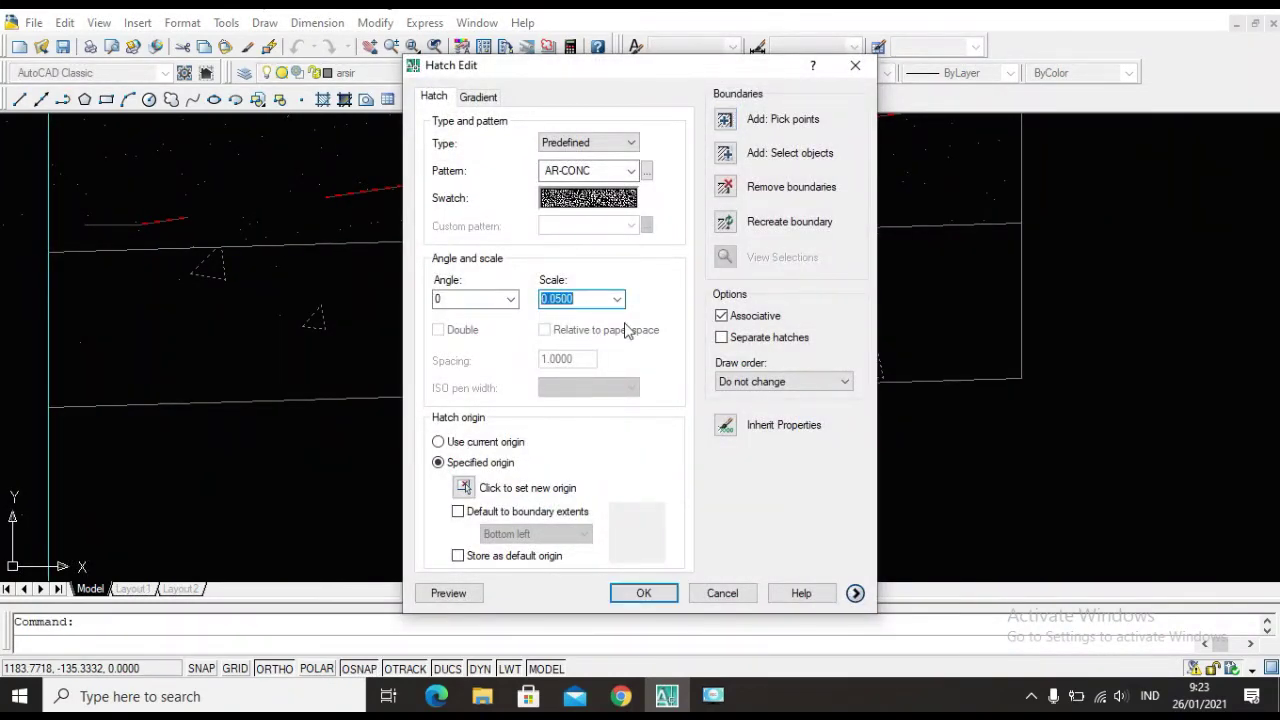
left_click(713, 696)
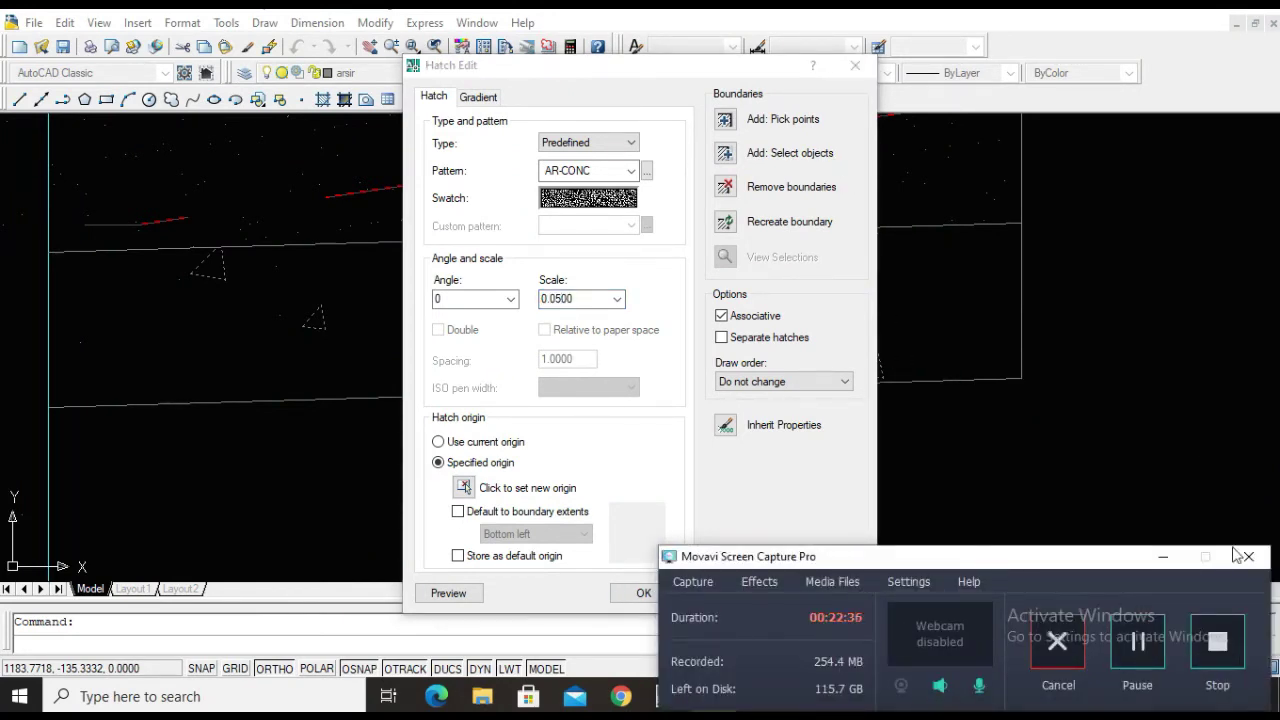
left_click(1163, 557)
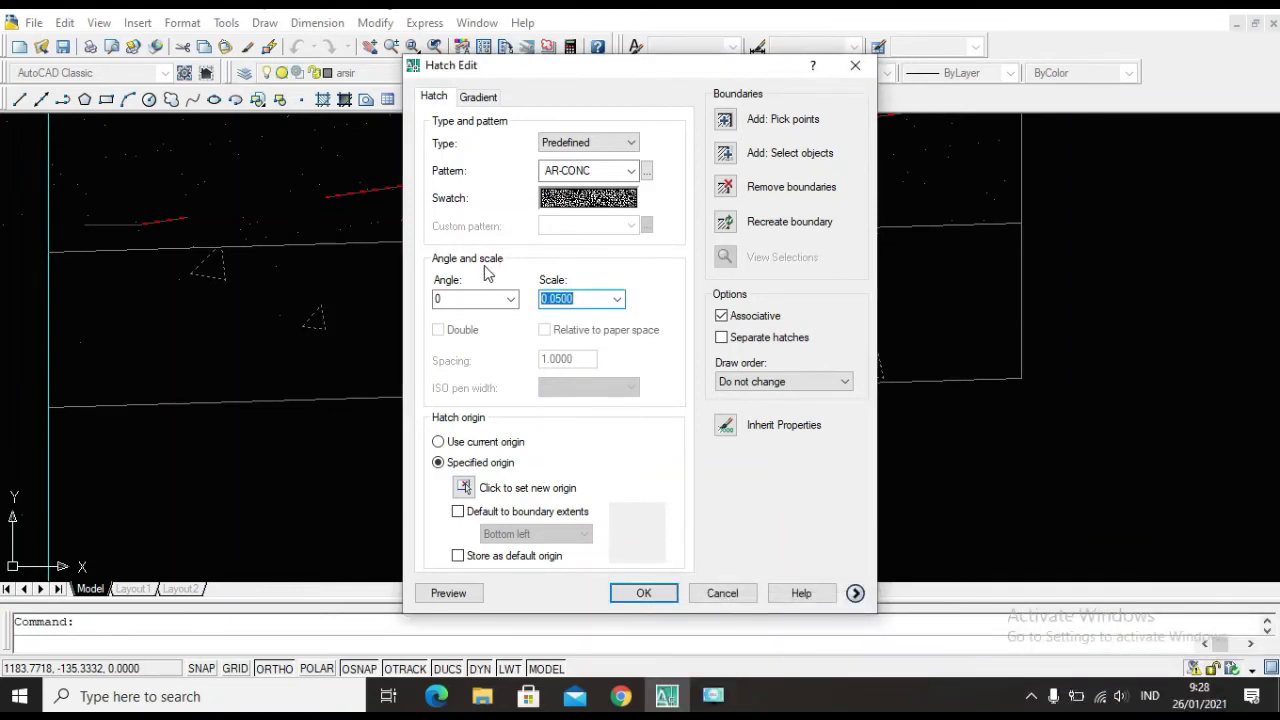
key("Return")
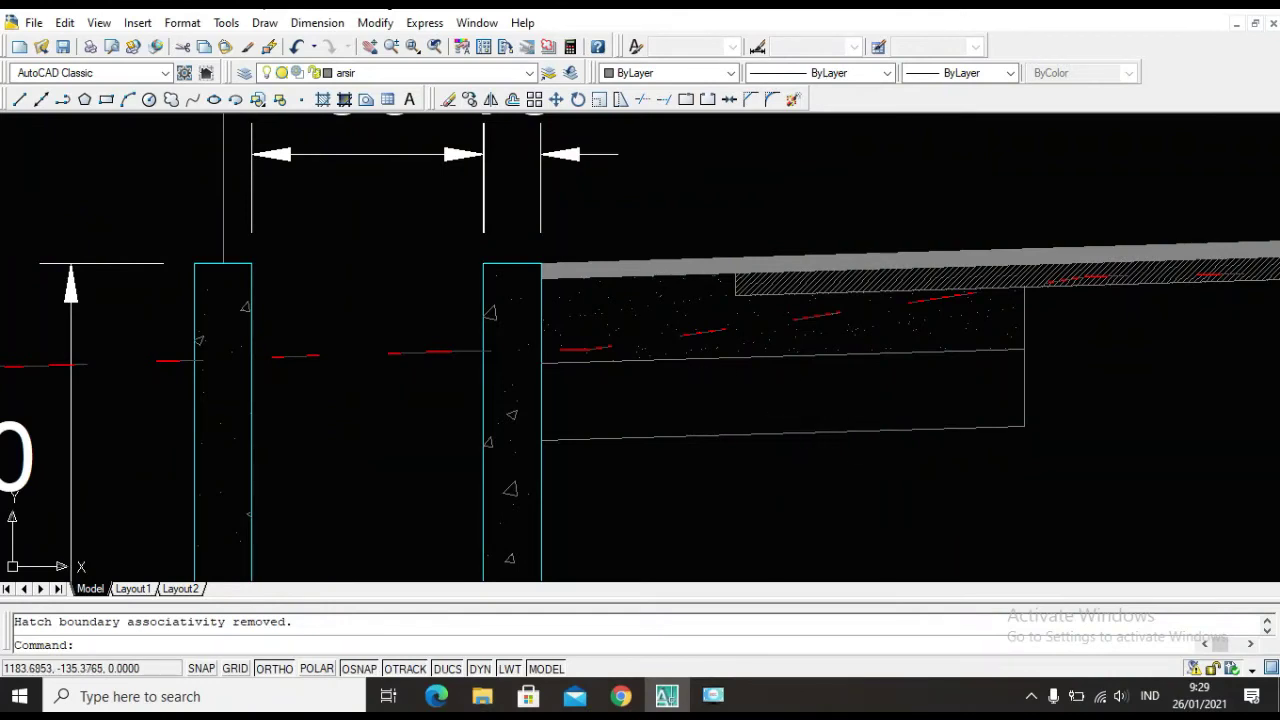
Hatch the lower layer beside the channel with the ANSI31 pattern at angle 0 and scale 0.05.
type("H")
key("Return")
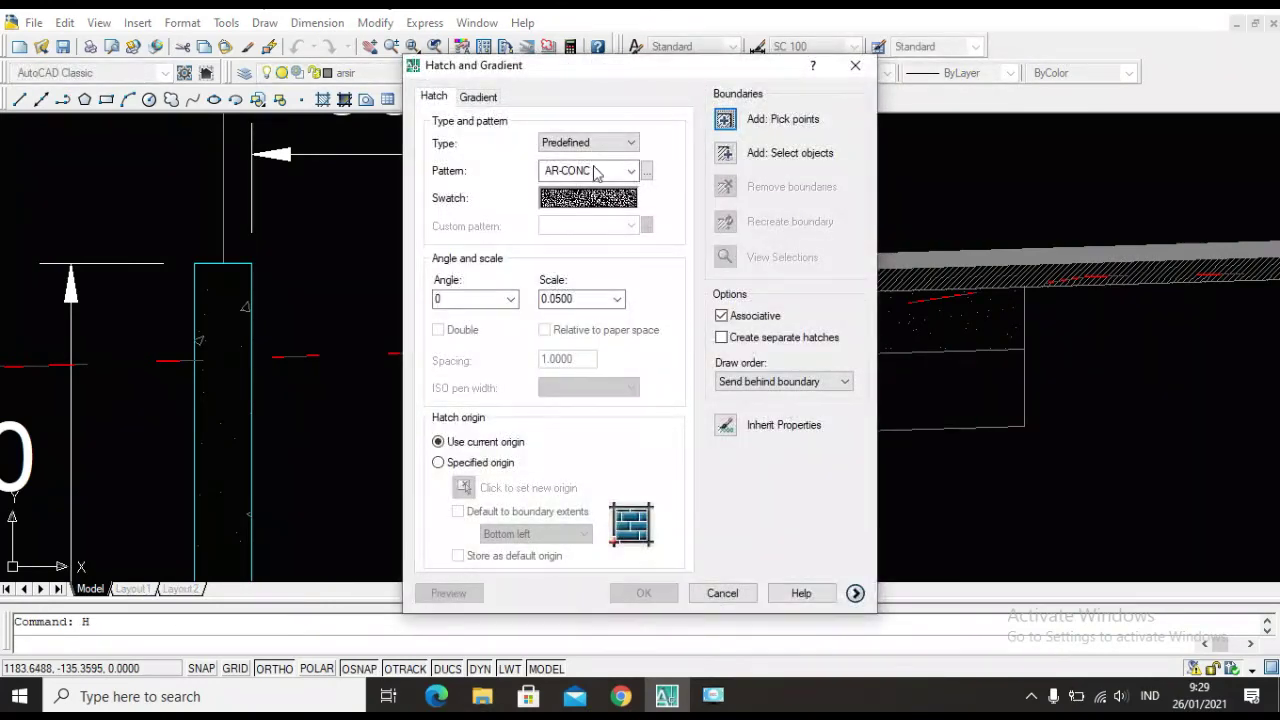
left_click(648, 171)
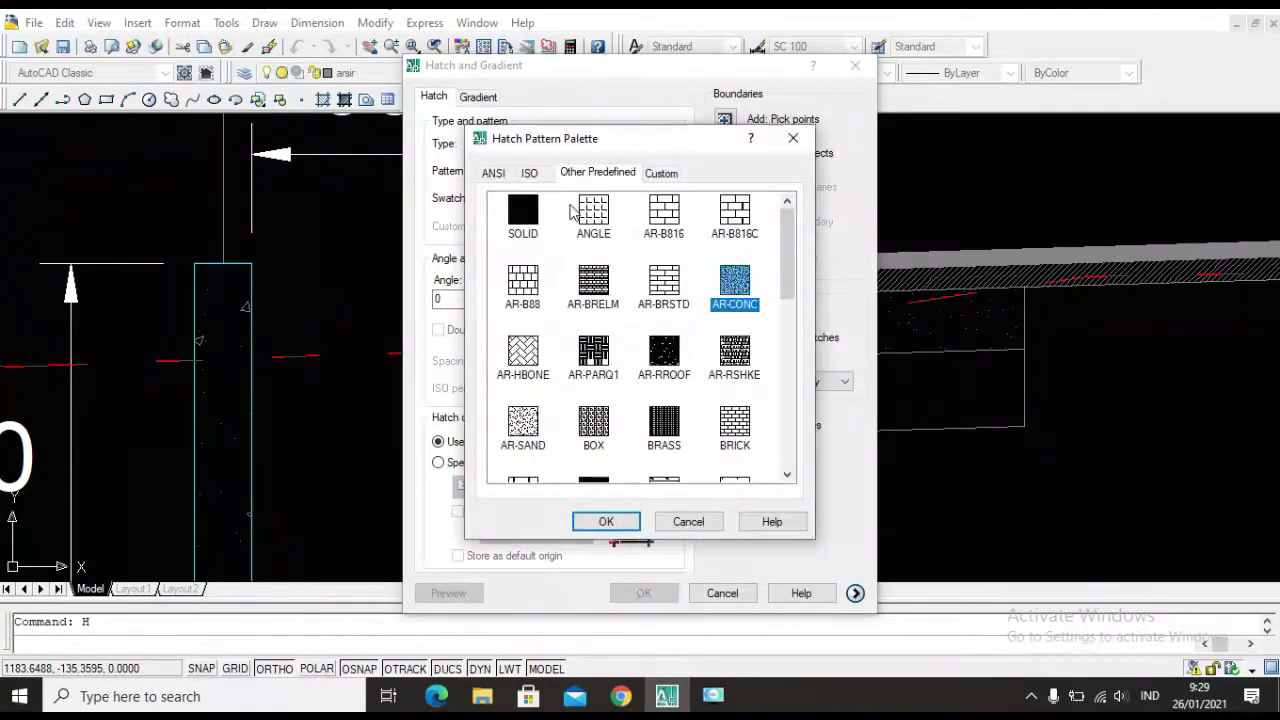
left_click(495, 173)
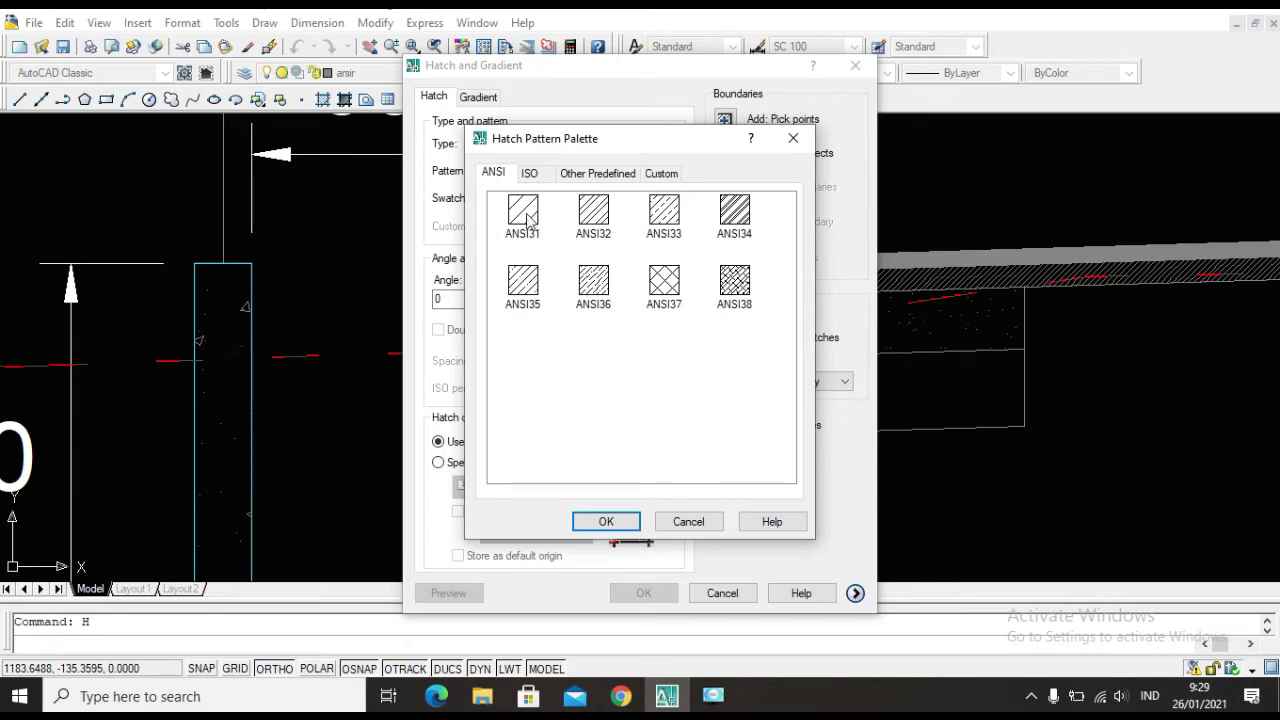
left_click(528, 214)
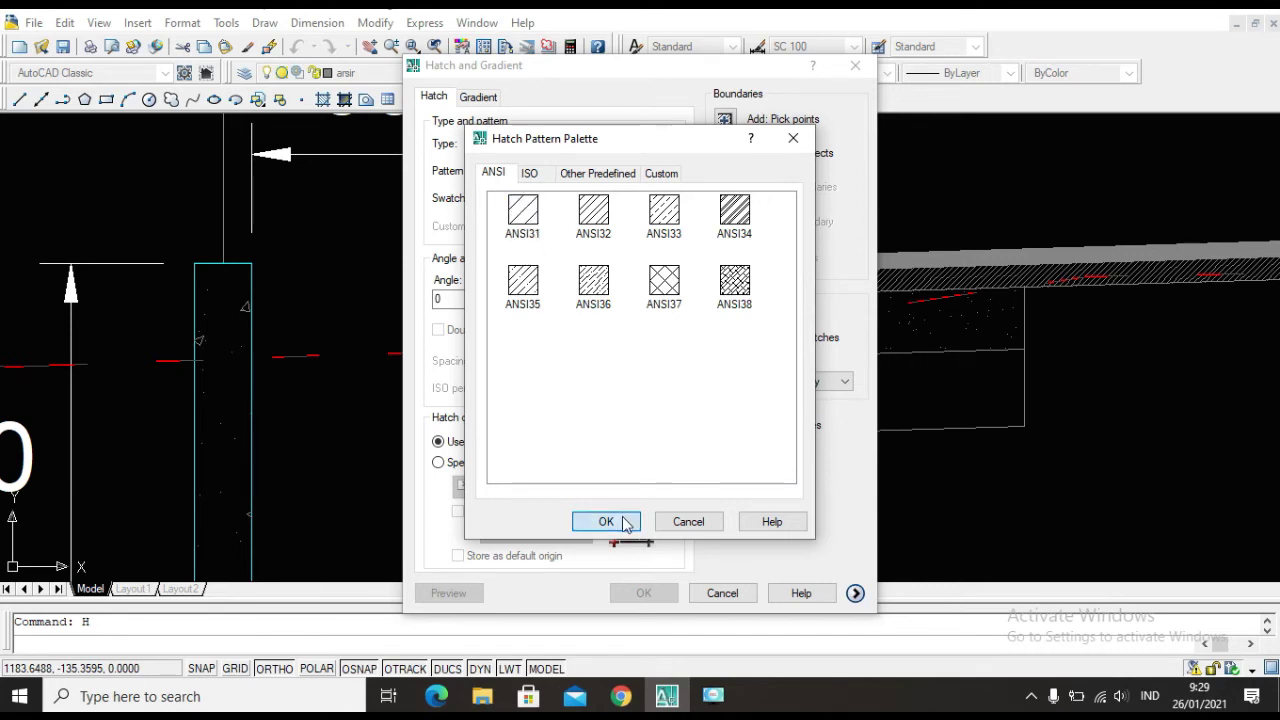
left_click(626, 518)
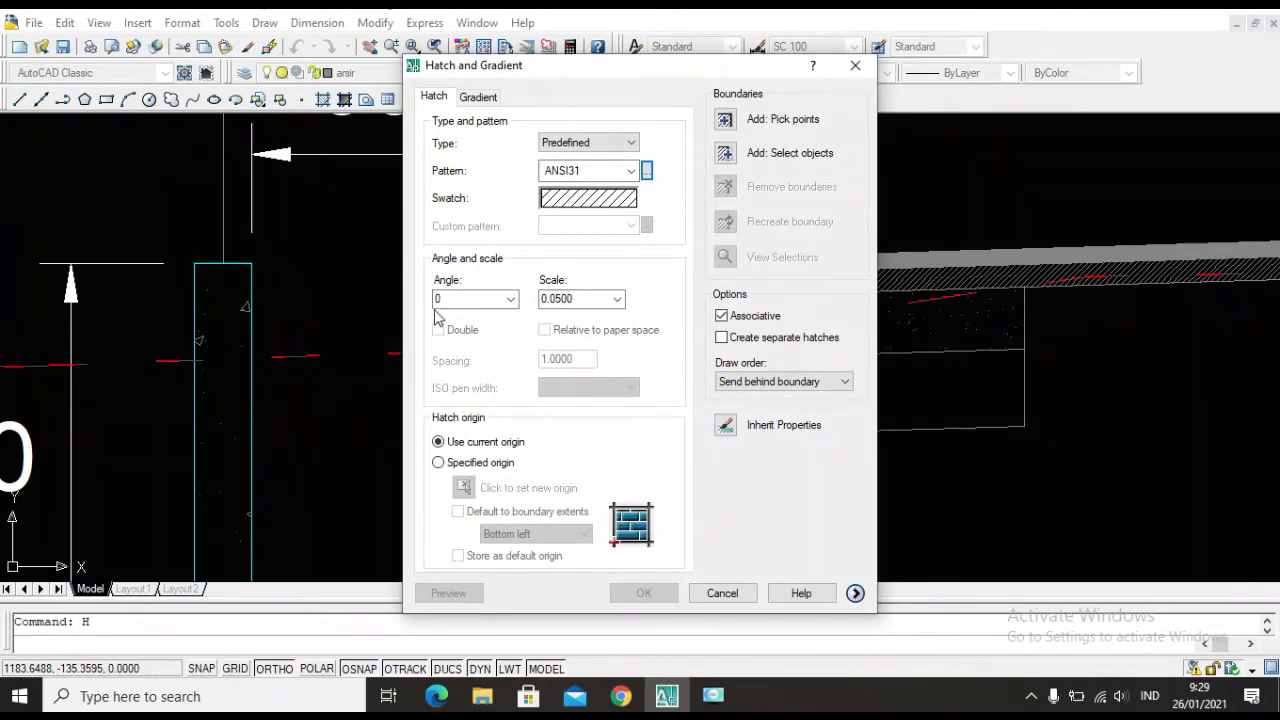
left_click(727, 130)
left_click(823, 418)
key("Return")
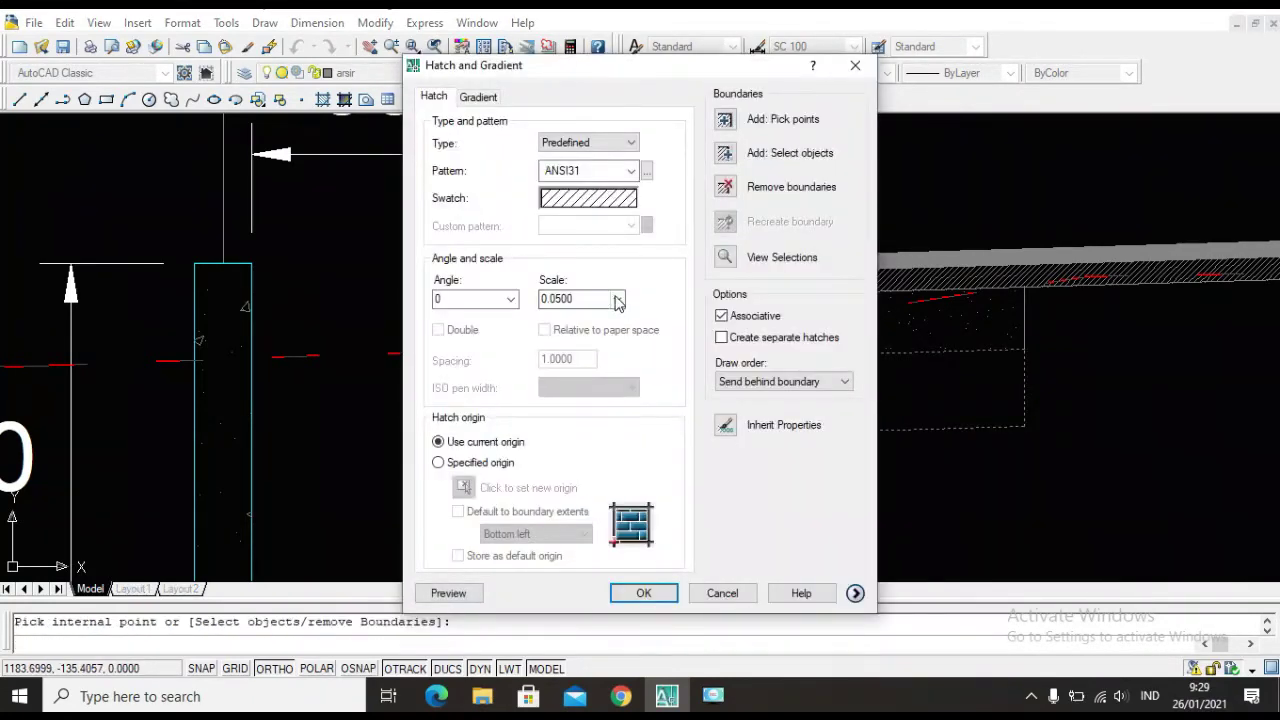
left_click(643, 593)
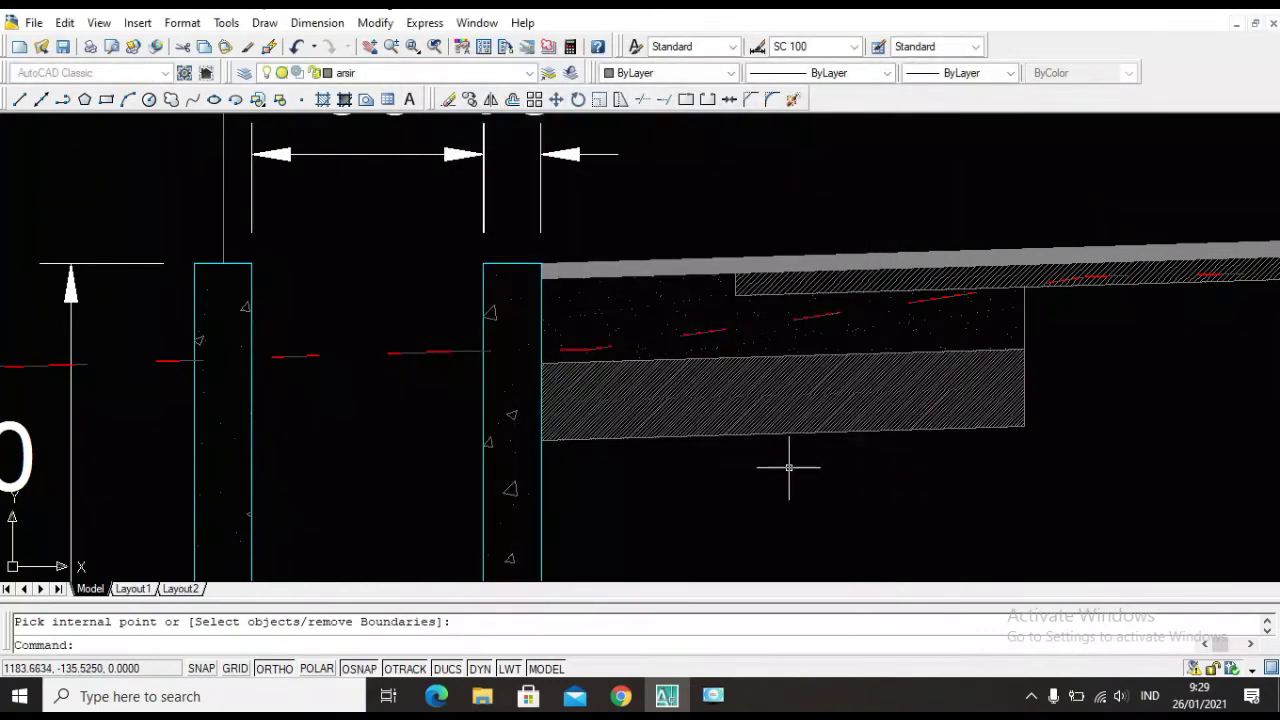
Edit the lower layer's ANSI31 hatch to scale 0.09 and angle 45.
double_click(826, 398)
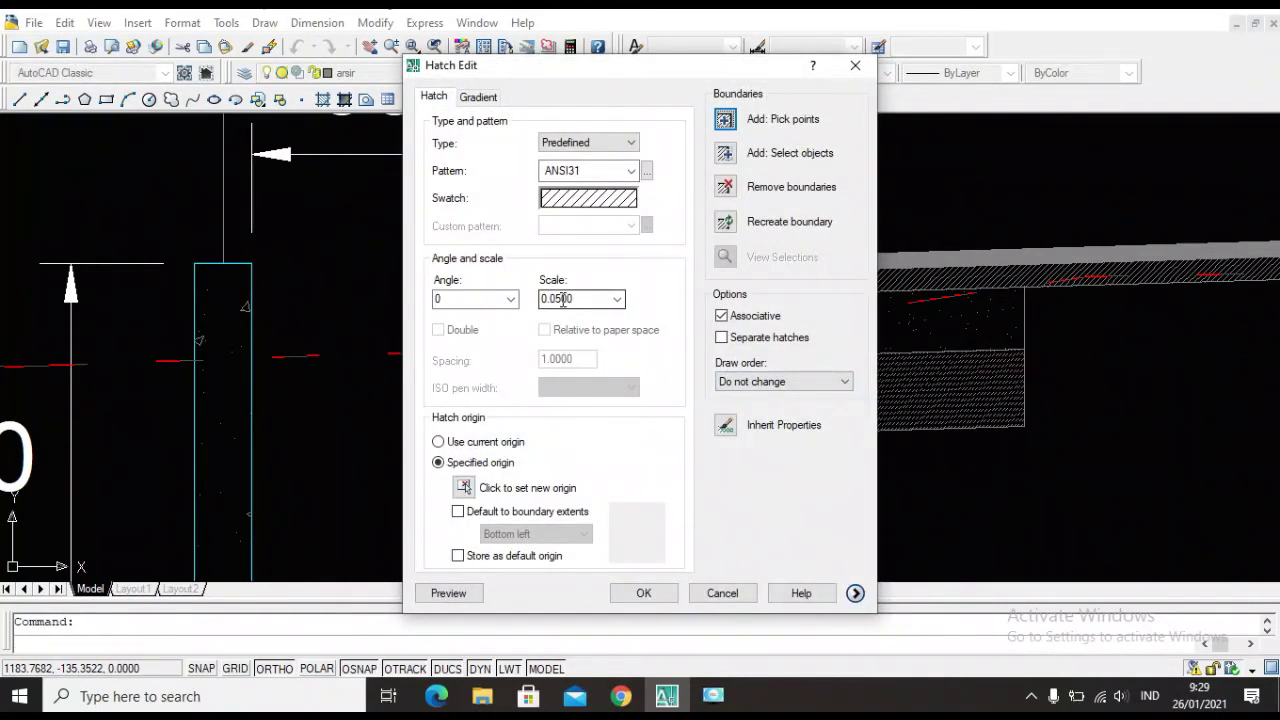
double_click(563, 299)
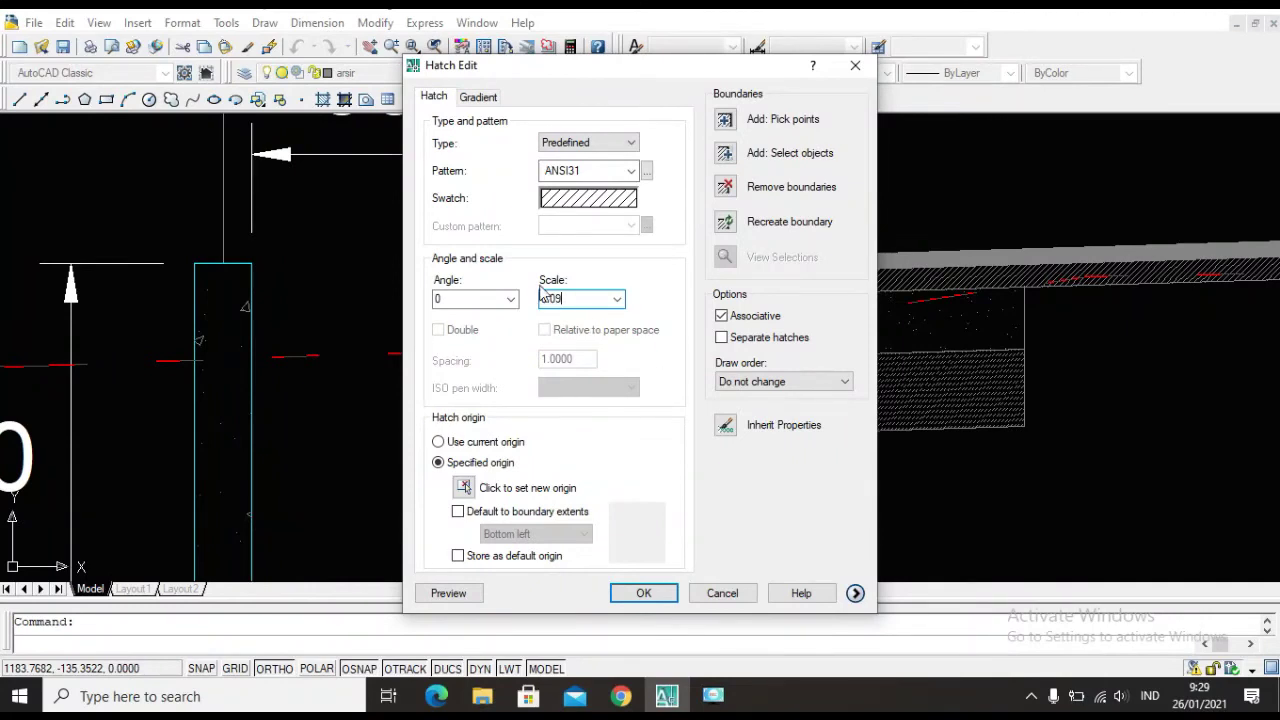
left_click(509, 300)
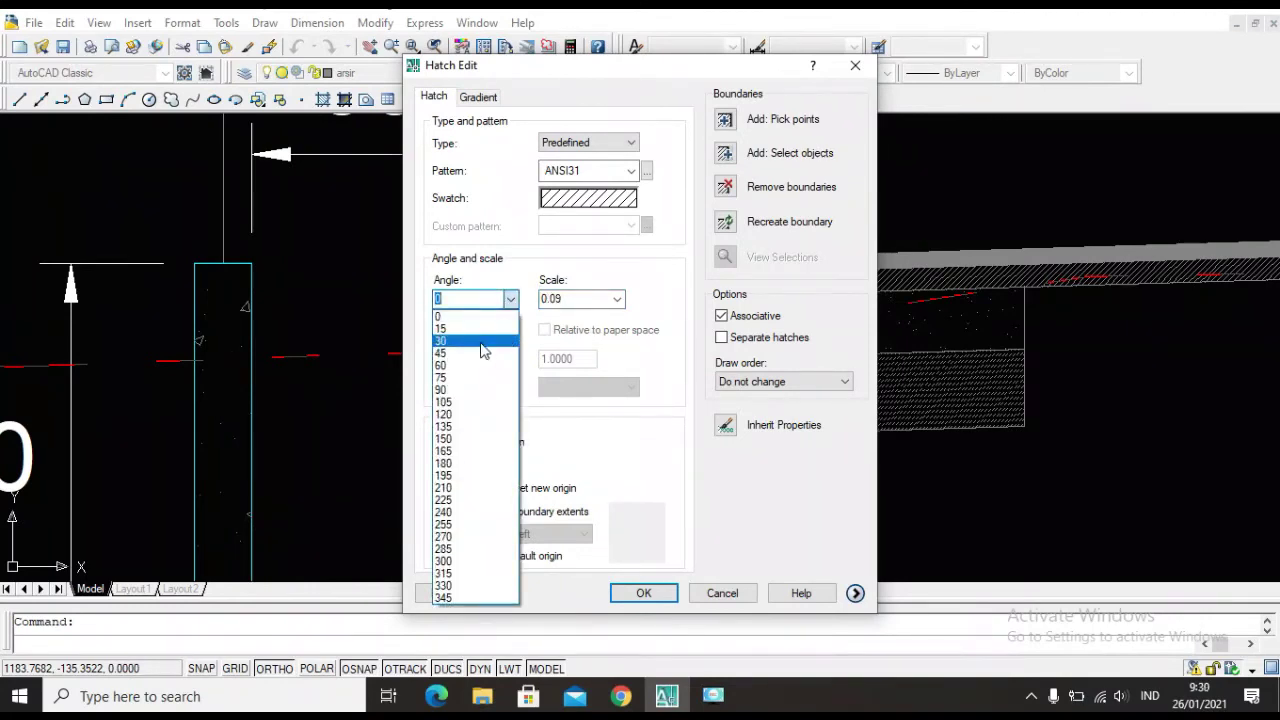
left_click(484, 355)
left_click(644, 593)
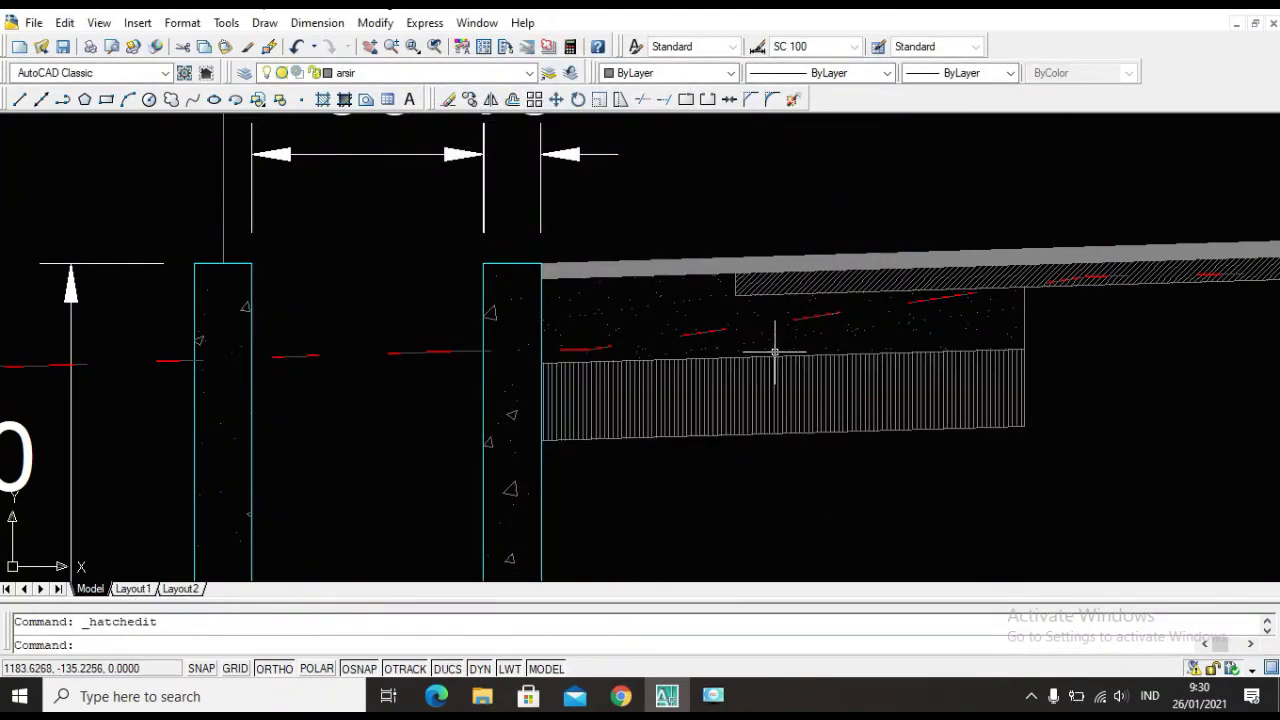
Edit the lower layer's ANSI31 hatch beside the channel to an angle of 90.
scroll(774, 360, "down", 4)
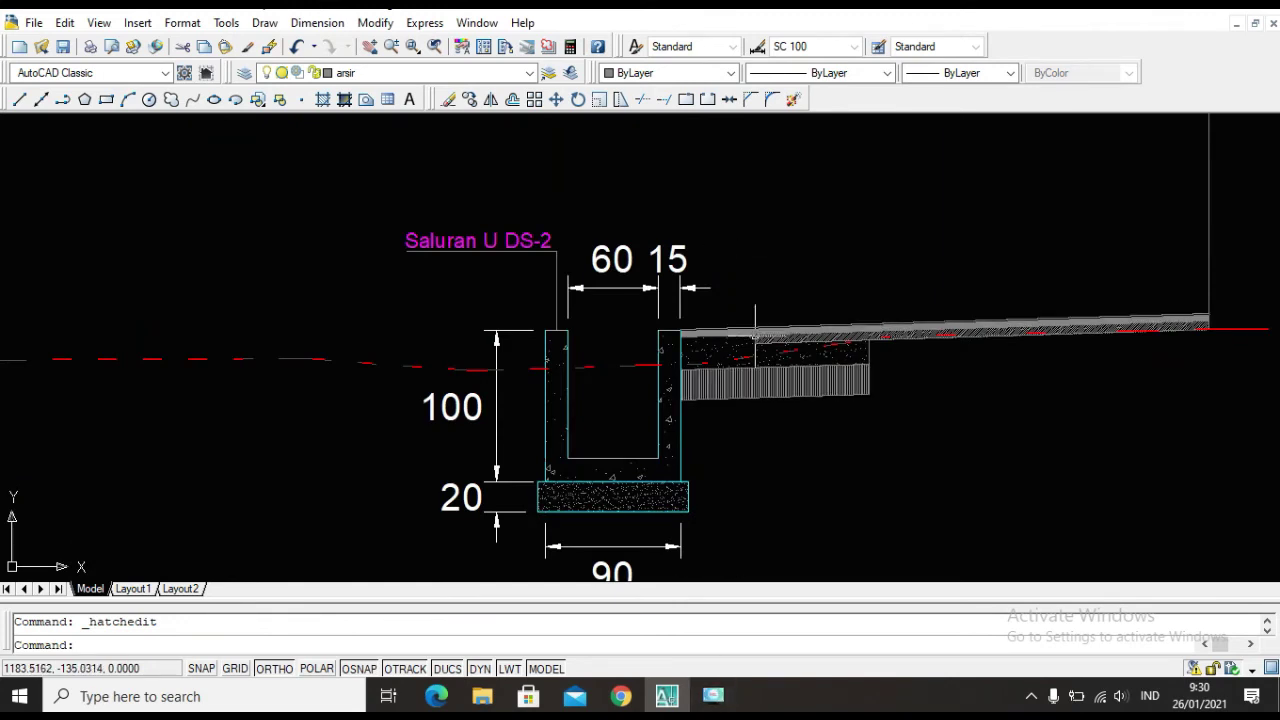
scroll(753, 342, "up", 5)
left_click(811, 455)
double_click(811, 455)
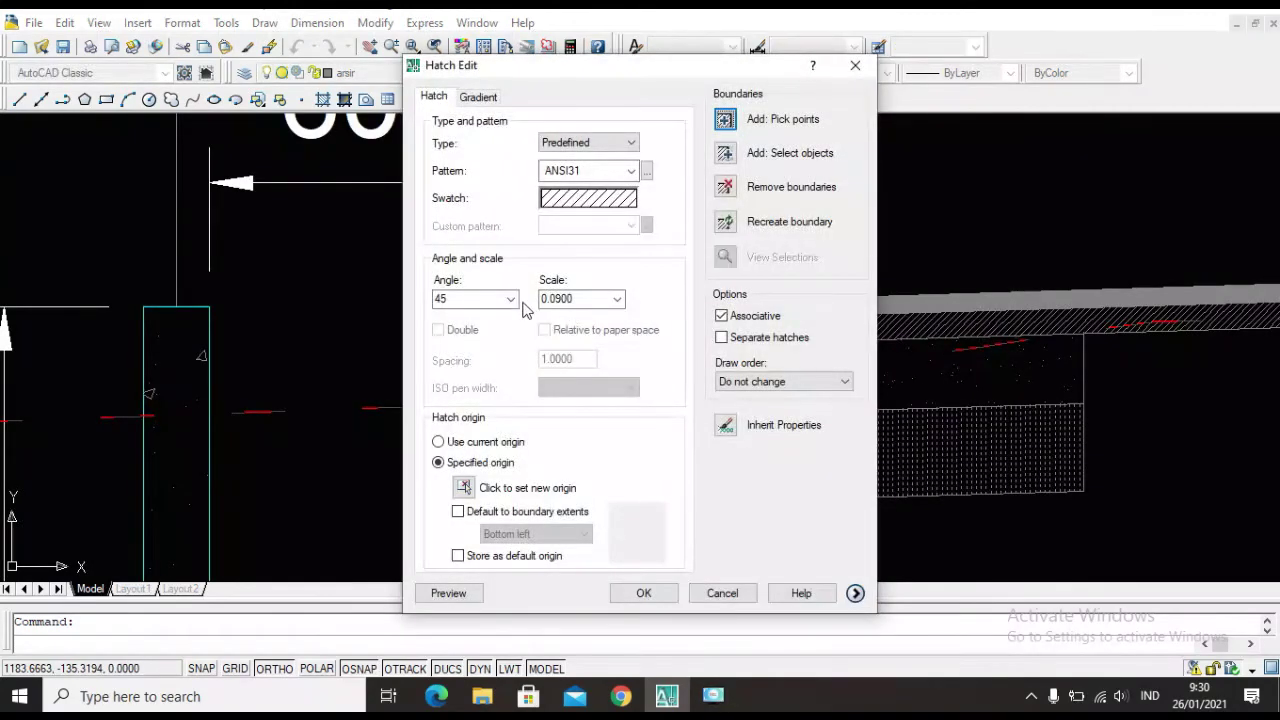
left_click(510, 299)
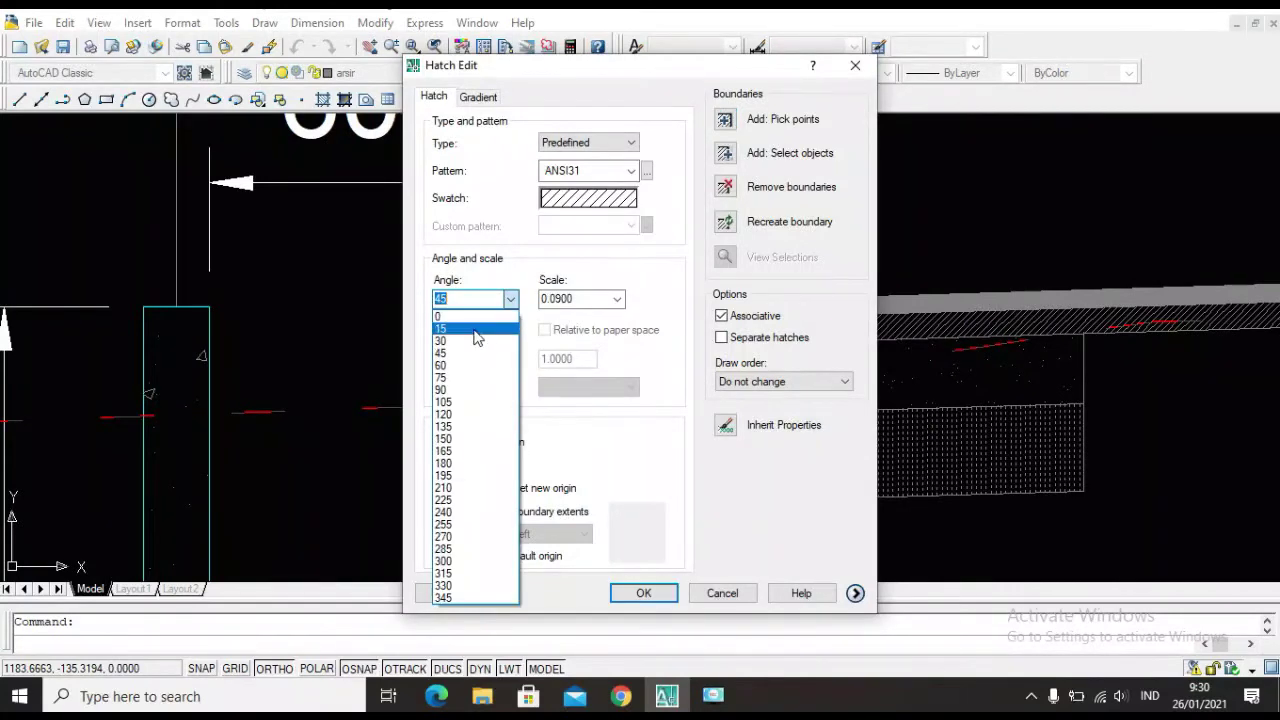
left_click(475, 389)
left_click(660, 594)
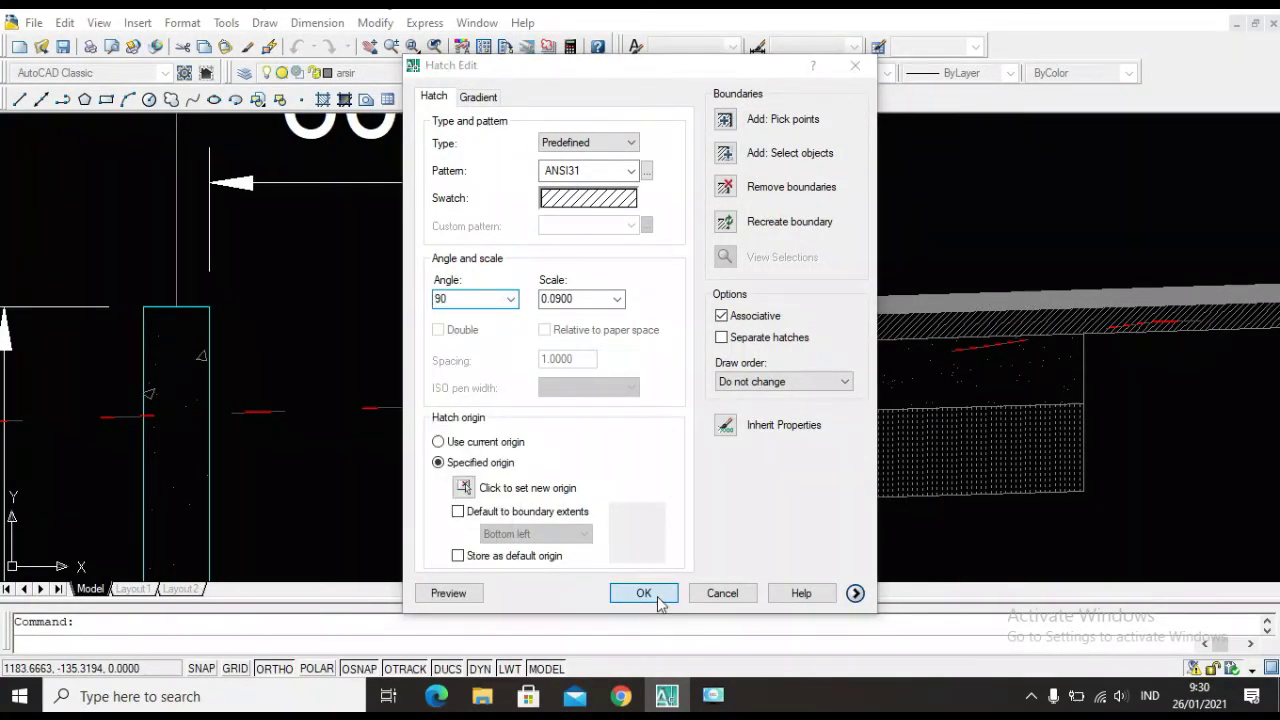
Change the angle of the lower layer's ANSI31 hatch to 135.
double_click(720, 452)
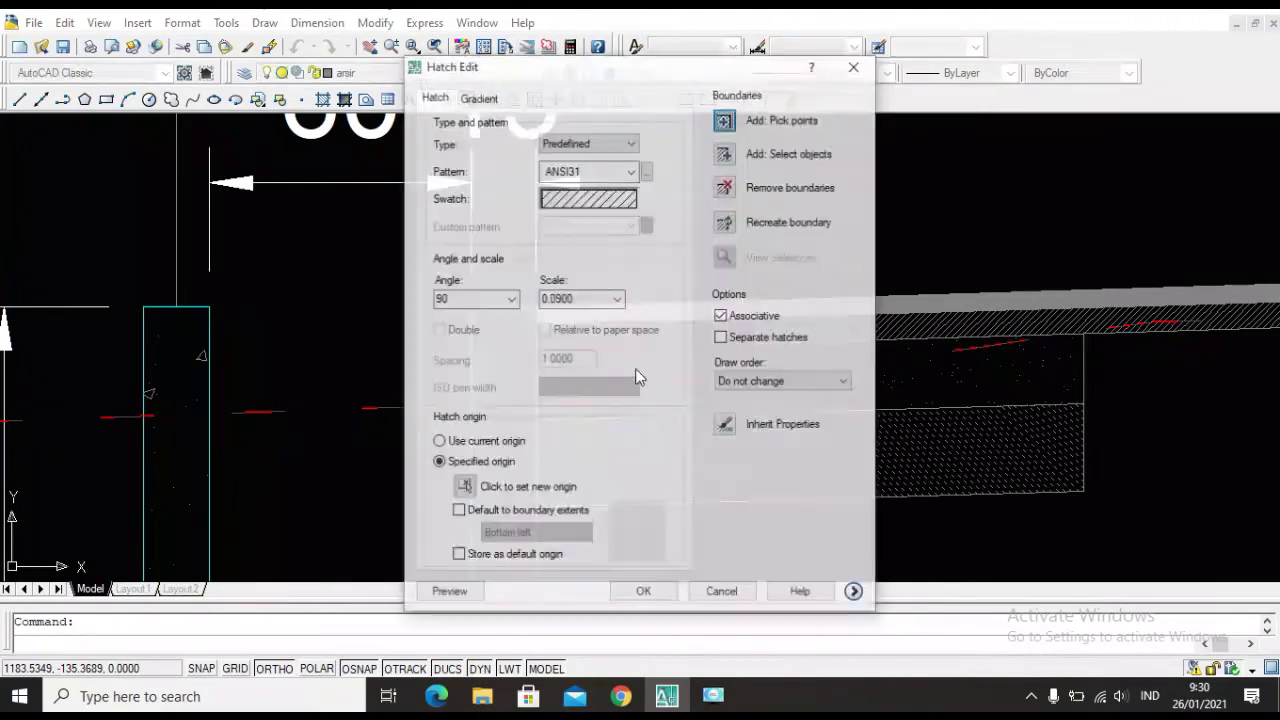
left_click(511, 300)
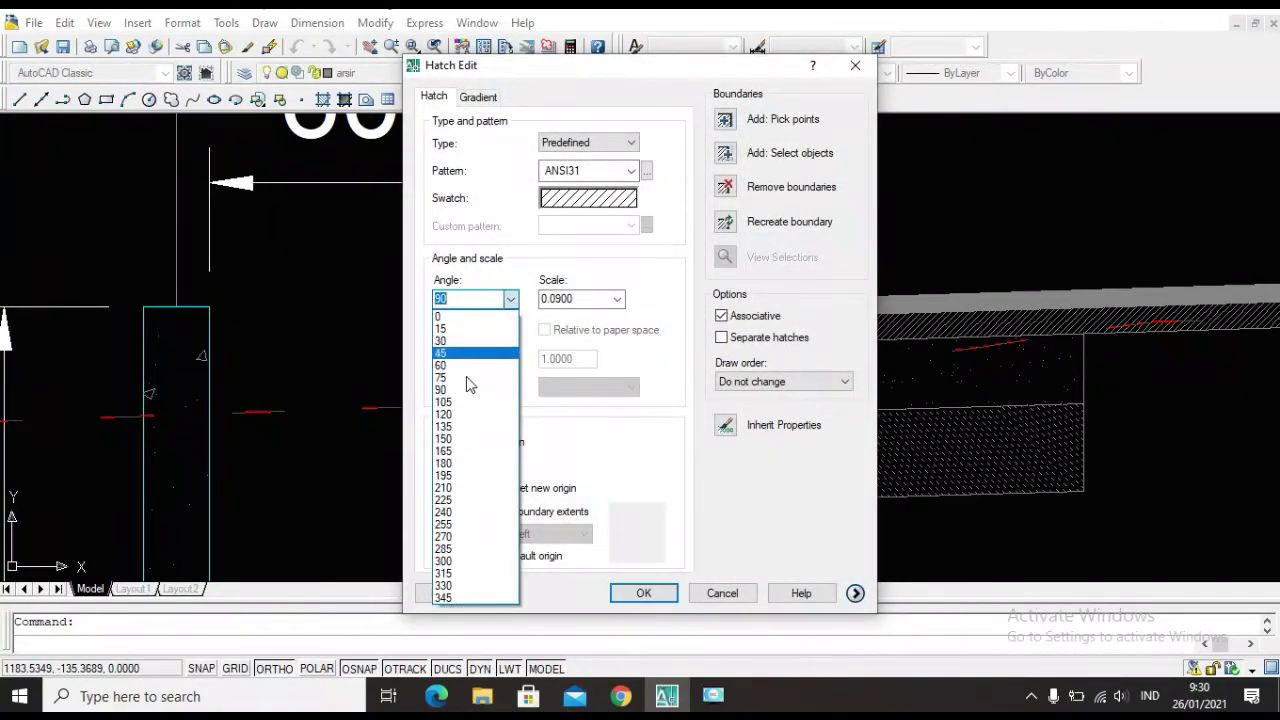
left_click(457, 428)
left_click(643, 594)
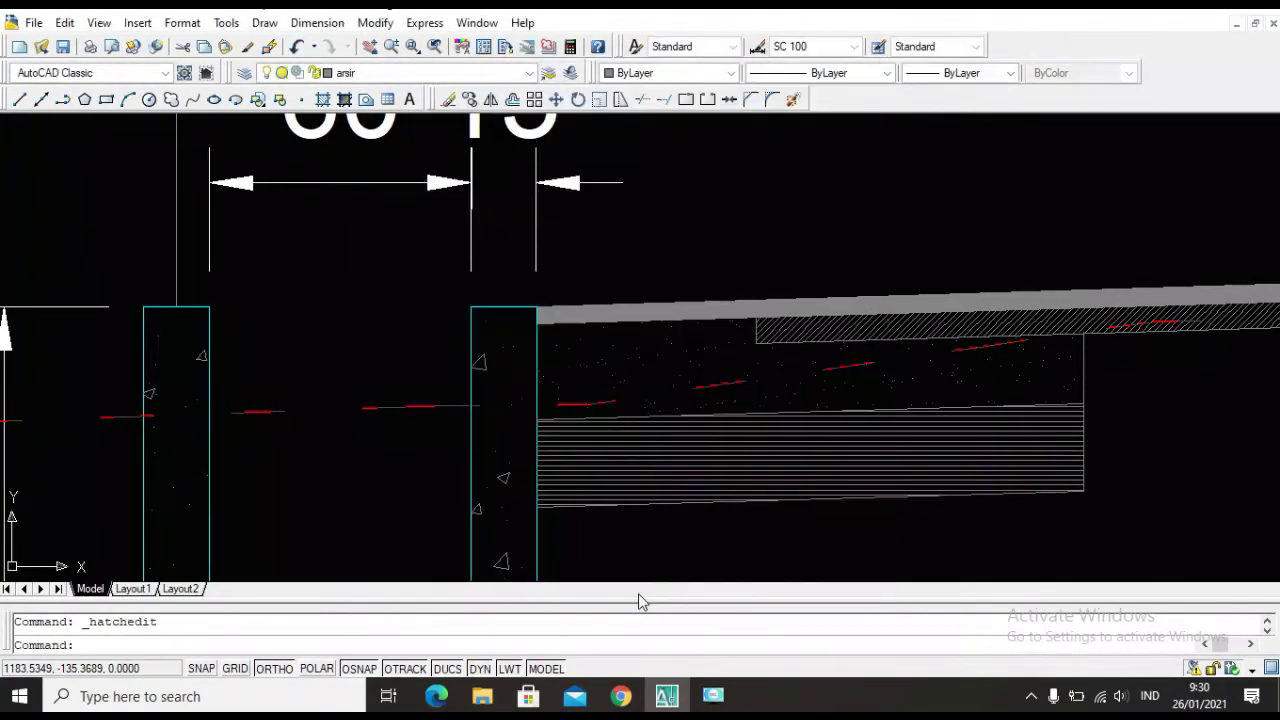
scroll(674, 494, "down", 2)
scroll(834, 500, "up", 4)
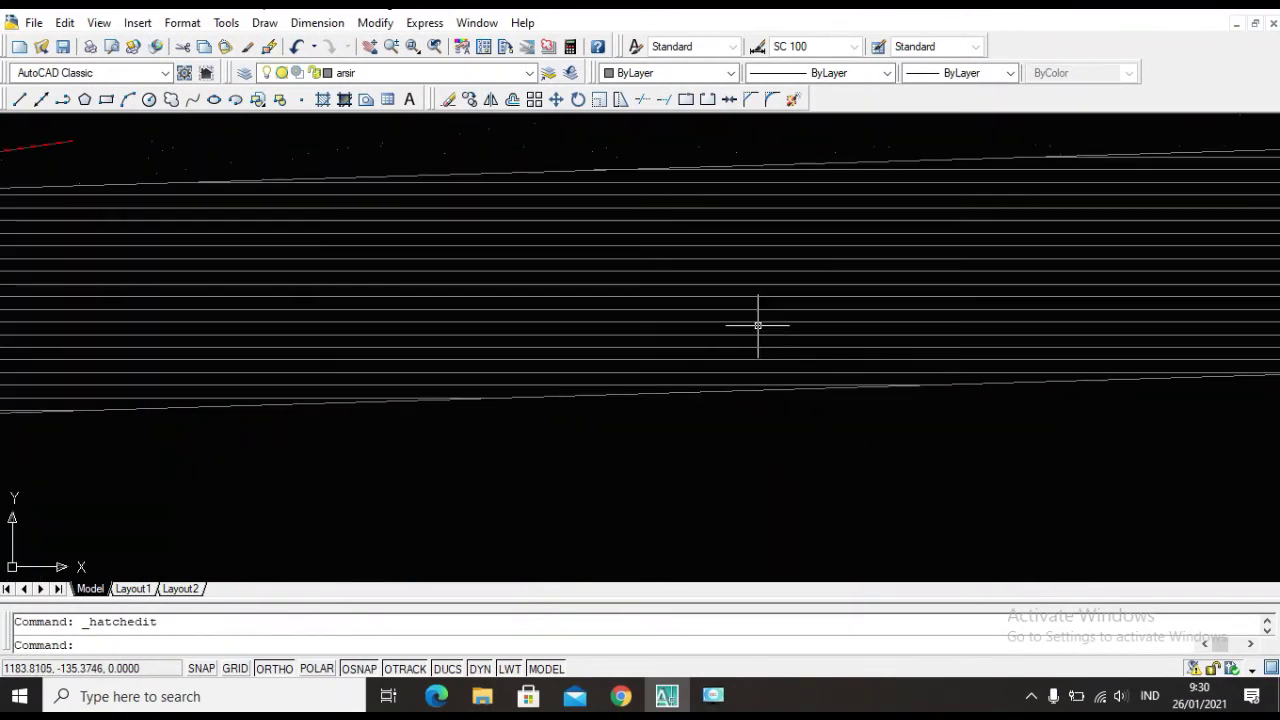
scroll(756, 325, "down", 2)
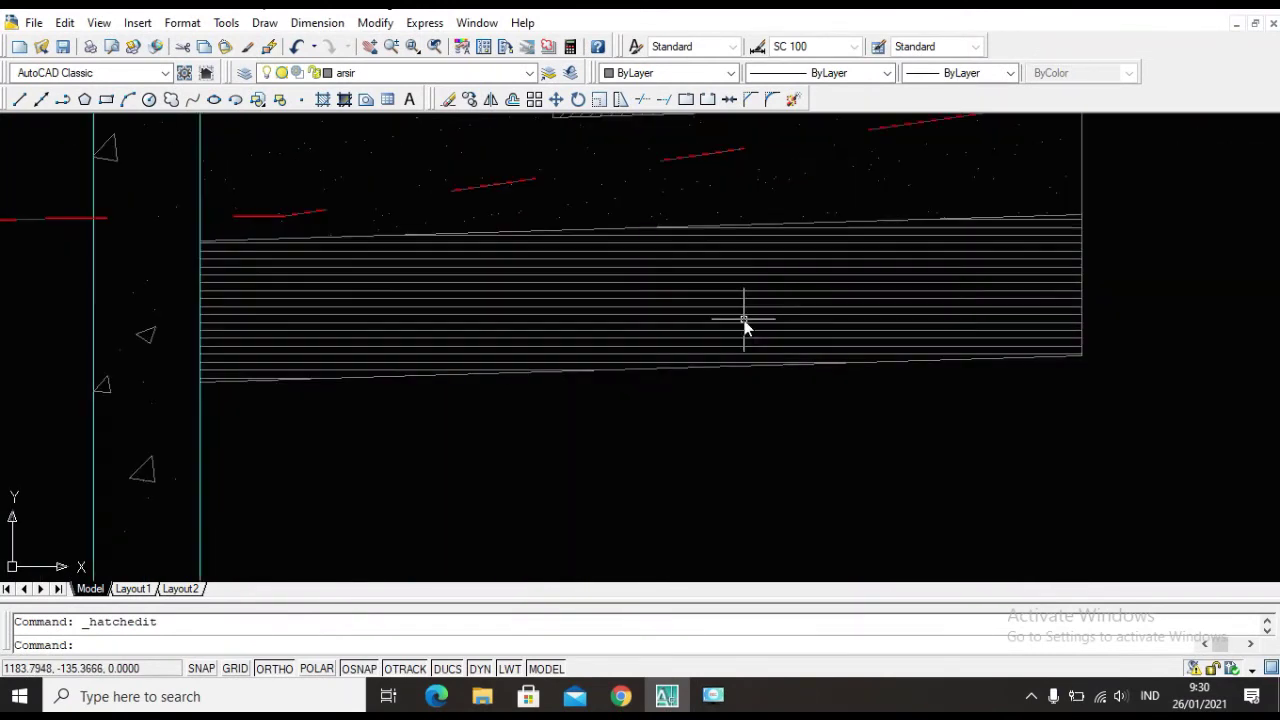
type("L")
key("Return")
left_click(154, 298)
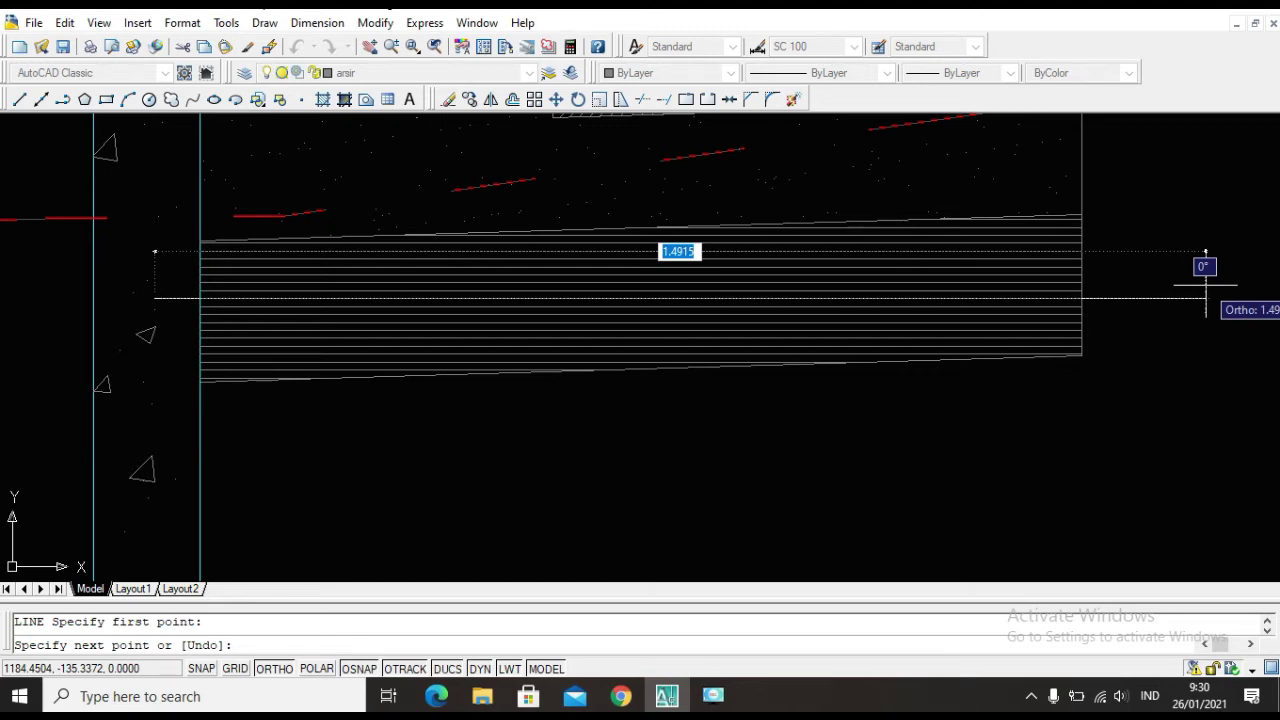
scroll(1157, 291, "down", 3)
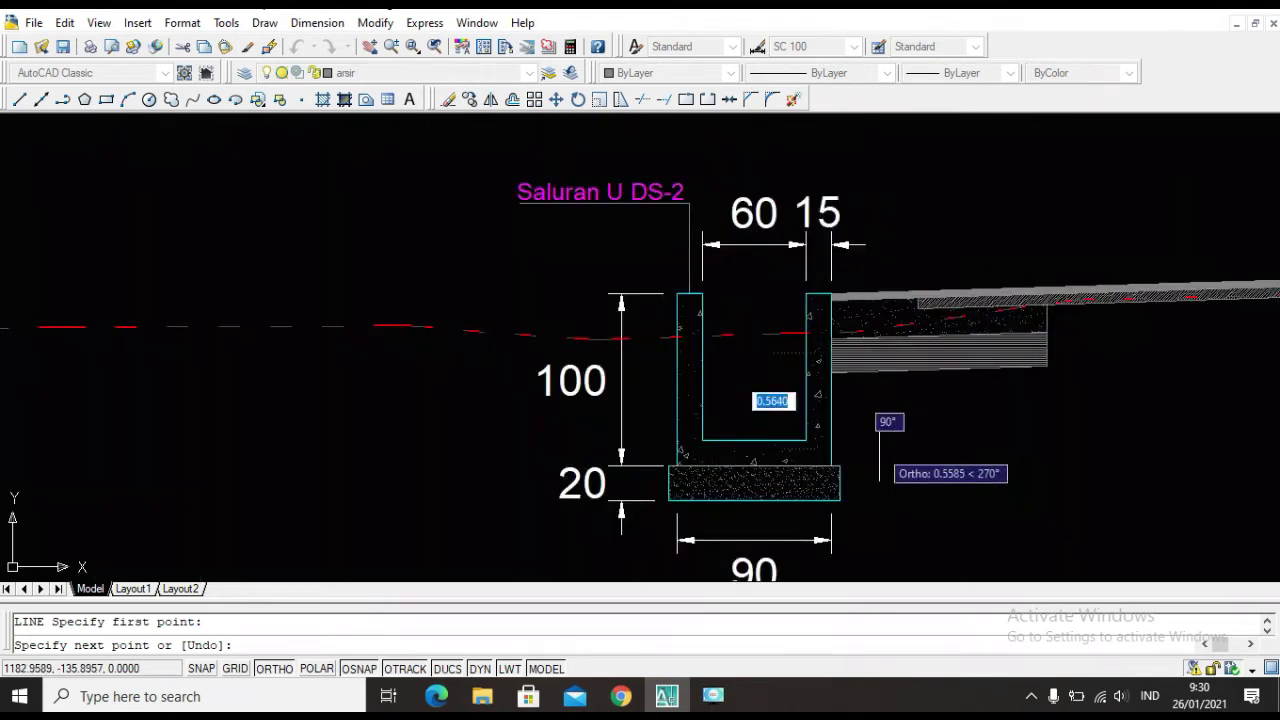
key("Escape")
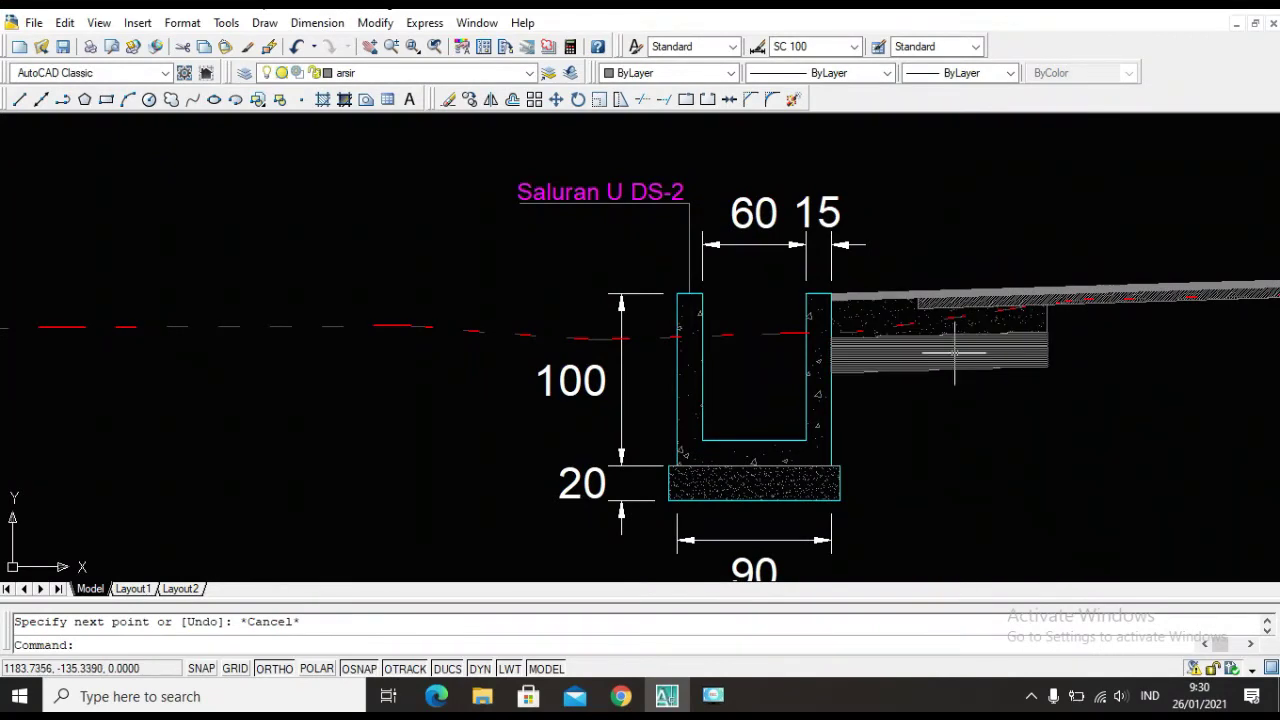
Remove the lower layer's existing hatch and begin a new hatch with the predefined ANSI31 pattern.
double_click(952, 360)
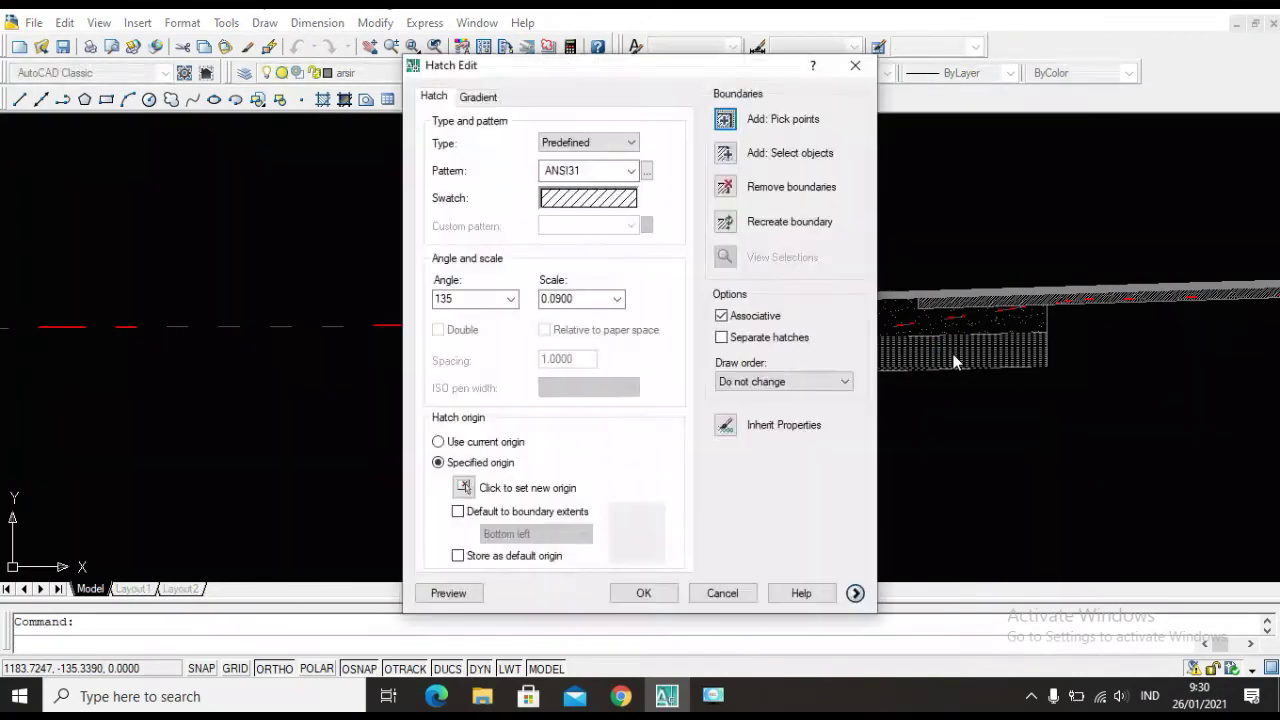
left_click(855, 67)
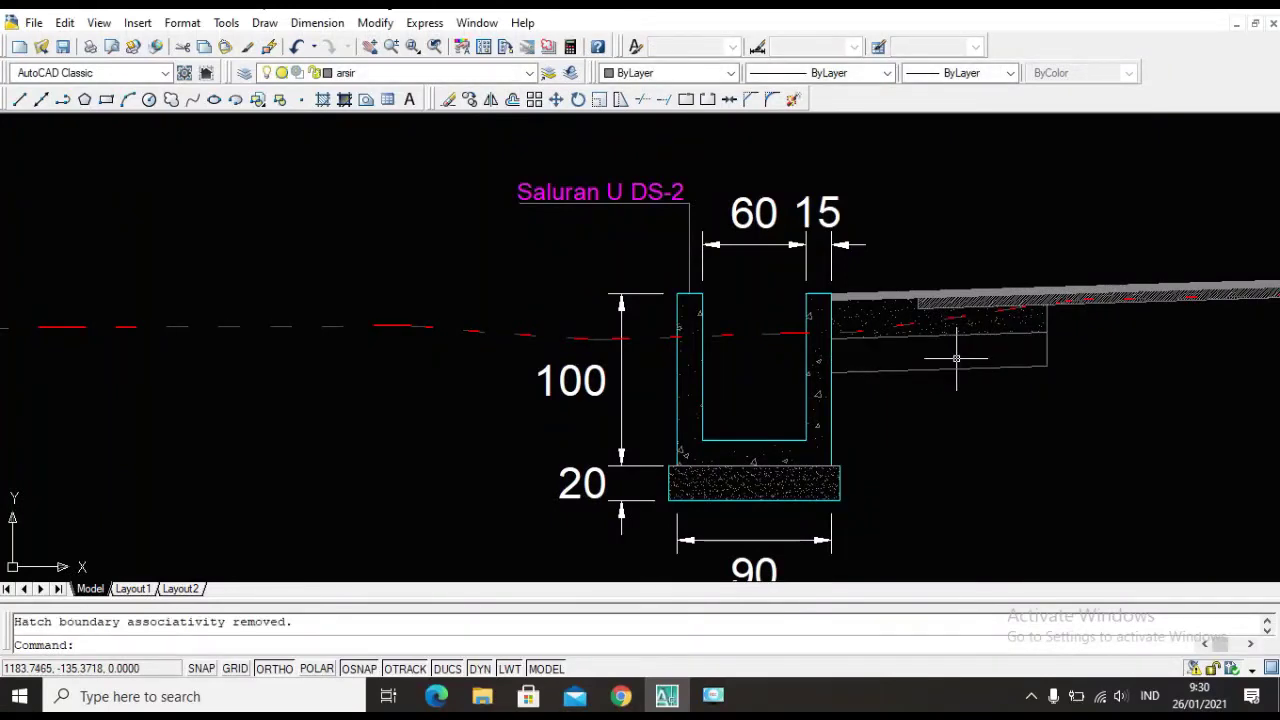
type("H")
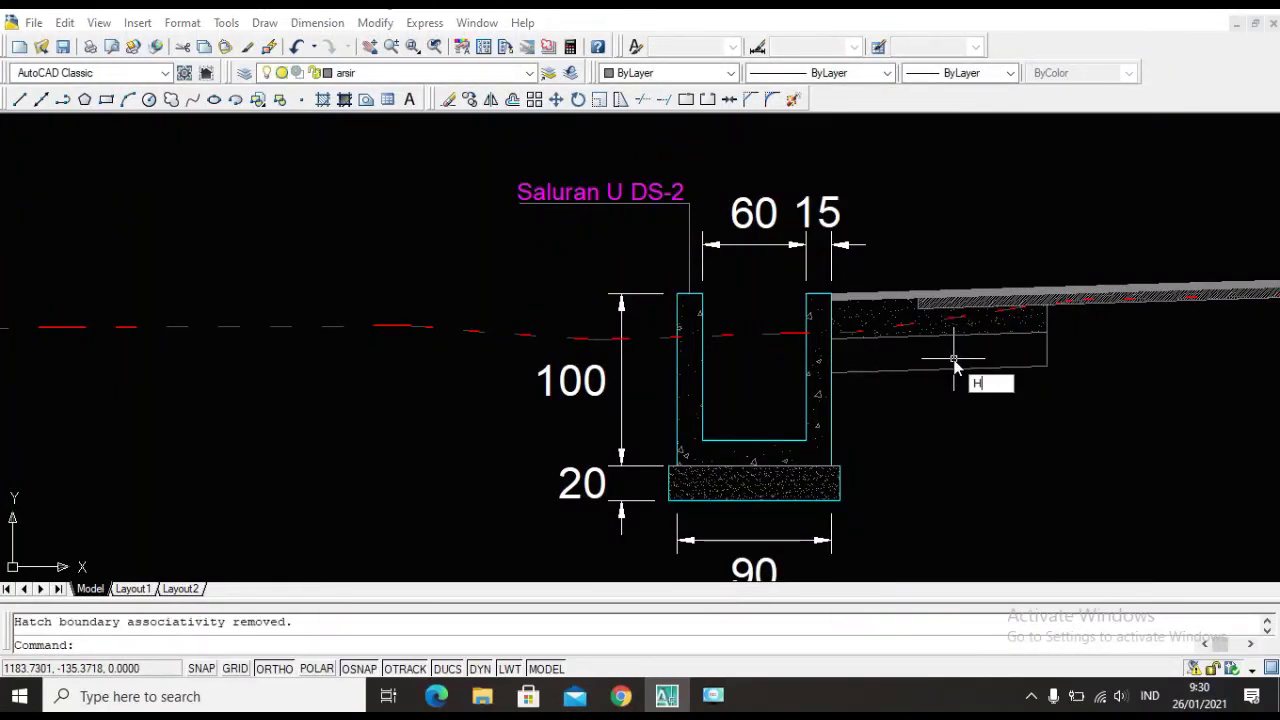
key("Return")
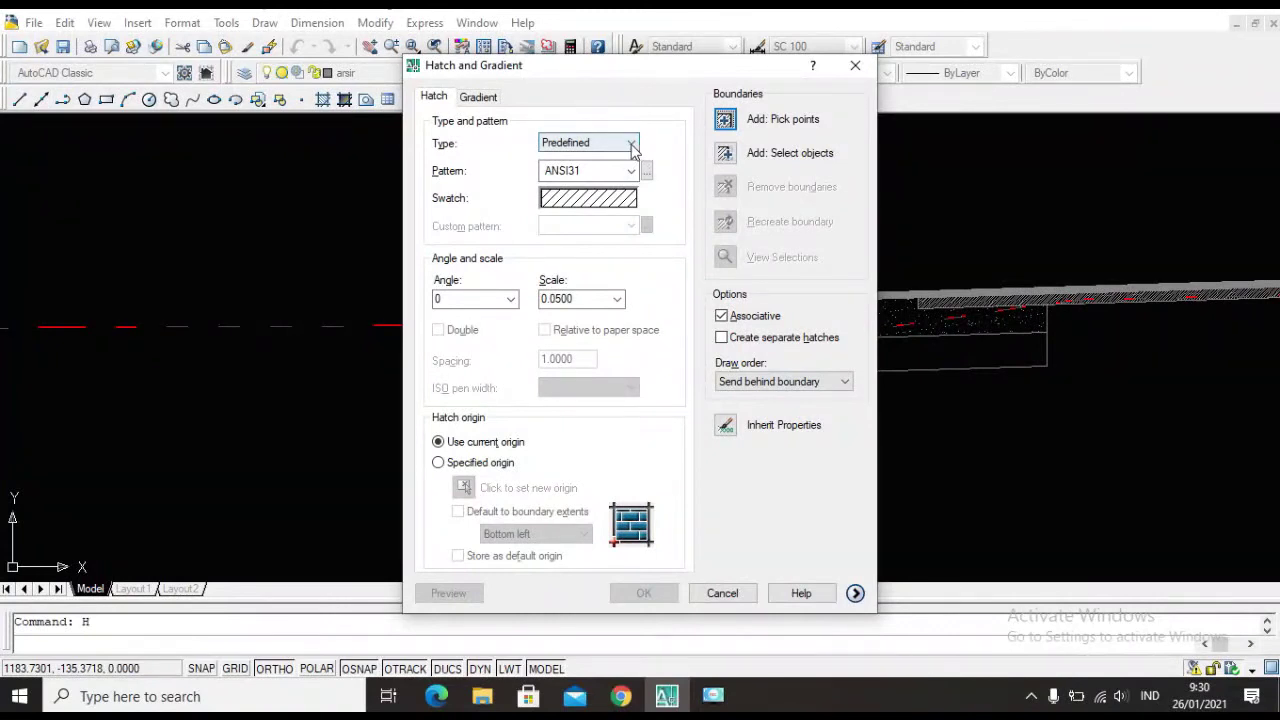
left_click(632, 145)
left_click(655, 177)
left_click(647, 171)
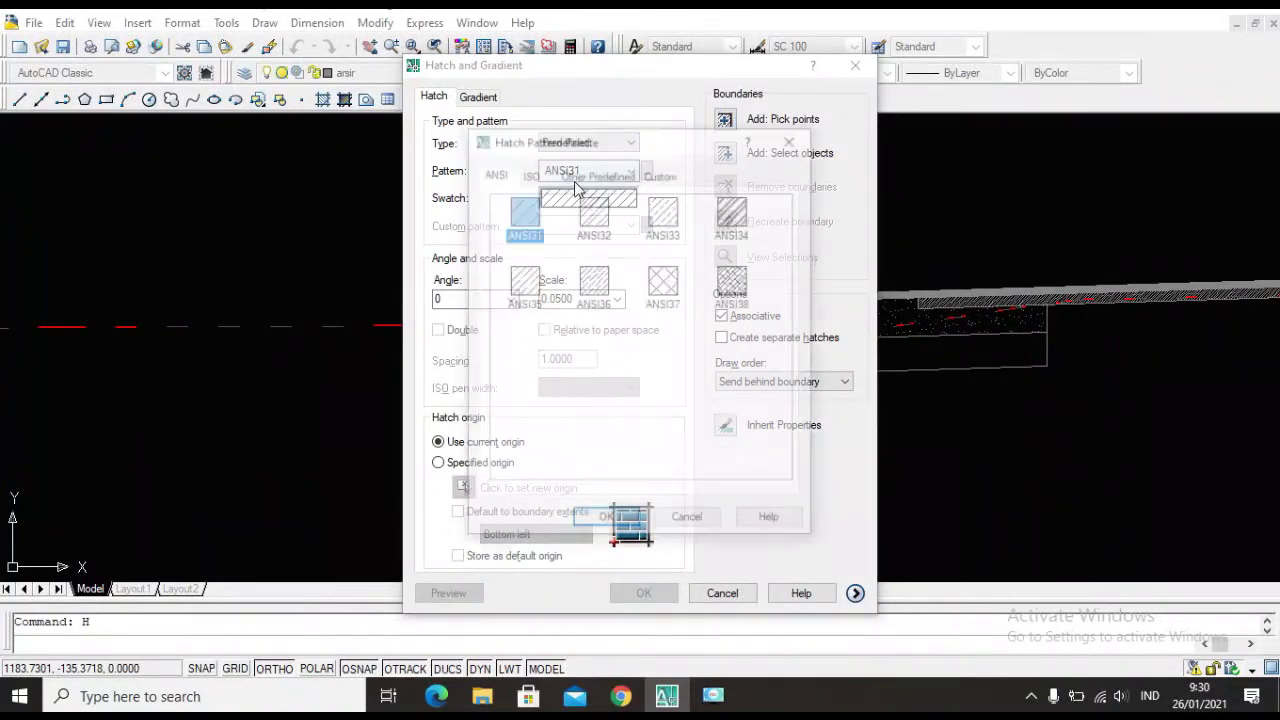
left_click(496, 175)
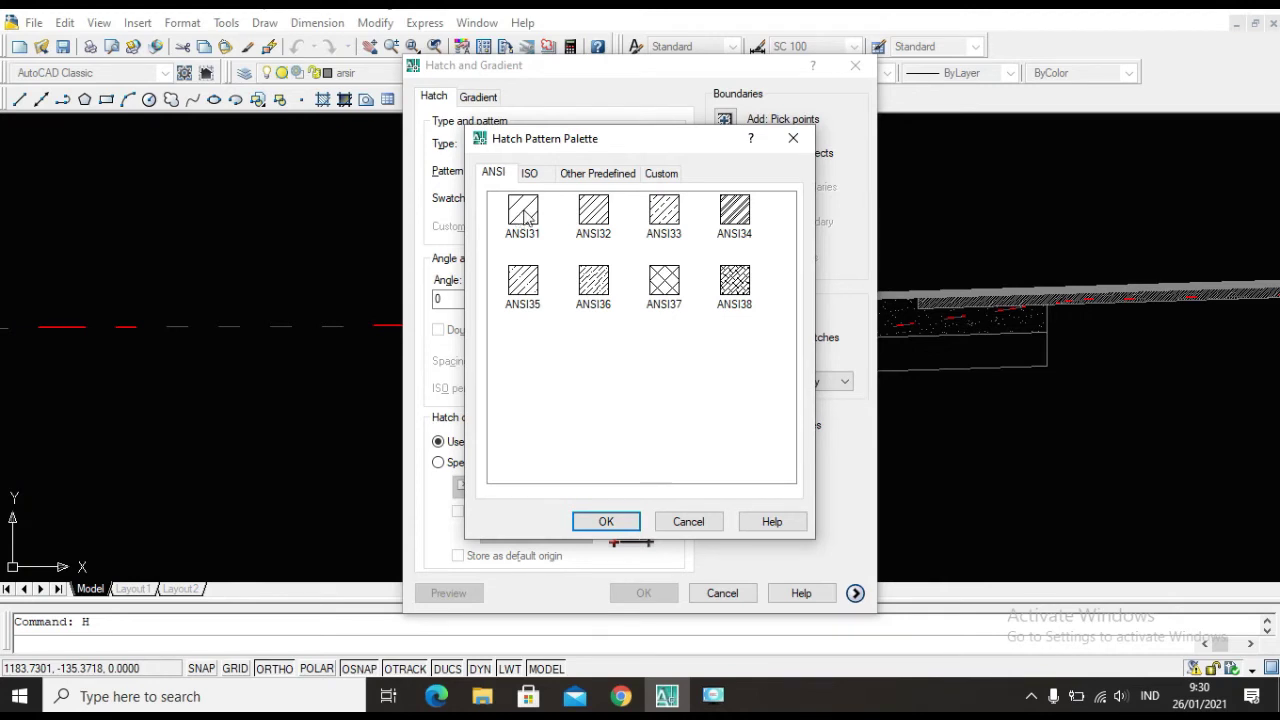
left_click(525, 214)
left_click(606, 523)
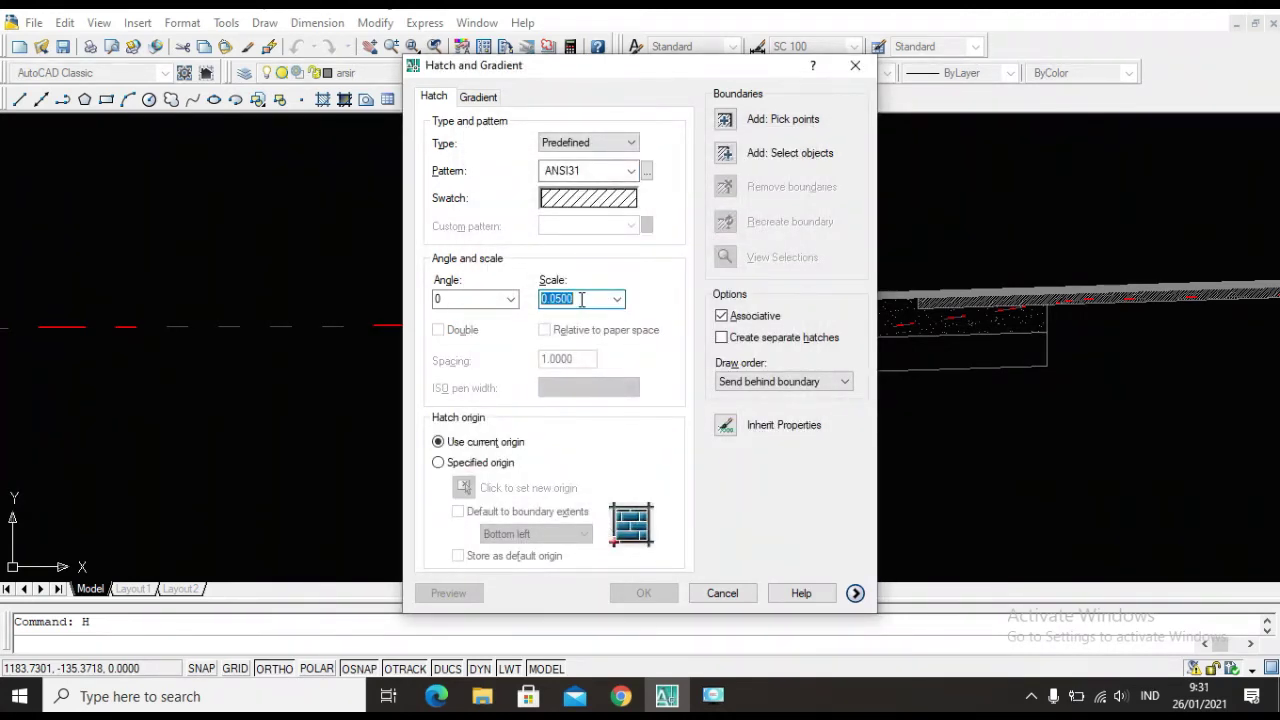
Apply the new ANSI31 hatch to the lower layer beside the channel at scale 0.1 and angle 135.
left_click(510, 300)
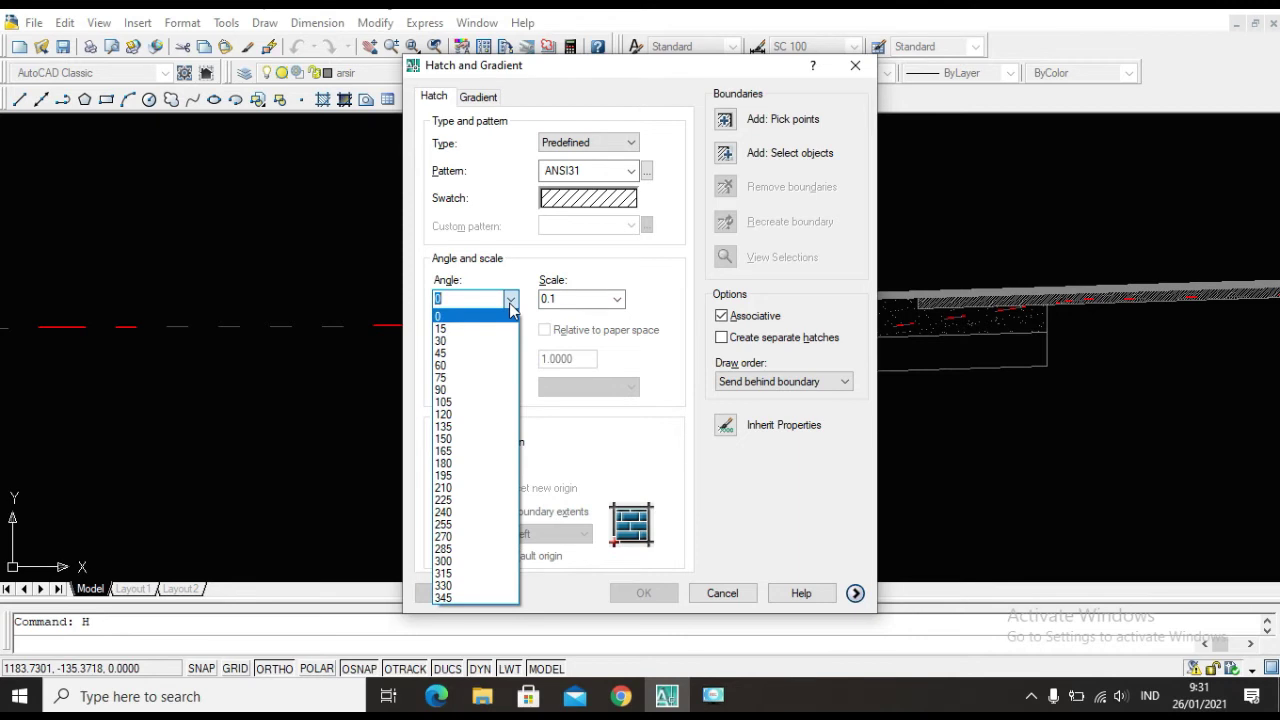
left_click(472, 426)
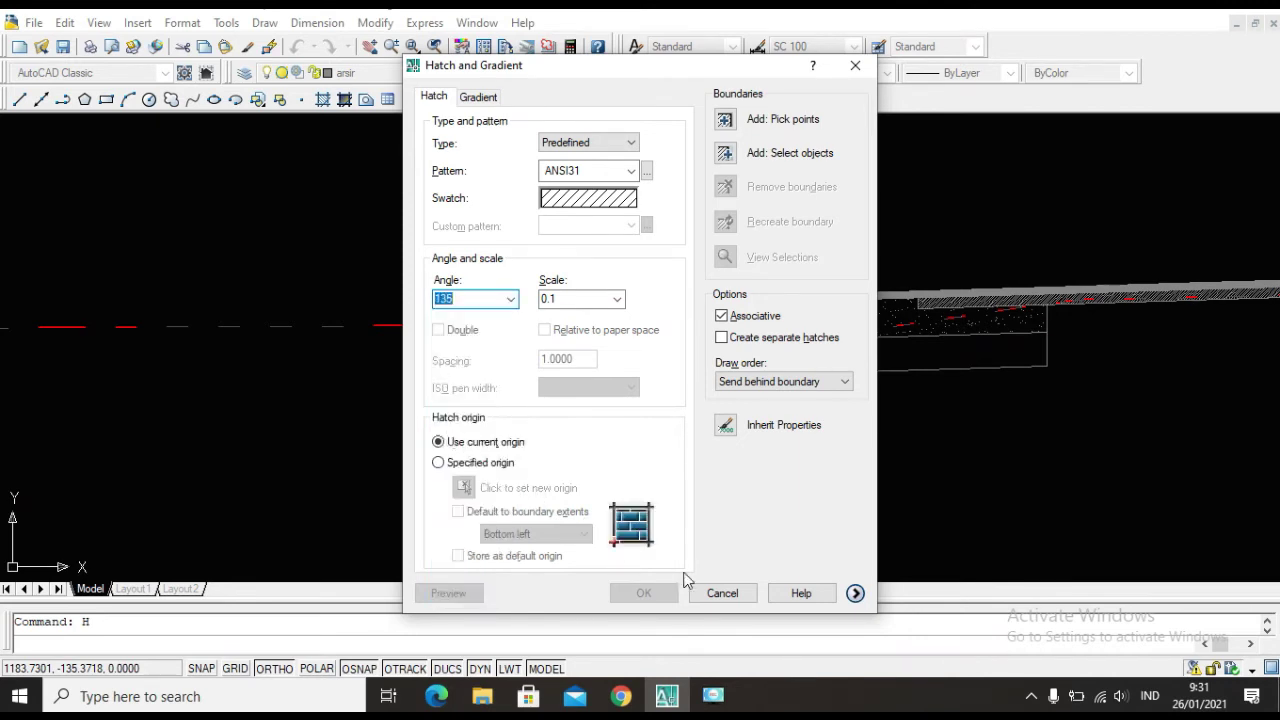
left_click(724, 128)
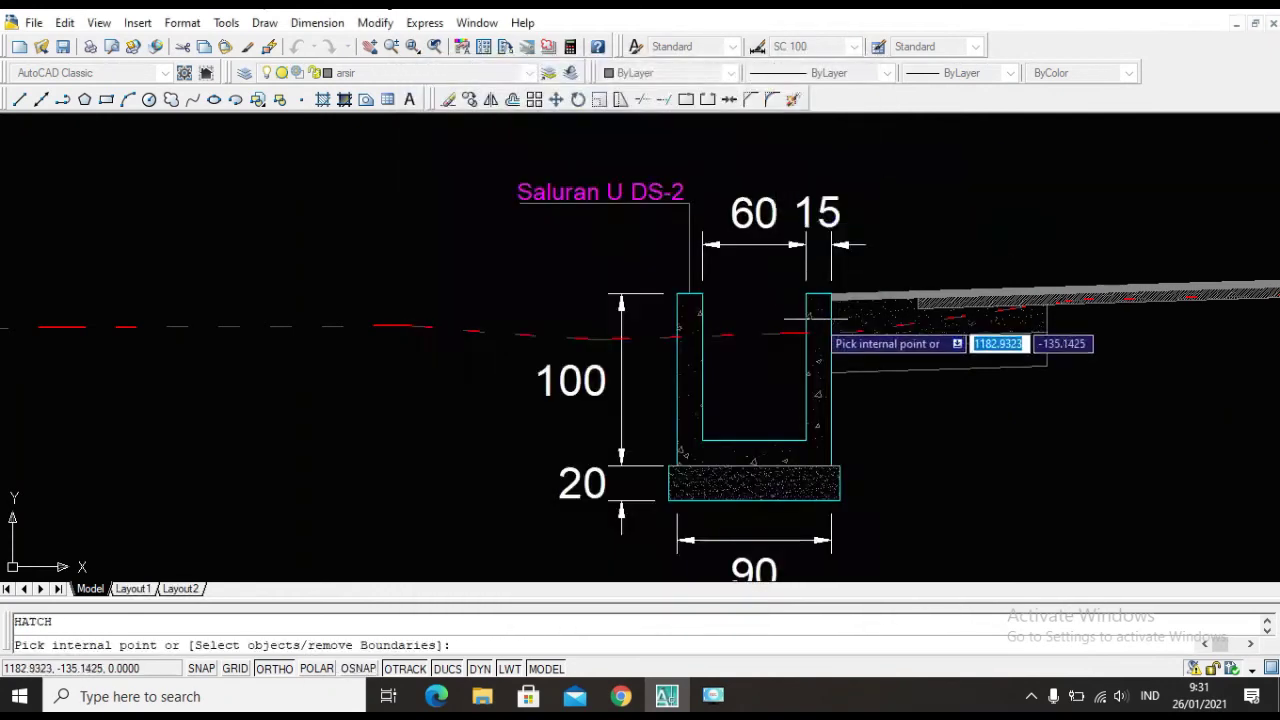
left_click(895, 382)
key("Return")
left_click(644, 593)
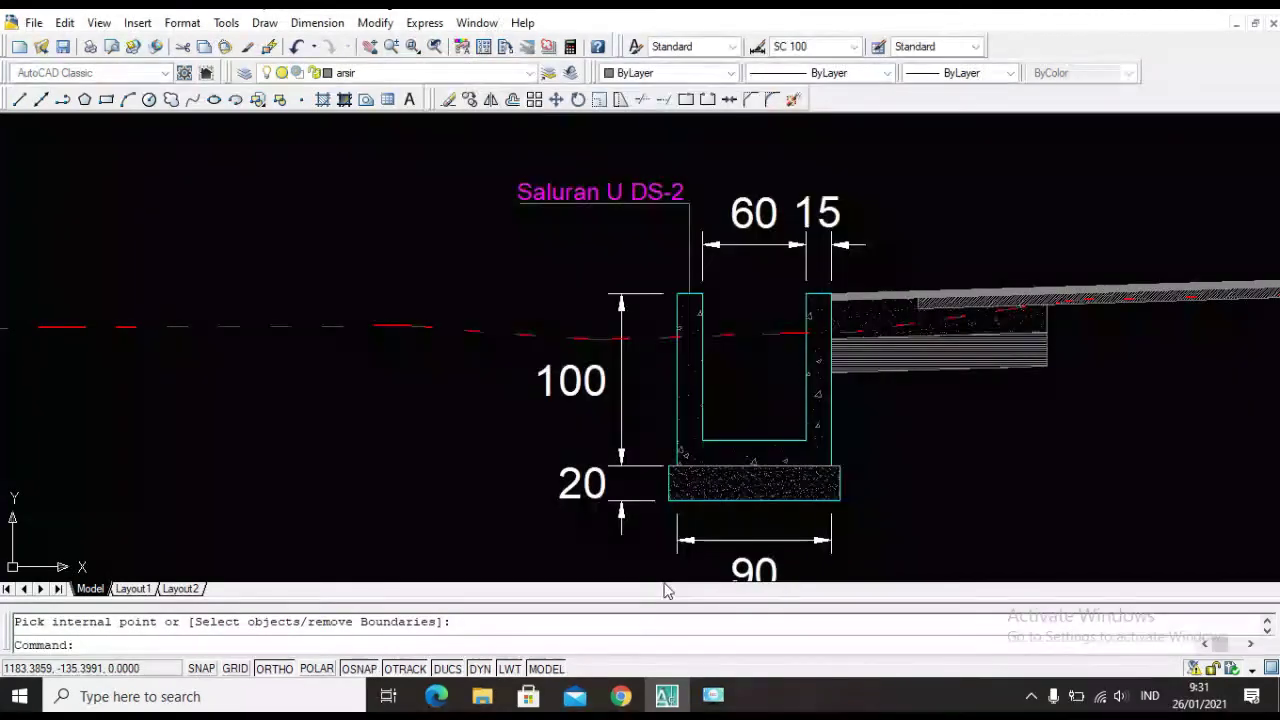
Edit the lower layer's ANSI31 hatch to a scale of 0.25.
scroll(915, 350, "up", 3)
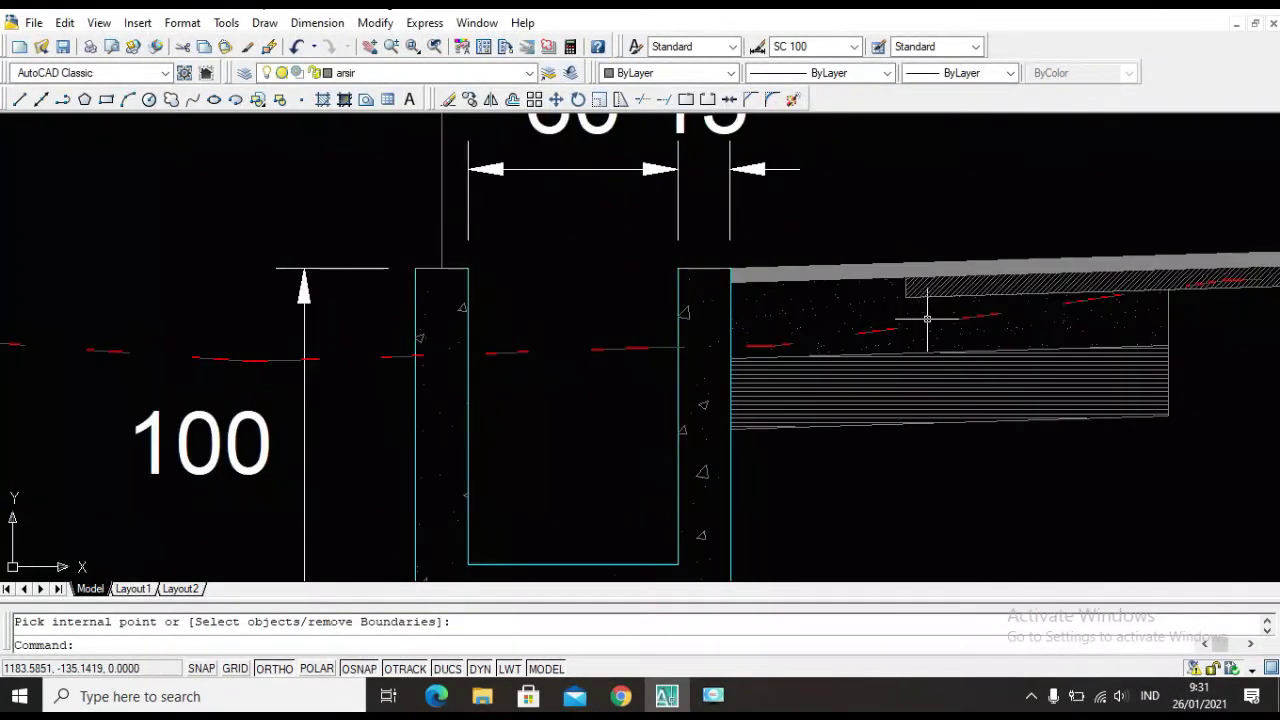
double_click(955, 388)
double_click(589, 298)
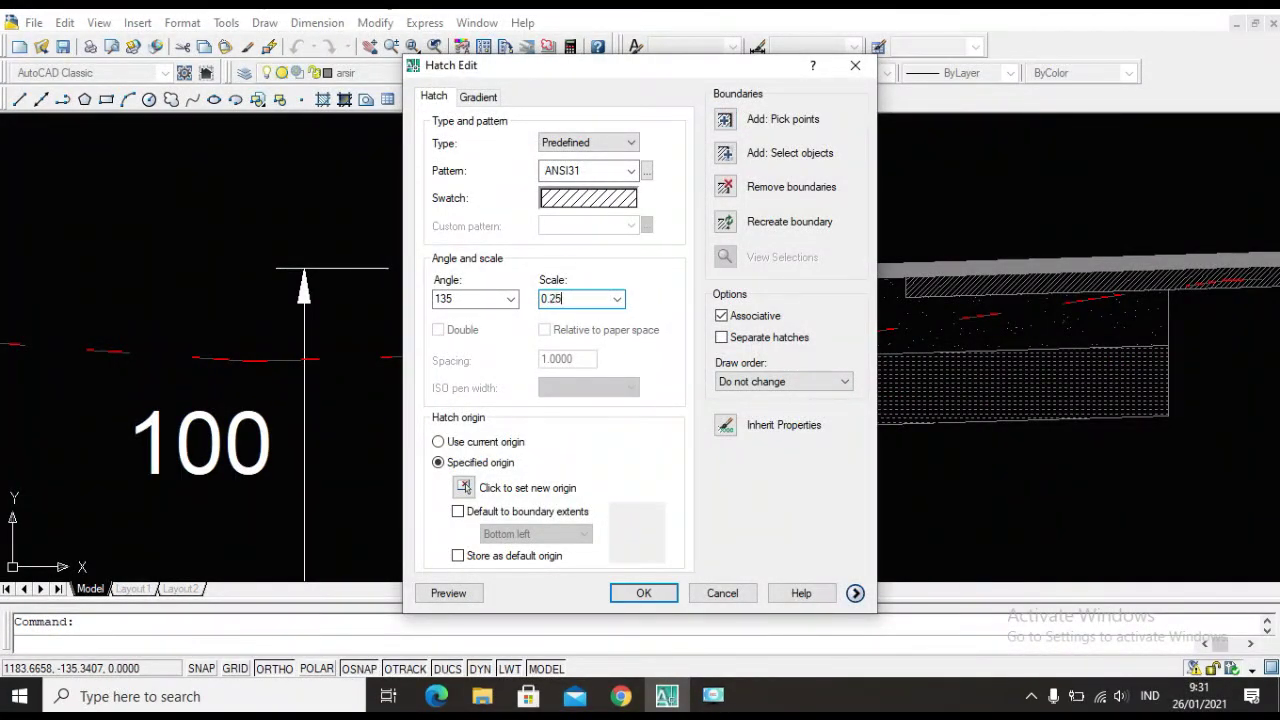
type("0.25")
key("Return")
scroll(829, 200, "down", 5)
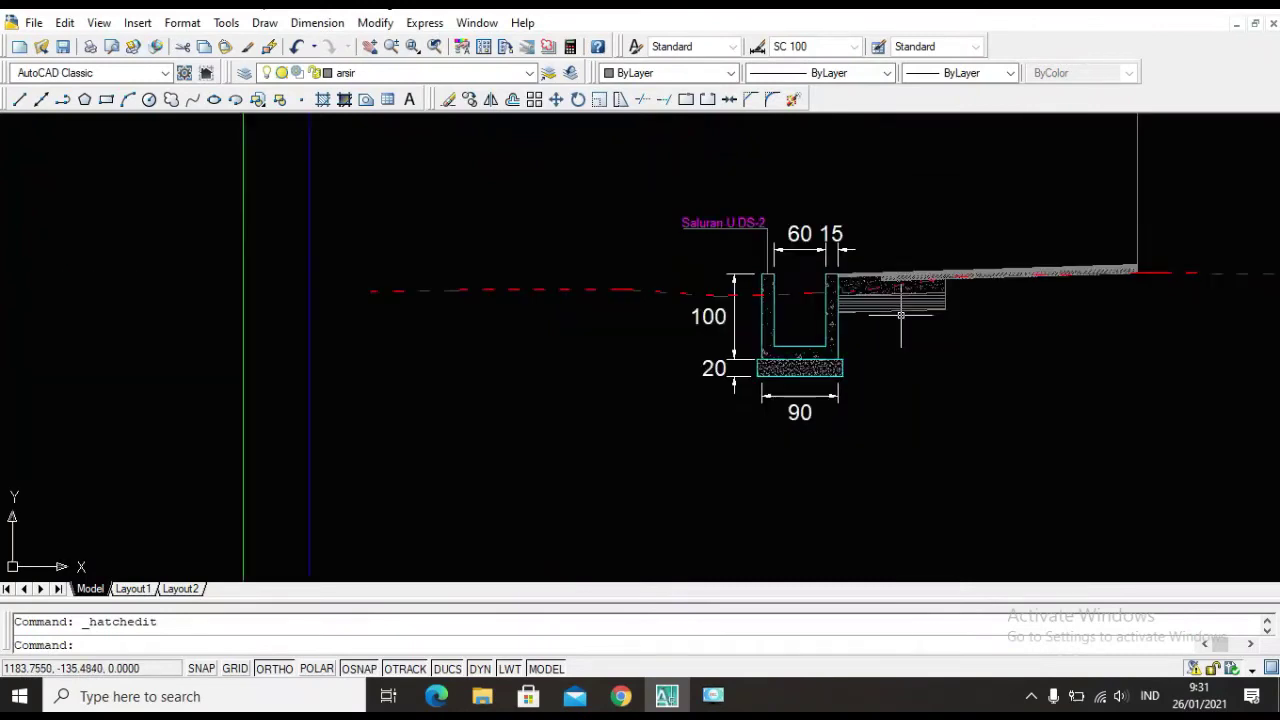
mouse_move(900, 316)
middle_mouse_down()
mouse_move(751, 297)
mouse_move(757, 277)
middle_mouse_up()
scroll(684, 228, "up", 5)
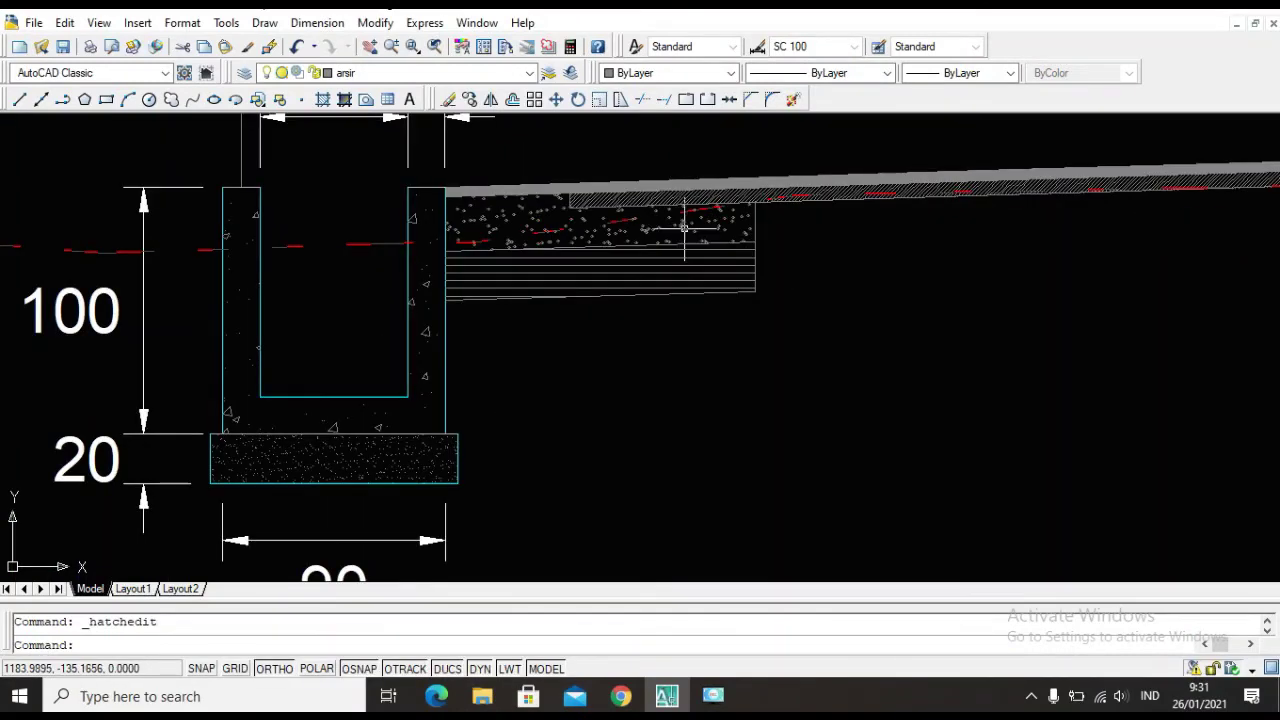
Compare the new U-channel section with the TYPICAL I section and examine its pavement layer labels.
scroll(684, 228, "down", 8)
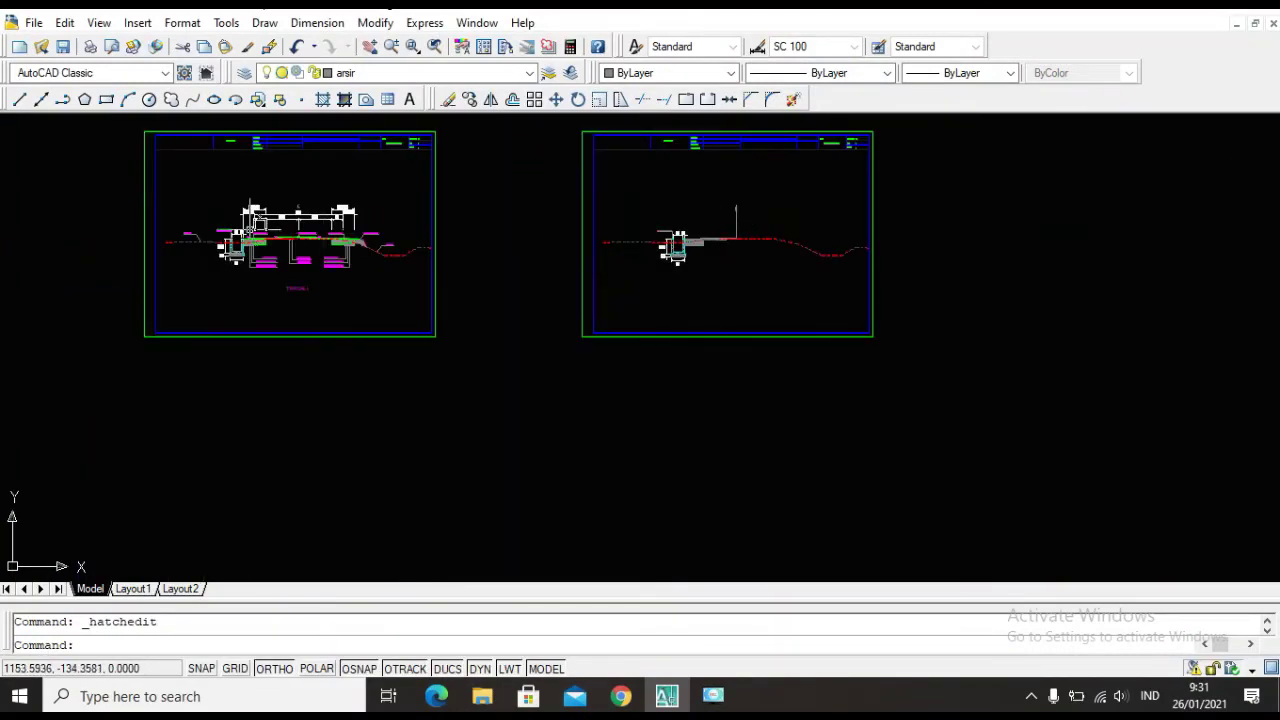
scroll(529, 260, "up", 6)
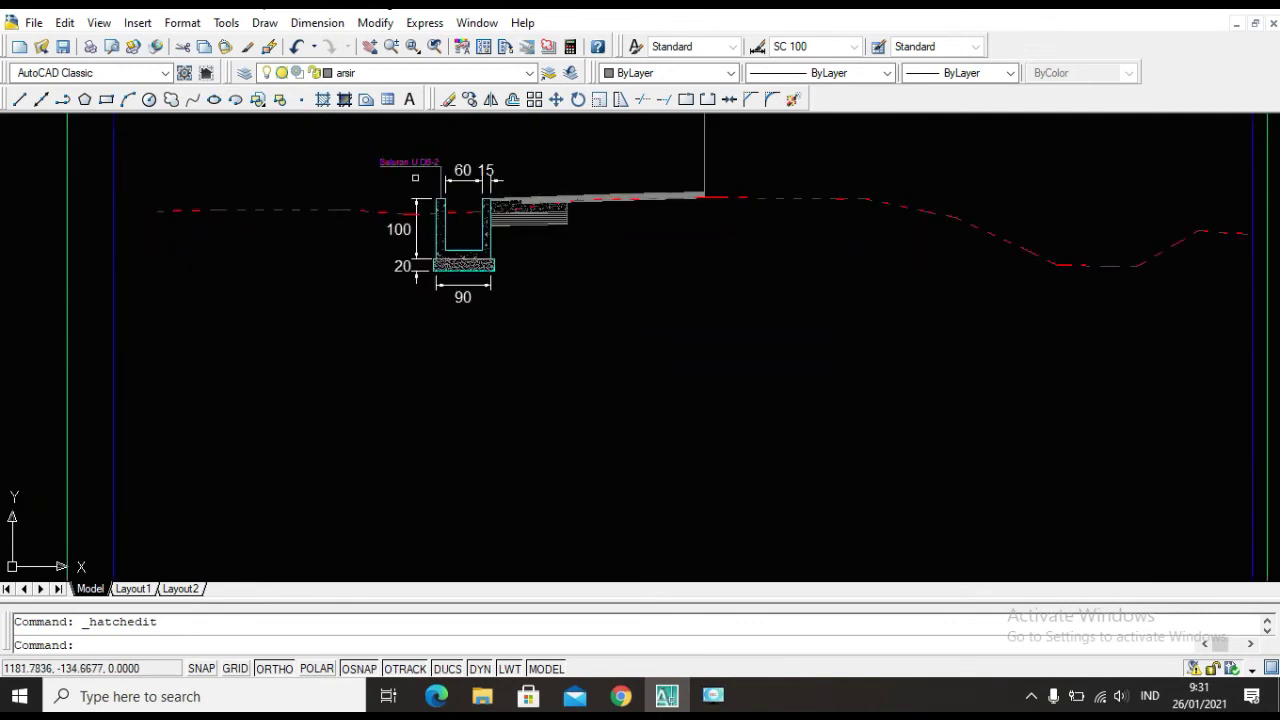
scroll(415, 177, "up", 3)
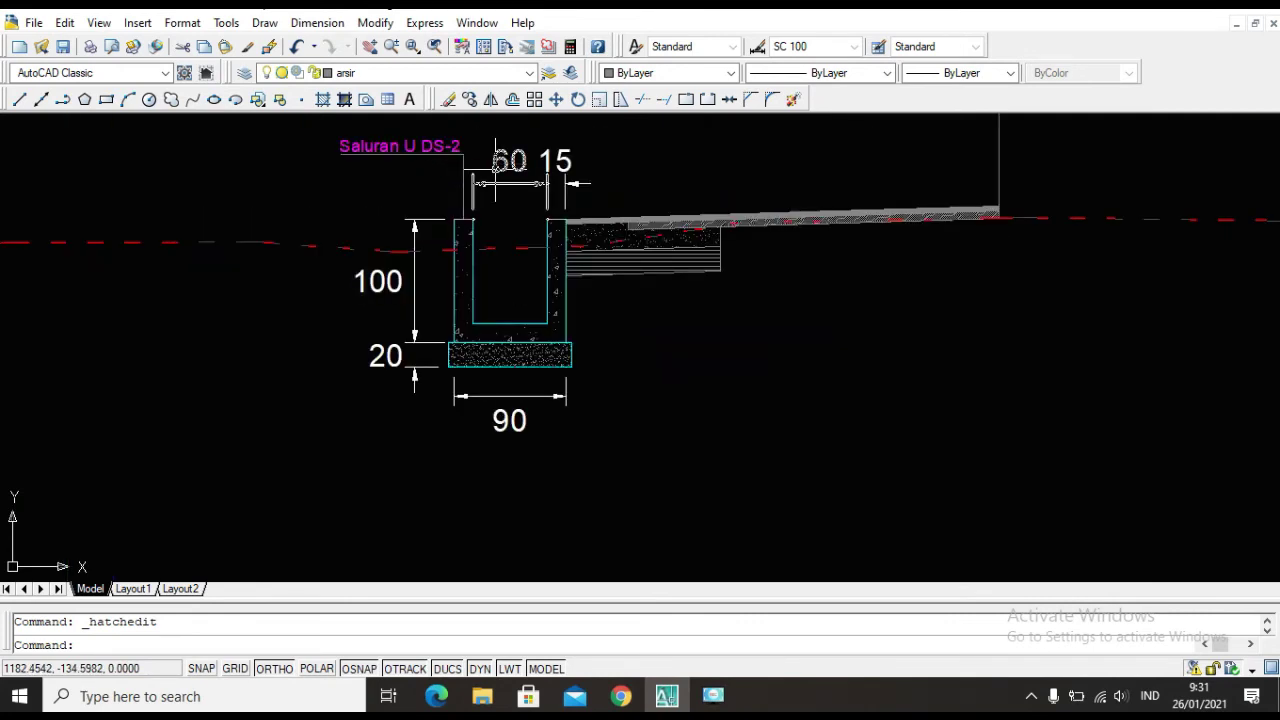
scroll(552, 205, "down", 5)
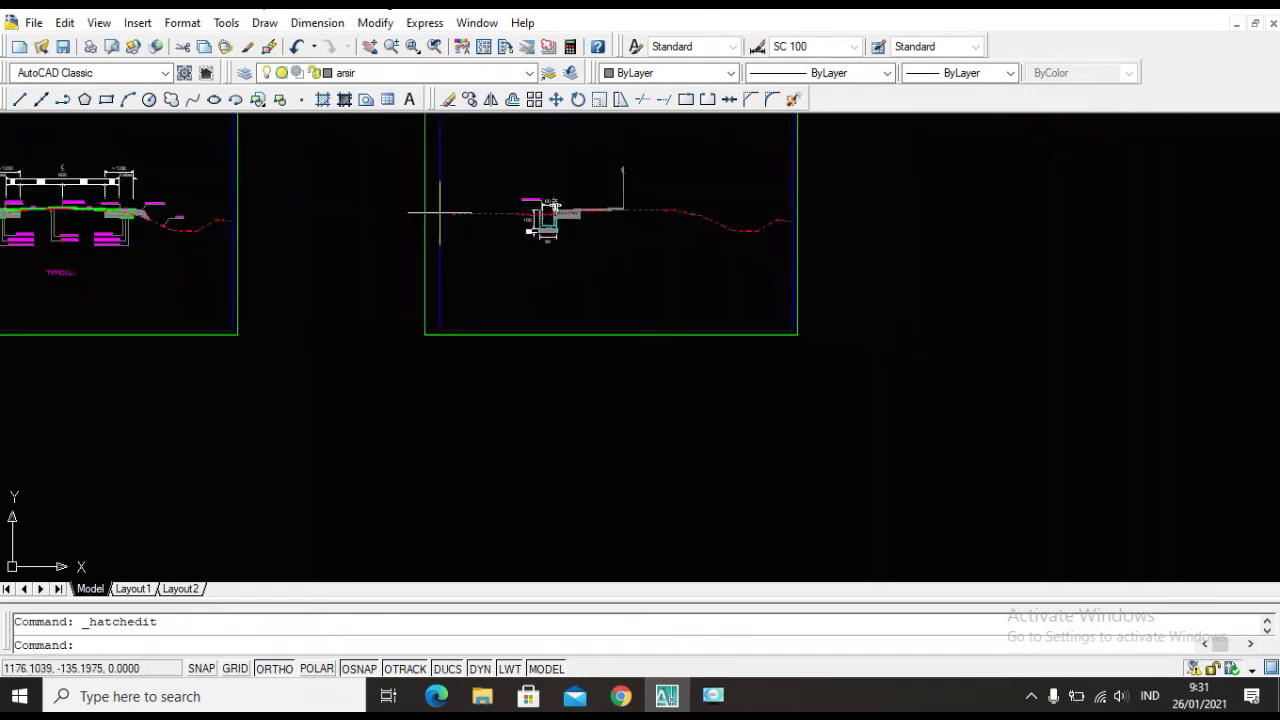
scroll(143, 240, "up", 6)
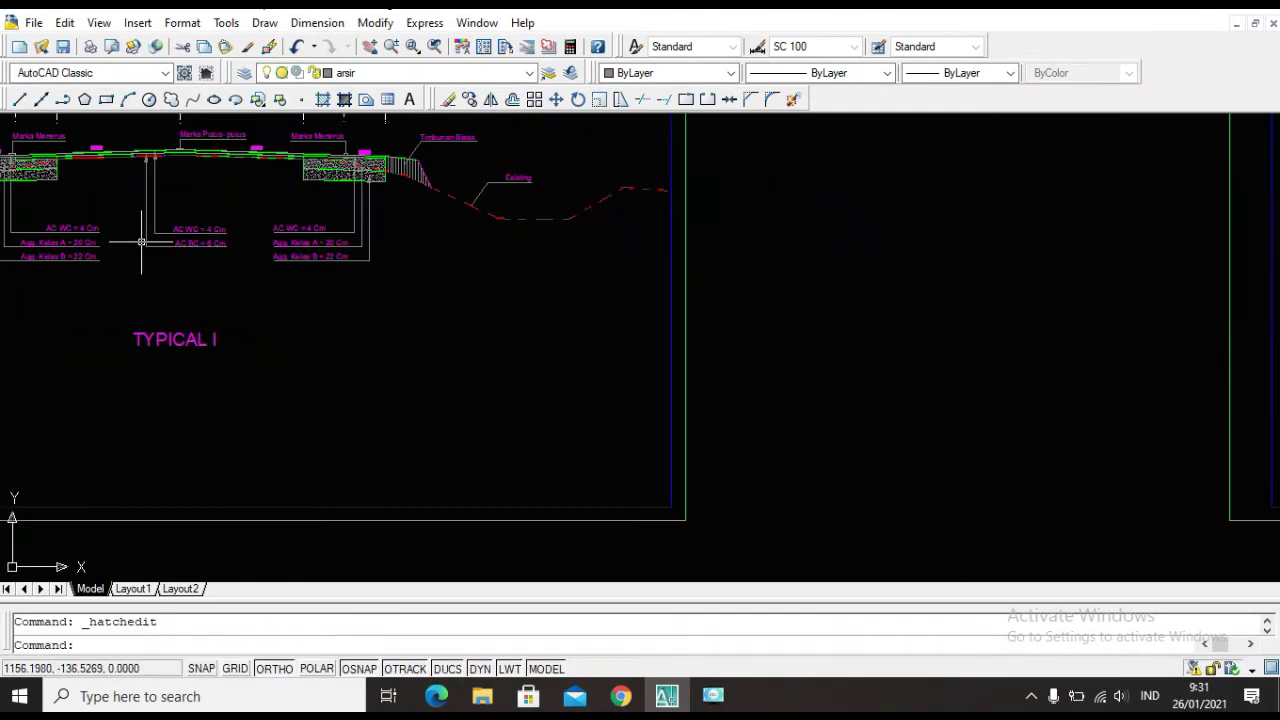
scroll(138, 222, "down", 4)
scroll(145, 226, "up", 4)
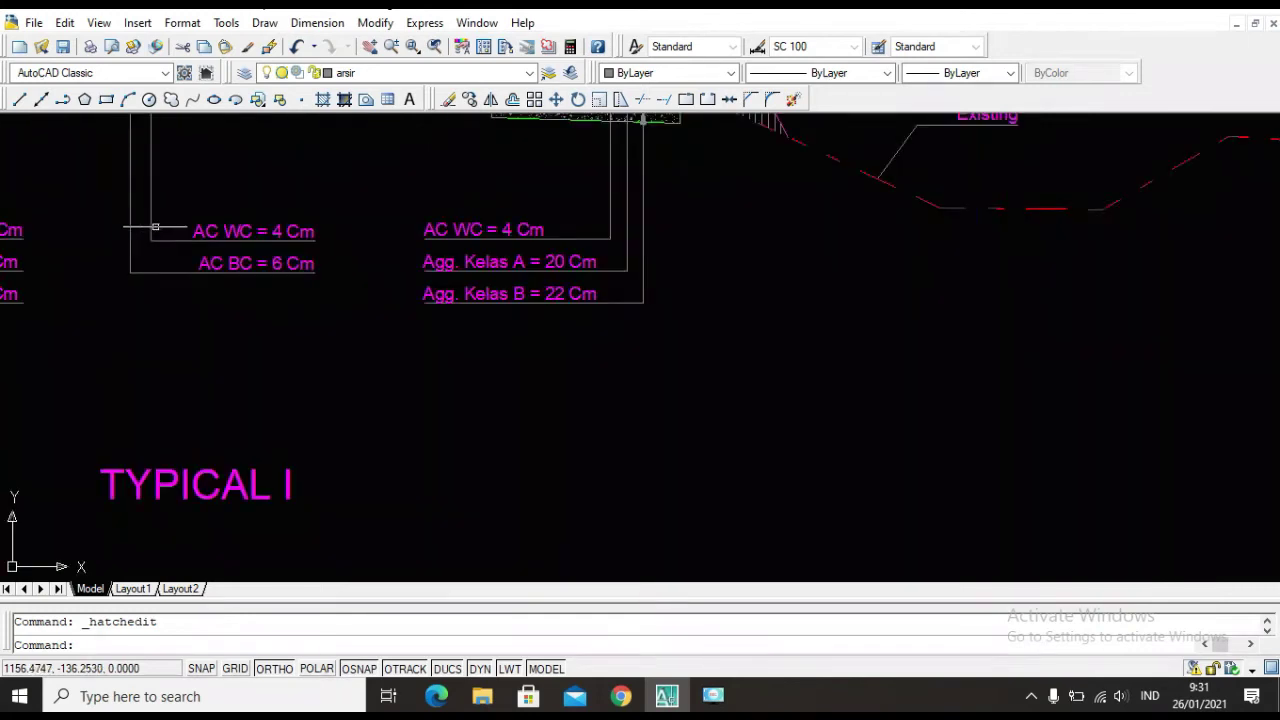
scroll(151, 228, "down", 4)
middle_click_drag(151, 231, 395, 271)
scroll(395, 228, "up", 4)
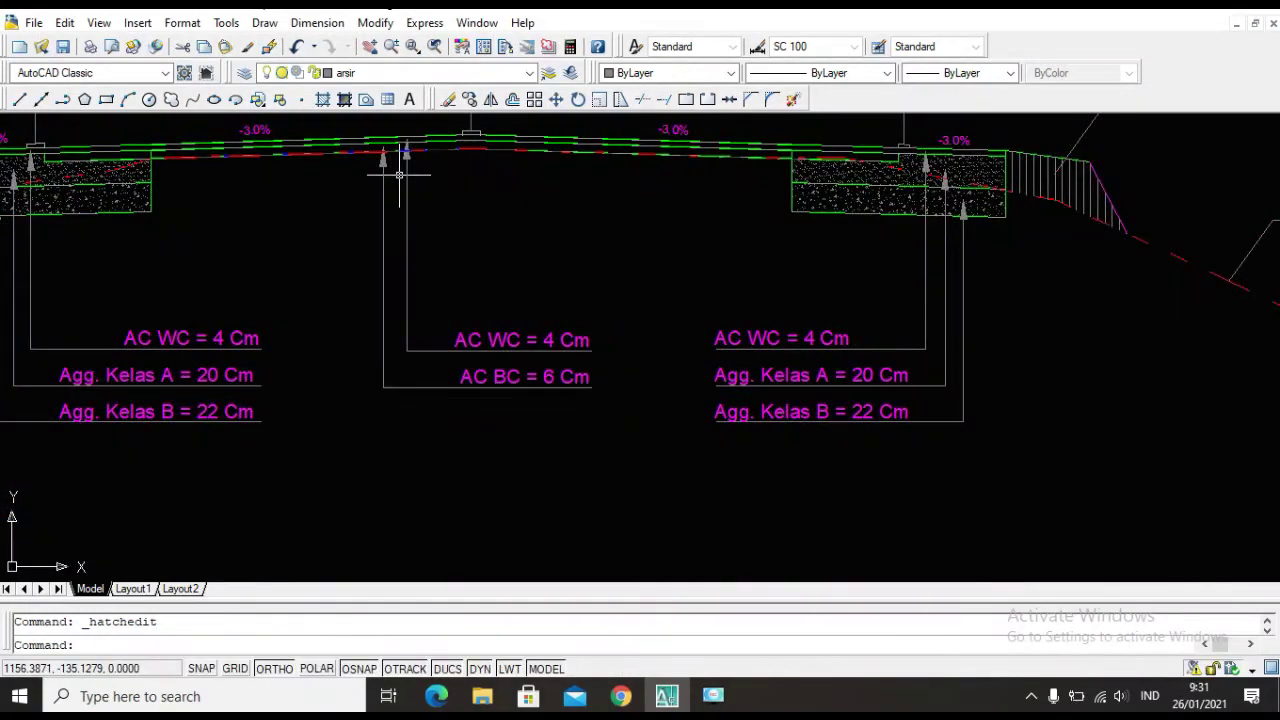
Select the carriageway and channel-side layer labels in the TYPICAL I section together with their leaders and arrowheads.
left_click(514, 430)
left_click(350, 290)
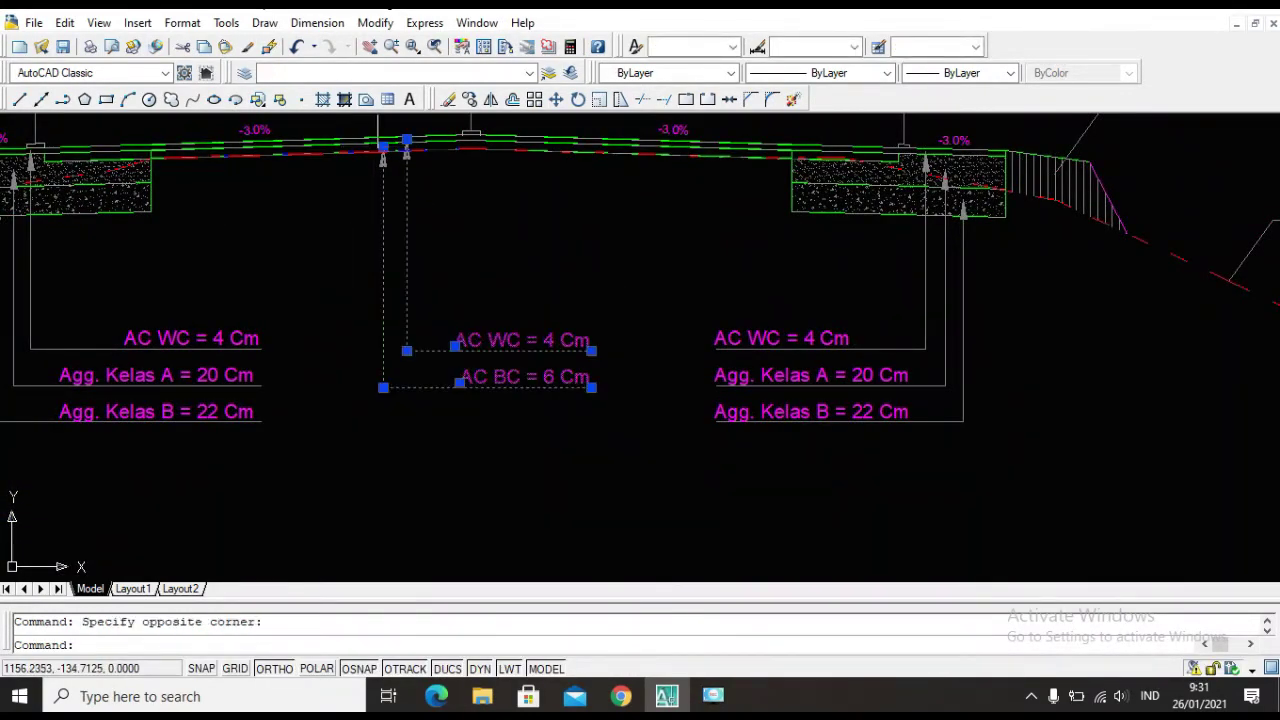
scroll(356, 168, "up", 3)
scroll(356, 168, "up", 3)
scroll(376, 150, "down", 6)
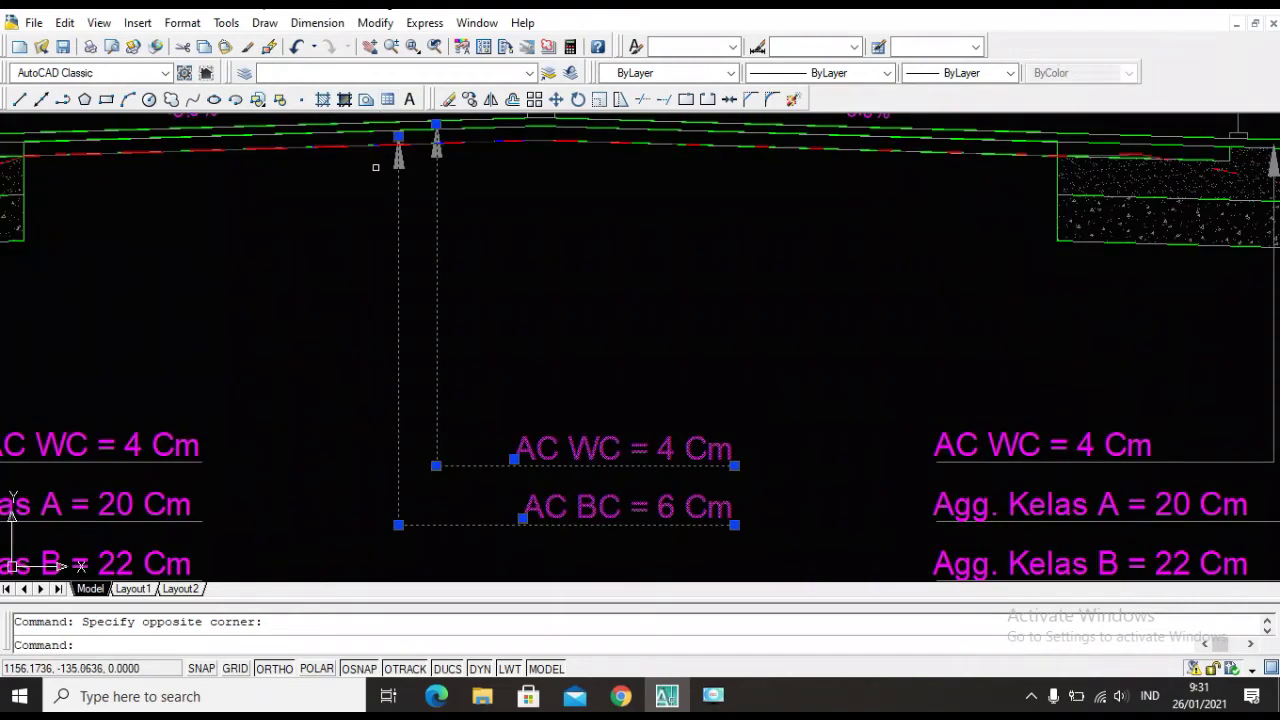
left_click(335, 208)
left_click(449, 308)
scroll(430, 308, "down", 5)
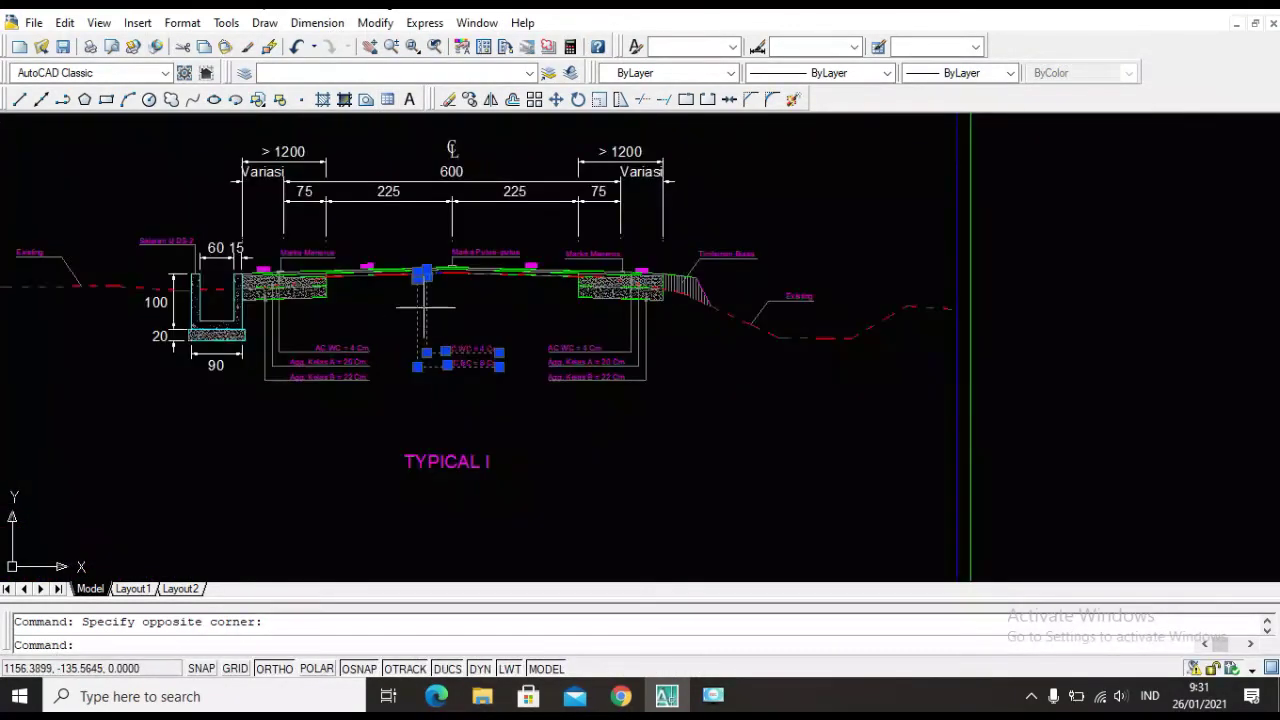
left_click(388, 421)
left_click(245, 315)
scroll(266, 275, "up", 9)
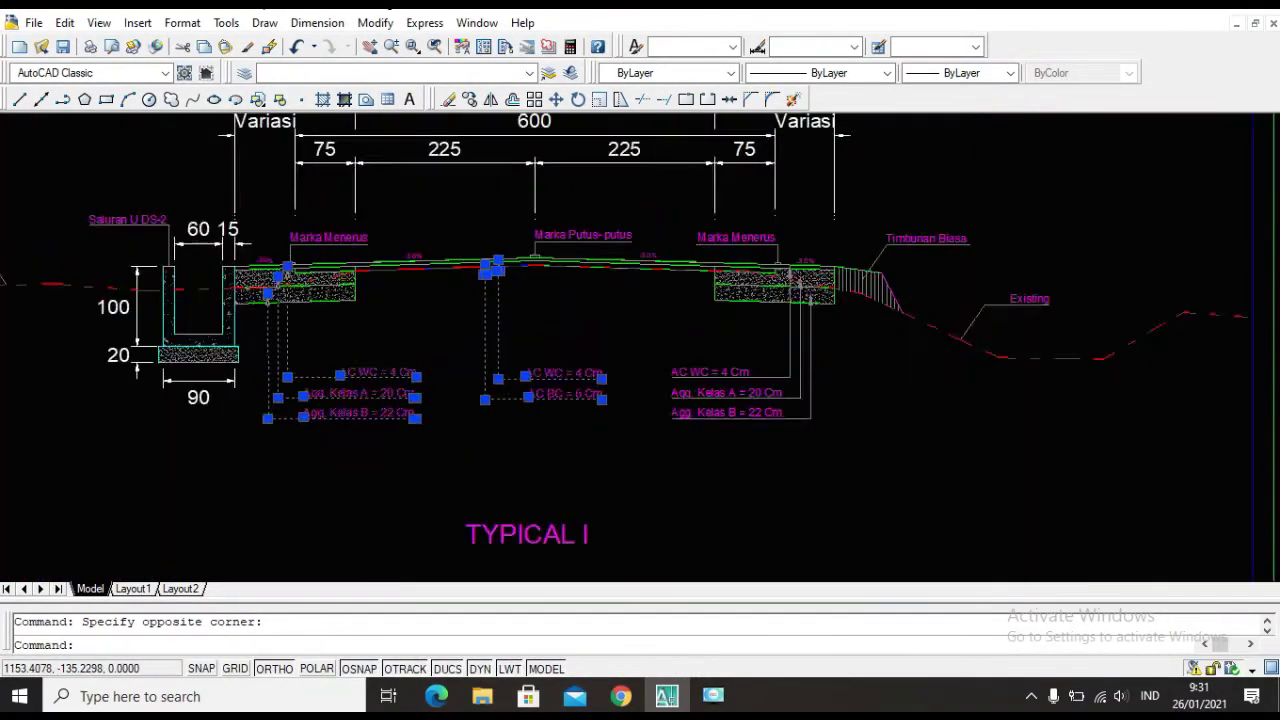
left_click(227, 157)
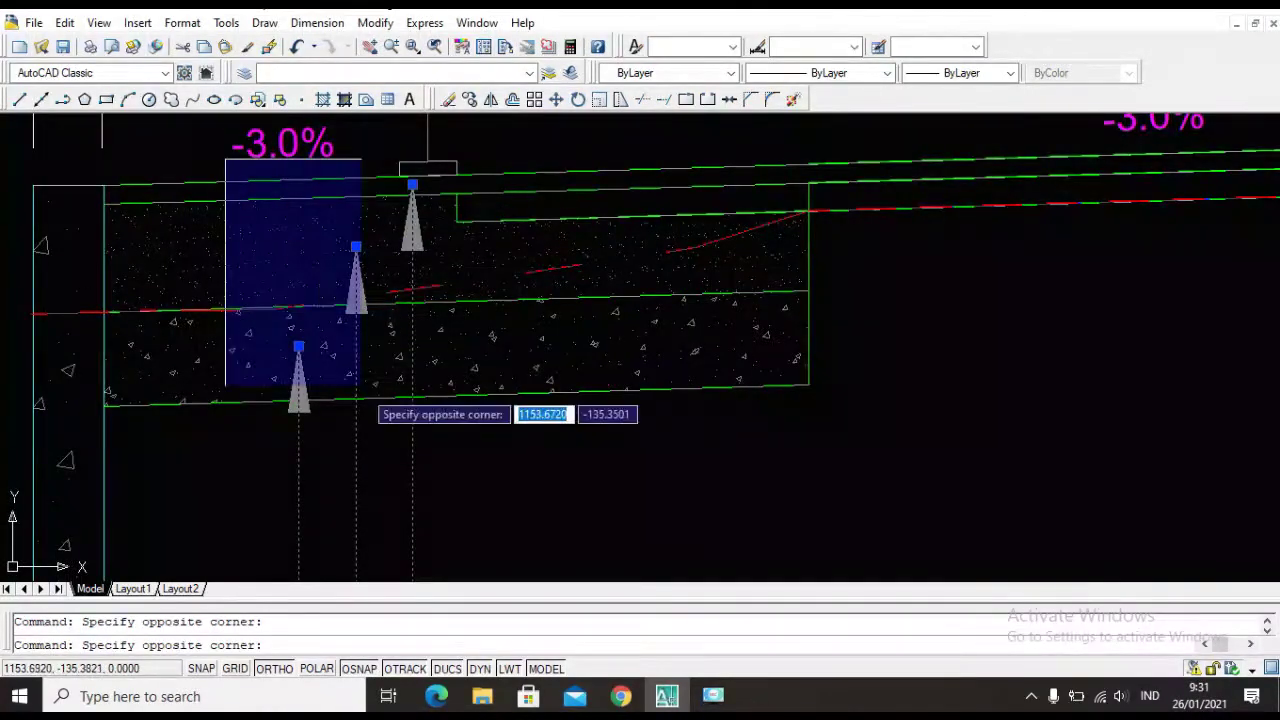
left_click(437, 500)
scroll(437, 500, "down", 4)
scroll(450, 395, "down", 3)
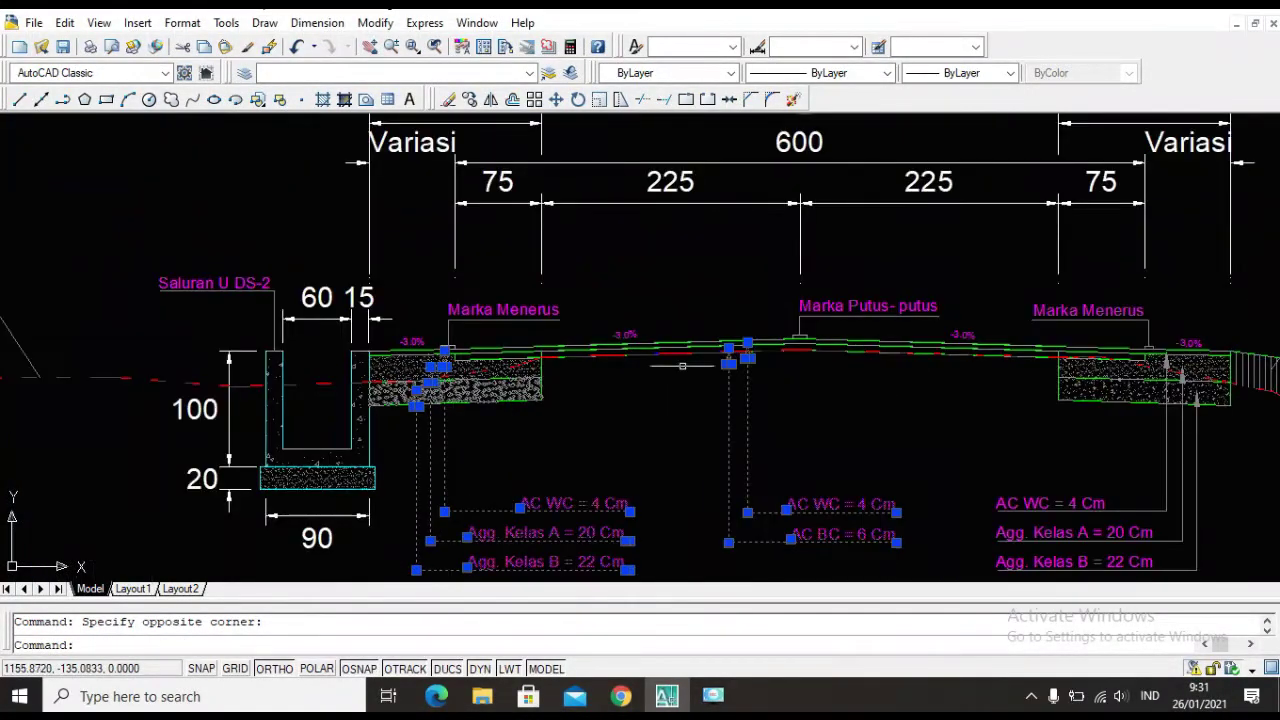
Try to copy the selected labels from the TYPICAL I road crown to the new section's centerline, and undo the copy.
scroll(777, 363, "up", 5)
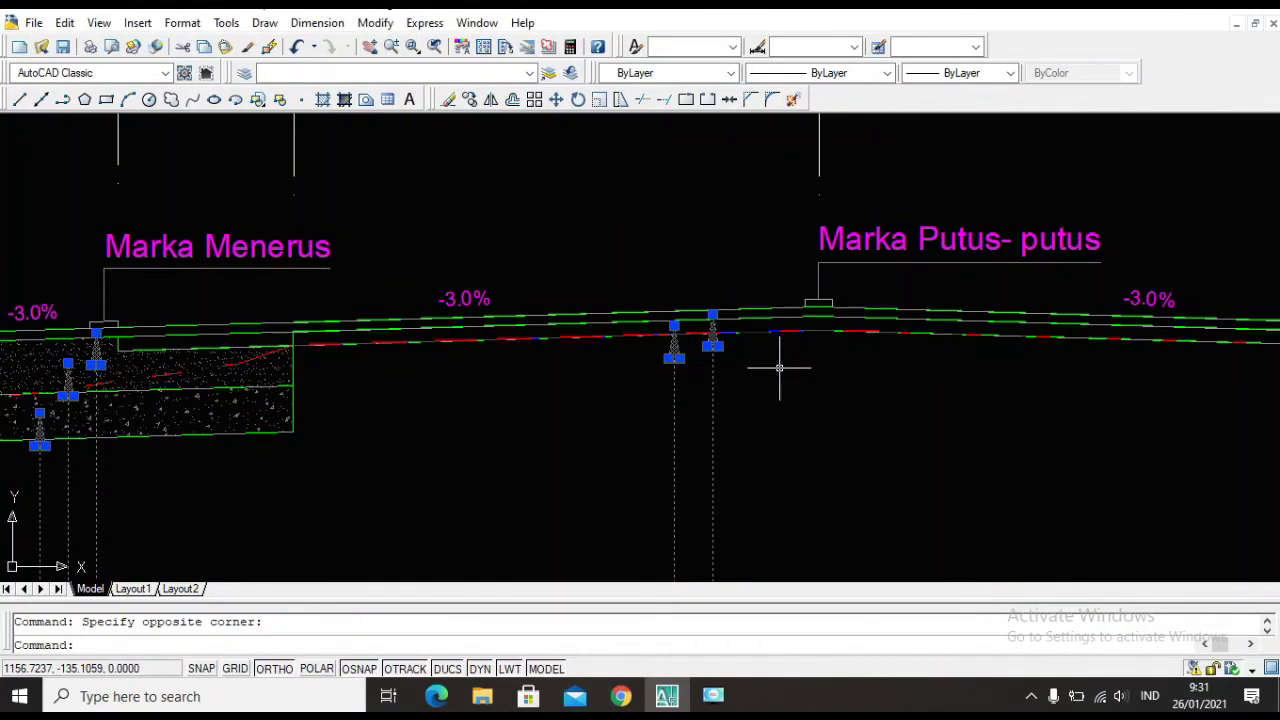
type("co")
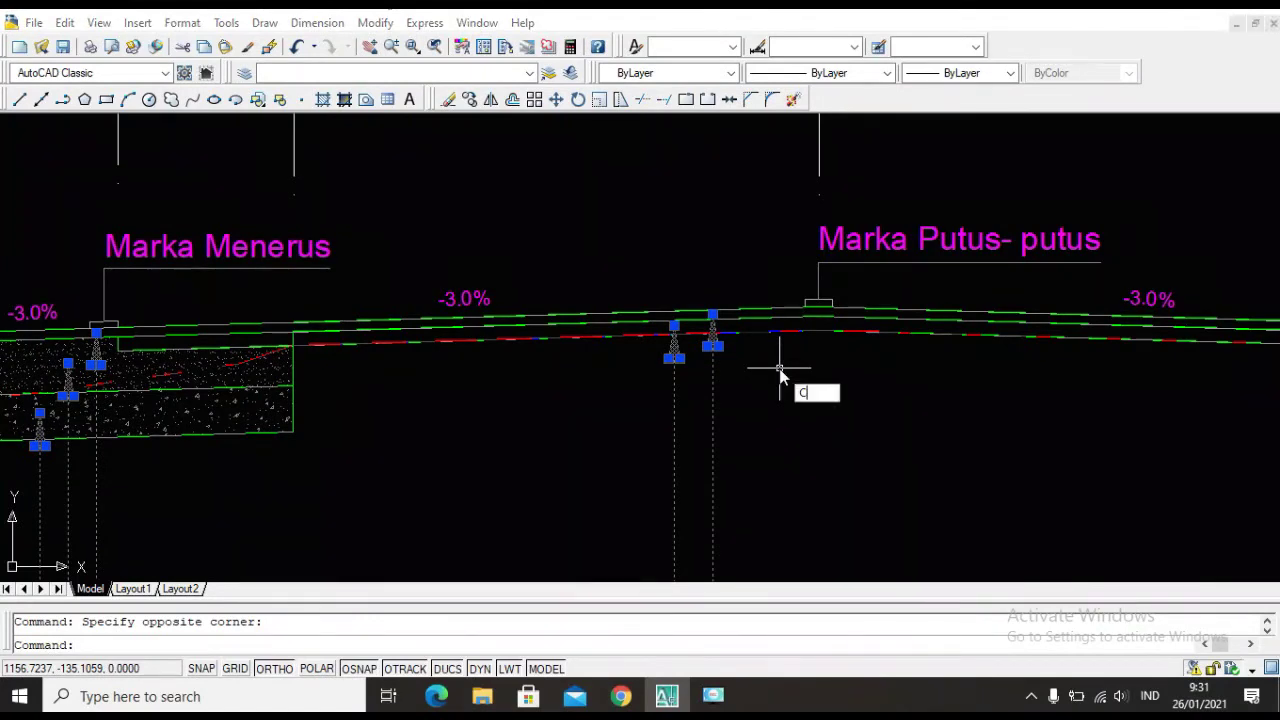
key("Return")
left_click(818, 306)
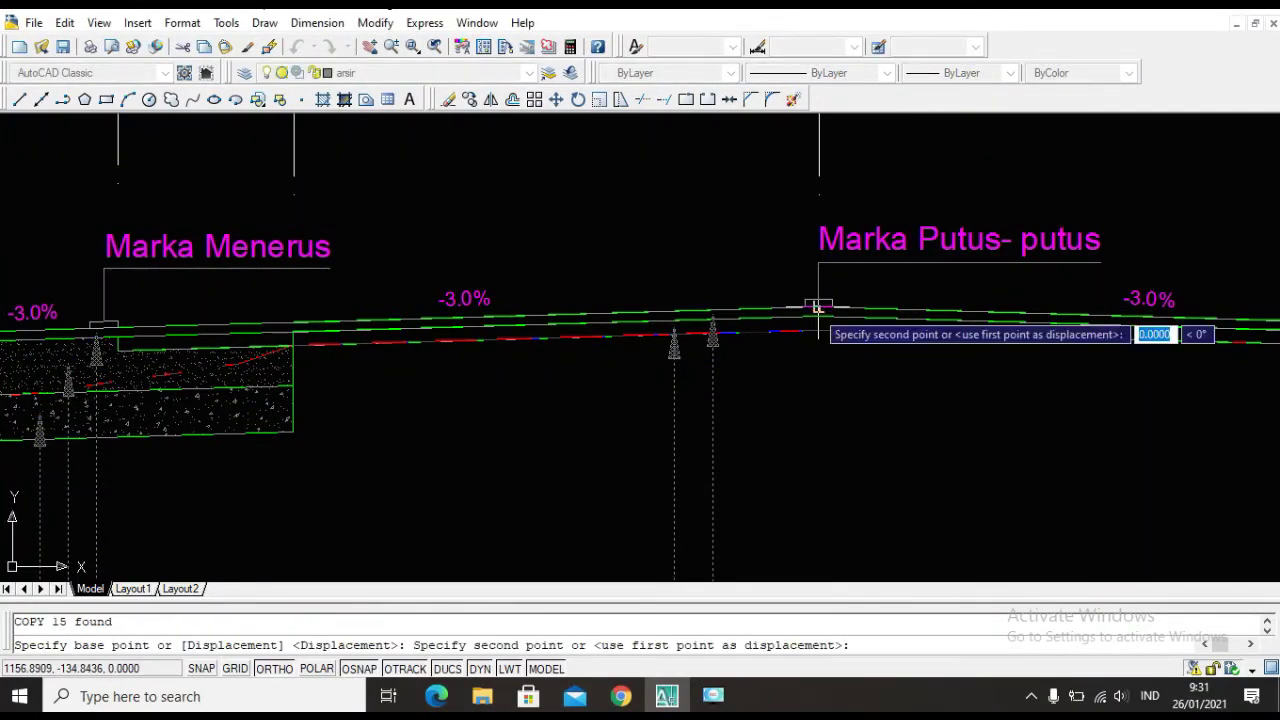
scroll(818, 306, "down", 6)
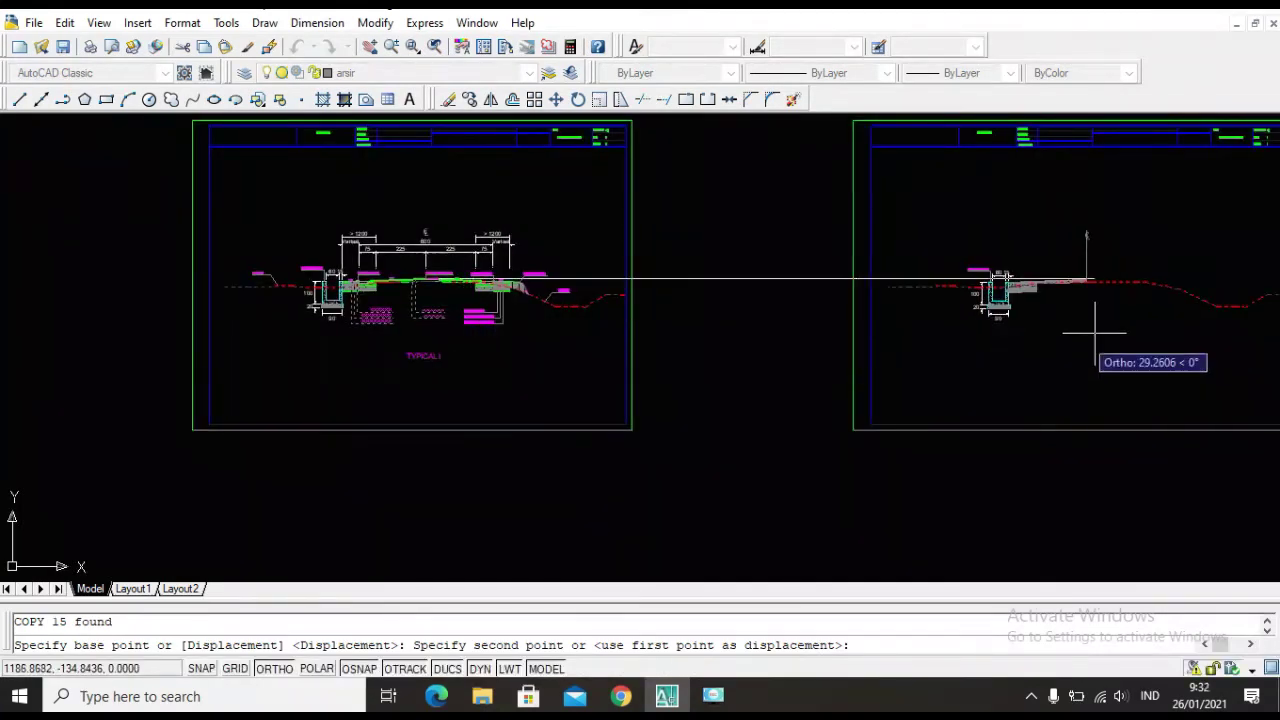
scroll(1004, 235, "up", 6)
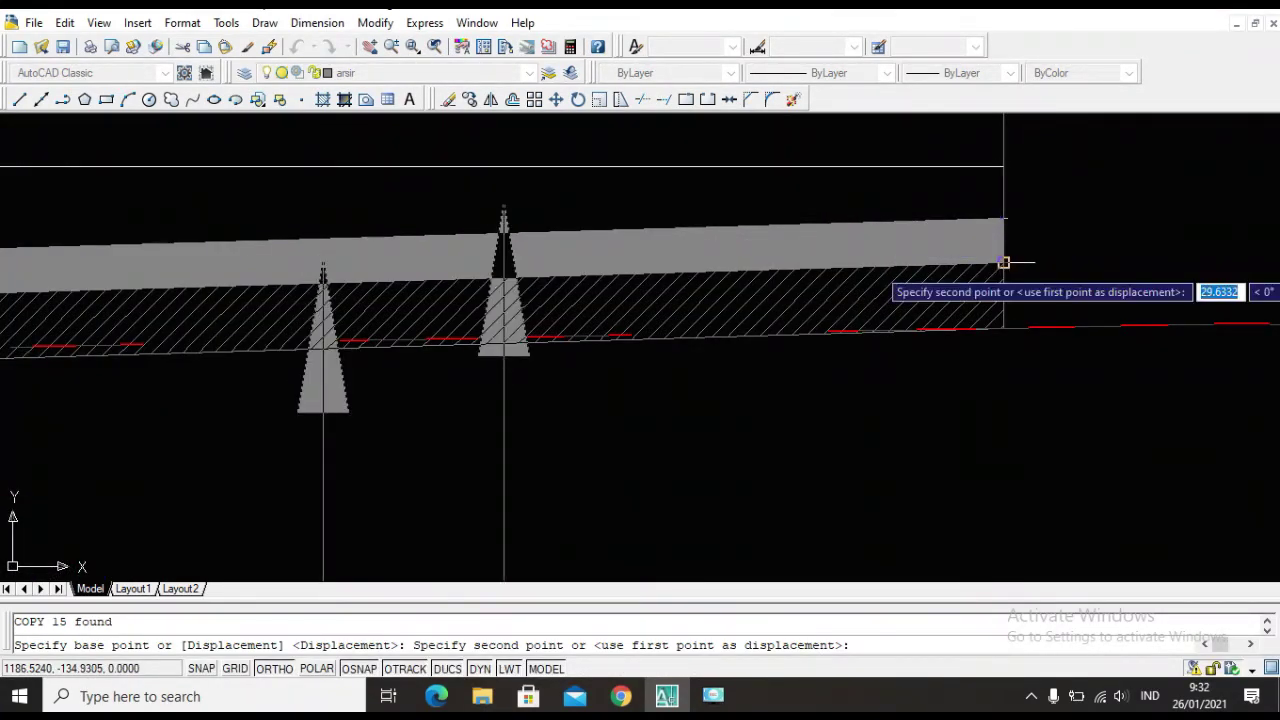
left_click(1004, 328)
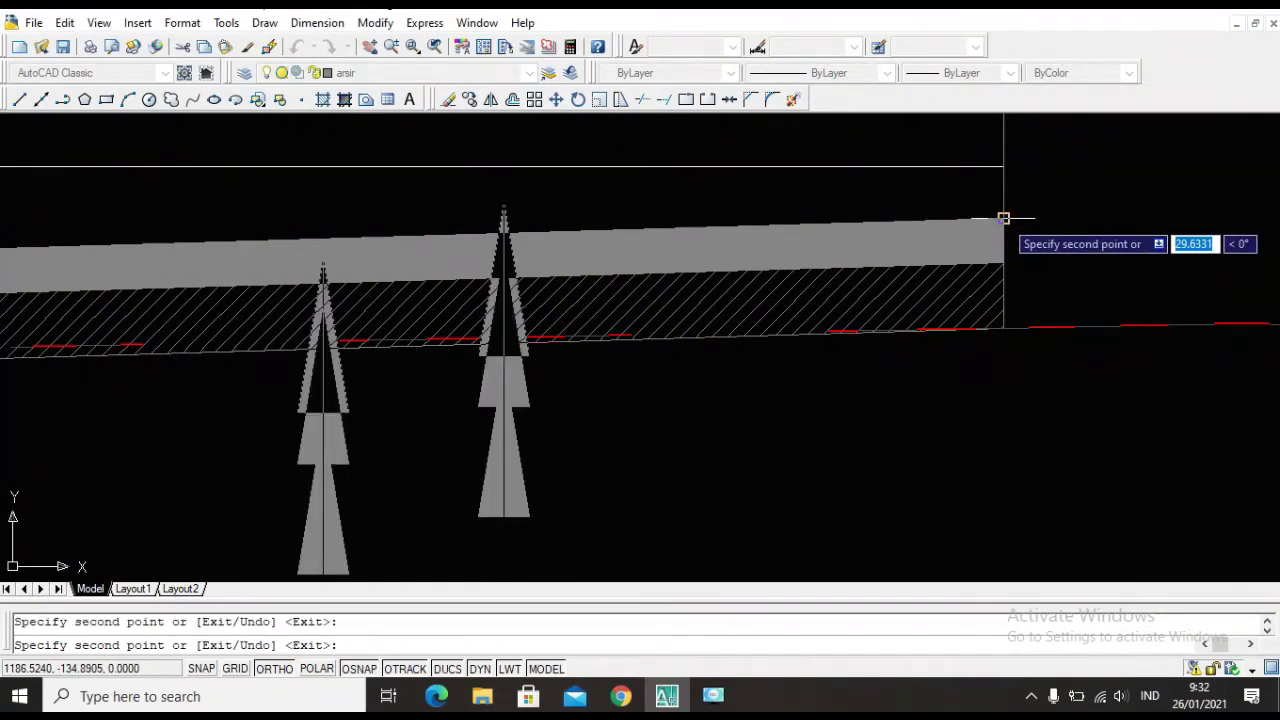
key("Escape")
scroll(851, 194, "down", 4)
scroll(814, 286, "up", 6)
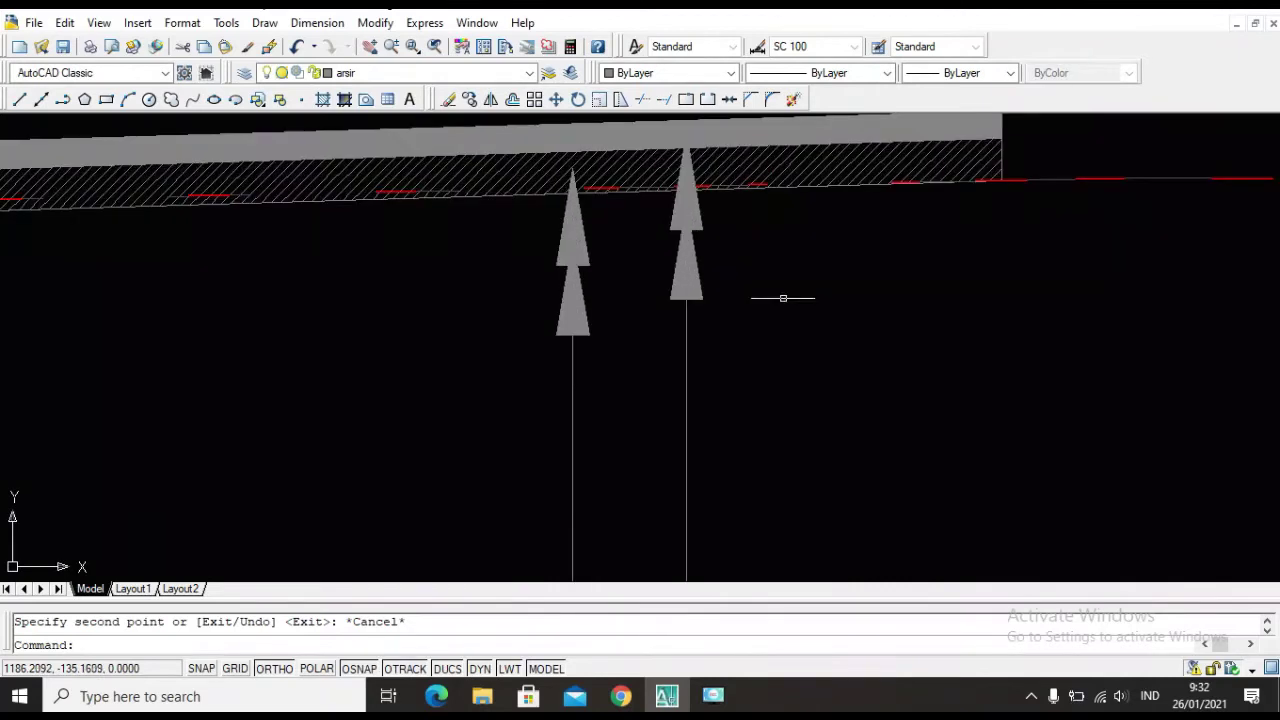
scroll(786, 294, "down", 8)
key("ctrl+z")
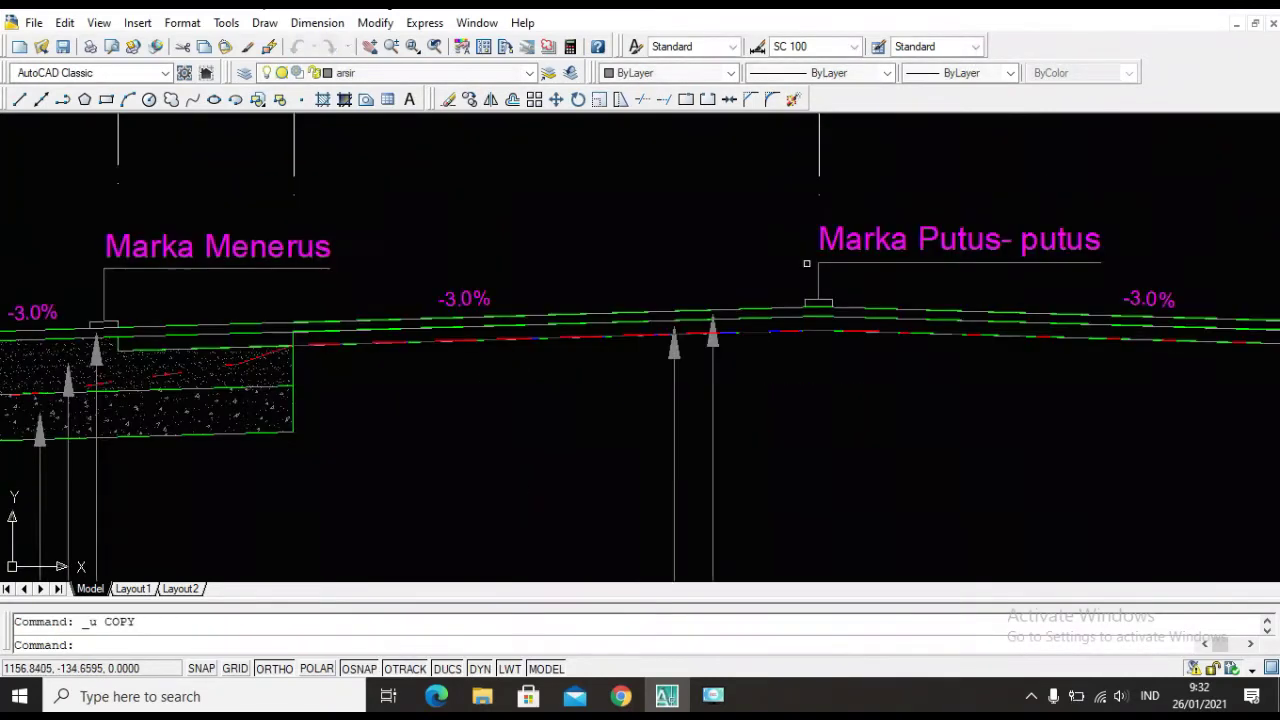
Reselect the TYPICAL I layer labels on the channel side and under the carriageway, including all leaders and arrowheads.
scroll(806, 259, "down", 3)
scroll(508, 242, "down", 5)
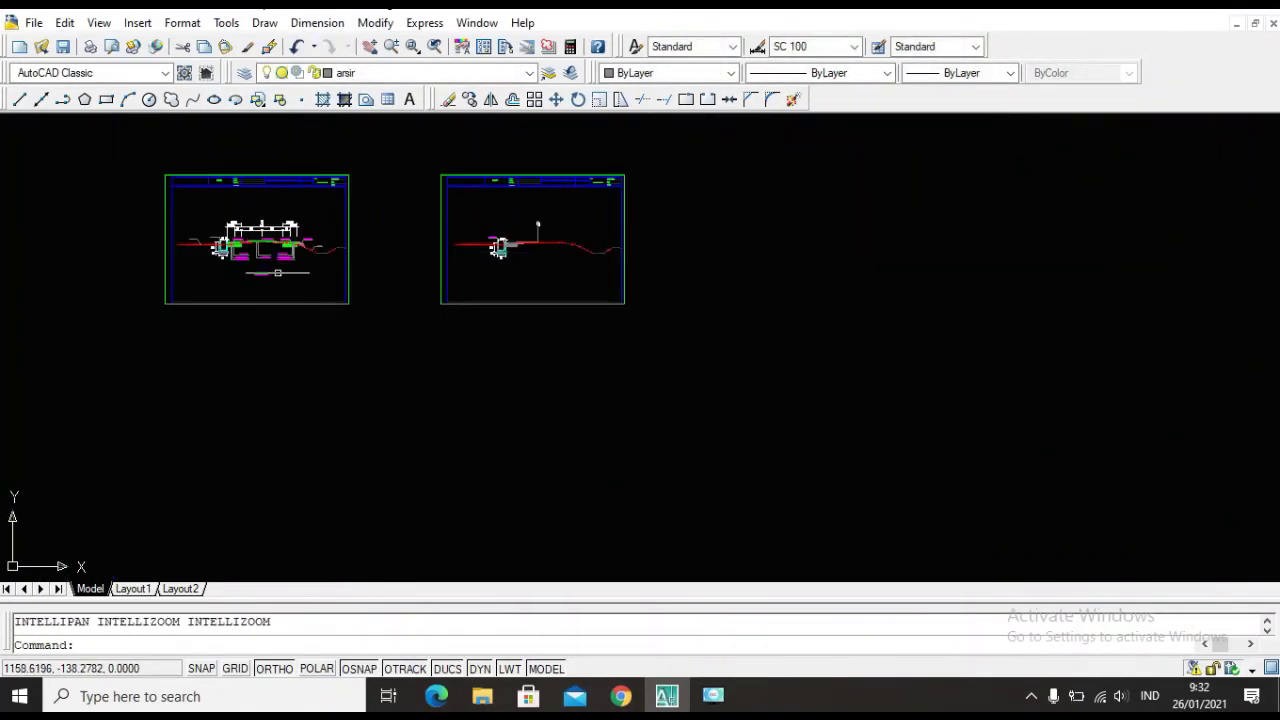
scroll(272, 224, "up", 4)
scroll(570, 265, "up", 4)
left_click(592, 285)
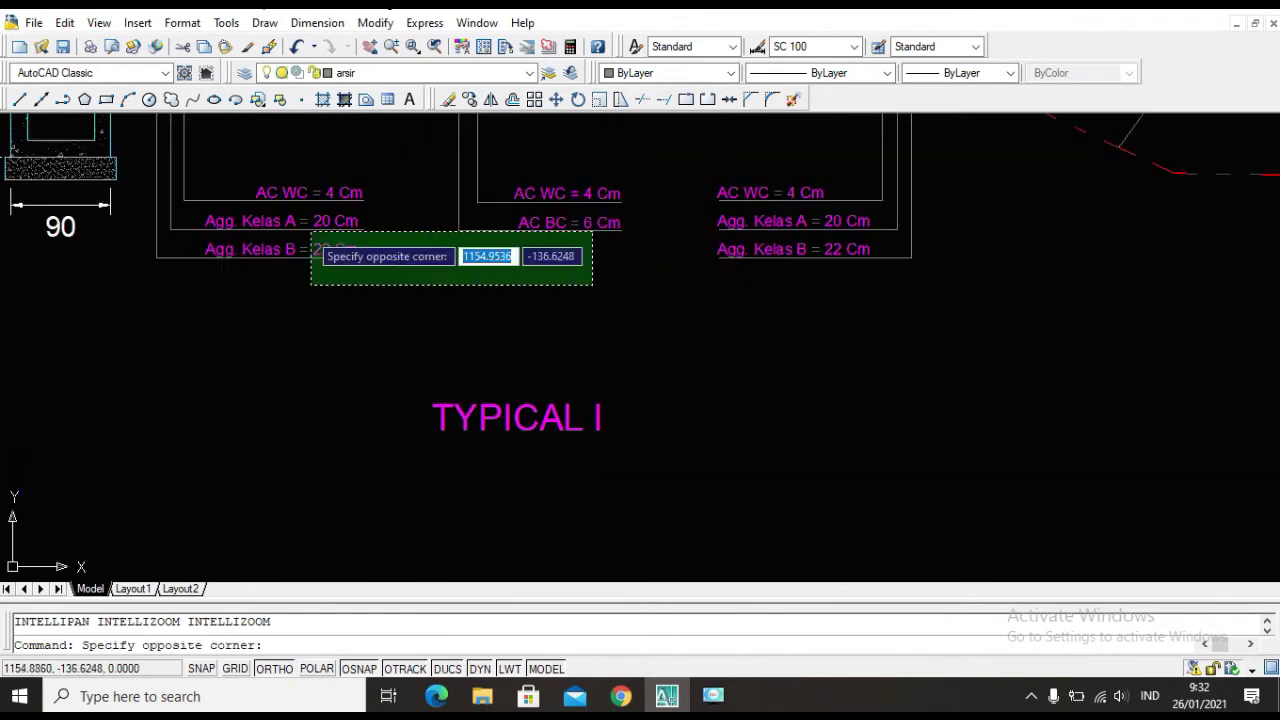
left_click(150, 162)
scroll(368, 303, "down", 4)
scroll(413, 215, "up", 4)
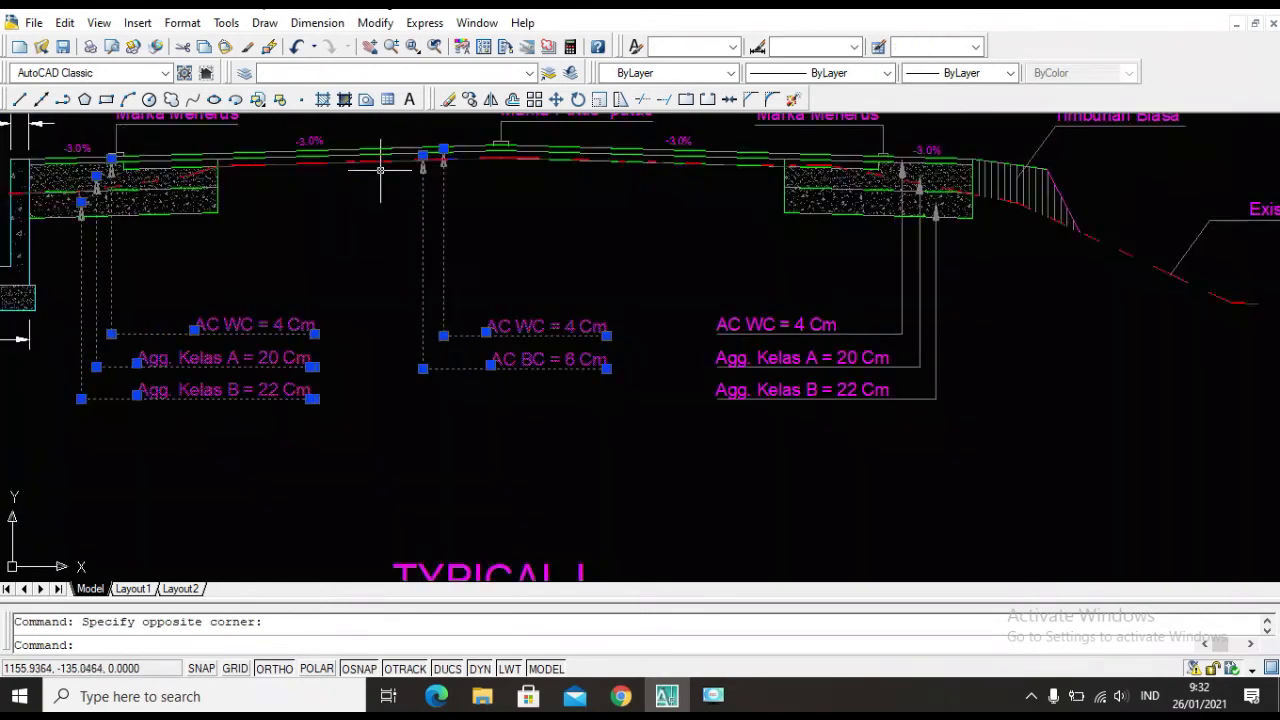
scroll(75, 155, "up", 5)
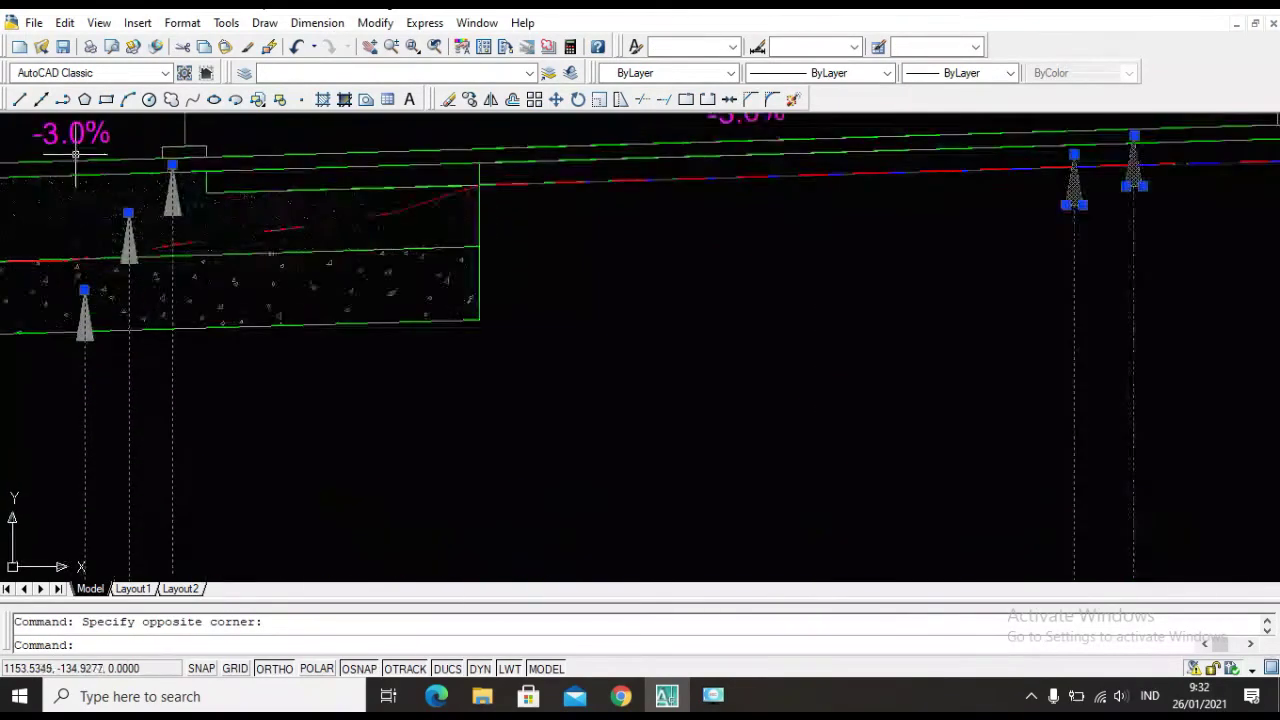
middle_click_drag(125, 180, 271, 188)
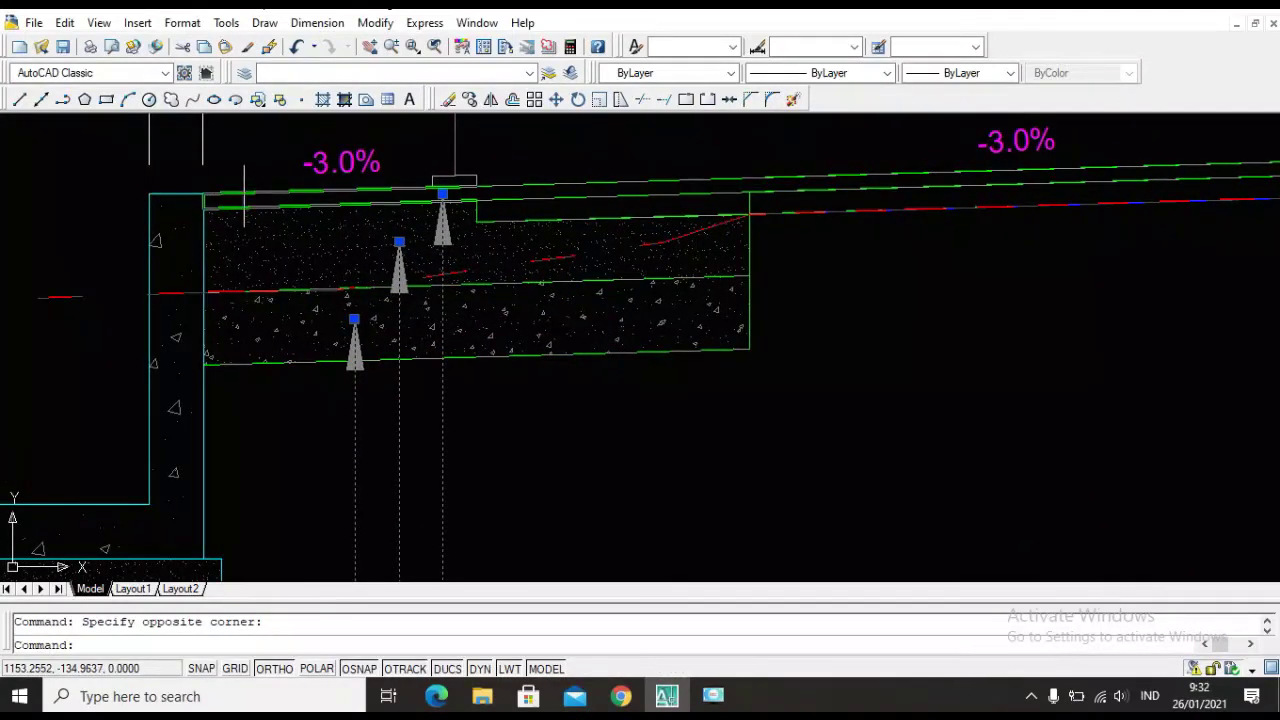
left_click(244, 200)
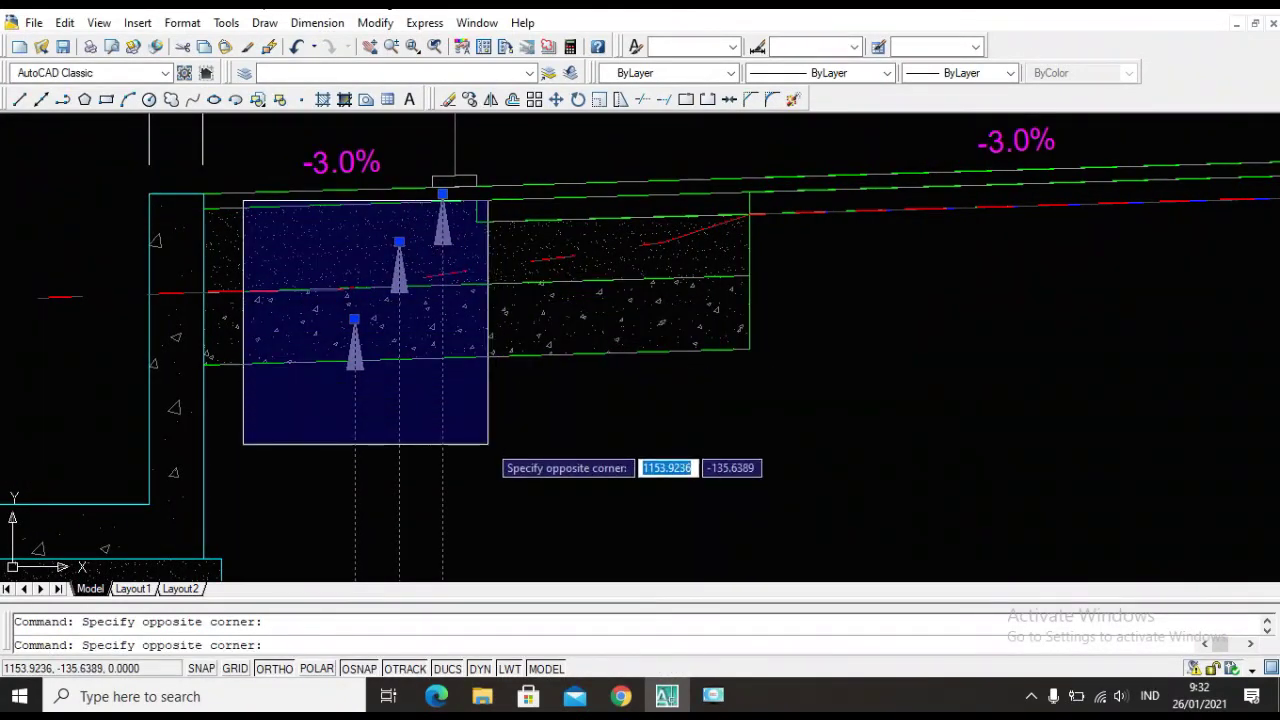
left_click(488, 444)
left_click(401, 178)
left_click(473, 268)
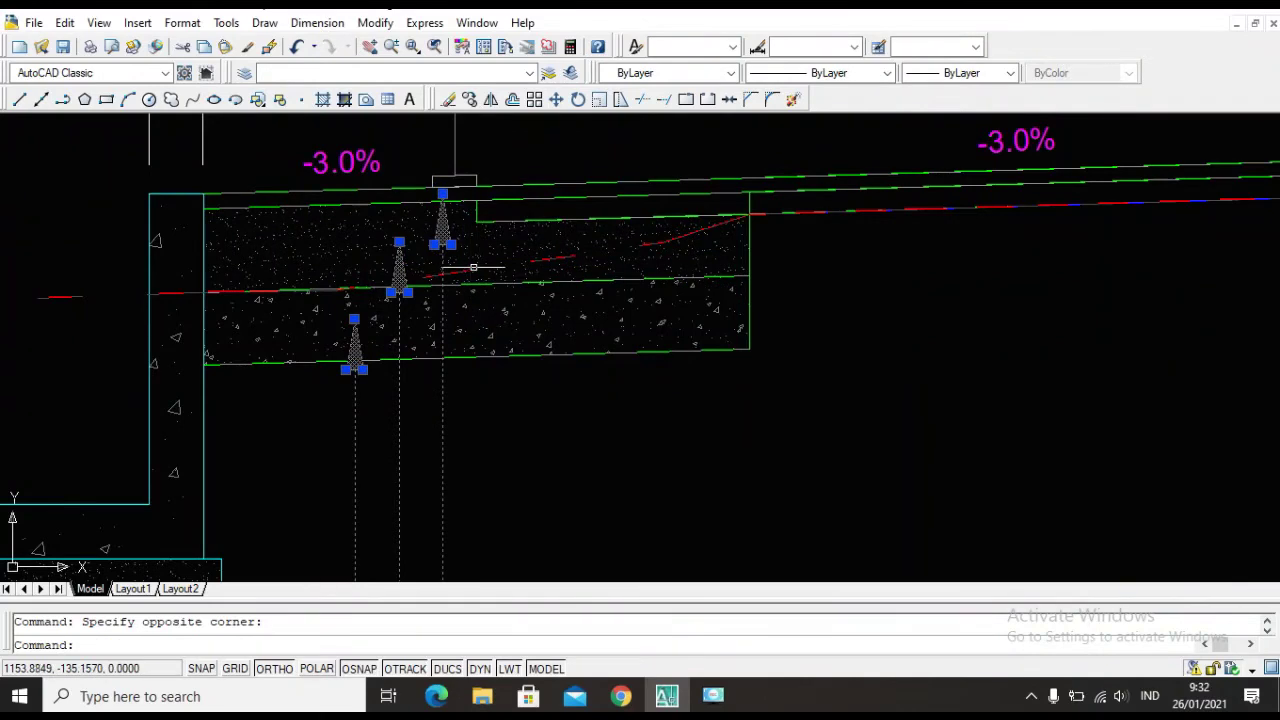
Copy the selected layer labels from the TYPICAL I road crown to the pavement's top at the new section's centerline.
scroll(502, 271, "down", 6)
type("co")
key("Return")
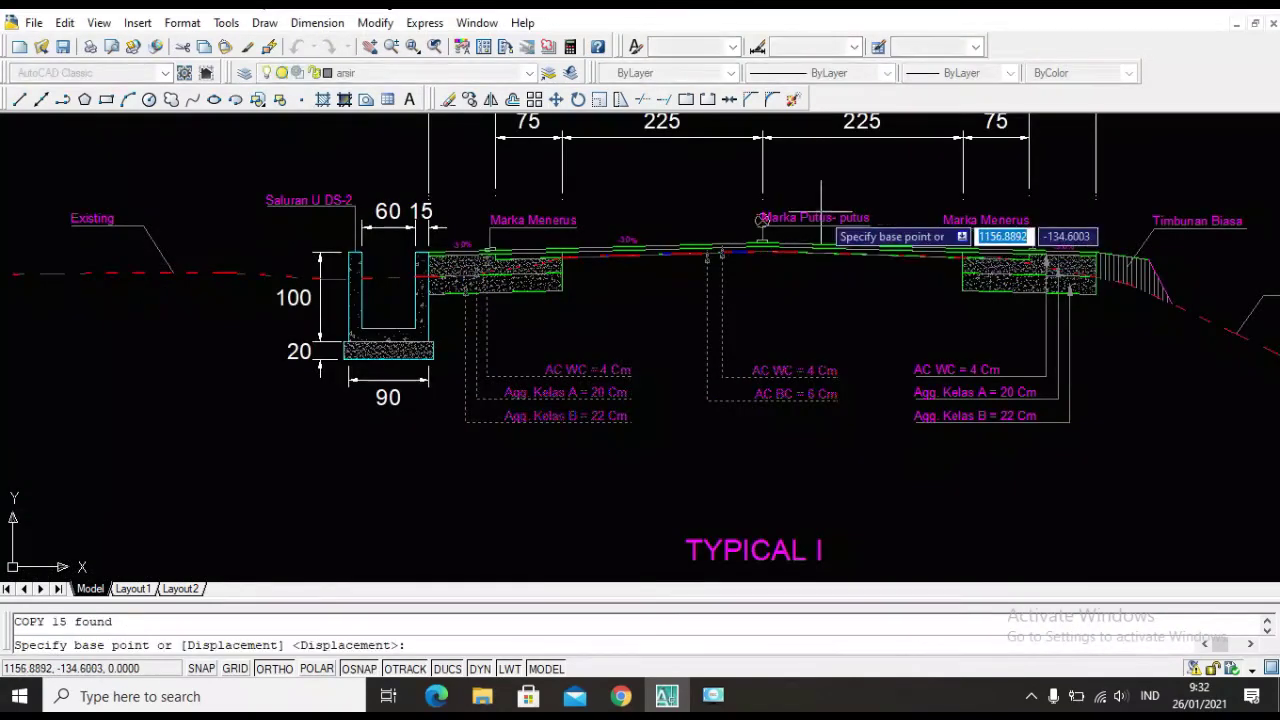
scroll(821, 226, "up", 6)
left_click(751, 290)
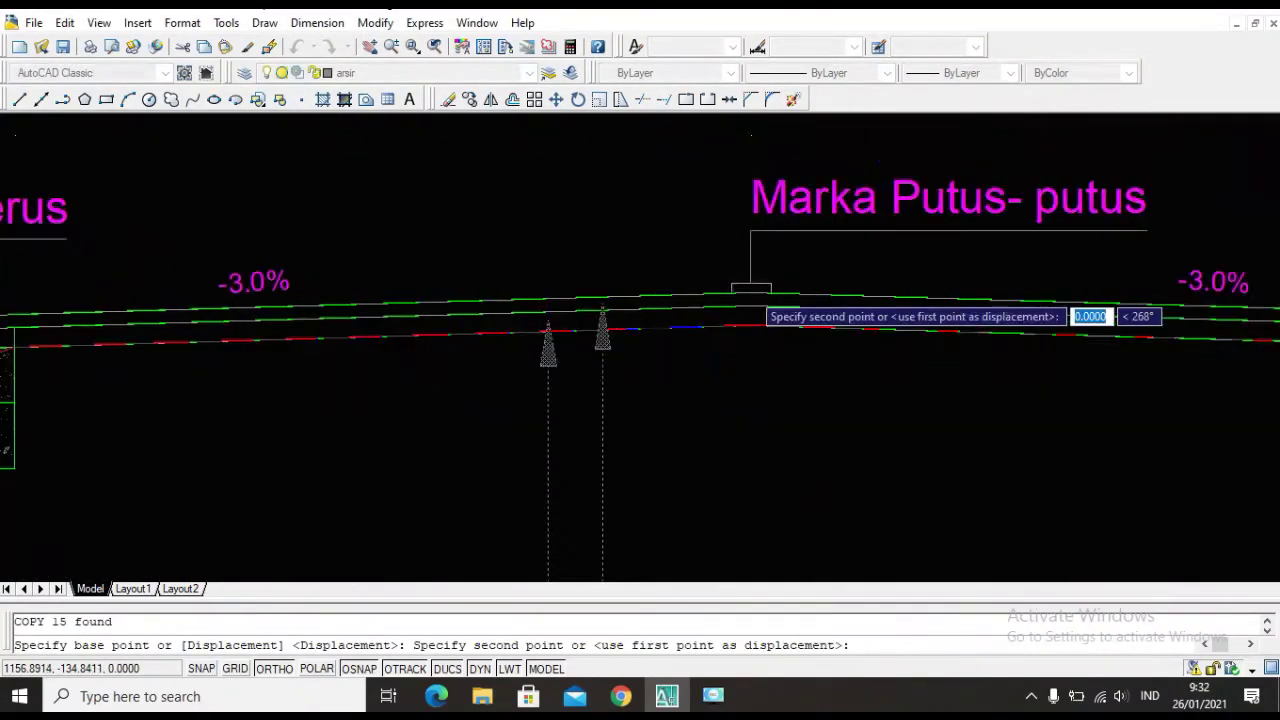
scroll(751, 300, "down", 8)
scroll(770, 330, "down", 5)
scroll(834, 318, "up", 3)
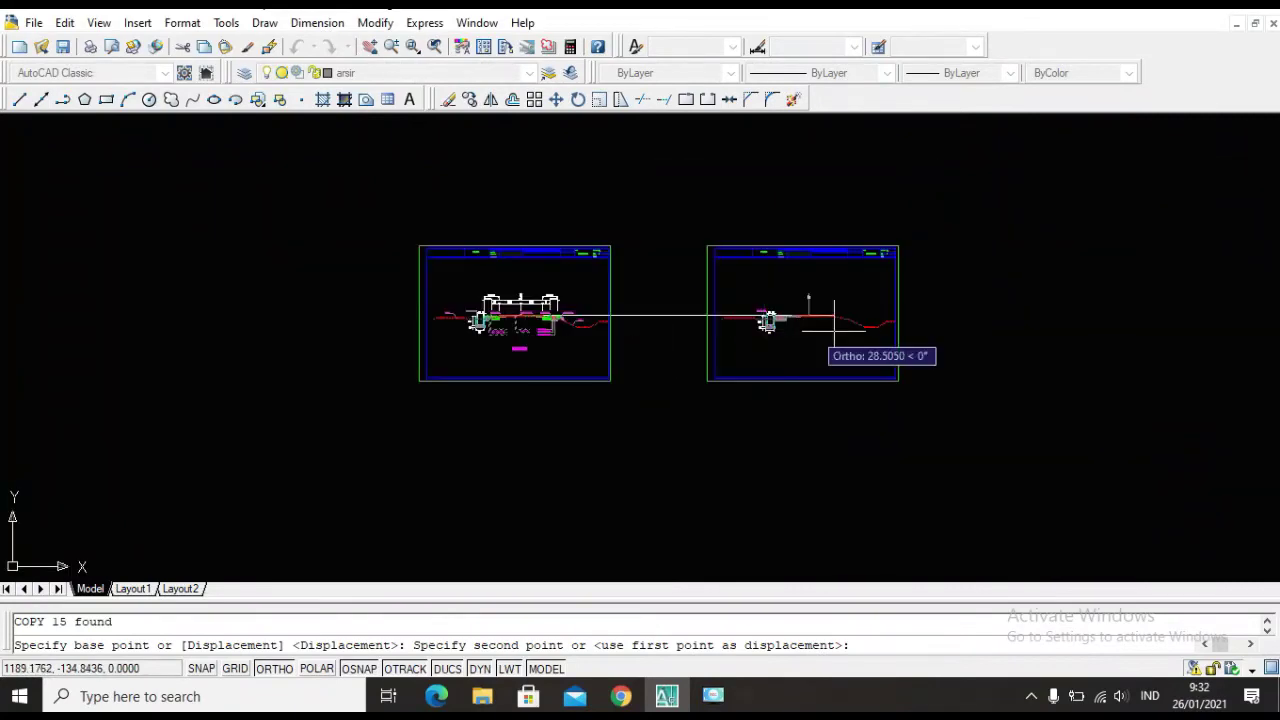
scroll(834, 318, "up", 10)
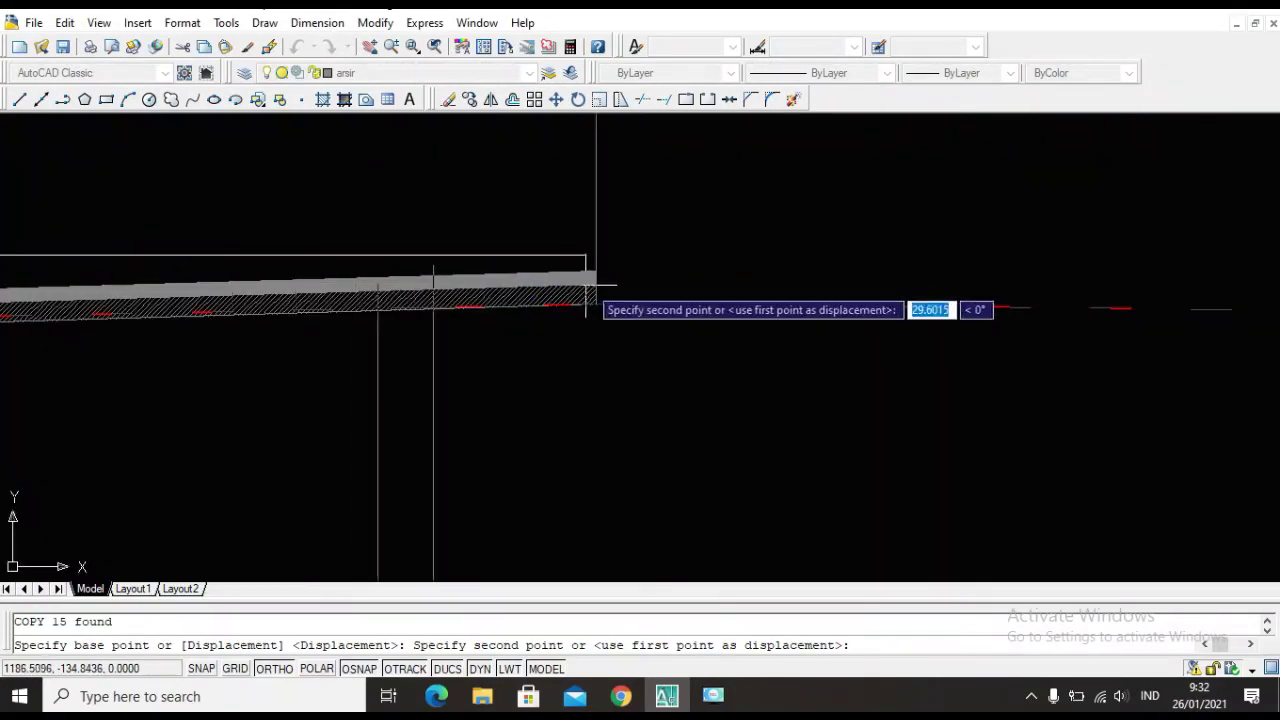
left_click(597, 280)
key("Escape")
scroll(632, 266, "down", 5)
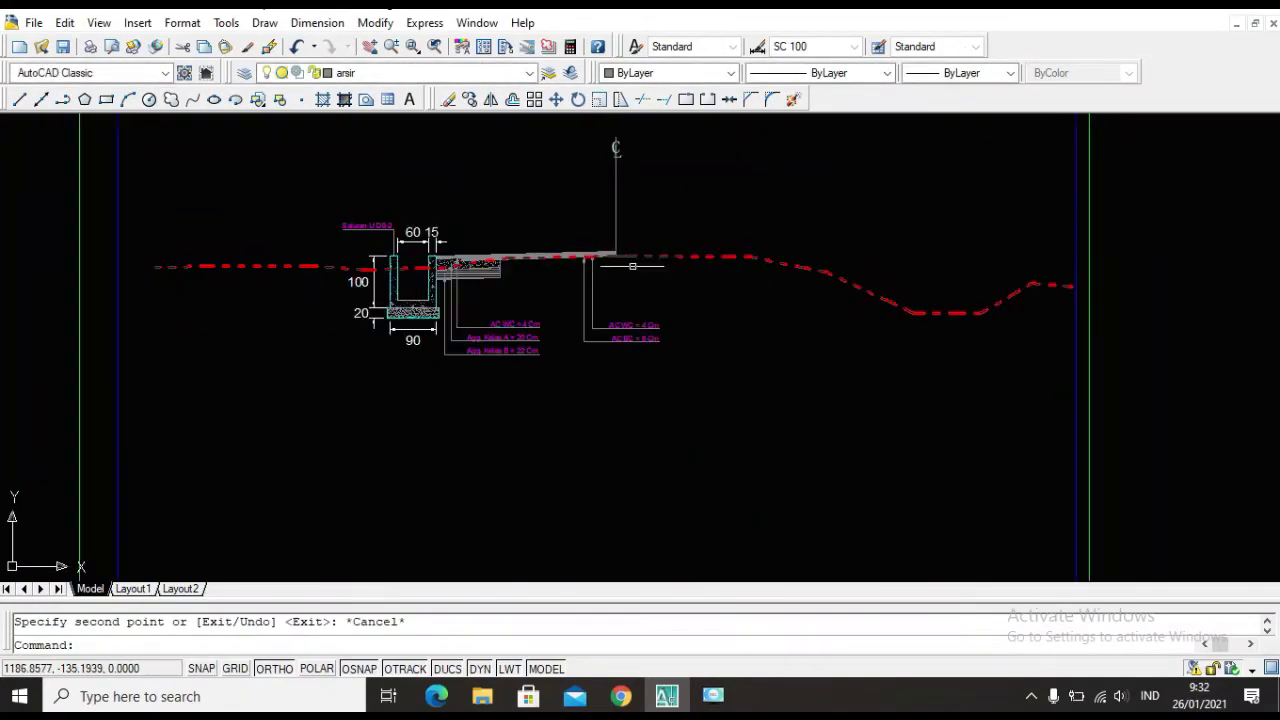
scroll(440, 294, "up", 5)
scroll(591, 151, "down", 4)
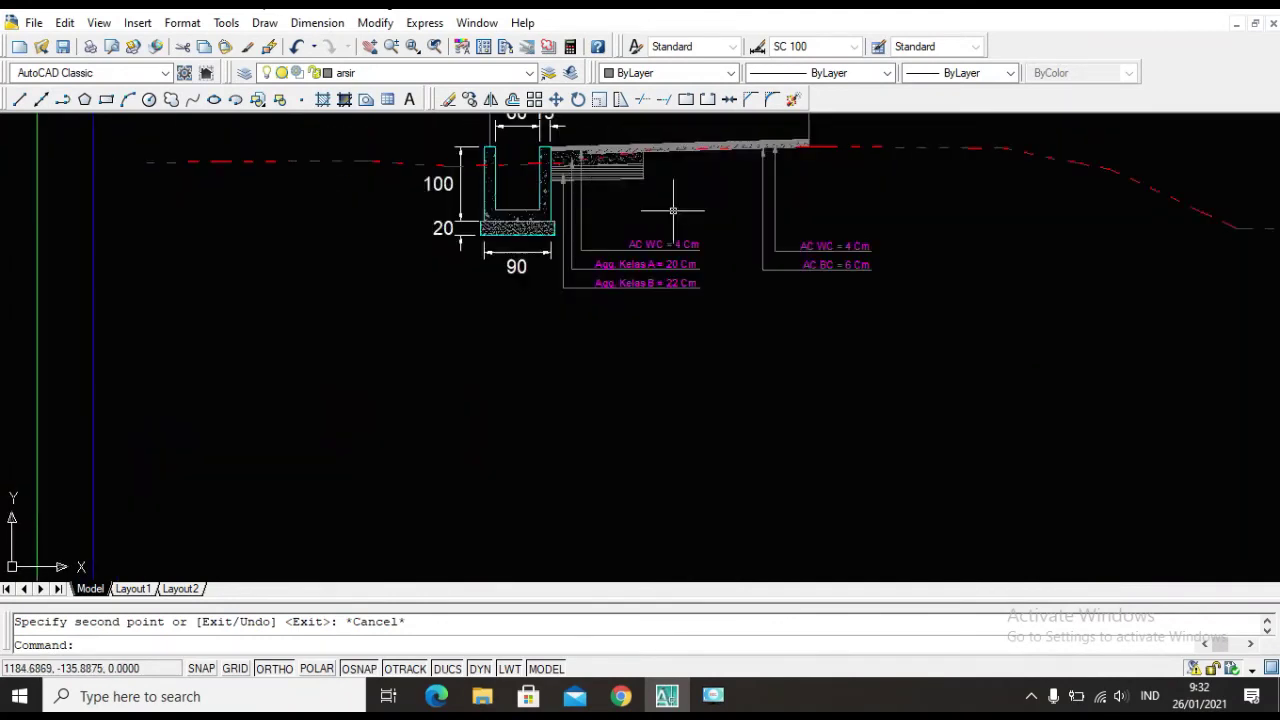
scroll(673, 210, "down", 3)
scroll(590, 212, "up", 4)
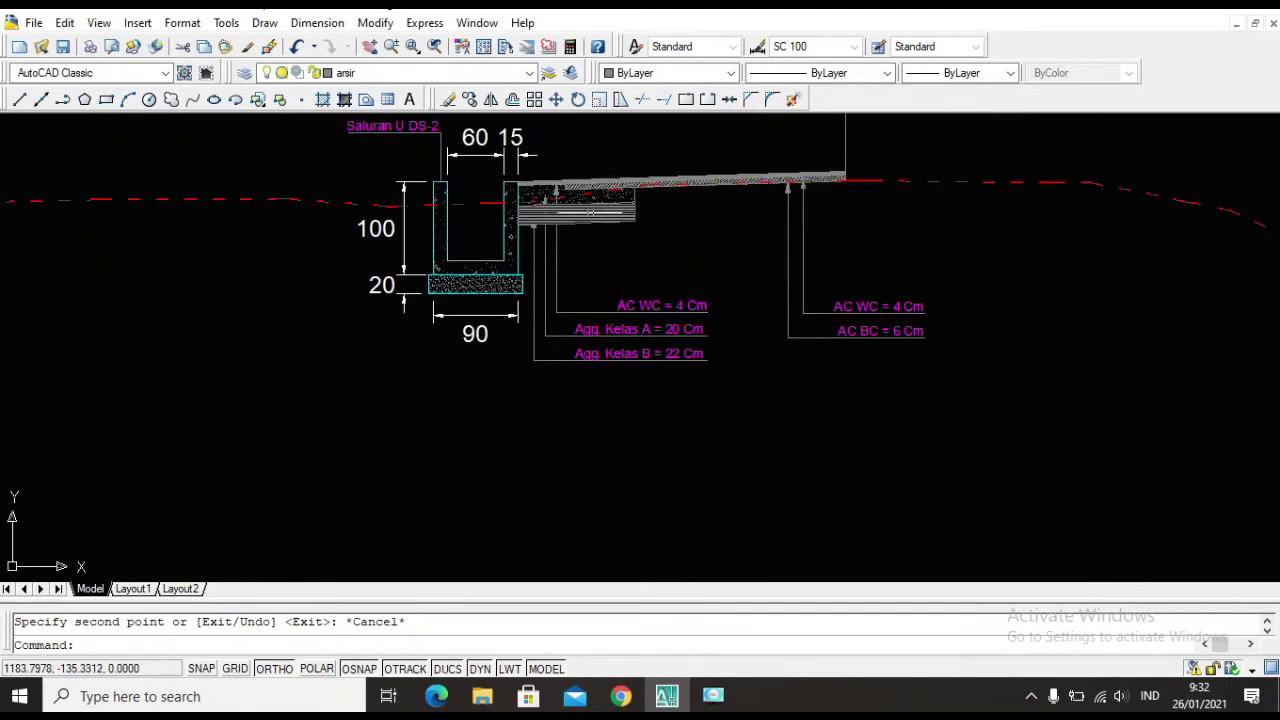
Compare the new section's pavement and layer labels with the TYPICAL I section's layers, label leaders and crown.
scroll(545, 196, "up", 2)
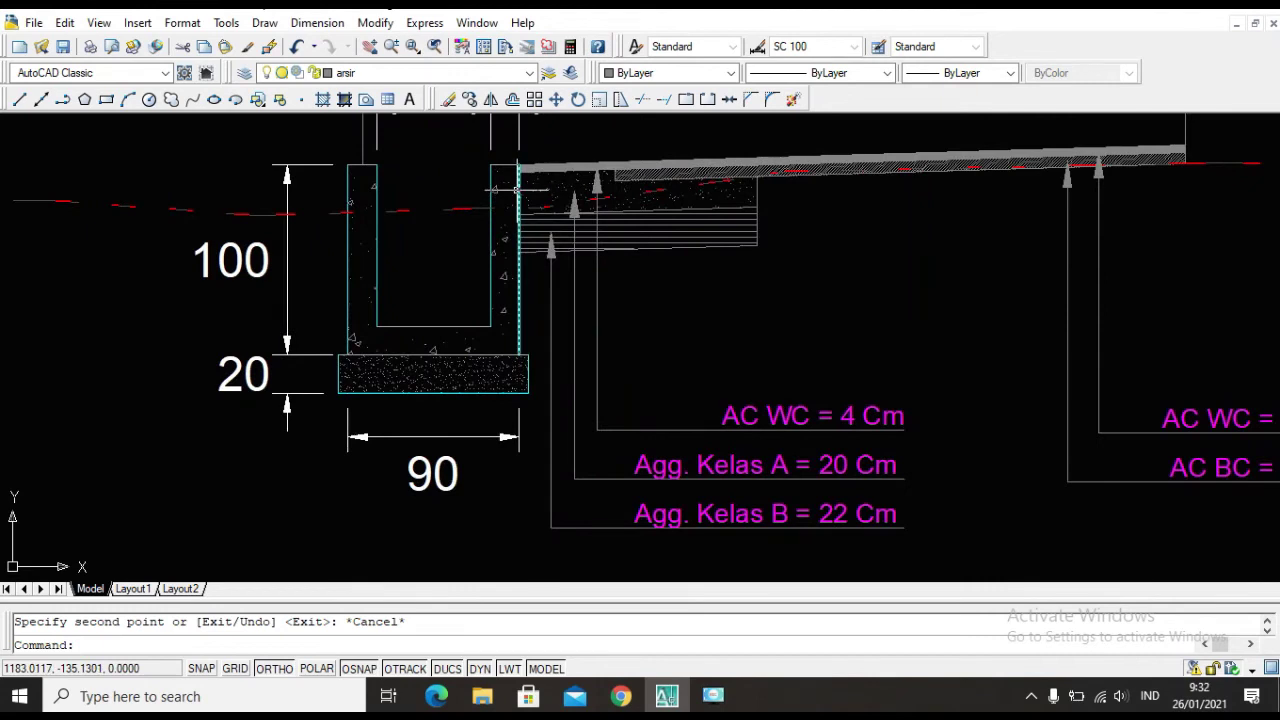
scroll(500, 198, "down", 5)
middle_click_drag(455, 200, 670, 200)
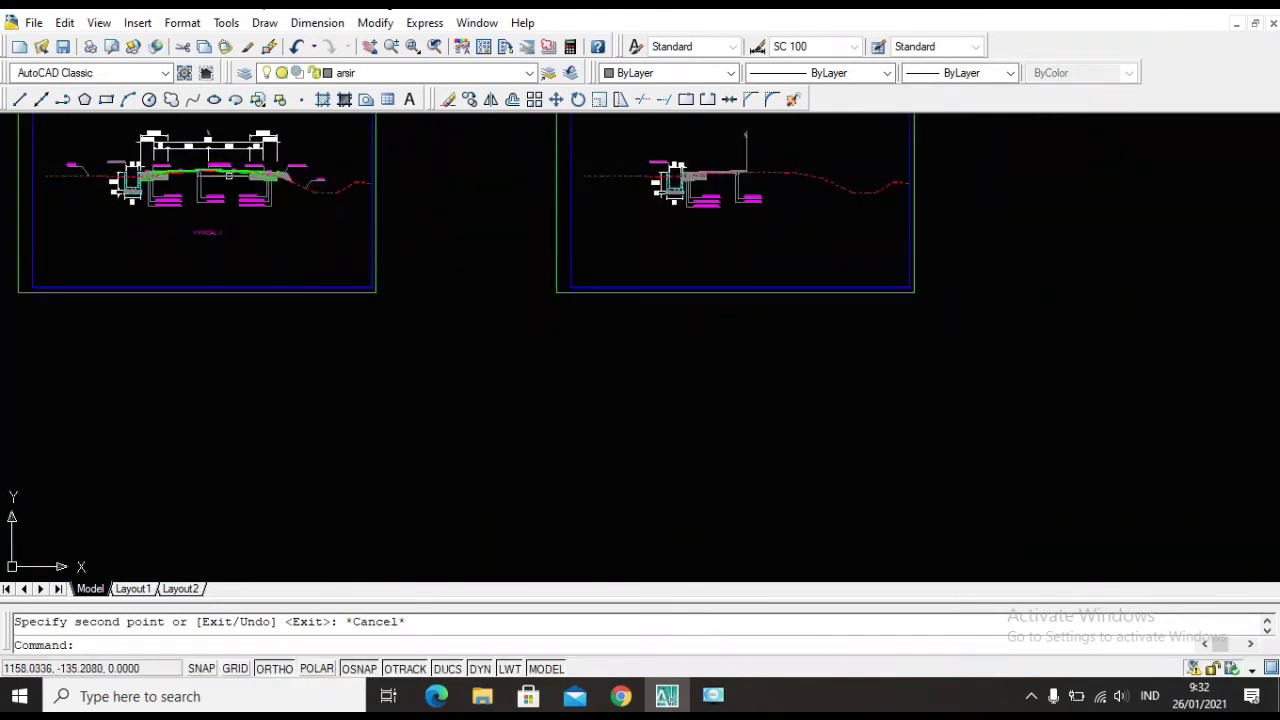
scroll(200, 165, "up", 5)
scroll(200, 210, "up", 3)
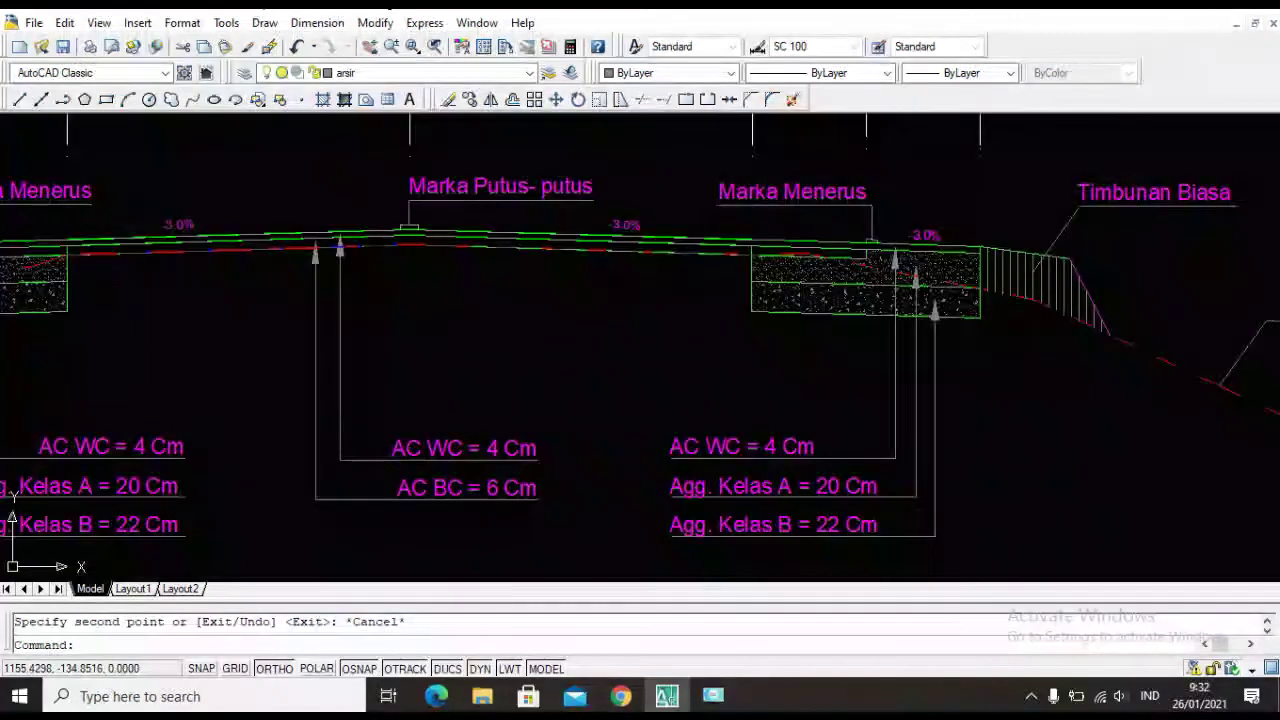
scroll(223, 217, "down", 6)
scroll(240, 229, "up", 6)
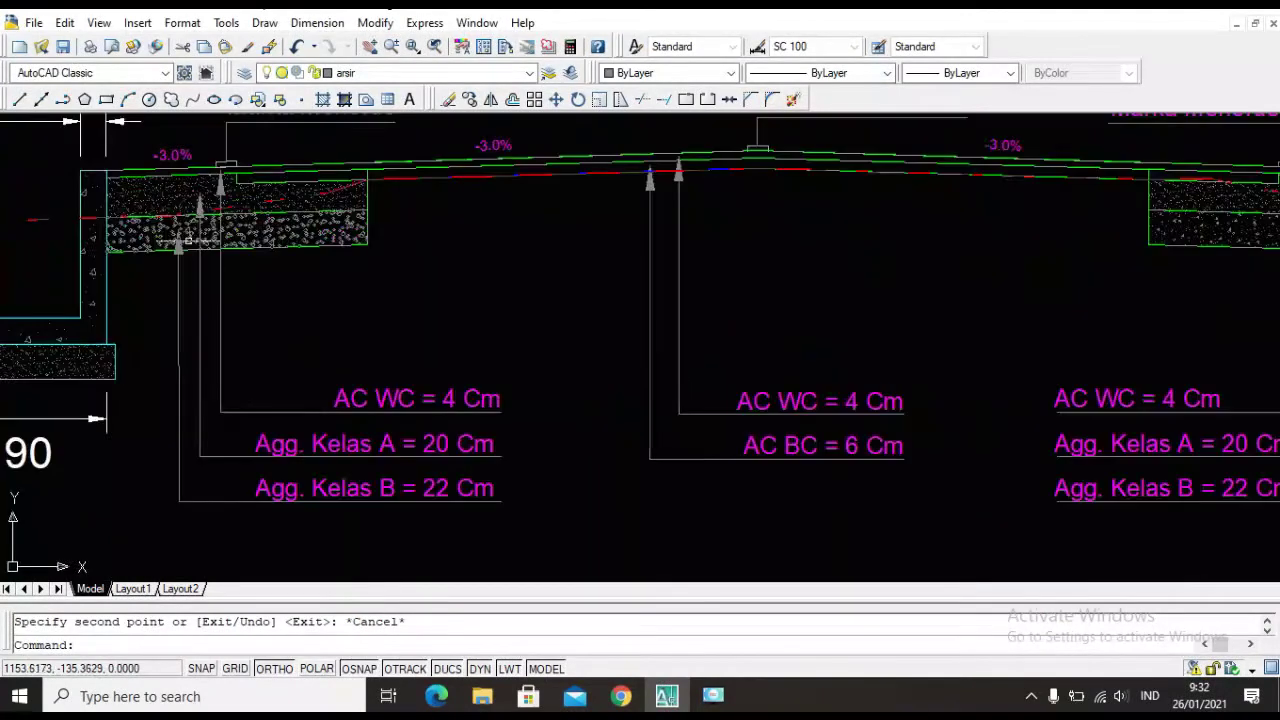
scroll(560, 315, "down", 2)
scroll(679, 224, "up", 6)
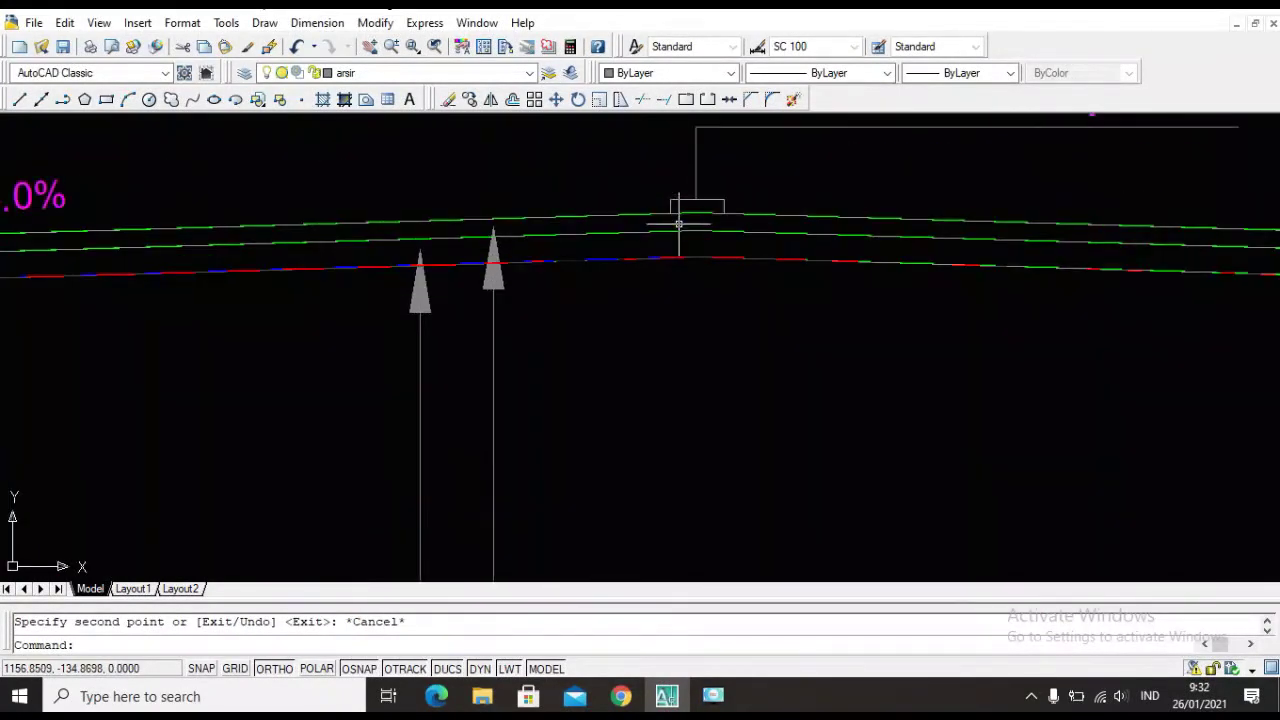
scroll(678, 213, "down", 6)
scroll(679, 240, "up", 6)
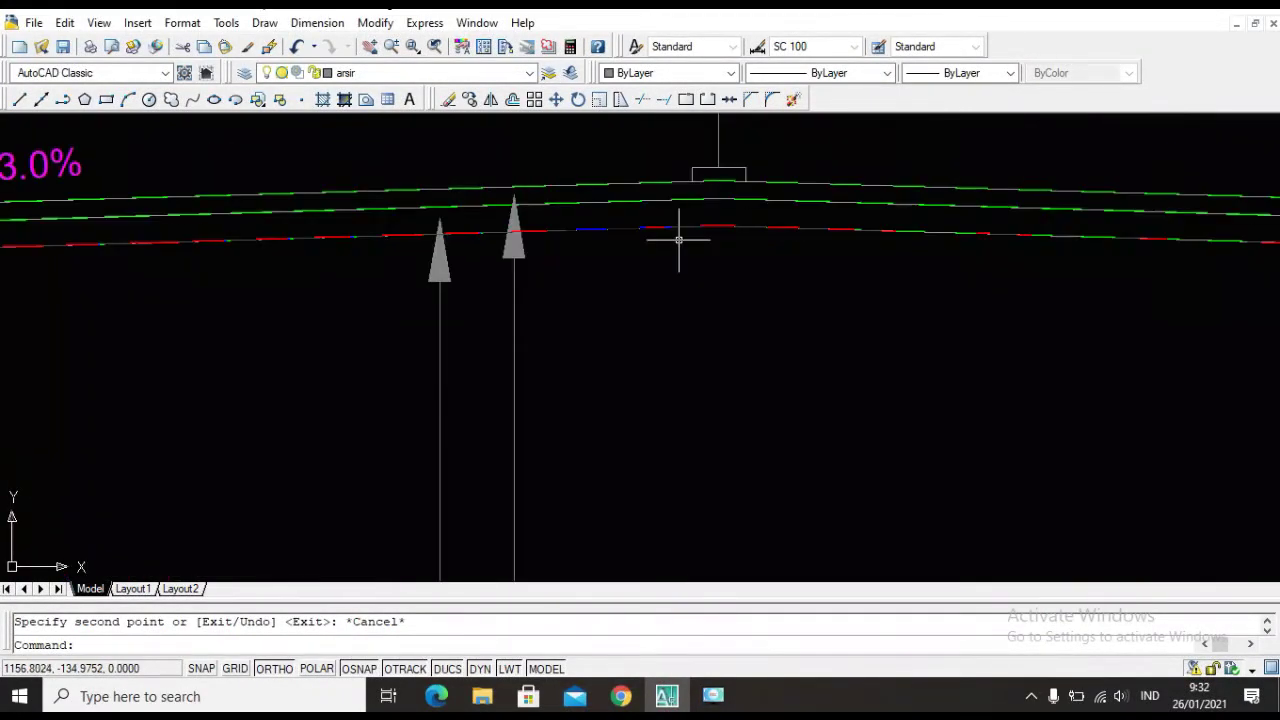
scroll(679, 241, "down", 4)
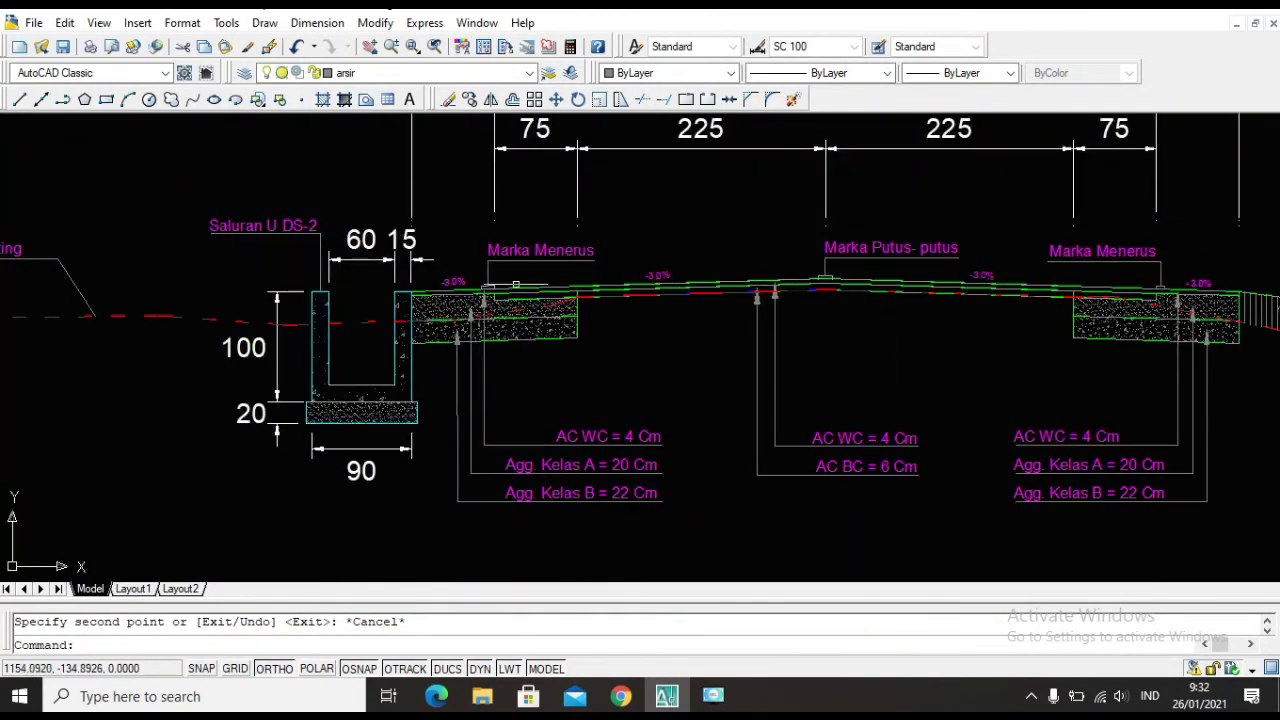
scroll(516, 284, "up", 6)
left_click(497, 289)
left_click(670, 345)
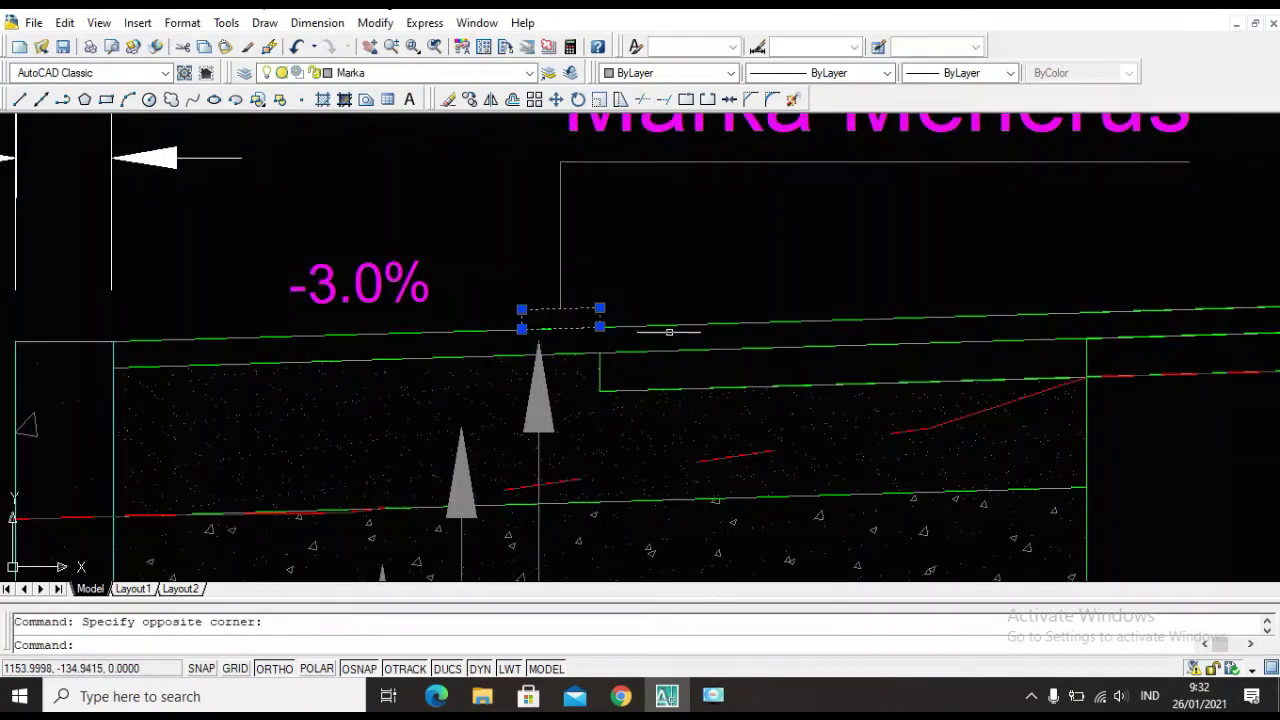
scroll(669, 331, "down", 5)
left_click(1093, 268)
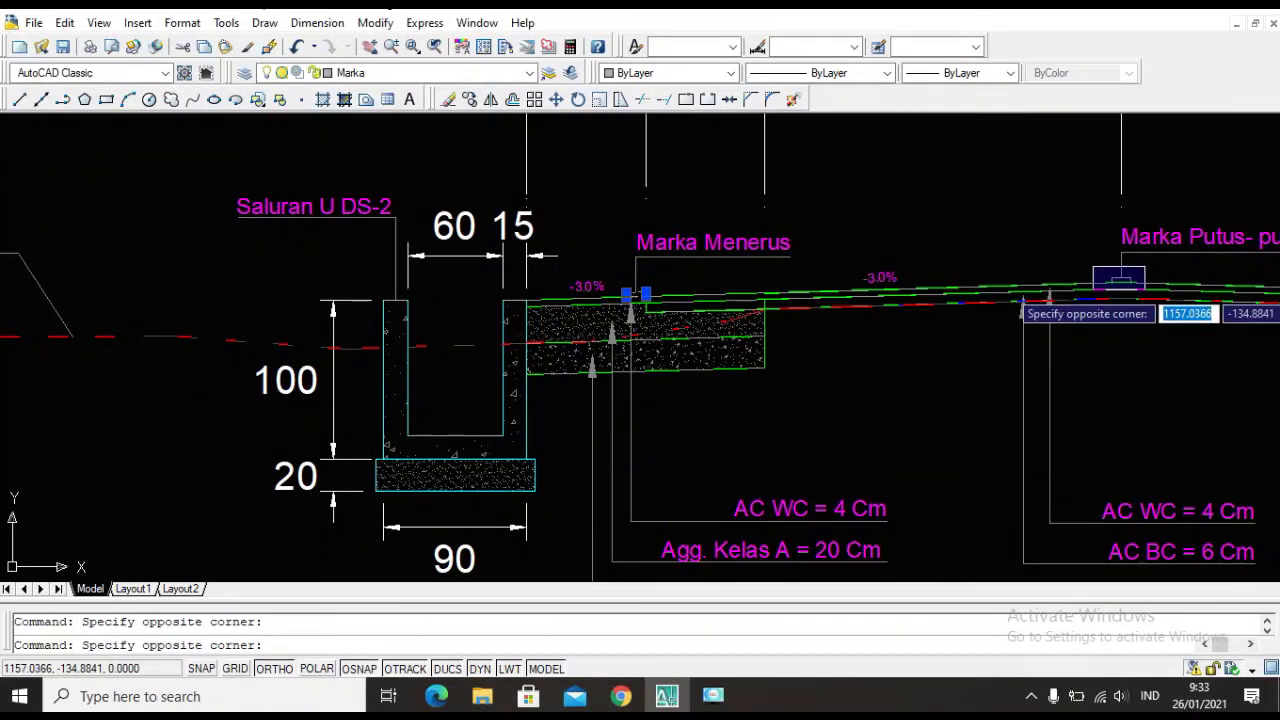
key("Escape")
Examine the new section's pavement layers and label leaders from the U-channel to the centerline.
scroll(953, 249, "down", 15)
scroll(1098, 278, "up", 5)
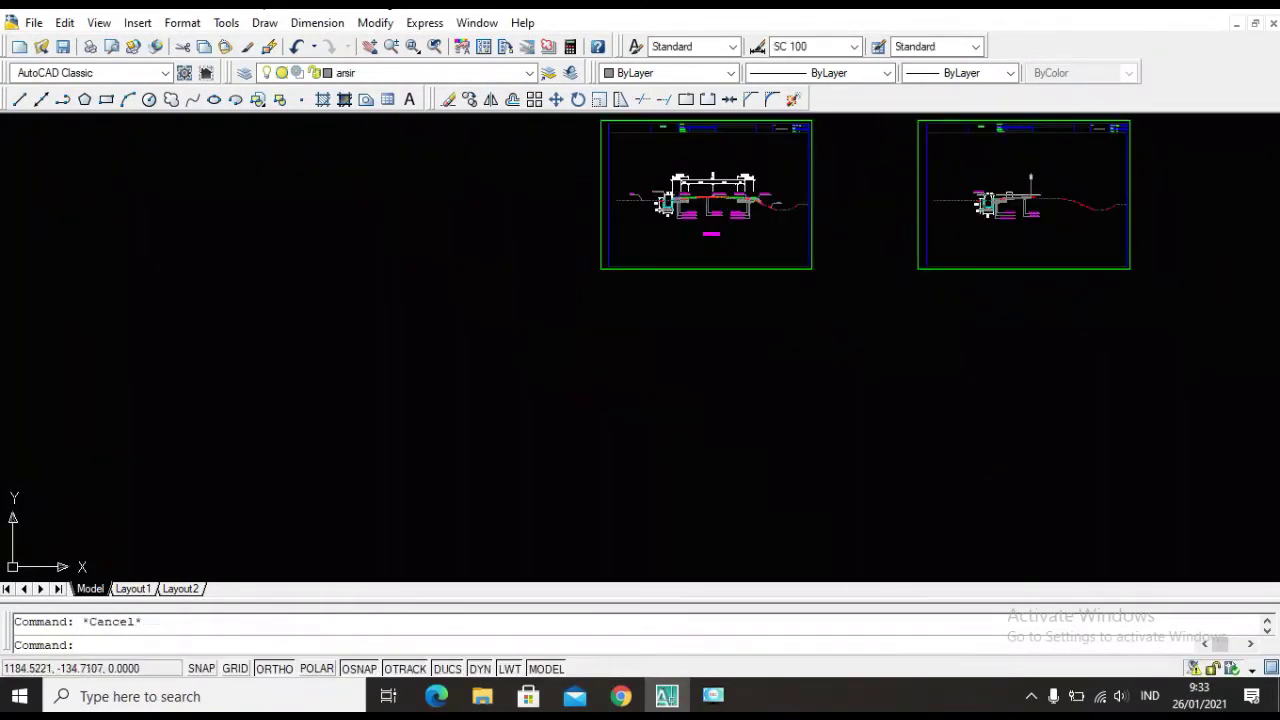
scroll(457, 291, "up", 10)
scroll(616, 290, "down", 2)
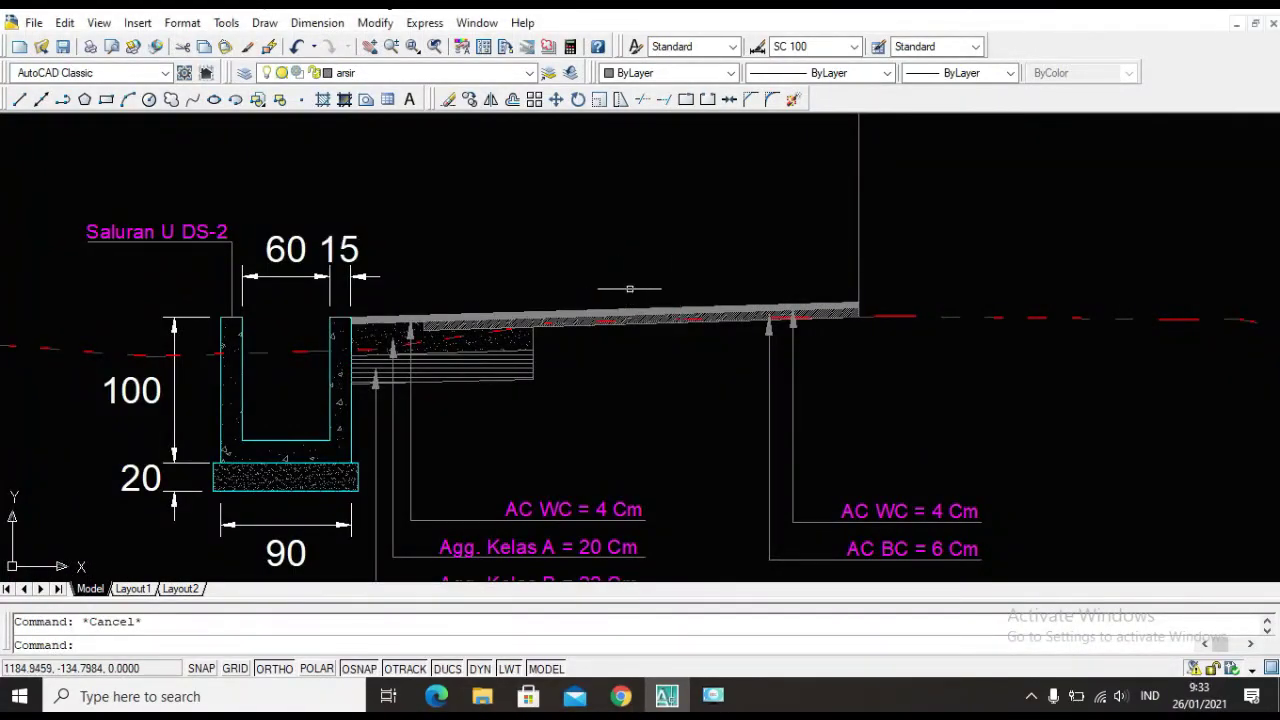
scroll(807, 298, "up", 2)
scroll(831, 286, "down", 5)
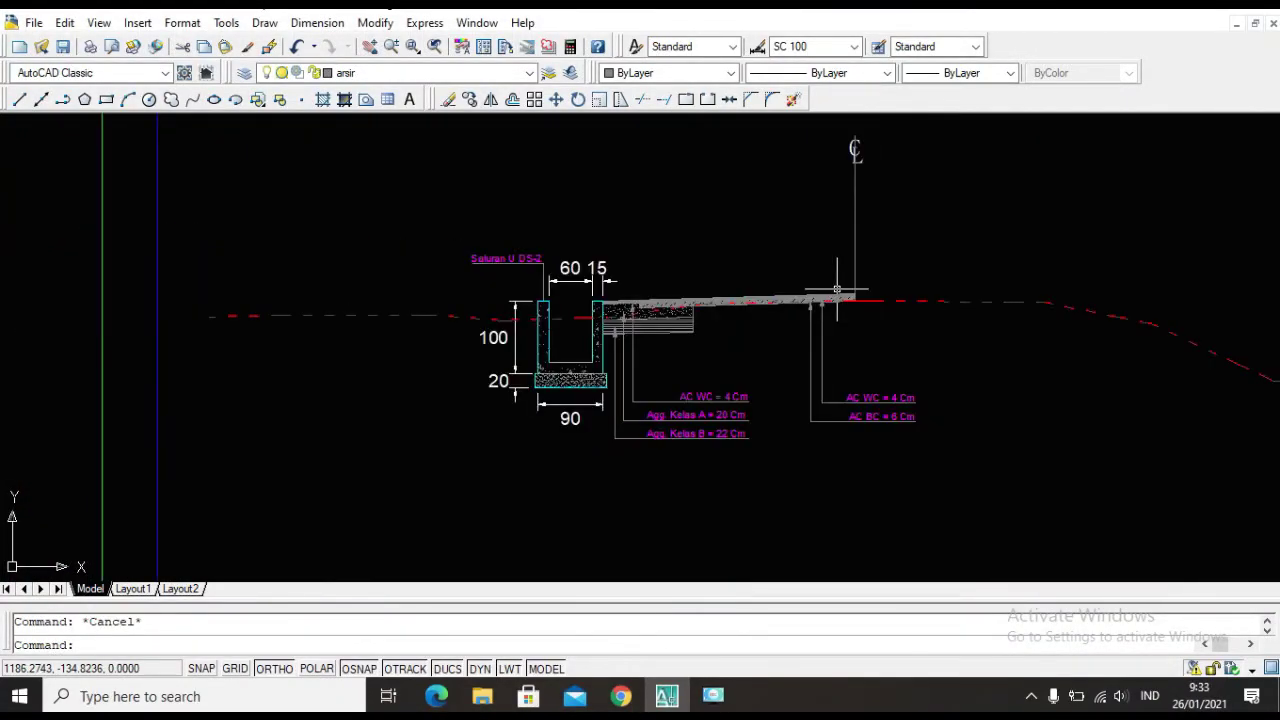
scroll(836, 289, "up", 6)
scroll(849, 280, "down", 8)
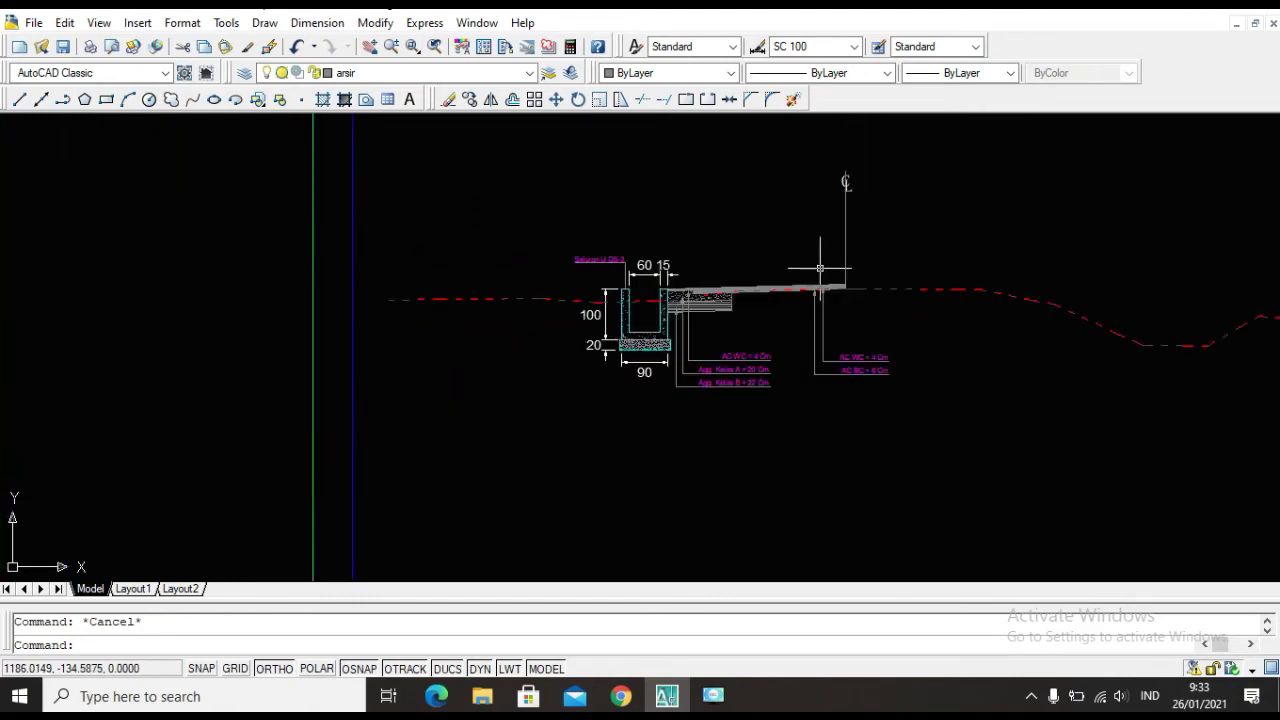
scroll(784, 285, "up", 6)
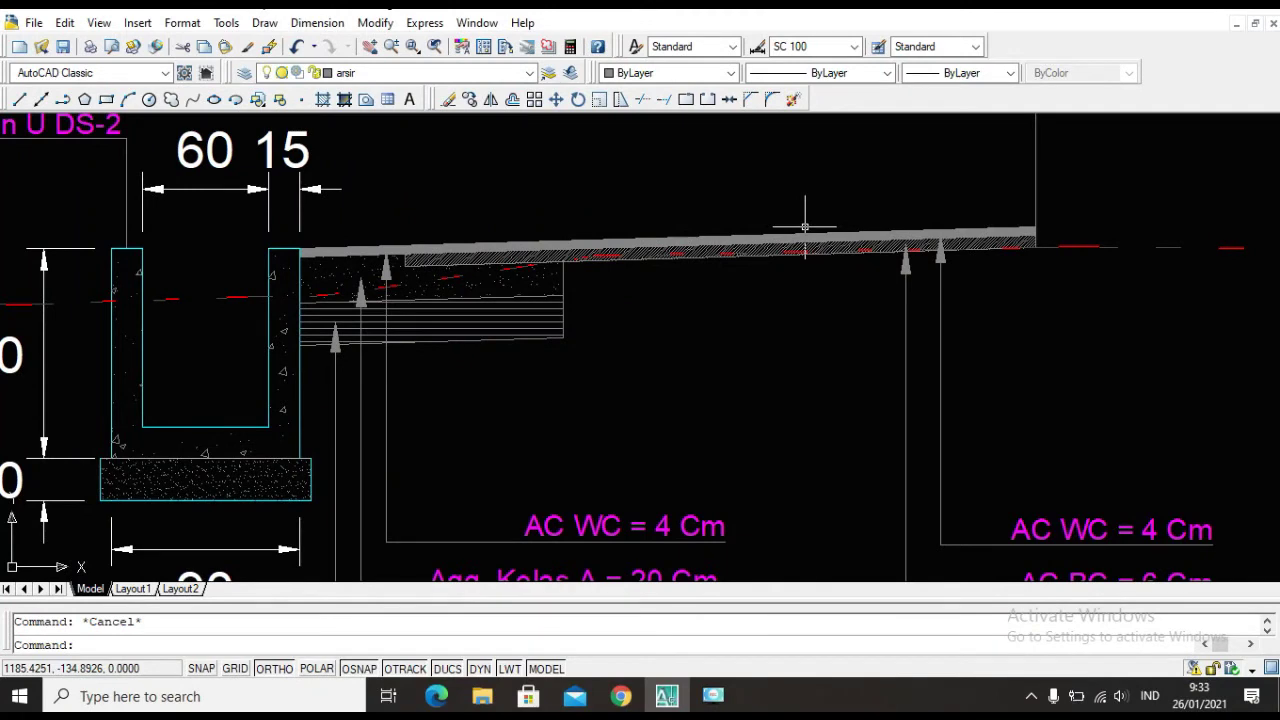
scroll(981, 211, "down", 5)
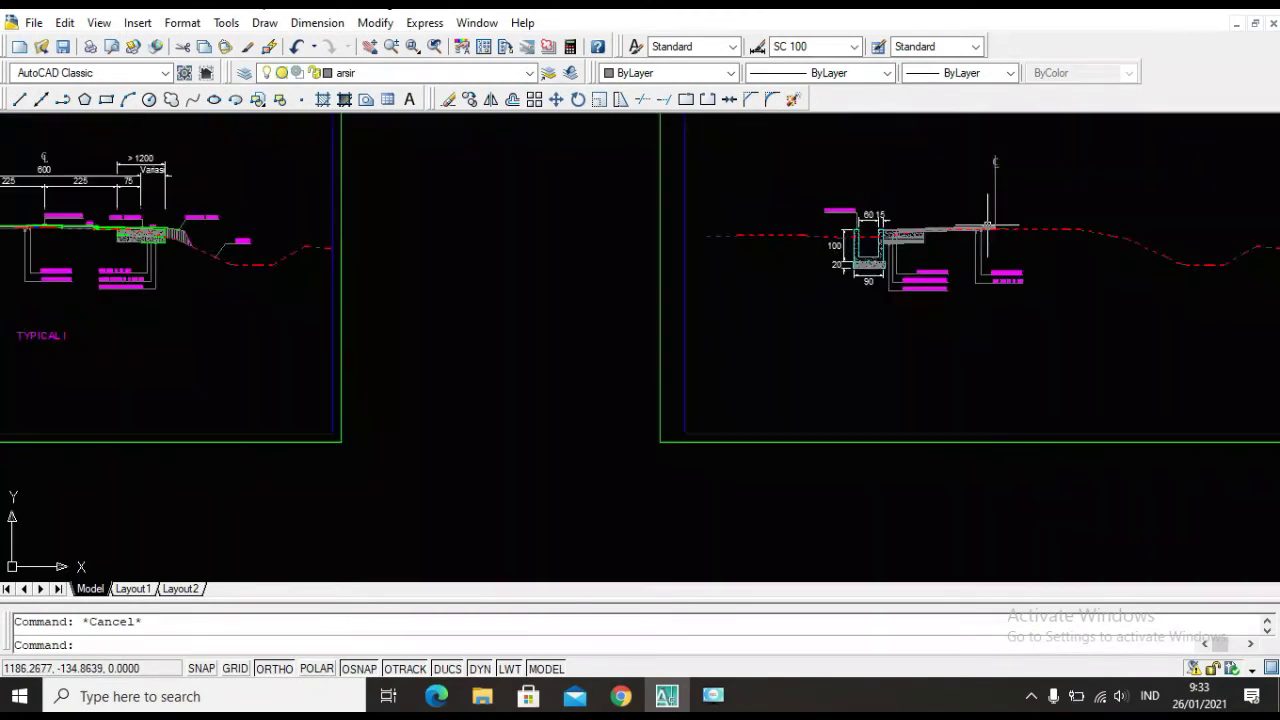
Select the new section's layer labels with their leaders and arrowheads, plus the aggregate layer outlines and hatches beside the channel.
scroll(1018, 285, "up", 5)
left_click(1031, 329)
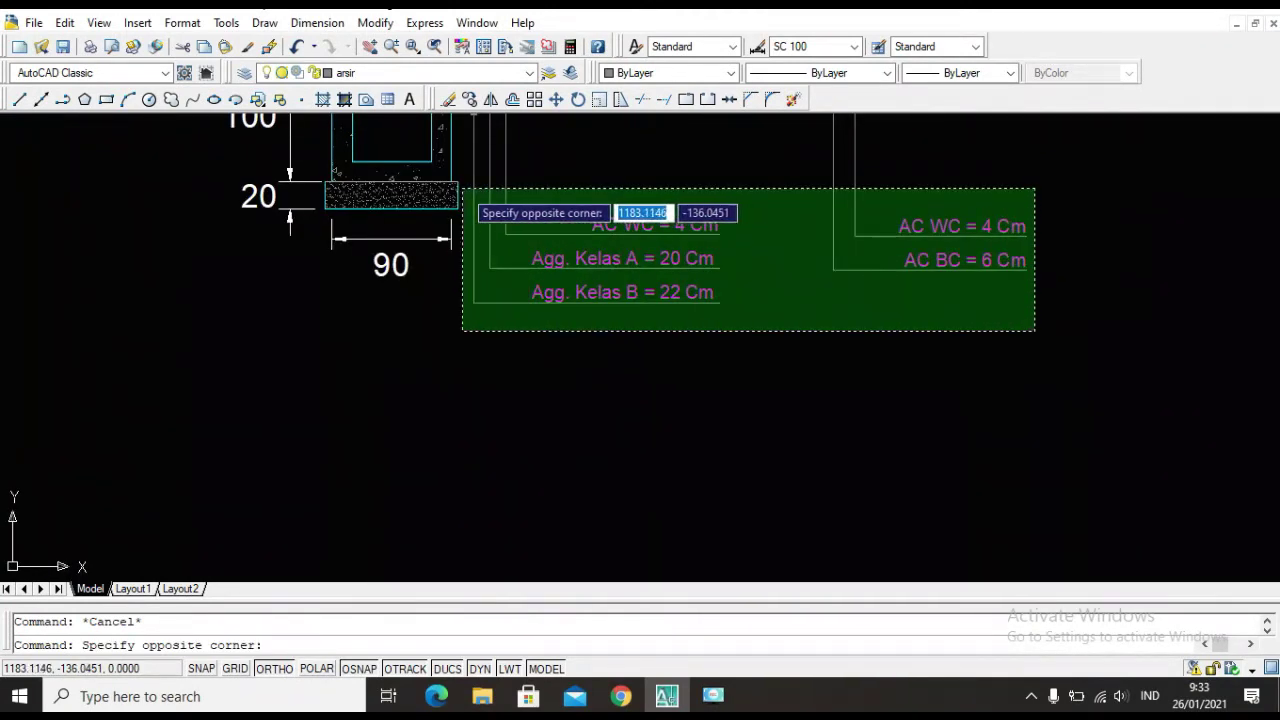
left_click(467, 185)
scroll(467, 185, "down", 5)
scroll(680, 250, "up", 6)
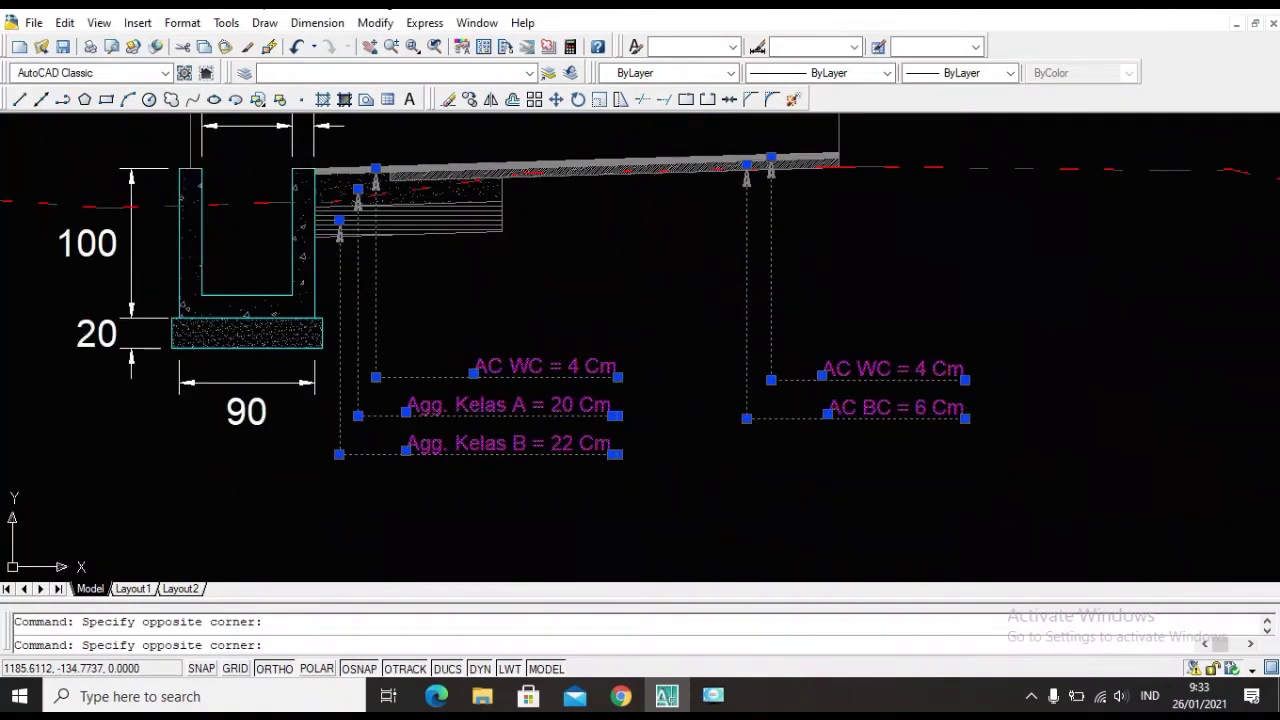
left_click(322, 153)
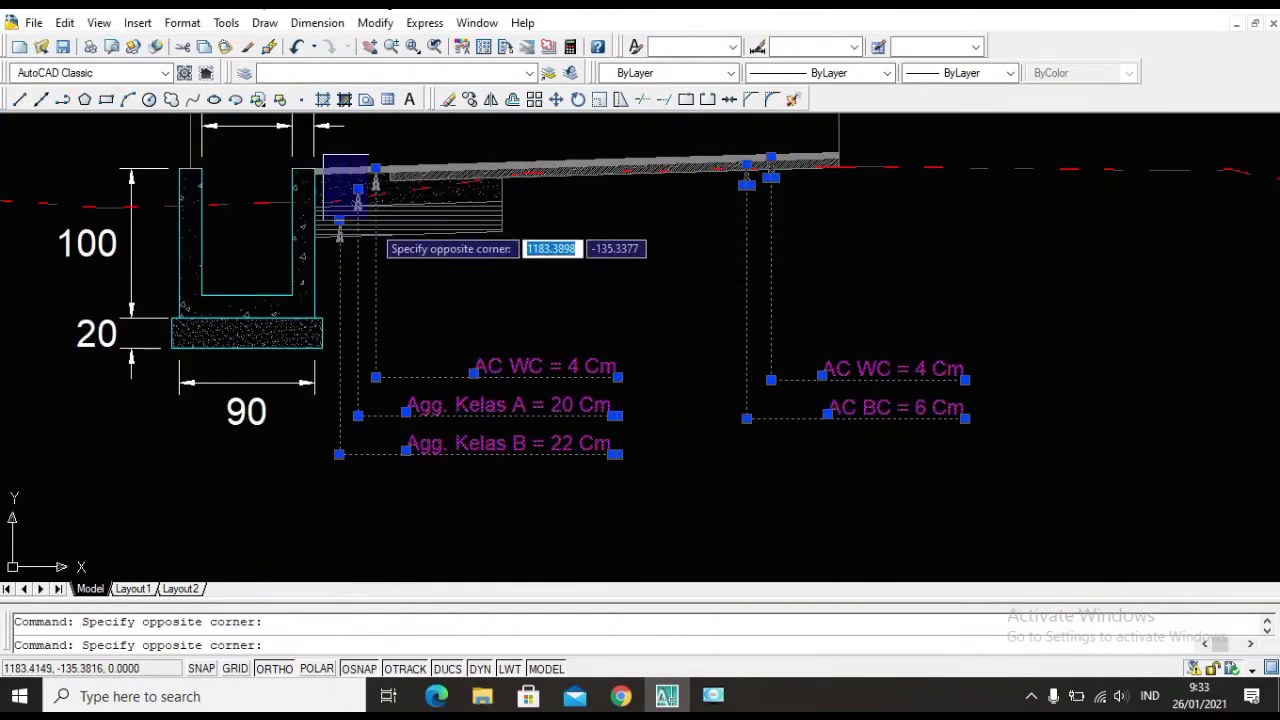
left_click(427, 288)
left_click(545, 280)
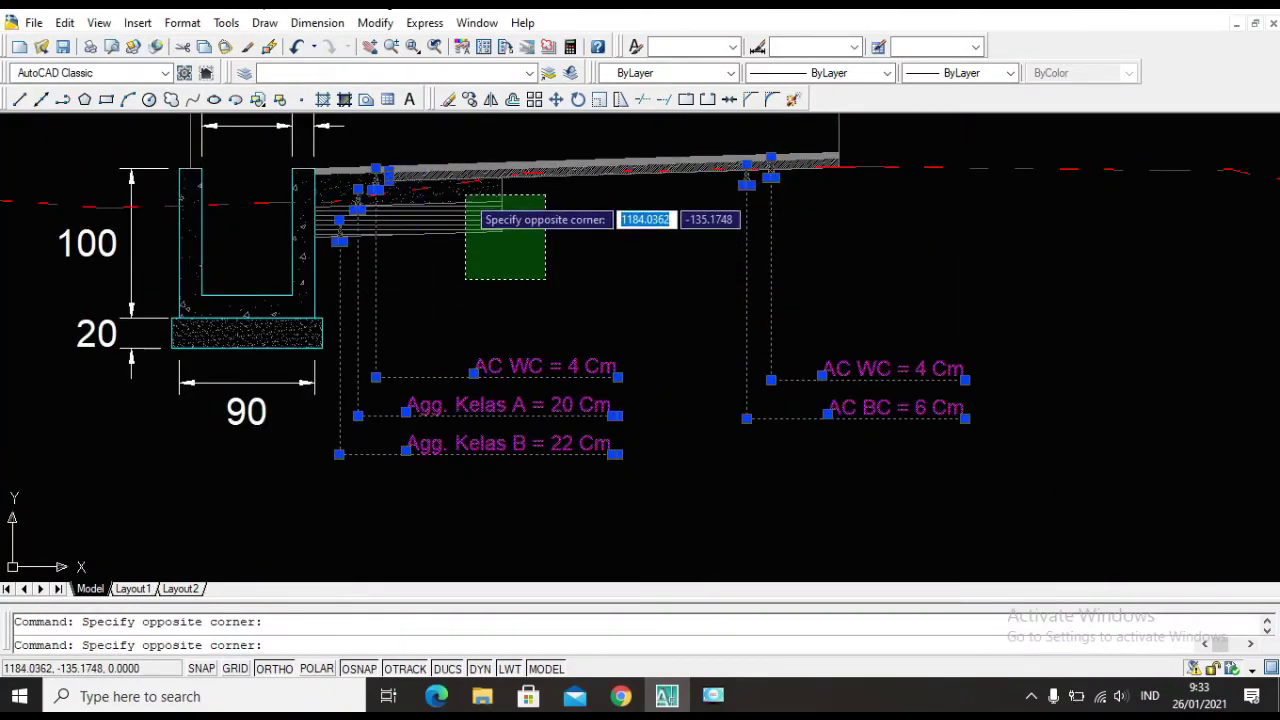
left_click(432, 170)
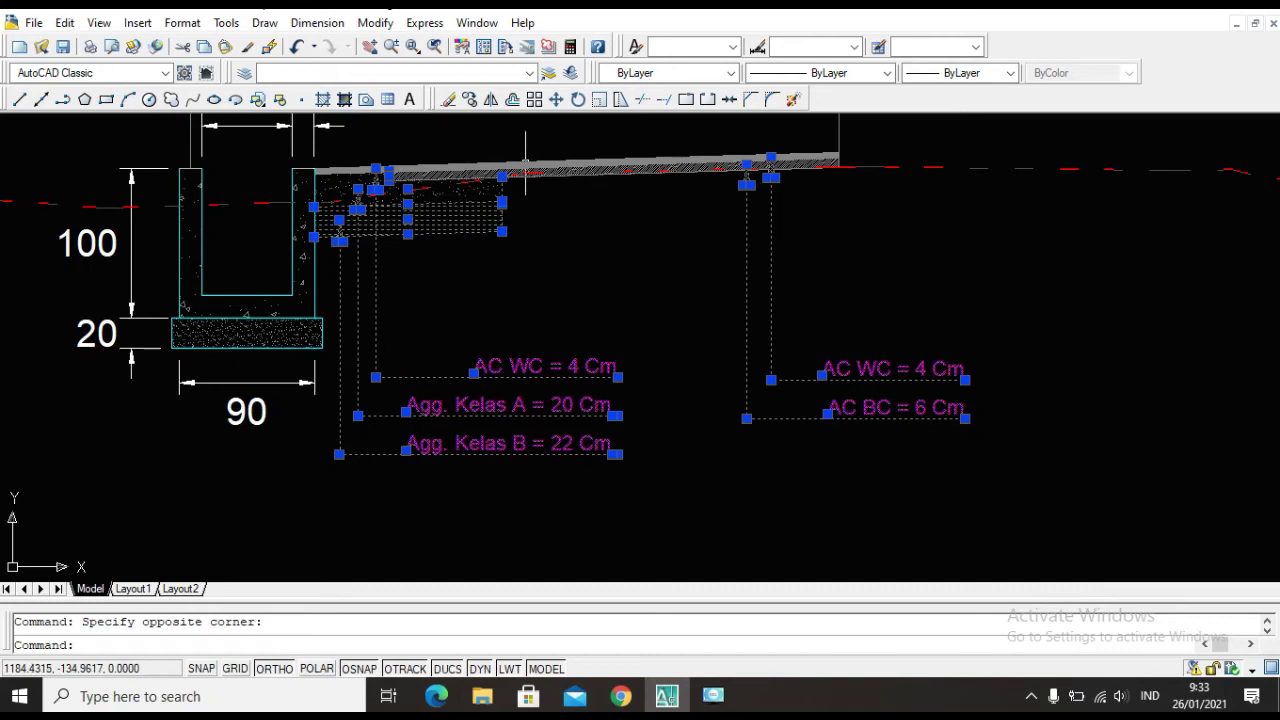
Add the remaining pavement layer outlines and hatches between the channel wall and the centerline to the selection.
left_click(303, 145)
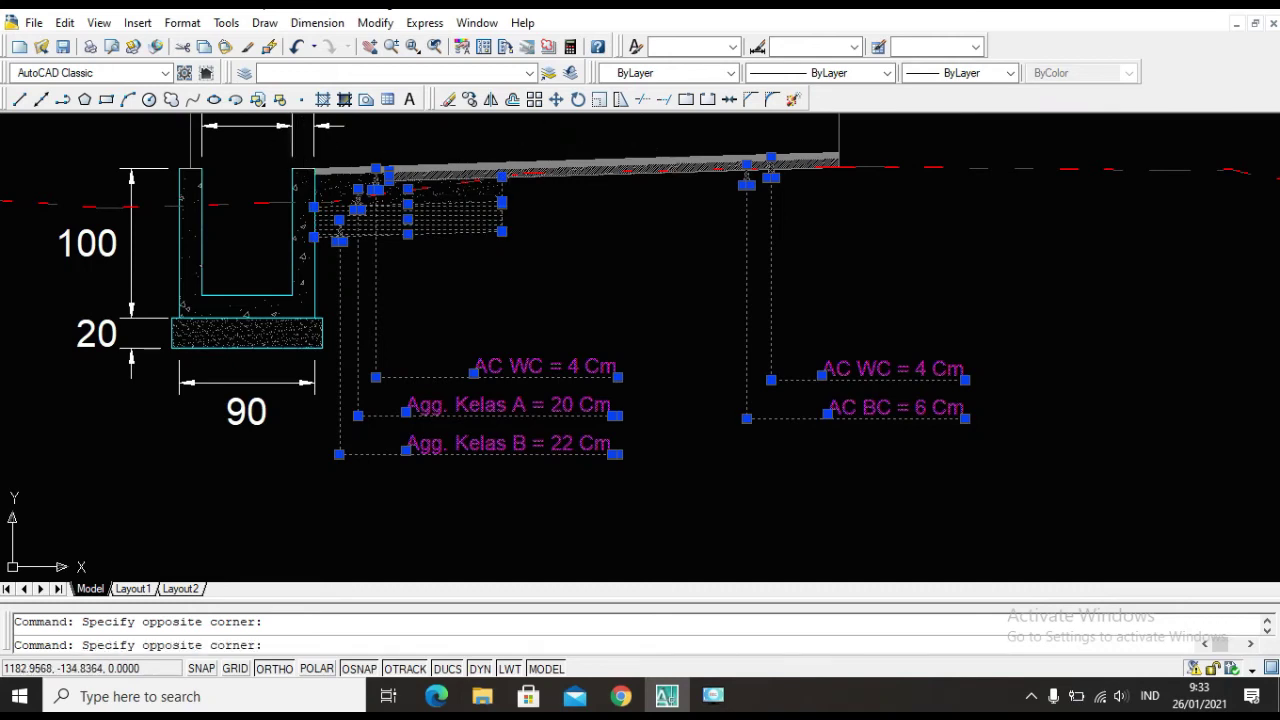
left_click(860, 237)
scroll(454, 289, "down", 4)
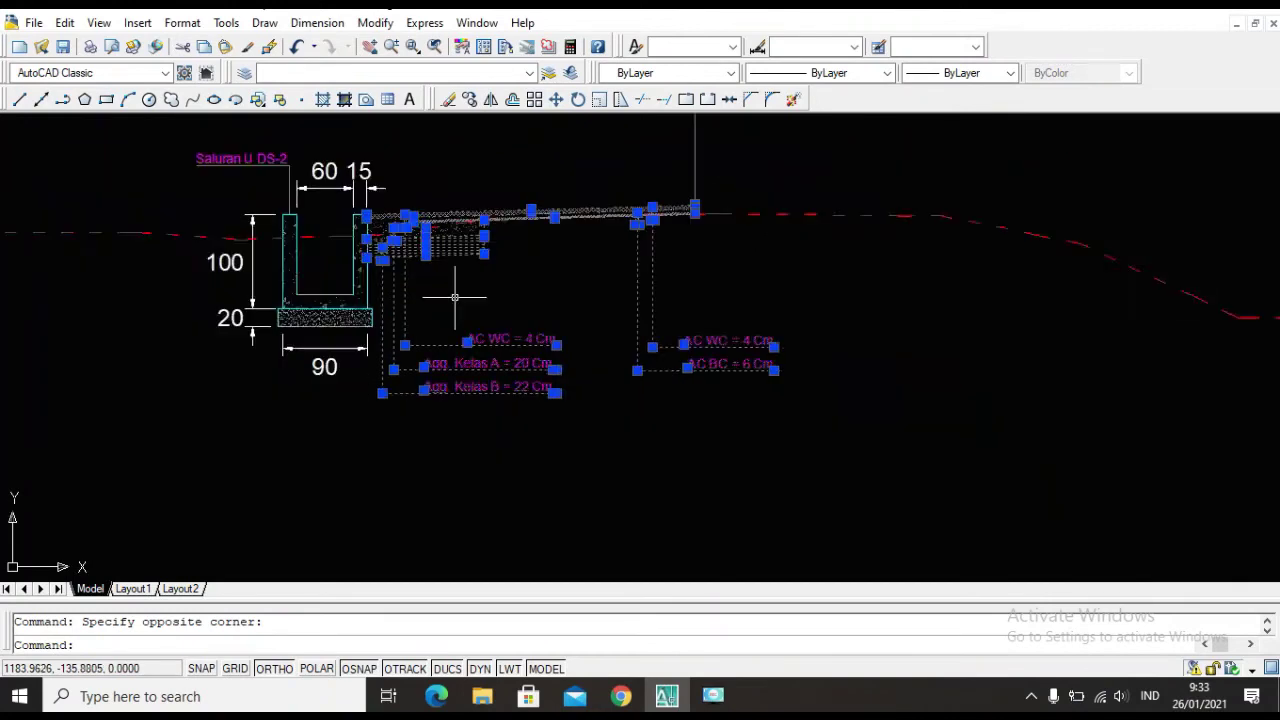
scroll(549, 220, "up", 6)
scroll(543, 250, "down", 2)
scroll(543, 250, "down", 4)
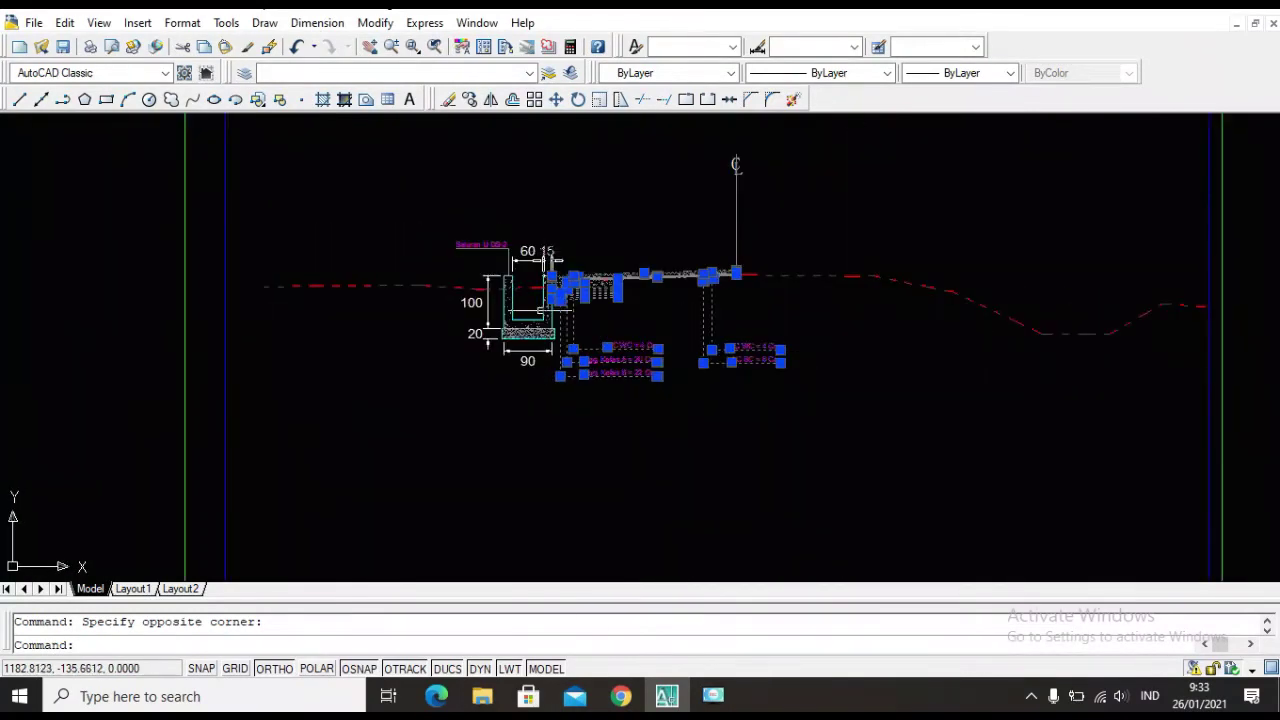
scroll(543, 345, "up", 3)
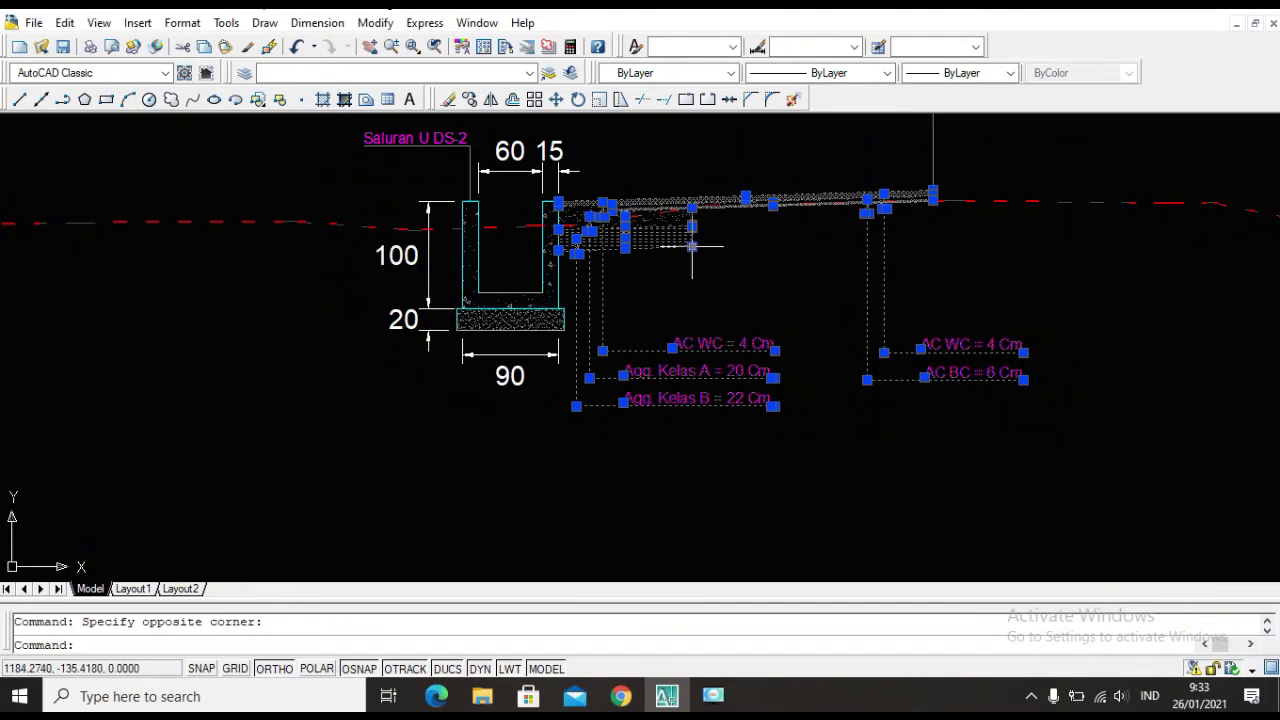
scroll(587, 182, "up", 3)
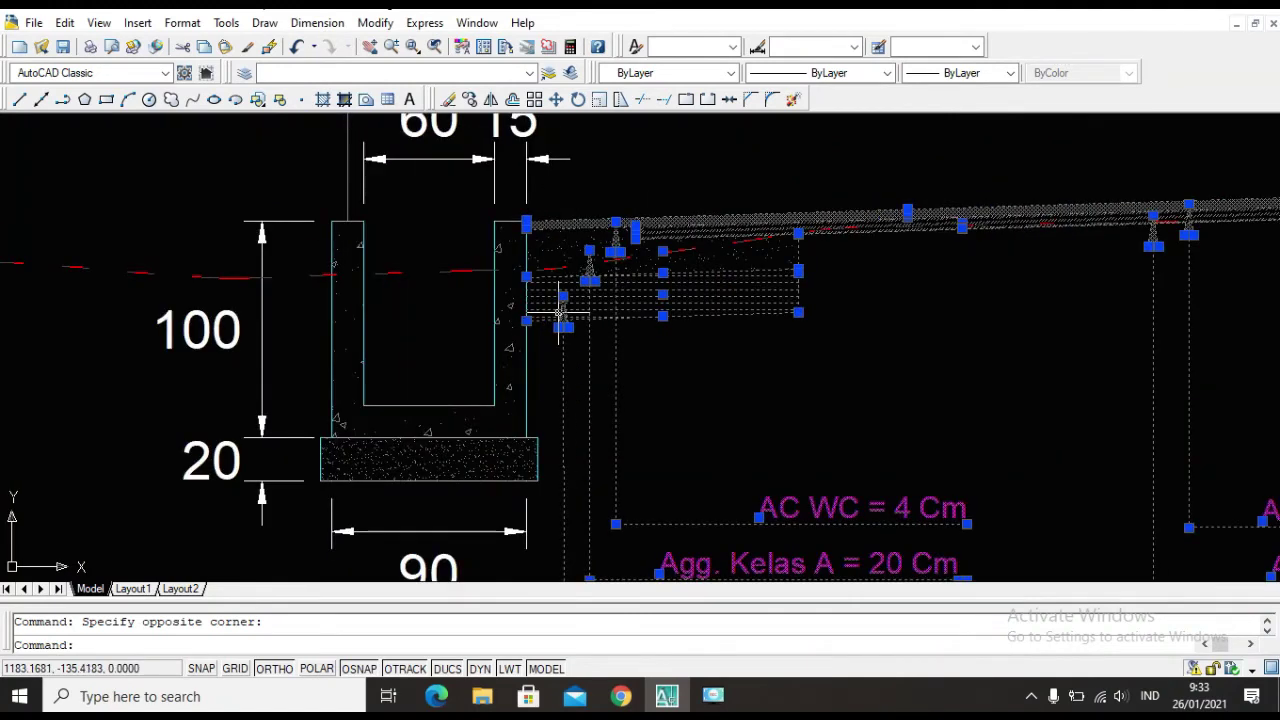
left_click(505, 209)
left_click(603, 370)
scroll(620, 326, "down", 3)
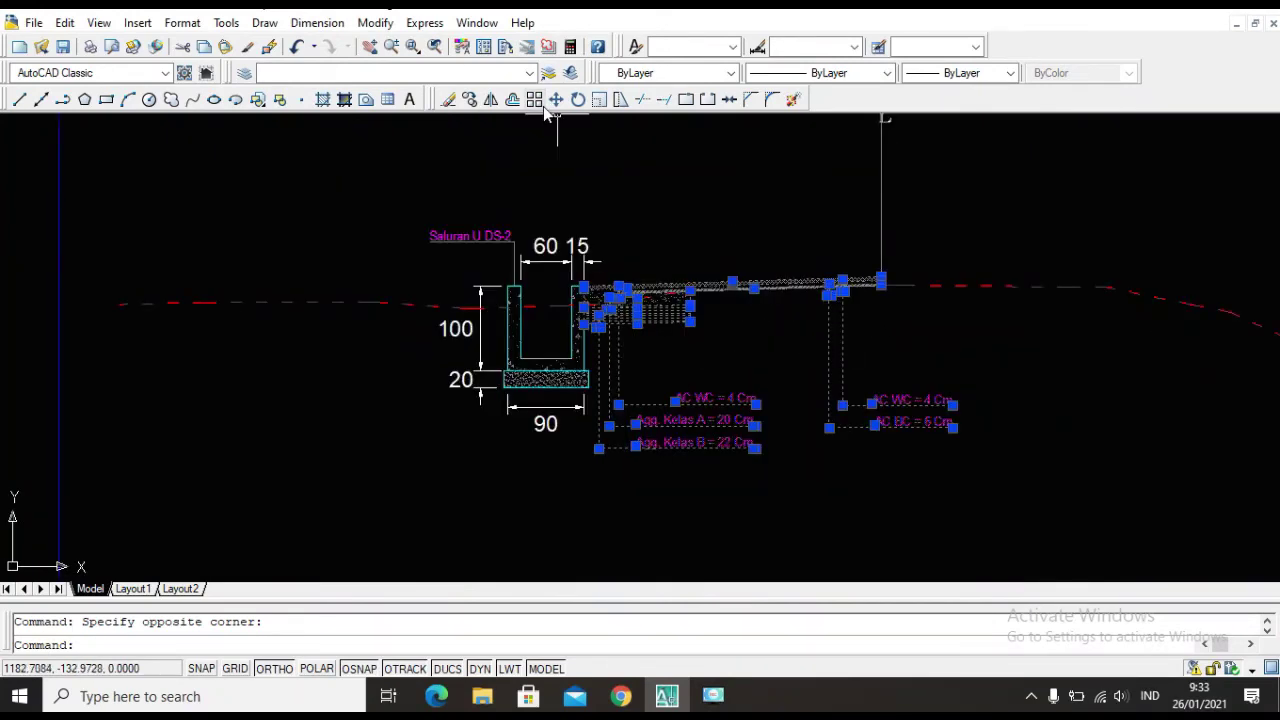
Mirror the pavement layers, hatches and channel-side layer labels about the new section's vertical centerline, keeping the originals.
type("MI")
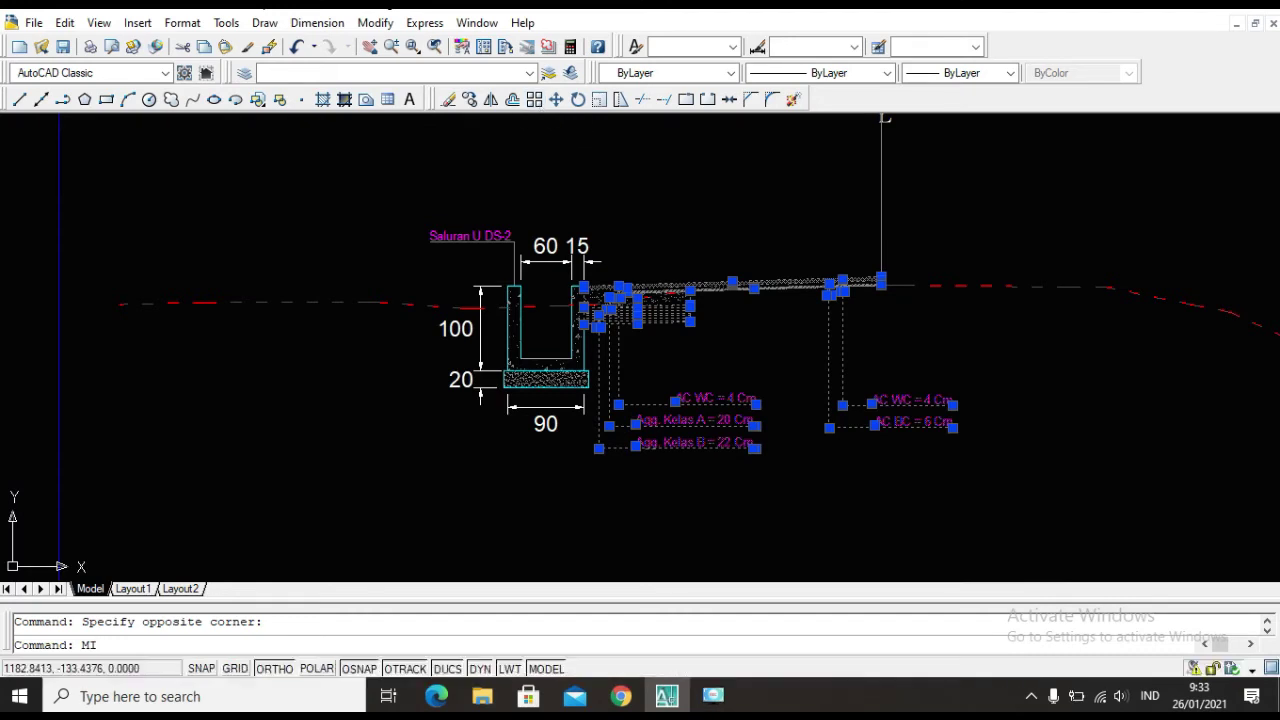
key("Return")
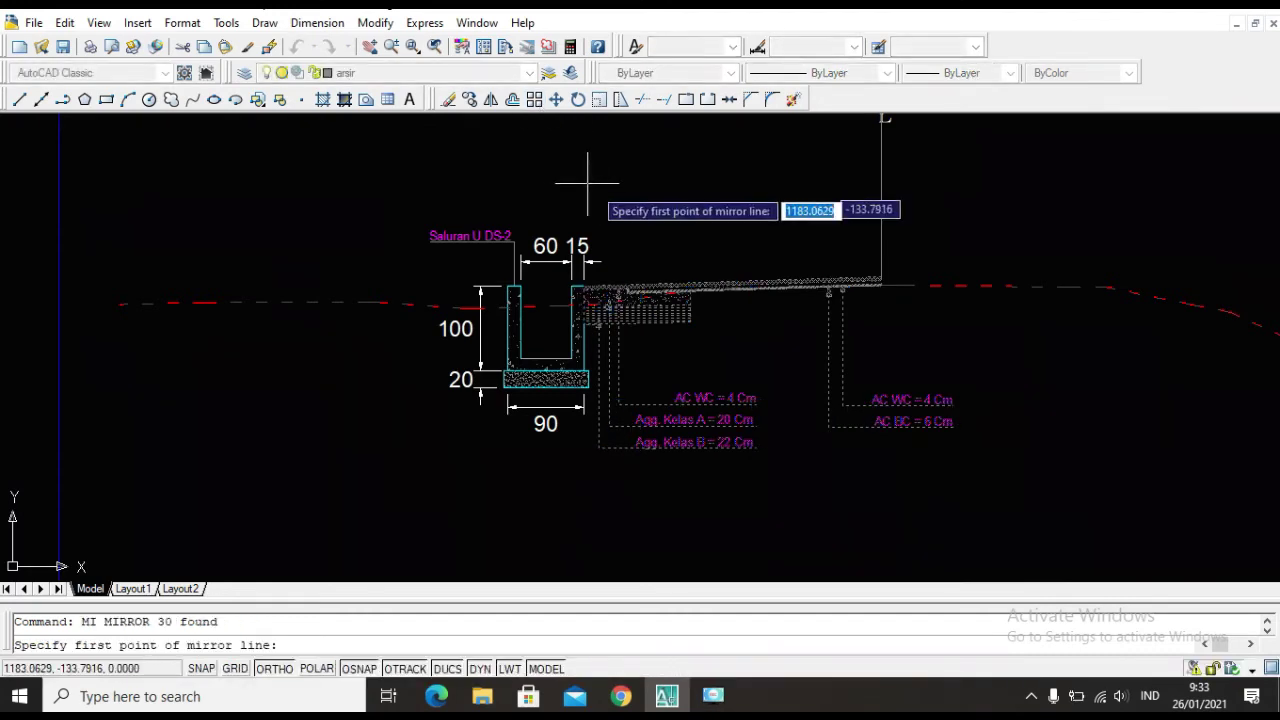
scroll(880, 300, "up", 5)
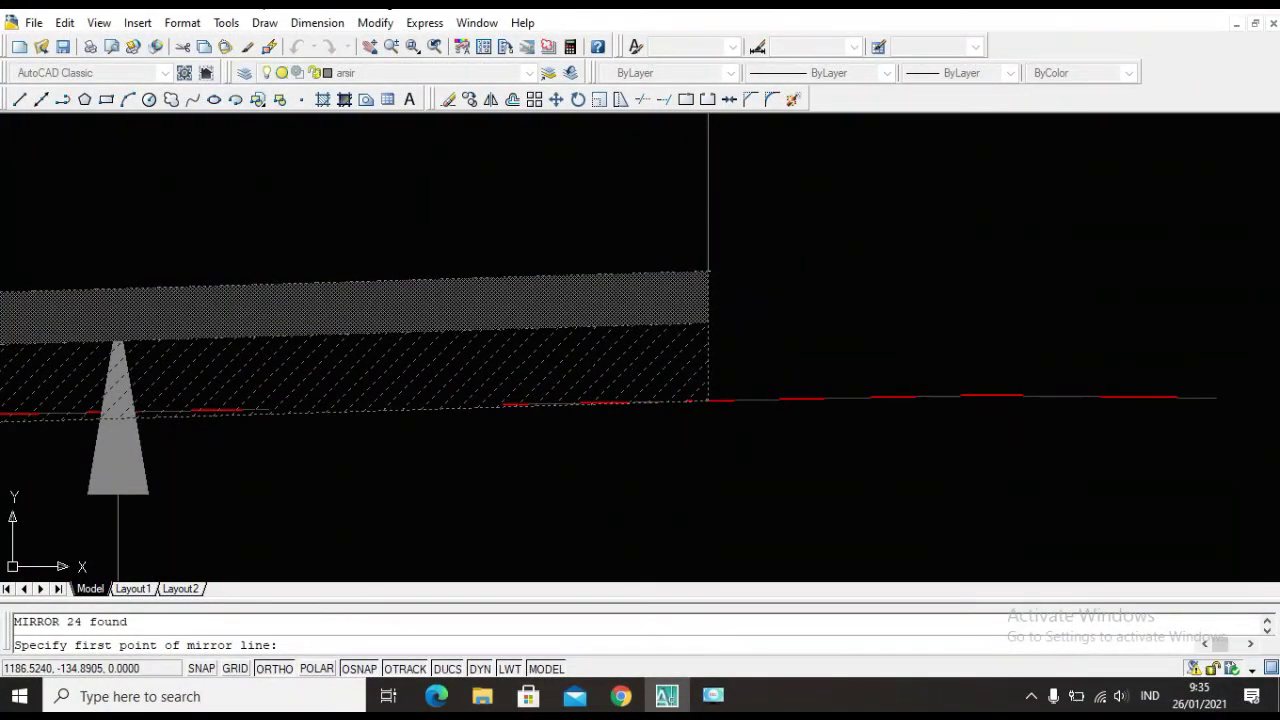
left_click(708, 270)
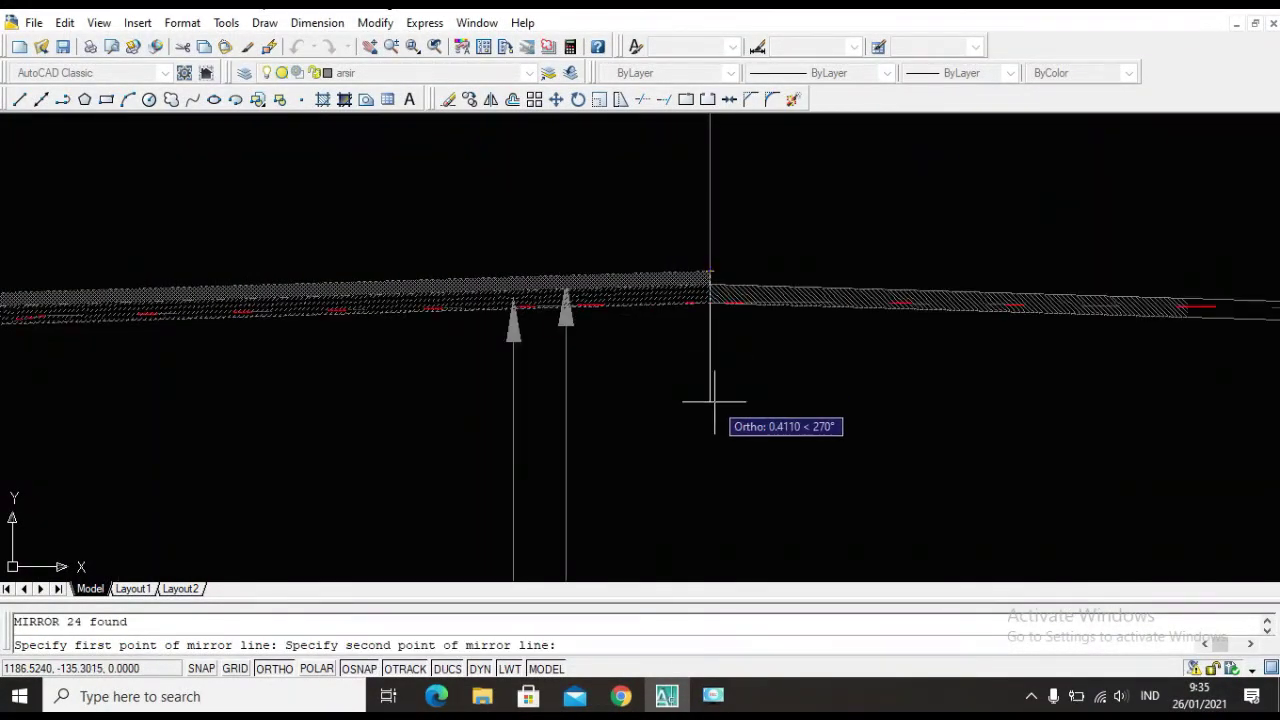
left_click(712, 402)
key("Return")
scroll(714, 402, "down", 3)
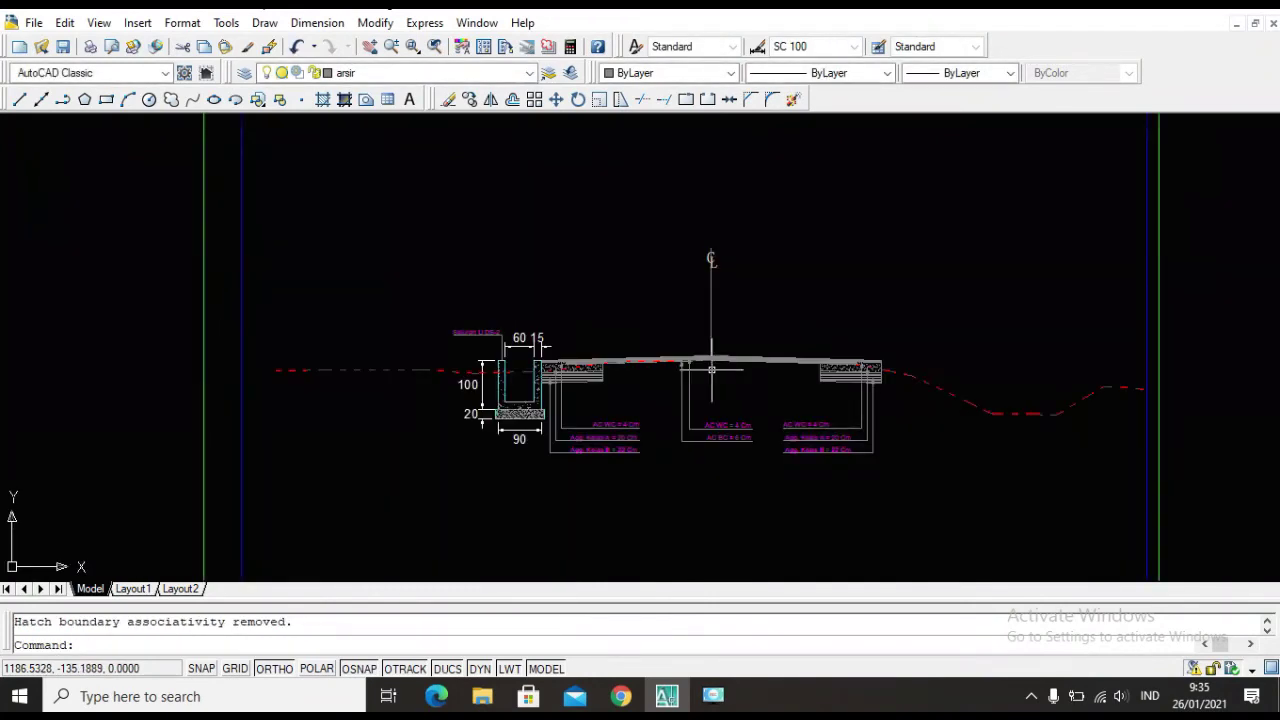
scroll(684, 236, "up", 5)
middle_click_drag(684, 238, 716, 458)
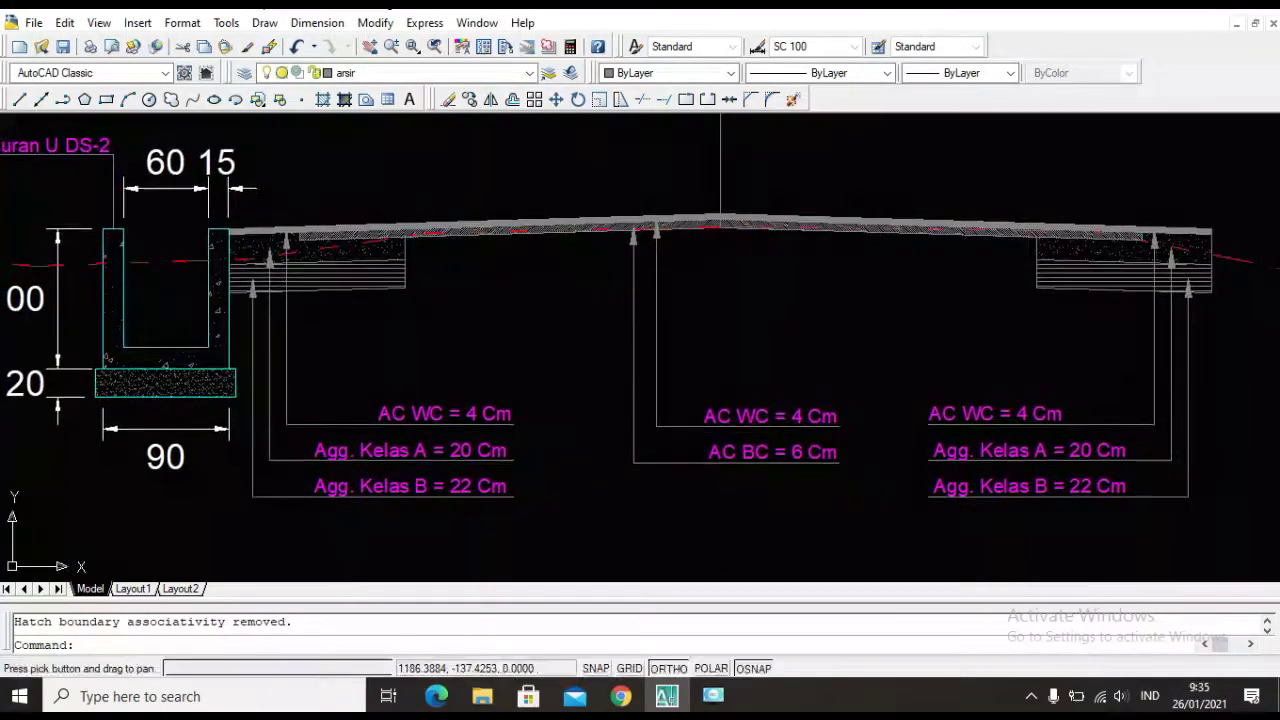
scroll(457, 232, "down", 4)
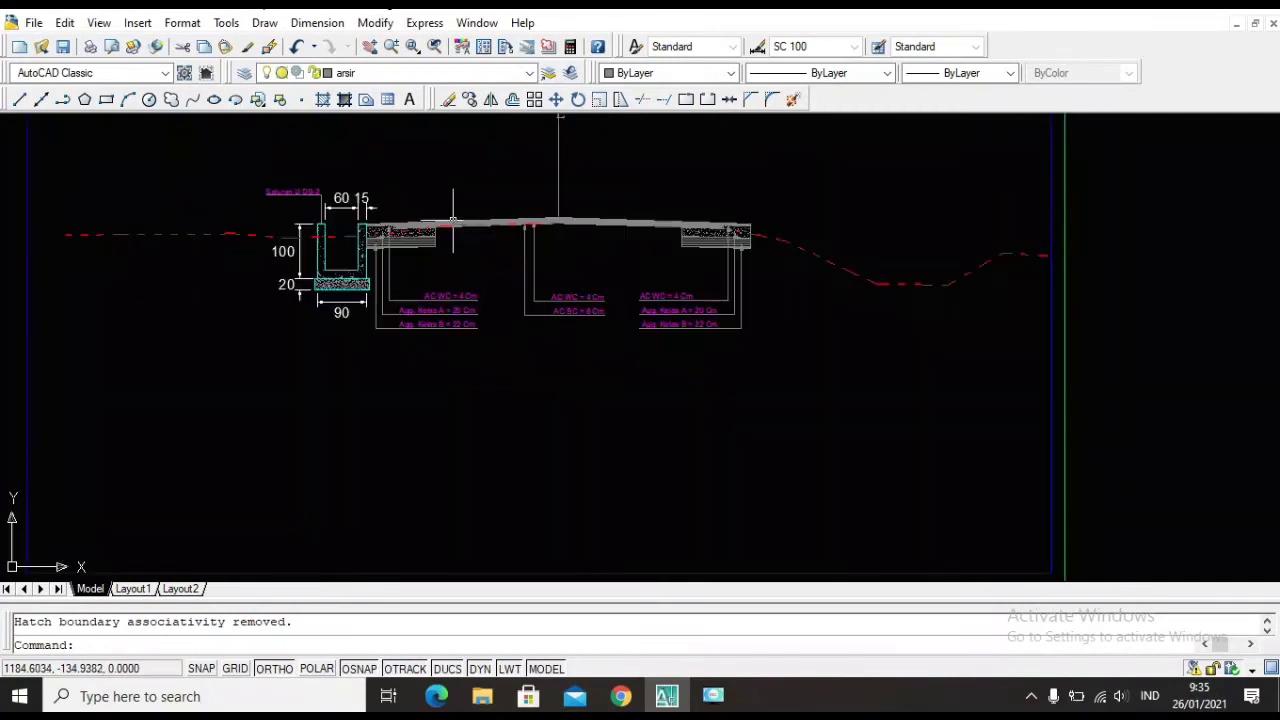
scroll(586, 214, "up", 5)
scroll(902, 149, "down", 5)
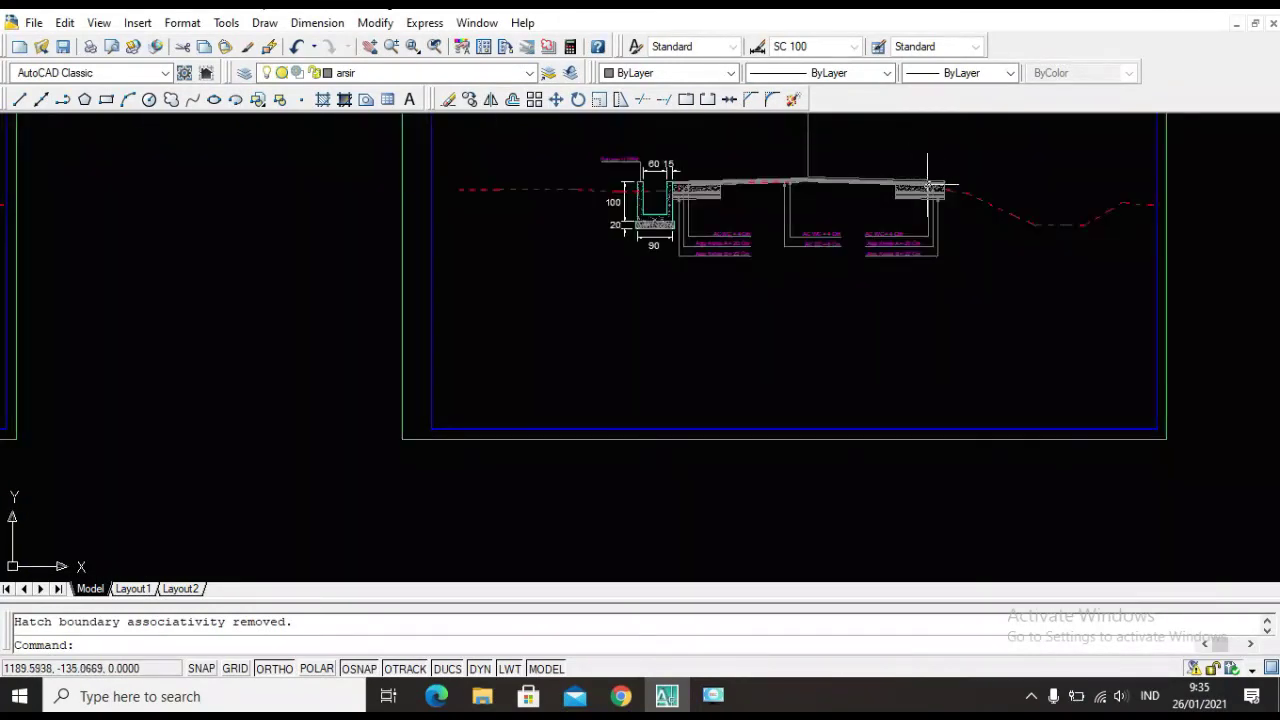
scroll(958, 174, "up", 5)
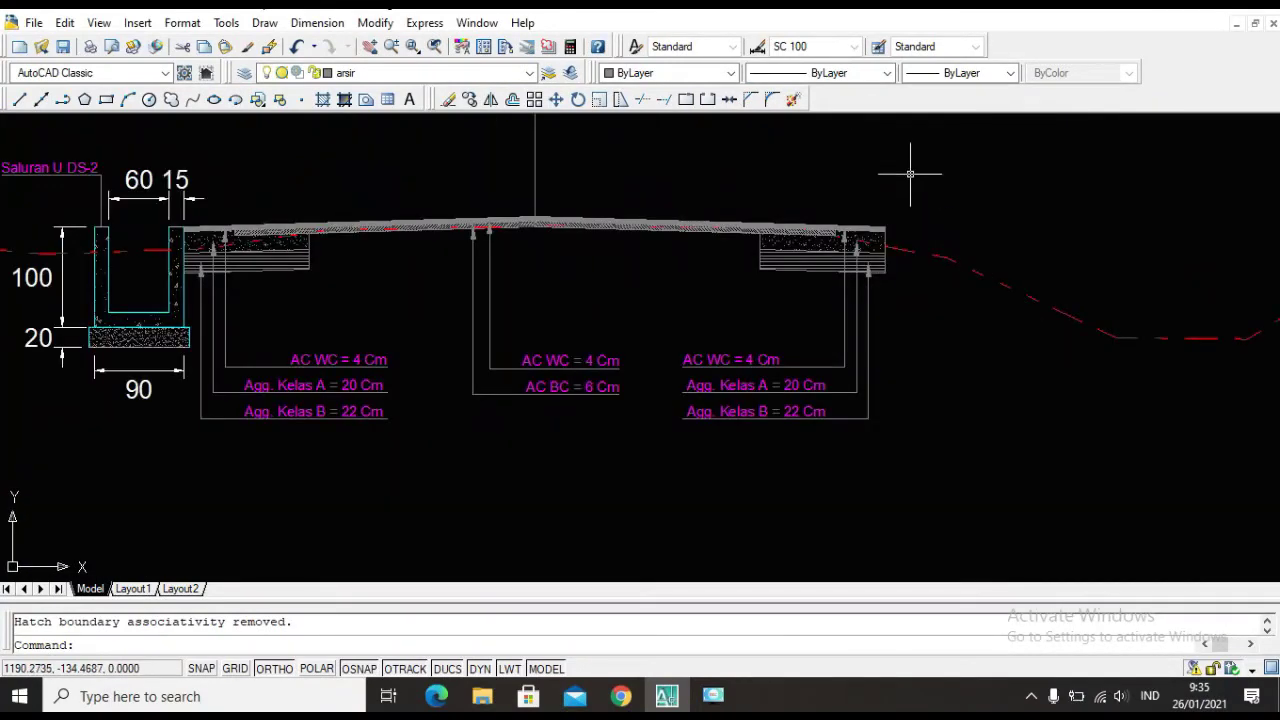
Examine the mirrored pavement layers and labels at the centerline and across the whole new section.
scroll(500, 217, "up", 5)
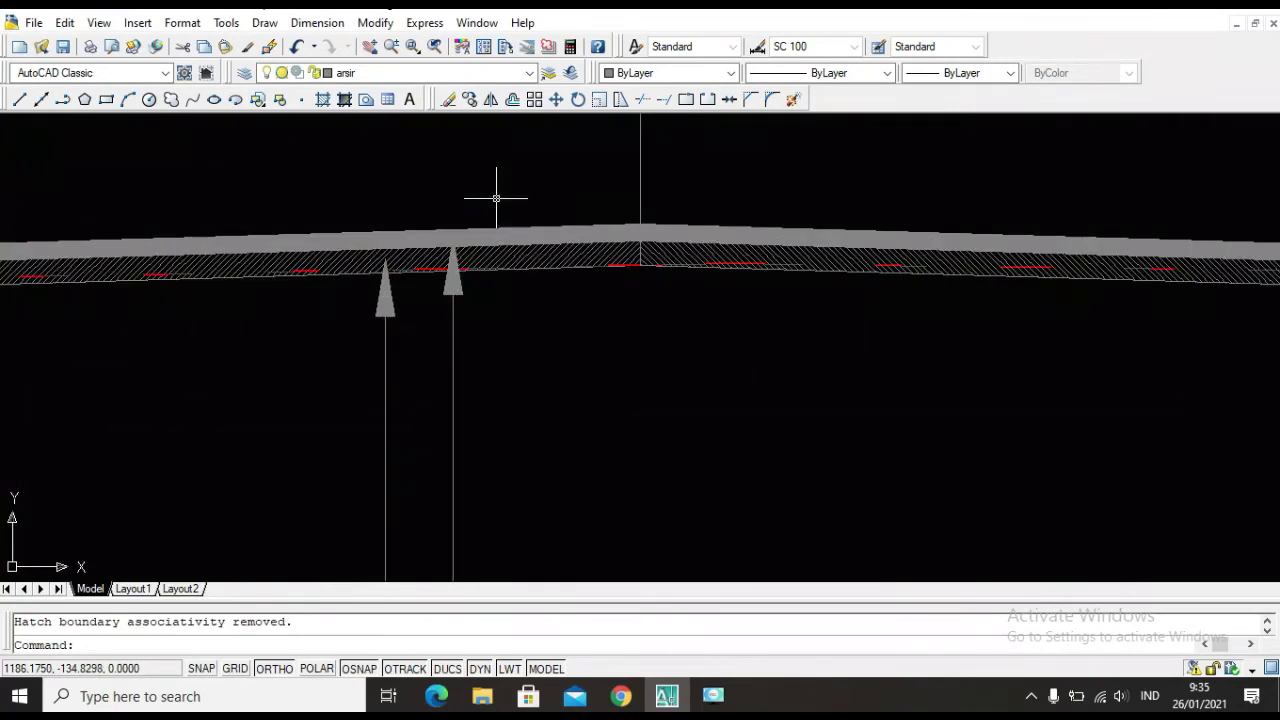
scroll(738, 255, "down", 5)
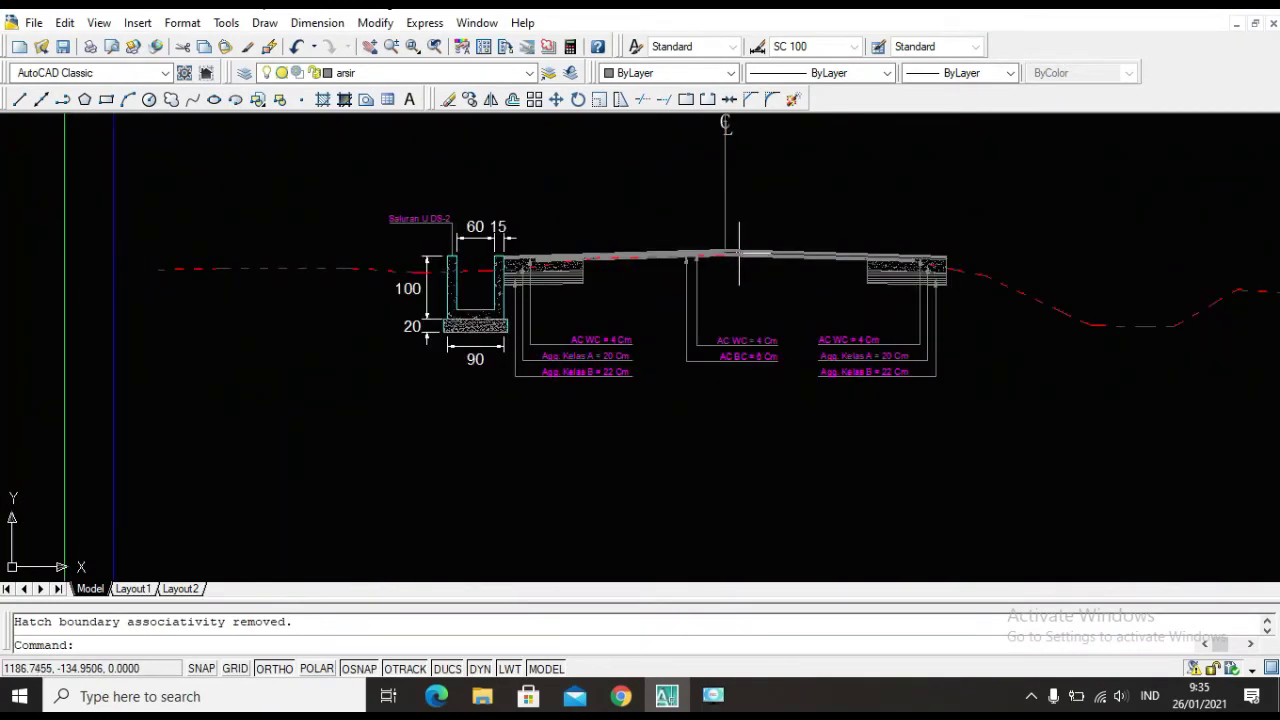
scroll(498, 204, "down", 3)
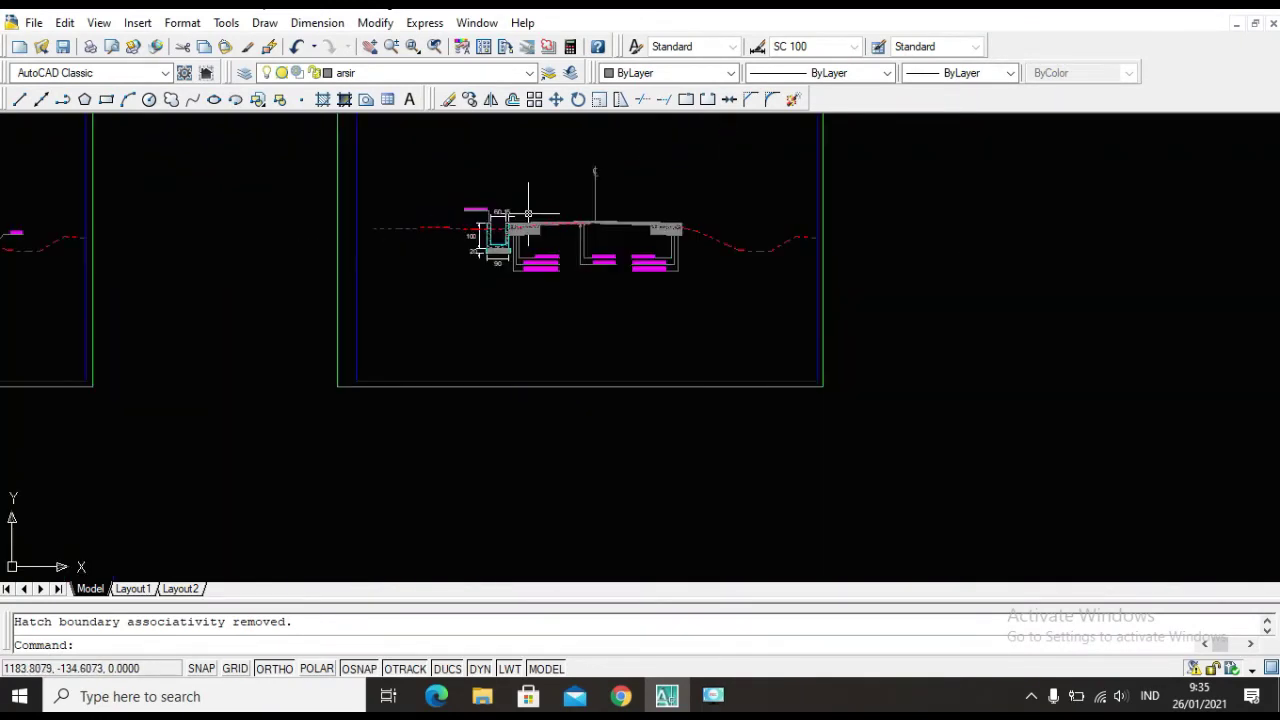
scroll(420, 204, "up", 3)
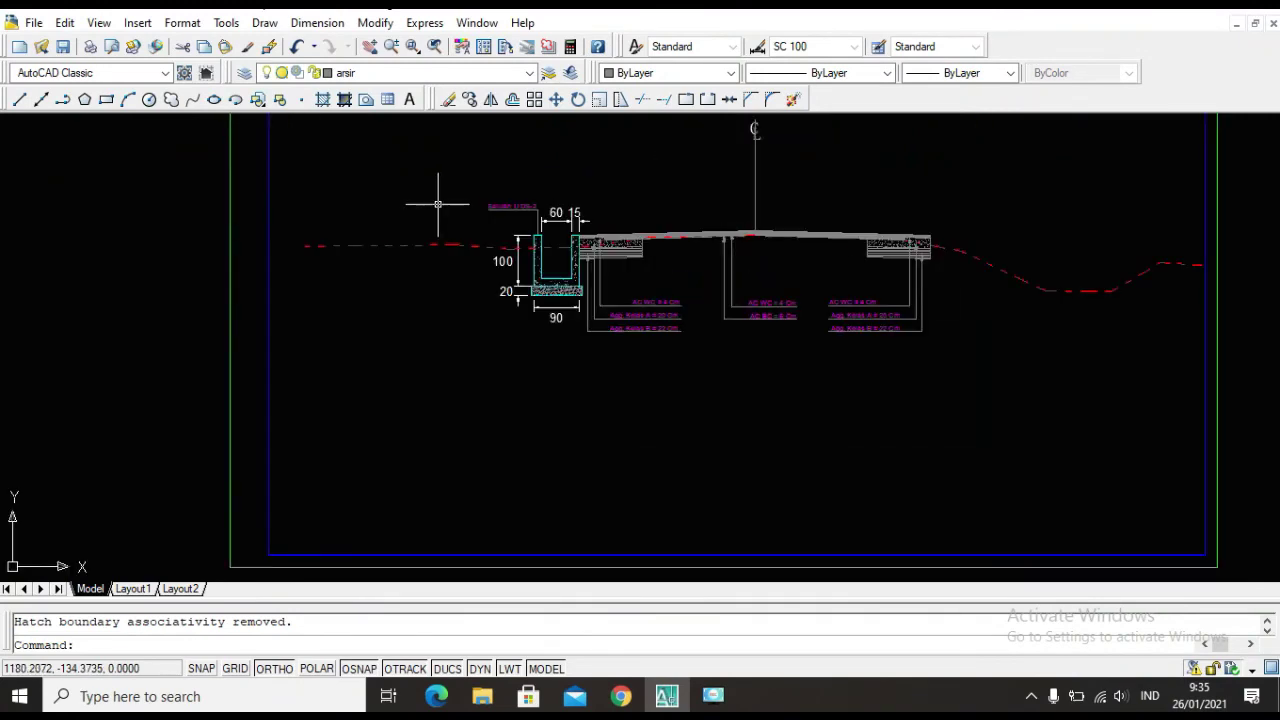
scroll(437, 204, "down", 3)
middle_click_drag(443, 200, 680, 266)
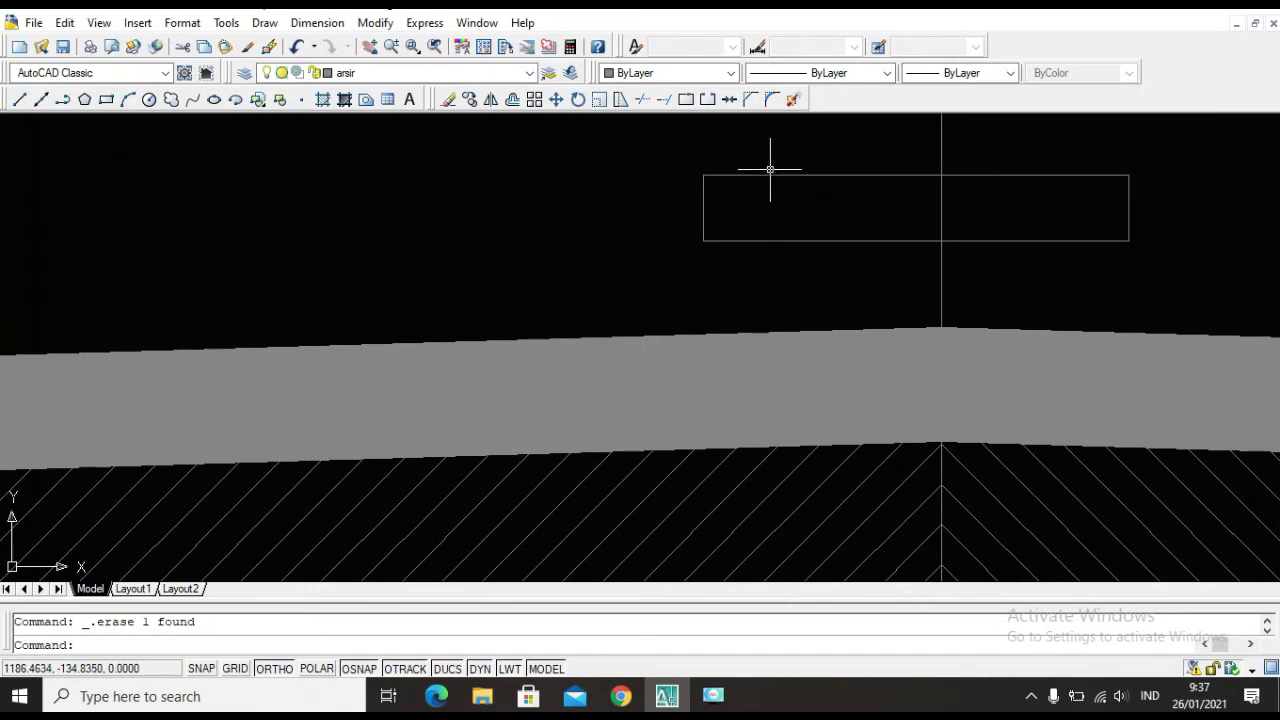
Move the small marking rectangle so the midpoint of its lower edge sits on the pavement crown at the centerline.
left_click(770, 169)
left_click(665, 210)
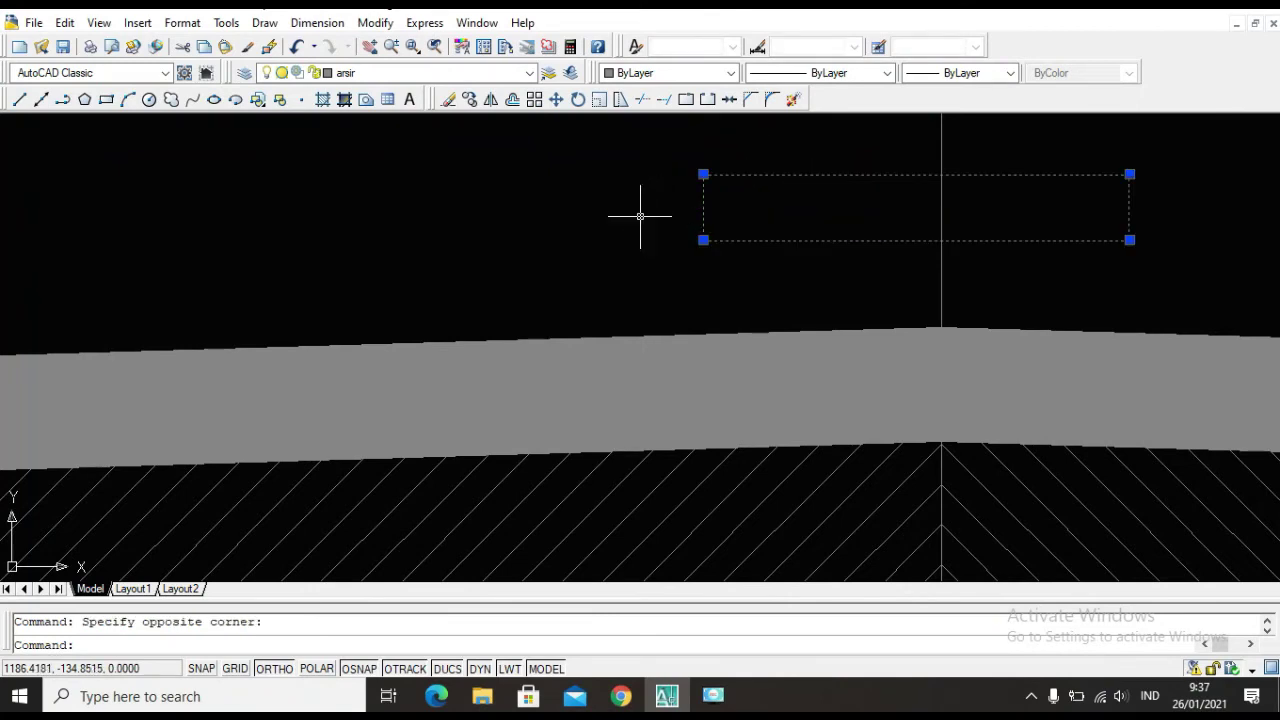
type("m")
key("Return")
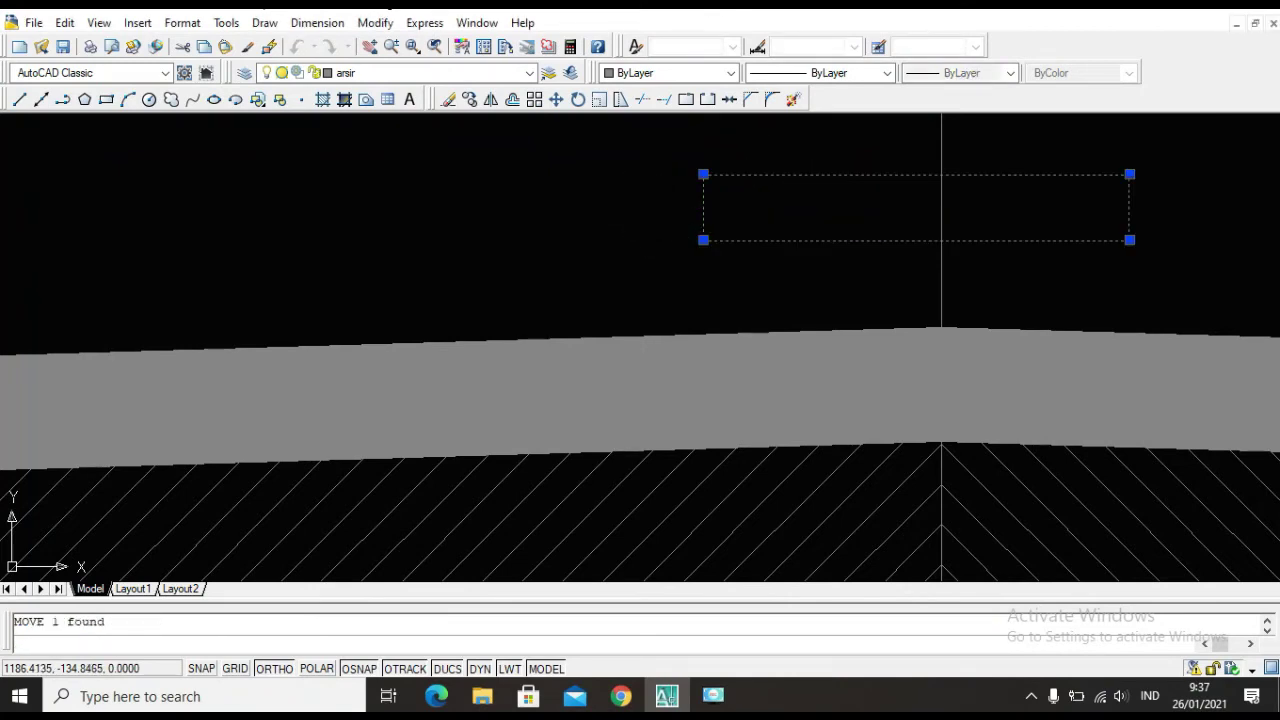
left_click(916, 241)
left_click(941, 327)
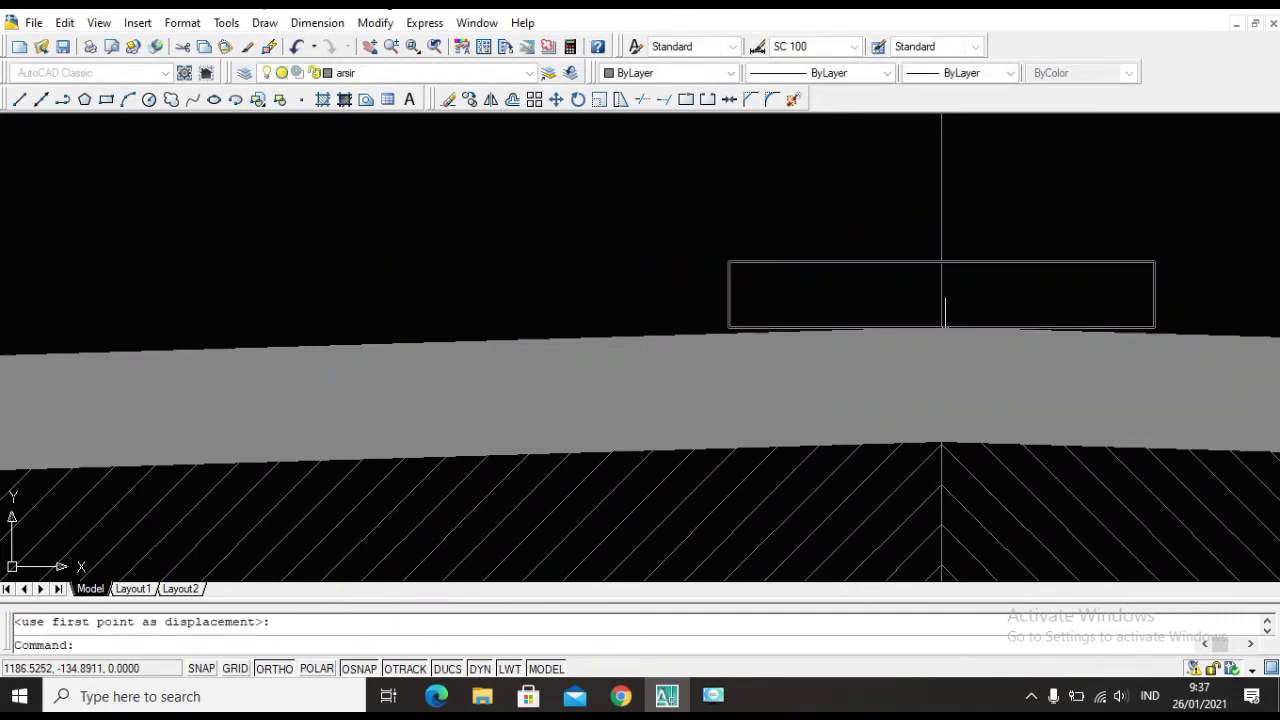
Move the centerline marking rectangle straight down so its lower part is embedded in the top pavement layer.
left_click(966, 263)
key("Return")
left_click(1007, 193)
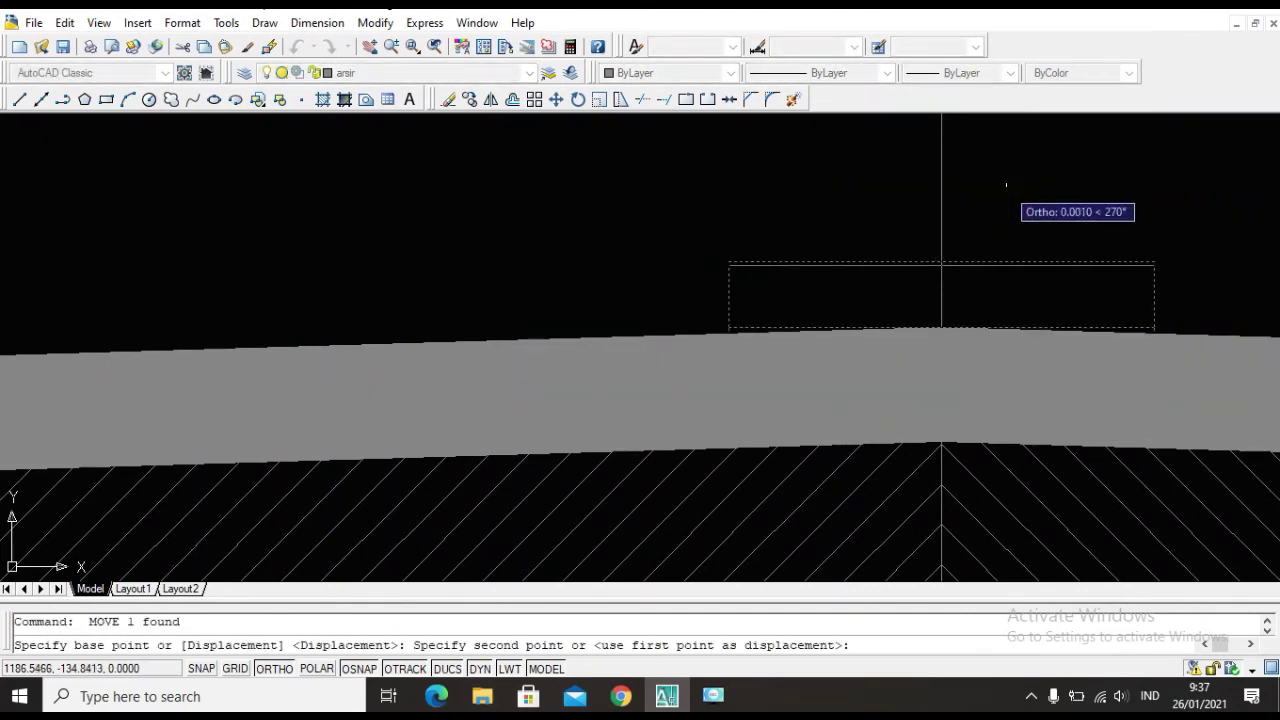
left_click(1007, 257)
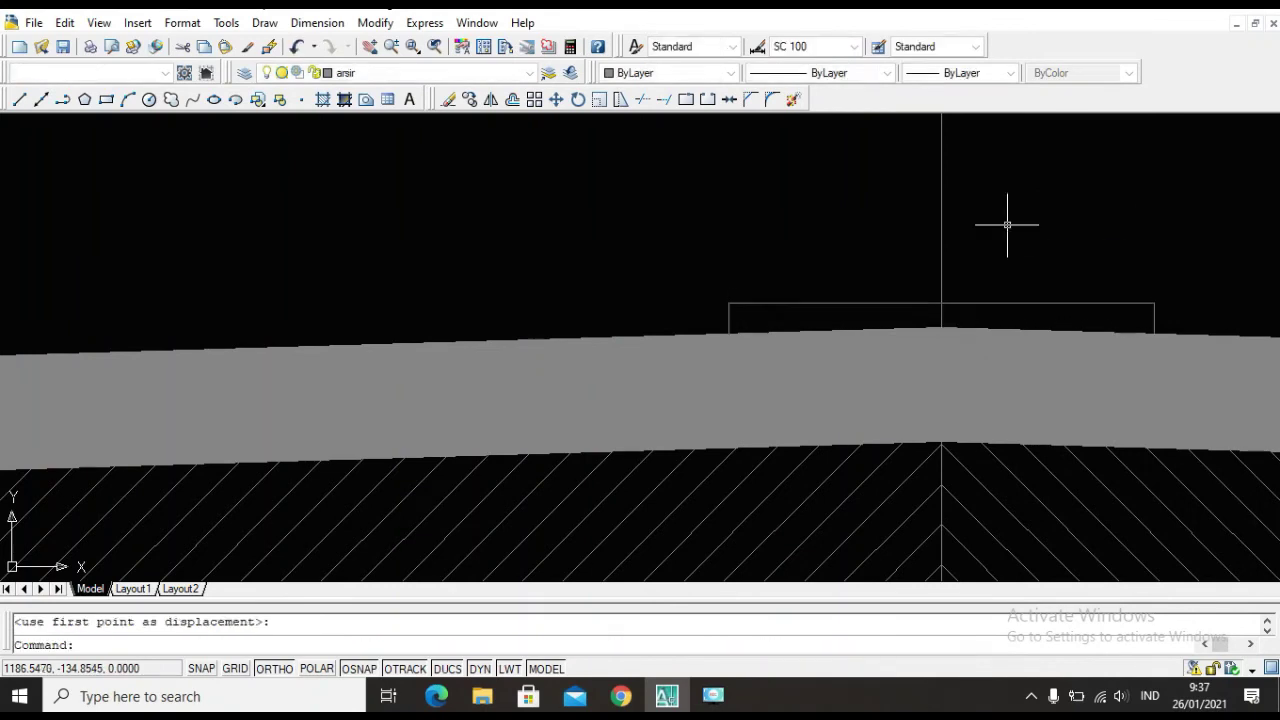
scroll(756, 396, "down", 6)
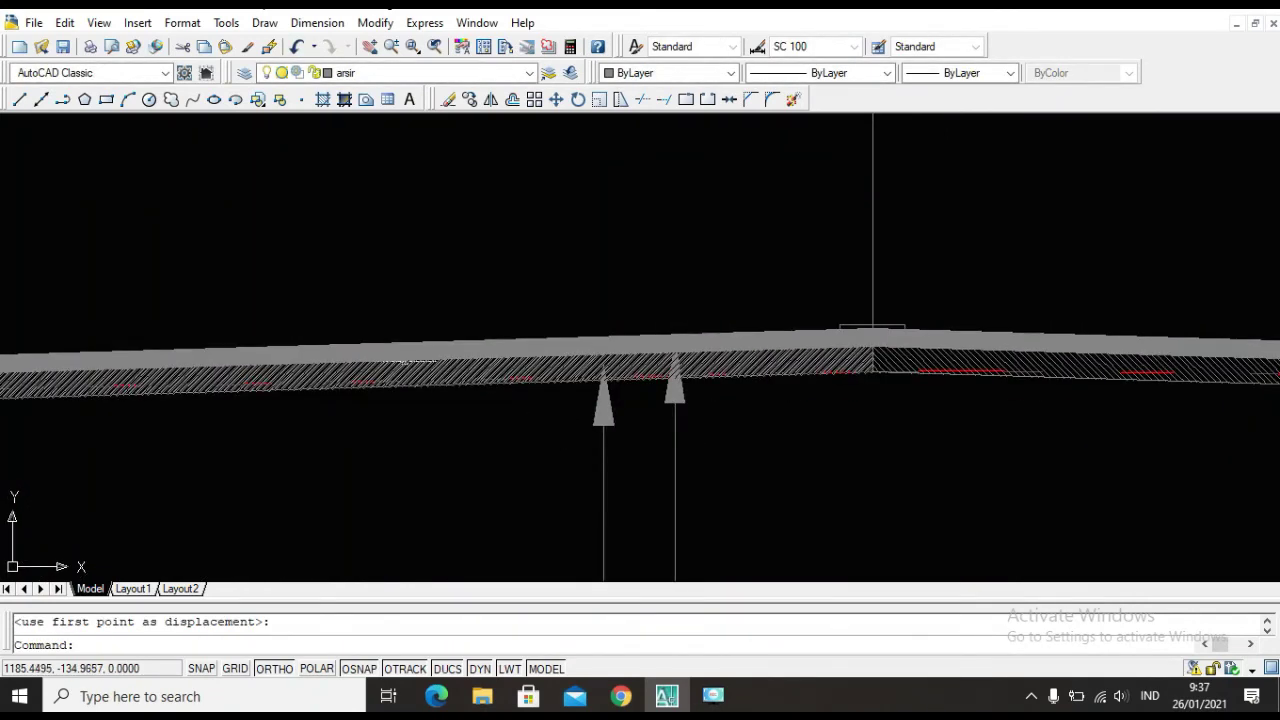
scroll(871, 291, "up", 5)
type("tr")
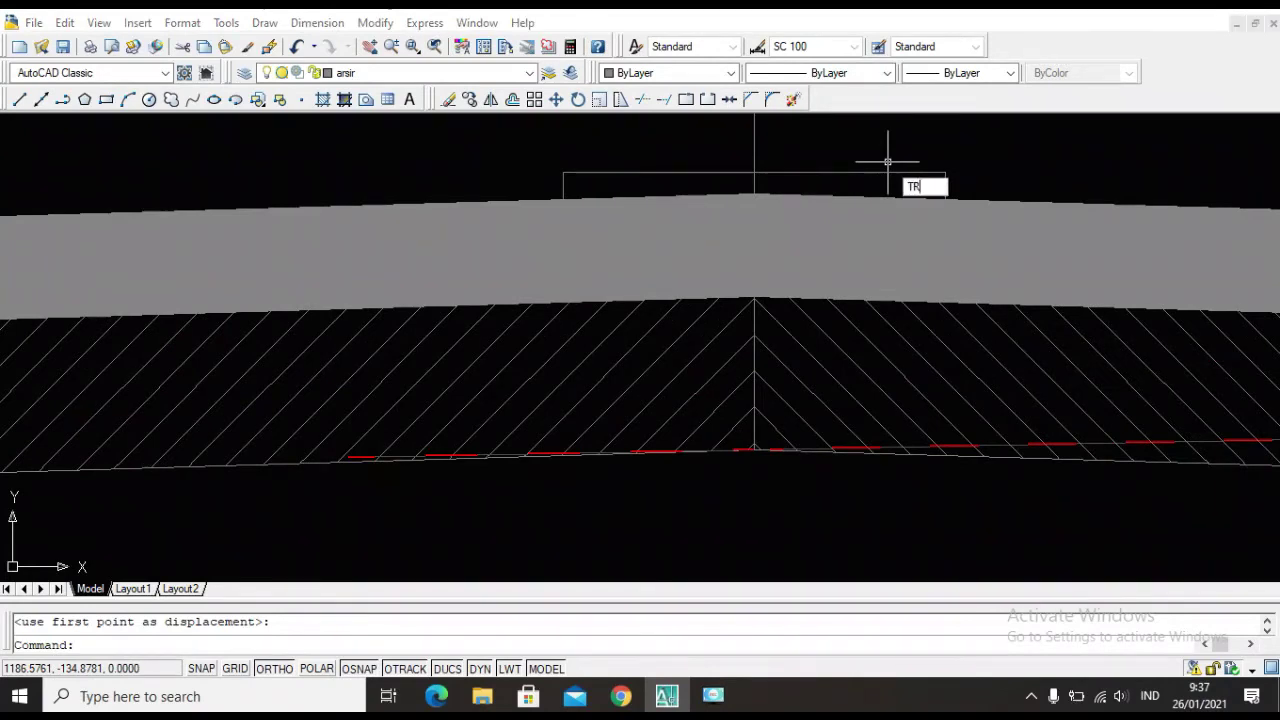
key("Return")
key("Return")
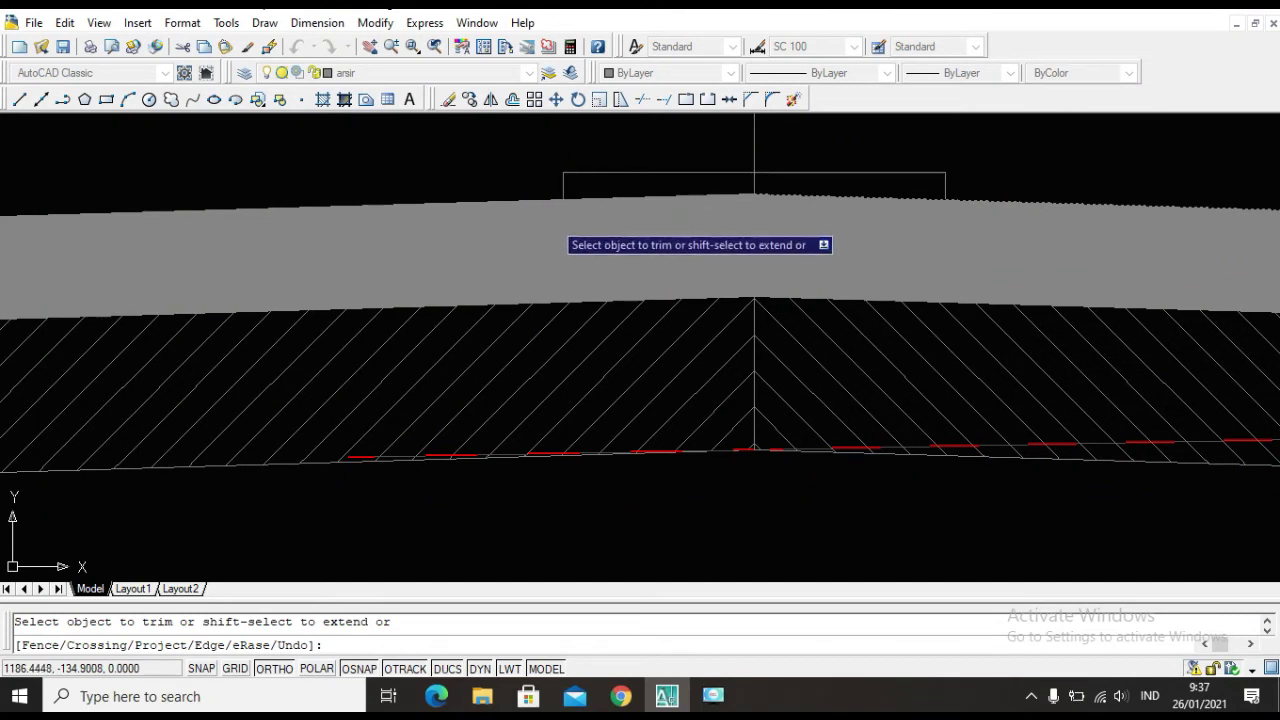
key("Escape")
type("TR")
key("Return")
key("Return")
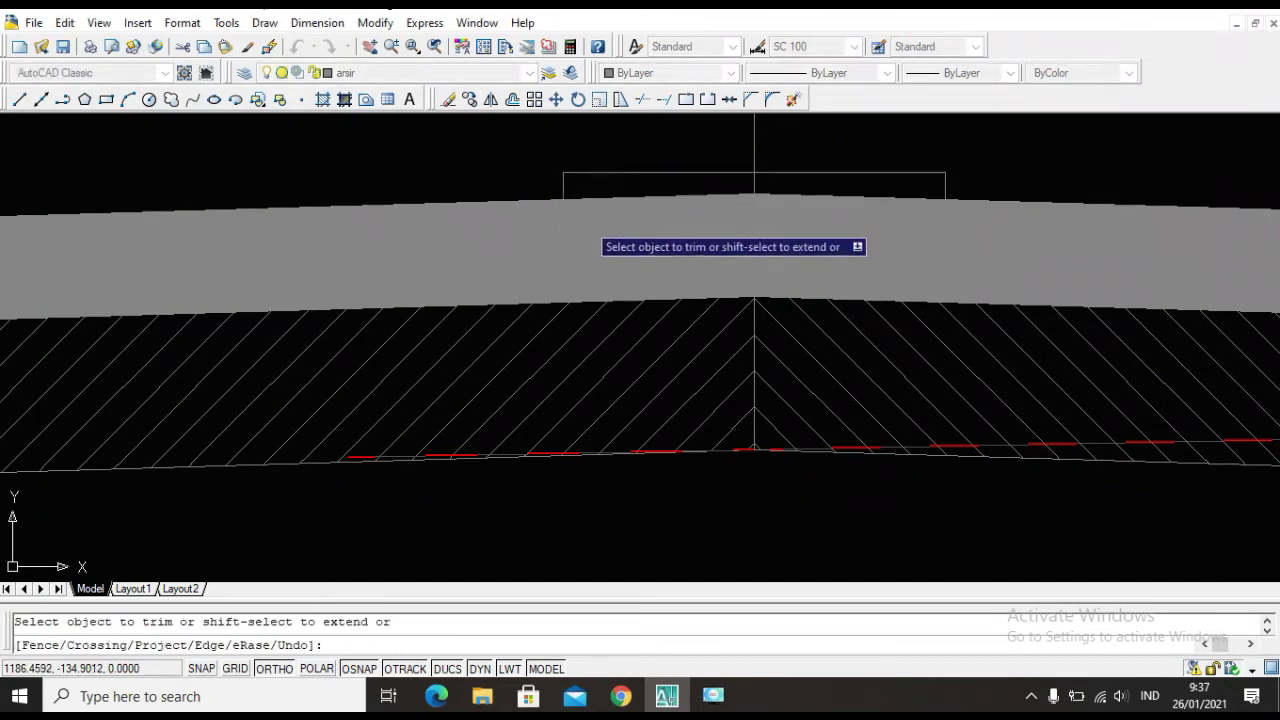
left_click(568, 230)
key("Escape")
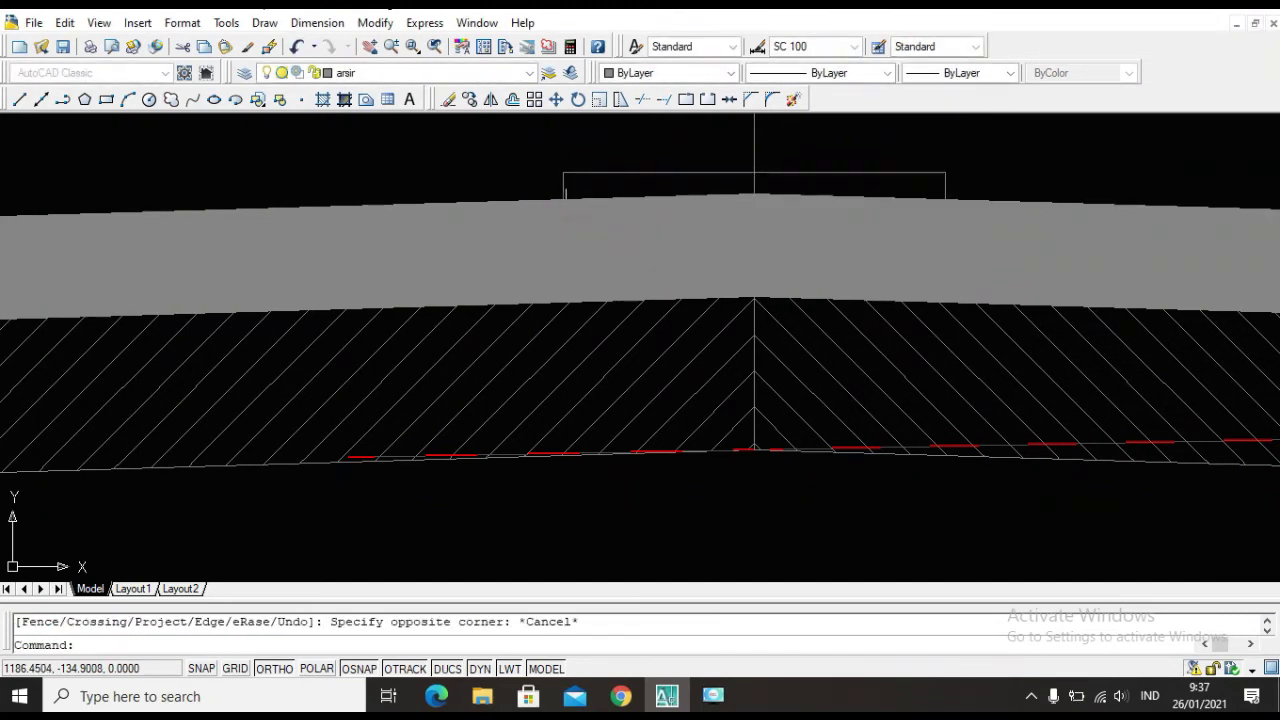
key("Escape")
Trim the centerline marking rectangle's sides below the pavement surface and erase its leftover lower edge.
type("TR")
key("Return")
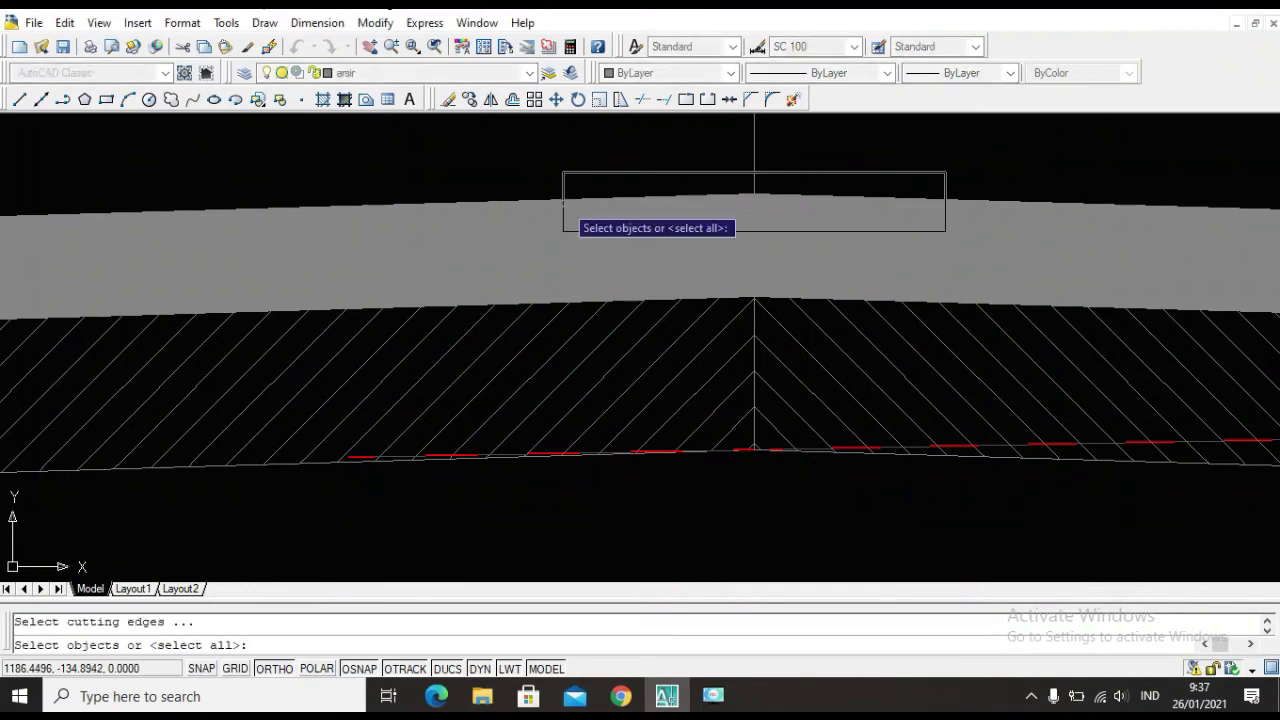
key("Return")
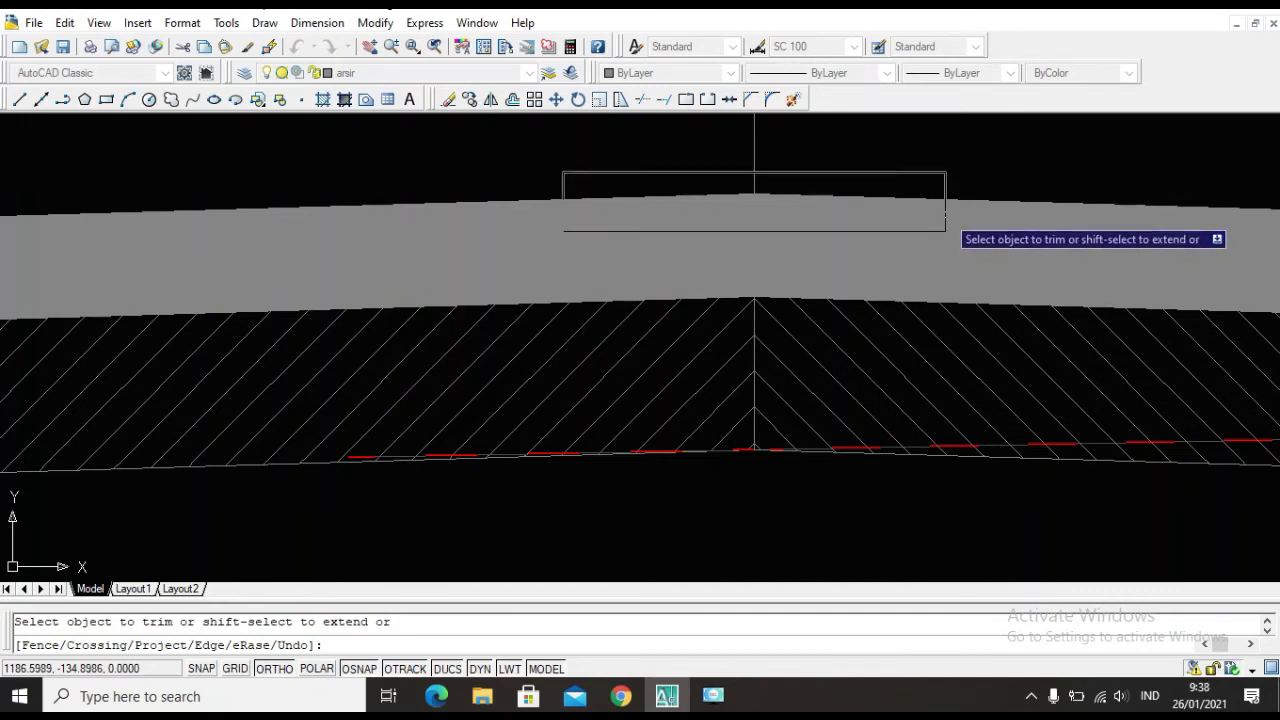
key("Escape")
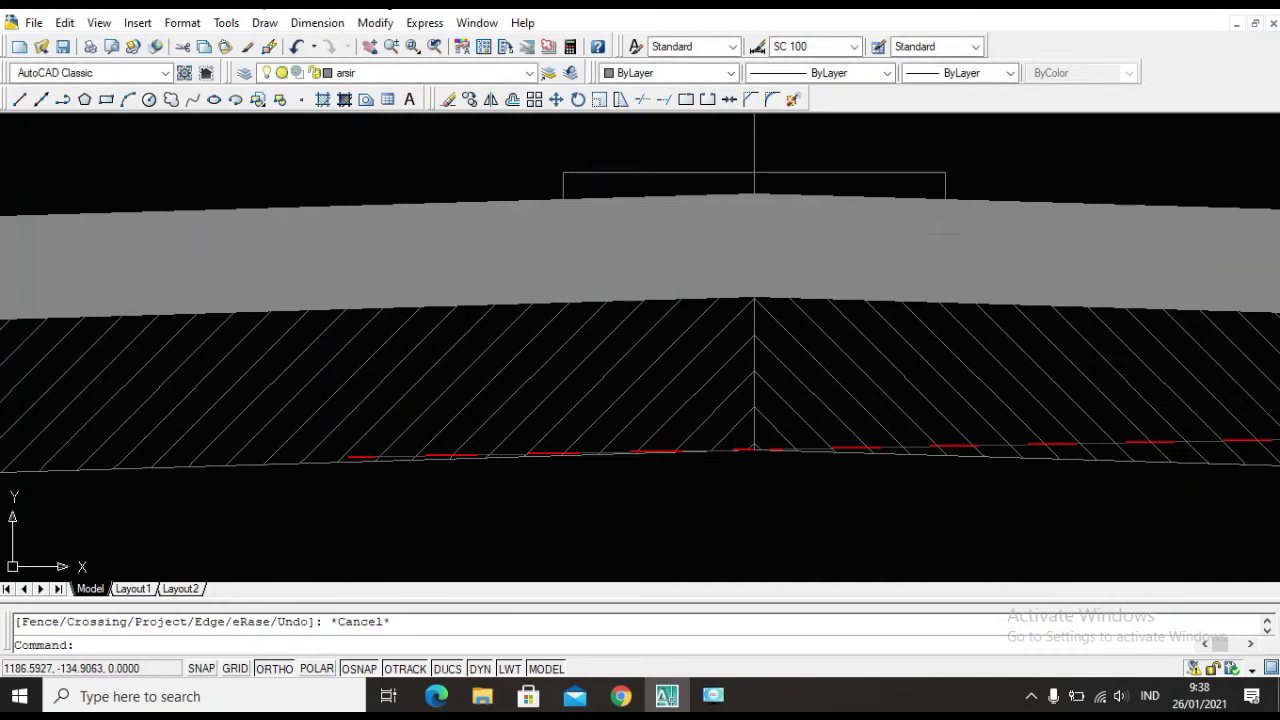
left_click(930, 231)
key("Delete")
Examine the pavement surface from the centerline to the U-channel wall, including the outer end of the AC BC layer.
scroll(905, 240, "down", 3)
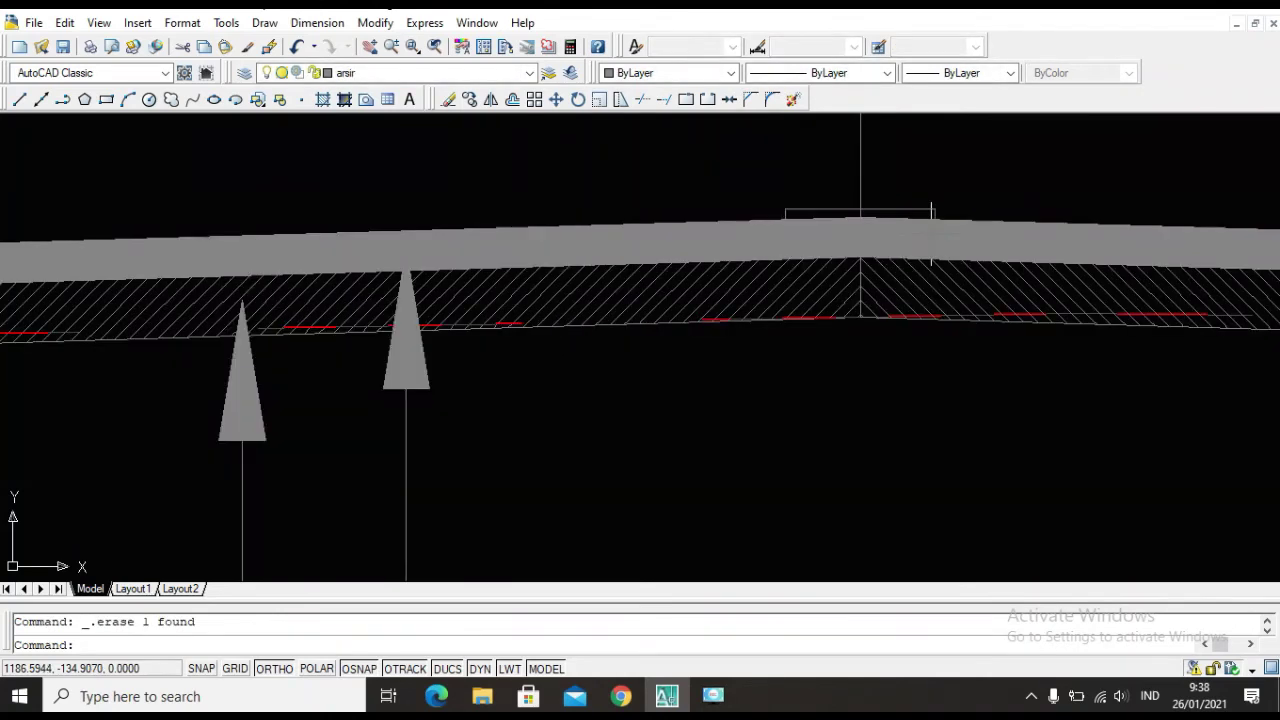
scroll(789, 191, "up", 5)
scroll(851, 180, "down", 10)
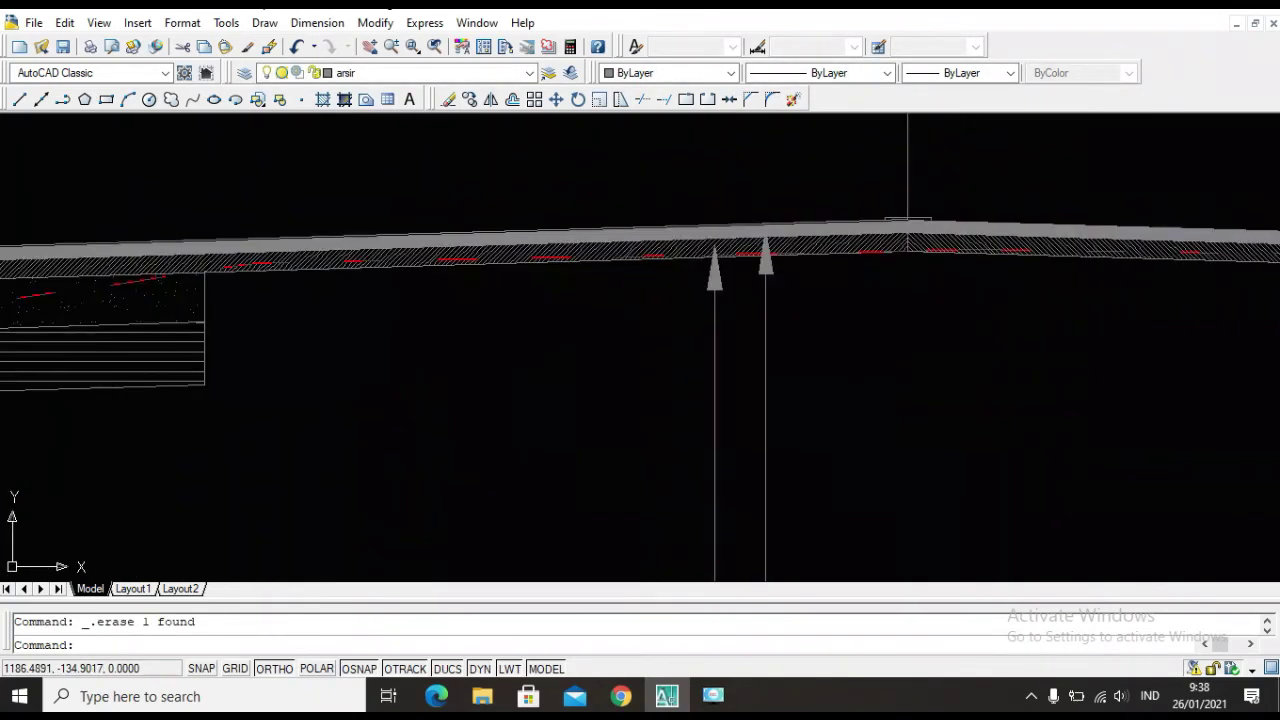
scroll(520, 235, "up", 3)
scroll(520, 230, "down", 3)
scroll(514, 211, "up", 4)
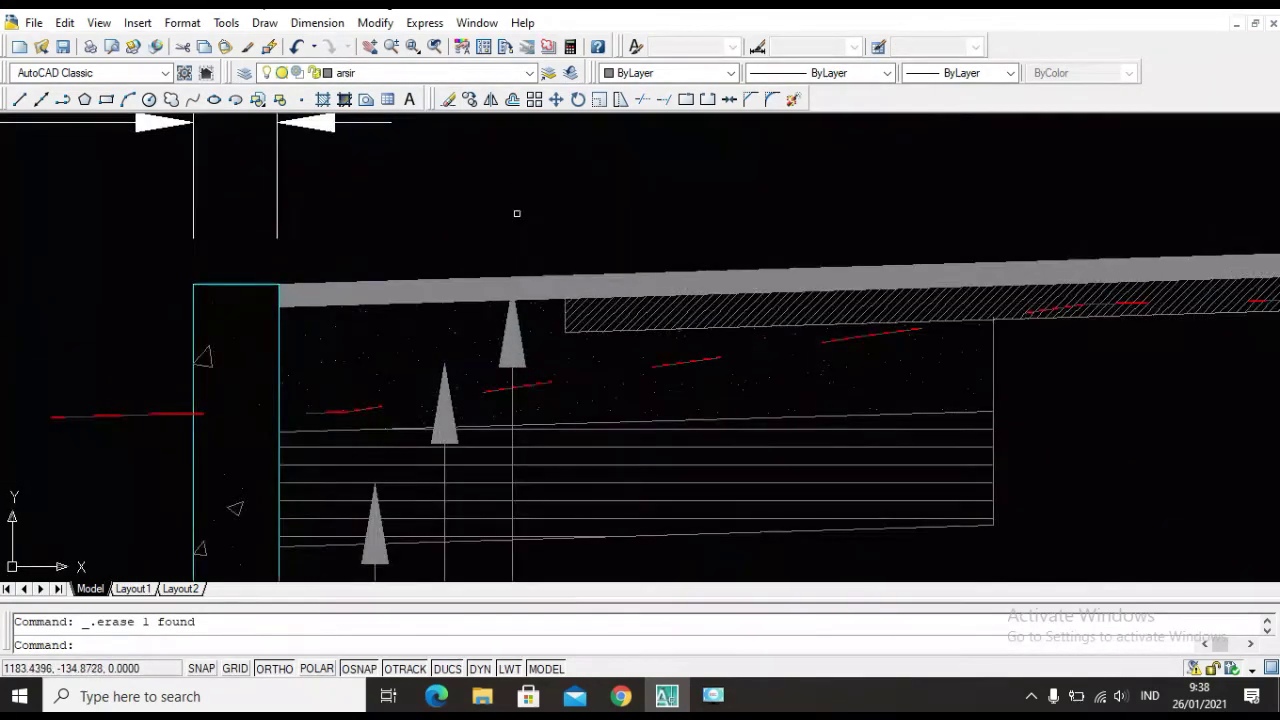
scroll(600, 215, "down", 4)
scroll(900, 215, "up", 4)
scroll(820, 215, "down", 4)
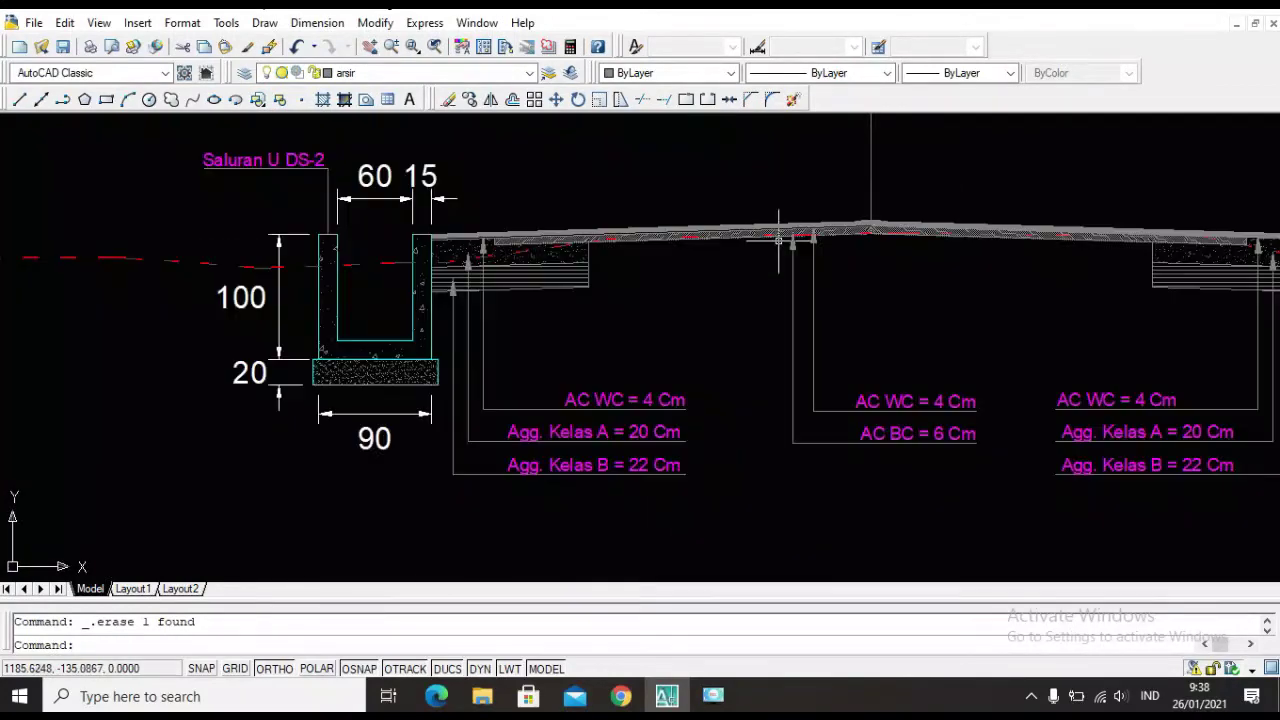
Draw a flat rectangle about 0.11 units wide just above the pavement, at the channel-side end of the AC BC layer.
scroll(777, 223, "up", 4)
type("REC")
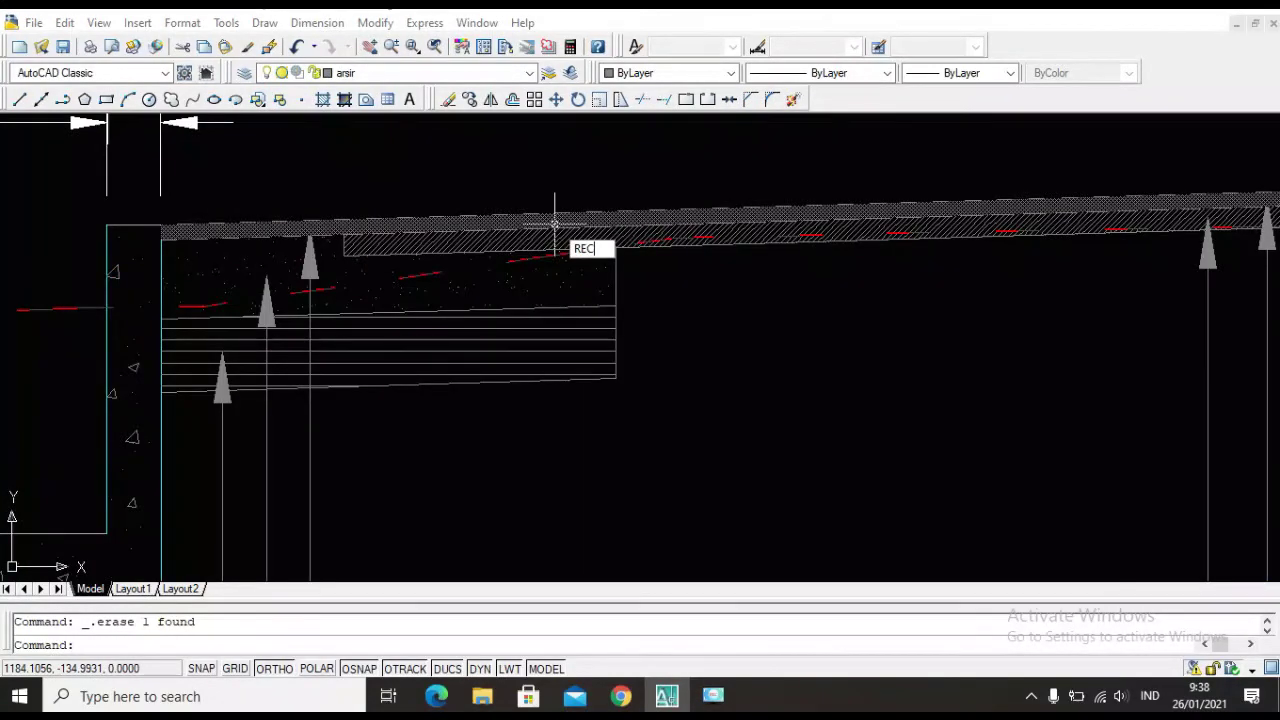
key("Return")
scroll(346, 180, "up", 4)
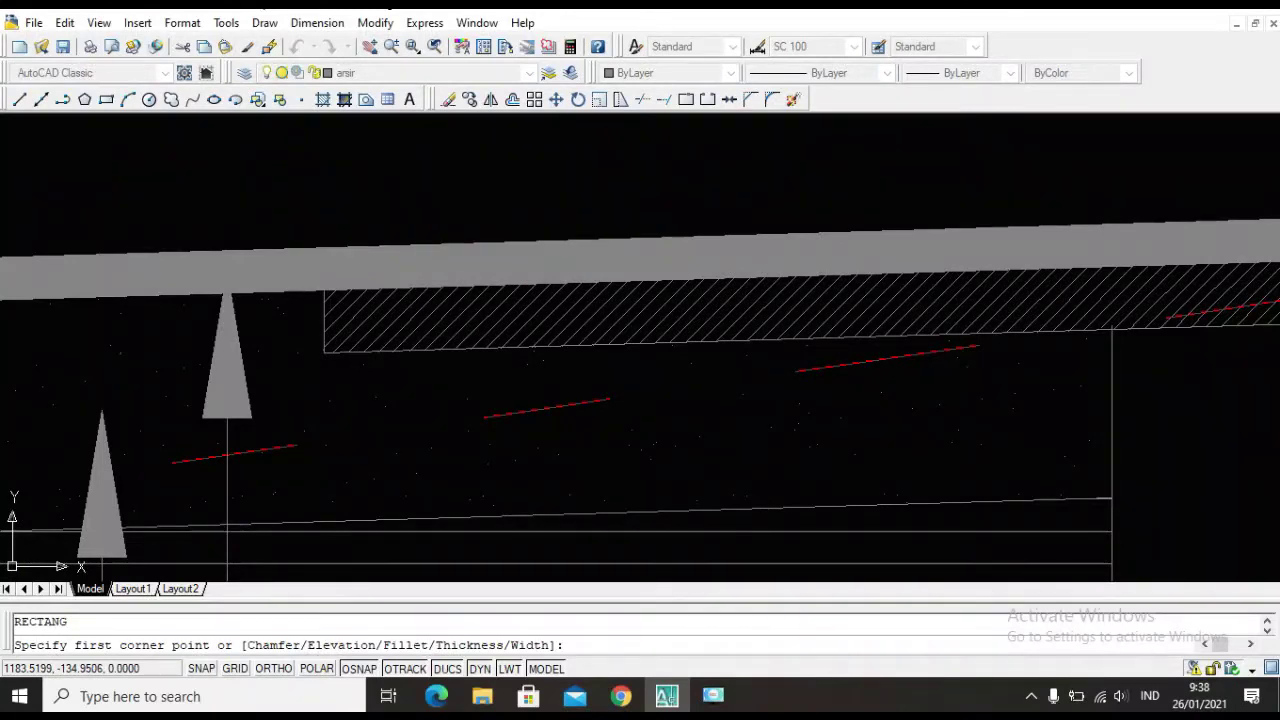
left_click(320, 207)
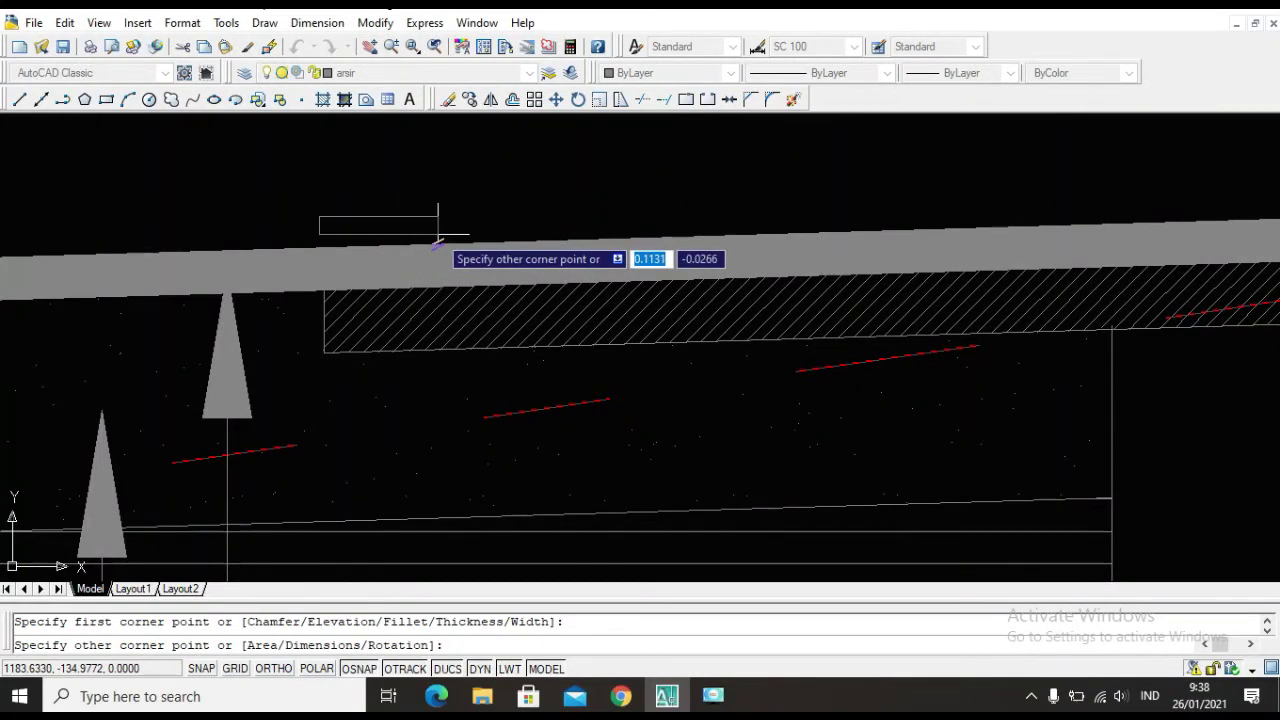
left_click(437, 235)
key("Escape")
Rotate the edge marking rectangle about the midpoint of its upper edge to follow the pavement slope, with Ortho off.
left_click_drag(466, 220, 427, 212)
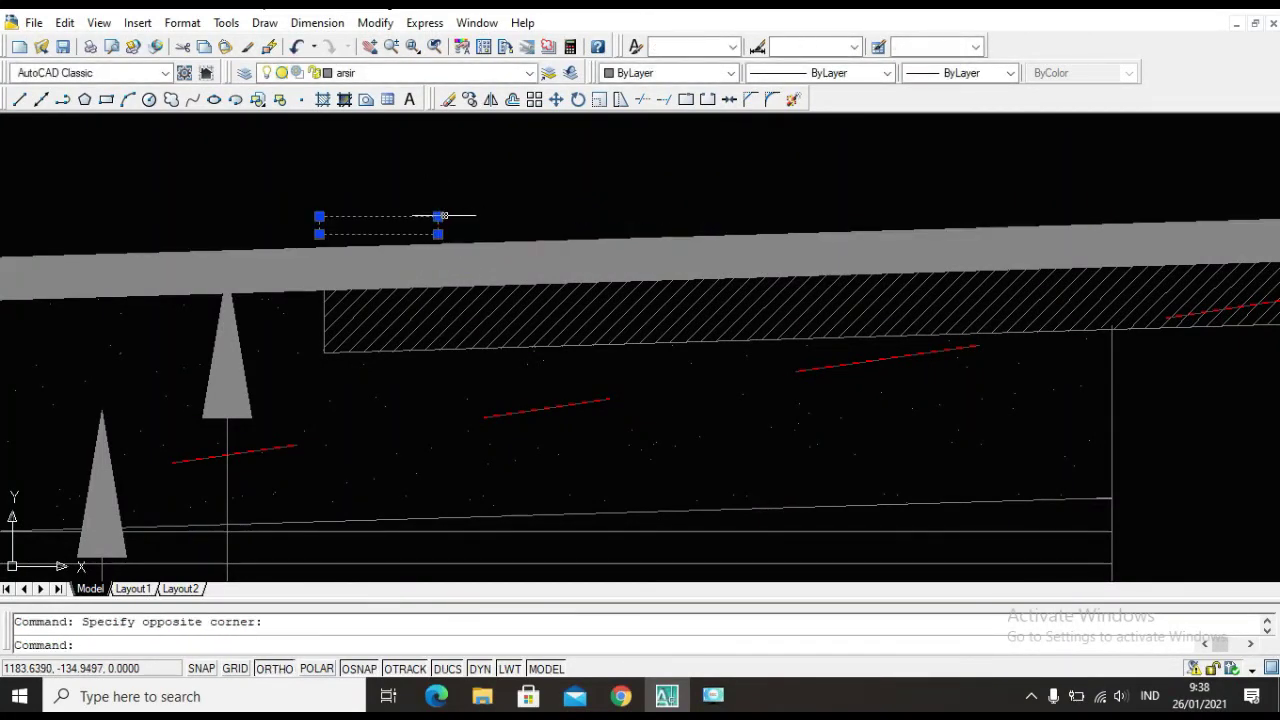
type("m")
key("Return")
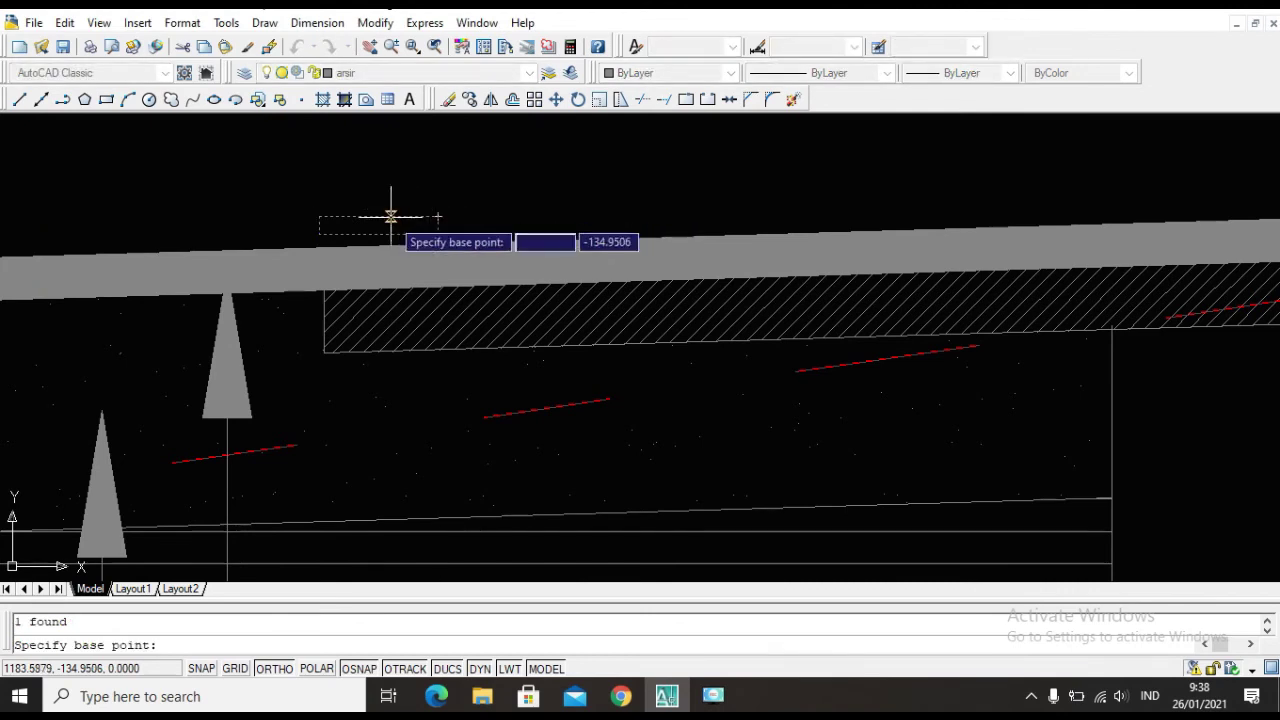
left_click(380, 215)
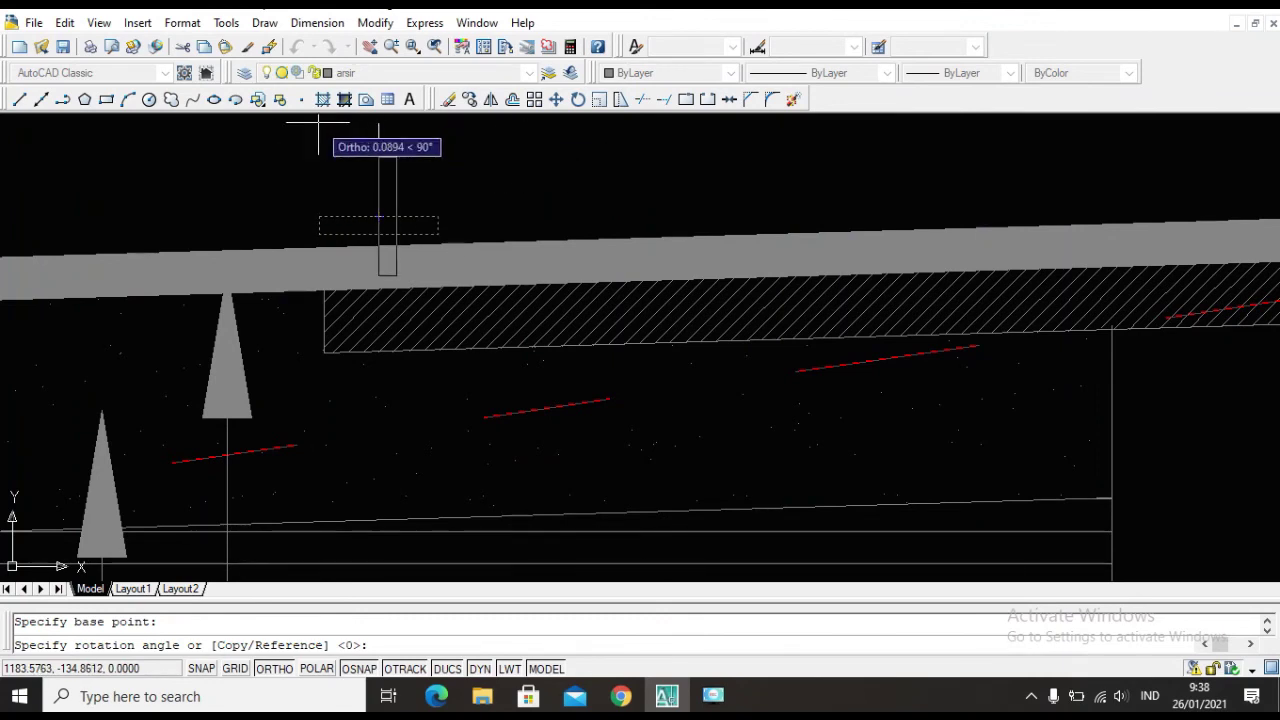
left_click(276, 668)
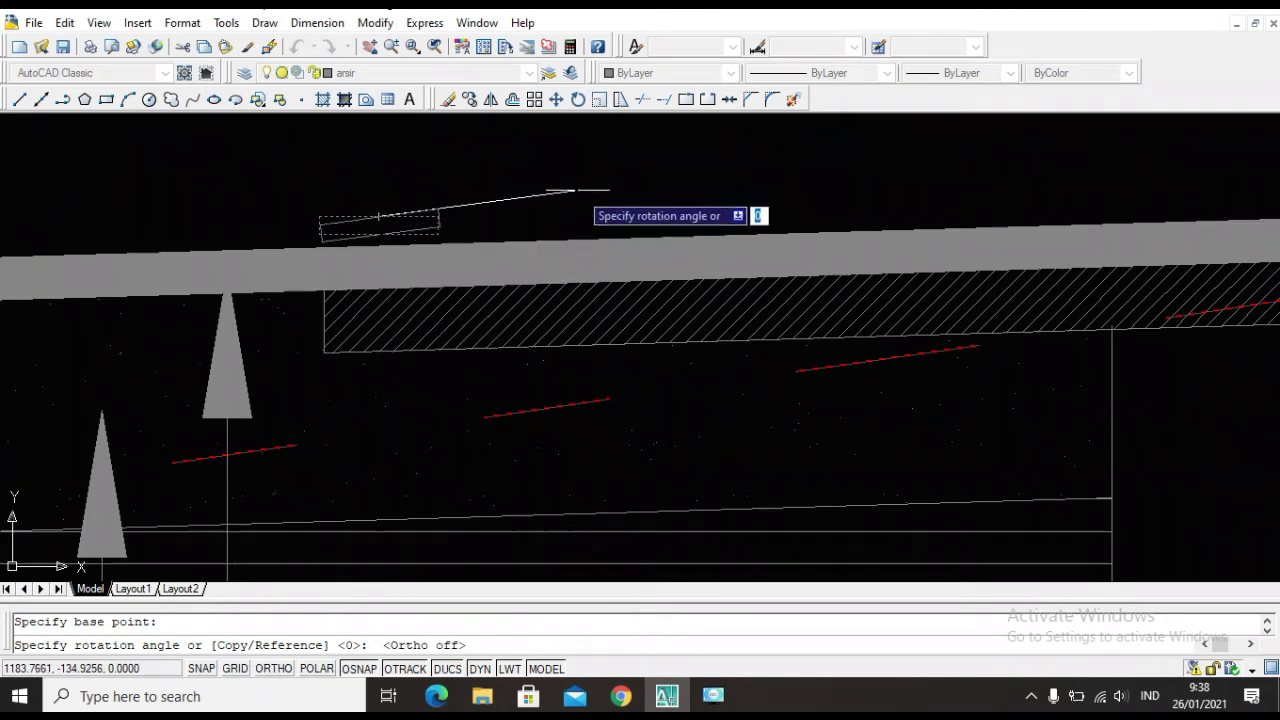
left_click(622, 206)
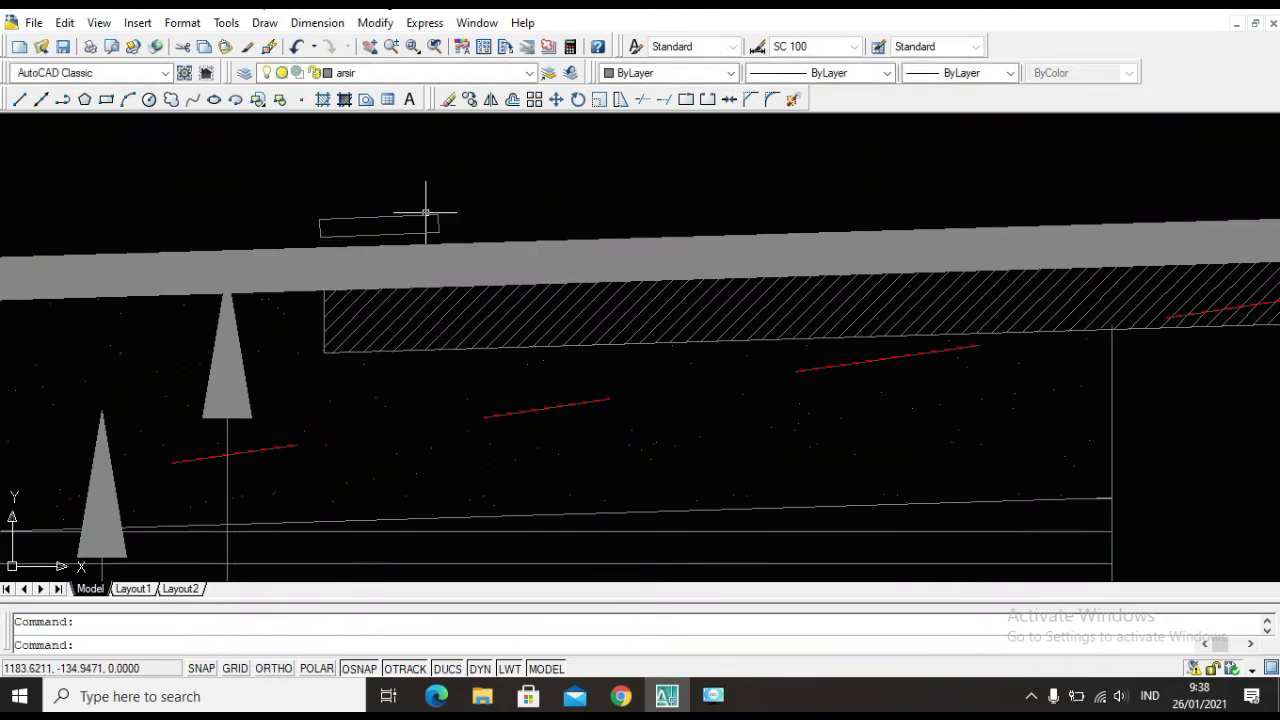
Move the rotated edge marking rectangle down so its lower part is embedded in the top pavement layer.
type("m")
key("Return")
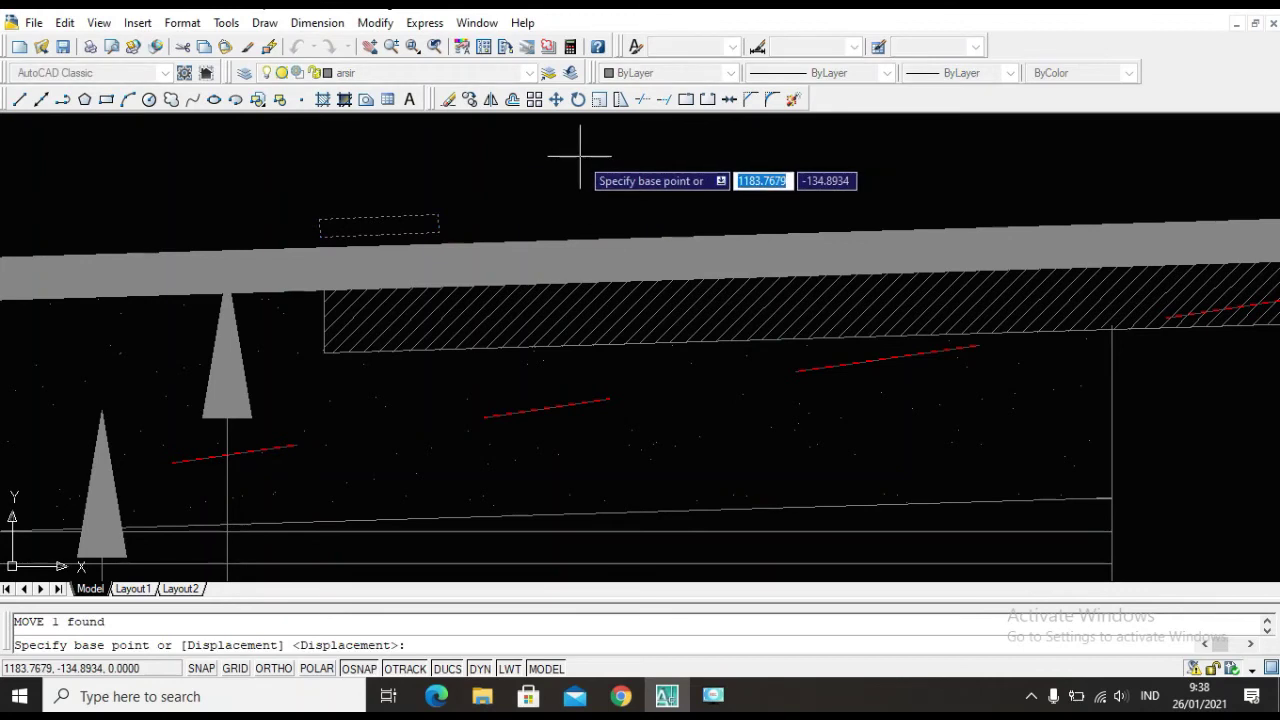
left_click(584, 155)
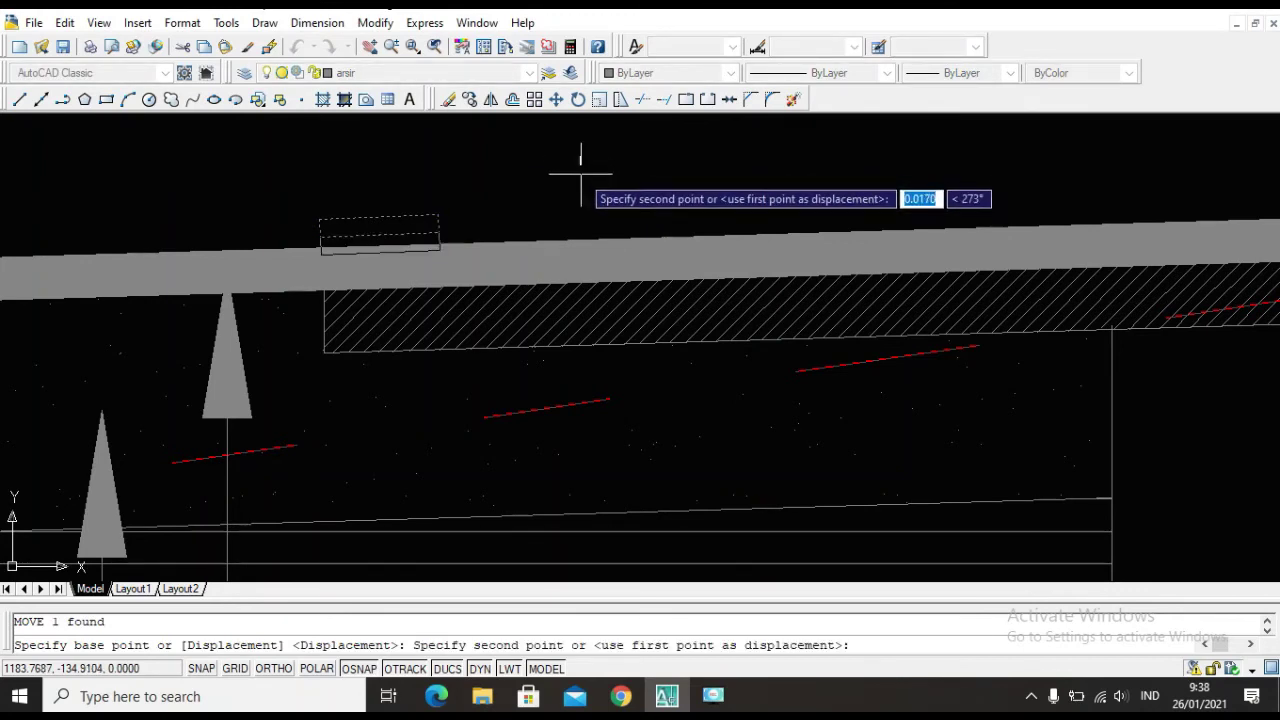
left_click(584, 170)
Check the Marka Menerus marking in the TYPICAL I section, and move the new edge marking rectangle up clear of the pavement.
scroll(469, 157, "down", 10)
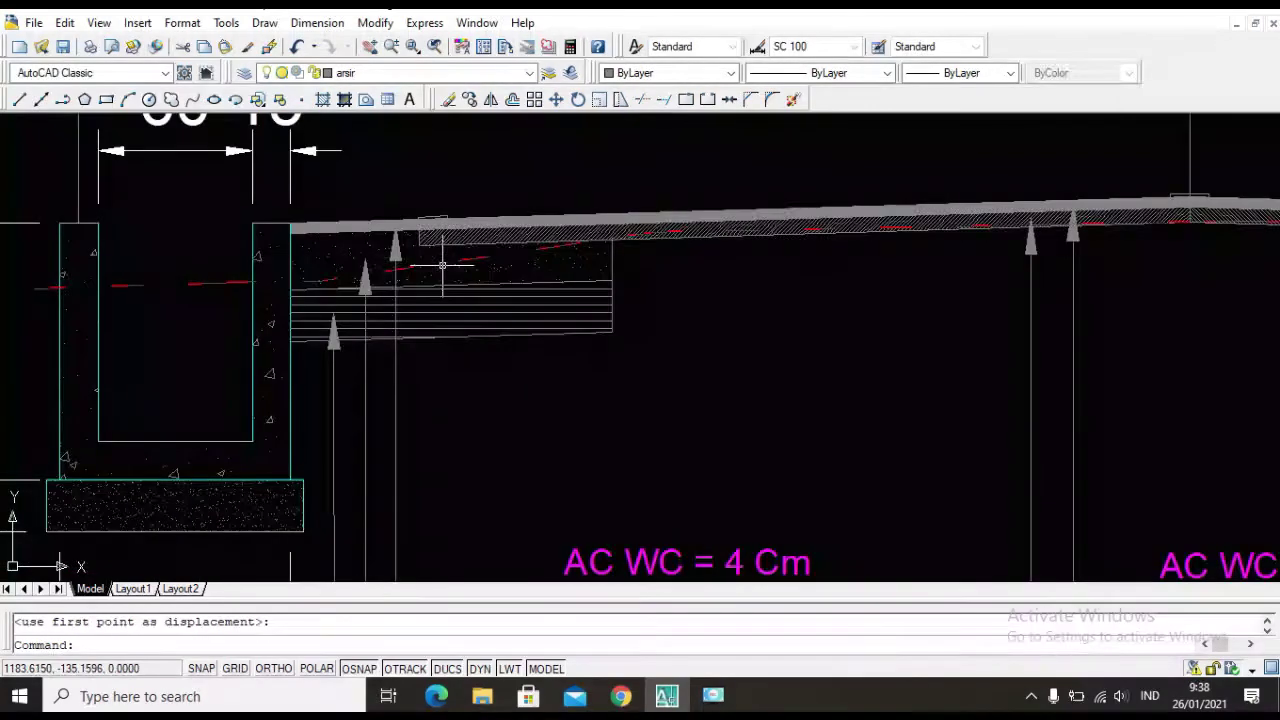
scroll(268, 246, "up", 8)
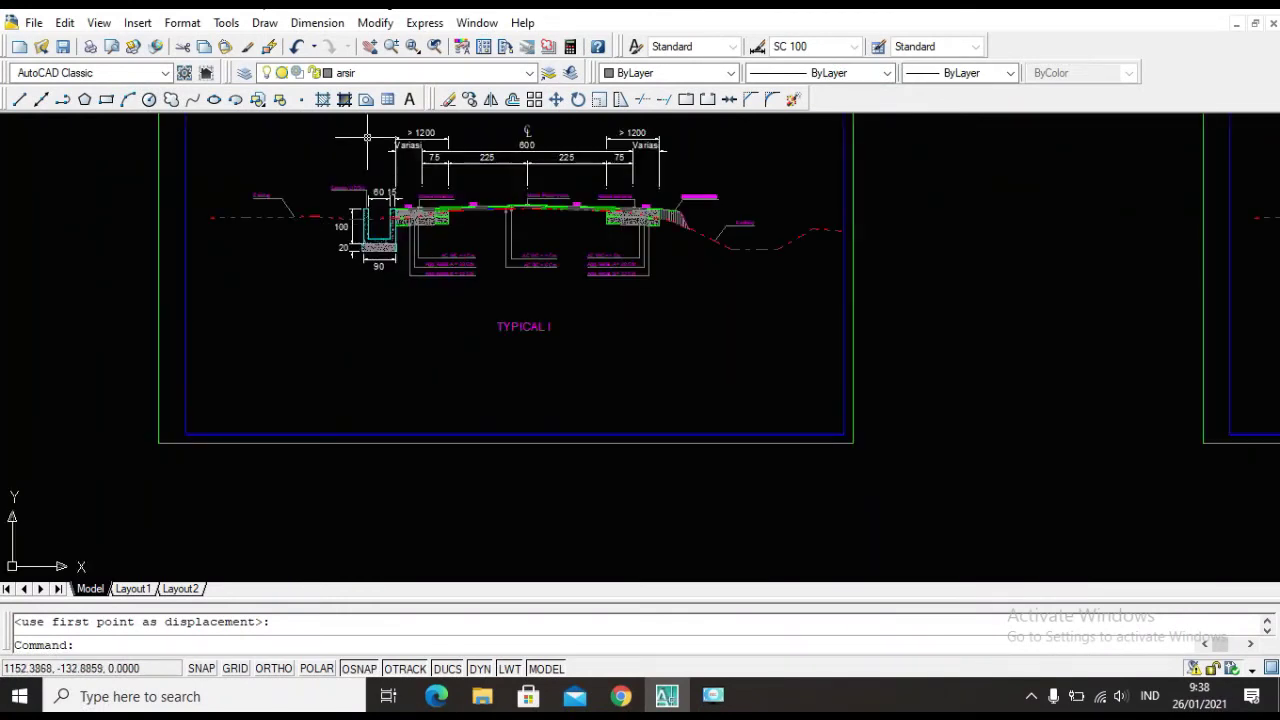
scroll(494, 266, "up", 4)
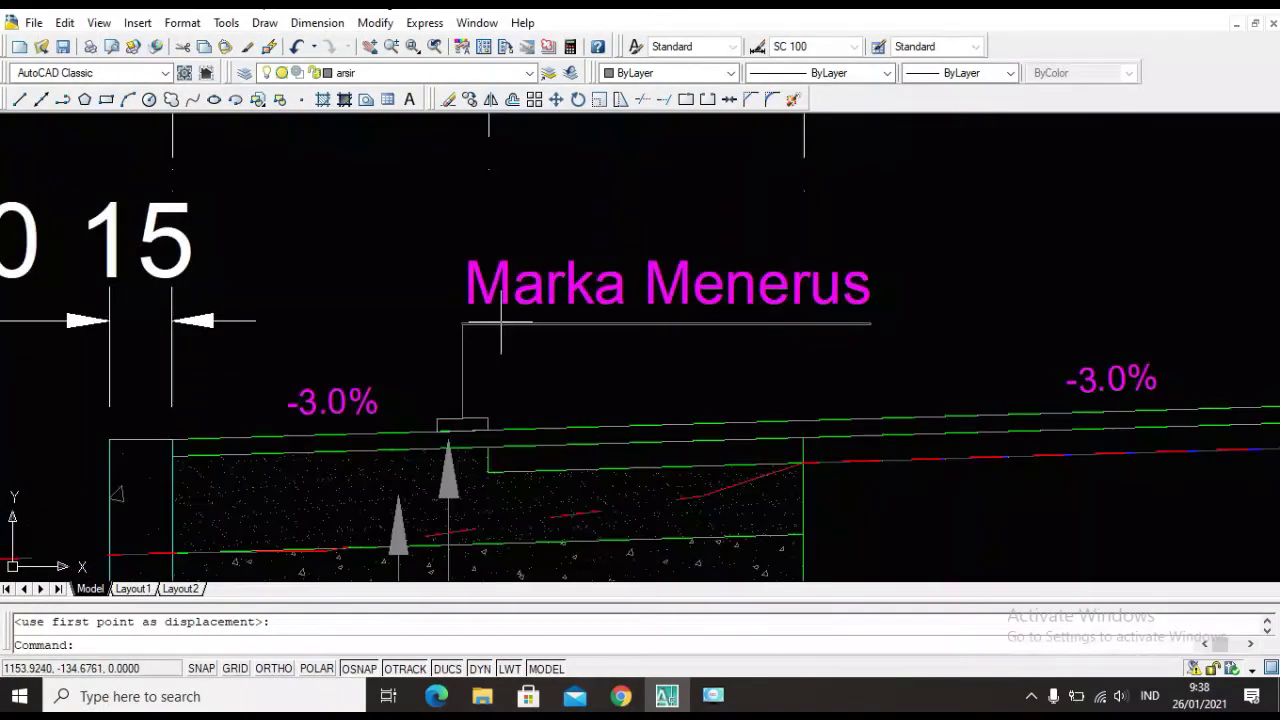
scroll(635, 288, "down", 10)
scroll(803, 315, "up", 10)
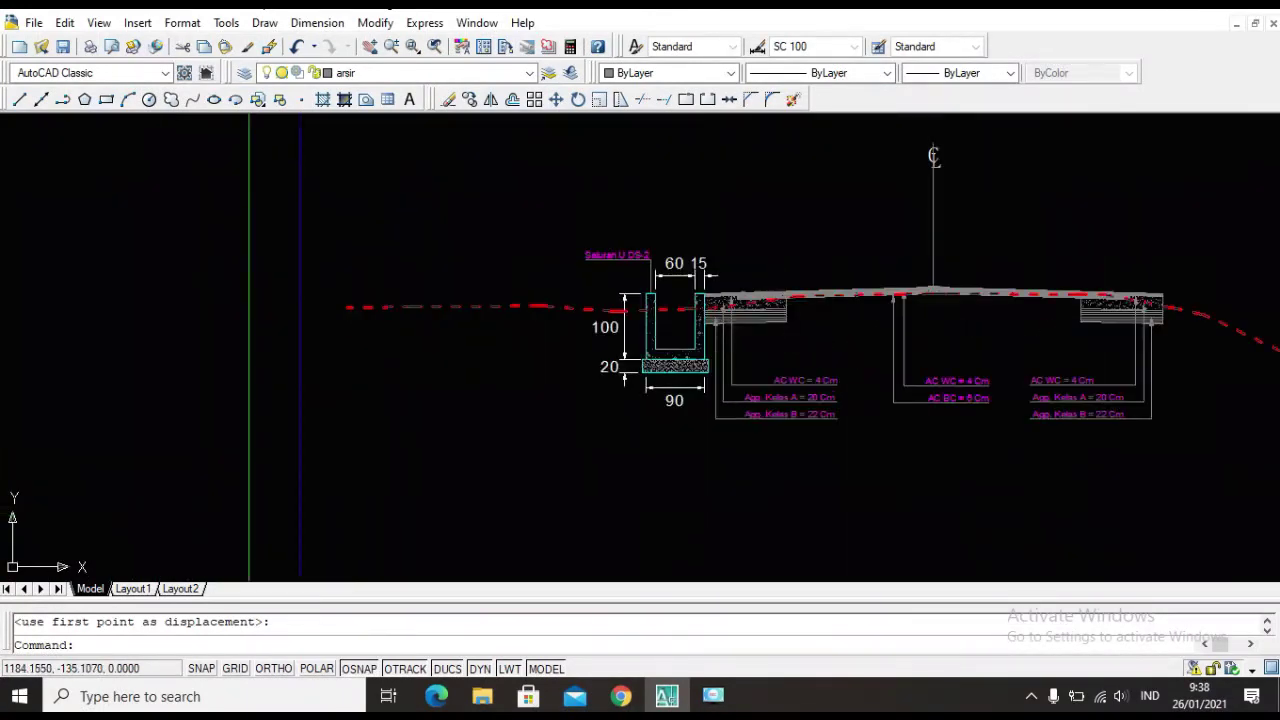
left_click(384, 262)
type("m")
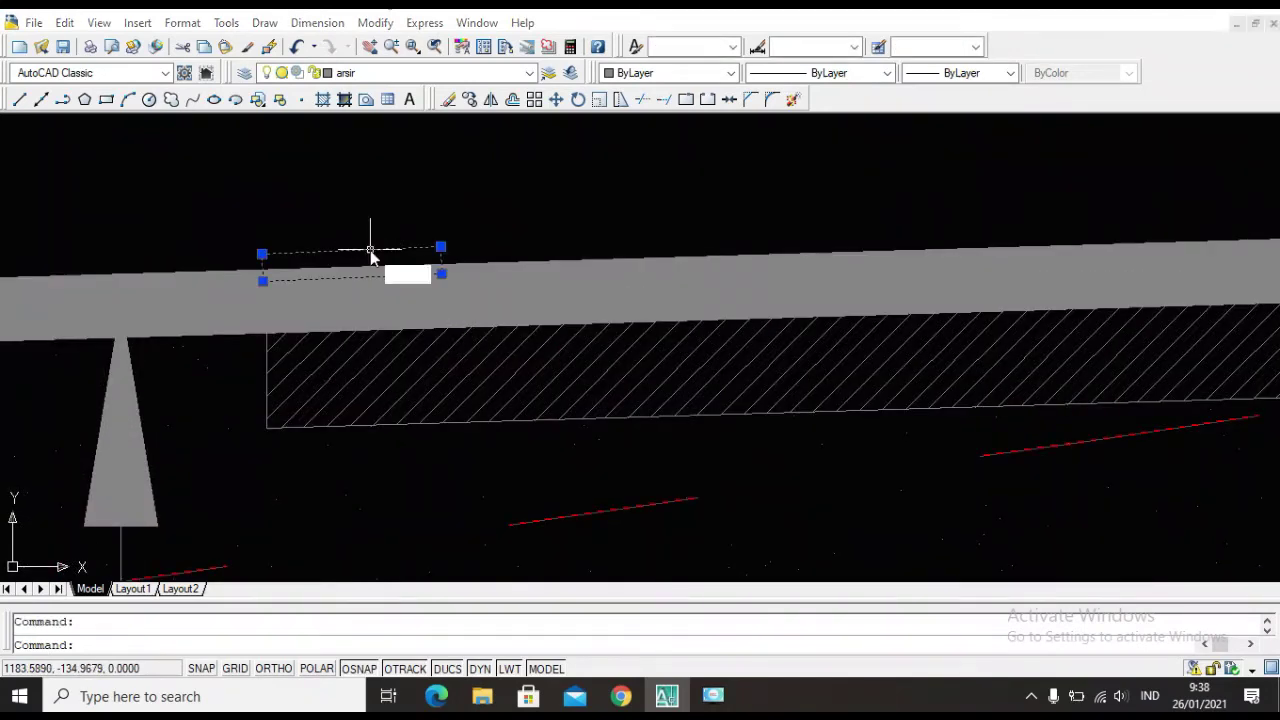
key("Return")
left_click(371, 251)
left_click(368, 198)
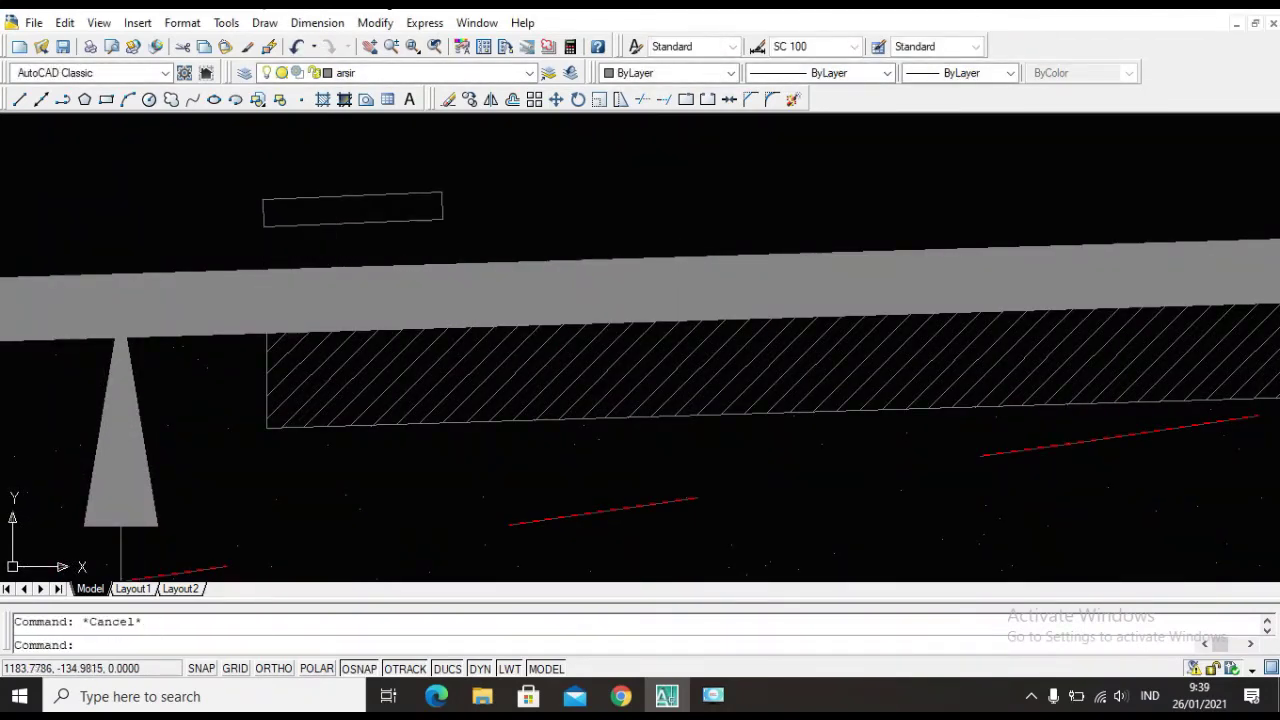
Move the edge marking rectangle by its lower inner corner onto the pavement surface, directly above the outer end of the AC BC layer.
scroll(538, 257, "down", 2)
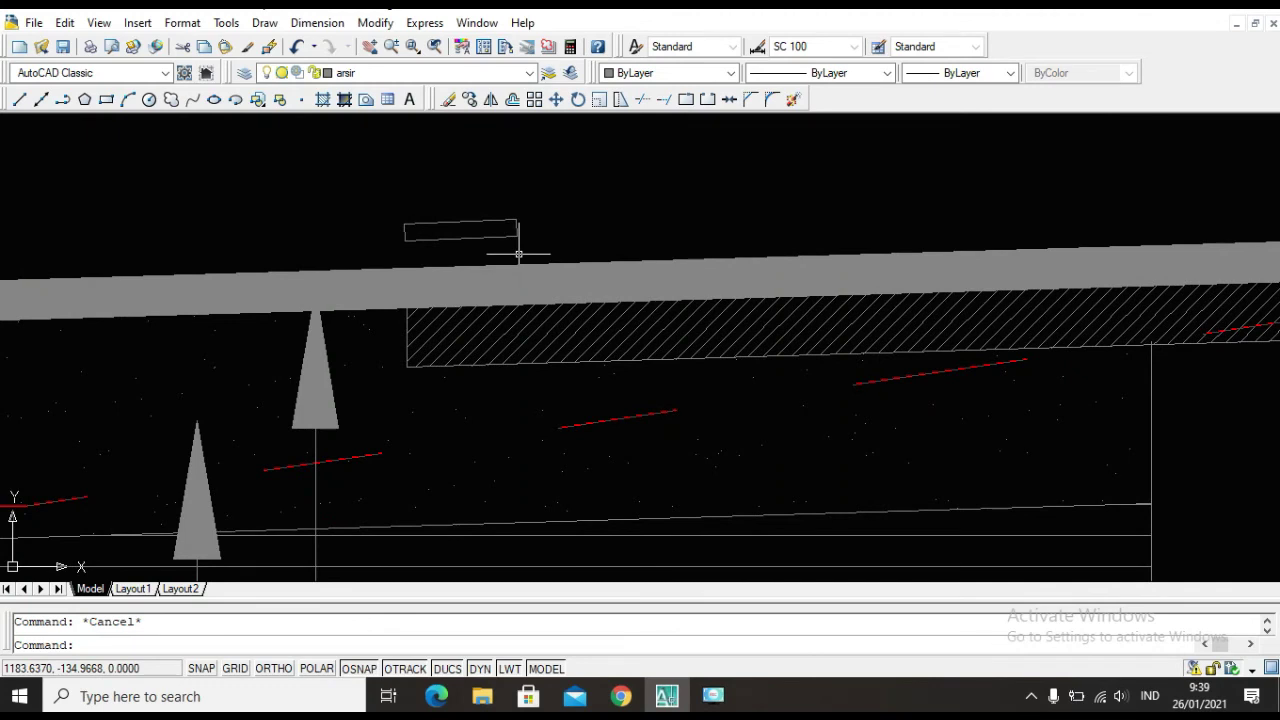
type("m")
key("Return")
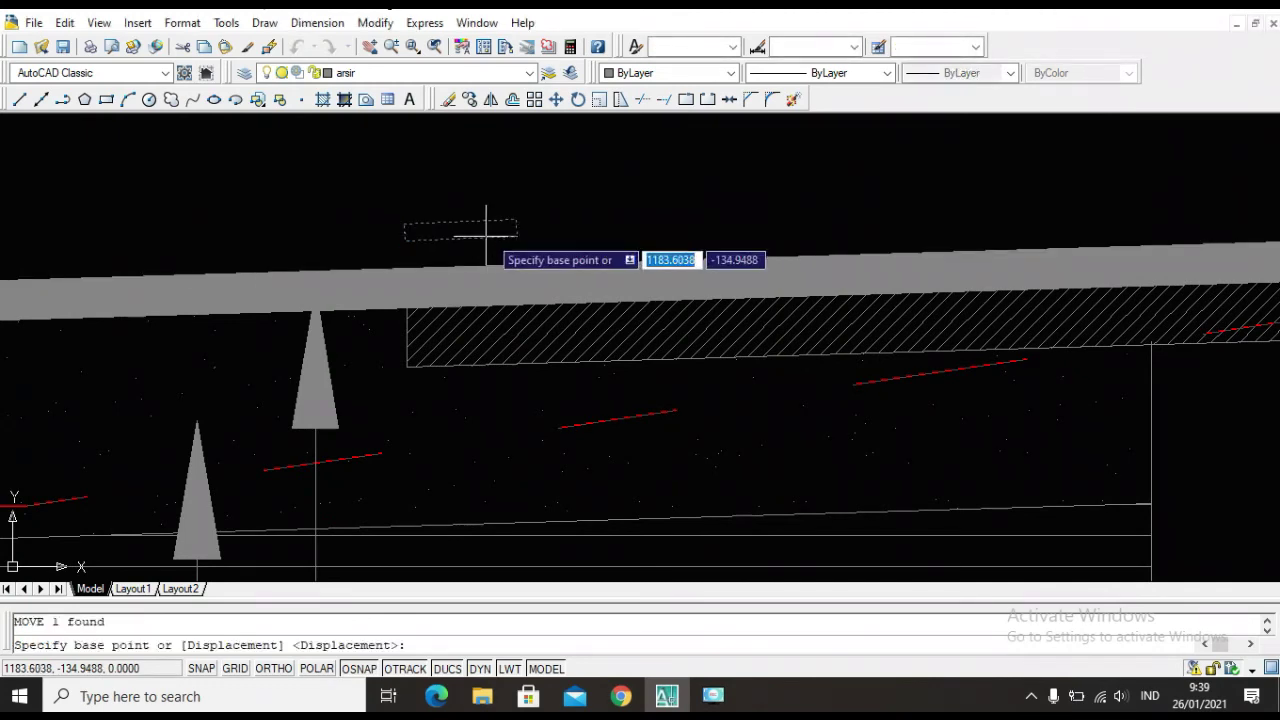
left_click(517, 236)
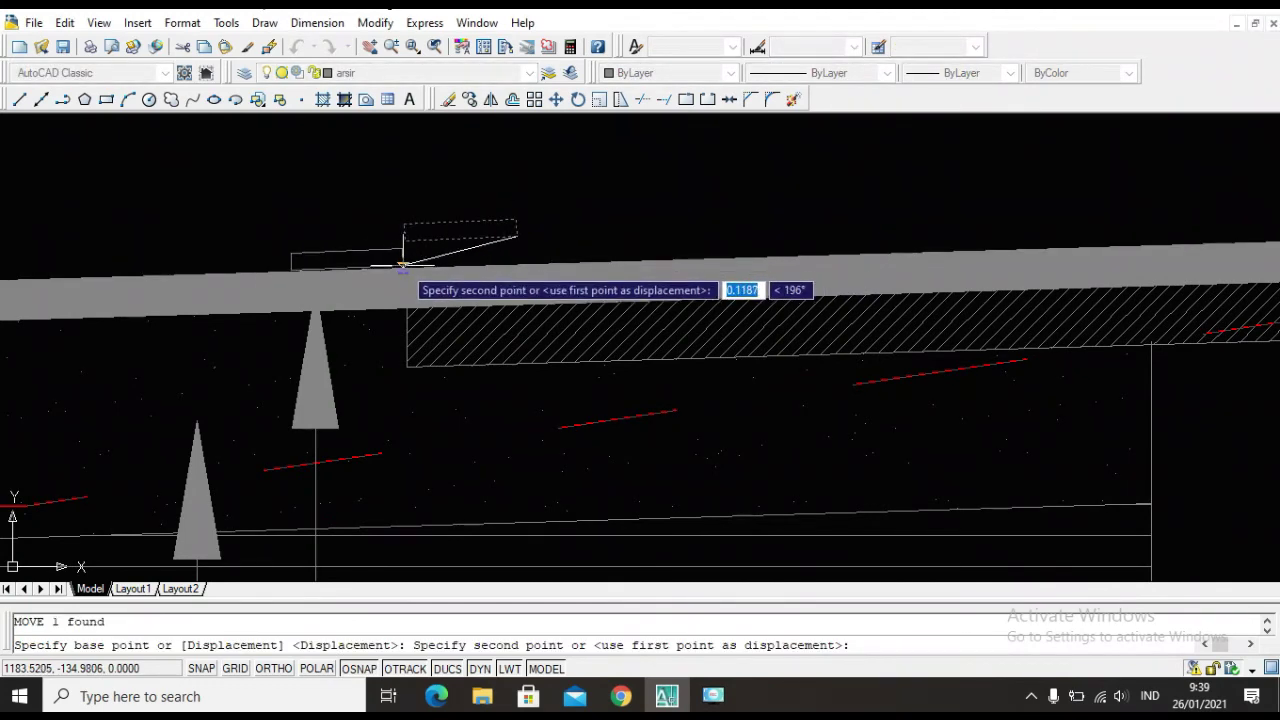
left_click(408, 255)
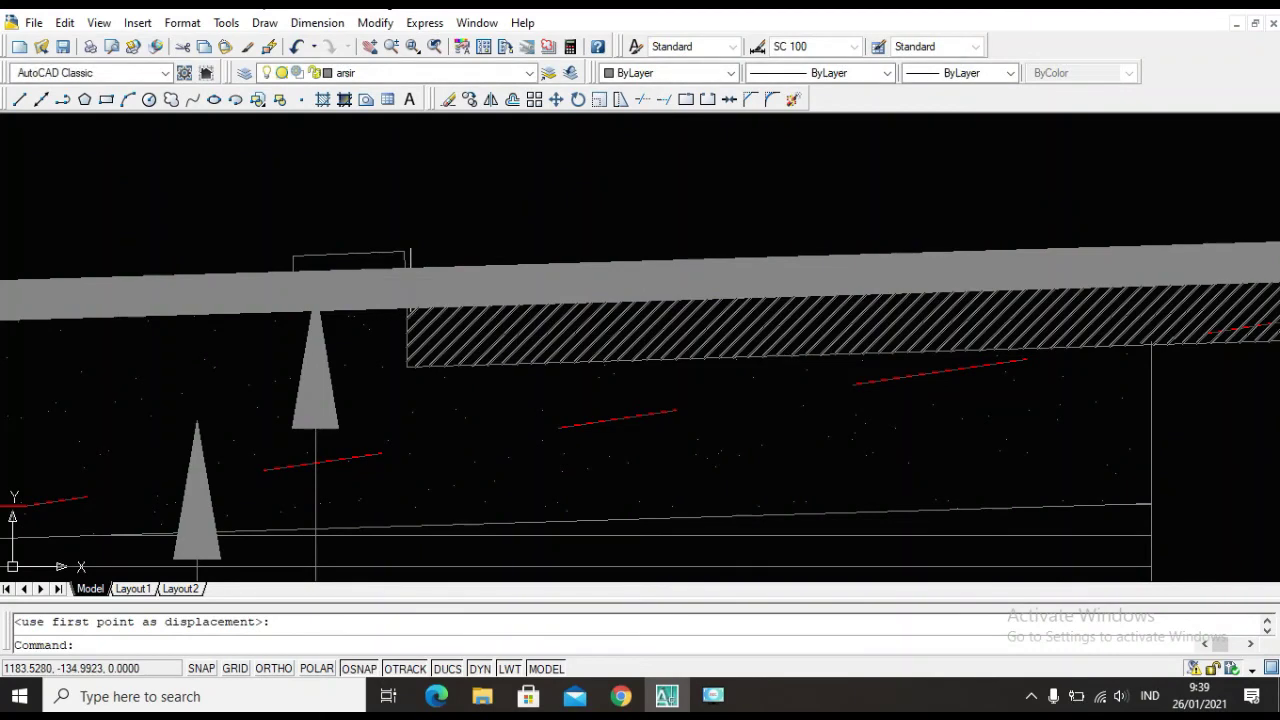
Try to mirror the edge marking rectangle across the road centerline with Ortho off, keeping the original.
left_click(405, 253)
type("mi")
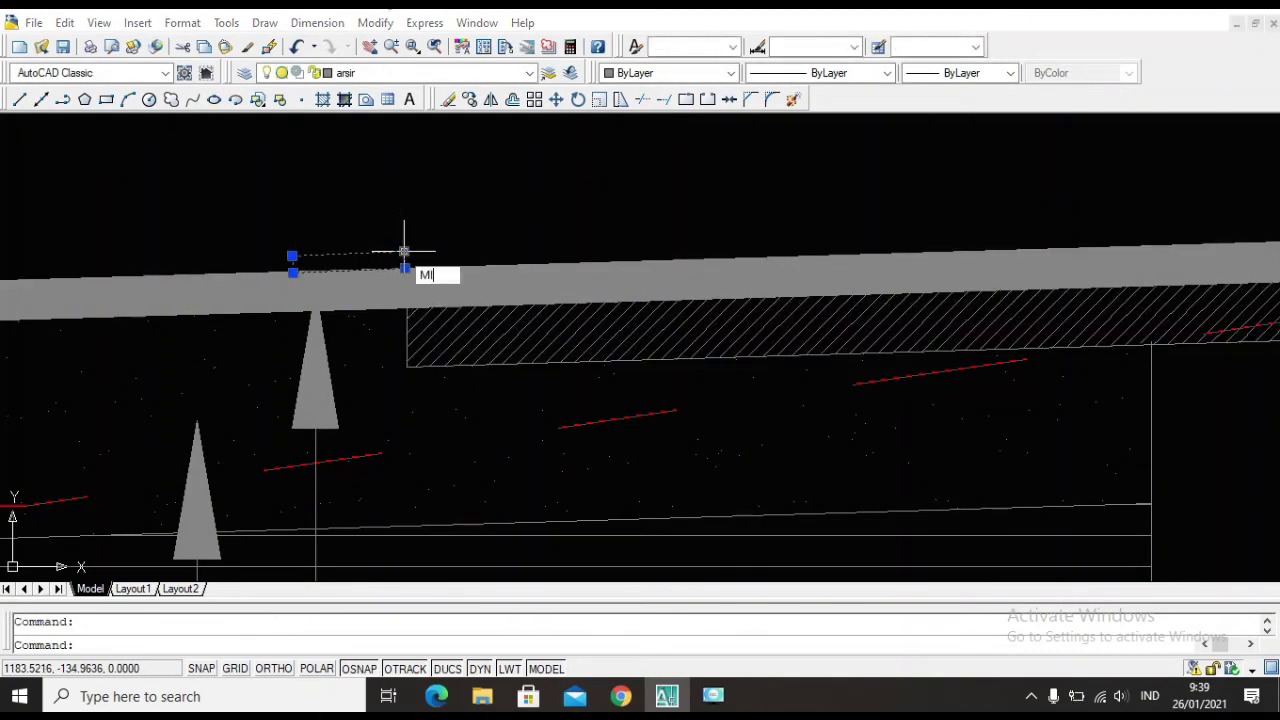
key("Return")
scroll(680, 345, "down", 5)
middle_click_drag(1180, 356, 627, 289)
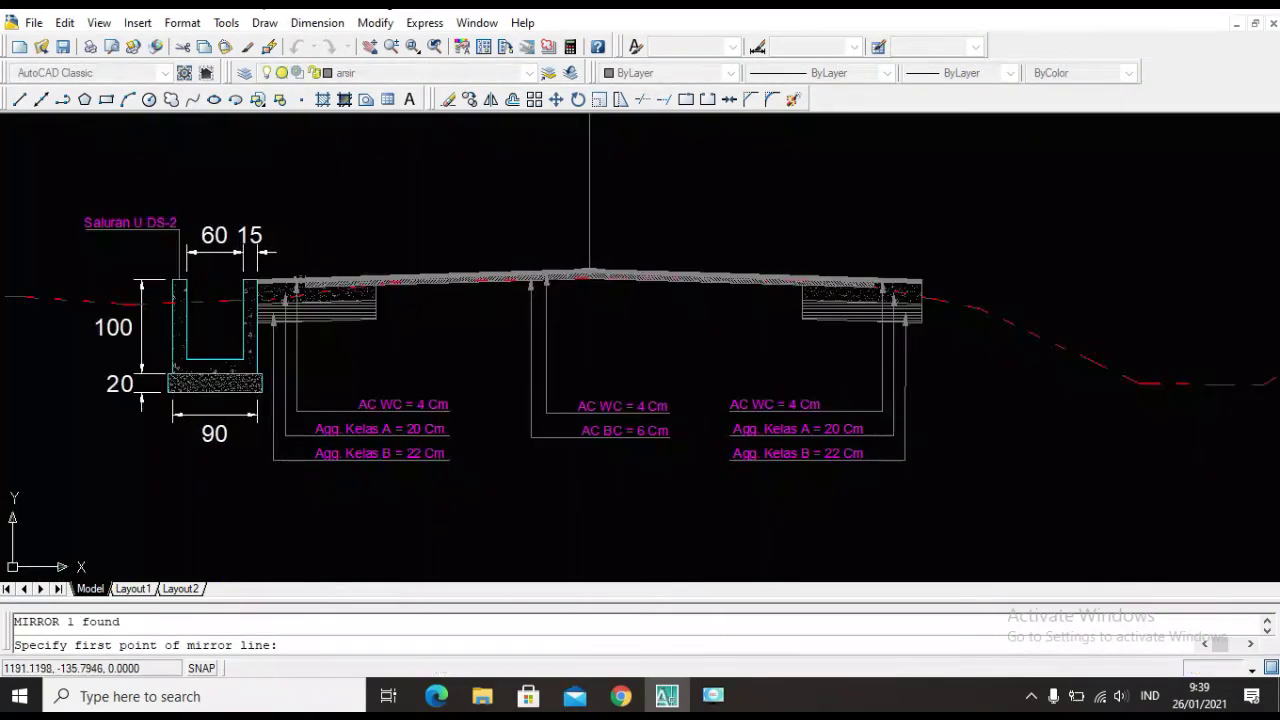
left_click(589, 279)
left_click(591, 348)
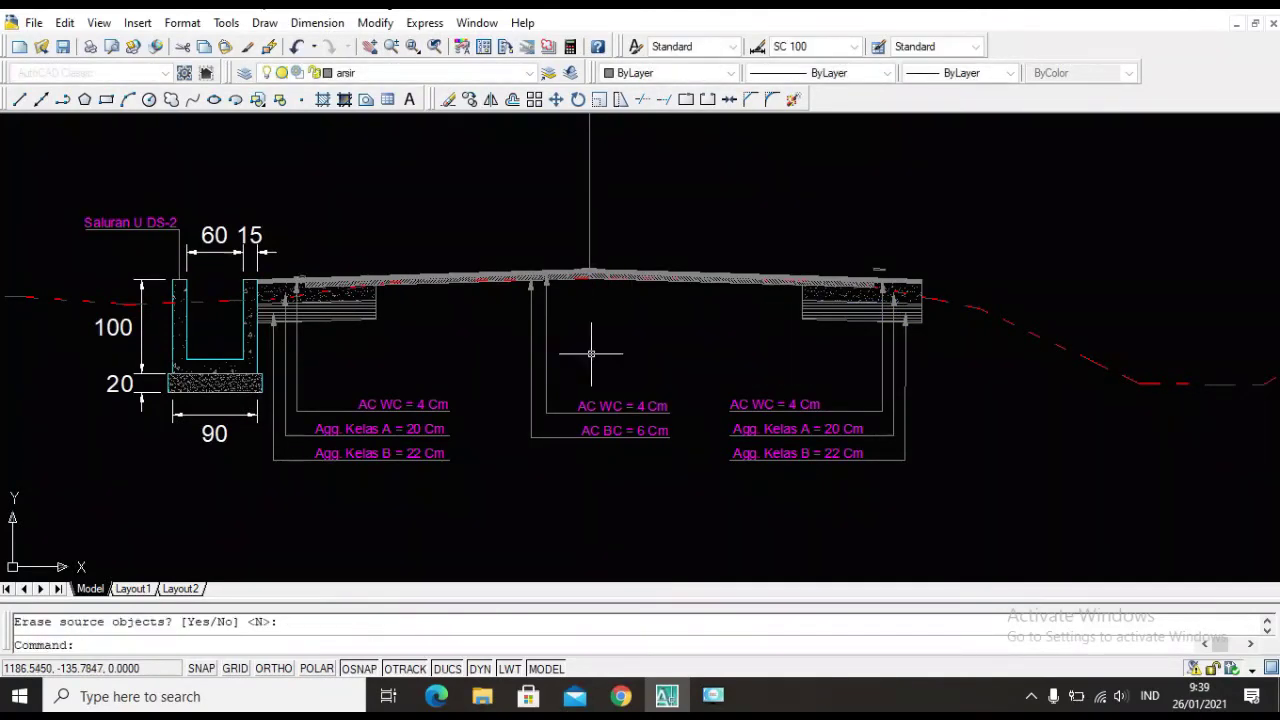
key("Return")
Delete the misplaced mirrored marking copy floating above the shoulder opposite the U-channel.
scroll(333, 263, "up", 6)
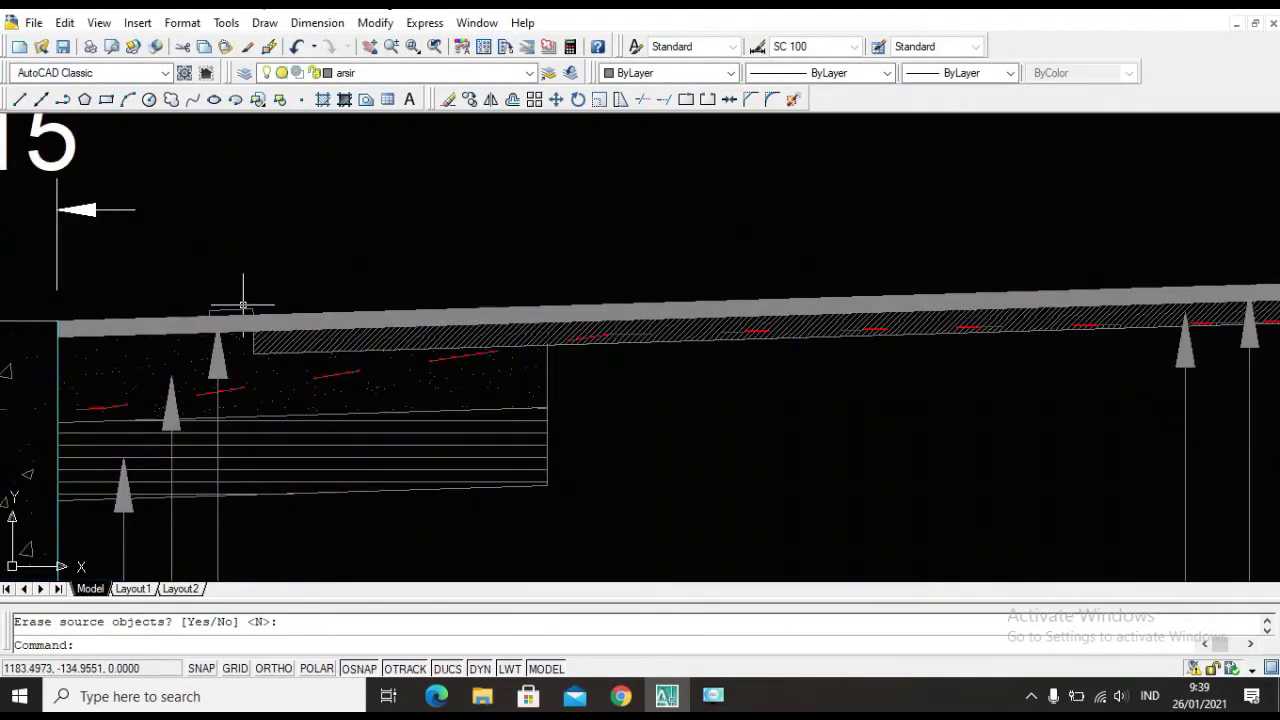
scroll(594, 261, "down", 5)
scroll(851, 277, "up", 4)
left_click(830, 262)
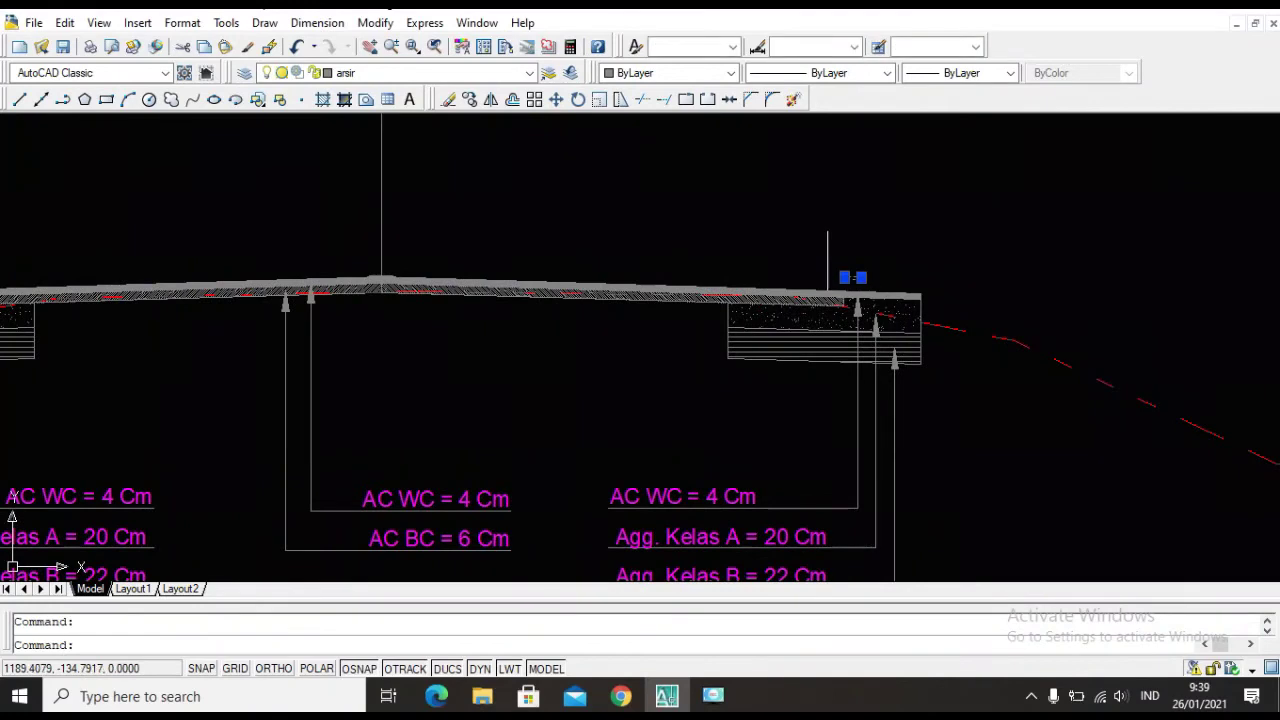
key("Delete")
Mirror the channel-side edge marking rectangle about the vertical road centerline with Ortho on, keeping the original.
scroll(808, 253, "down", 4)
scroll(470, 265, "up", 5)
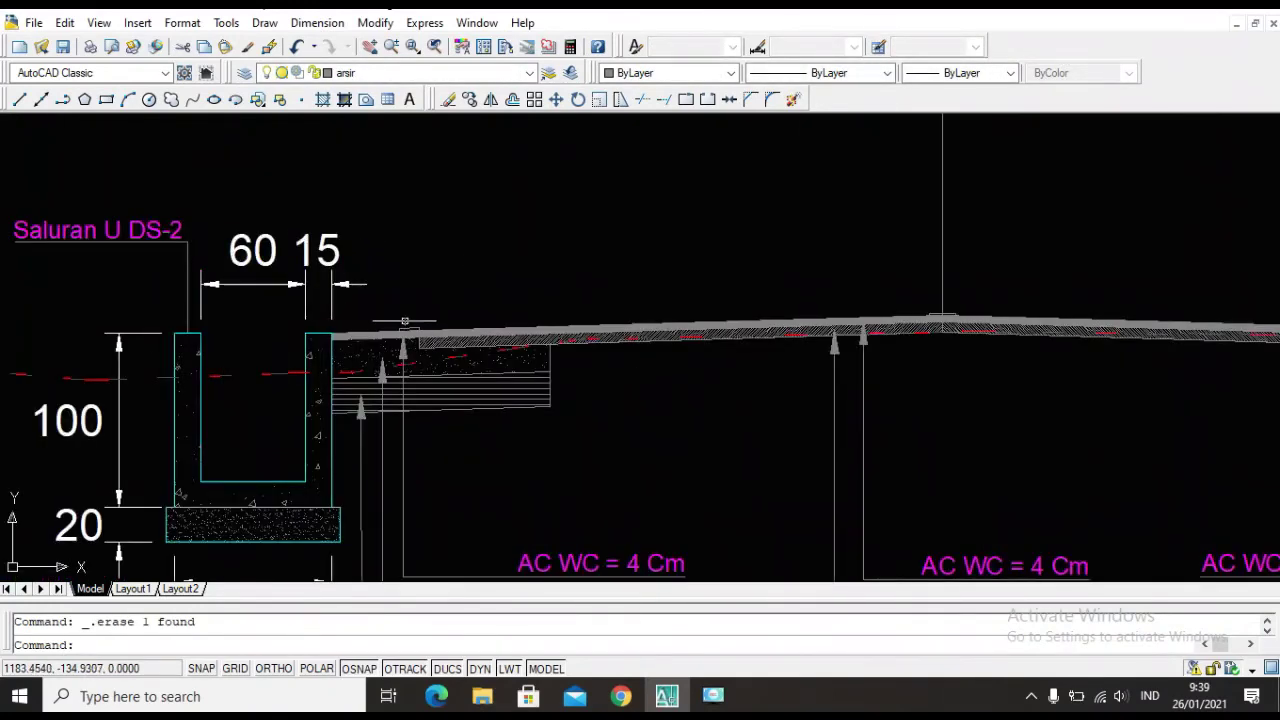
left_click(414, 329)
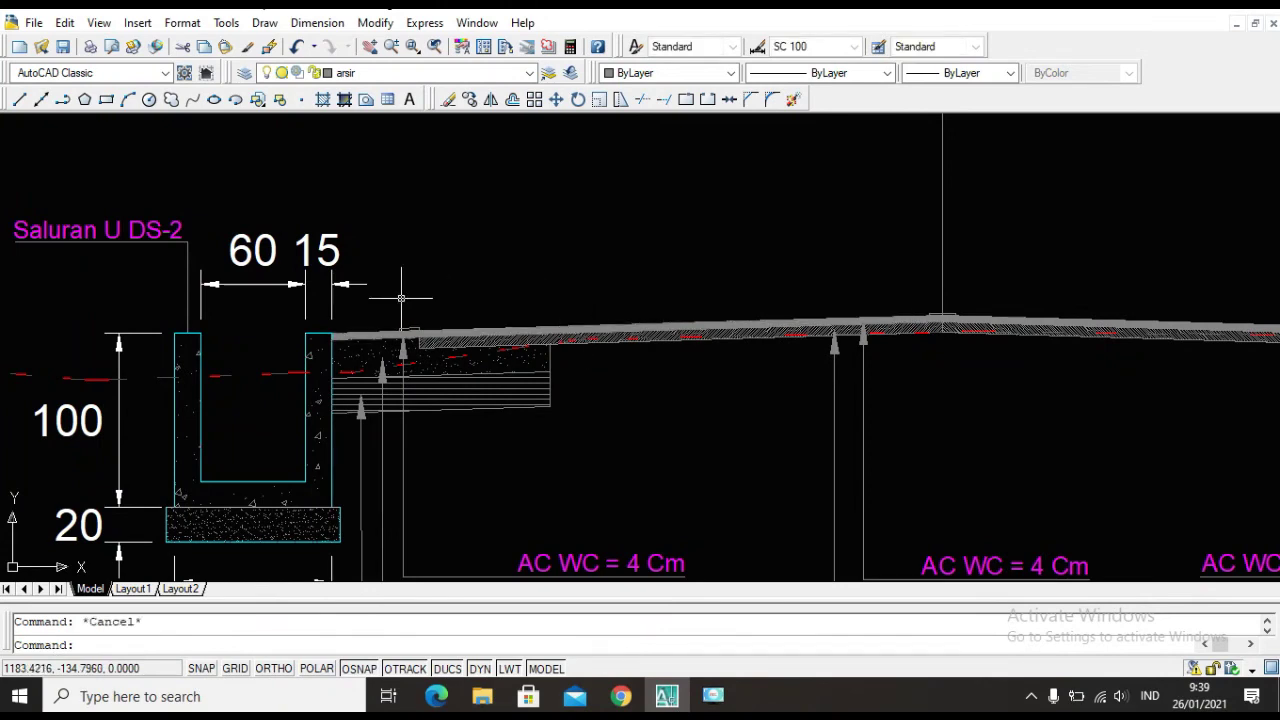
scroll(401, 298, "up", 5)
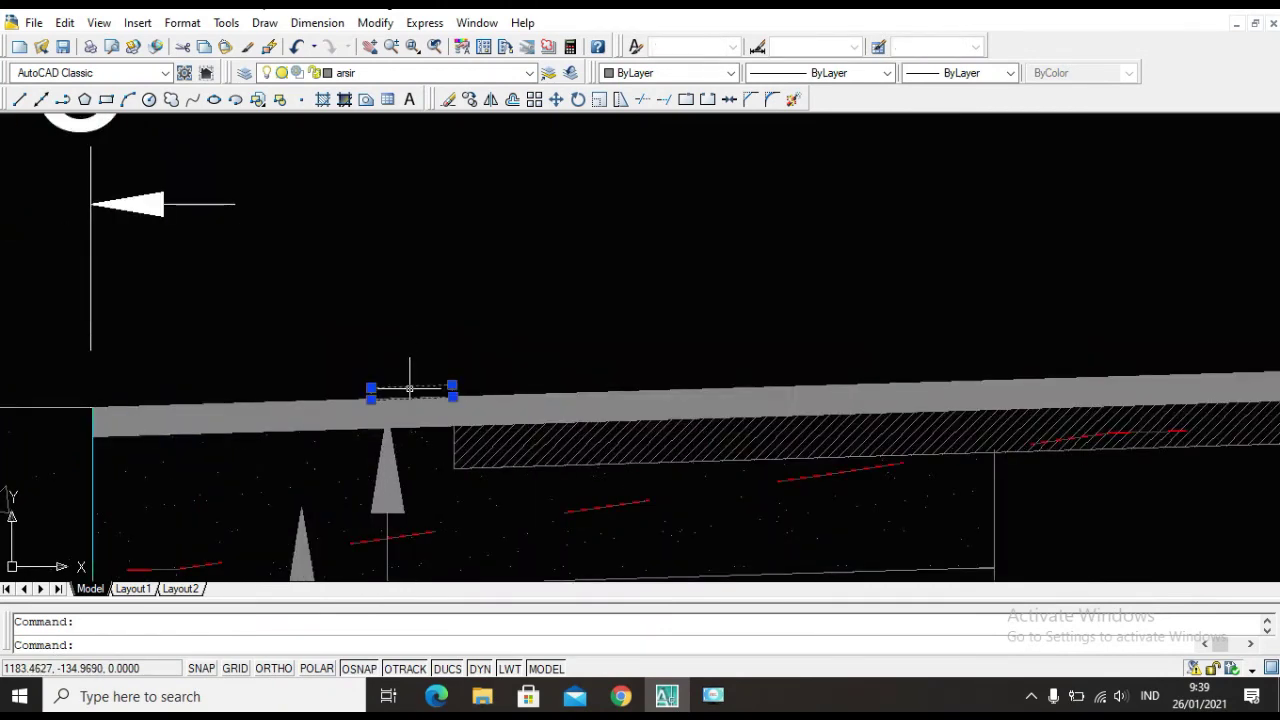
type("mi")
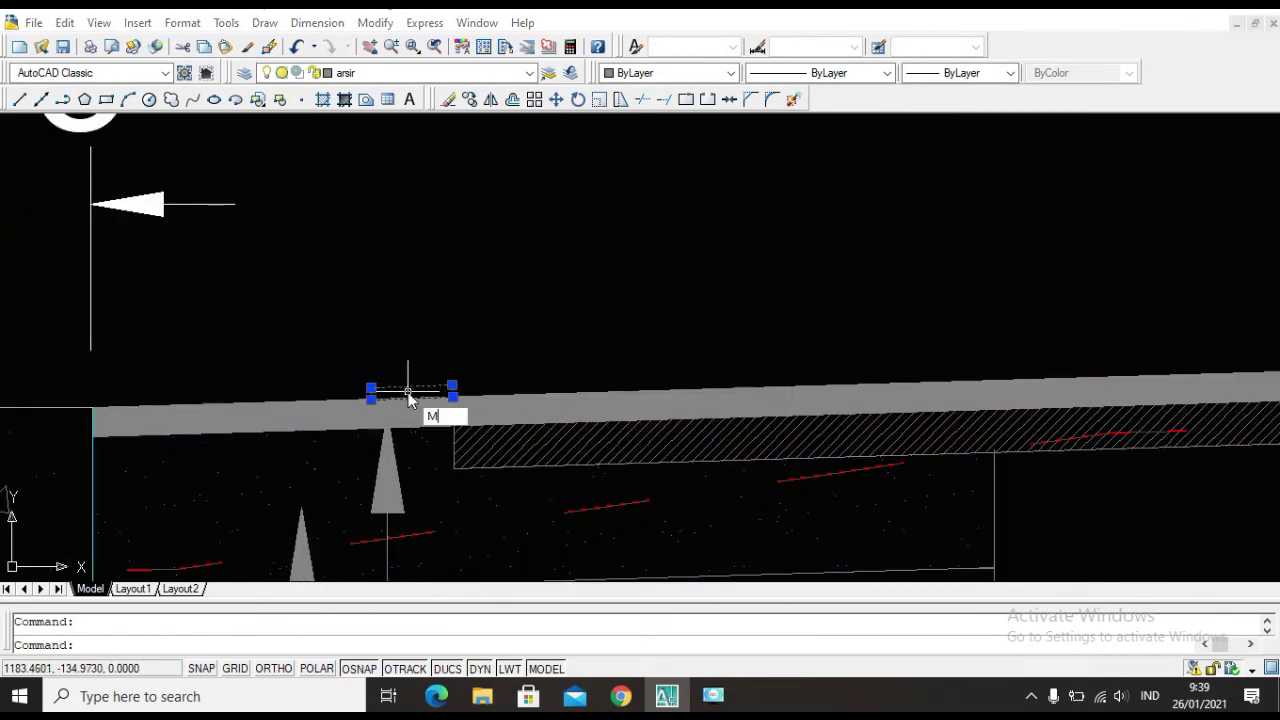
key("Return")
scroll(420, 380, "down", 5)
scroll(875, 360, "up", 2)
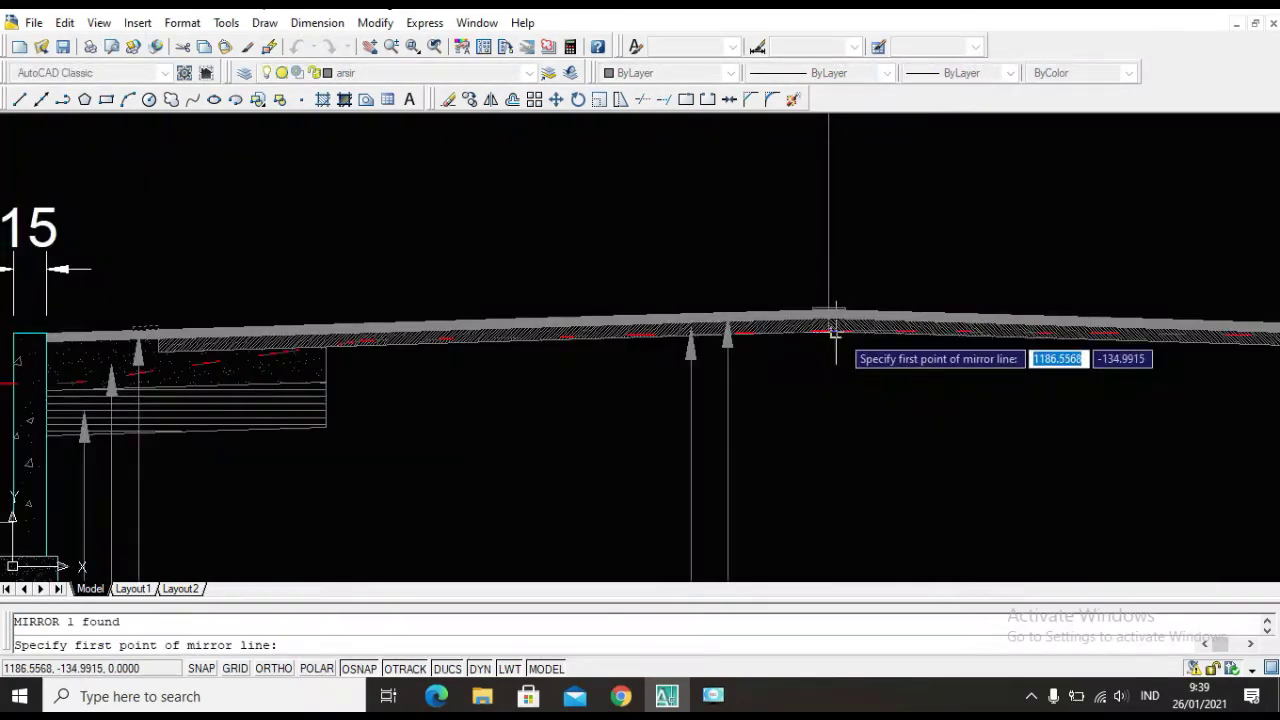
left_click(828, 331)
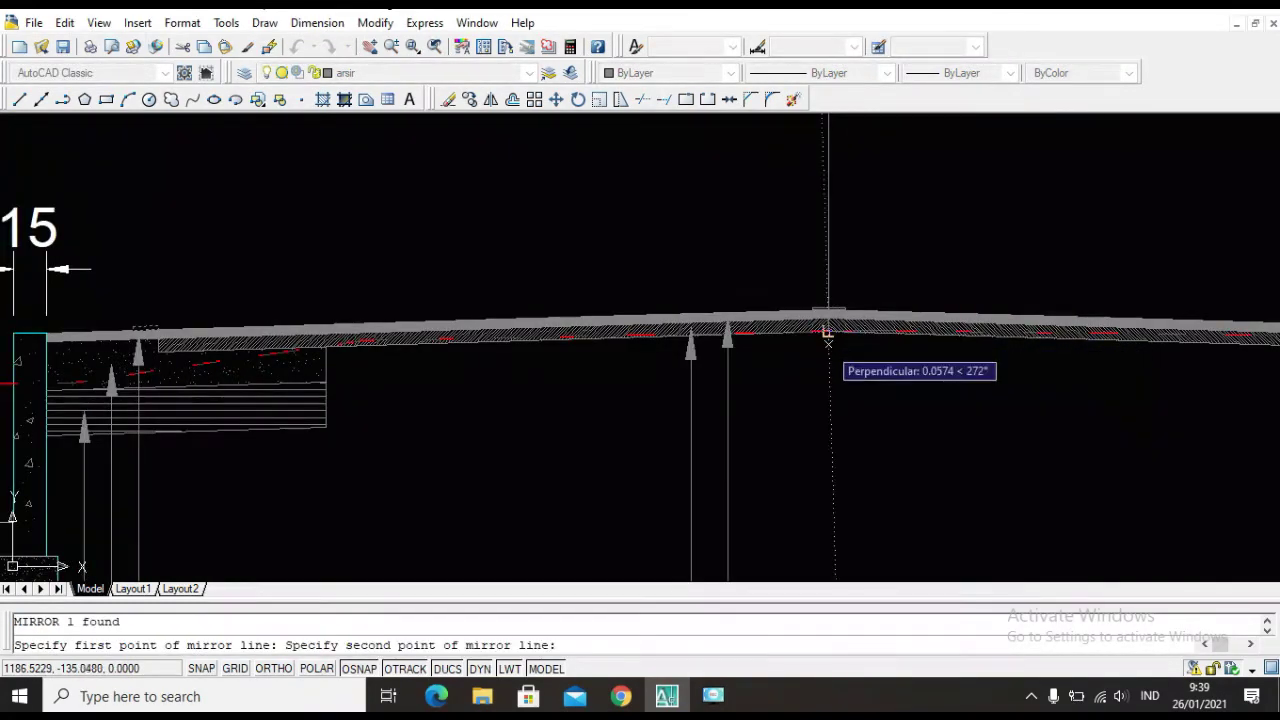
left_click(262, 671)
left_click(814, 480)
key("Return")
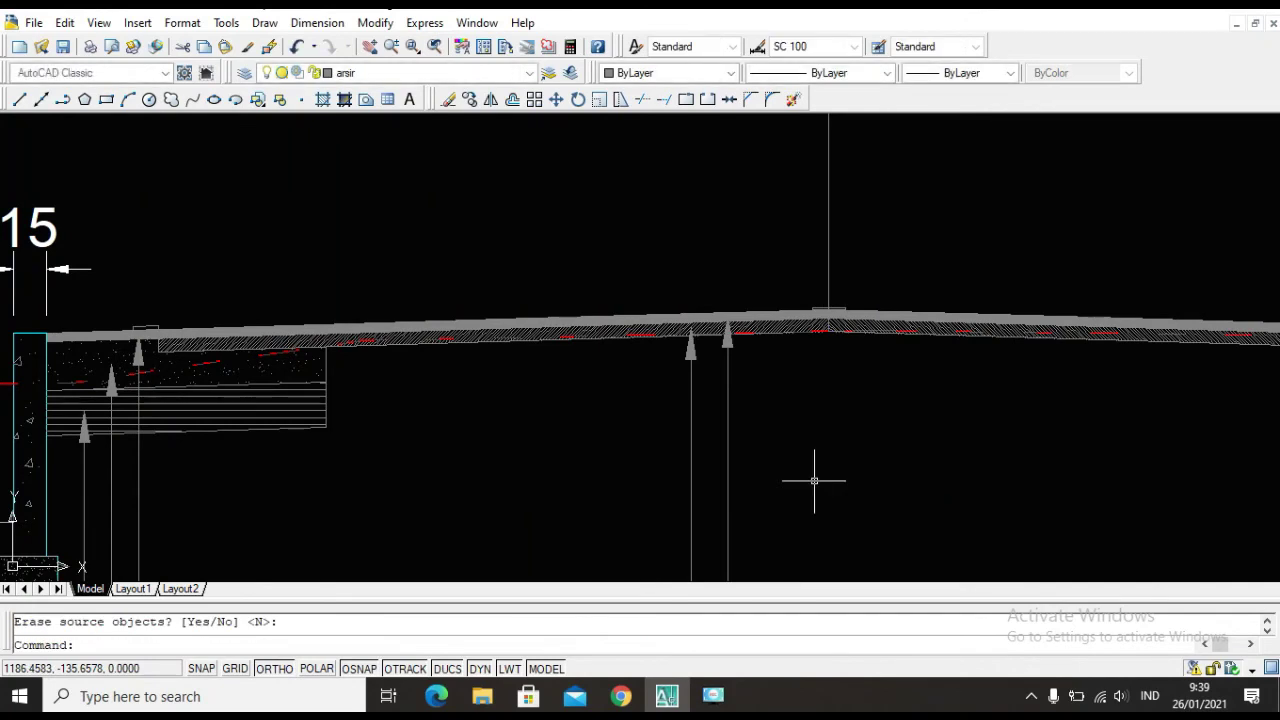
Draw a slope line with Ortho off from the outer top corner of the pavement opposite the U-channel down to the red existing ground line.
scroll(814, 480, "down", 3)
scroll(1172, 432, "up", 3)
scroll(965, 350, "up", 3)
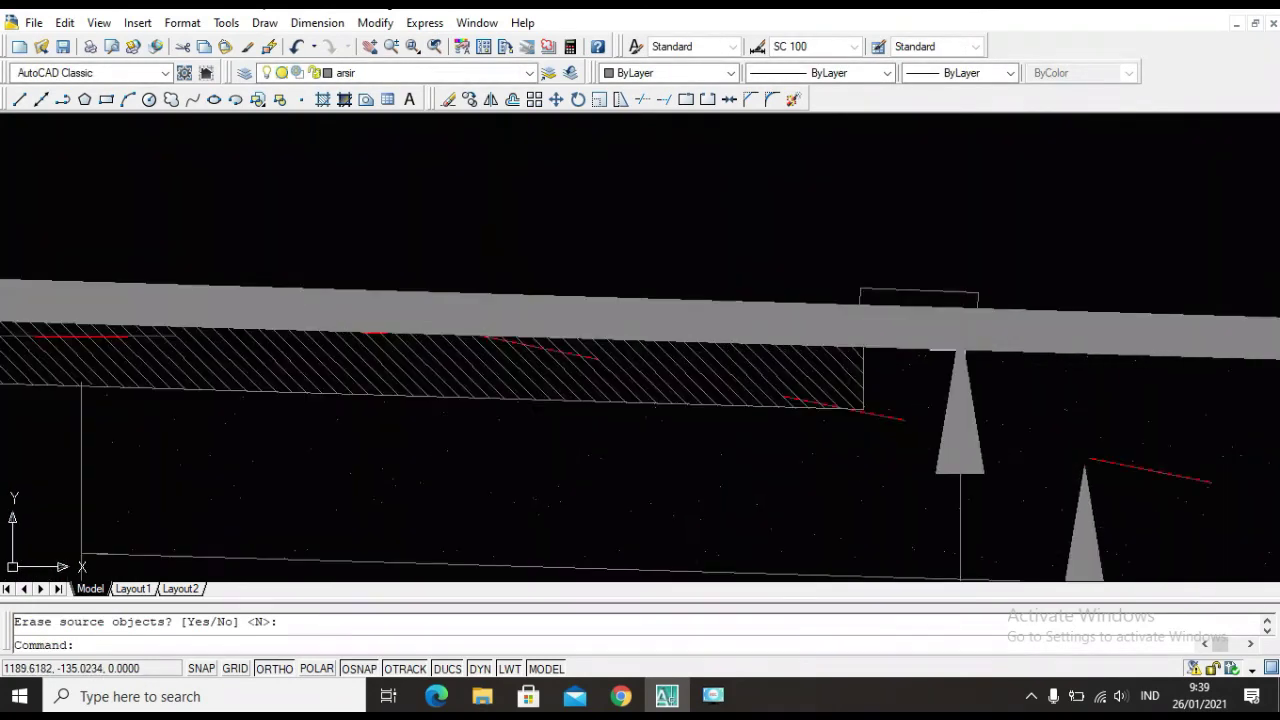
scroll(953, 320, "down", 6)
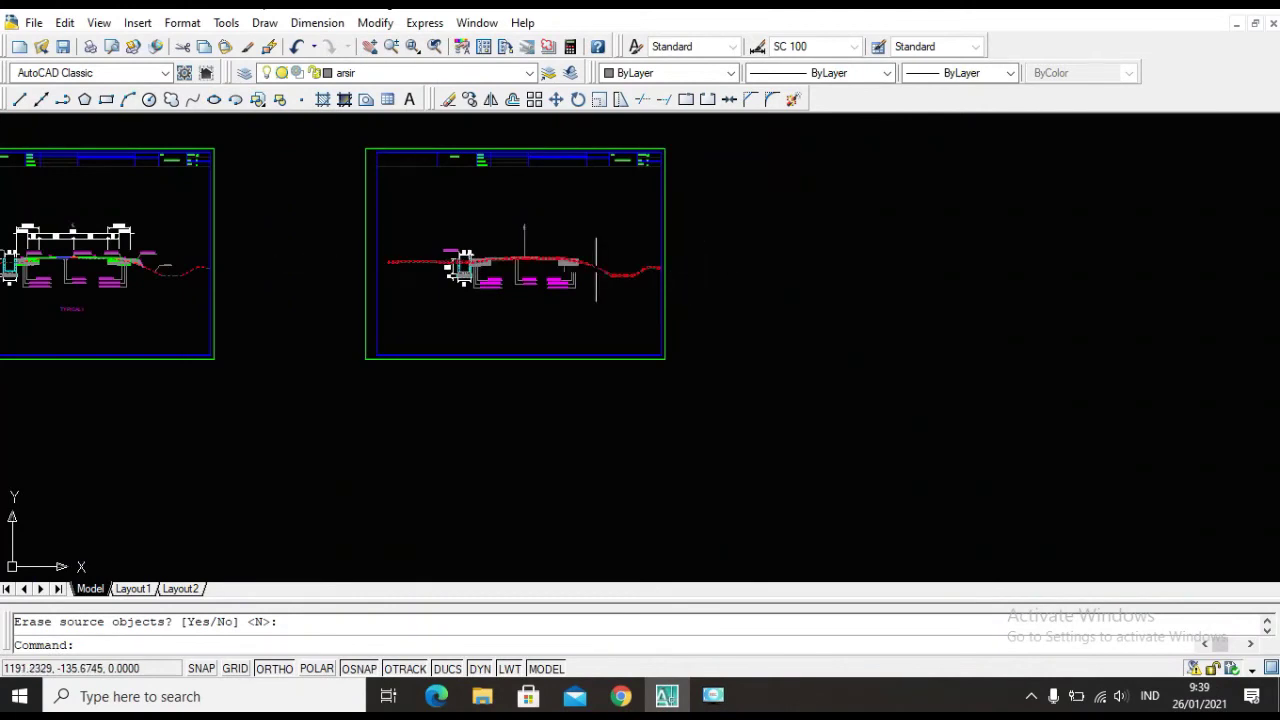
scroll(462, 268, "up", 8)
type("L")
key("Return")
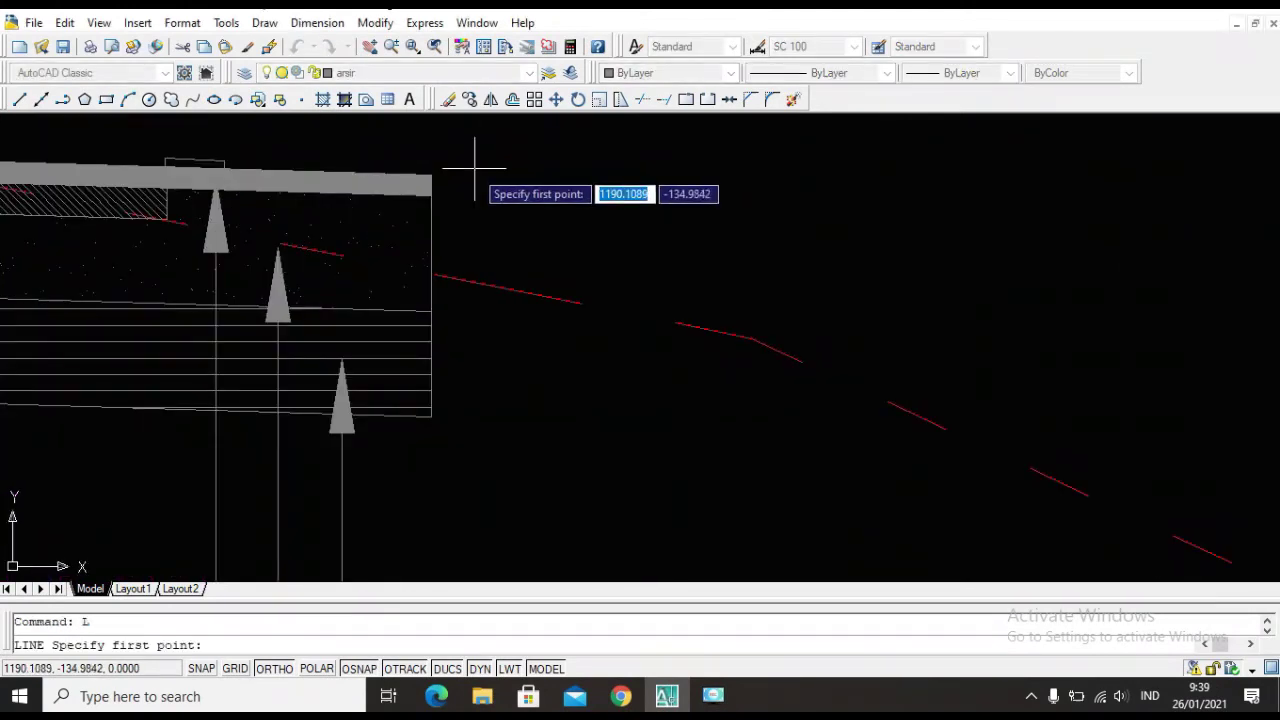
left_click(431, 173)
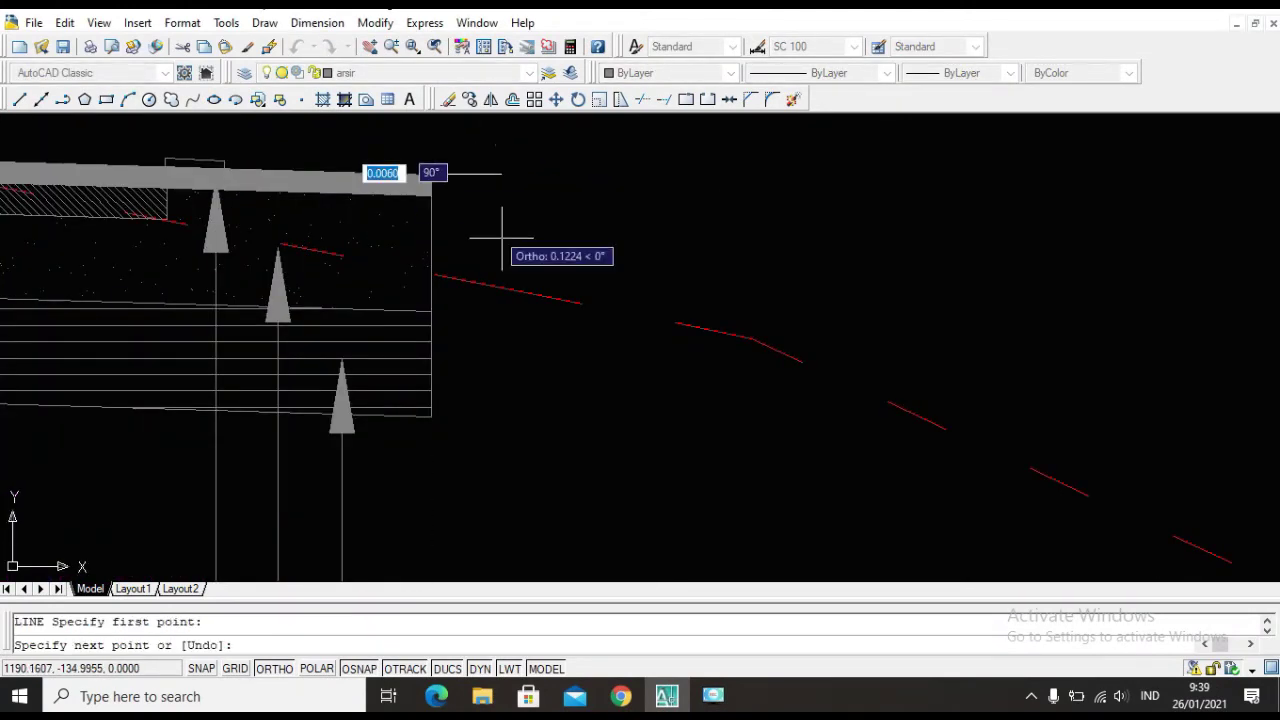
left_click(285, 674)
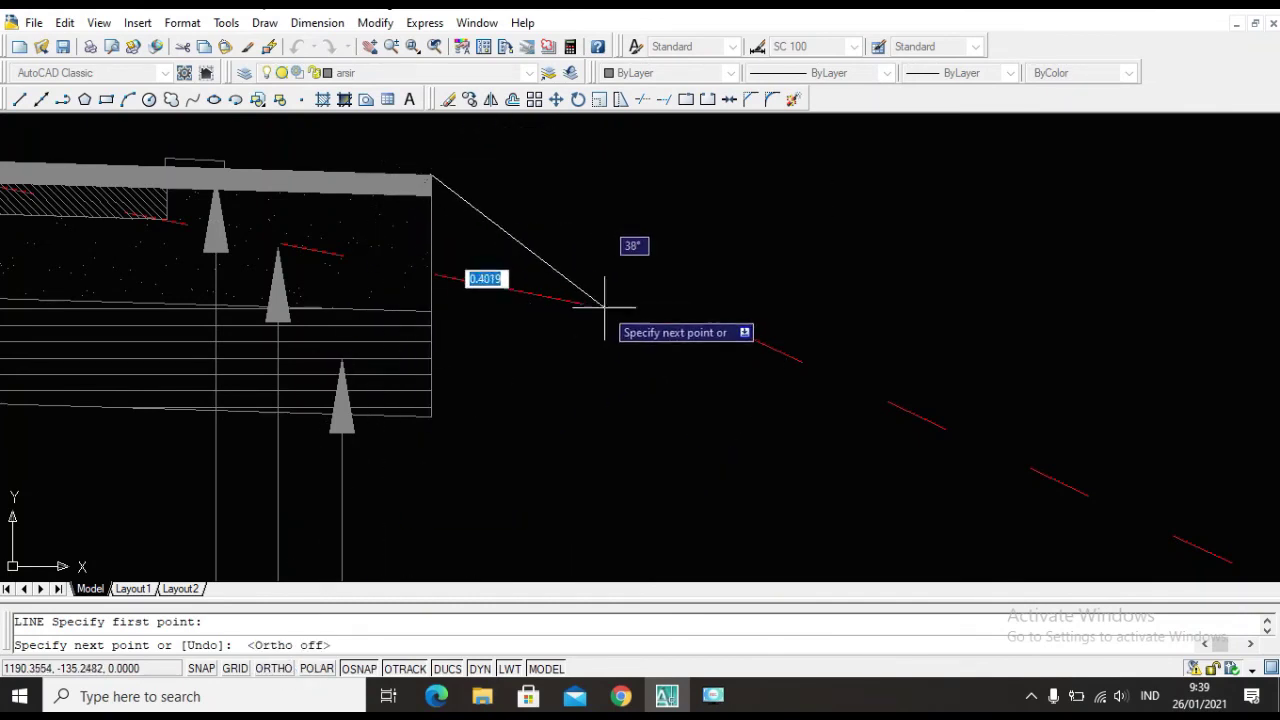
left_click(672, 322)
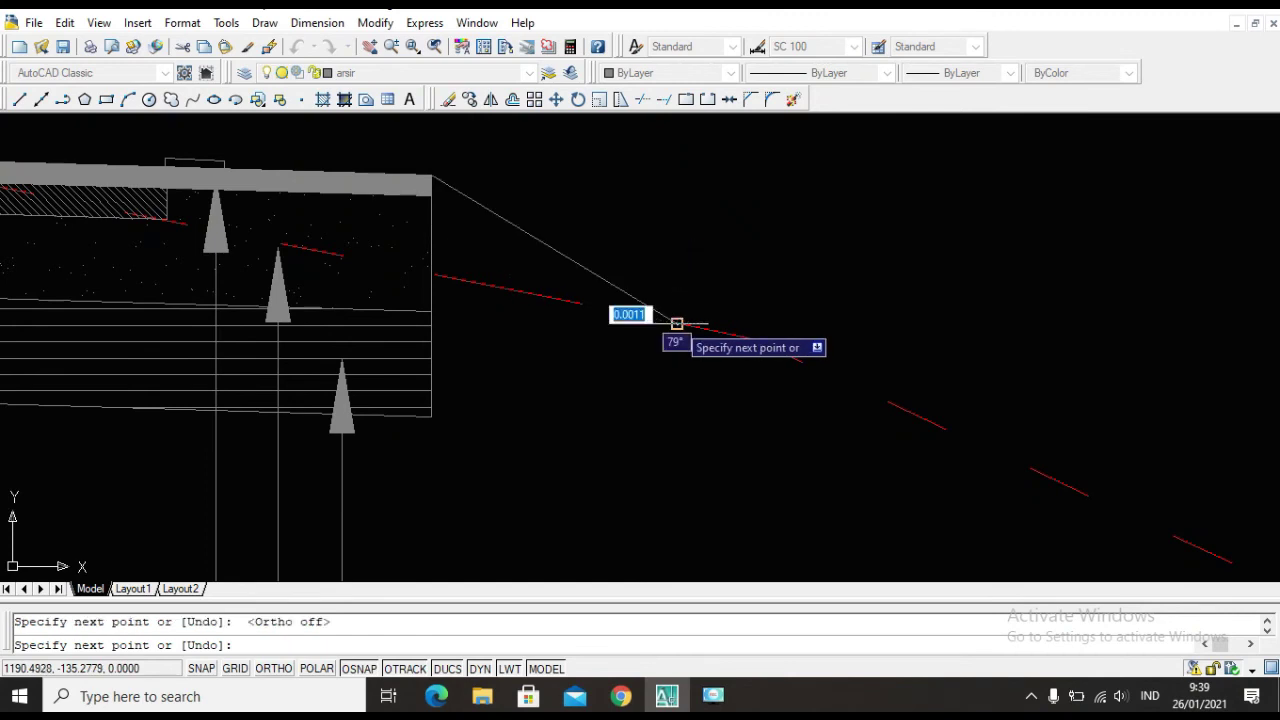
key("Escape")
Examine the new cross-section from U-channel to side slope, and compare it with the embankment and ground labels in the TYPICAL I section.
scroll(663, 309, "down", 5)
scroll(620, 243, "down", 1)
scroll(594, 166, "up", 4)
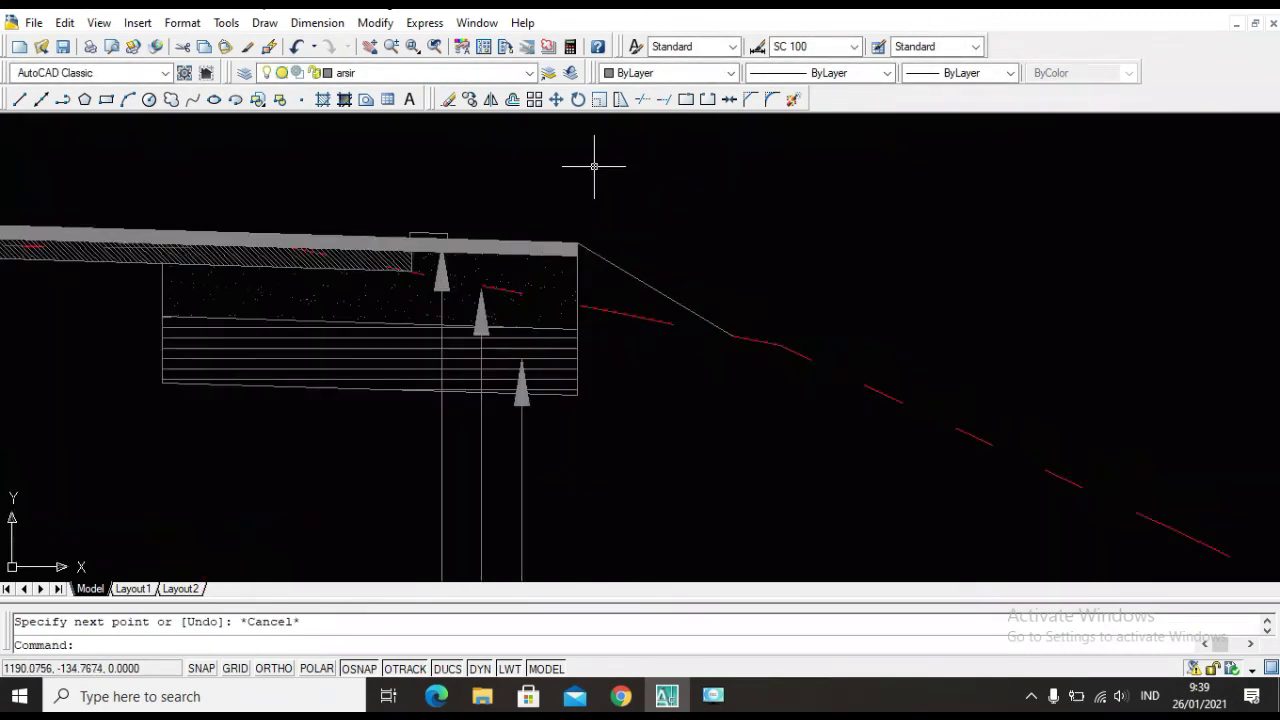
scroll(597, 249, "down", 4)
scroll(210, 303, "up", 4)
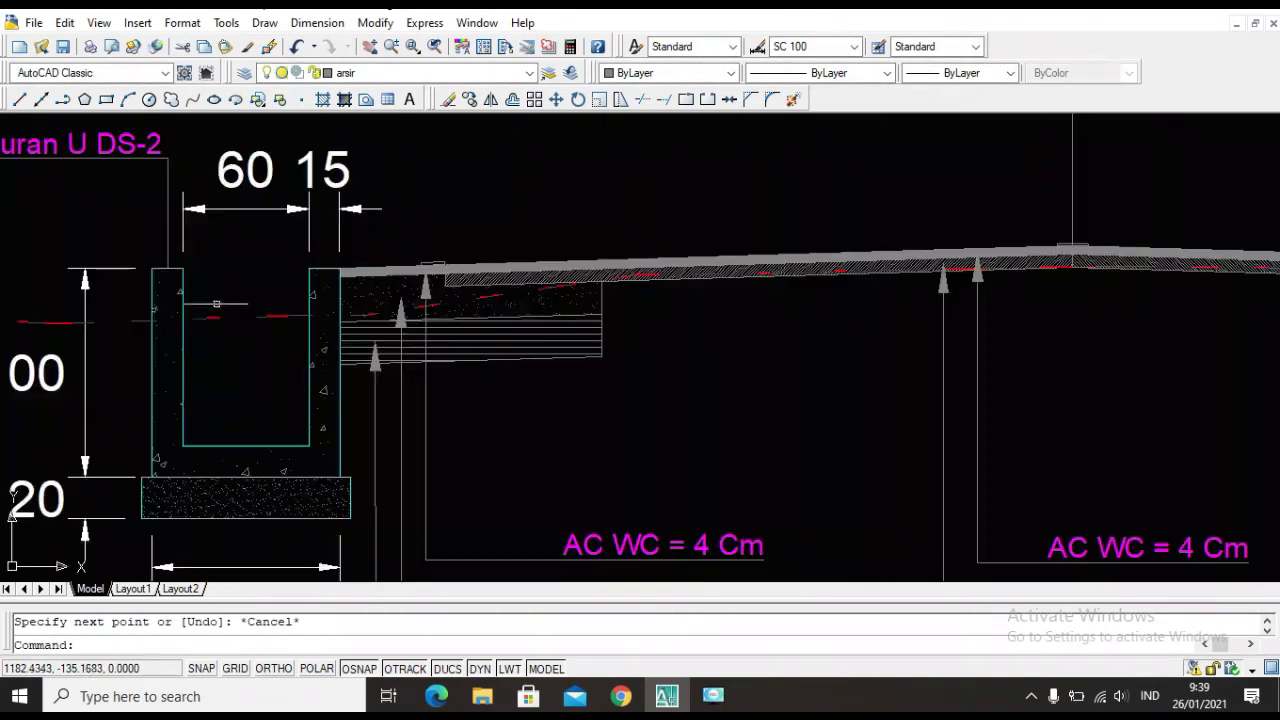
scroll(290, 305, "down", 6)
scroll(477, 303, "down", 5)
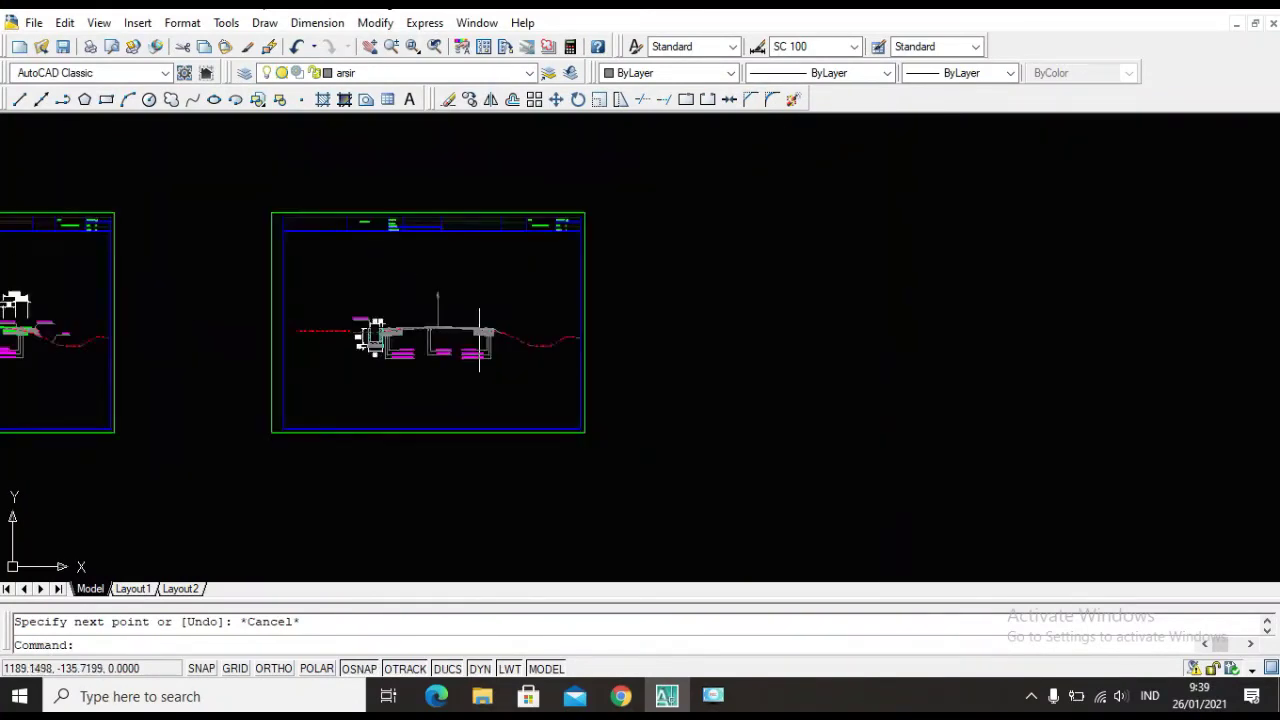
scroll(412, 338, "up", 8)
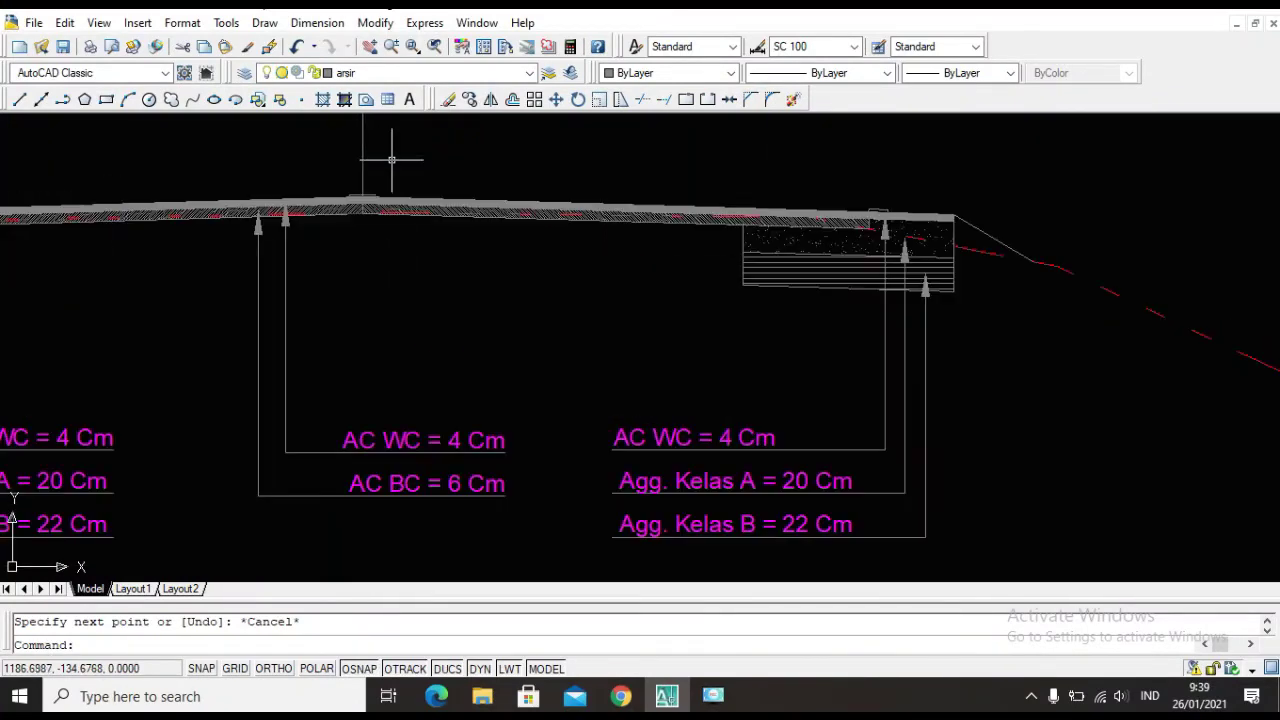
scroll(397, 241, "down", 3)
scroll(492, 390, "down", 6)
scroll(462, 294, "up", 6)
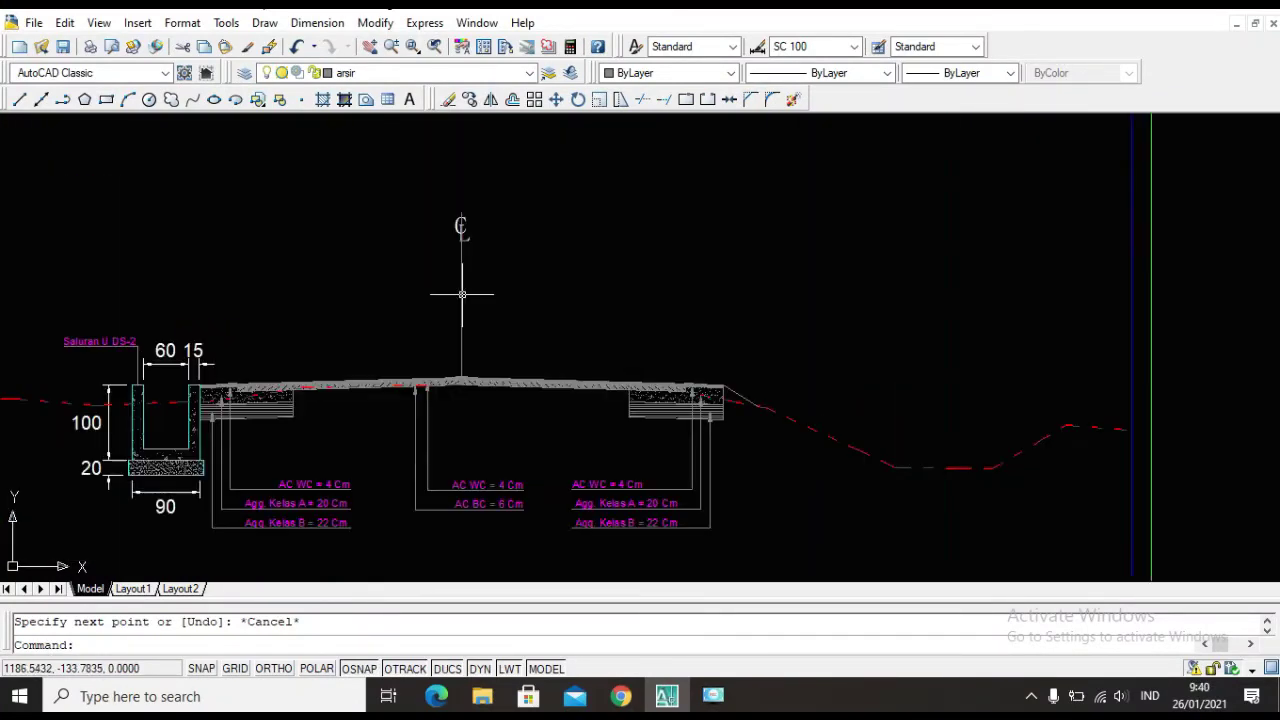
scroll(372, 375, "down", 6)
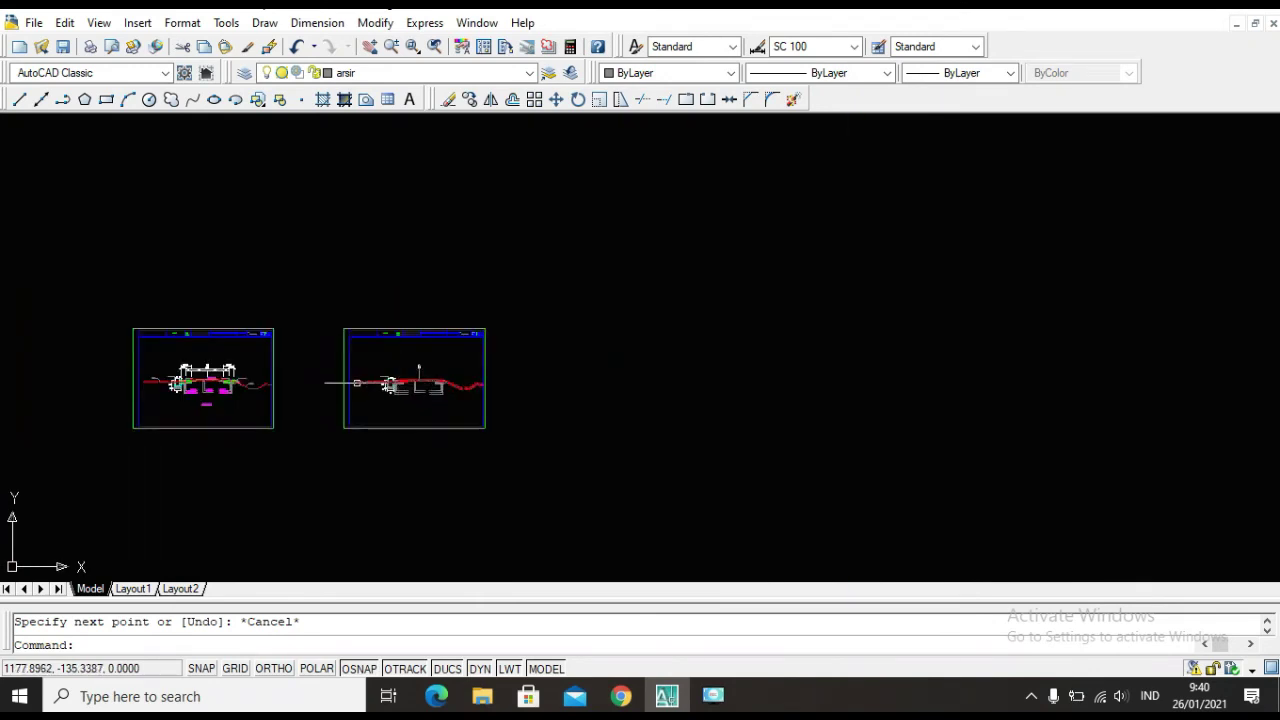
scroll(260, 360, "up", 3)
scroll(219, 436, "up", 8)
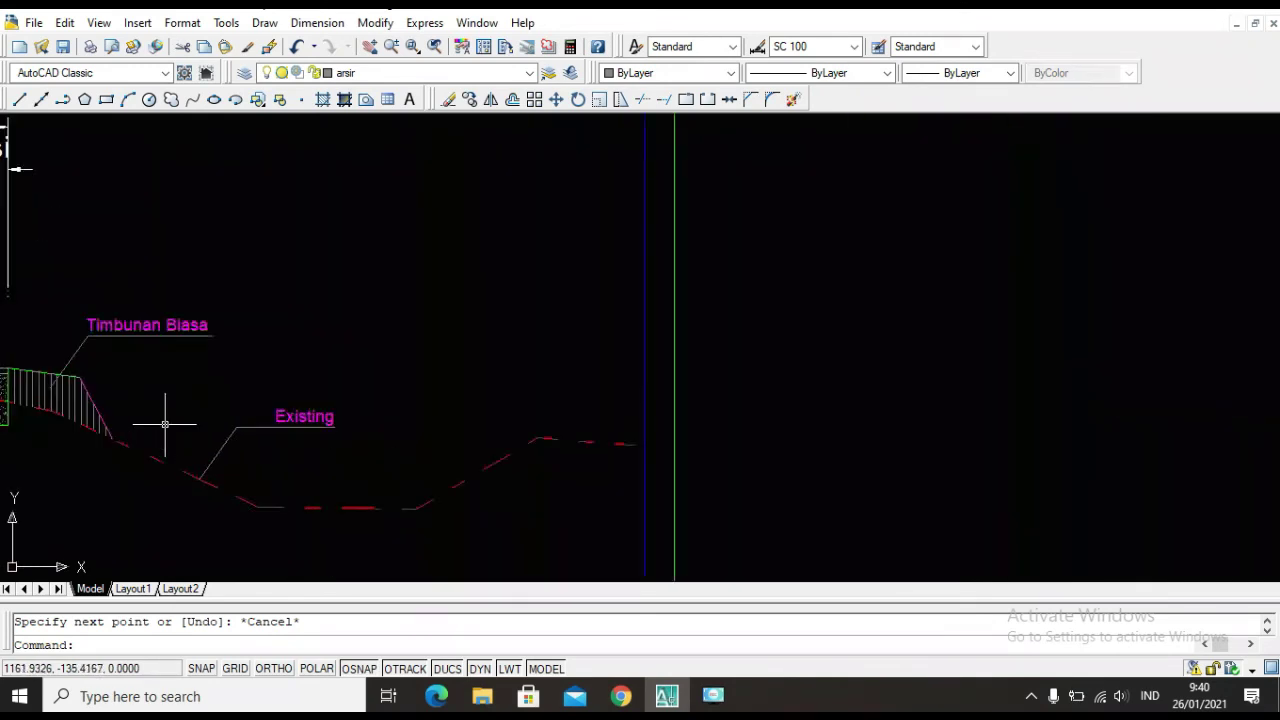
Hatch the embankment area between the side slope line and the existing ground with ANSI31 at angle 135 and scale 0.1.
scroll(626, 343, "down", 6)
scroll(863, 354, "up", 8)
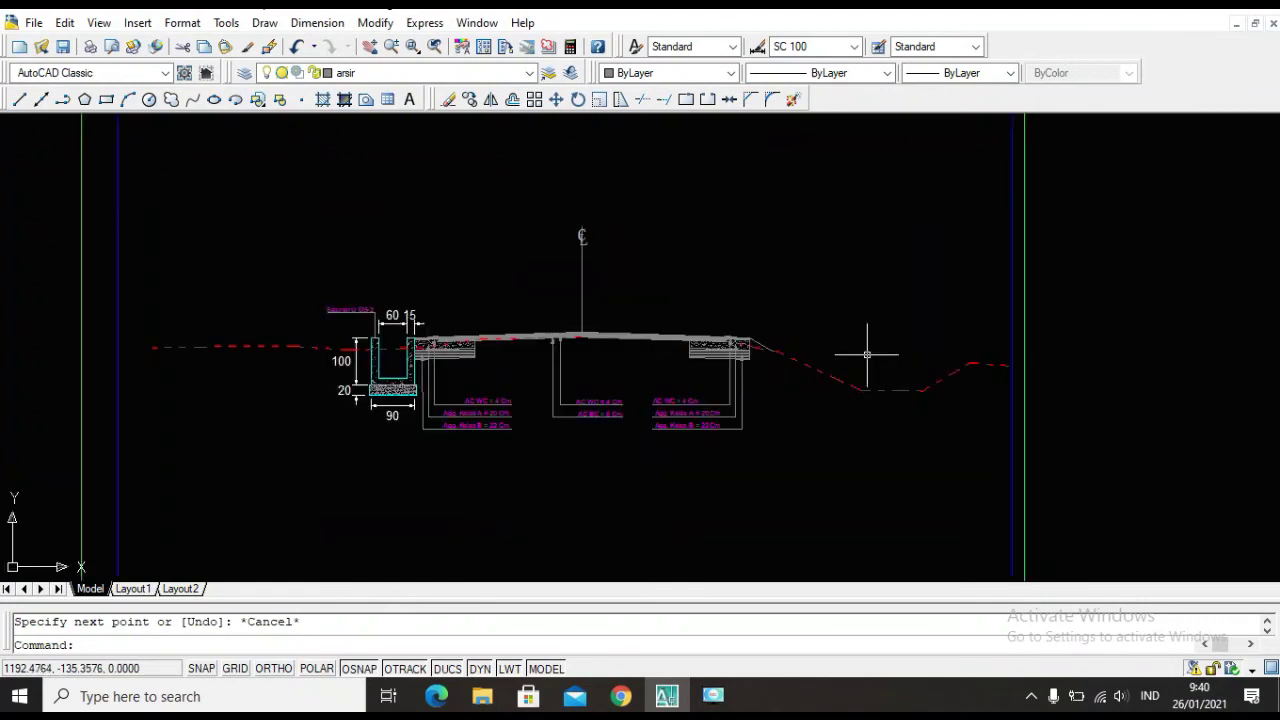
scroll(563, 380, "up", 3)
scroll(580, 309, "down", 2)
scroll(603, 397, "up", 4)
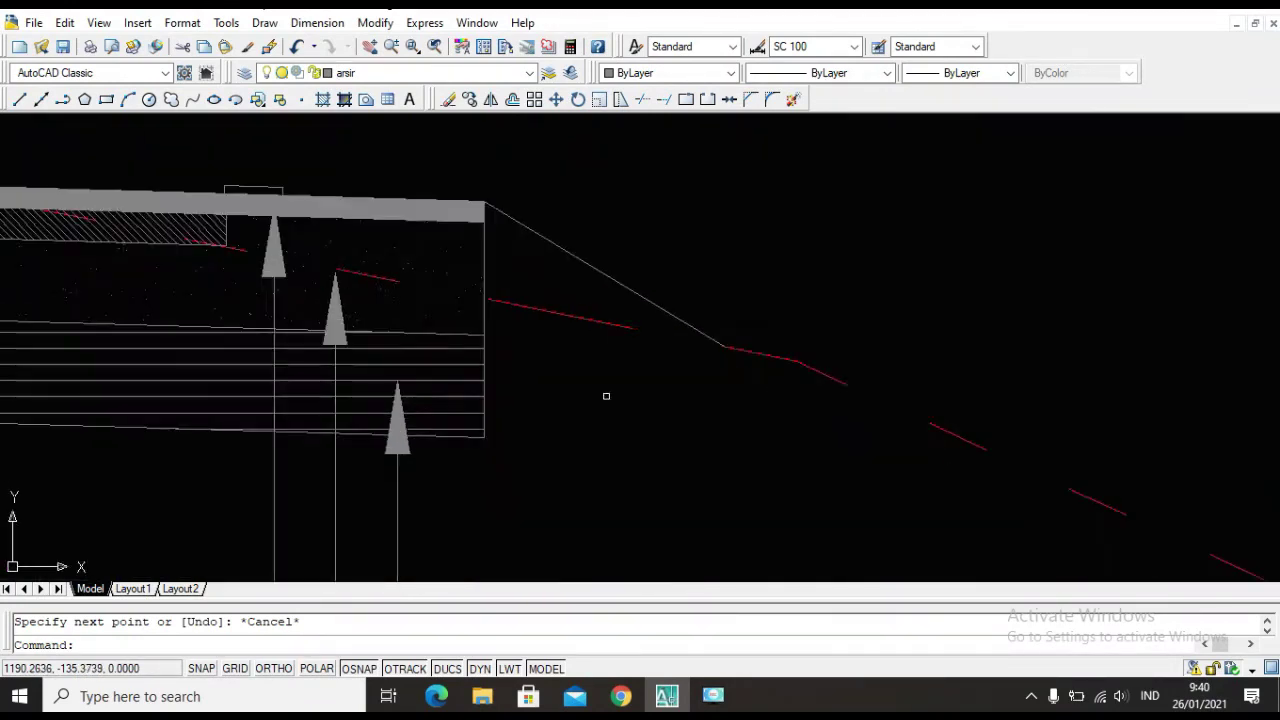
scroll(542, 360, "down", 3)
type("h")
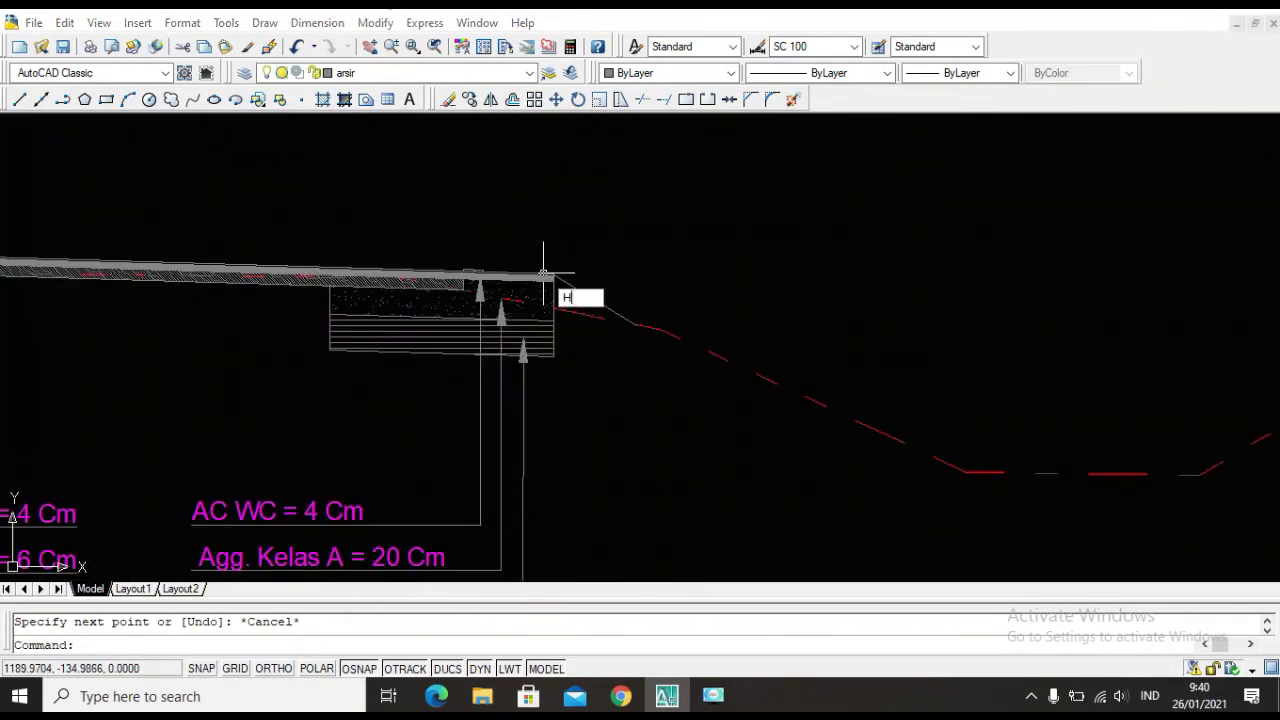
key("Return")
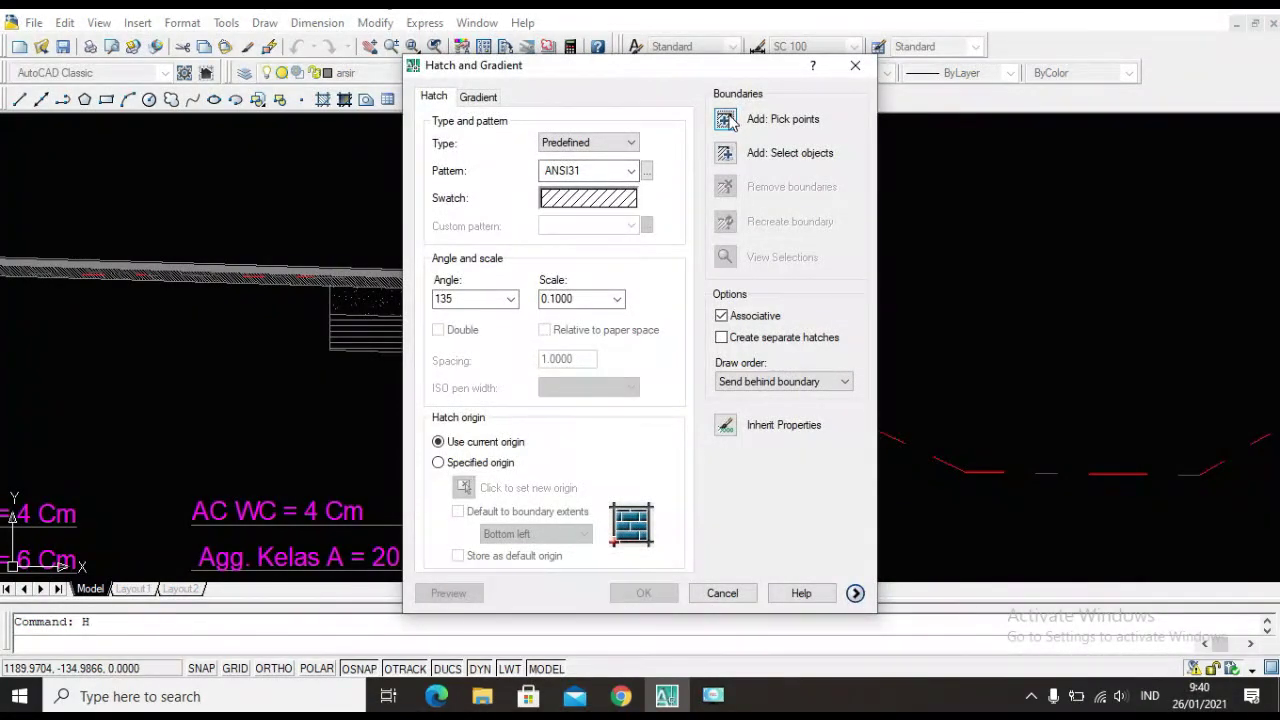
left_click(730, 122)
left_click(577, 303)
key("Return")
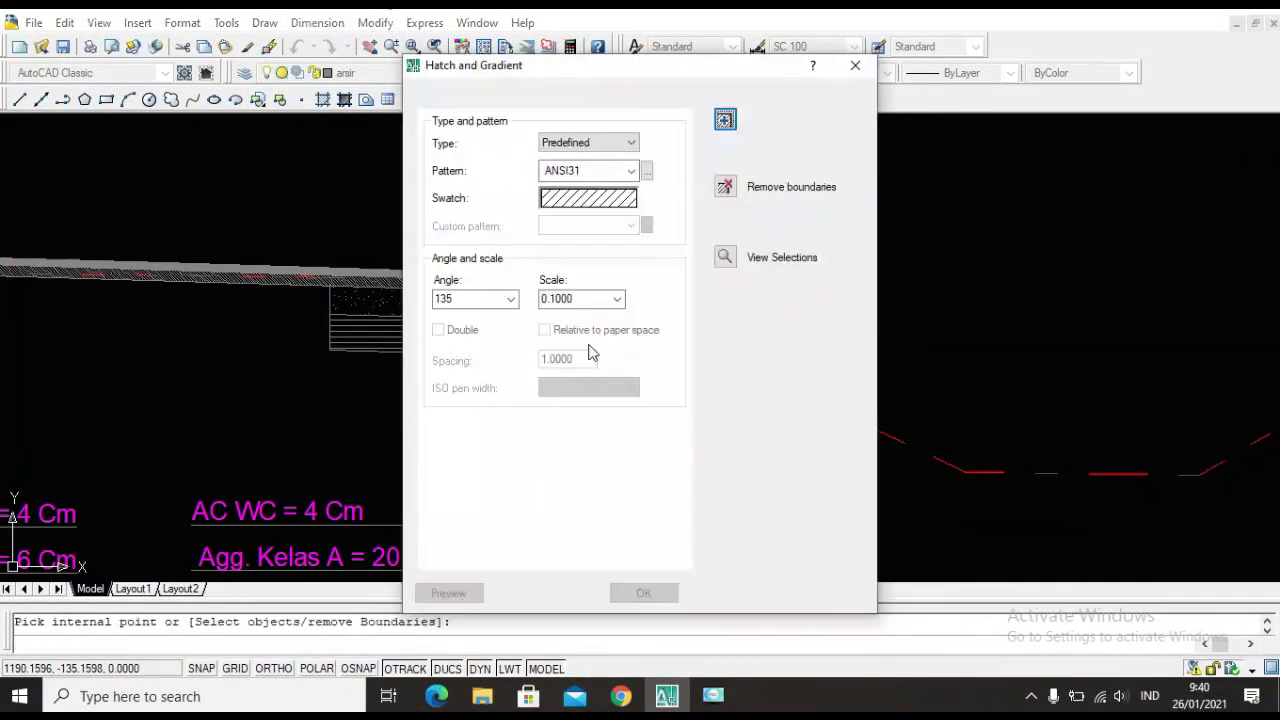
left_click(644, 593)
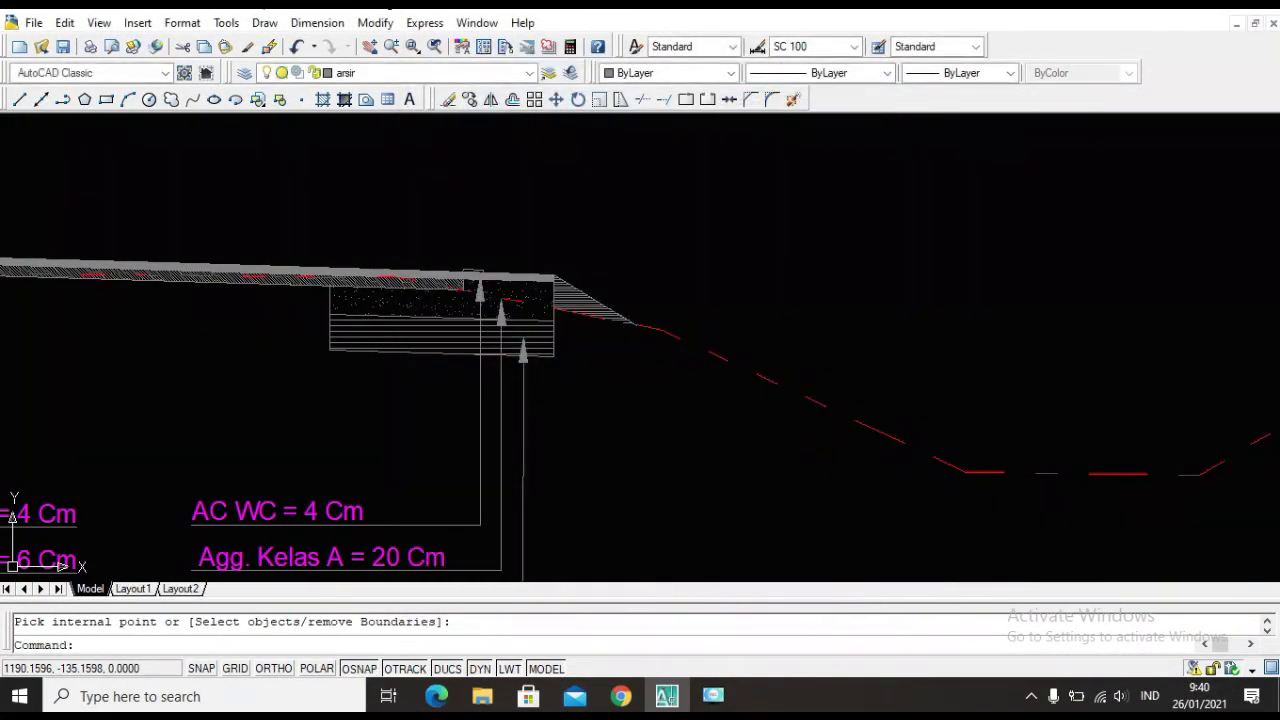
left_click(713, 696)
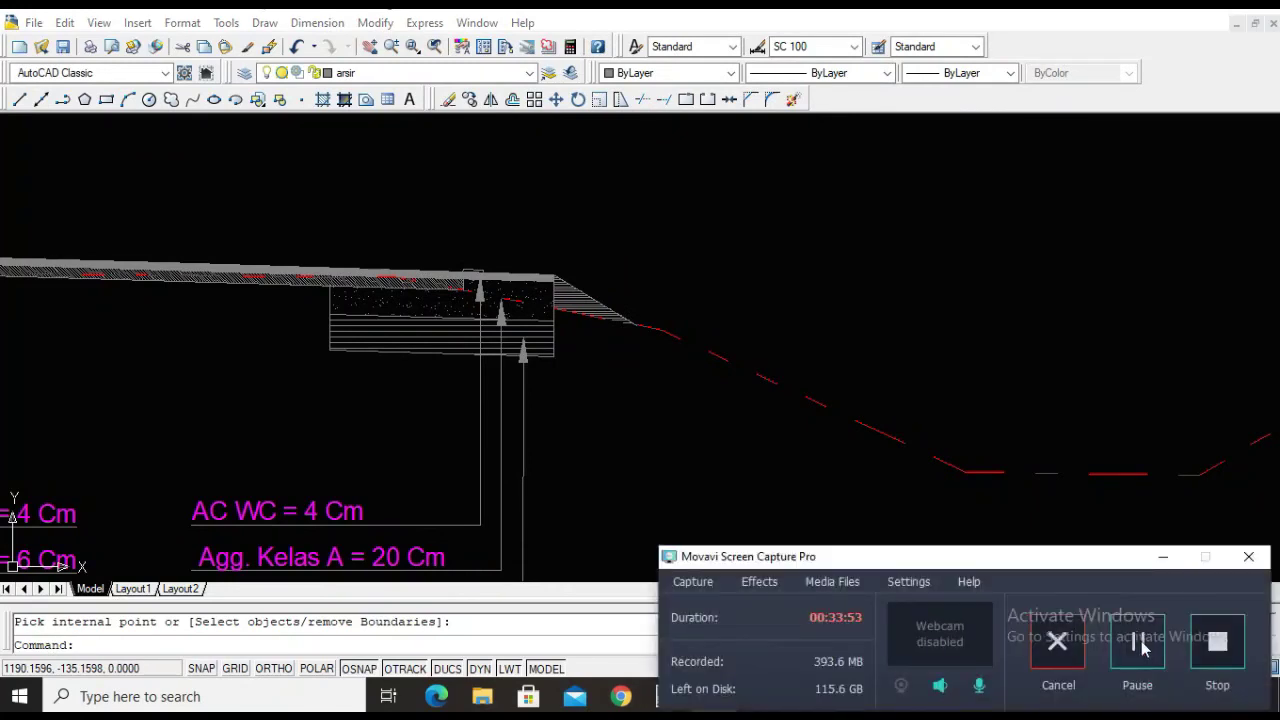
left_click(1163, 557)
Shorten the vertical road centerline by bringing its upper end down to the base of the CL symbol.
scroll(969, 371, "down", 5)
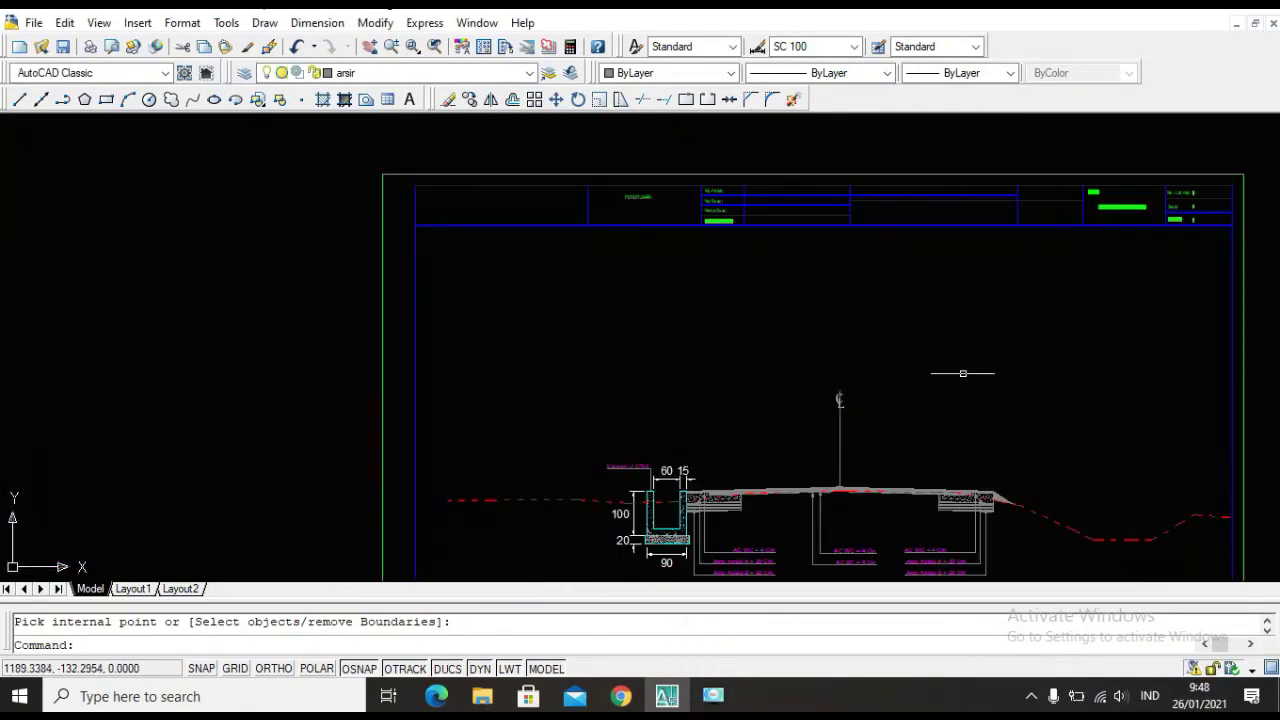
scroll(731, 341, "up", 4)
scroll(834, 287, "up", 6)
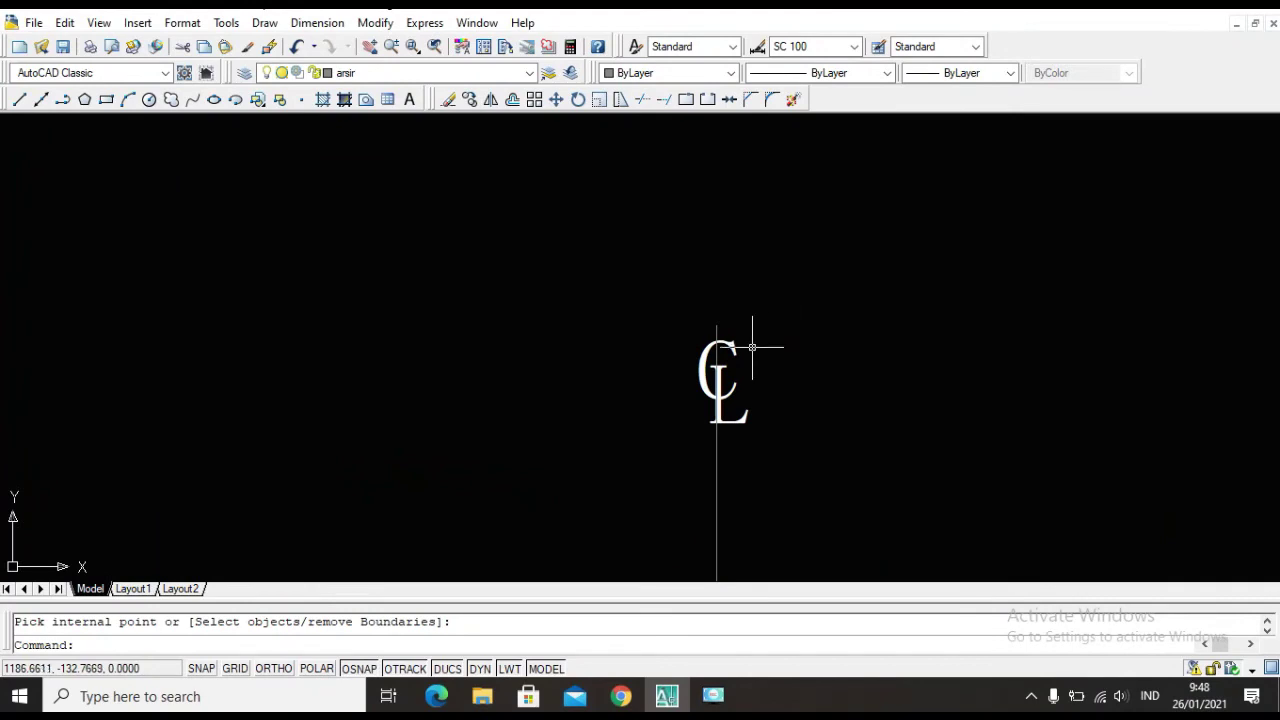
left_click(716, 330)
left_click(716, 327)
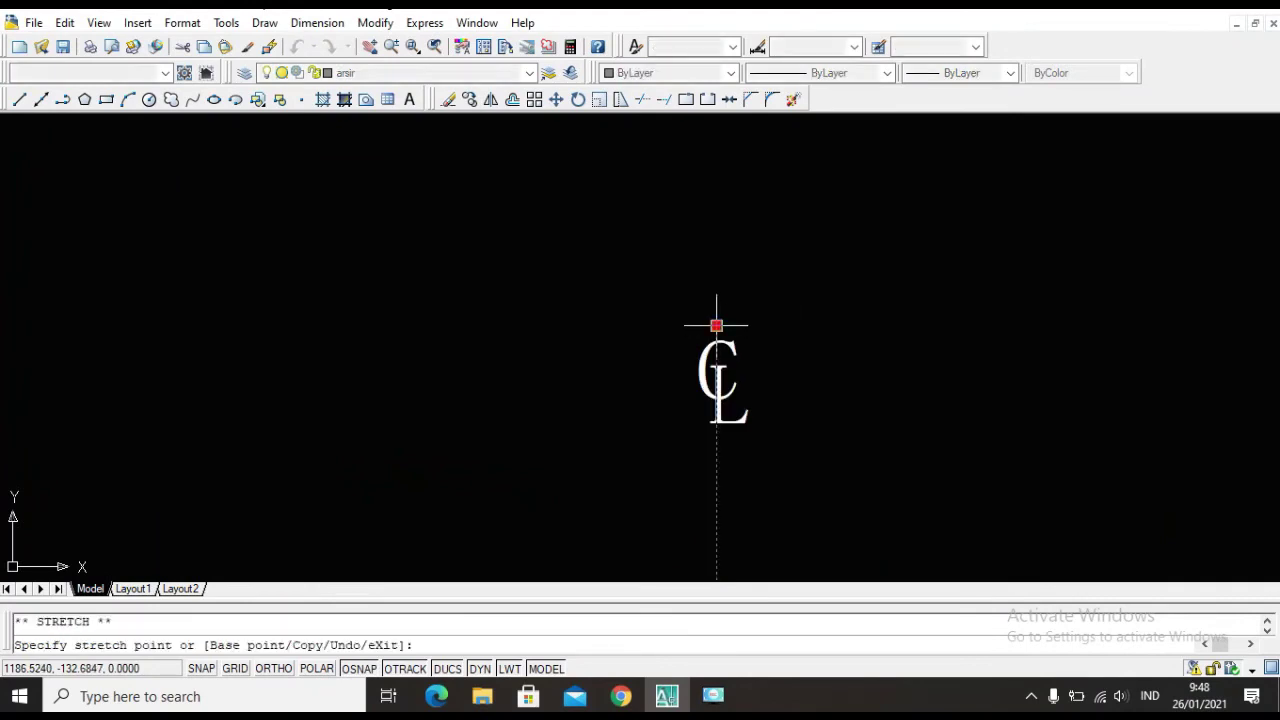
left_click(716, 425)
key("Escape")
scroll(759, 406, "down", 6)
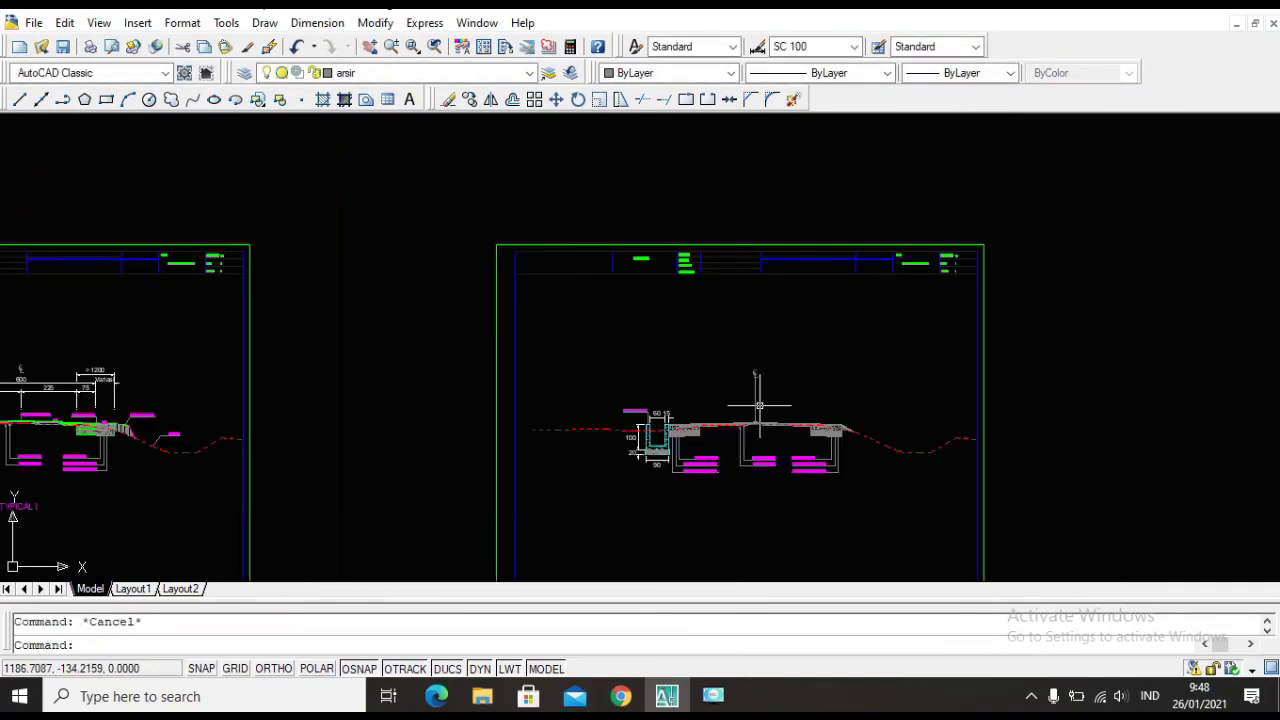
middle_click_drag(662, 415, 676, 286)
scroll(682, 255, "down", 3)
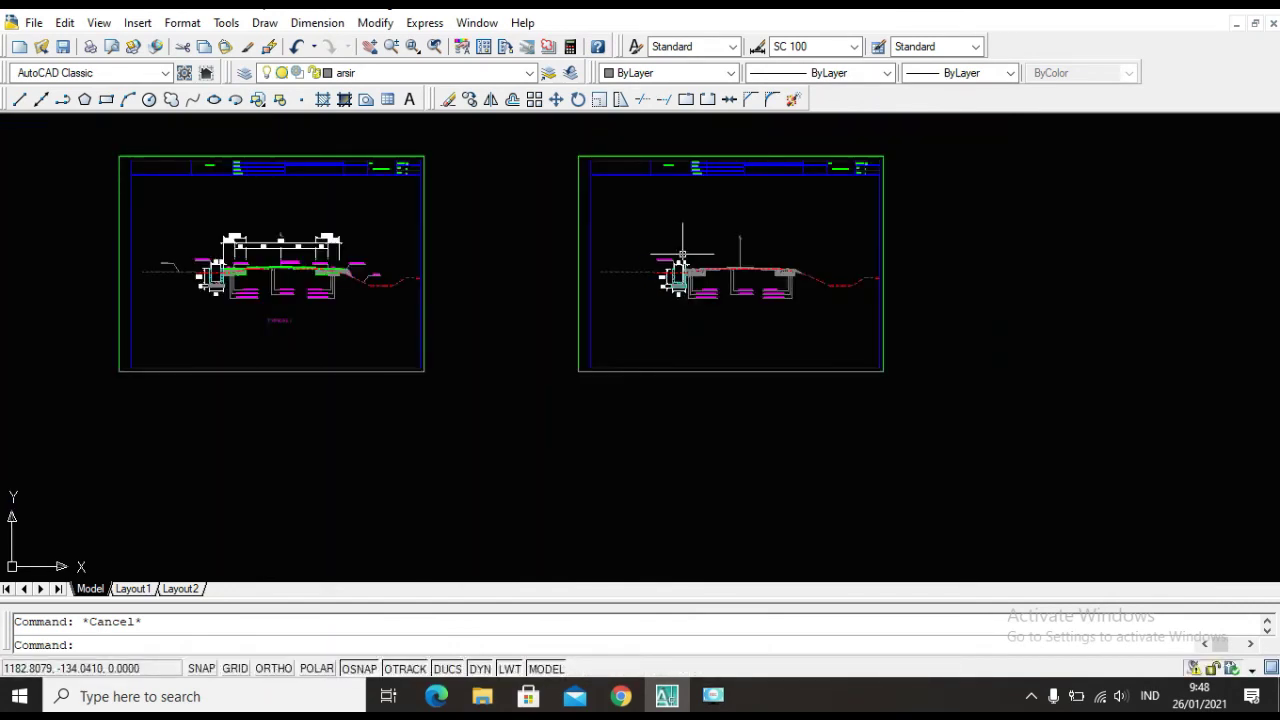
scroll(682, 255, "up", 4)
scroll(819, 297, "down", 3)
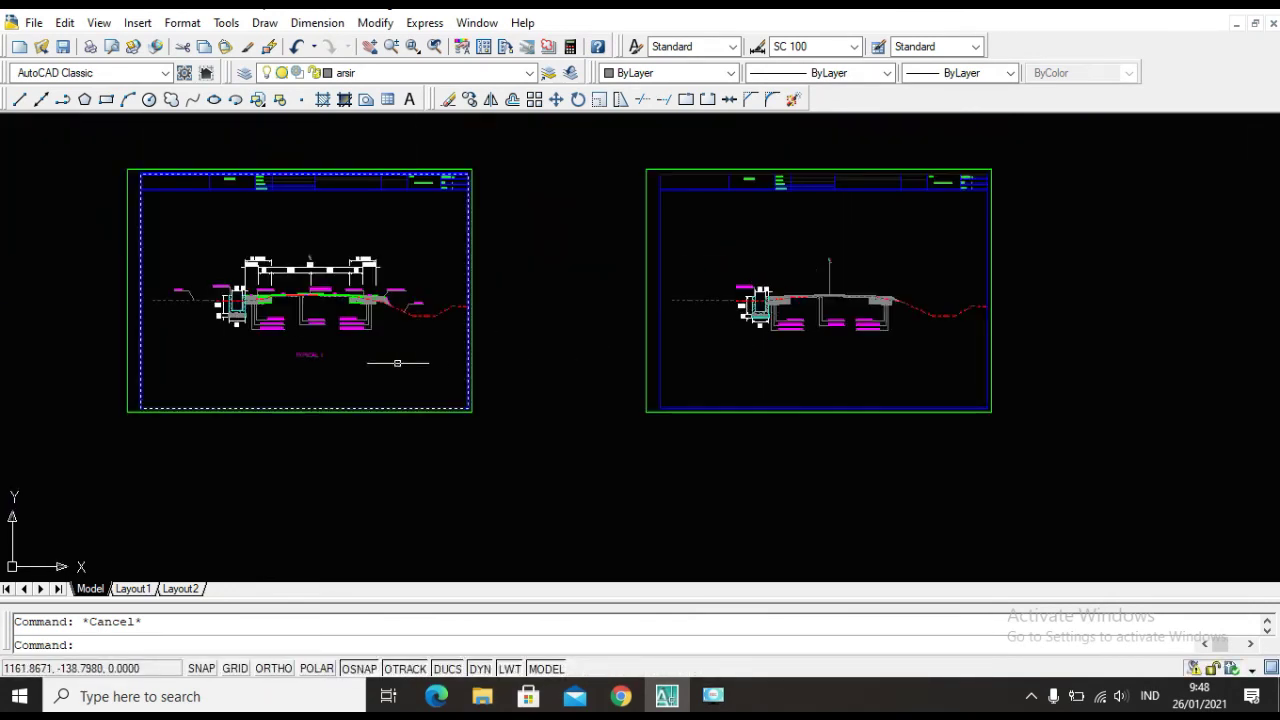
scroll(820, 296, "up", 5)
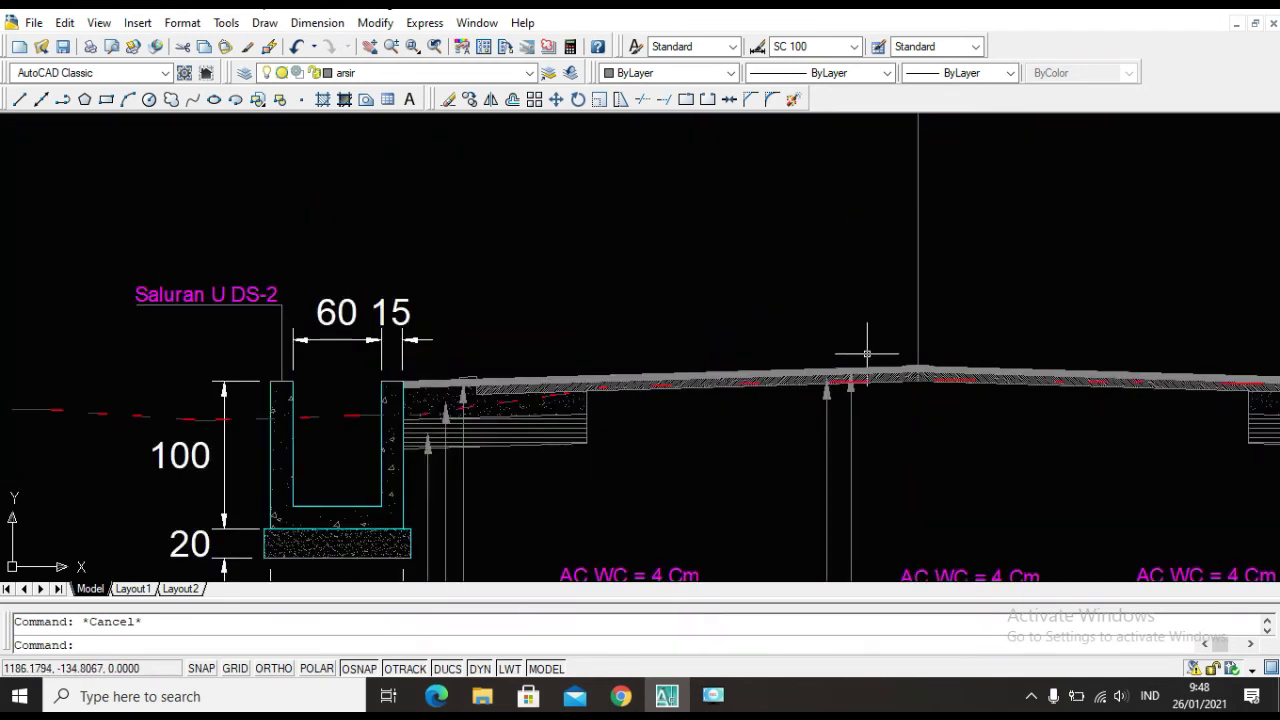
type("L")
key("Return")
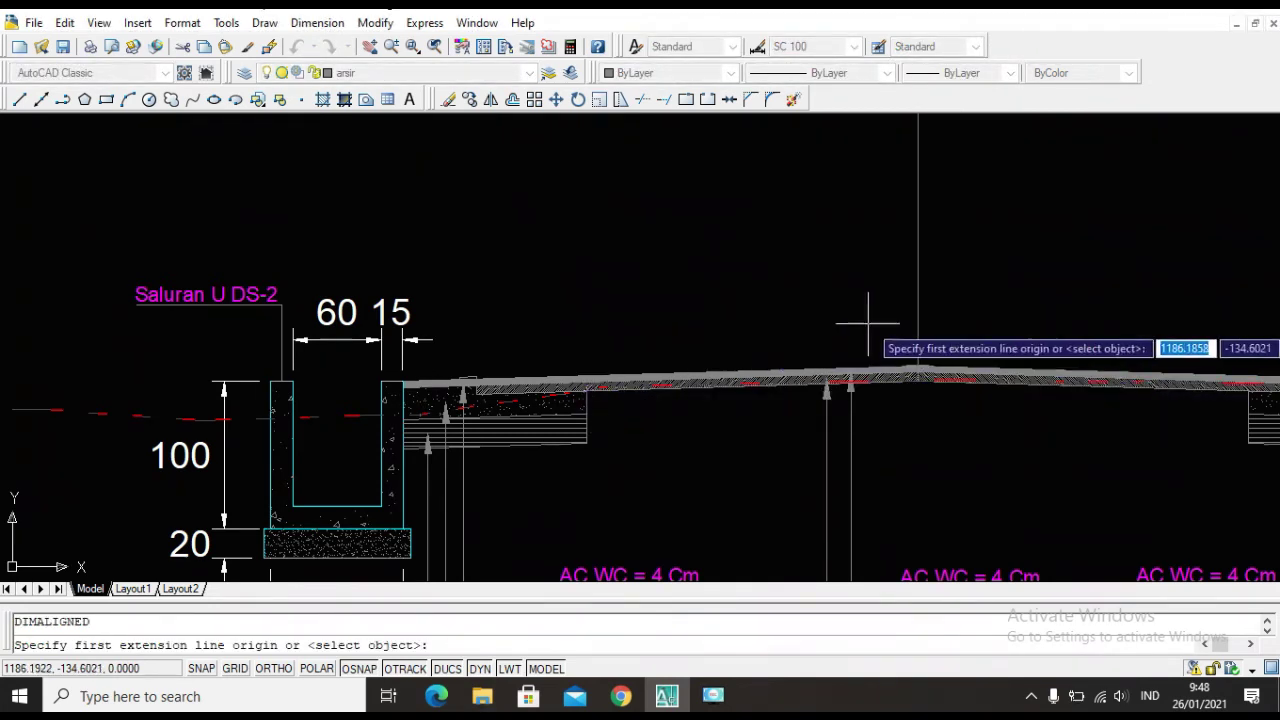
key("Escape")
type("L")
key("Return")
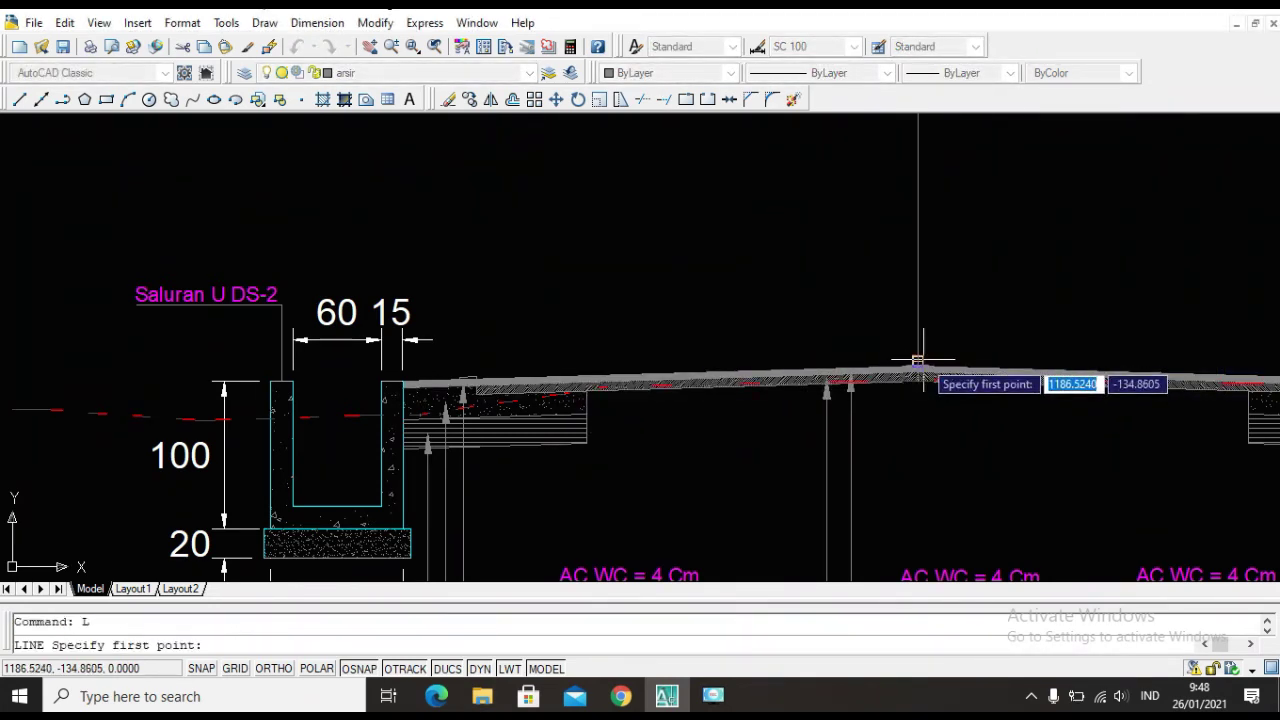
left_click(916, 370)
key("Escape")
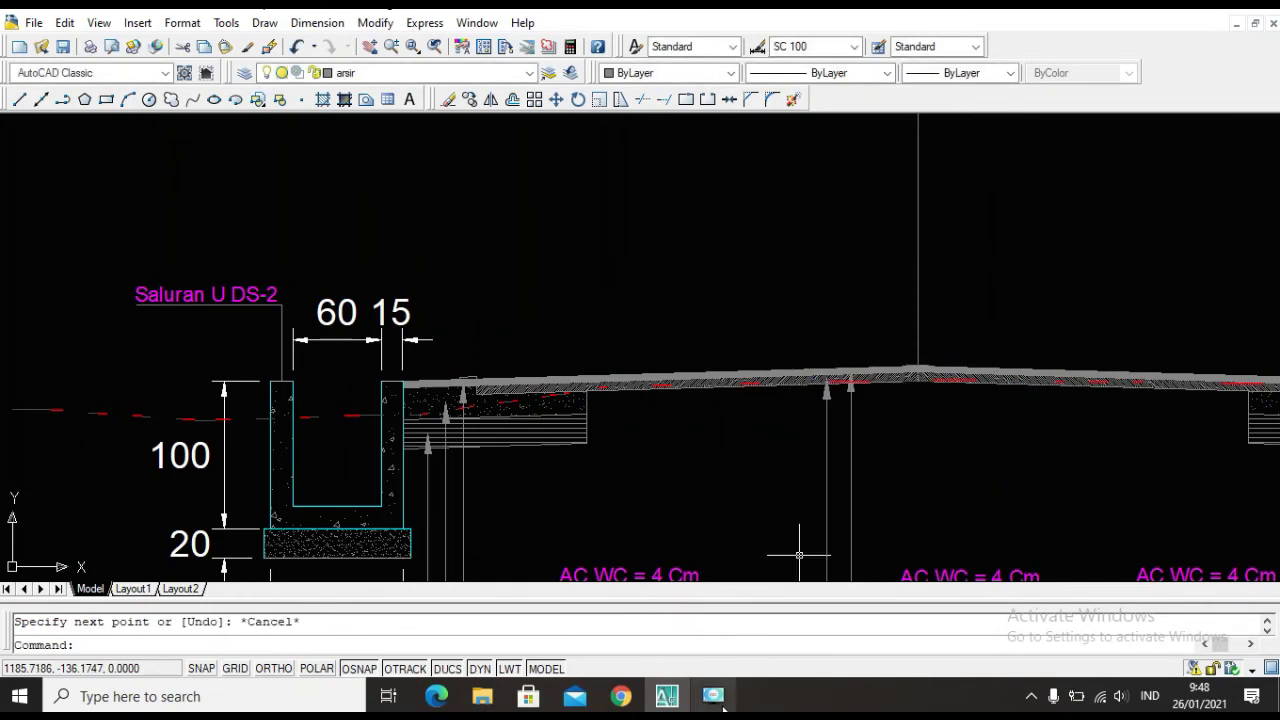
left_click(713, 695)
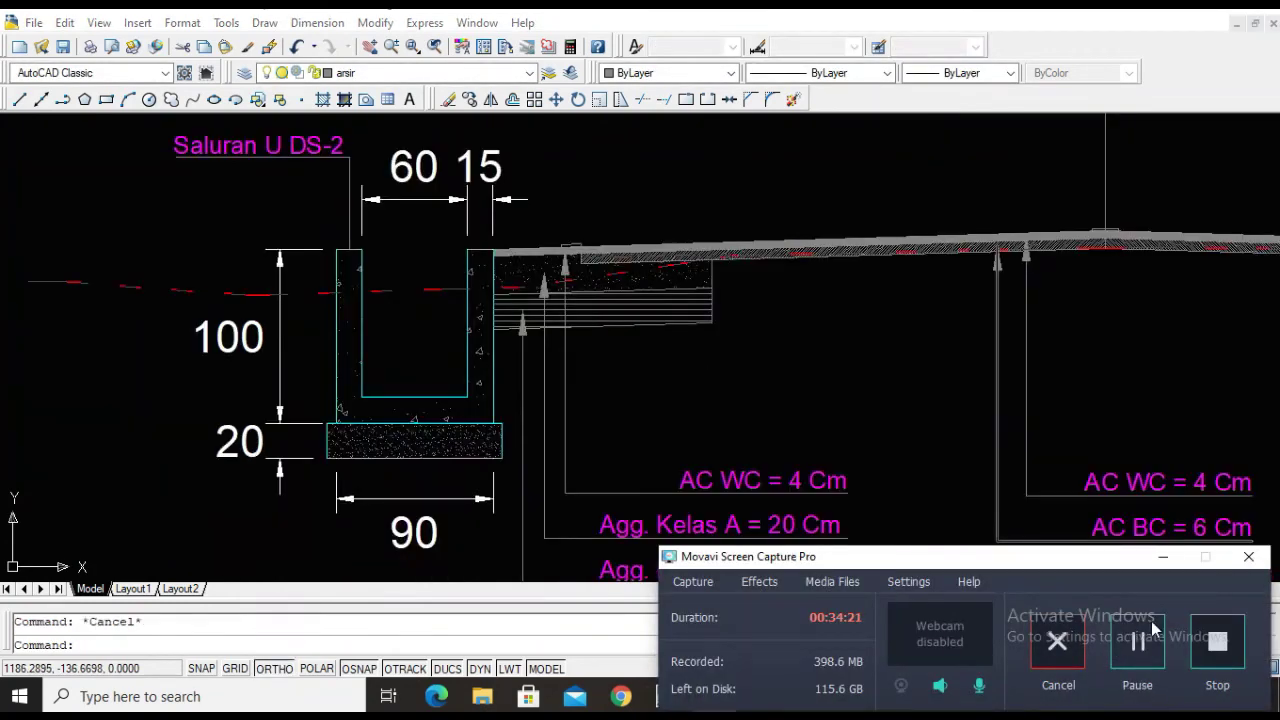
left_click(1163, 556)
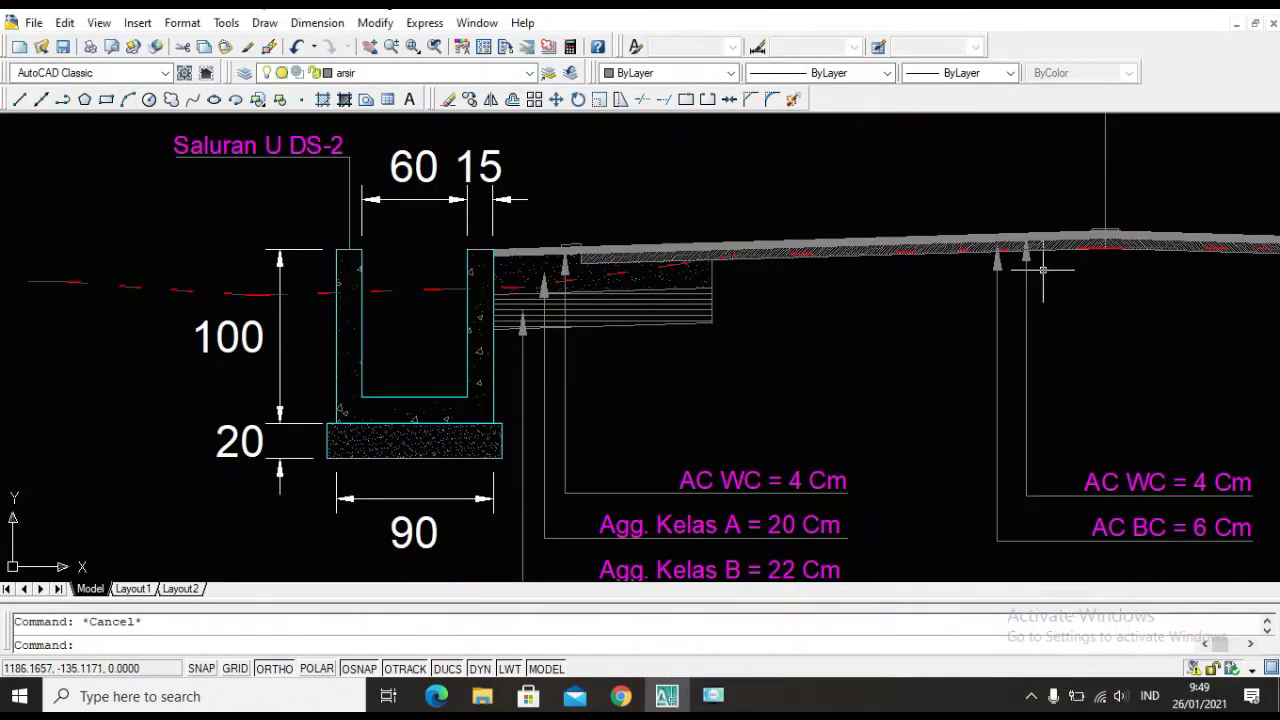
type("DIMAL")
key("Return")
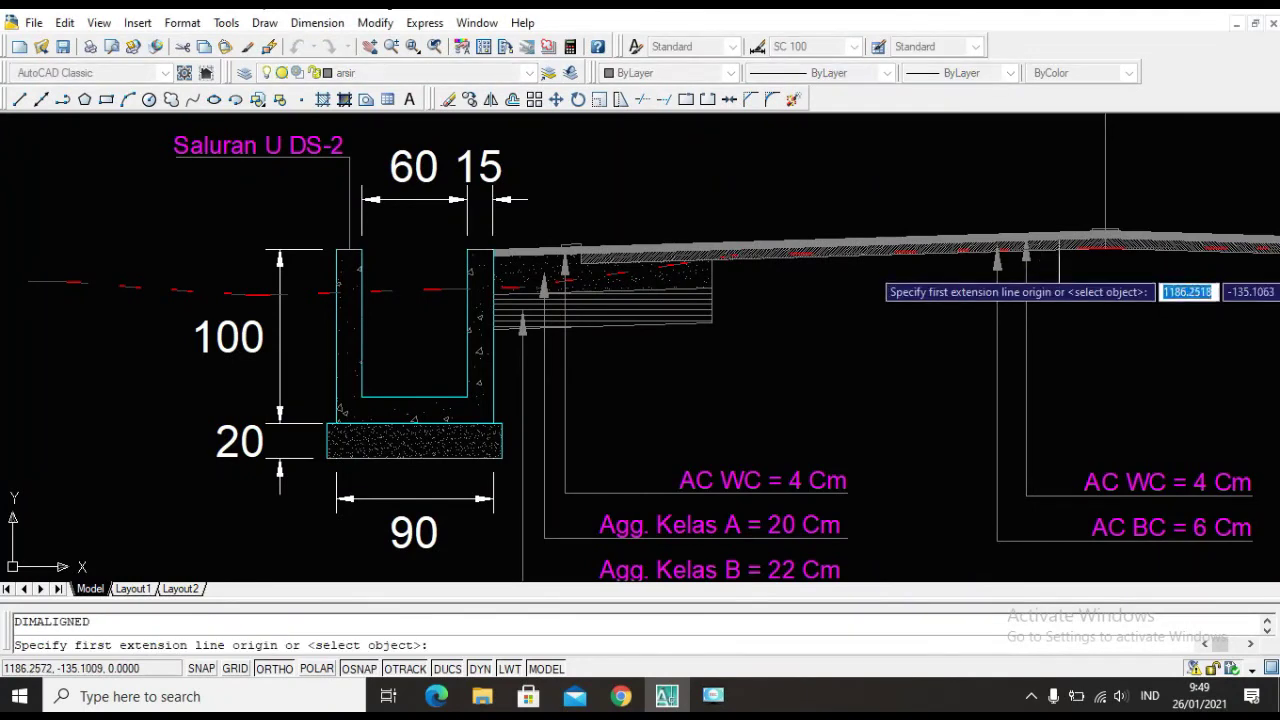
scroll(1094, 244, "up", 2)
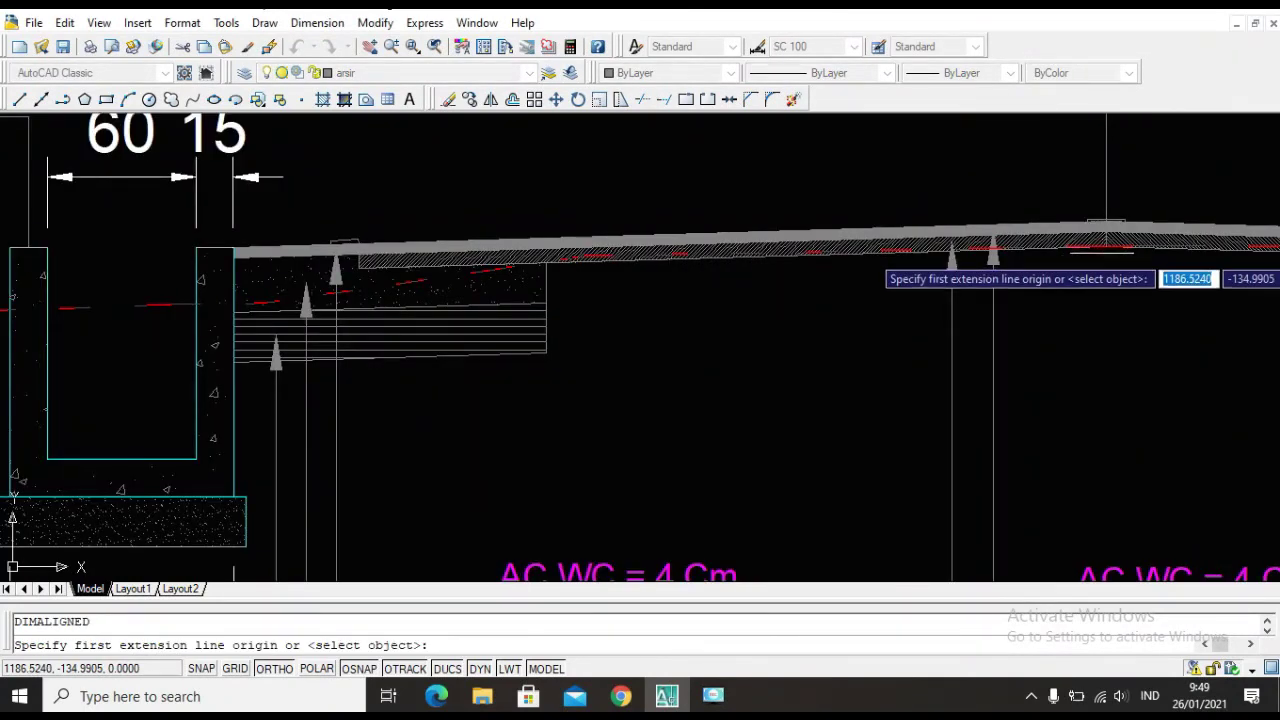
scroll(1104, 225, "up", 3)
left_click(1106, 225)
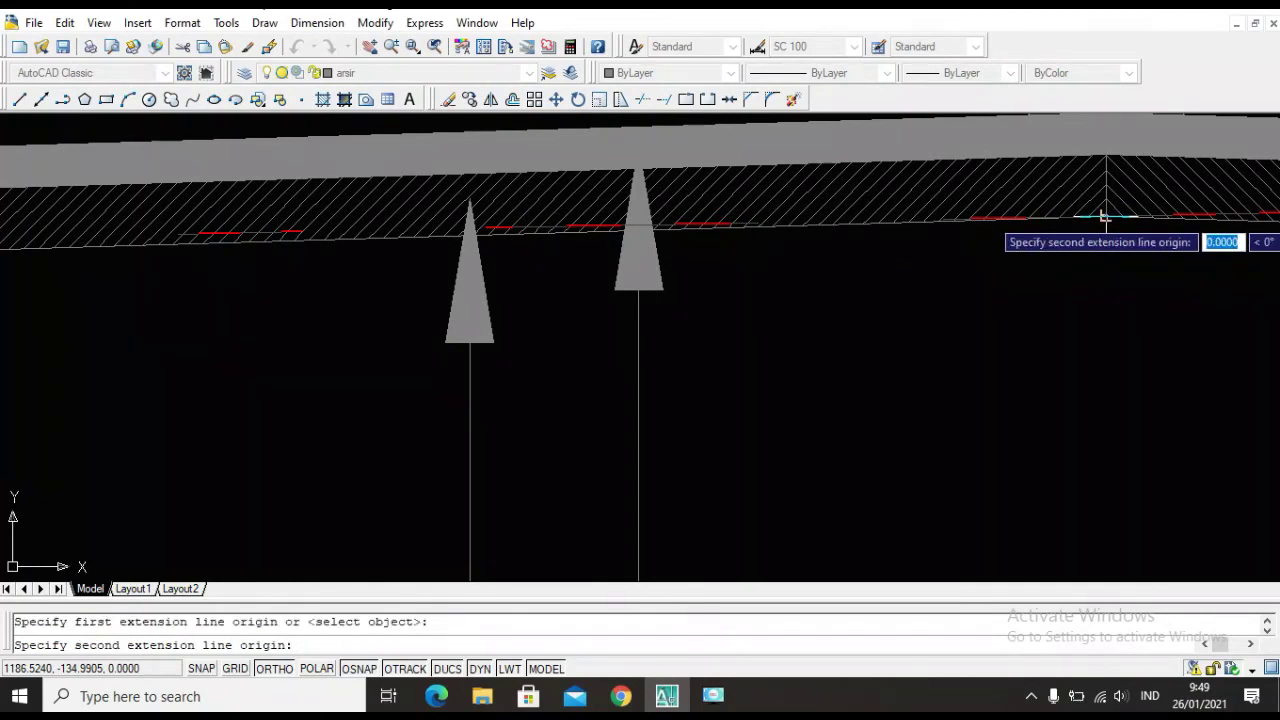
scroll(464, 266, "up", 5)
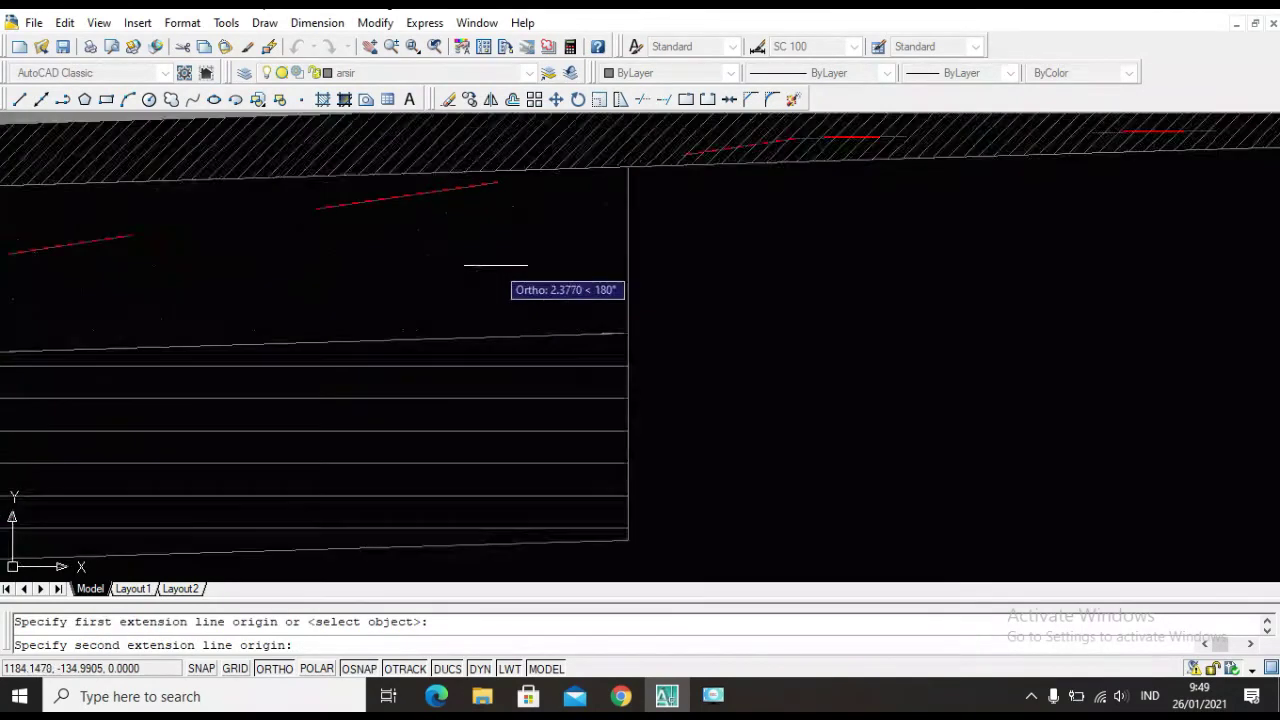
left_click(628, 166)
scroll(628, 160, "down", 5)
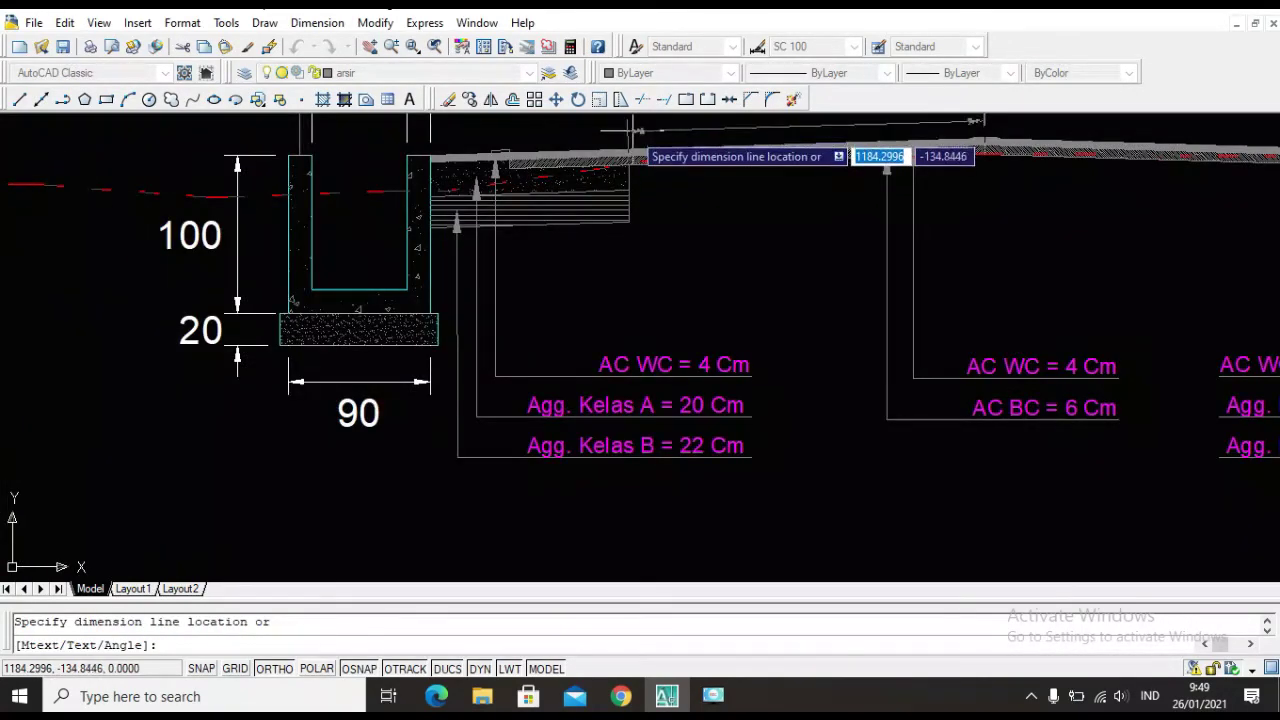
scroll(628, 150, "down", 3)
key("Escape")
Add a horizontal aligned dimension above the pavement, spanning 2.25 from the crown at the centerline toward the U-channel.
scroll(634, 142, "up", 5)
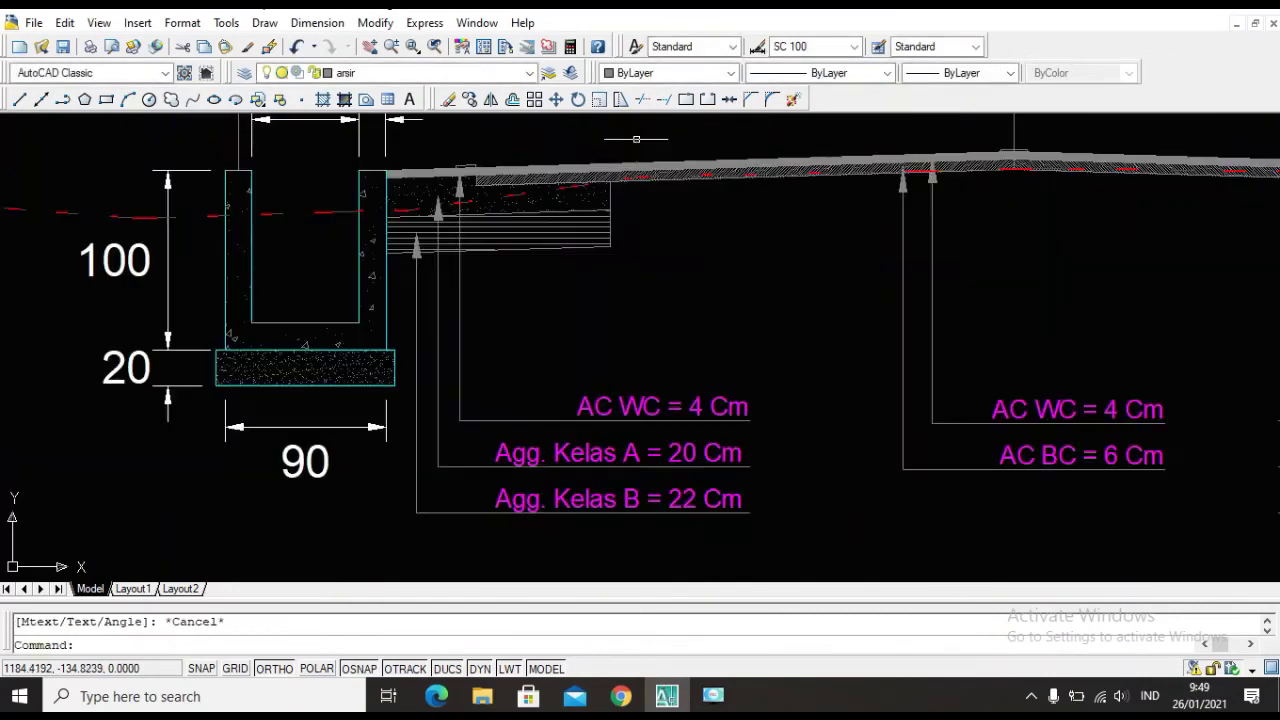
key("Return")
scroll(1029, 160, "up", 6)
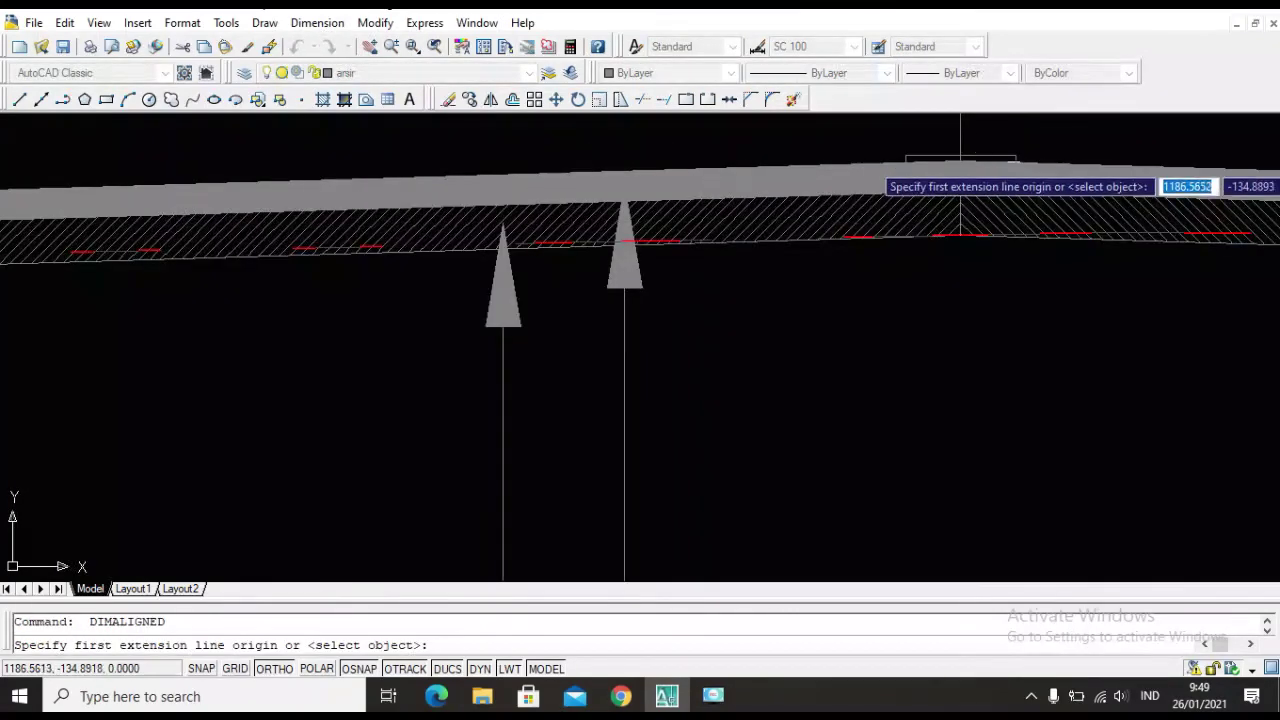
left_click(960, 160)
scroll(680, 140, "down", 4)
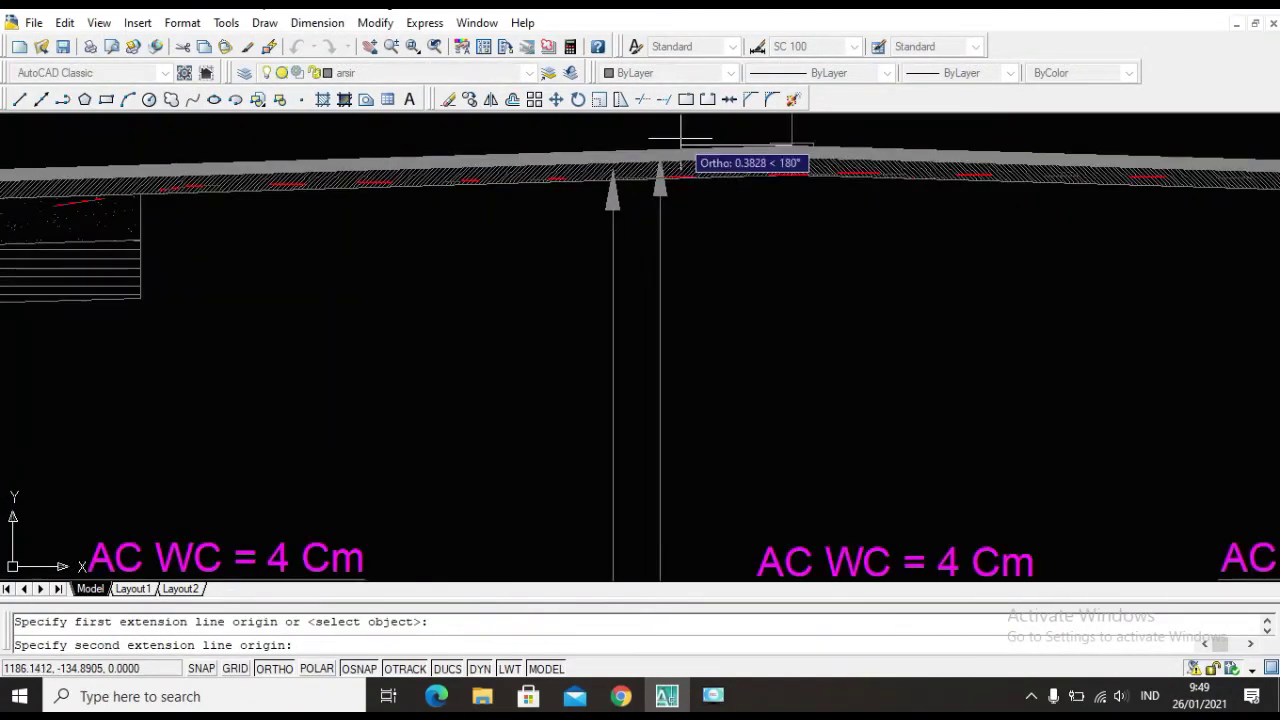
middle_click_drag(705, 237, 848, 423)
scroll(848, 423, "down", 1)
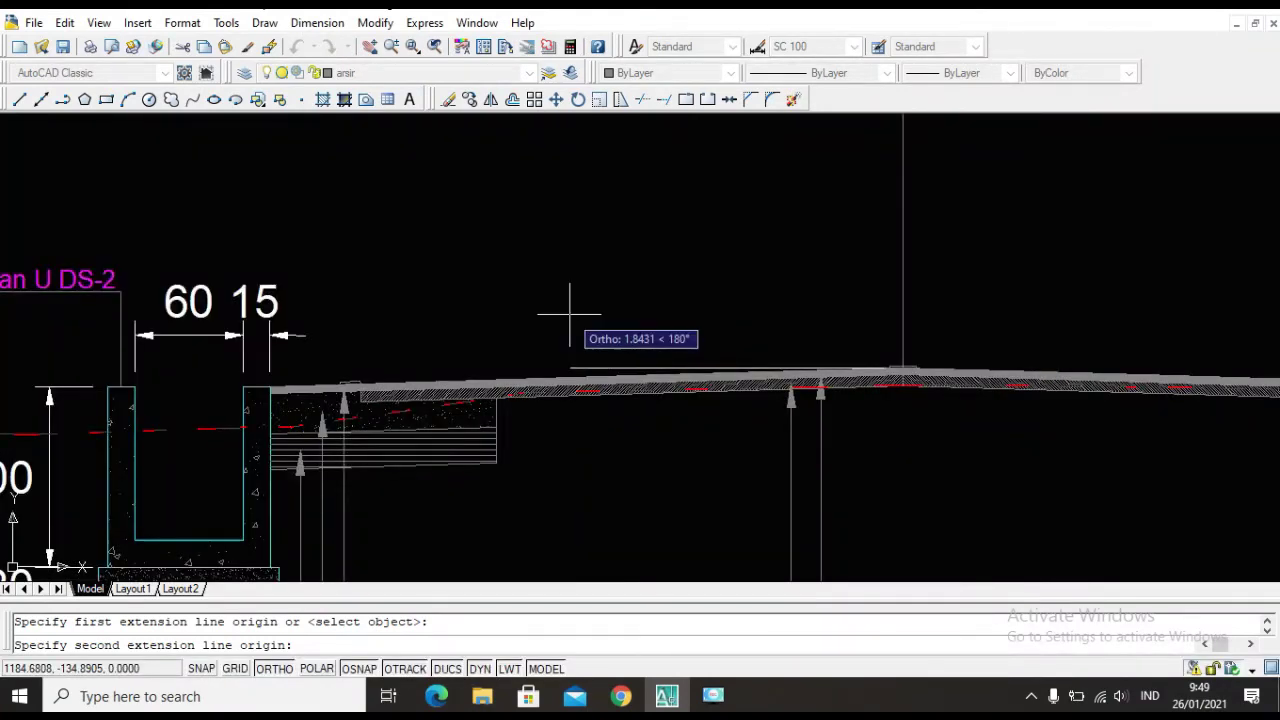
type("2.25")
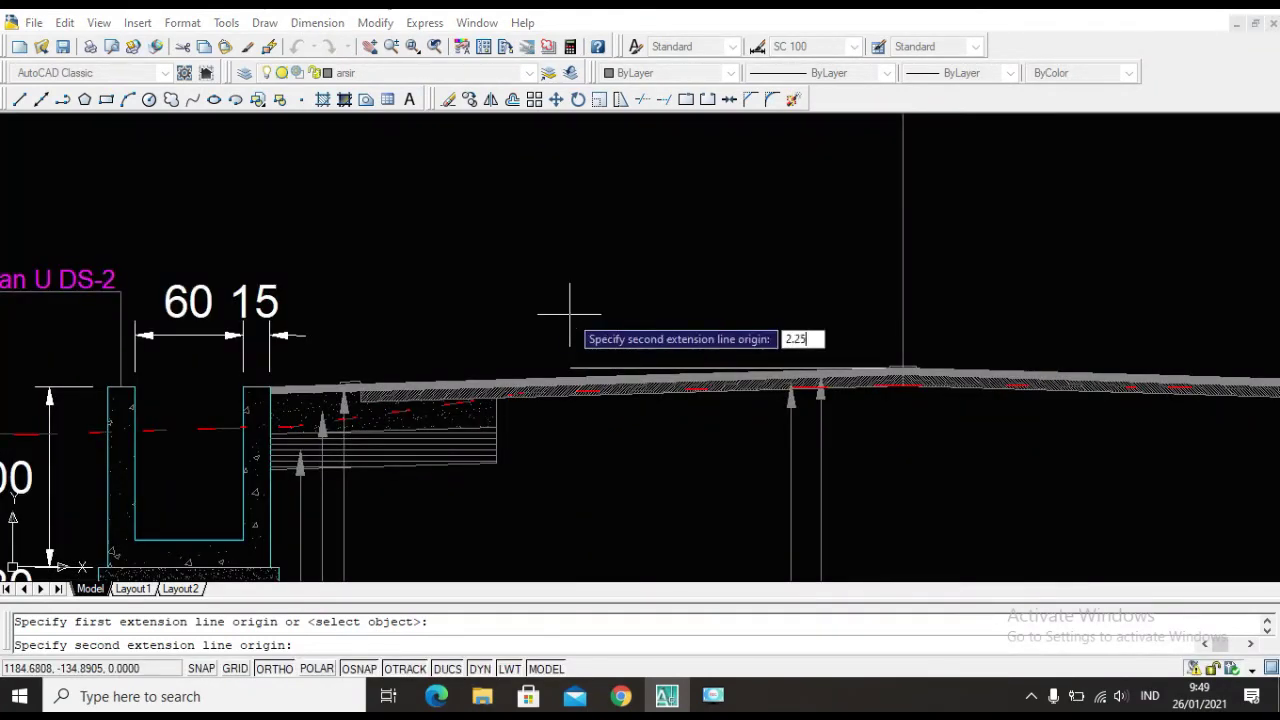
key("Return")
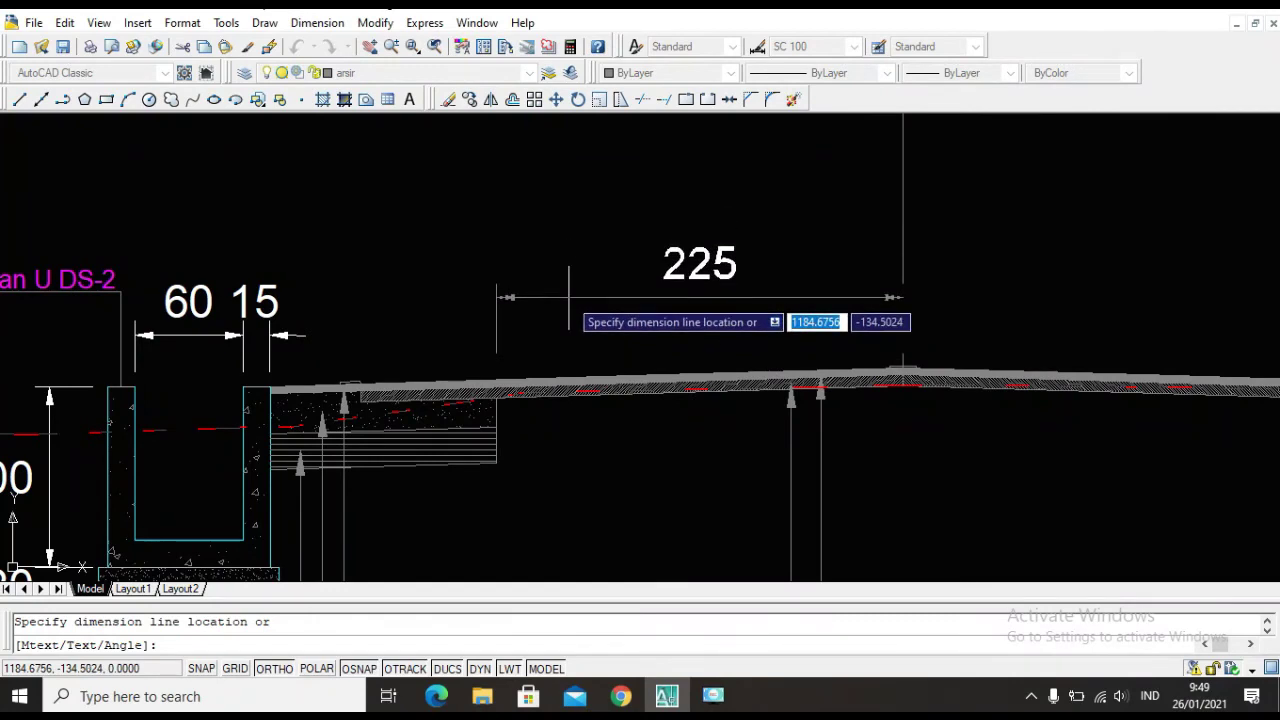
left_click(569, 297)
scroll(543, 320, "down", 2)
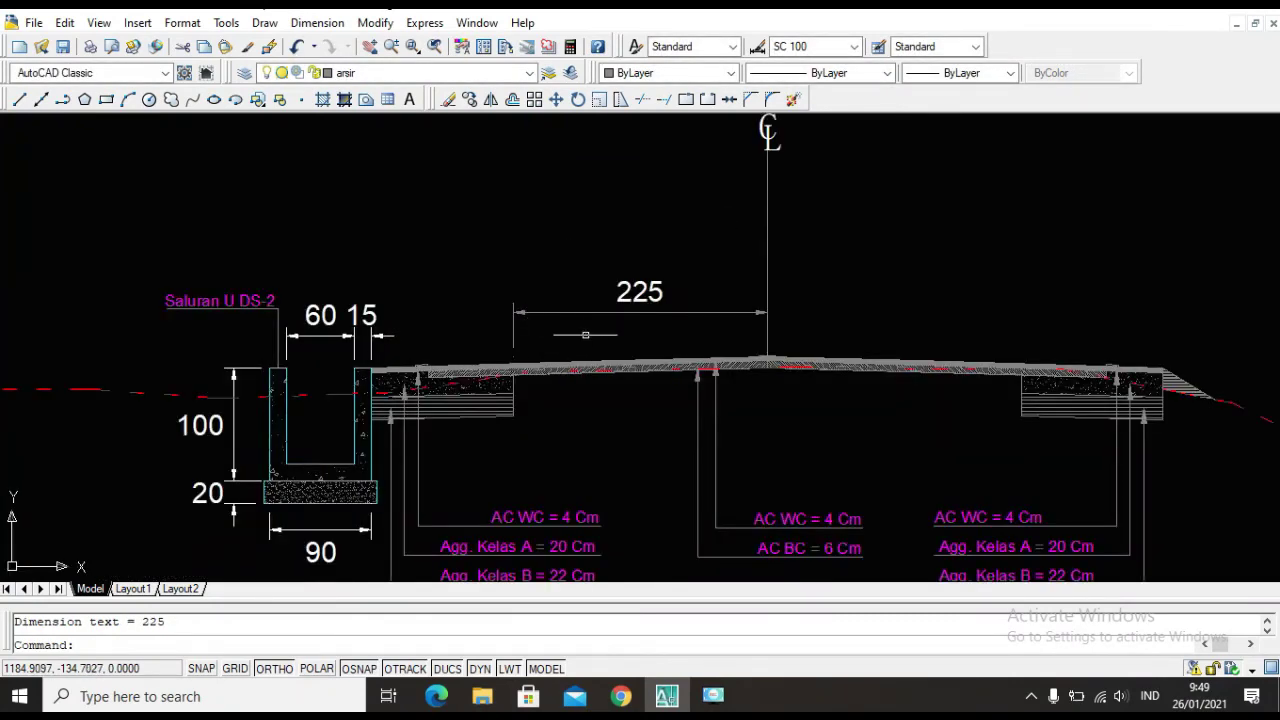
scroll(503, 346, "up", 2)
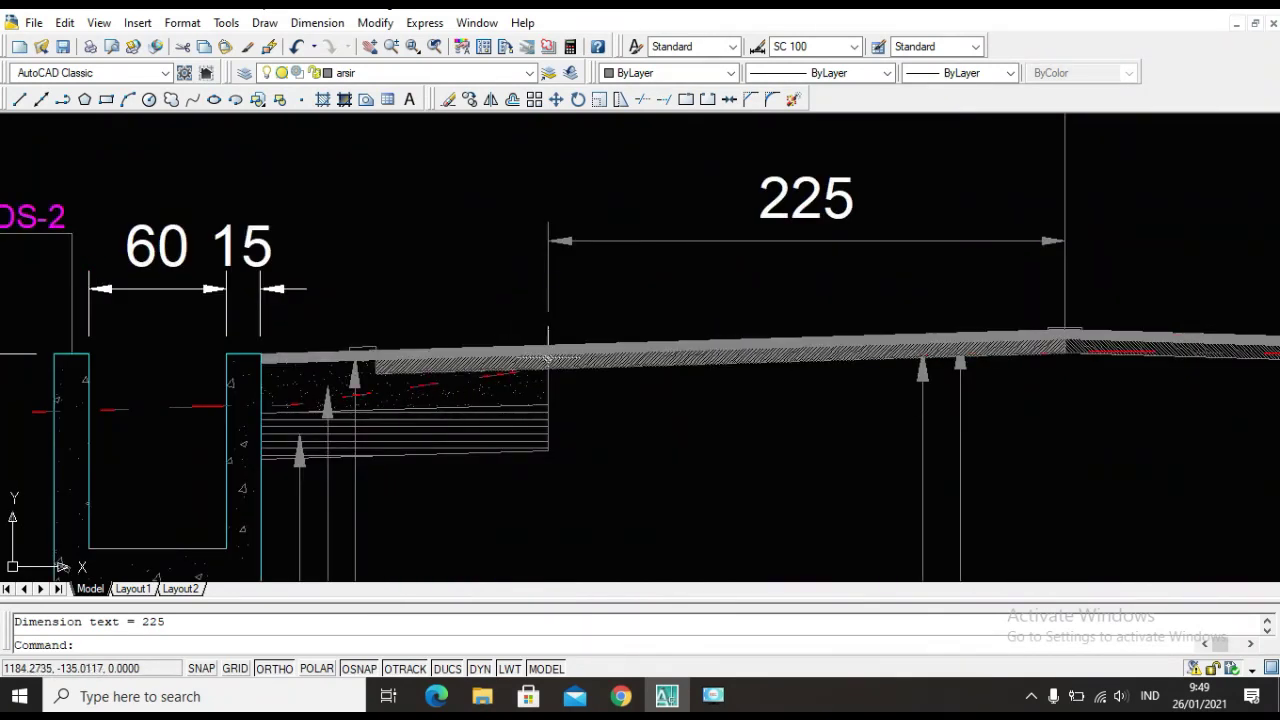
type("dal")
key("Return")
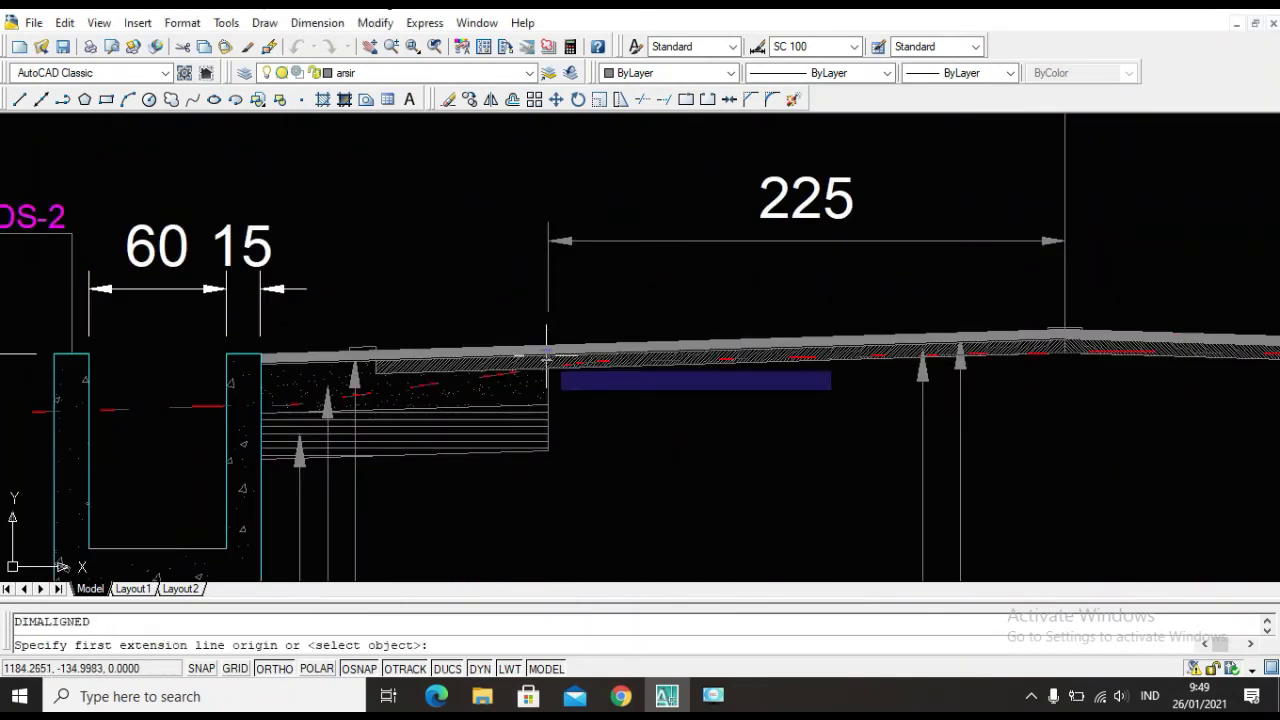
key("Escape")
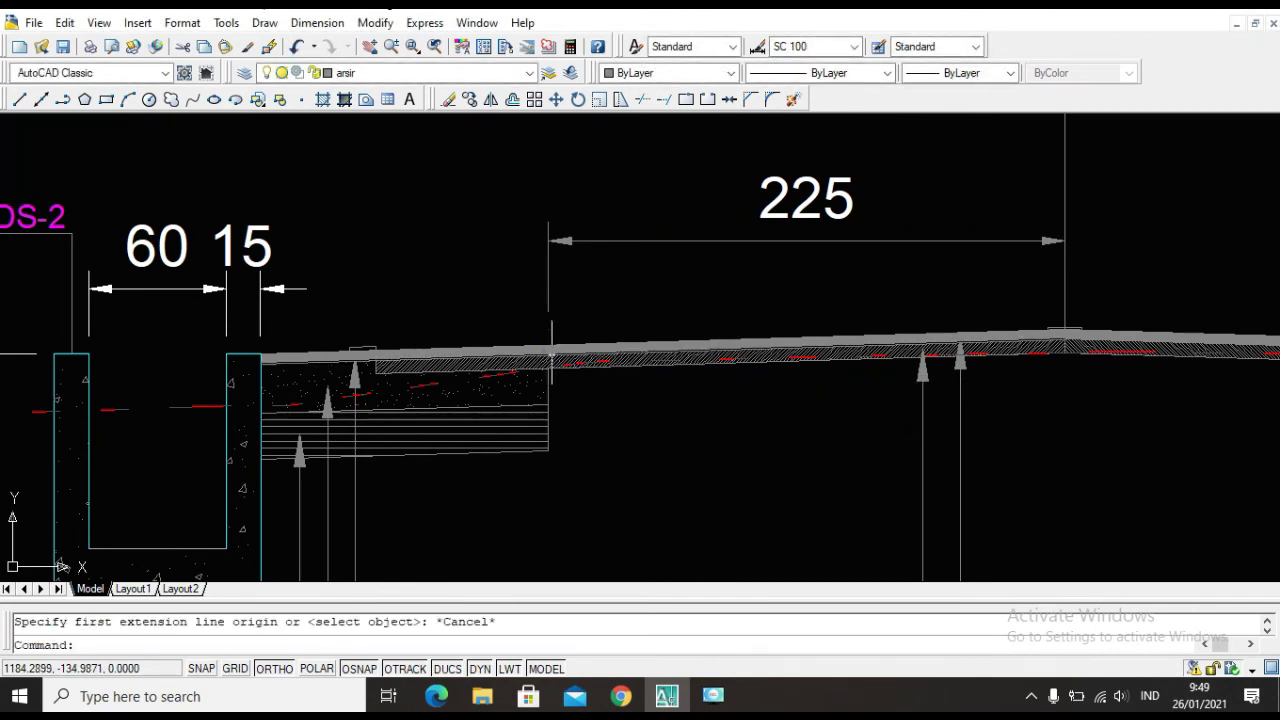
key("Escape")
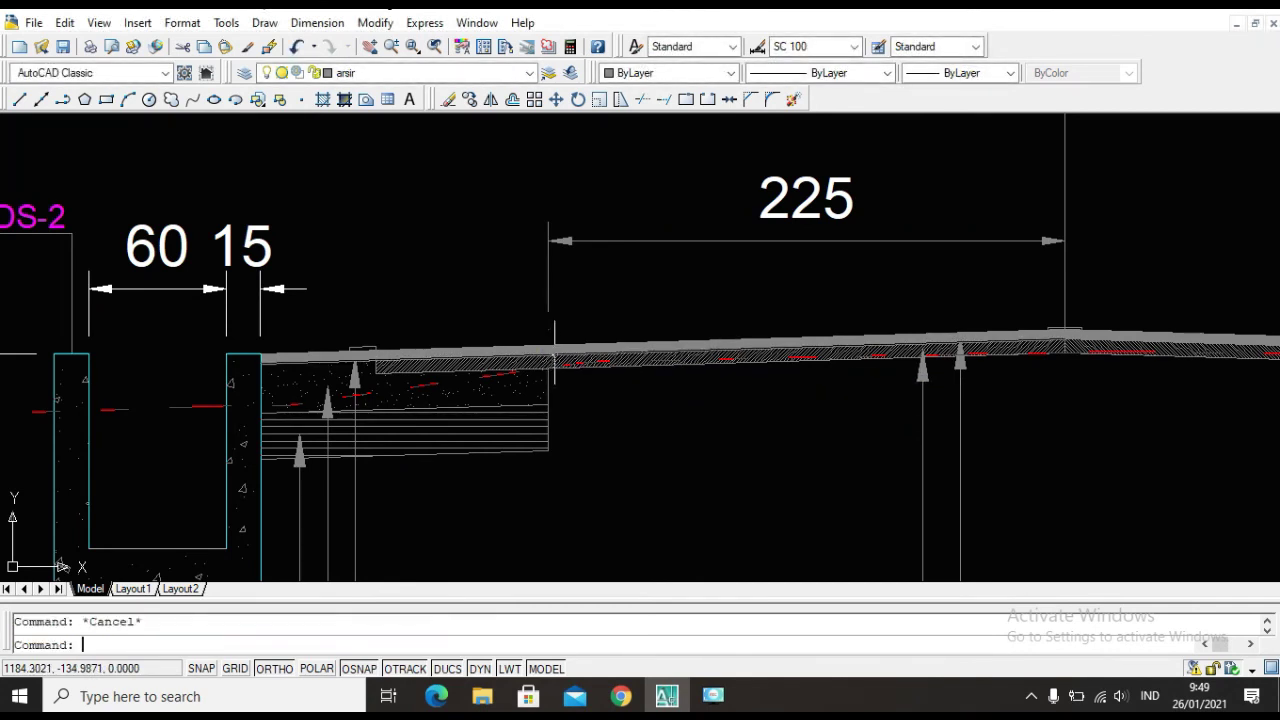
type("dal")
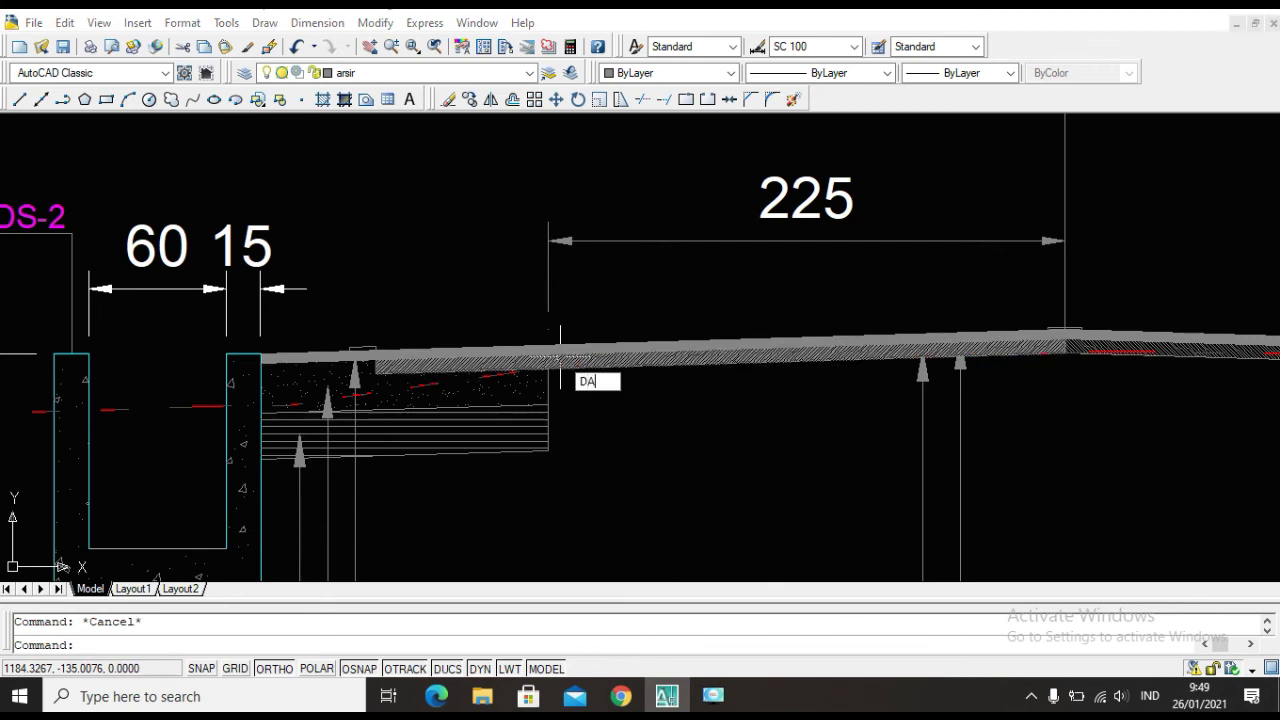
key("Return")
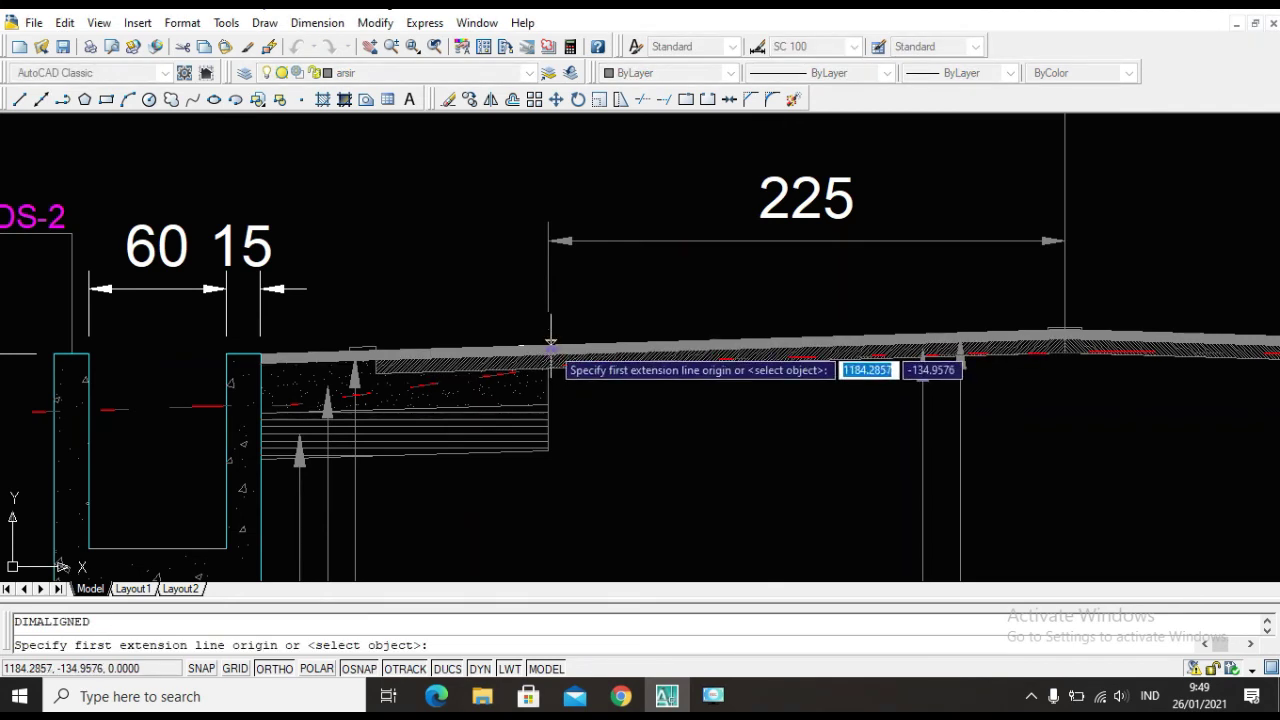
scroll(552, 345, "up", 4)
left_click(546, 317)
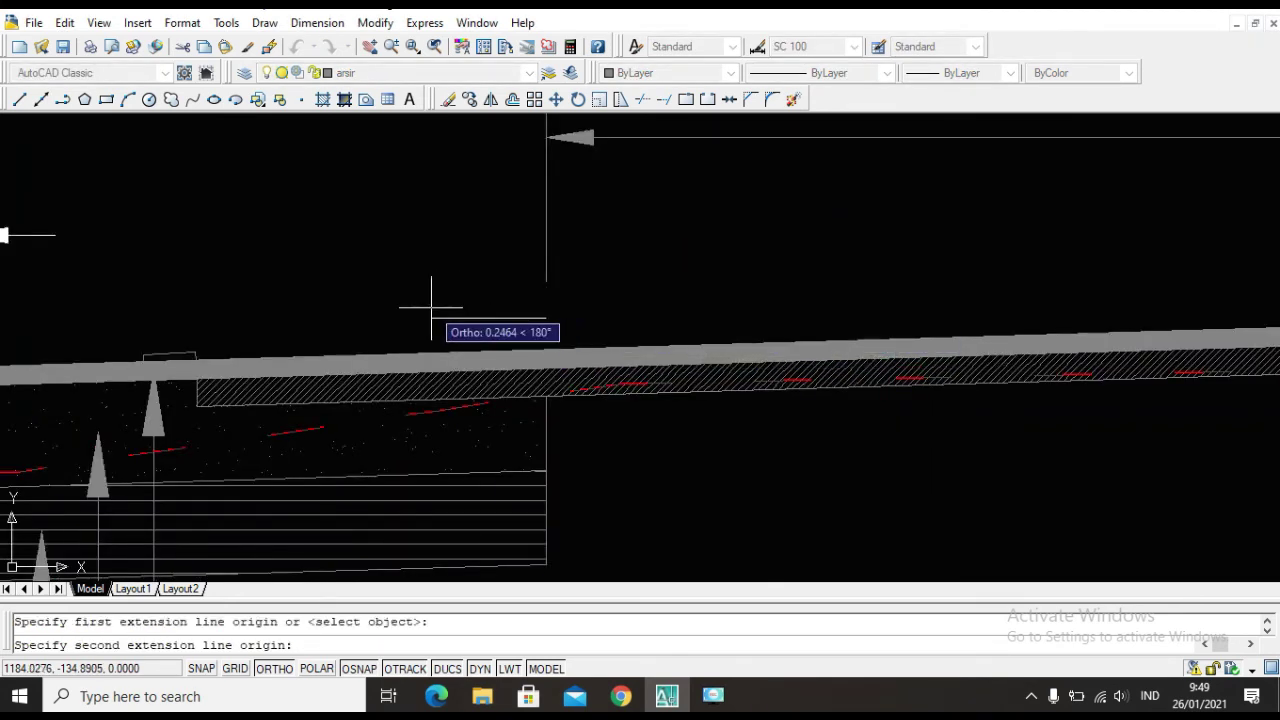
type("7.5")
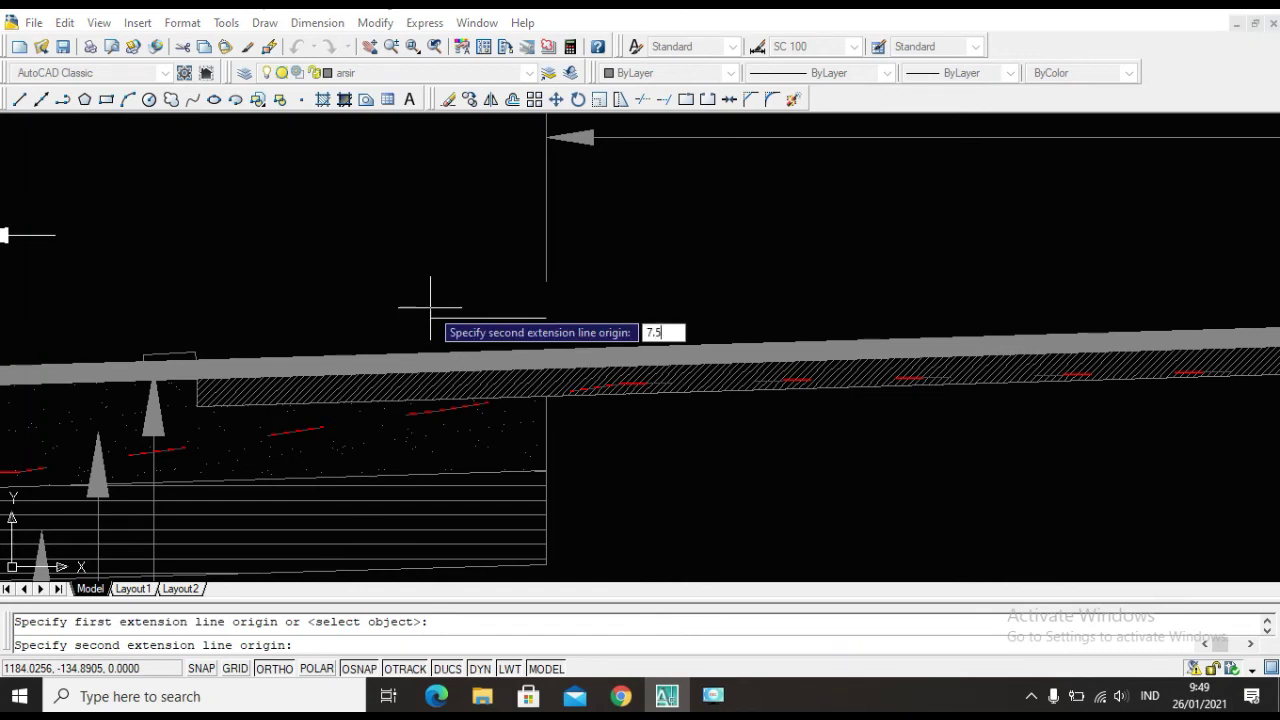
key("Return")
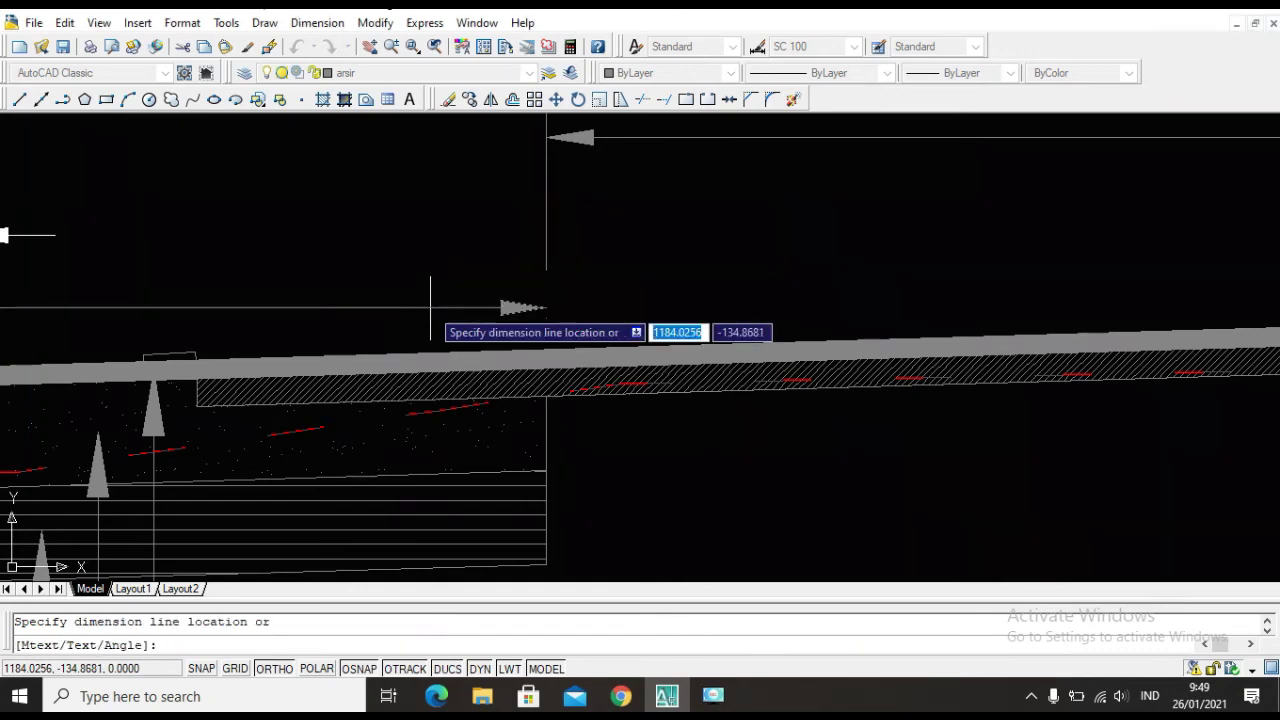
scroll(431, 306, "down", 5)
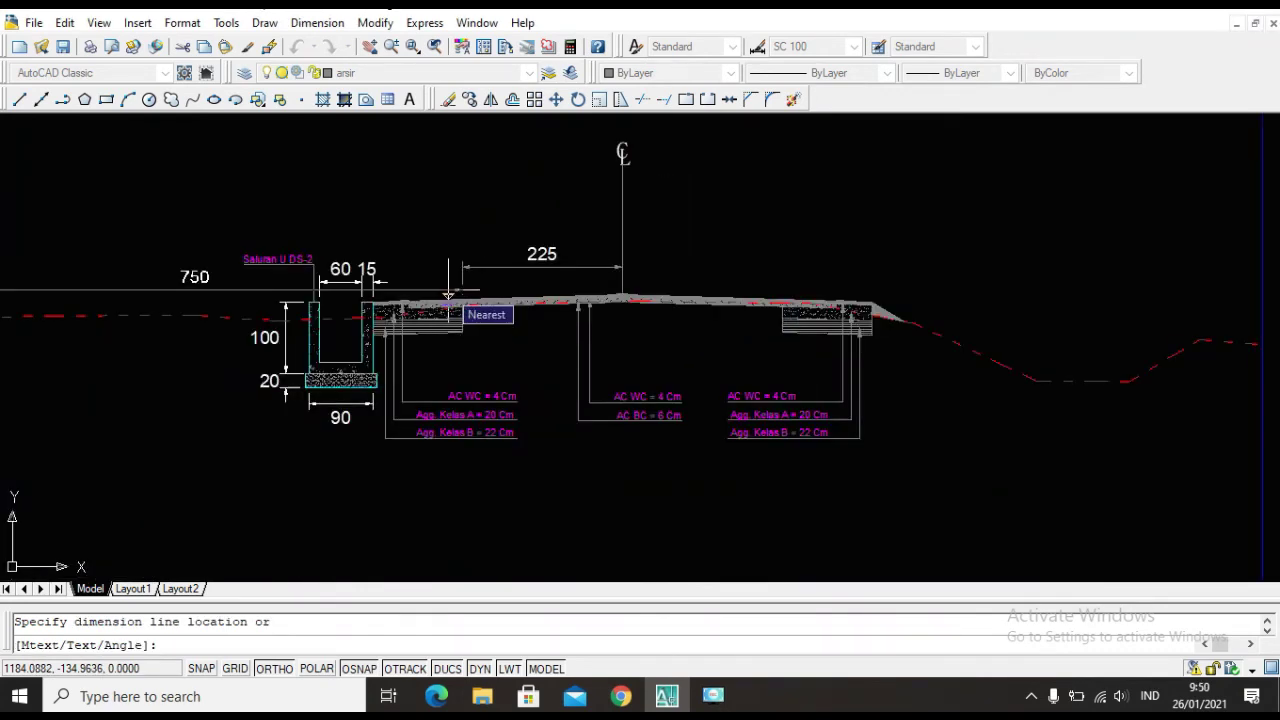
scroll(452, 292, "up", 5)
key("Escape")
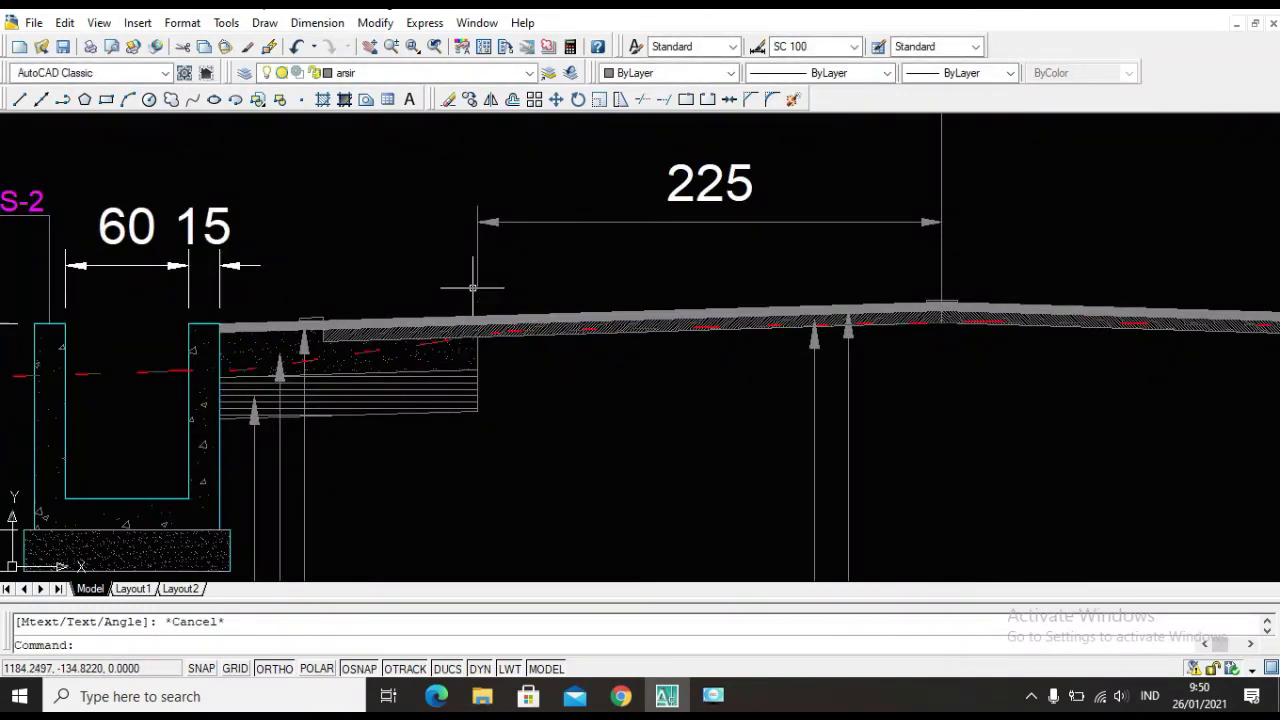
Add a horizontal aligned dimension spanning 0.75 from the 225 dimension's end toward the U-channel, in line with the 225 dimension.
type("dal")
key("Return")
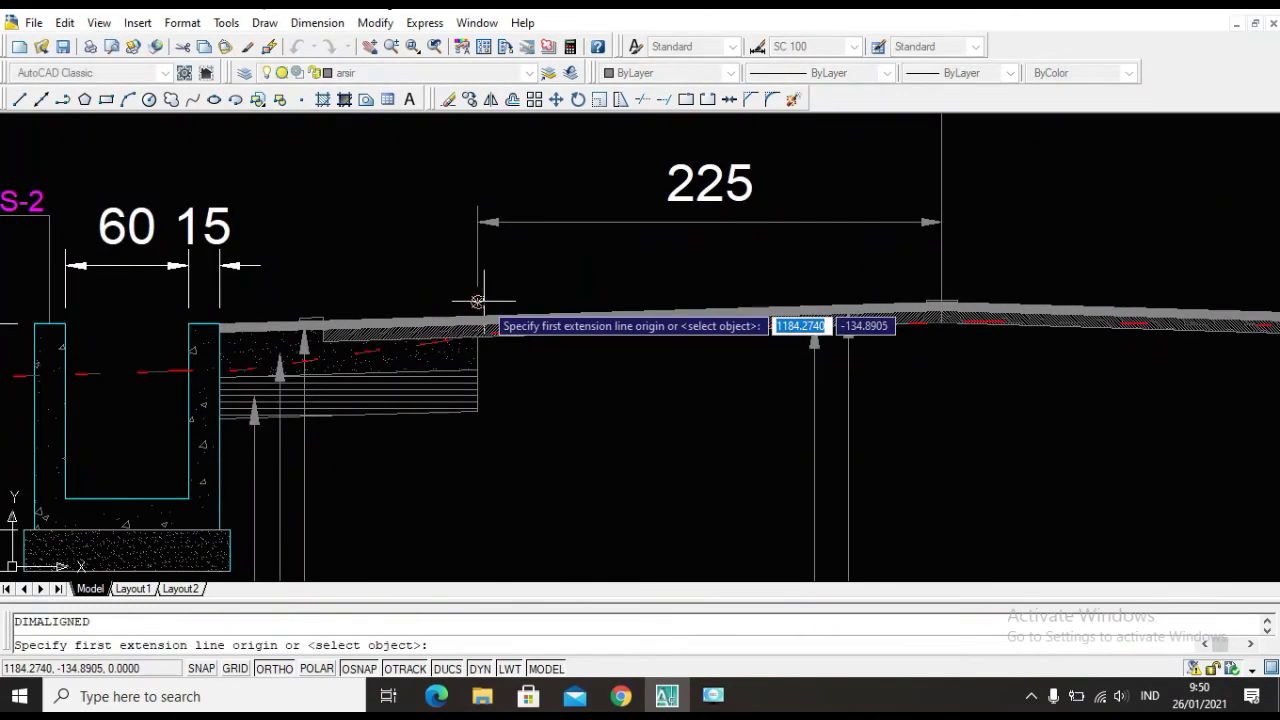
left_click(478, 300)
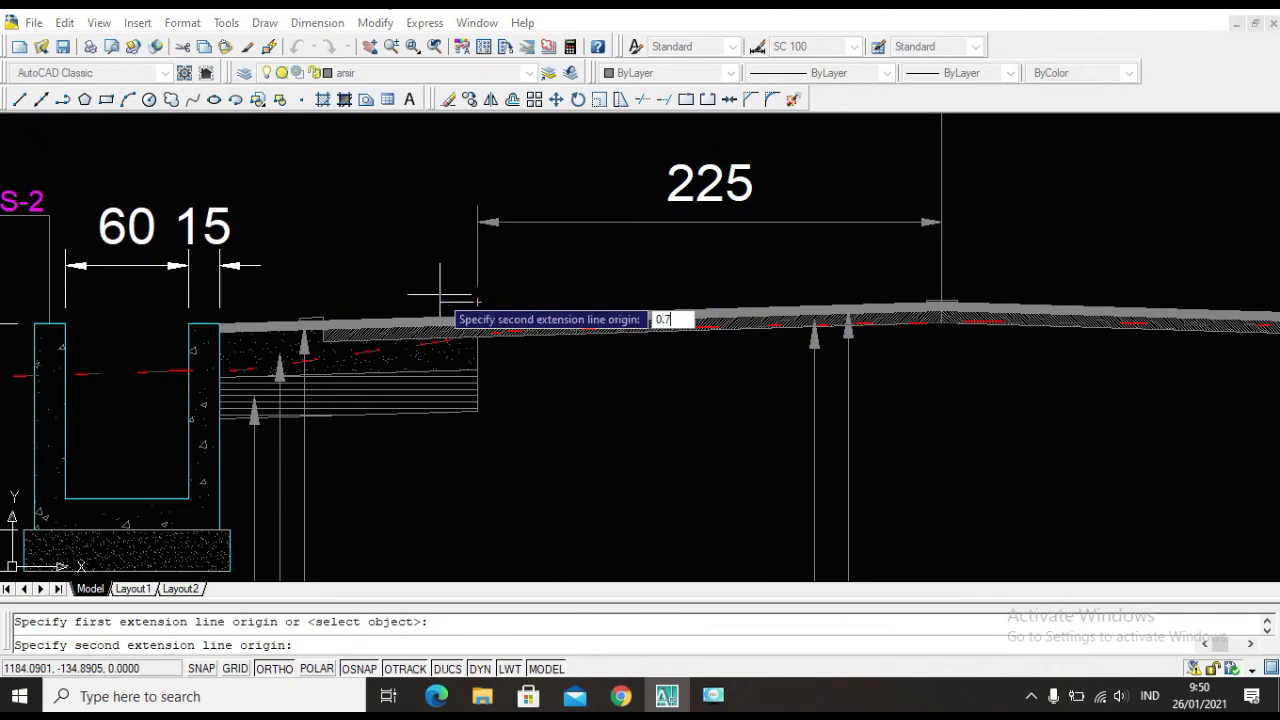
key("Return")
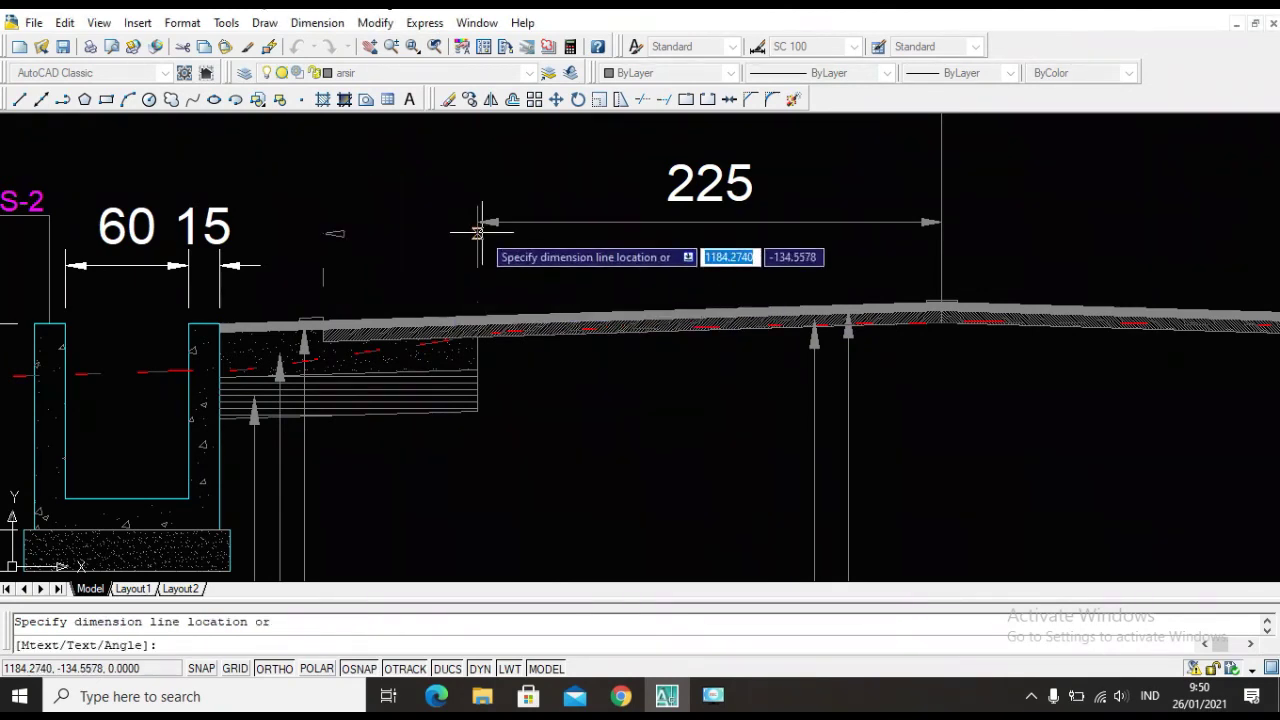
scroll(470, 225, "up", 2)
left_click(470, 208)
scroll(505, 255, "down", 4)
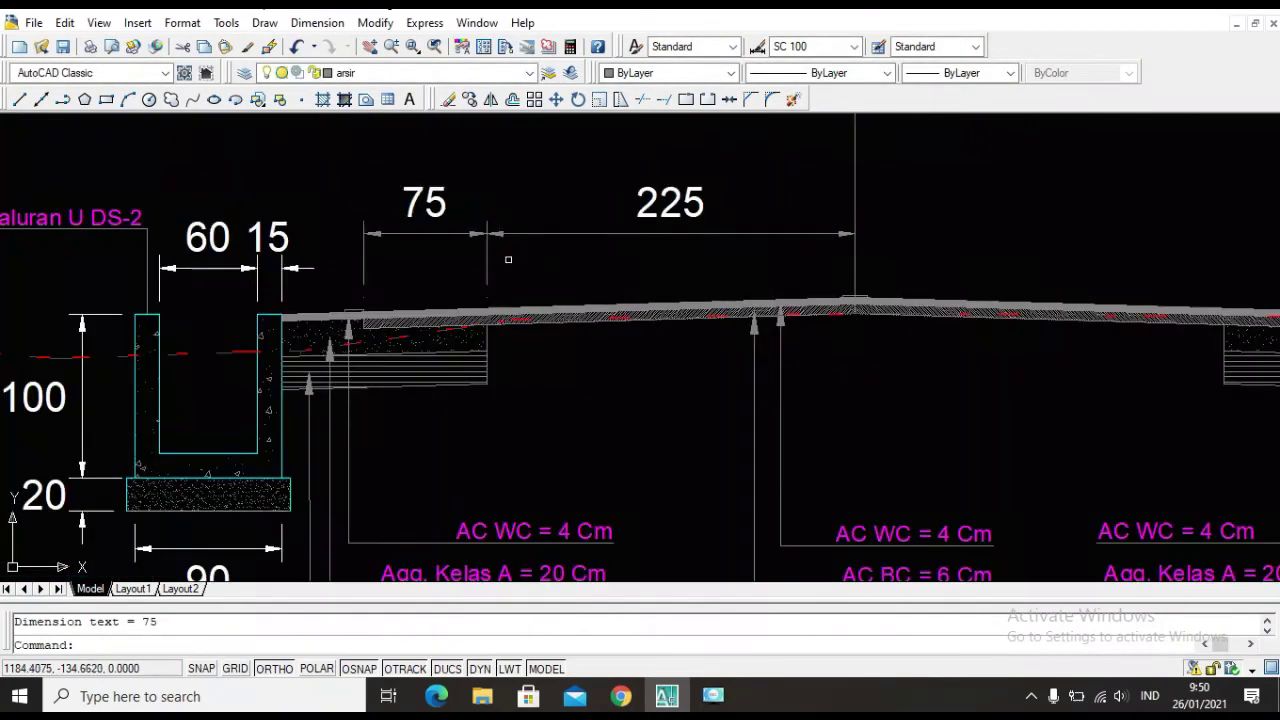
scroll(435, 255, "down", 3)
scroll(355, 260, "up", 2)
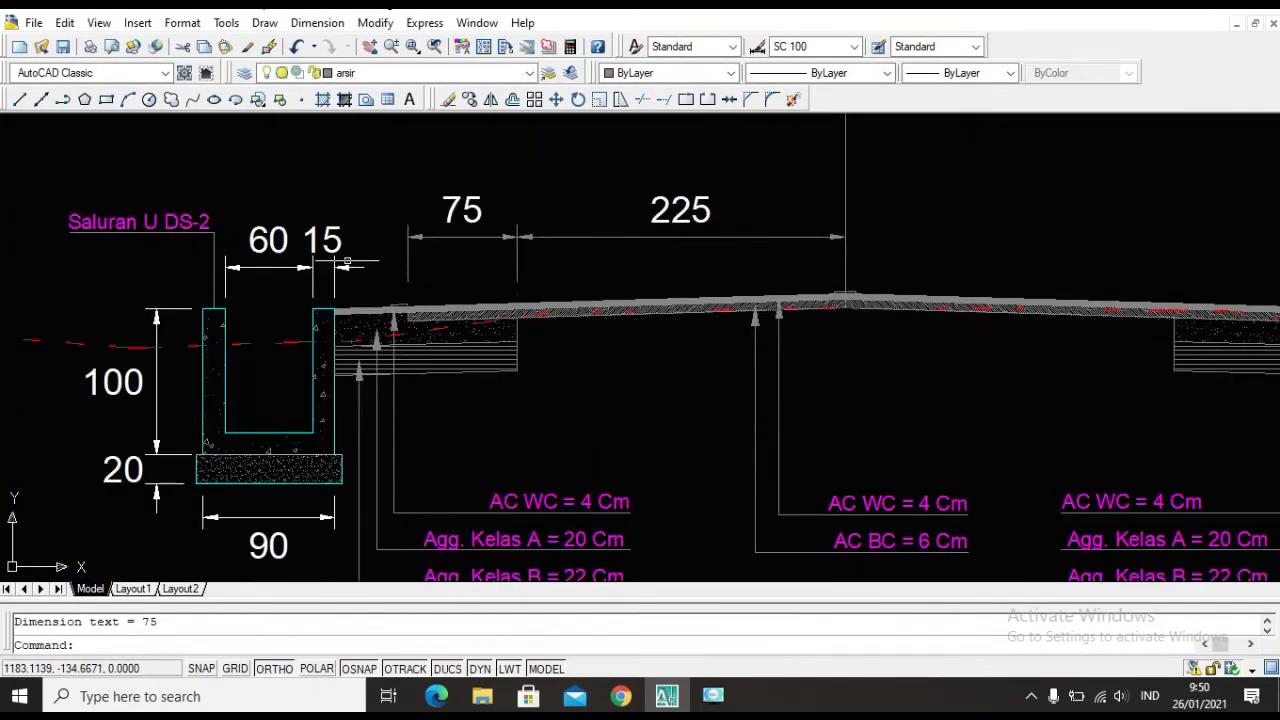
Move the 75 and 225 dimensions together straight up, higher above the pavement and closer to the CL symbol.
left_click(795, 258)
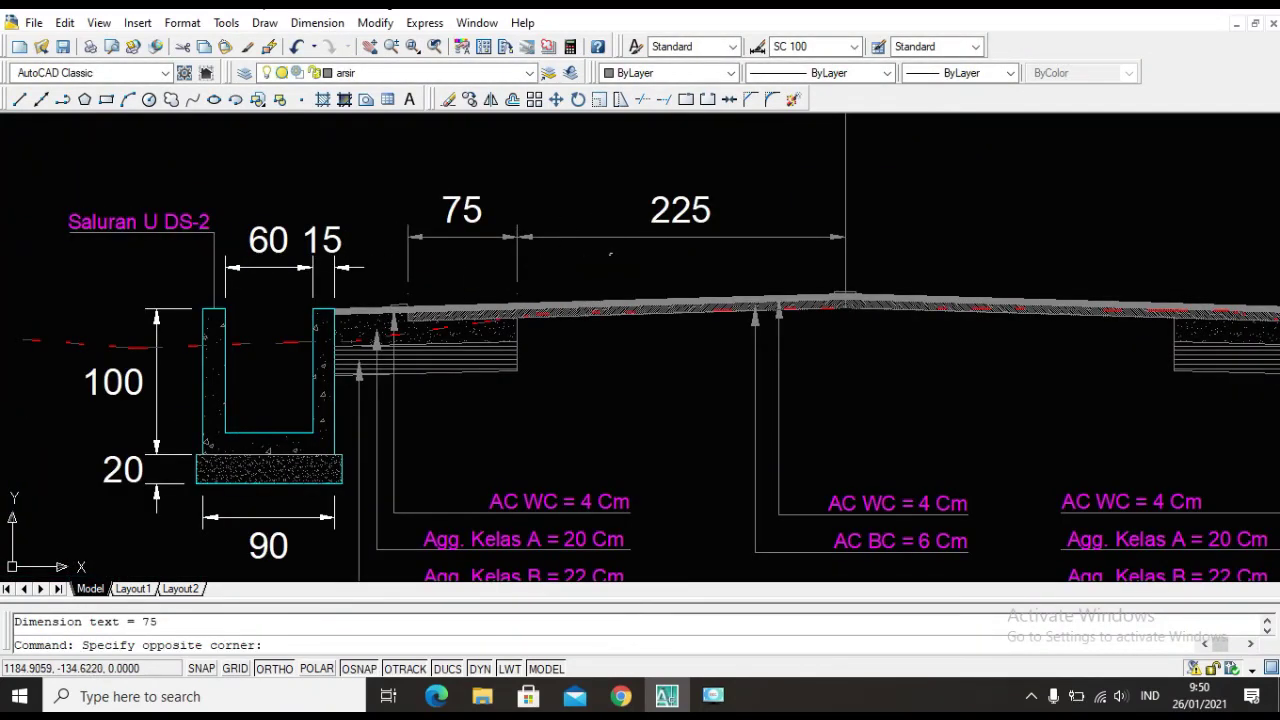
left_click(511, 218)
type("m")
key("Return")
scroll(757, 150, "down", 5)
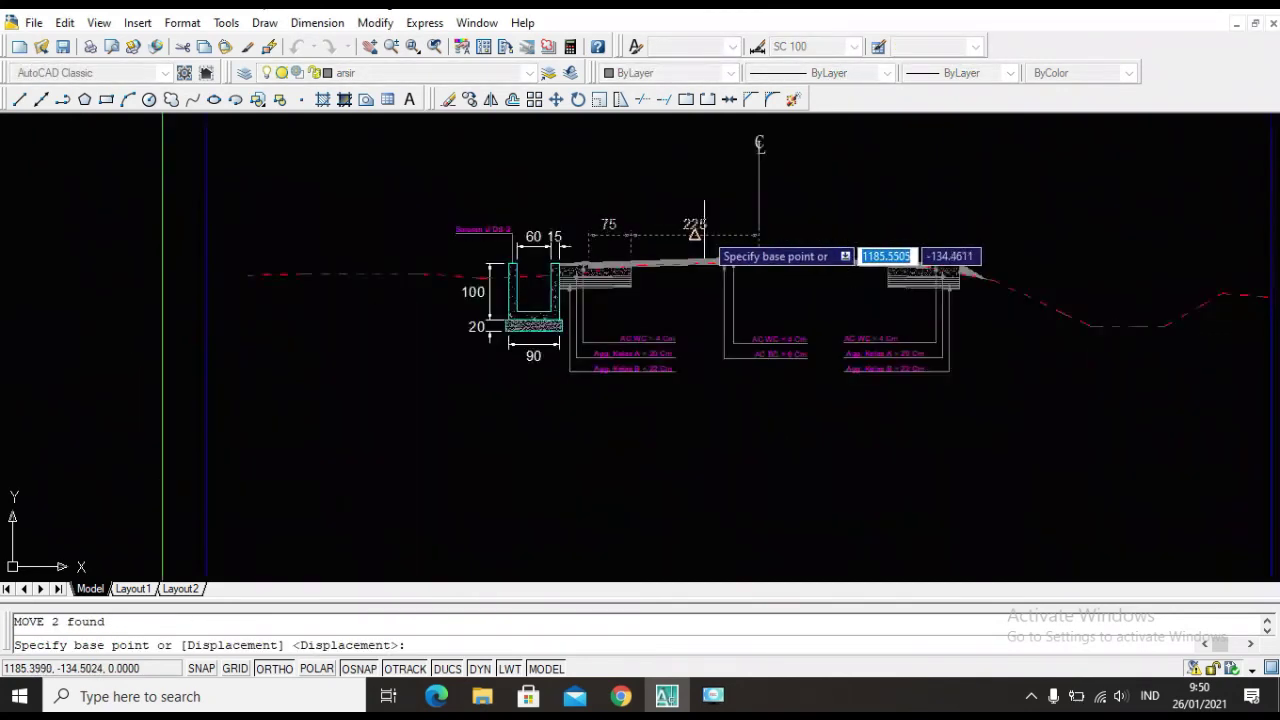
left_click(800, 208)
left_click(803, 205)
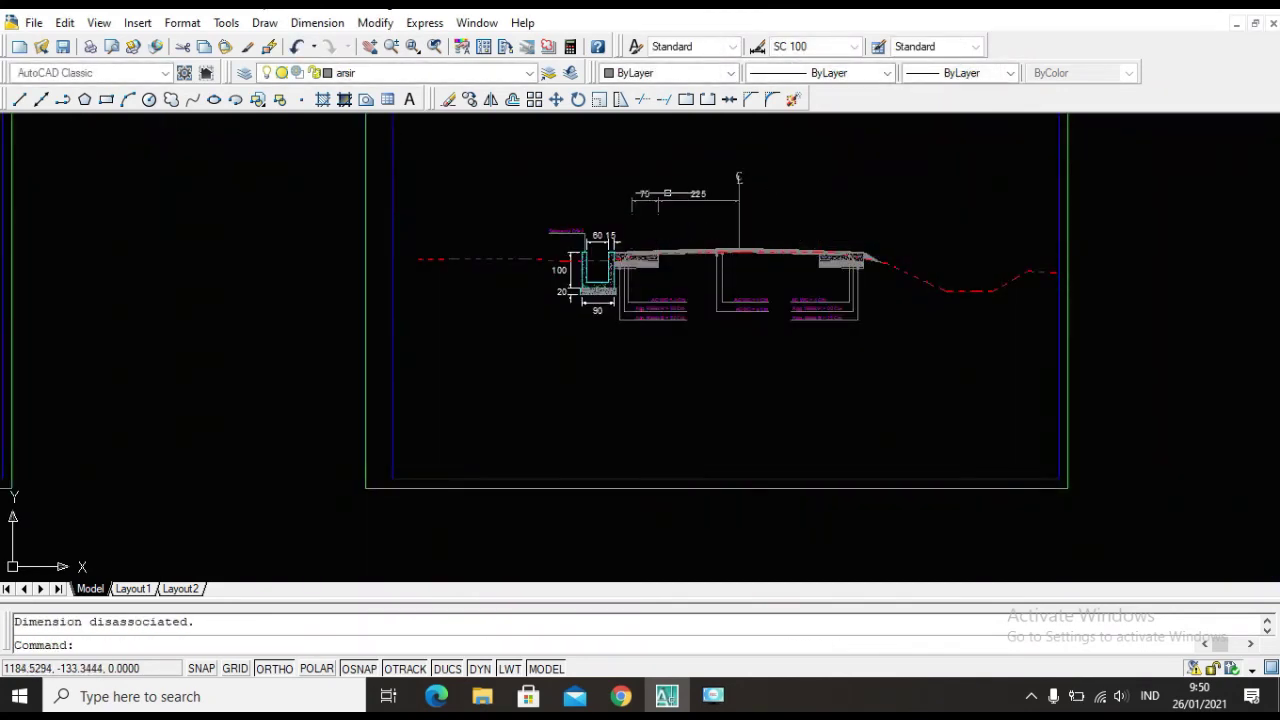
scroll(607, 202, "up", 5)
key("Escape")
Add a horizontal aligned dimension spanning 0.5 from the 75 dimension's end toward the U-channel, in line with the existing dimensions.
scroll(640, 290, "up", 3)
scroll(650, 300, "down", 2)
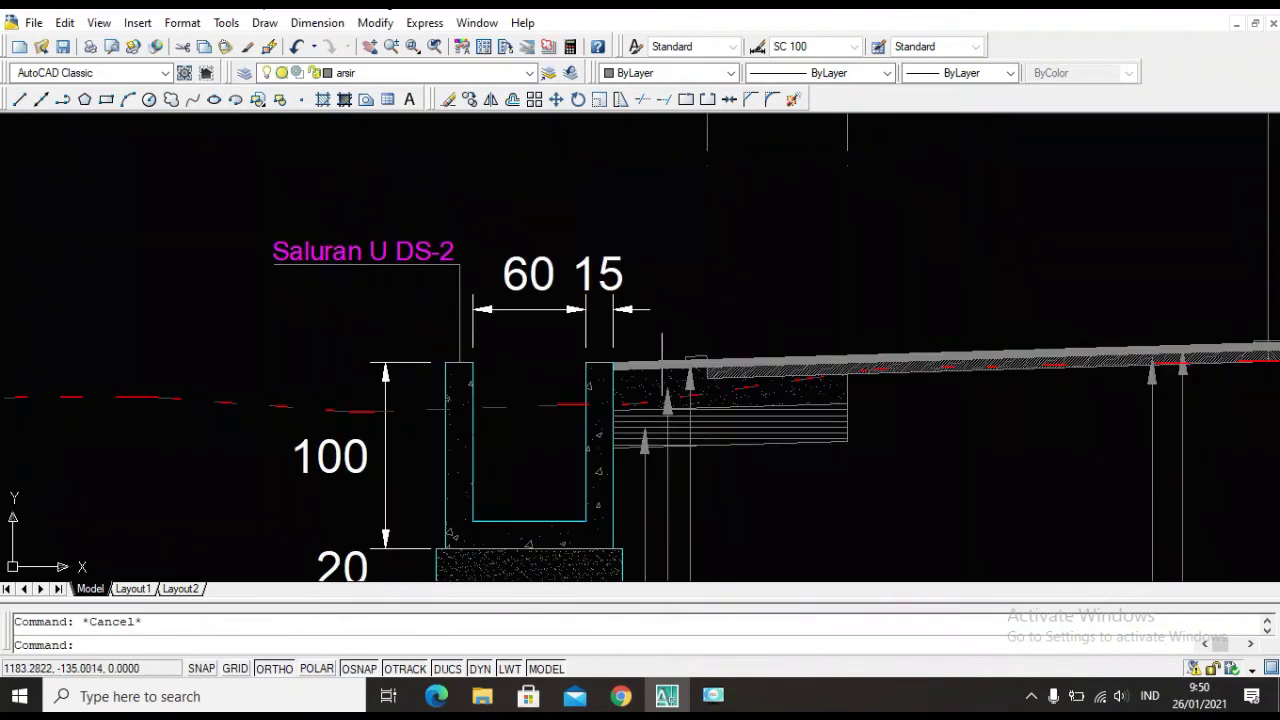
scroll(697, 380, "down", 3)
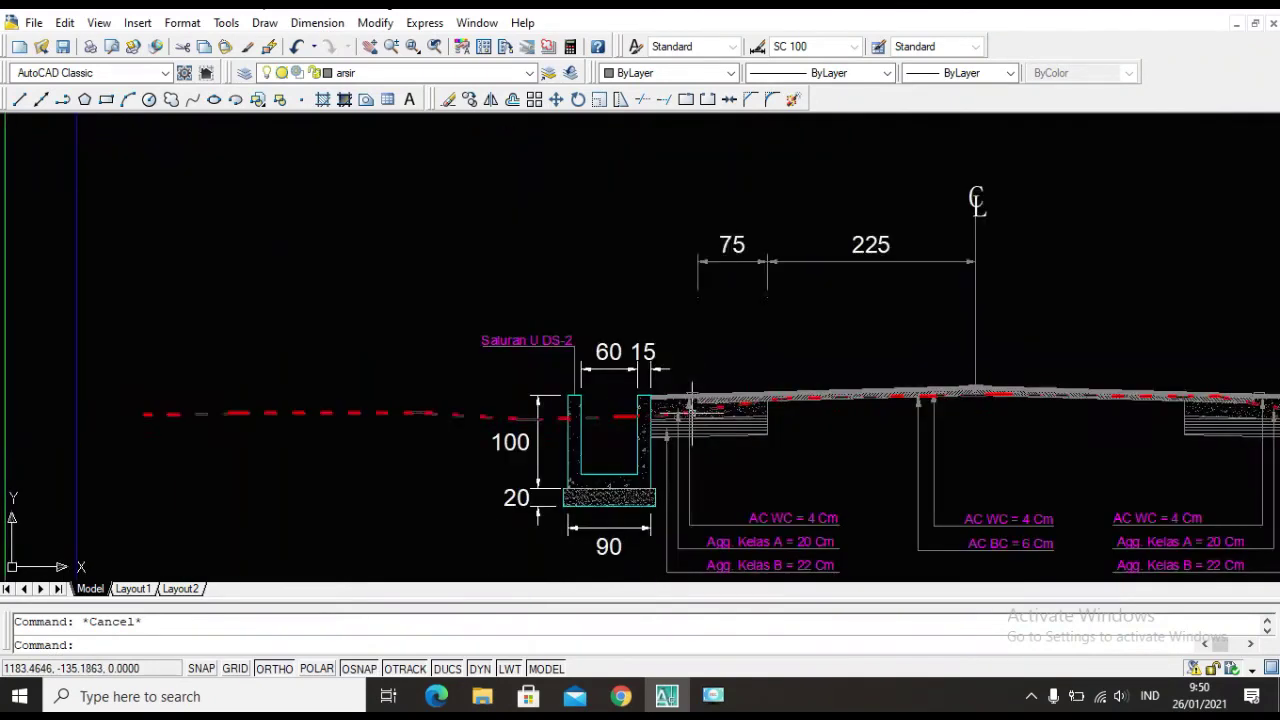
scroll(695, 290, "up", 4)
scroll(695, 291, "down", 4)
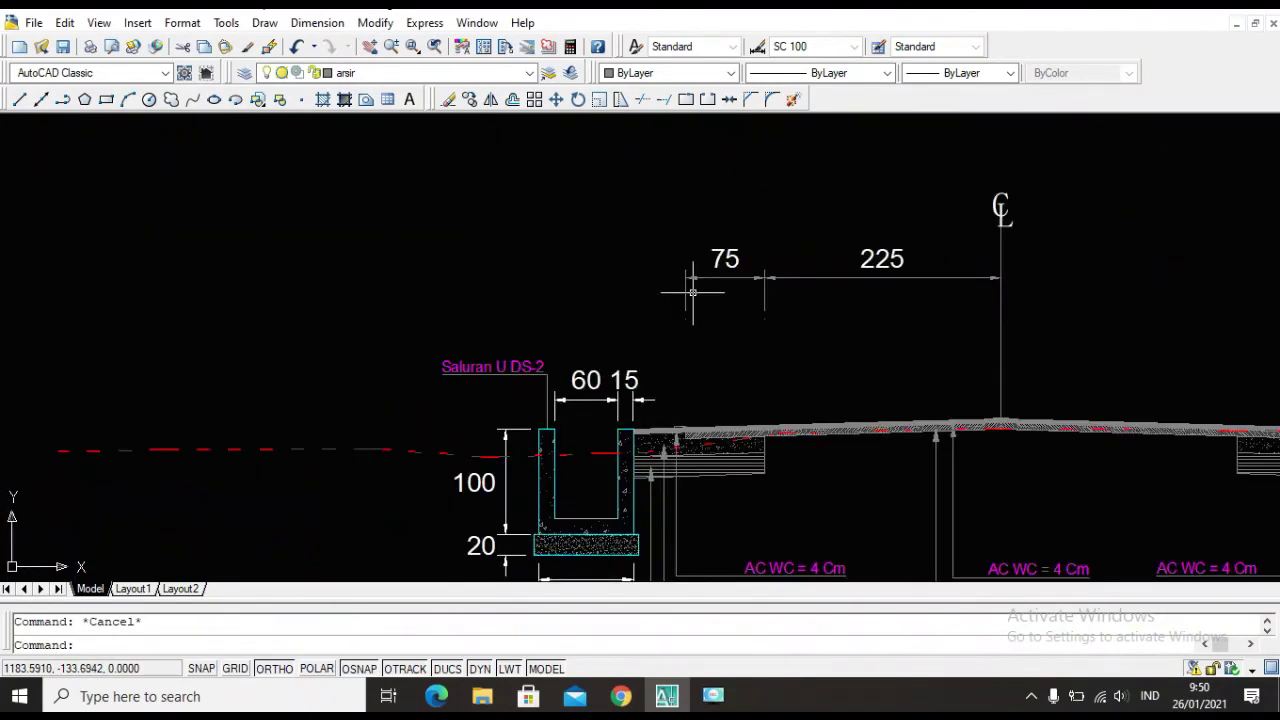
type("D")
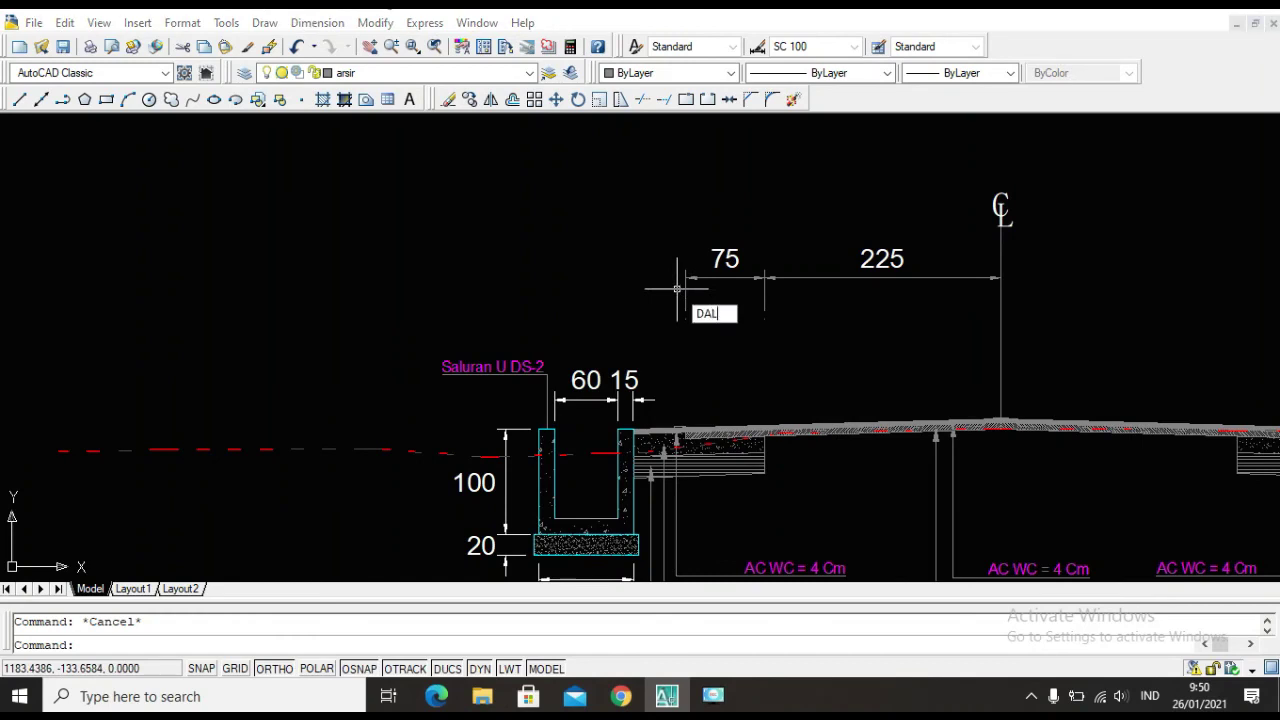
type("AL")
key("Return")
scroll(688, 322, "up", 2)
left_click(688, 325)
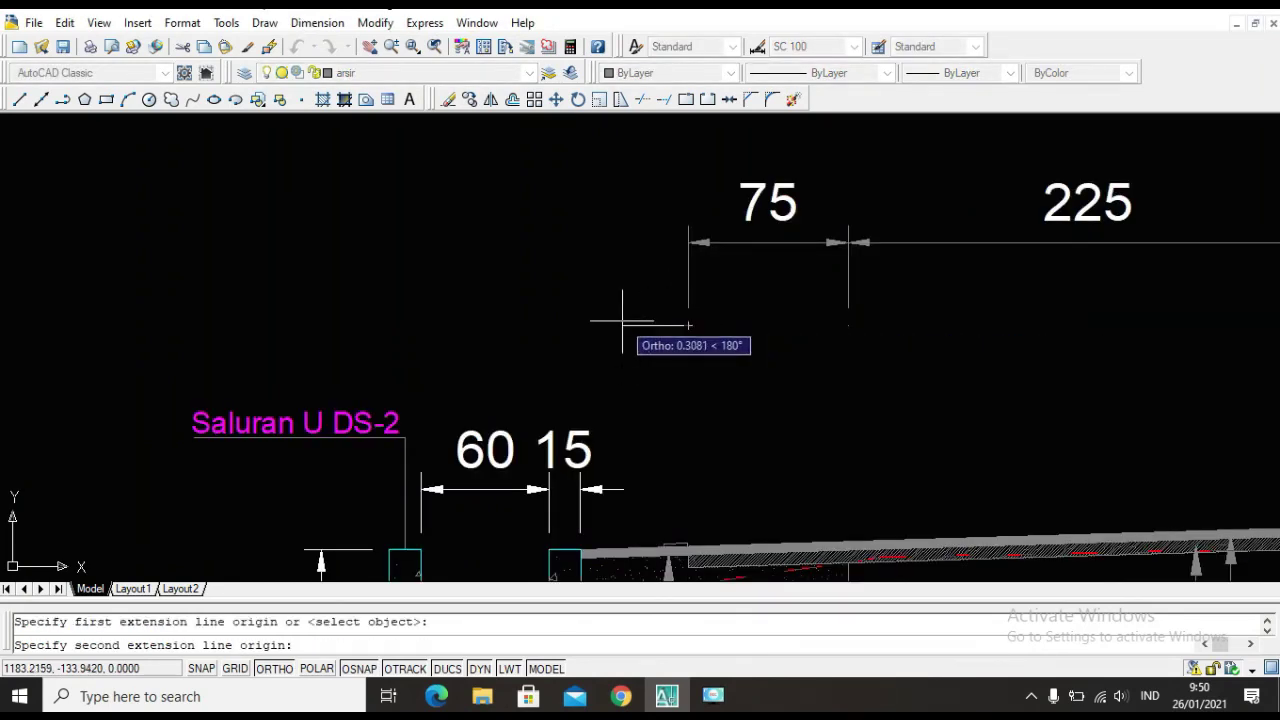
type("0.5")
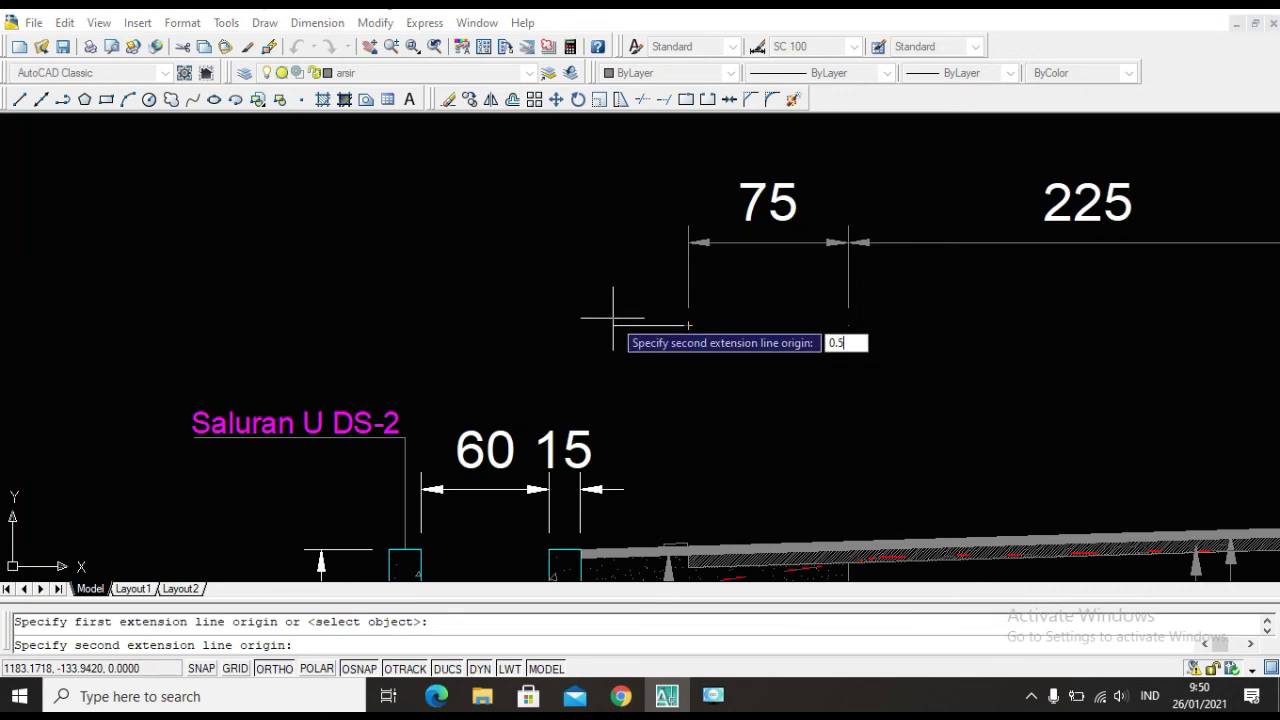
key("Return")
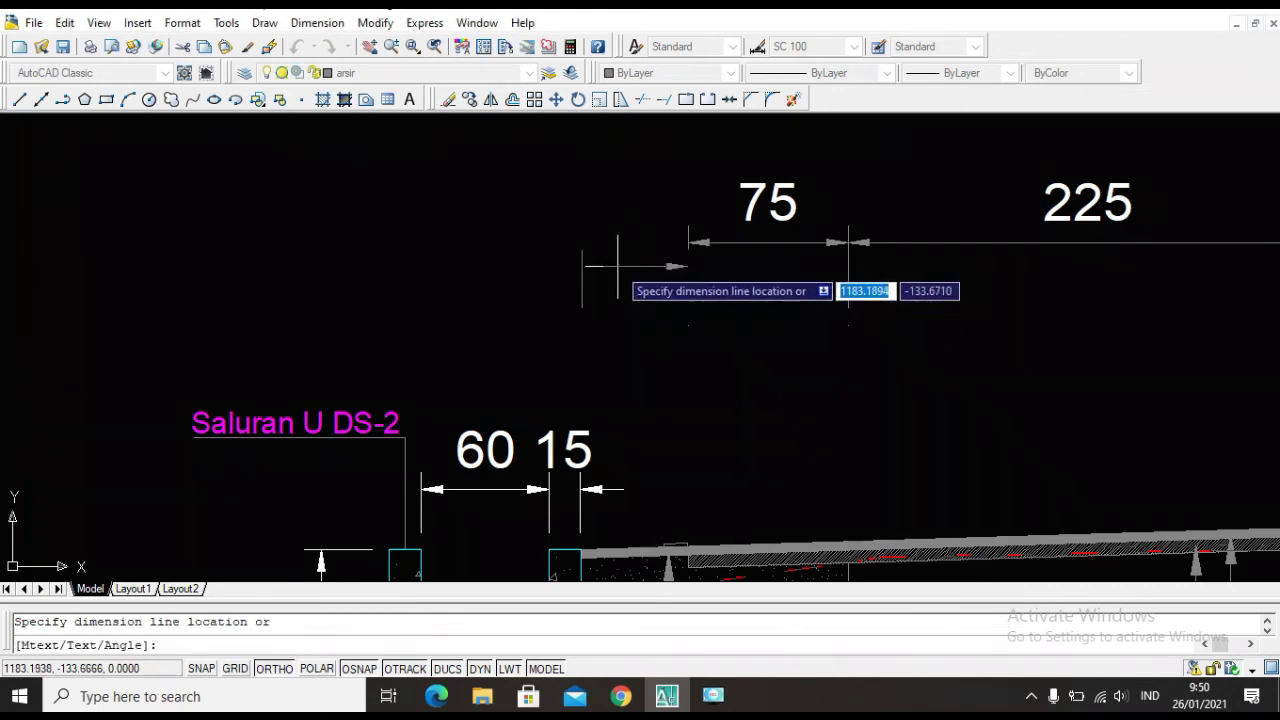
left_click(682, 242)
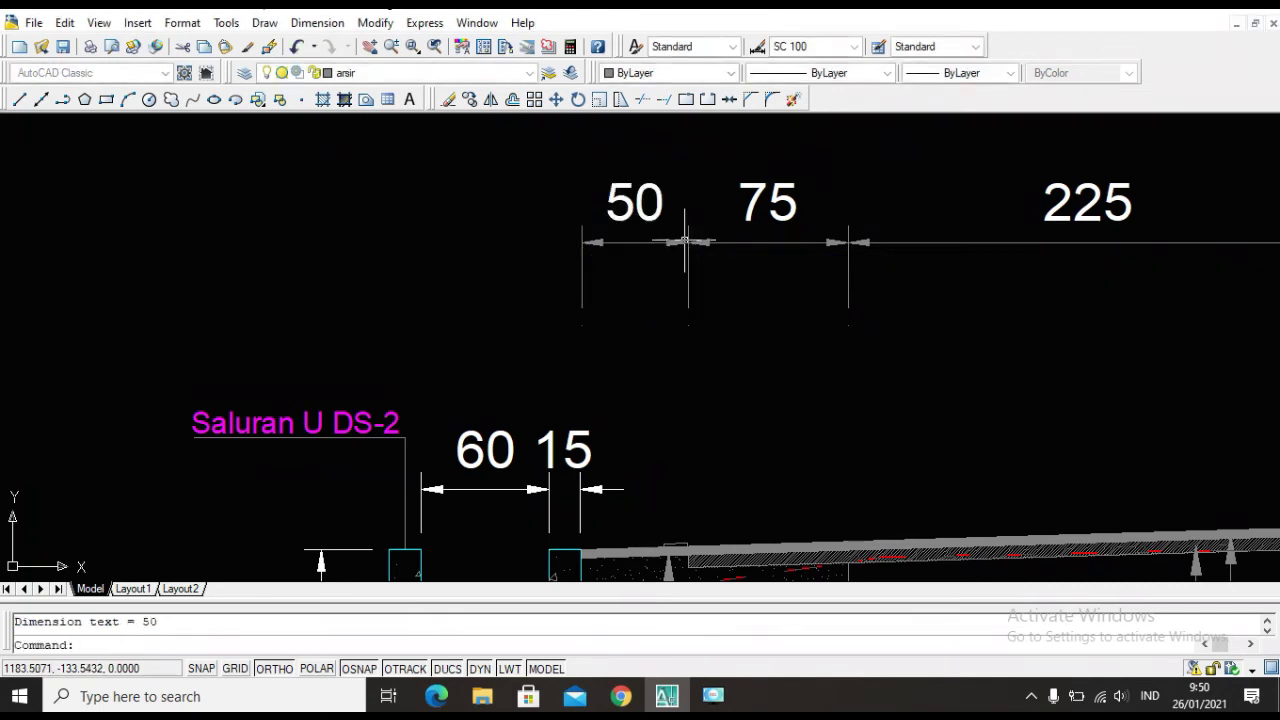
key("Escape")
Try exploding the 50 dimension above the shoulder, and undo the explode.
left_click(638, 202)
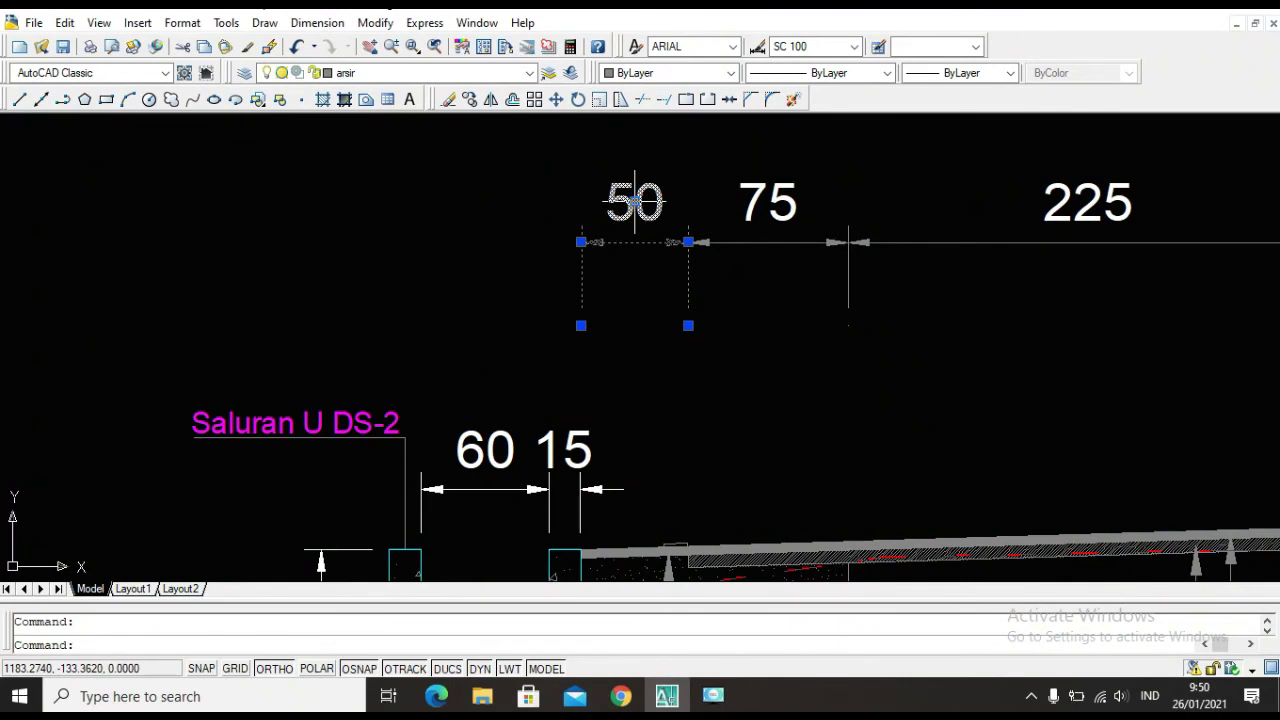
type("x")
key("Return")
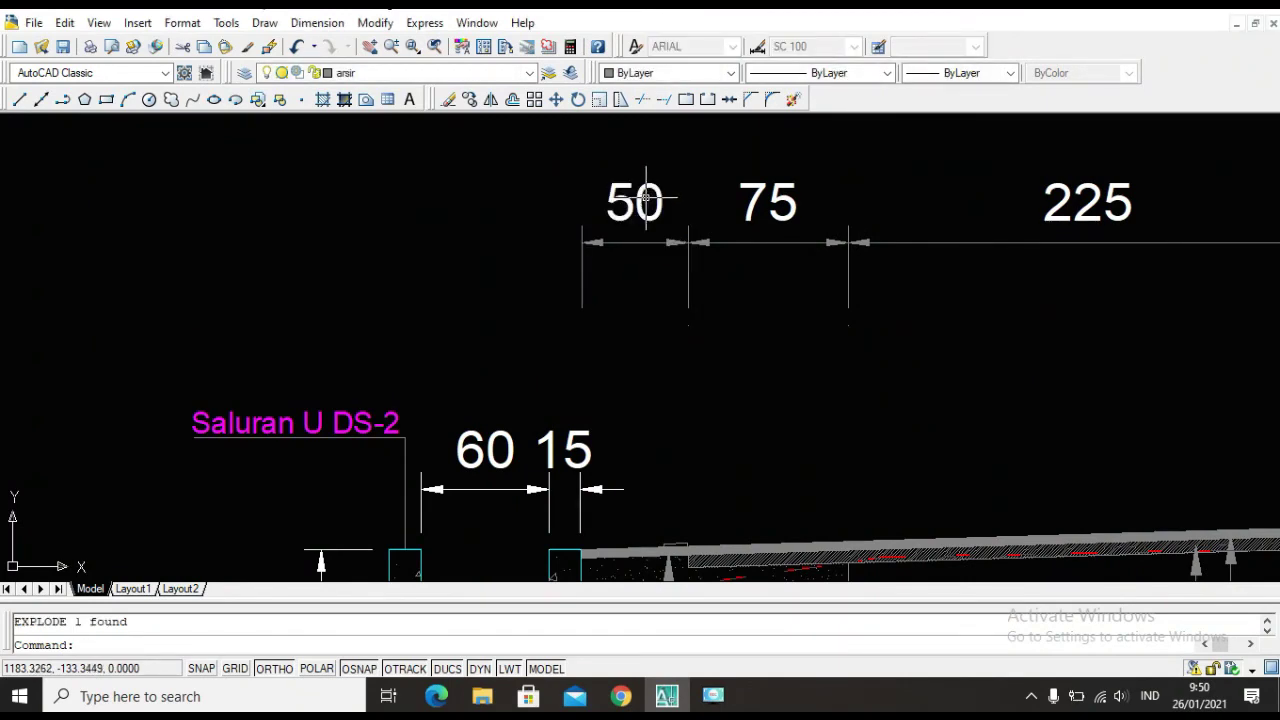
key("ctrl+z")
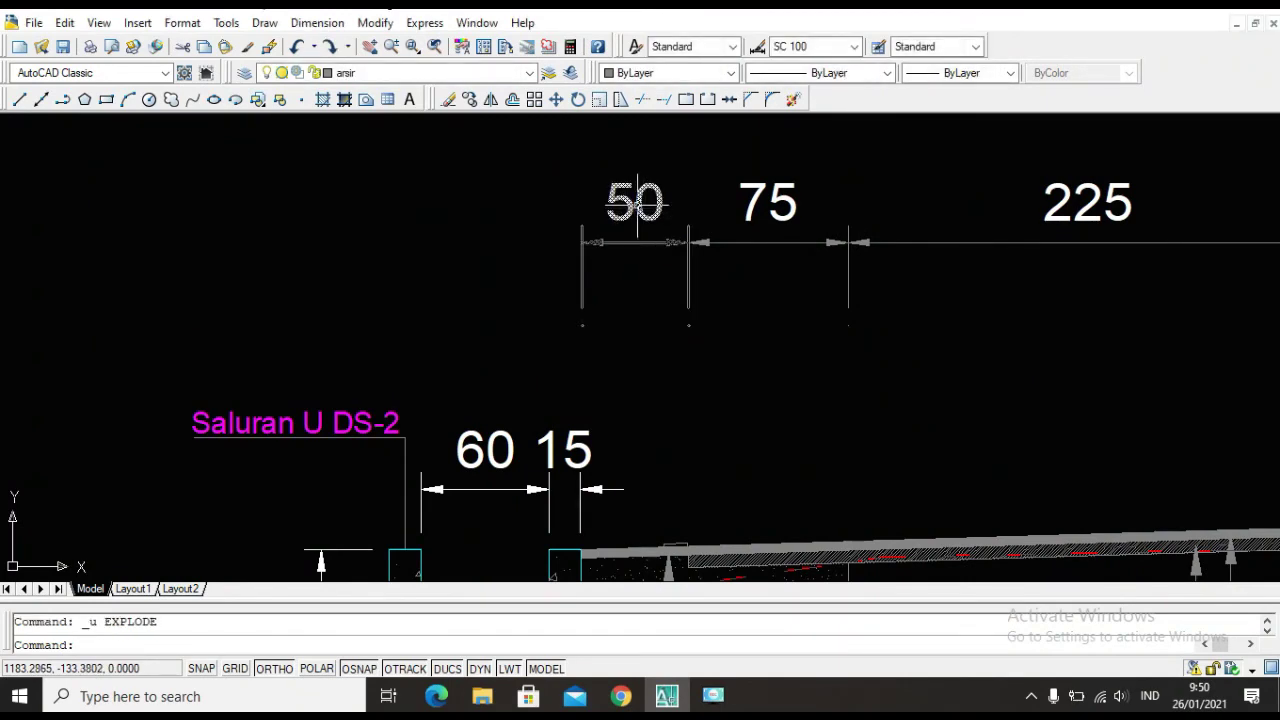
Explode the 50 dimension beside the 75 dimension into separate lines and text.
left_click(636, 203)
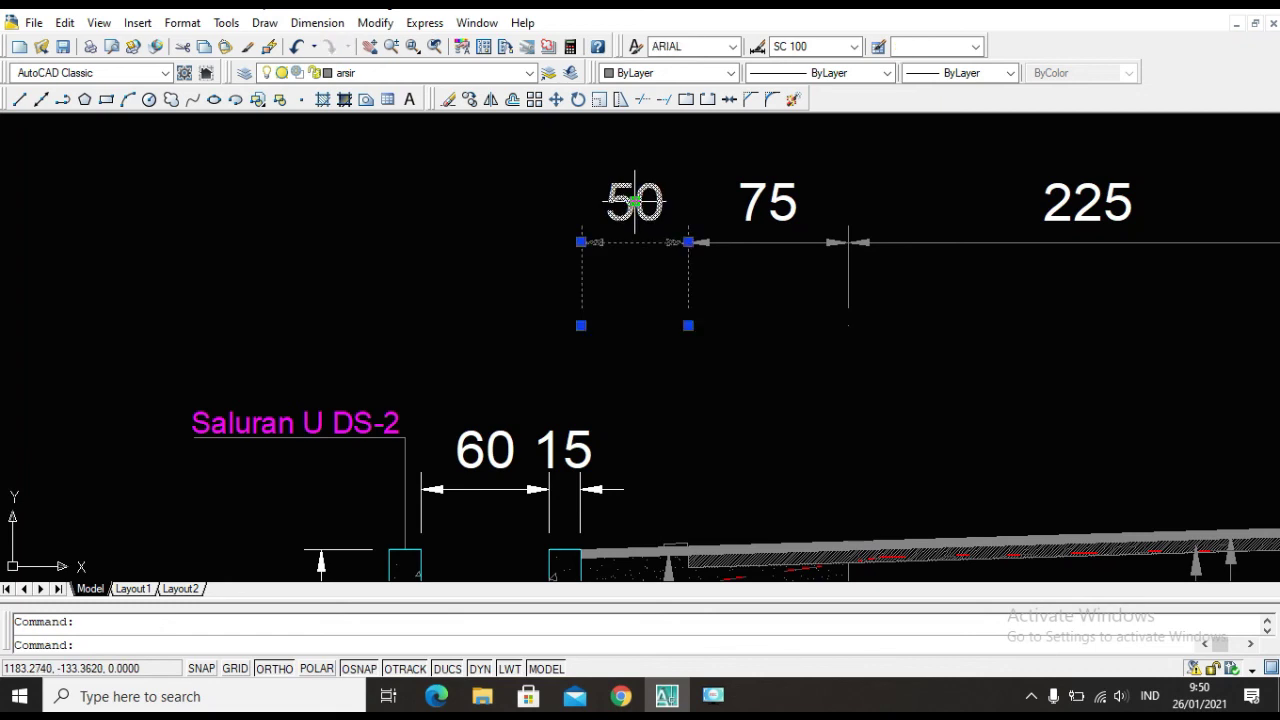
left_click(634, 203)
key("Escape")
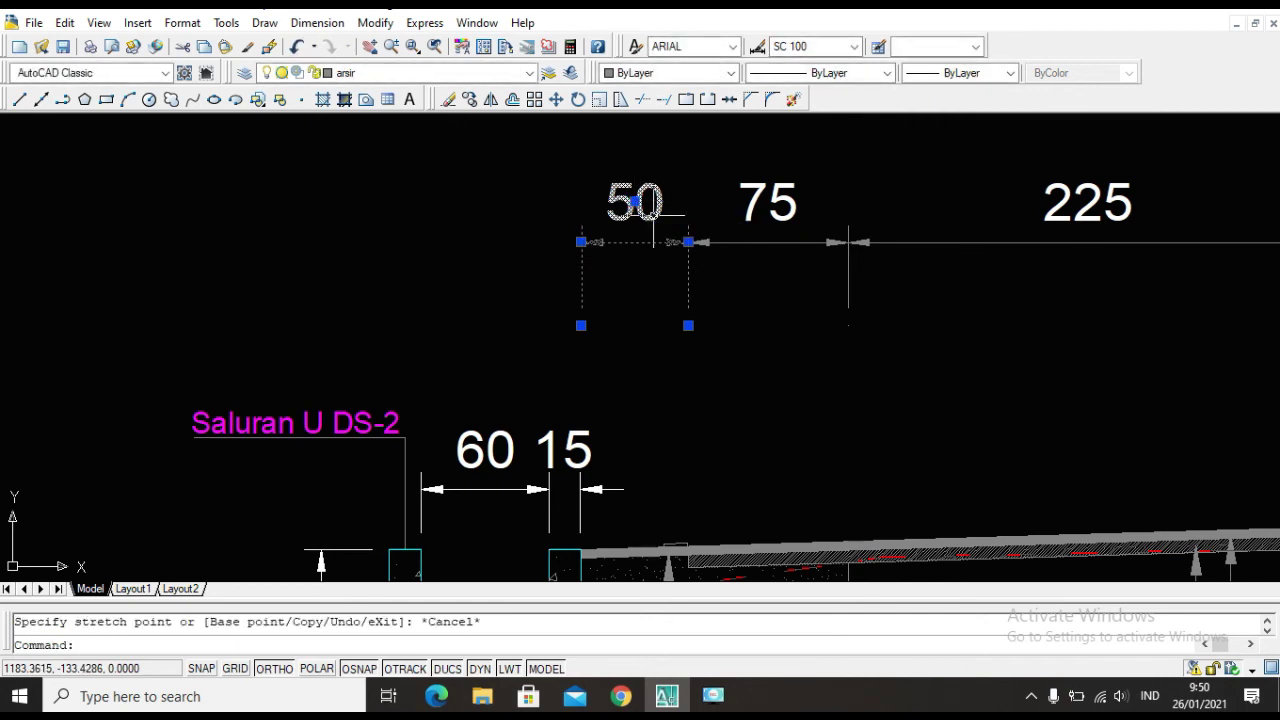
type("x")
key("Return")
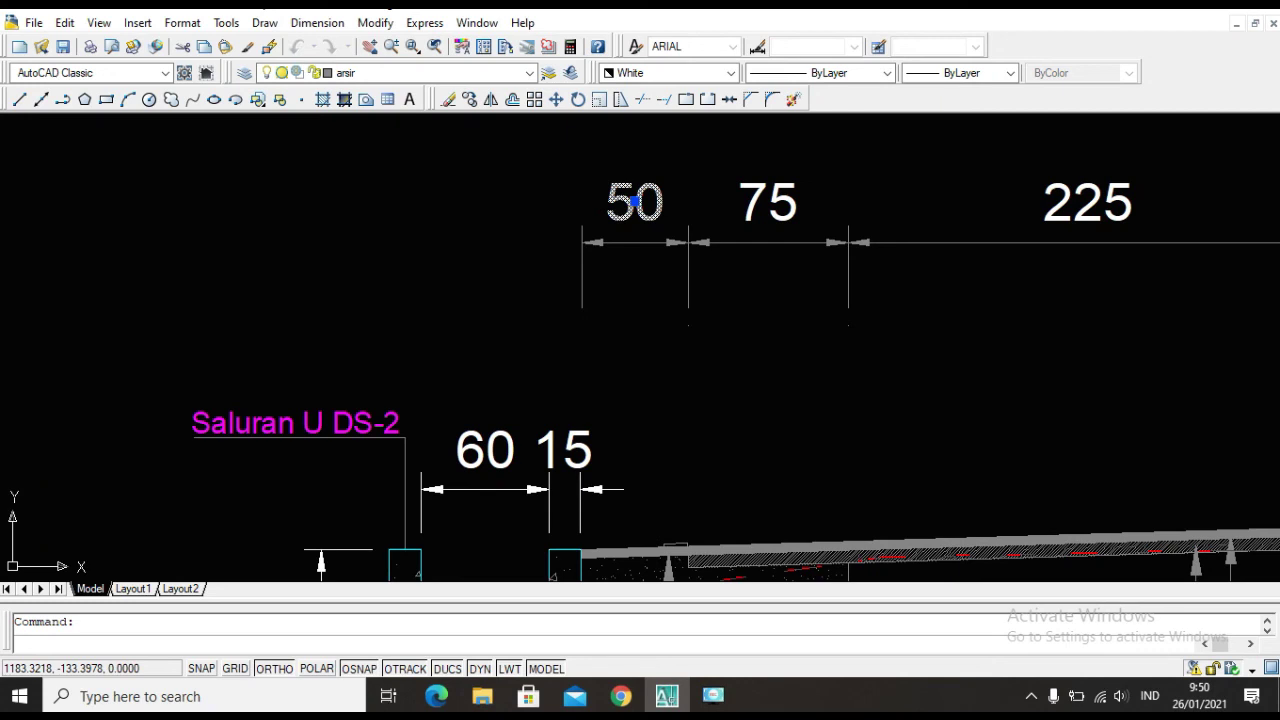
Replace the exploded dimension's text 50 with VARIASI and set its text height to 0.1.
double_click(634, 203)
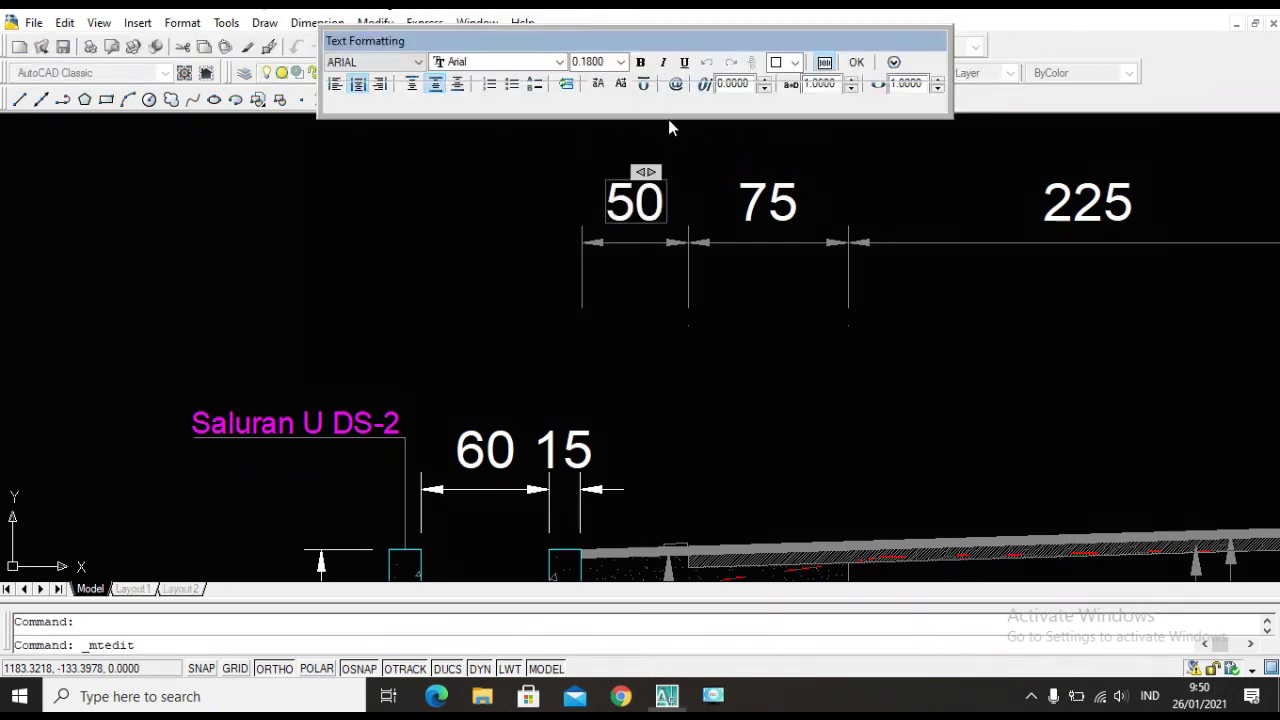
left_click_drag(661, 203, 592, 211)
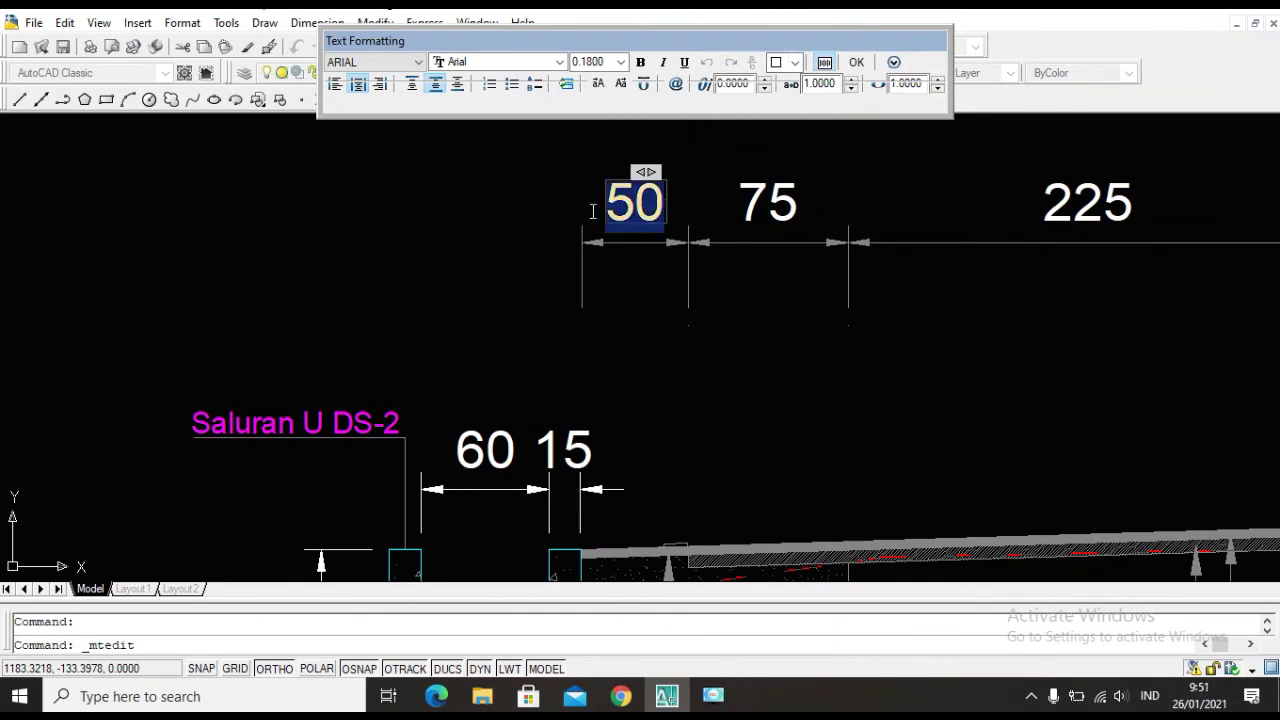
type("VARIASI")
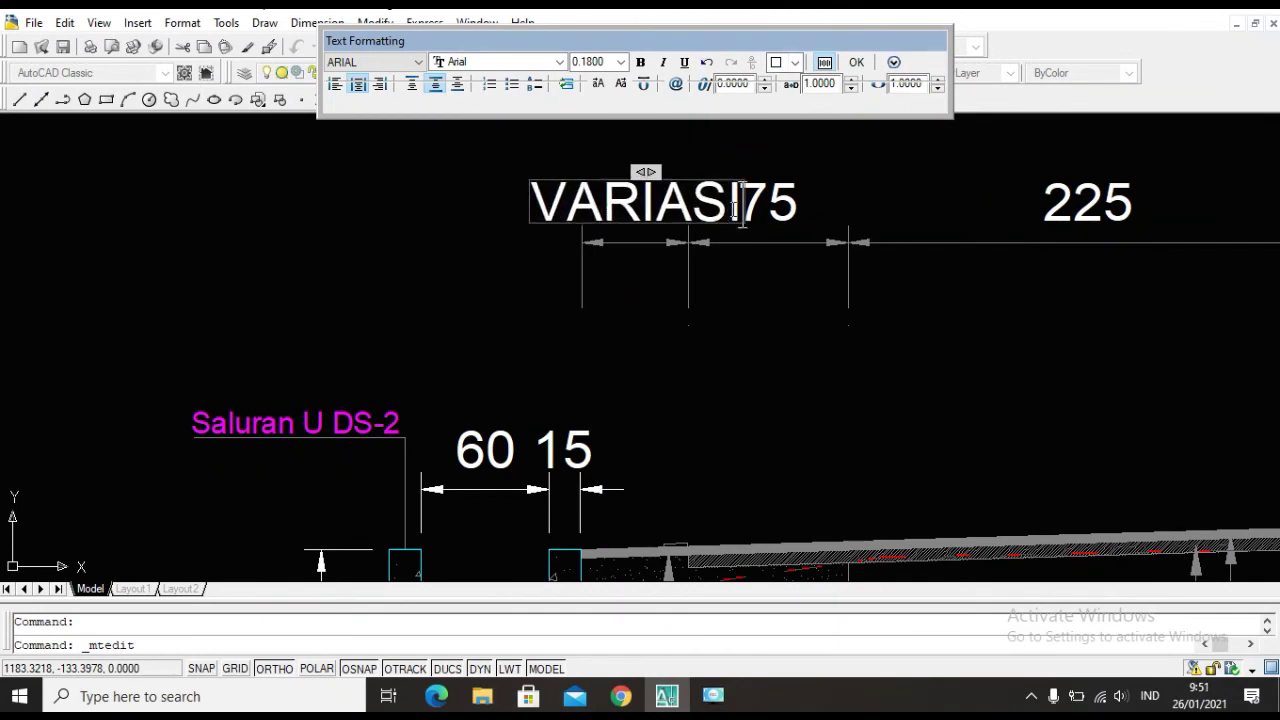
left_click_drag(742, 205, 537, 203)
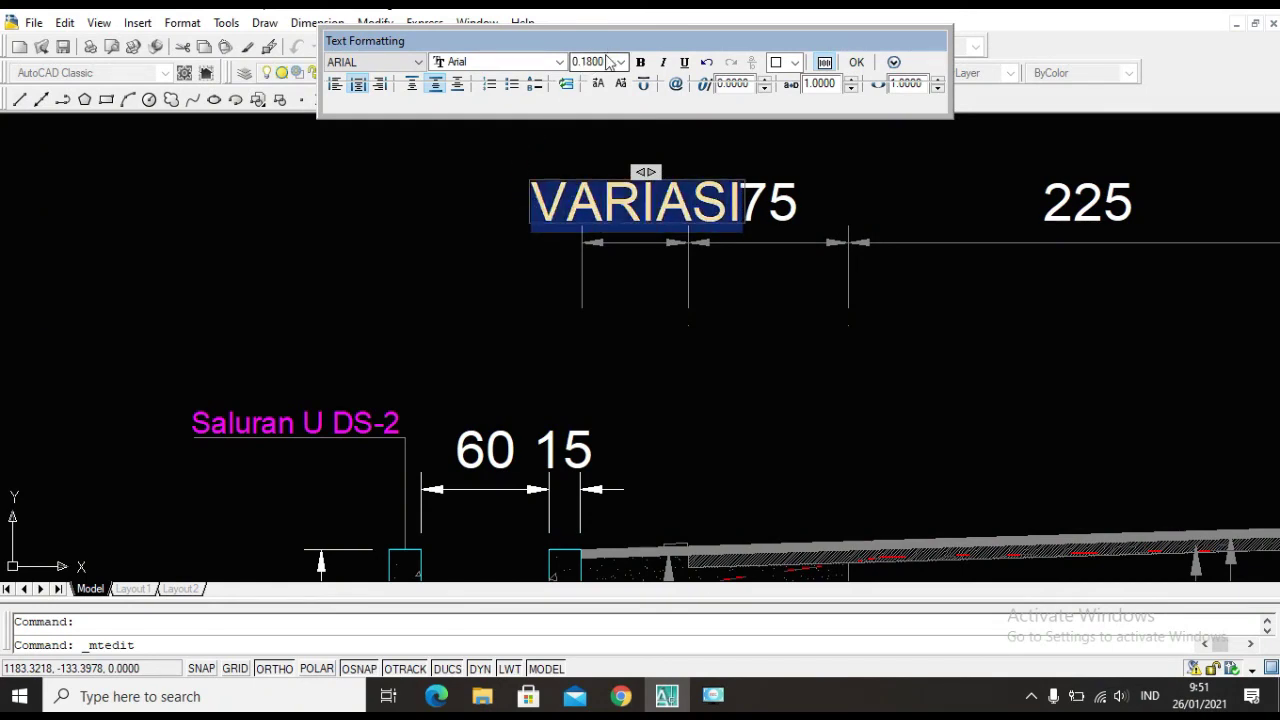
left_click(607, 62)
type("0.1")
key("Return")
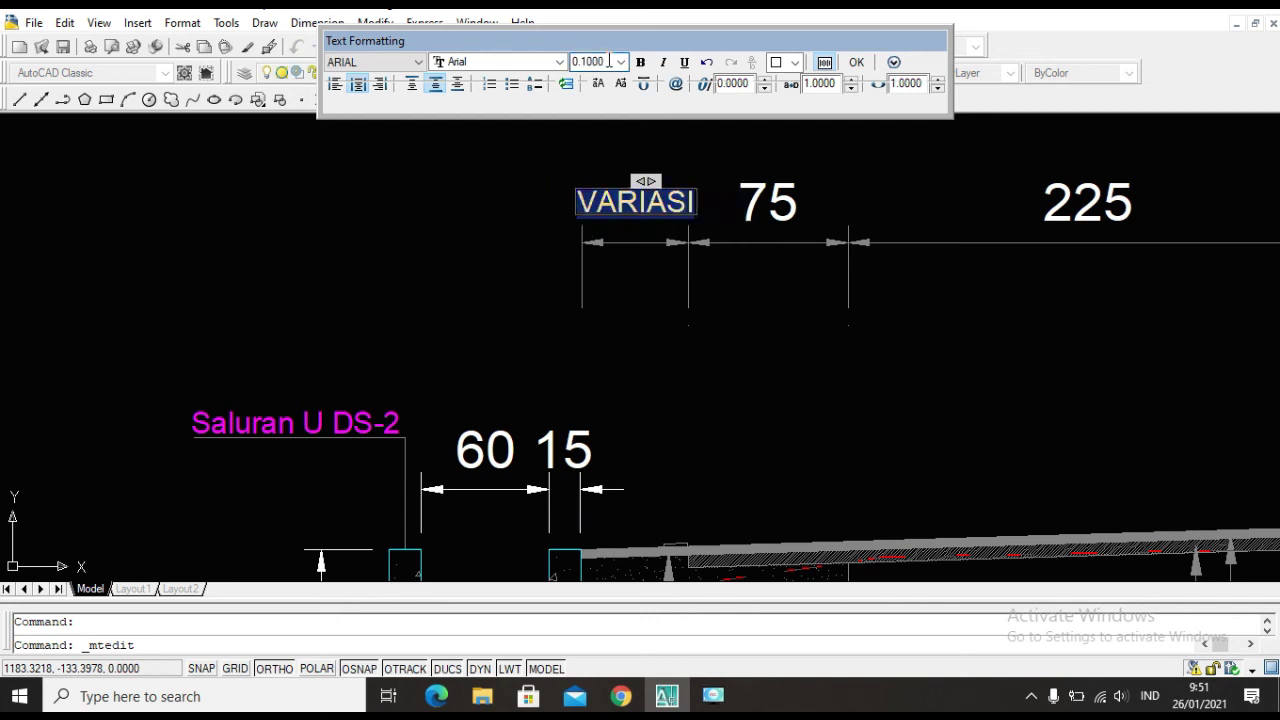
left_click(856, 63)
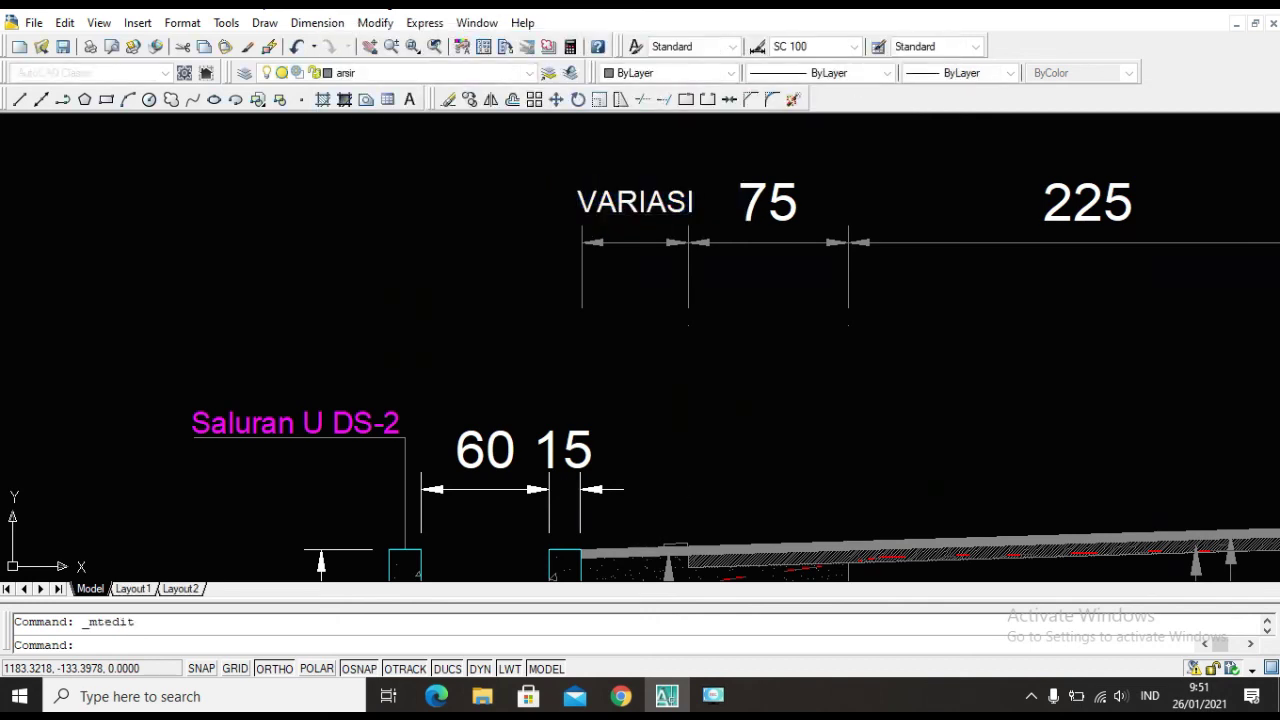
scroll(757, 343, "down", 5)
scroll(892, 333, "up", 3)
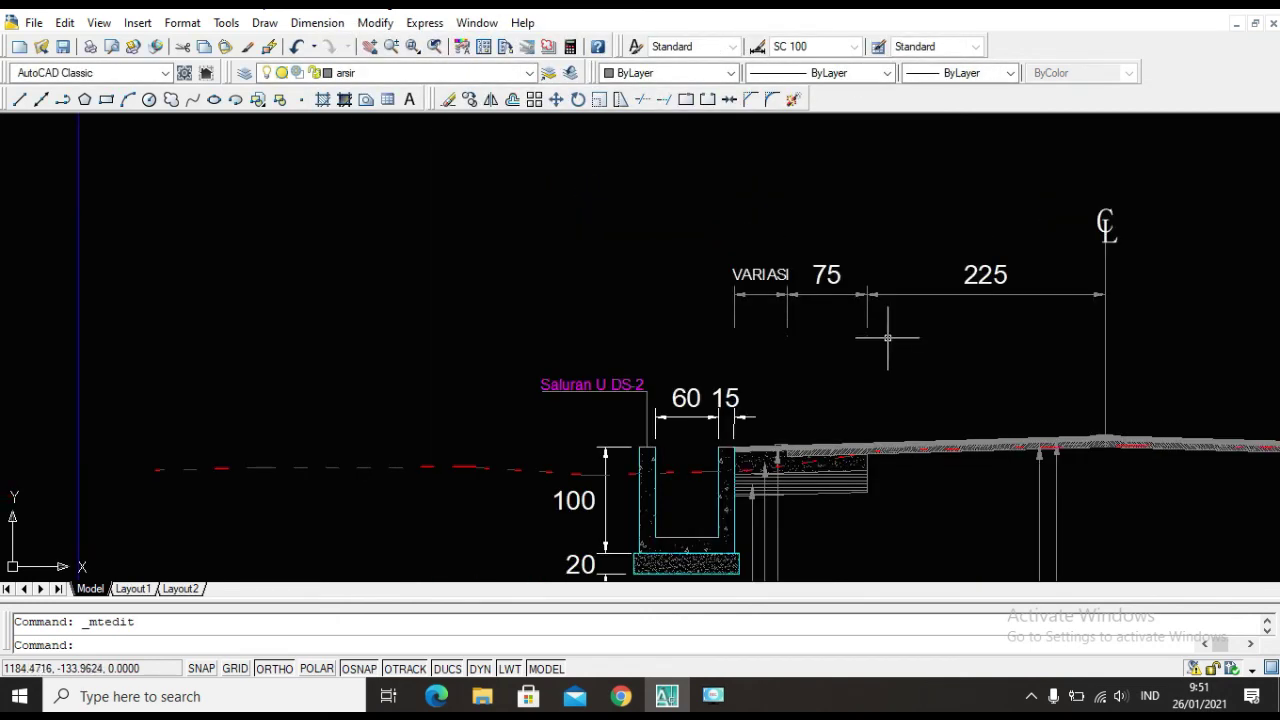
left_click(987, 317)
left_click(714, 230)
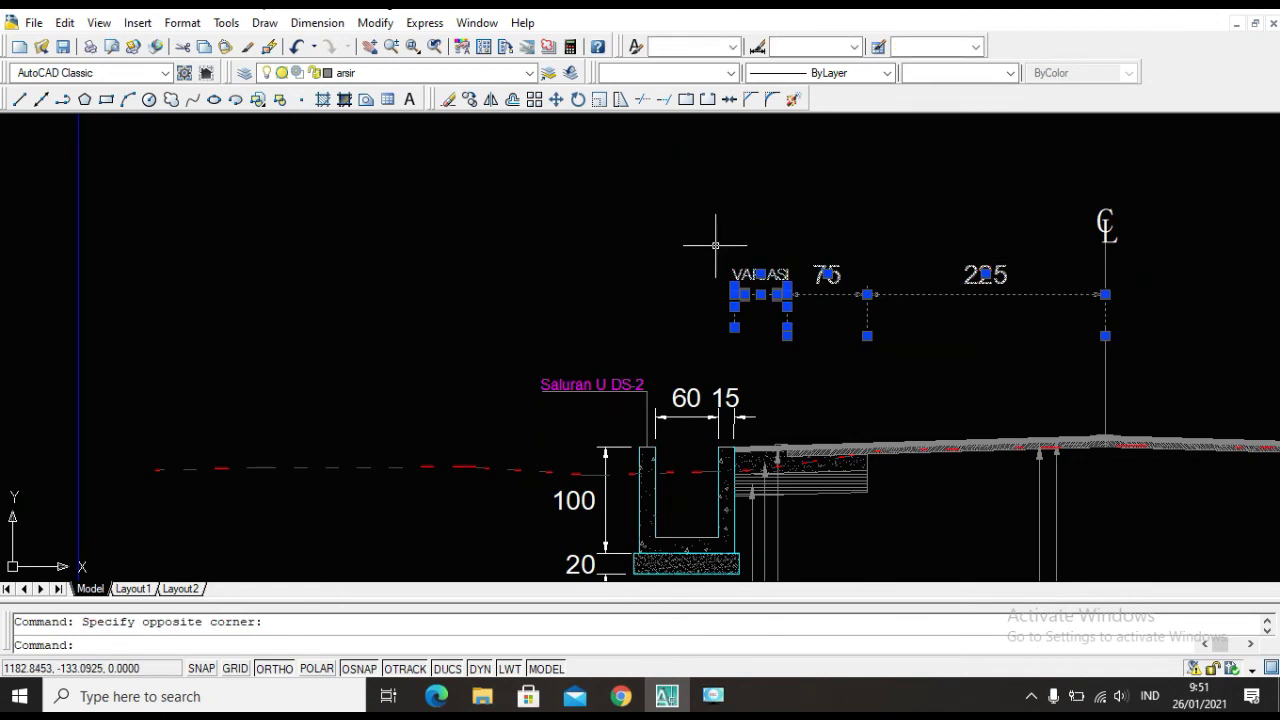
scroll(715, 245, "down", 3)
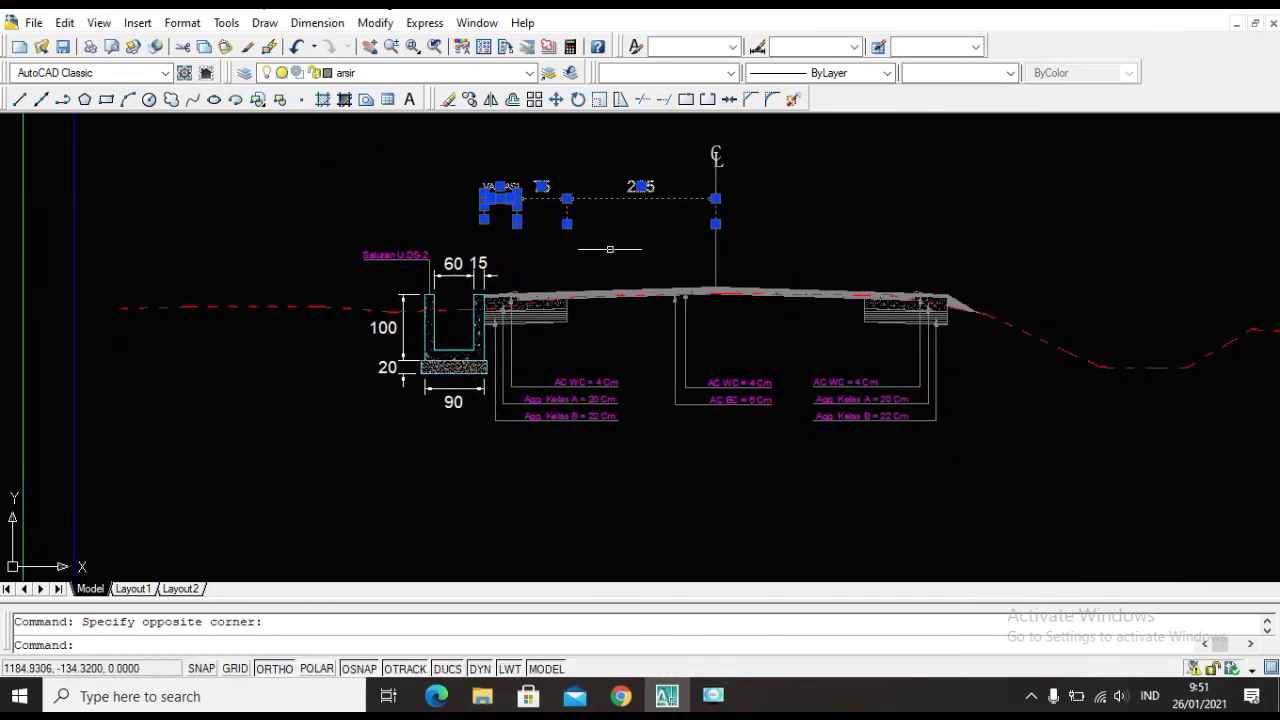
key("Escape")
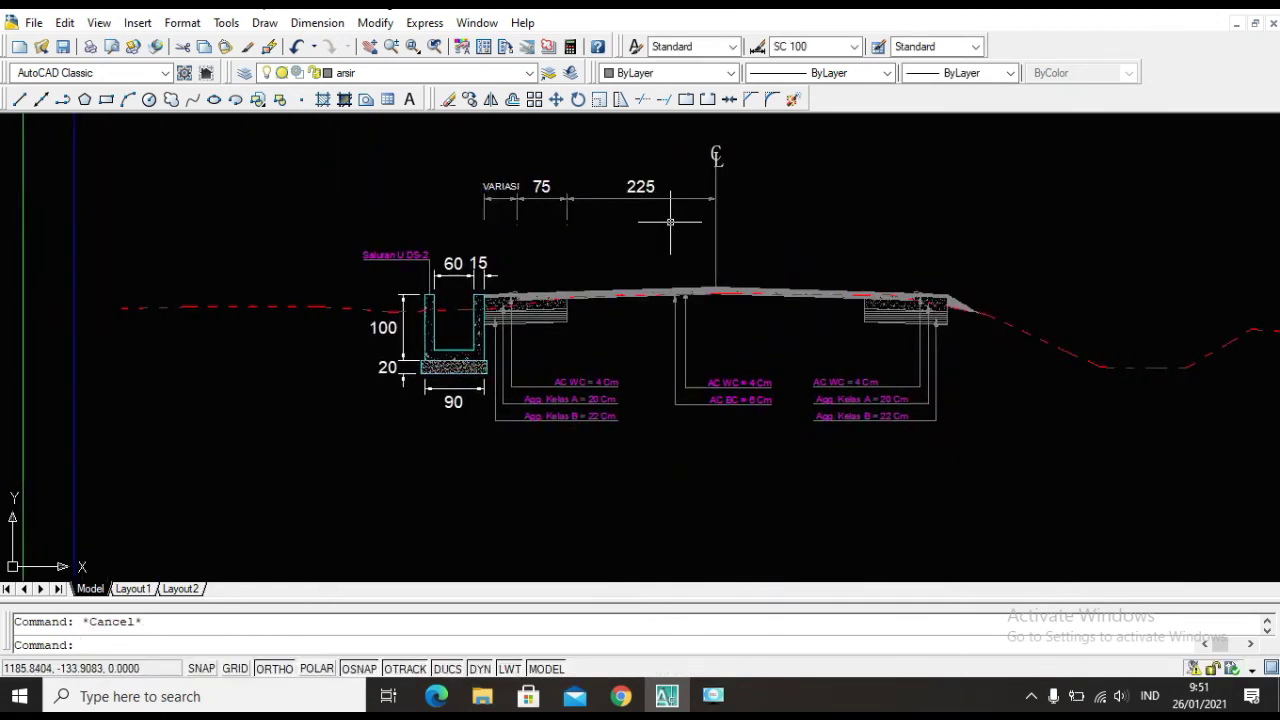
Mirror the VARIASI, 75 and 225 dimensions about the road's vertical centre line, keeping the originals.
scroll(660, 209, "up", 5)
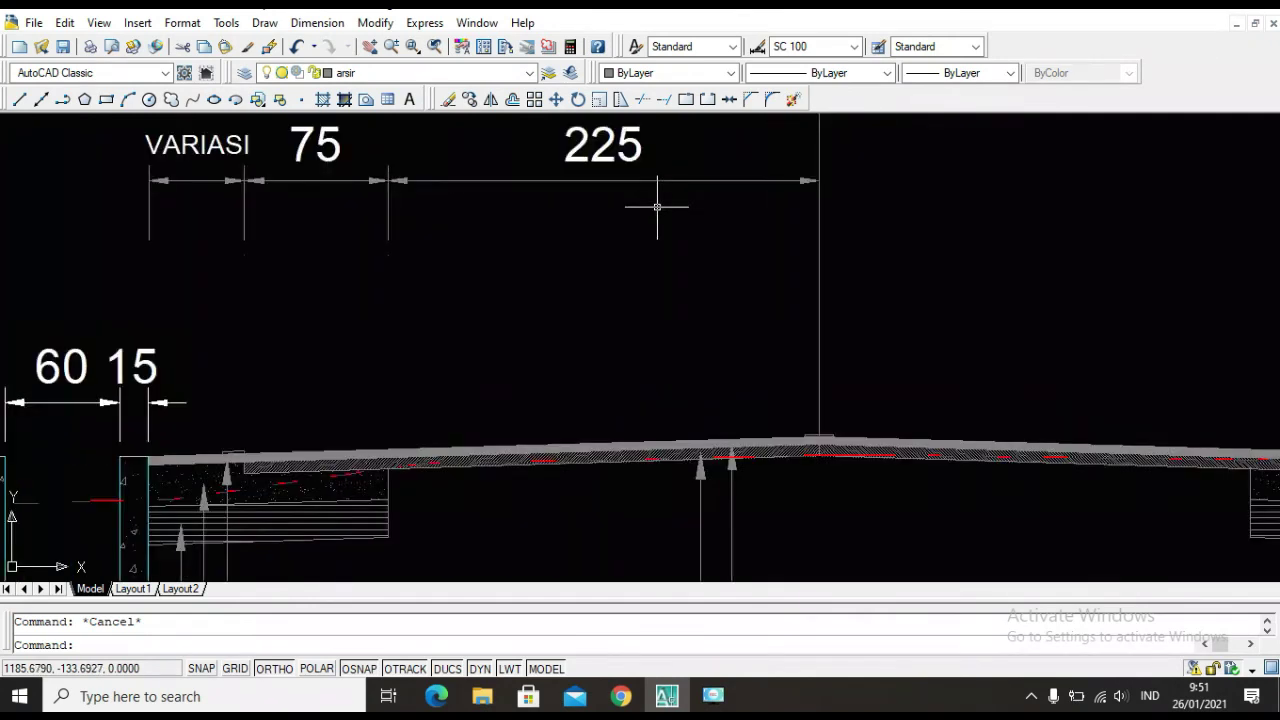
scroll(648, 217, "down", 2)
left_click(738, 250)
left_click(318, 144)
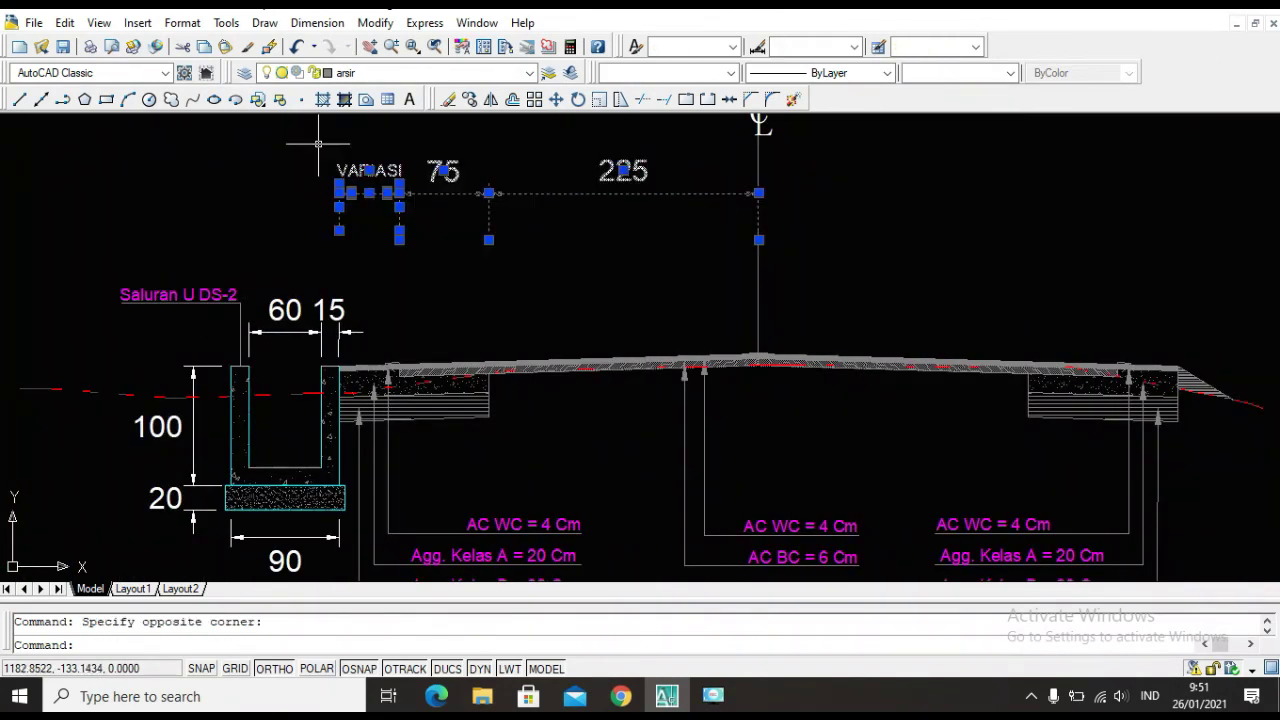
type("mi")
key("Return")
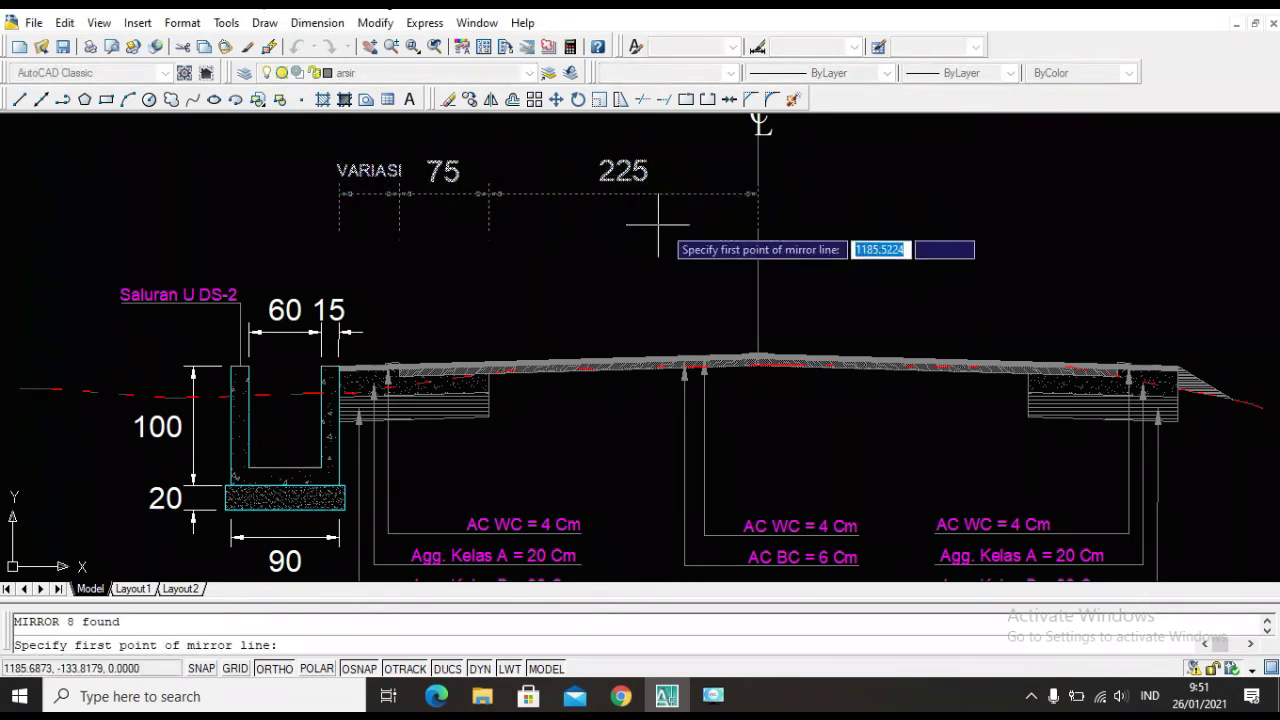
left_click(759, 226)
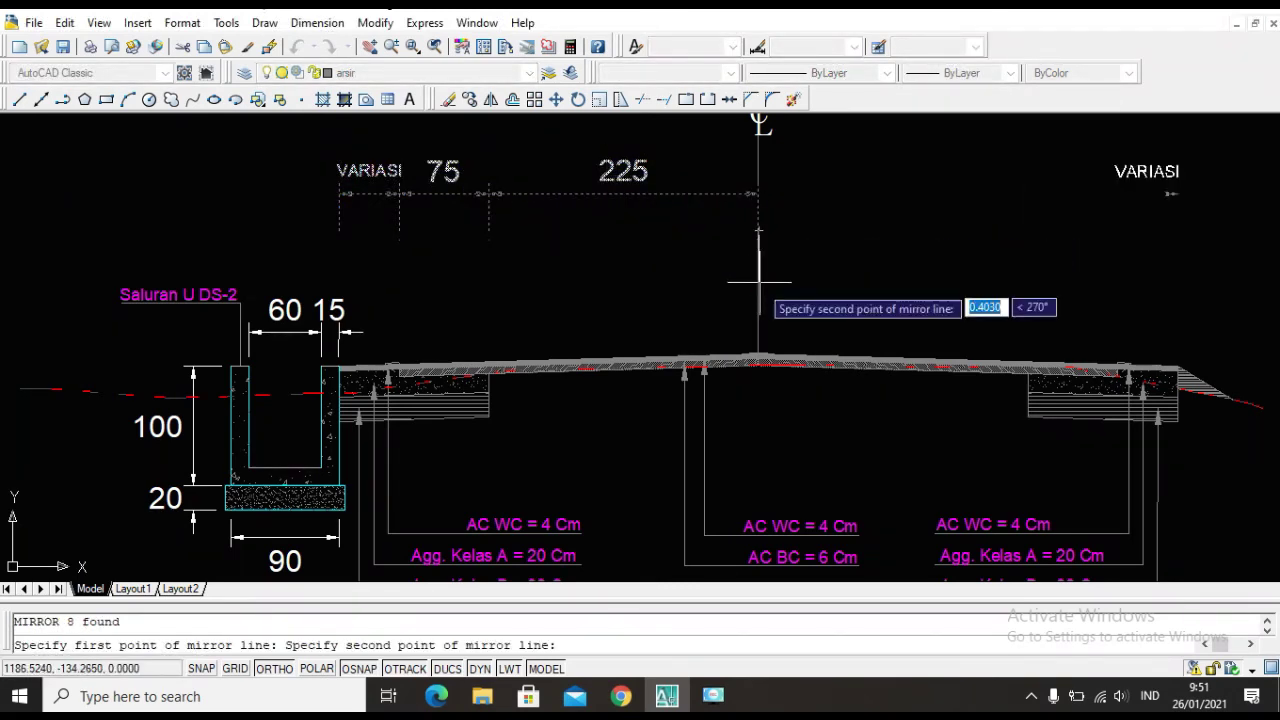
left_click(759, 285)
key("Return")
scroll(757, 290, "down", 2)
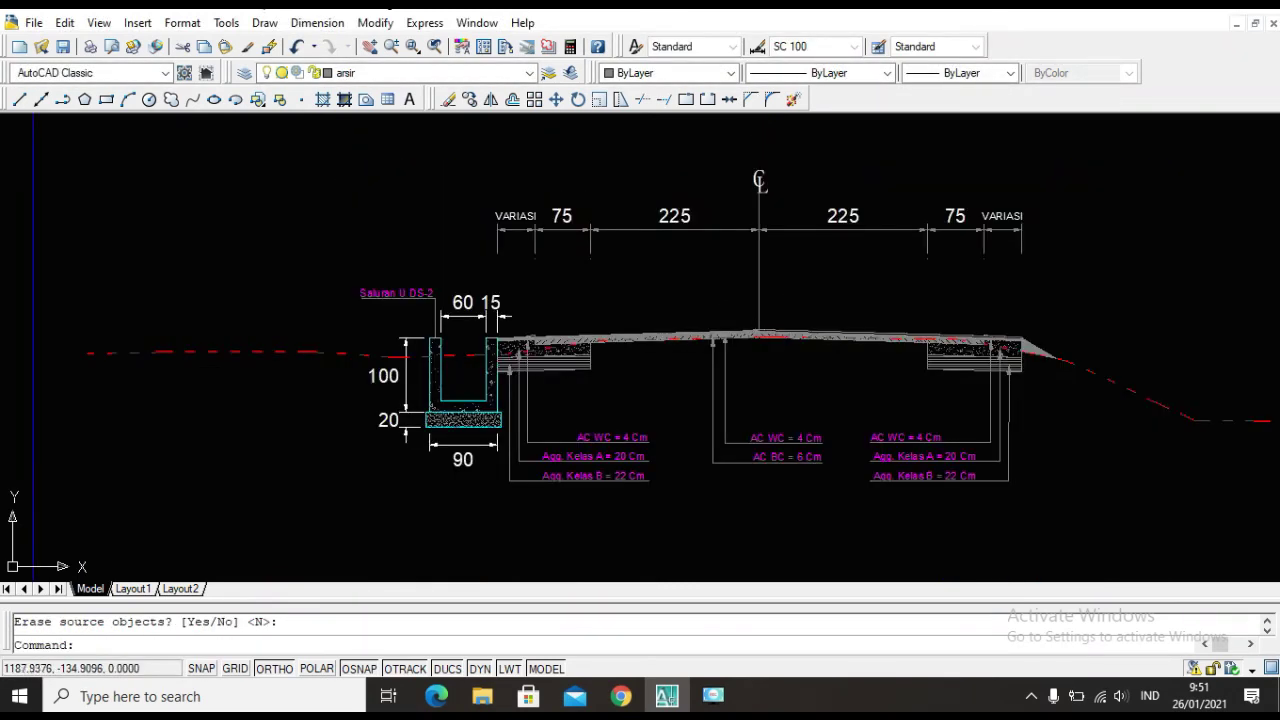
Compare the new U-channel cross-section with the TYPICAL I section, examining its dimensions, labels, shoulder layers and embankment hatching.
scroll(1063, 323, "up", 2)
scroll(1063, 331, "down", 5)
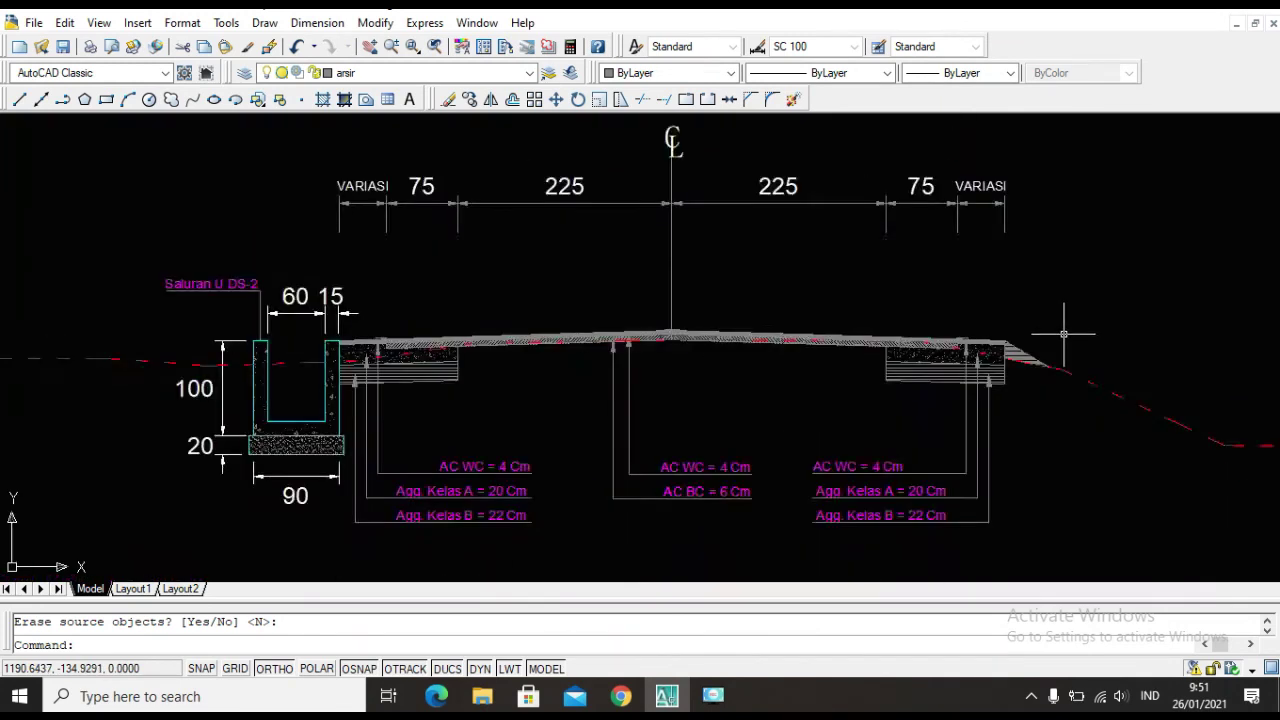
scroll(876, 250, "down", 4)
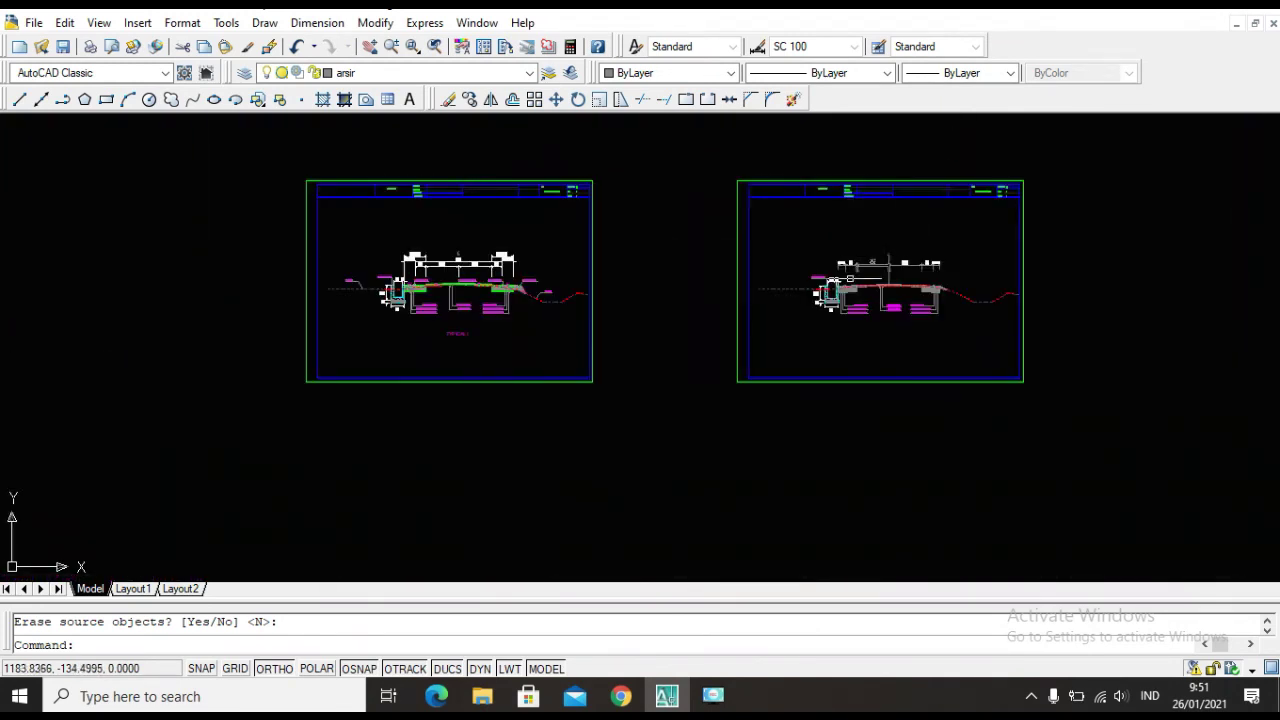
scroll(469, 291, "up", 7)
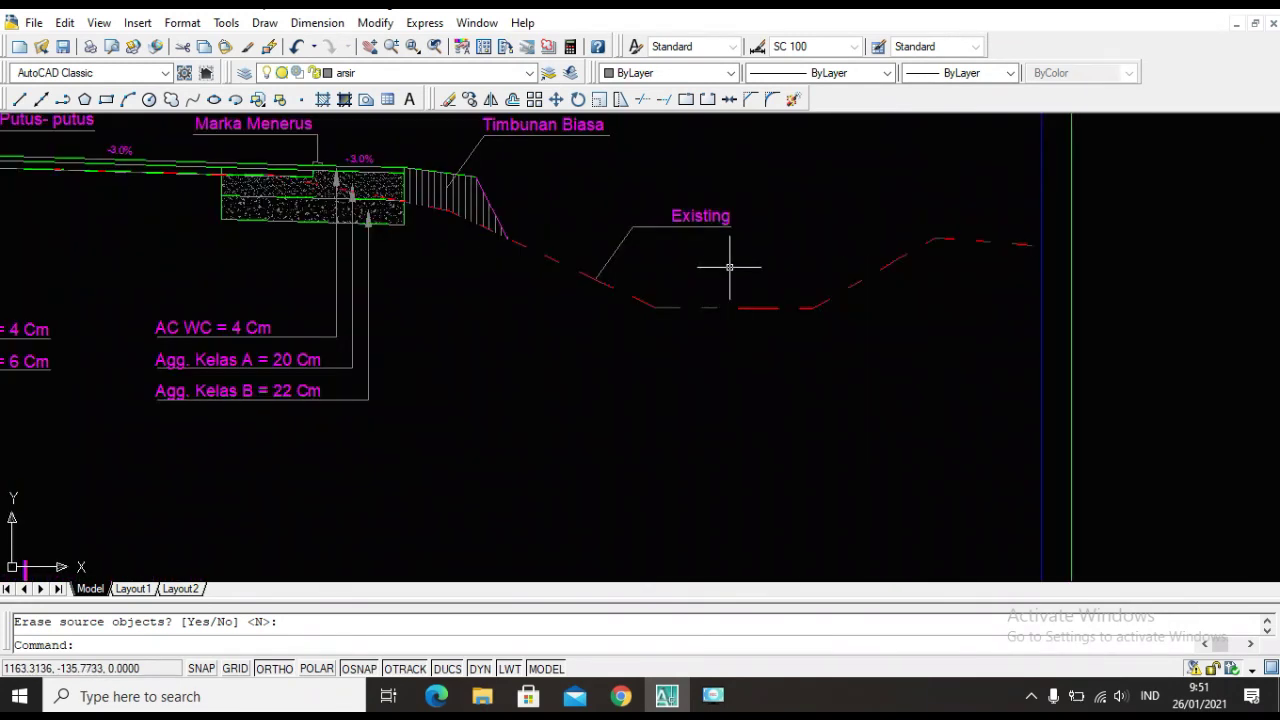
scroll(726, 272, "down", 8)
scroll(1014, 262, "up", 5)
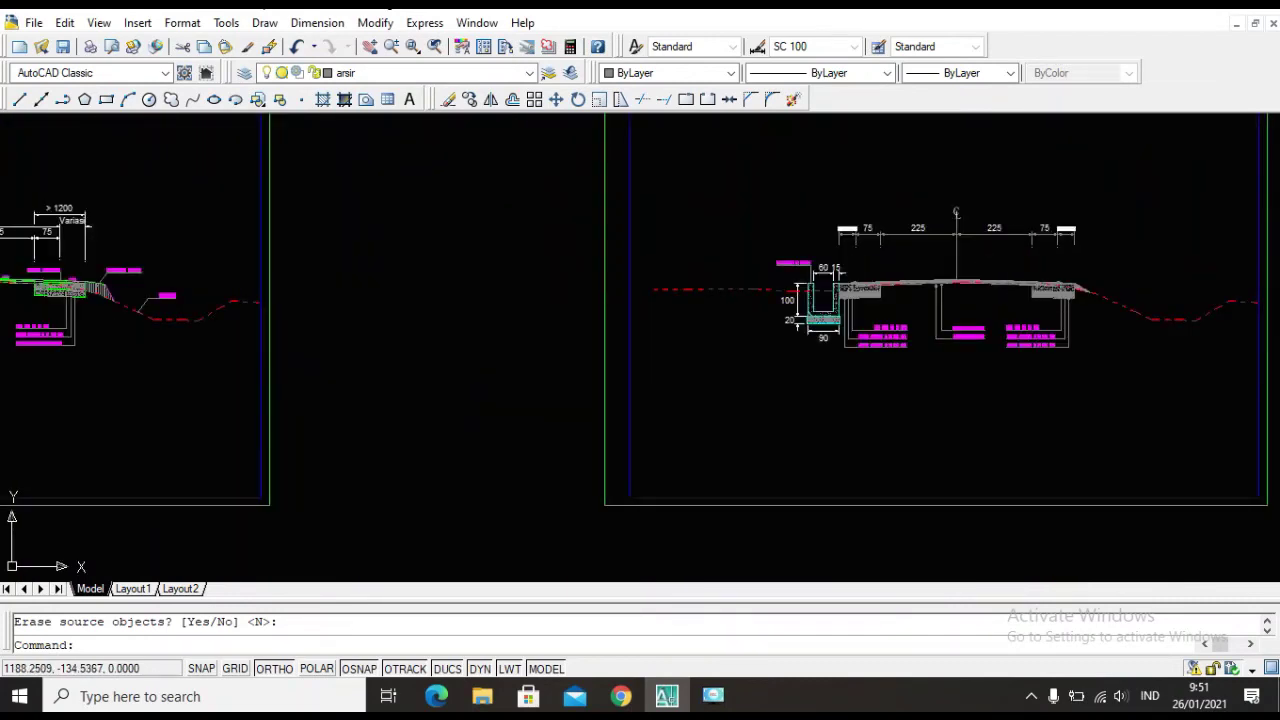
scroll(1020, 270, "down", 4)
scroll(1107, 289, "up", 8)
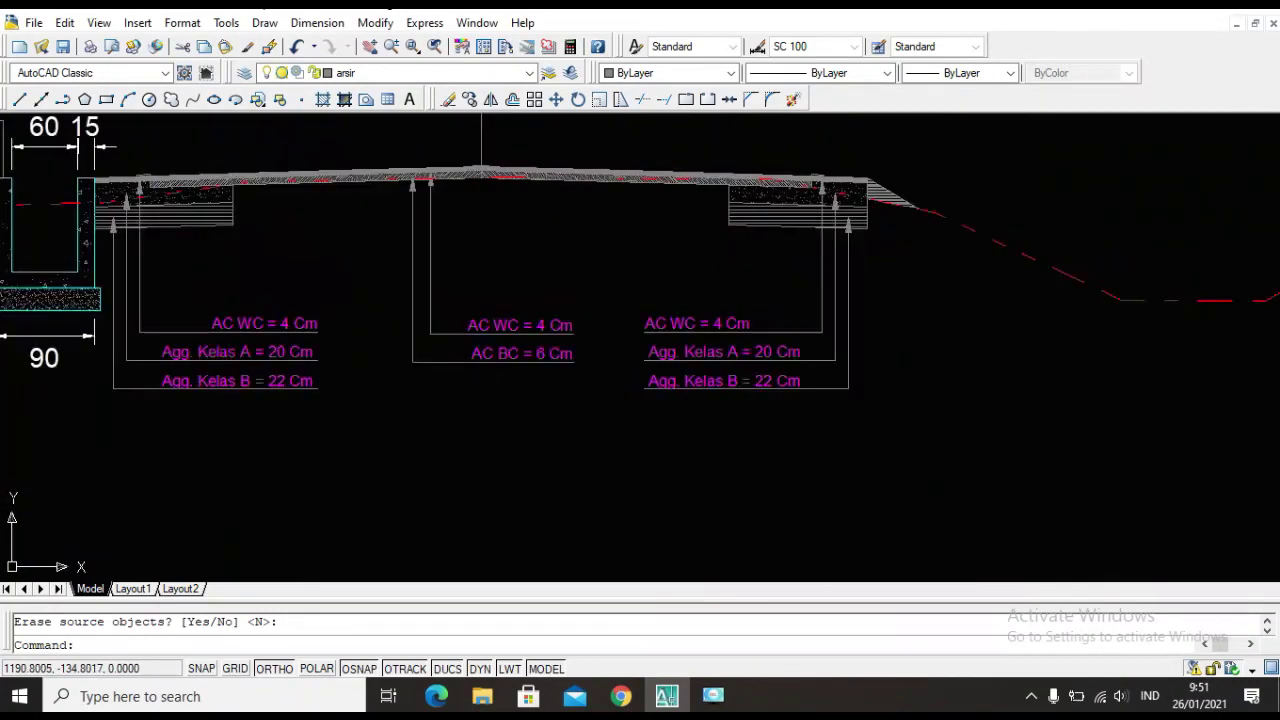
scroll(946, 208, "down", 6)
scroll(897, 214, "up", 7)
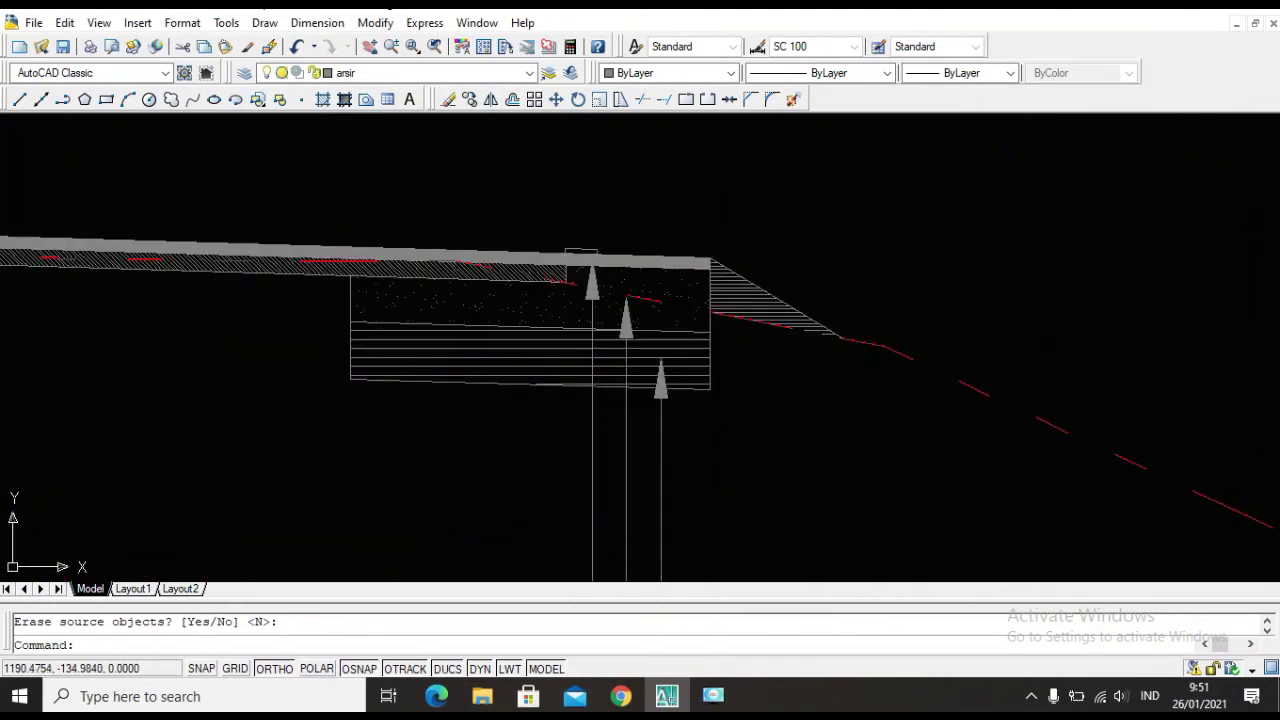
scroll(780, 290, "down", 5)
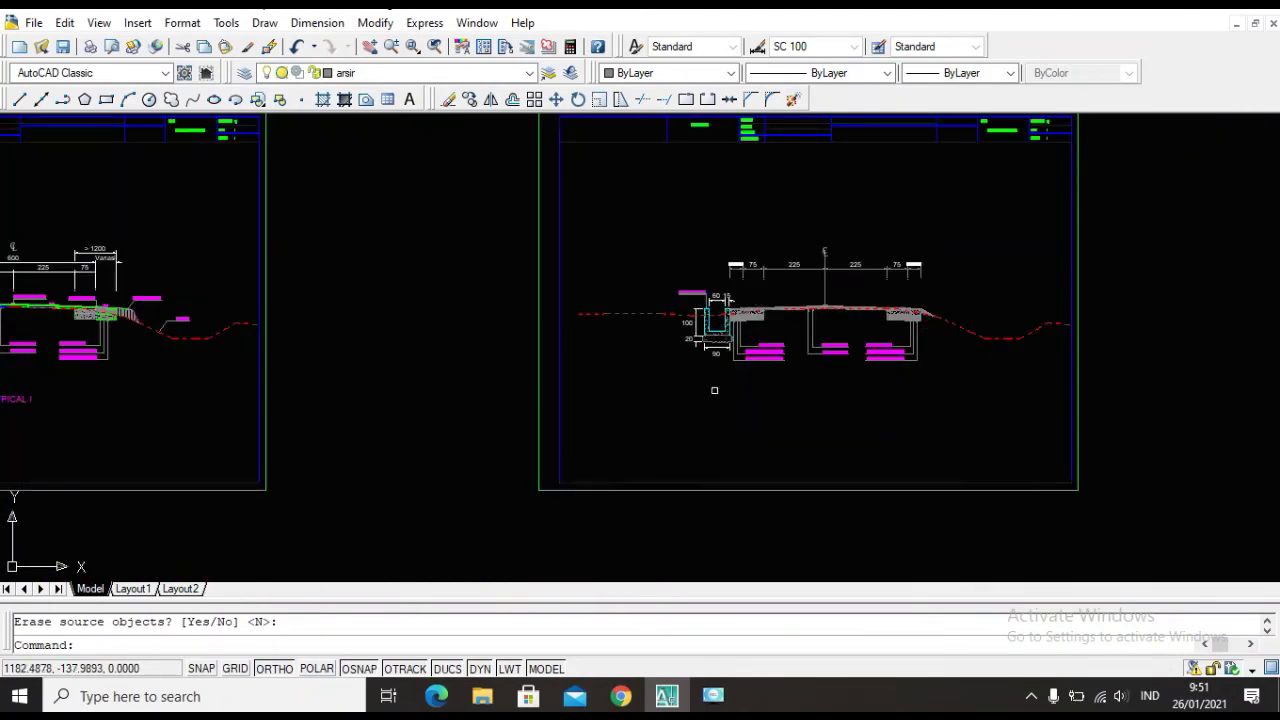
scroll(620, 329, "up", 5)
scroll(850, 294, "down", 3)
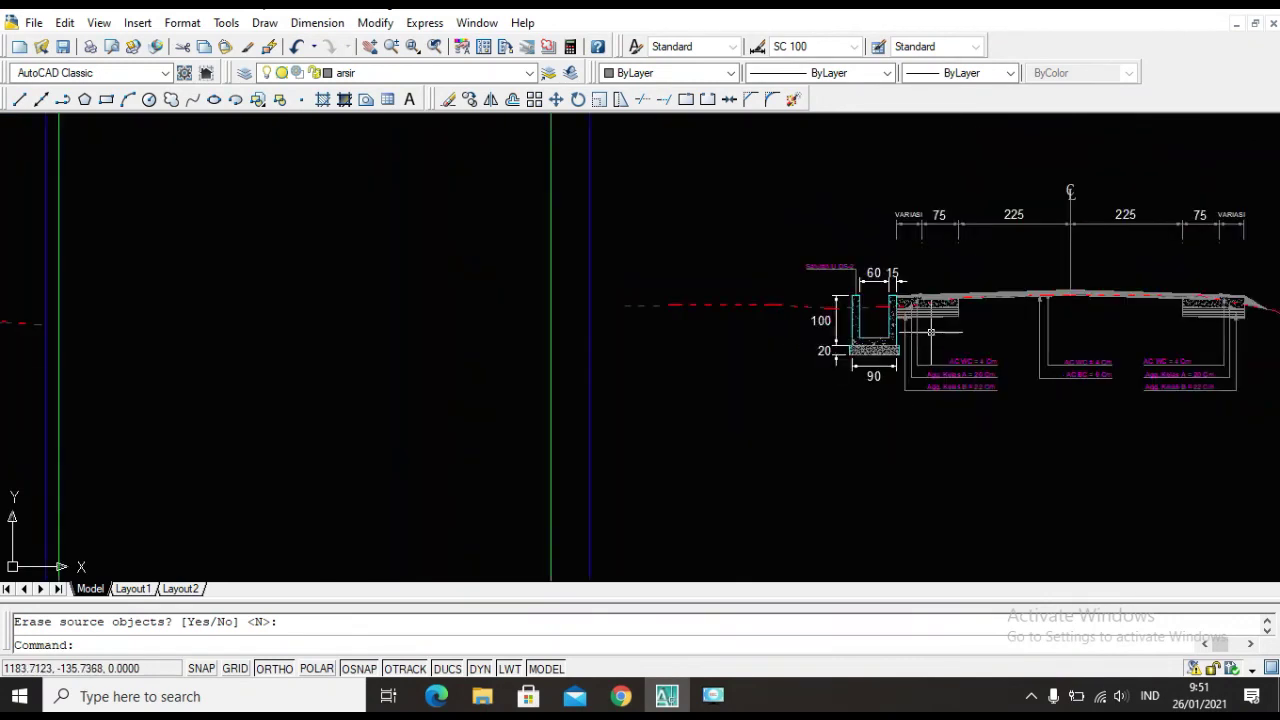
middle_click_drag(907, 310, 553, 280)
scroll(586, 349, "down", 3)
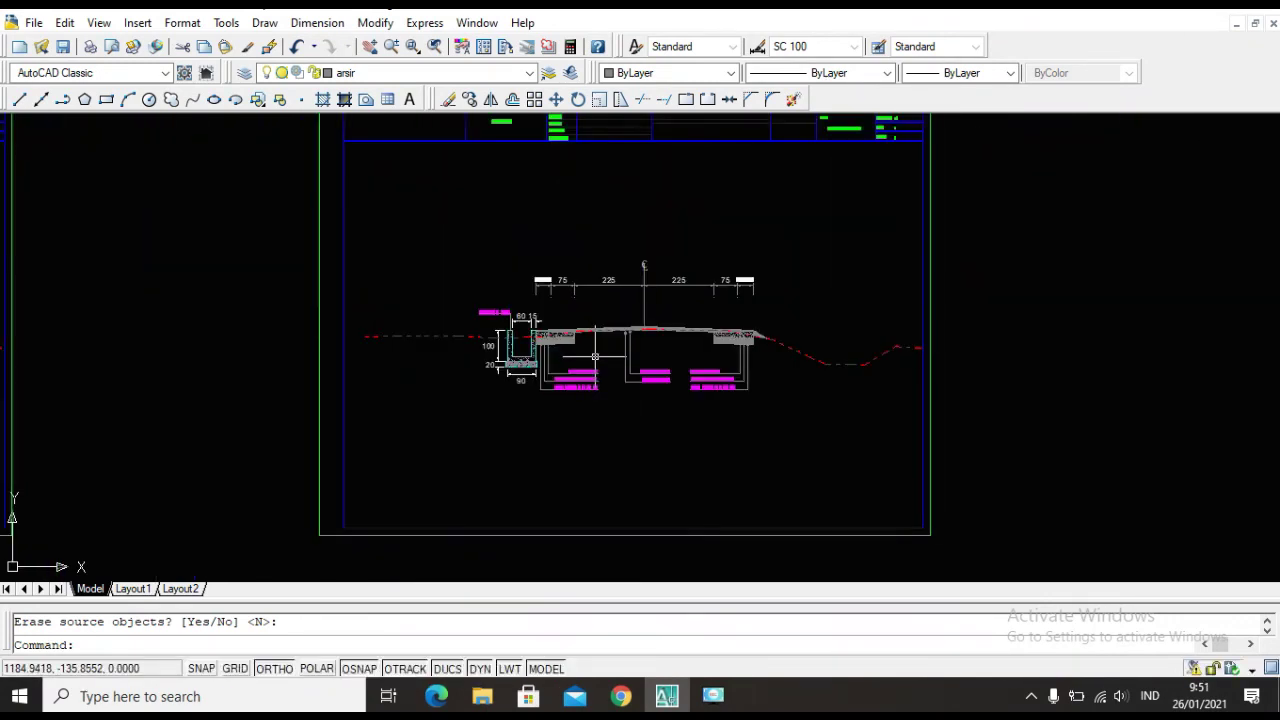
scroll(637, 385, "down", 3)
scroll(630, 372, "up", 5)
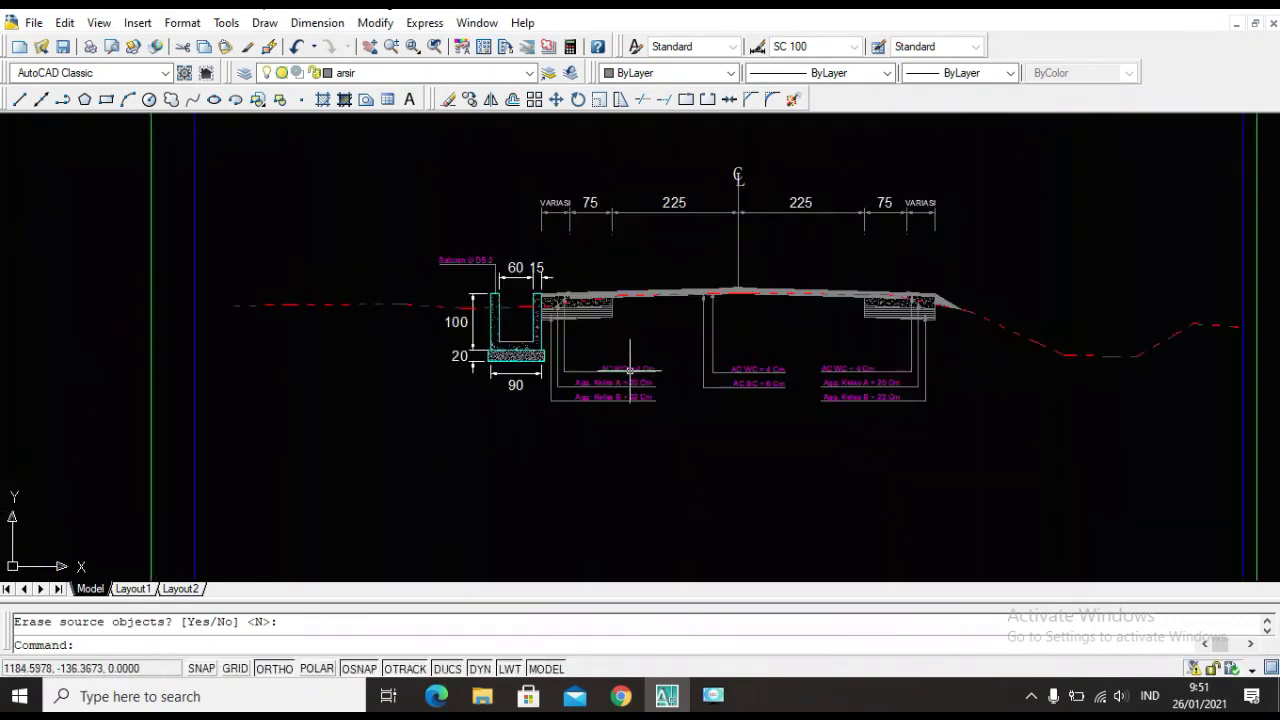